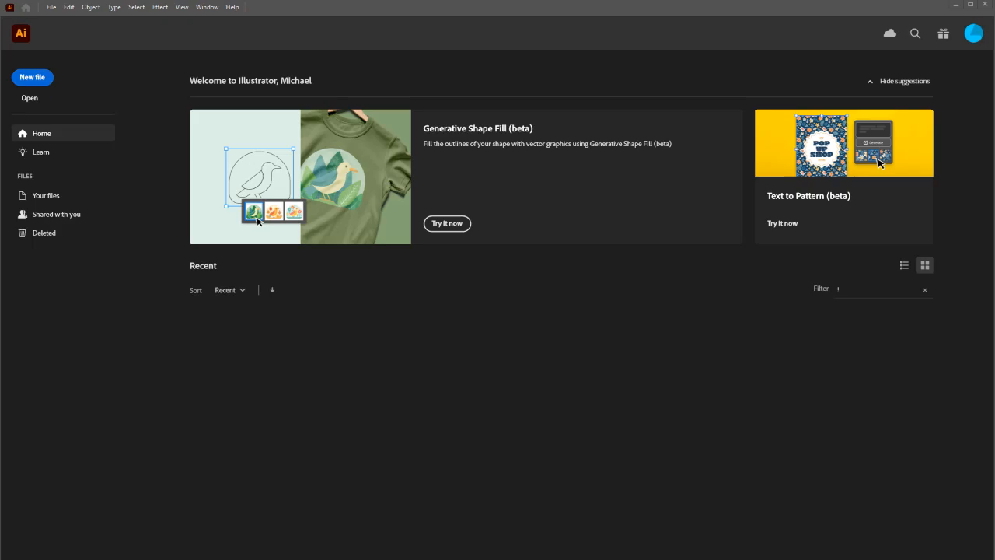
Step: Start a new document and compare the Web and Print presets before returning to the recent A4 preset
{"action": "left_click", "coordinate": [32, 77]}
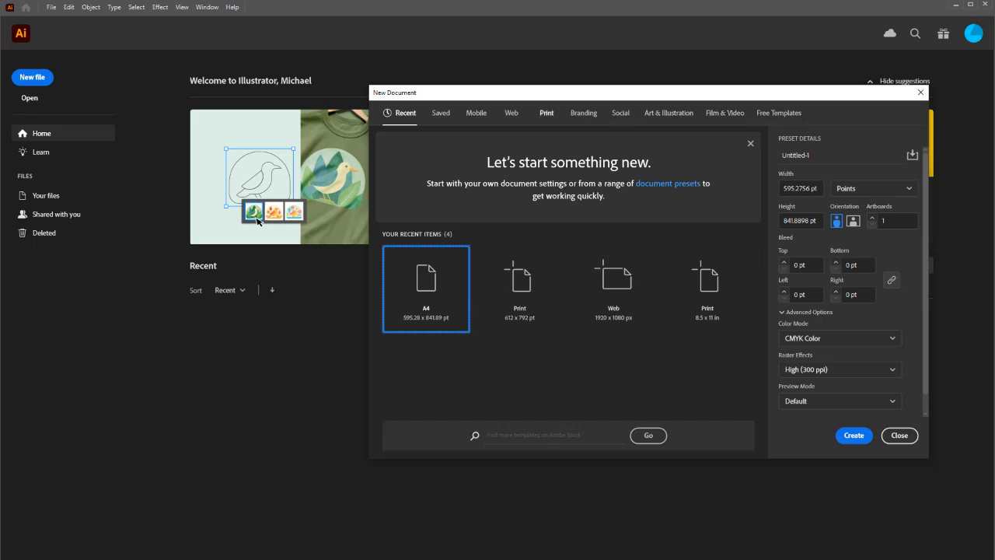
{"action": "left_click", "coordinate": [511, 112]}
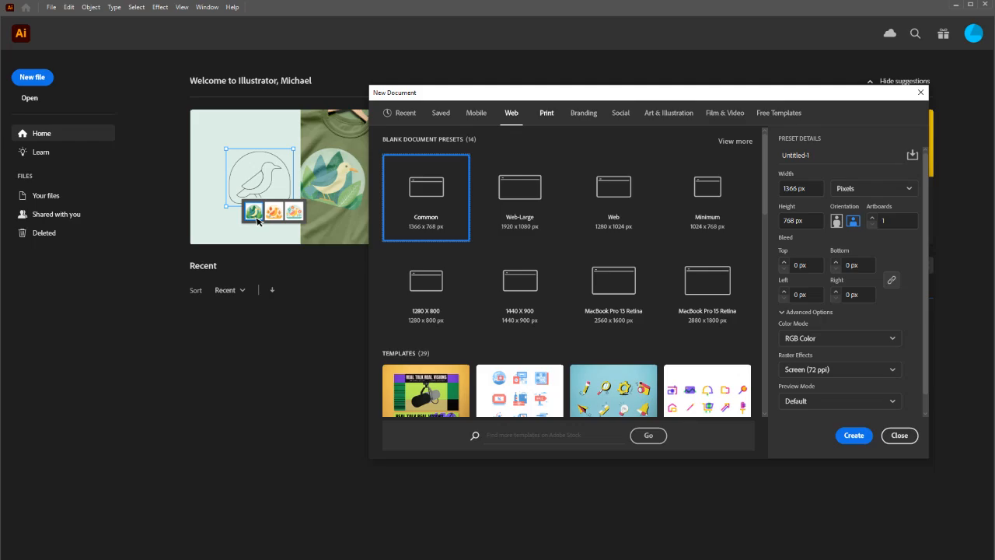
{"action": "left_click", "coordinate": [547, 112]}
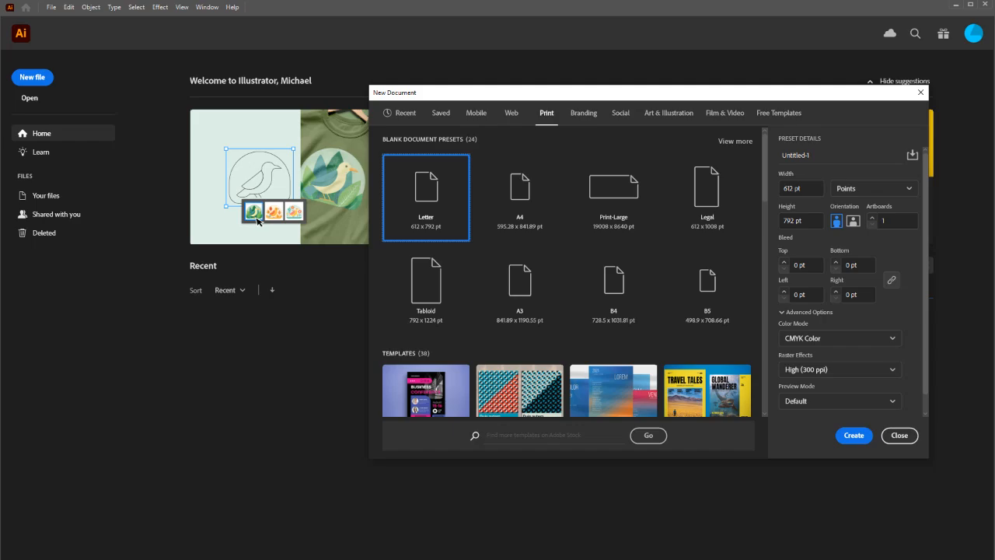
{"action": "left_click", "coordinate": [512, 113]}
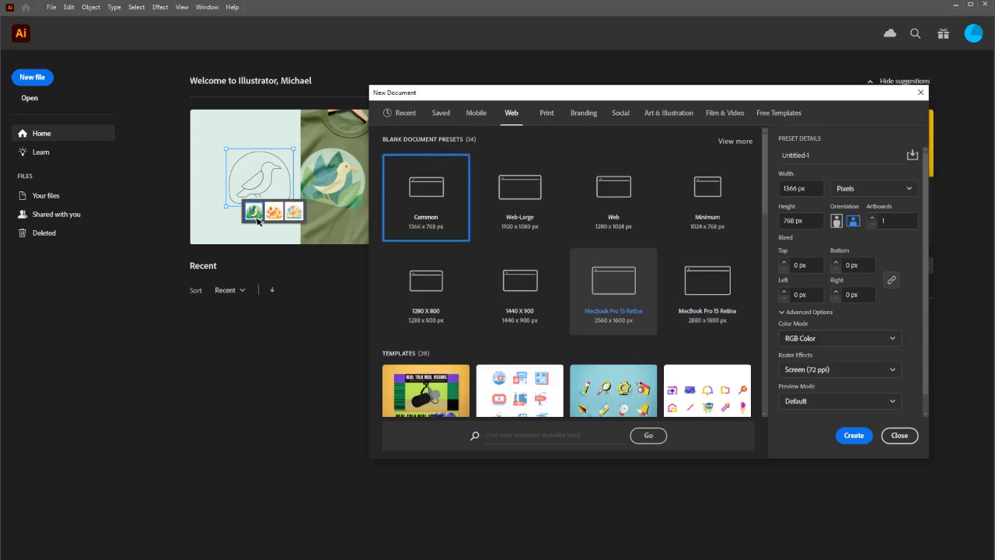
{"action": "left_click", "coordinate": [546, 113]}
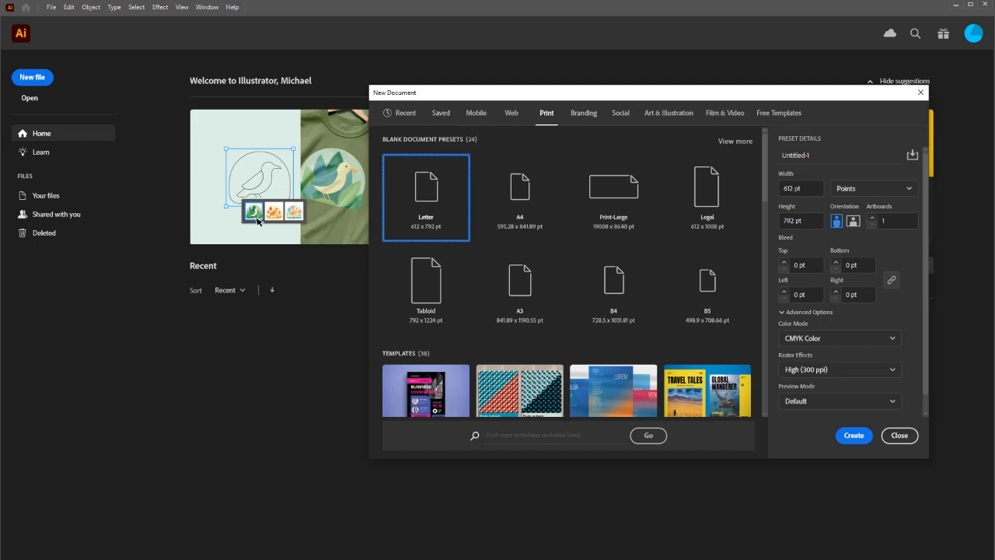
{"action": "left_click", "coordinate": [400, 113]}
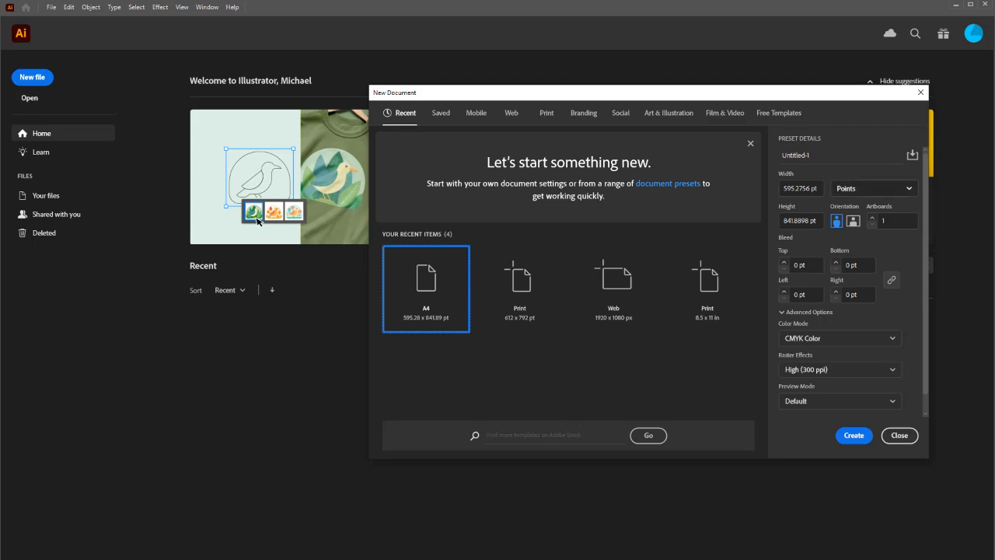
Step: Set the new document's units to Inches, with a width of 8.5 in and a height of 11 in
{"action": "left_click", "coordinate": [874, 189]}
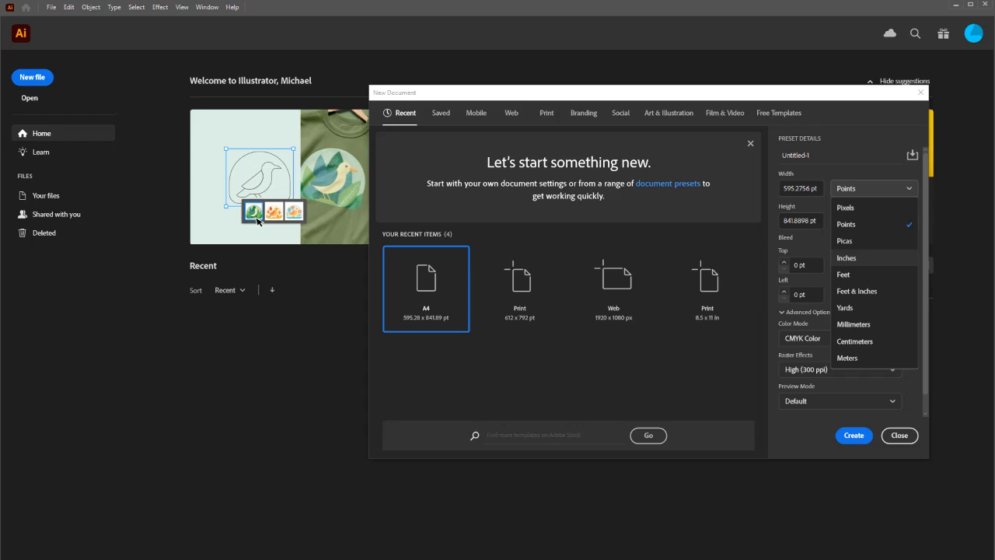
{"action": "left_click", "coordinate": [855, 258]}
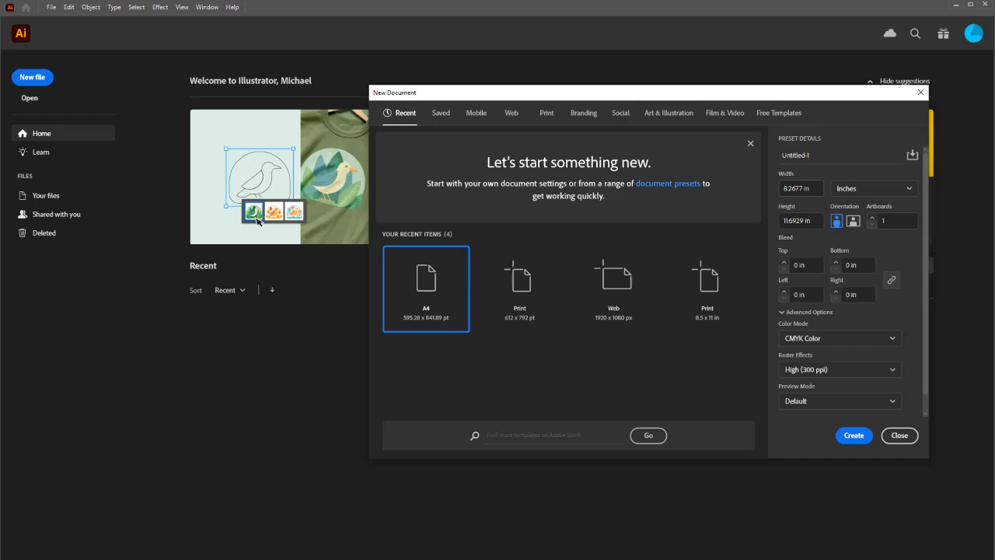
{"action": "left_click_drag", "start_coordinate": [810, 188], "coordinate": [781, 188]}
{"action": "type", "text": "8.5"}
{"action": "key", "text": "Tab"}
{"action": "key", "text": "Tab"}
{"action": "left_click", "coordinate": [787, 221]}
{"action": "key", "text": "ctrl+a"}
{"action": "type", "text": "11"}
{"action": "key", "text": "Tab"}
Step: Switch the new document to landscape orientation and back to portrait, keeping a single artboard
{"action": "left_click", "coordinate": [853, 221]}
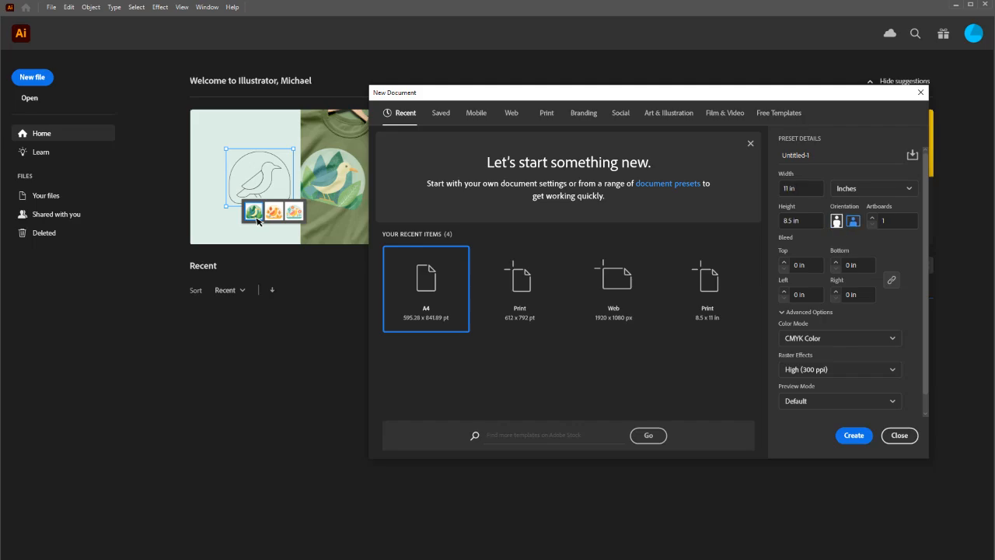
{"action": "left_click", "coordinate": [837, 221]}
{"action": "left_click", "coordinate": [873, 218]}
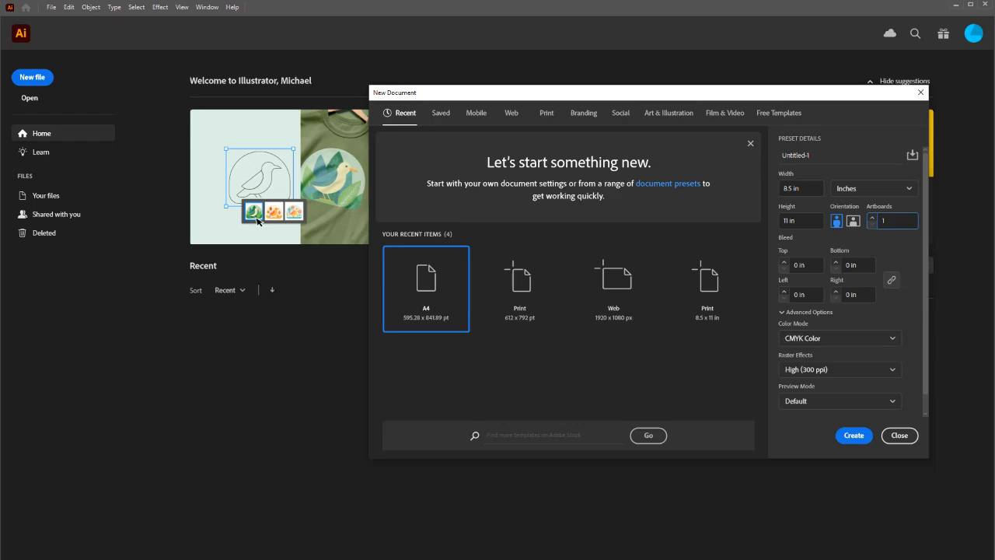
Step: Set the document's color mode to RGB Color and keep its raster effects at High (300 ppi)
{"action": "left_click", "coordinate": [840, 337]}
{"action": "left_click", "coordinate": [838, 359]}
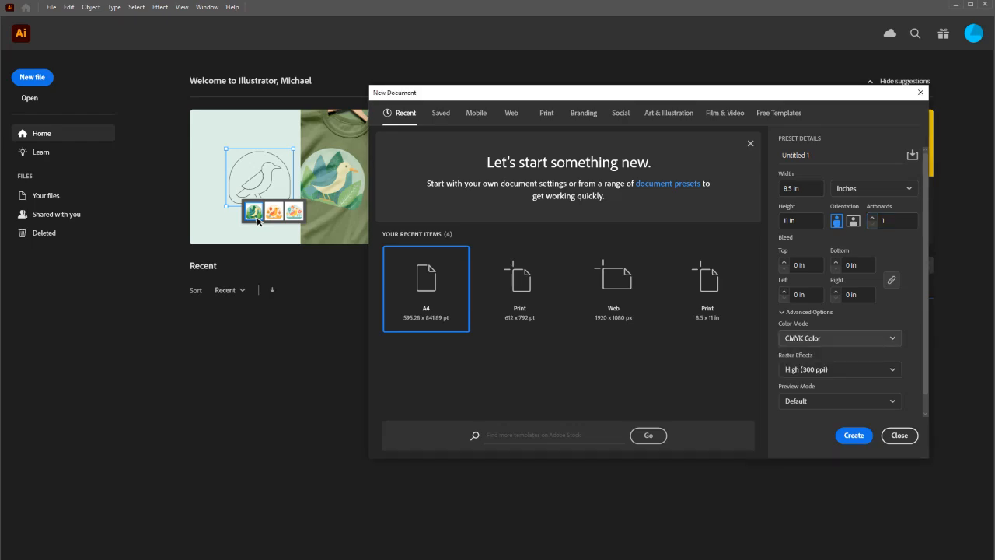
{"action": "left_click", "coordinate": [840, 370]}
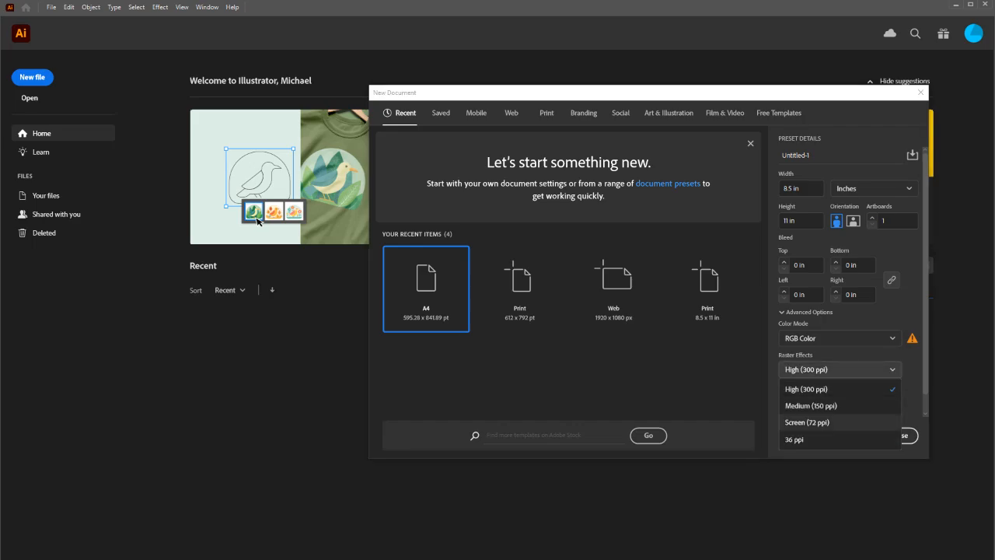
{"action": "left_click", "coordinate": [809, 389]}
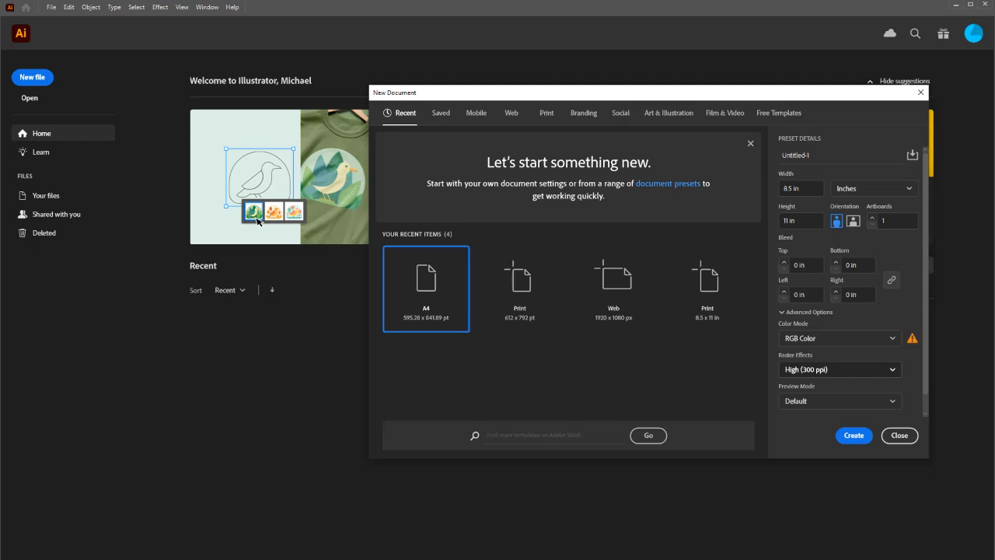
{"action": "left_click", "coordinate": [840, 369]}
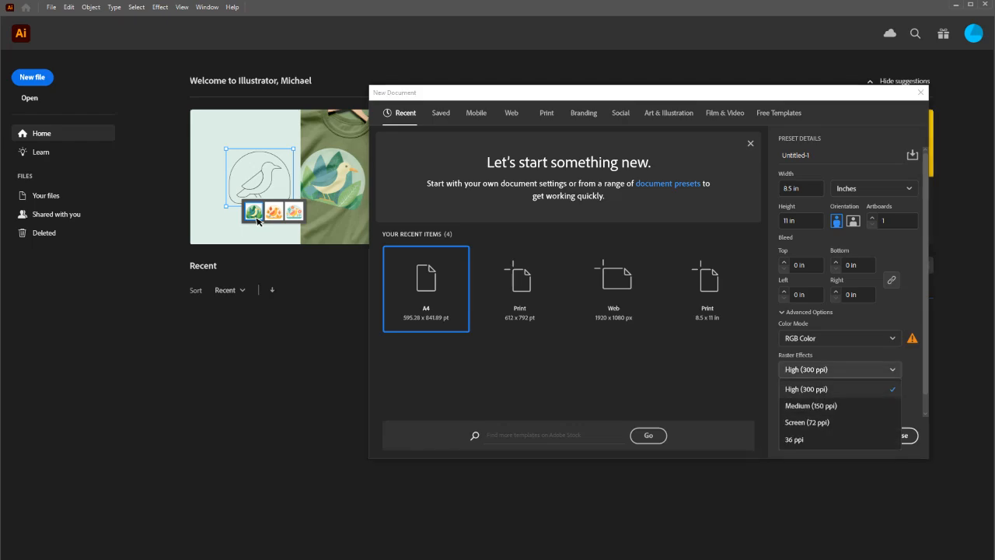
{"action": "key", "text": "Escape"}
{"action": "left_click", "coordinate": [839, 369]}
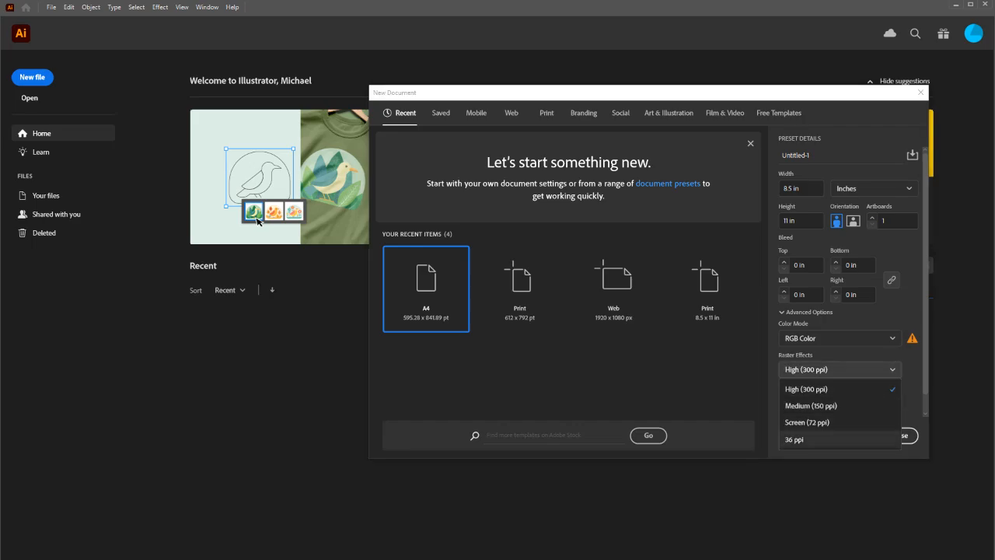
{"action": "key", "text": "Escape"}
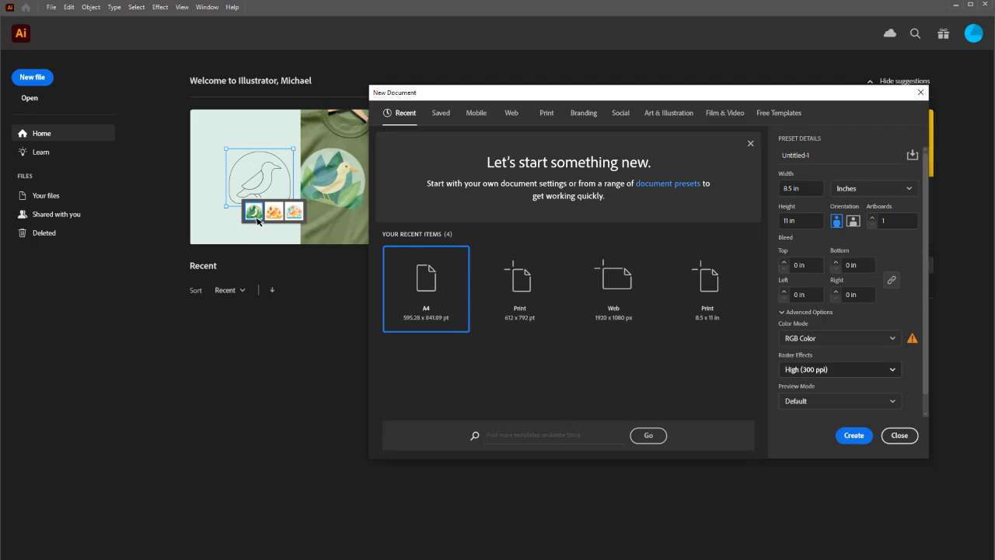
{"action": "left_click", "coordinate": [839, 369]}
{"action": "key", "text": "Escape"}
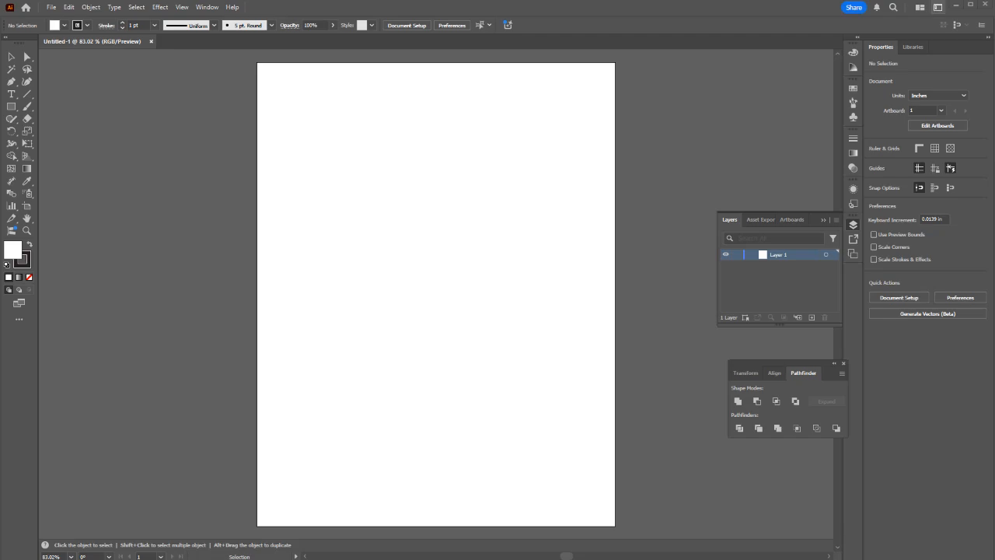
Step: Try the Web, Typography and Essentials workspaces and return to Essentials Classic
{"action": "left_click", "coordinate": [938, 7]}
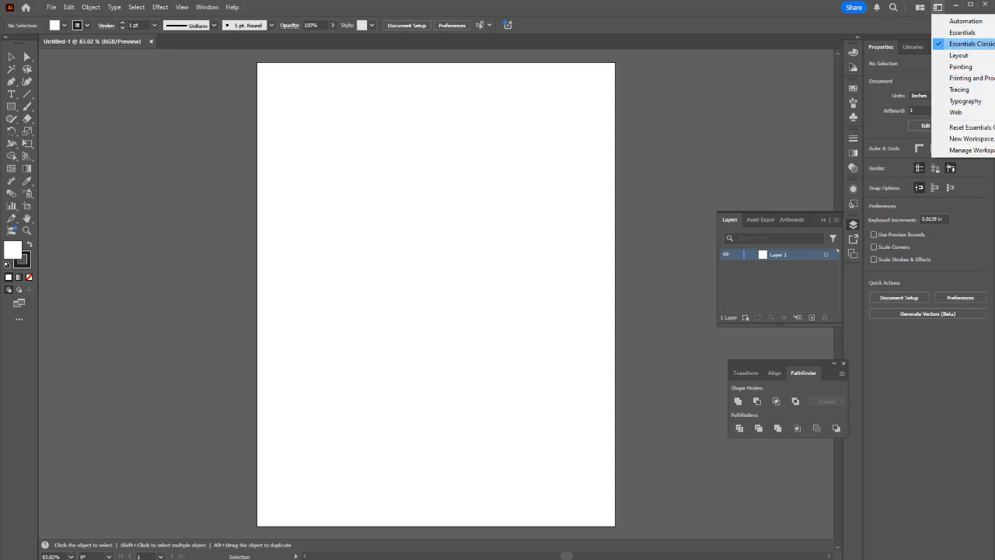
{"action": "left_click", "coordinate": [957, 112]}
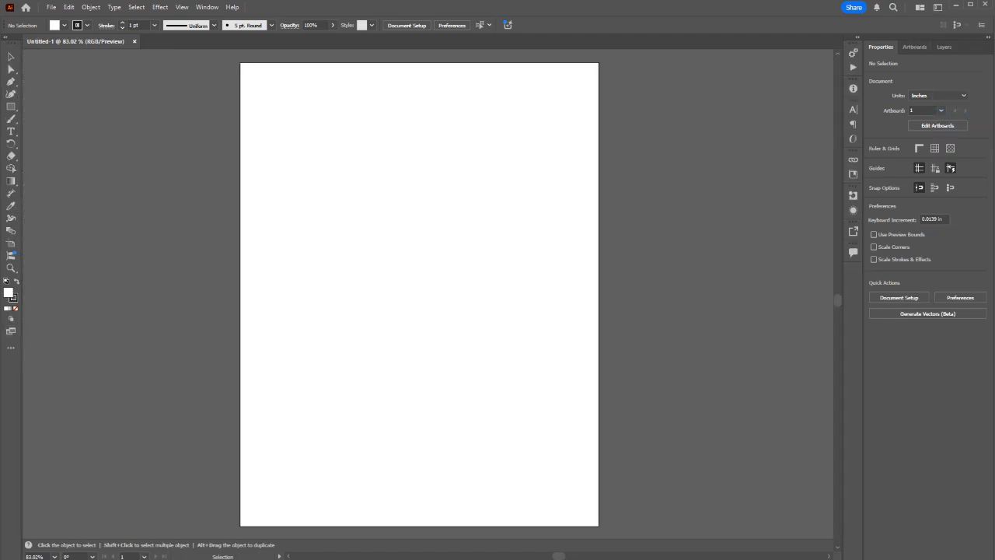
{"action": "left_click", "coordinate": [938, 7]}
{"action": "left_click", "coordinate": [961, 127]}
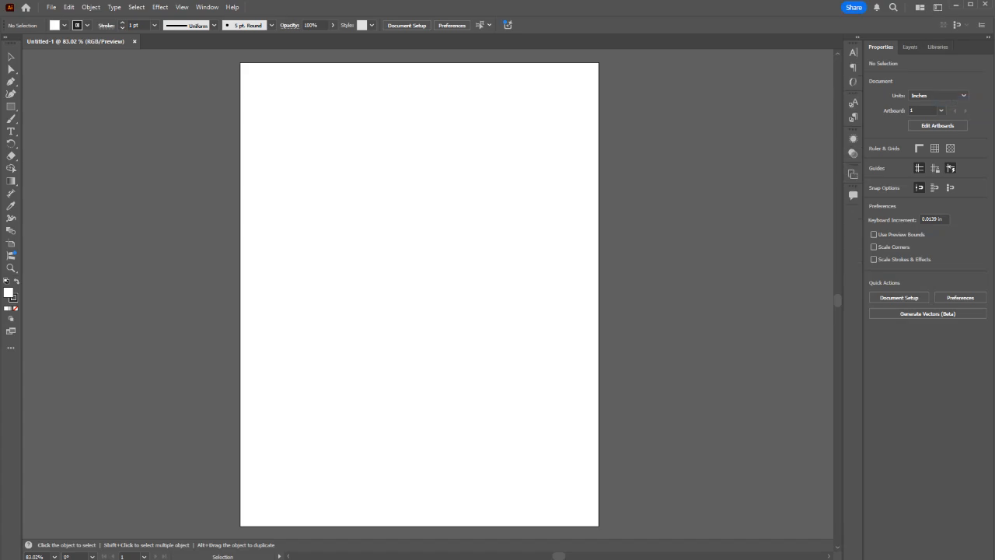
{"action": "left_click", "coordinate": [937, 7]}
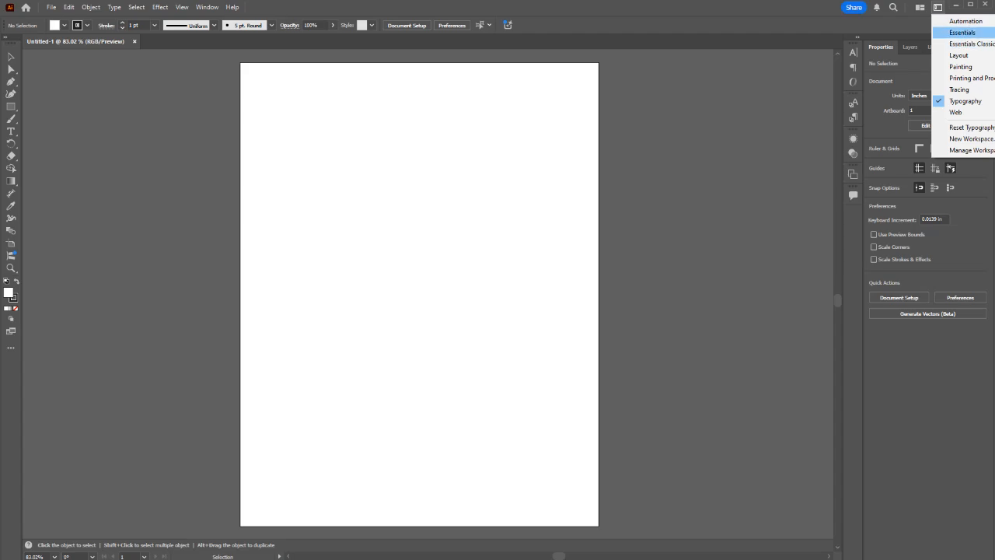
{"action": "left_click", "coordinate": [962, 33]}
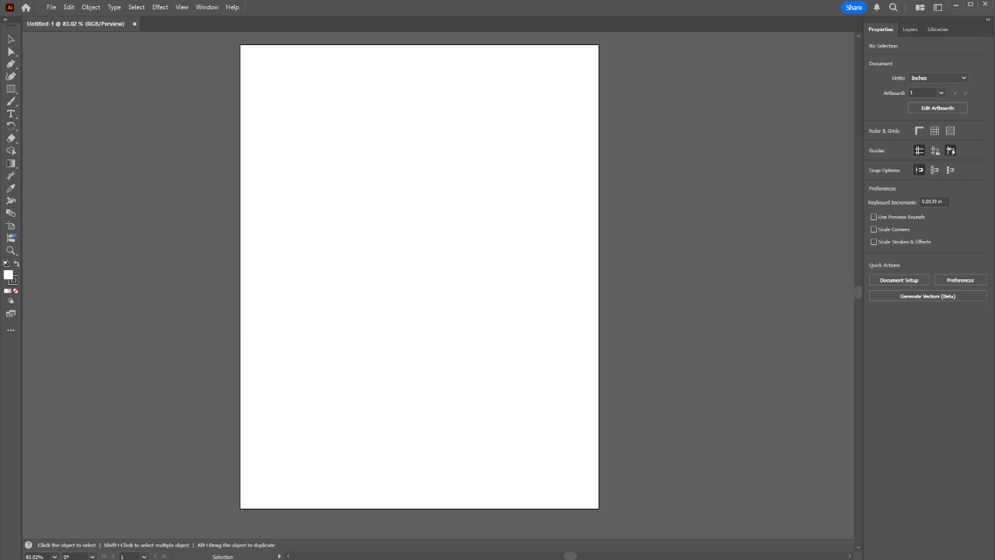
{"action": "left_click", "coordinate": [938, 7]}
{"action": "left_click", "coordinate": [961, 44]}
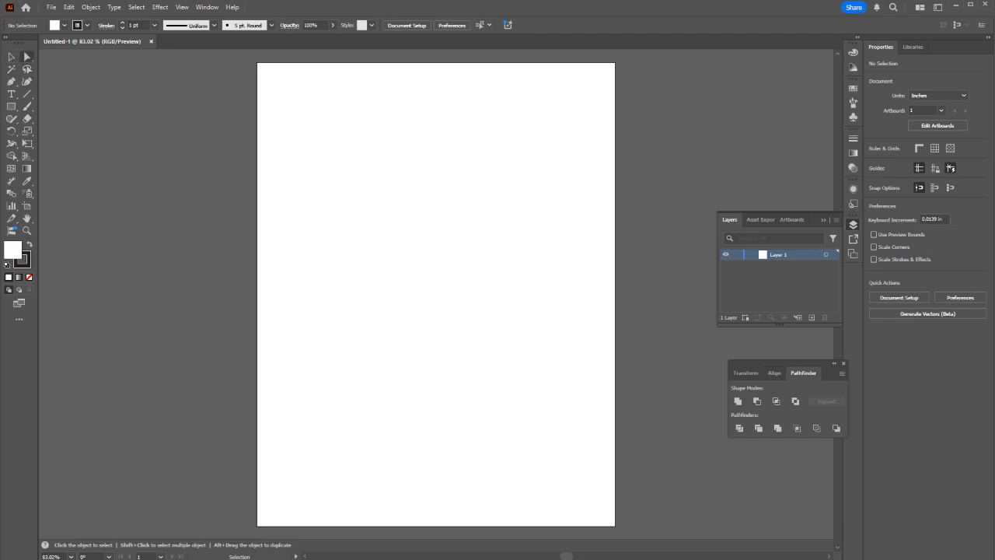
{"action": "left_click", "coordinate": [26, 57]}
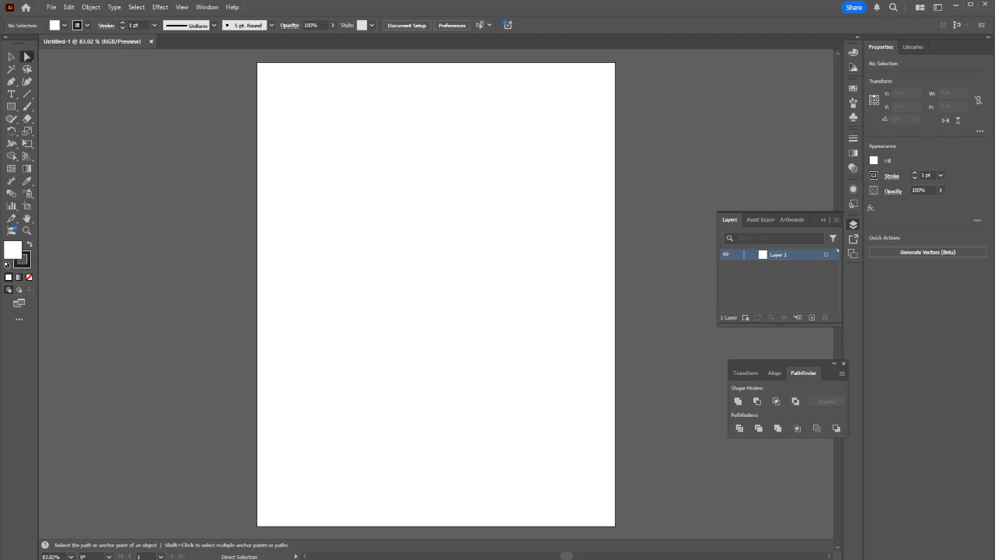
{"action": "key", "text": "v"}
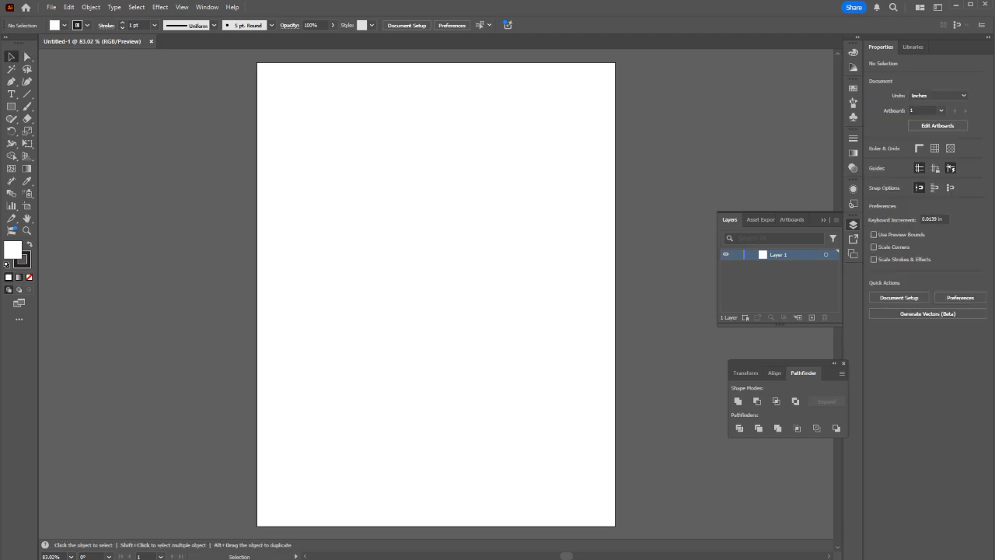
{"action": "left_click", "coordinate": [27, 57]}
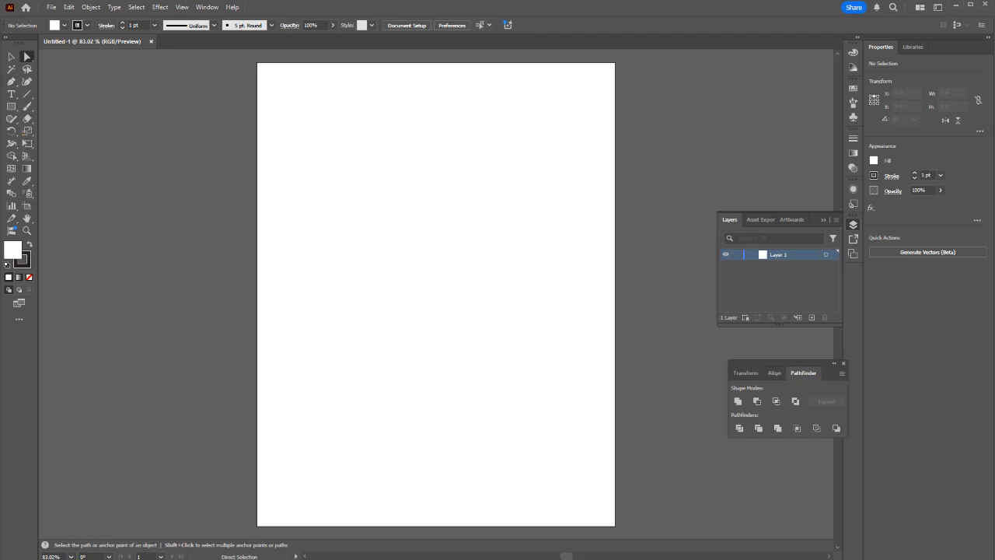
Step: Draw a closed, straight-sided five-point polygon in the upper part of the artboard with the Pen tool
{"action": "key", "text": "p"}
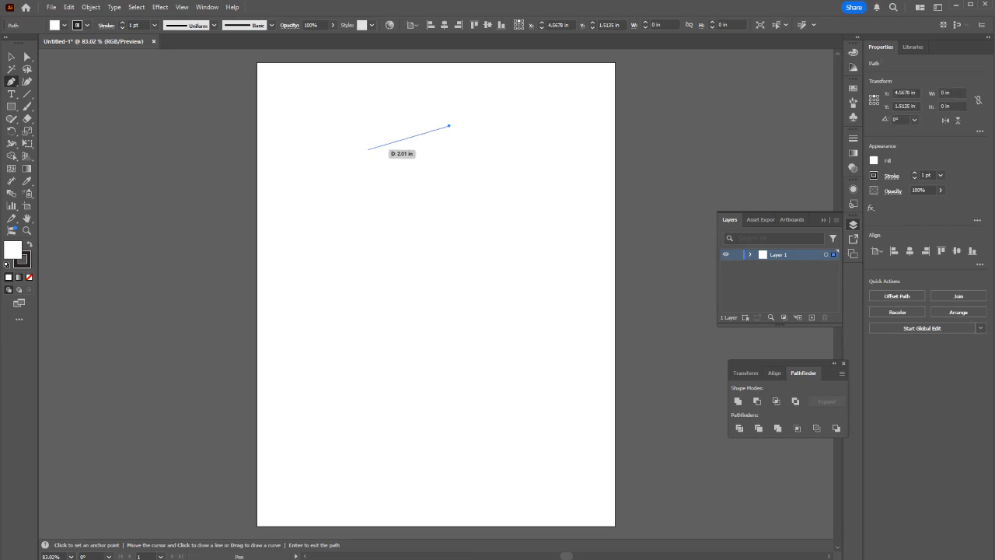
{"action": "left_click", "coordinate": [368, 148]}
{"action": "left_click", "coordinate": [375, 212]}
{"action": "left_click", "coordinate": [457, 241]}
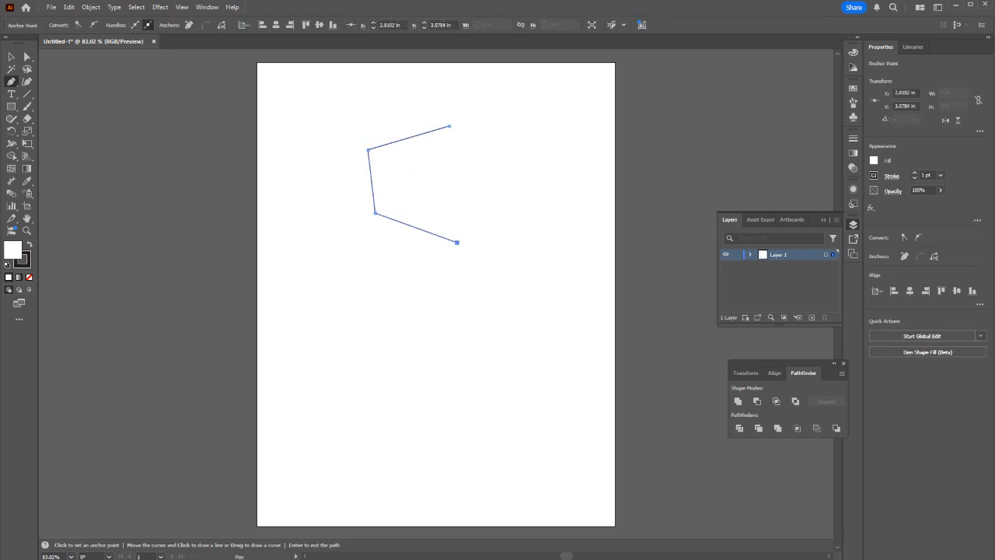
{"action": "left_click", "coordinate": [513, 183]}
{"action": "left_click", "coordinate": [449, 126]}
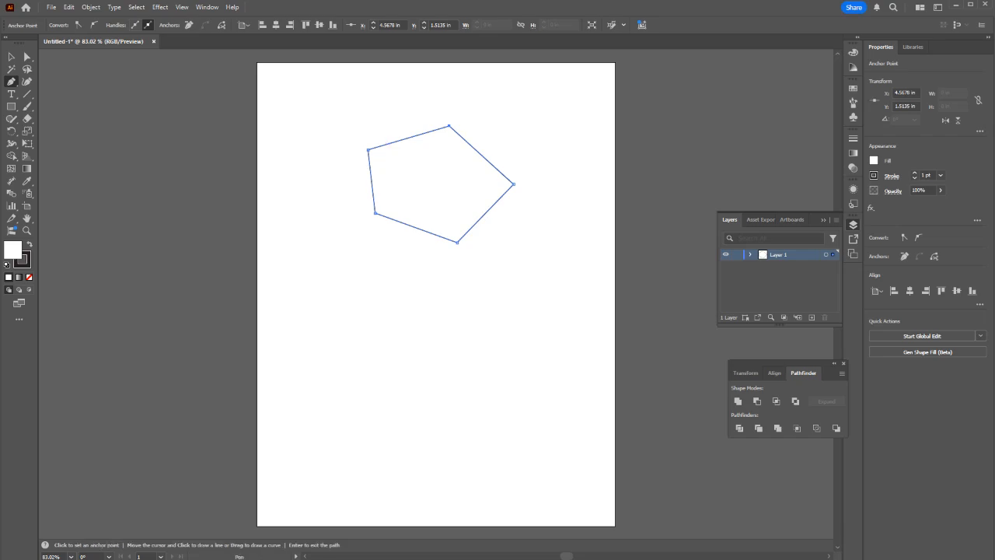
Step: Draw a closed, free-form curved shape overlapping the upper part of the polygon with the Pen tool
{"action": "left_click", "coordinate": [362, 108]}
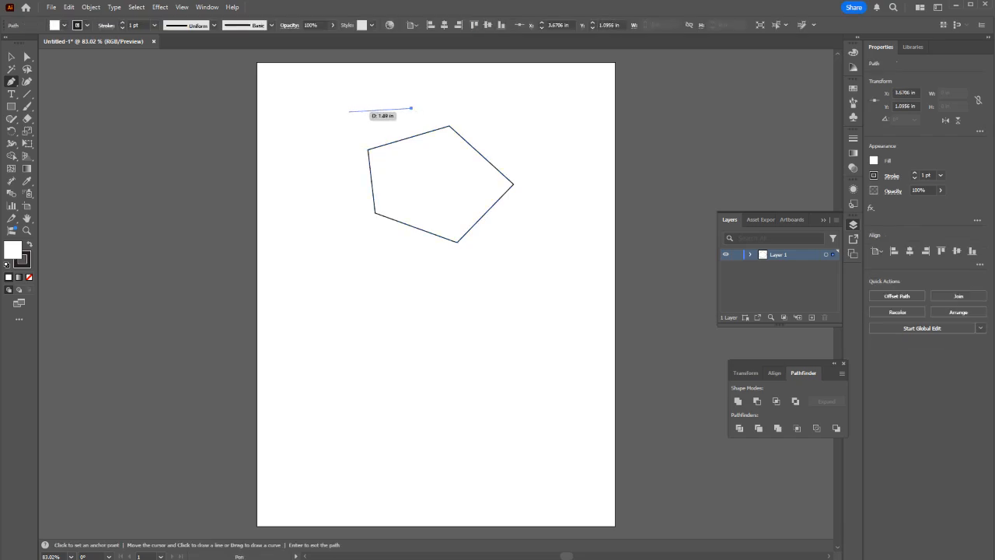
{"action": "left_click_drag", "start_coordinate": [348, 113], "coordinate": [339, 143]}
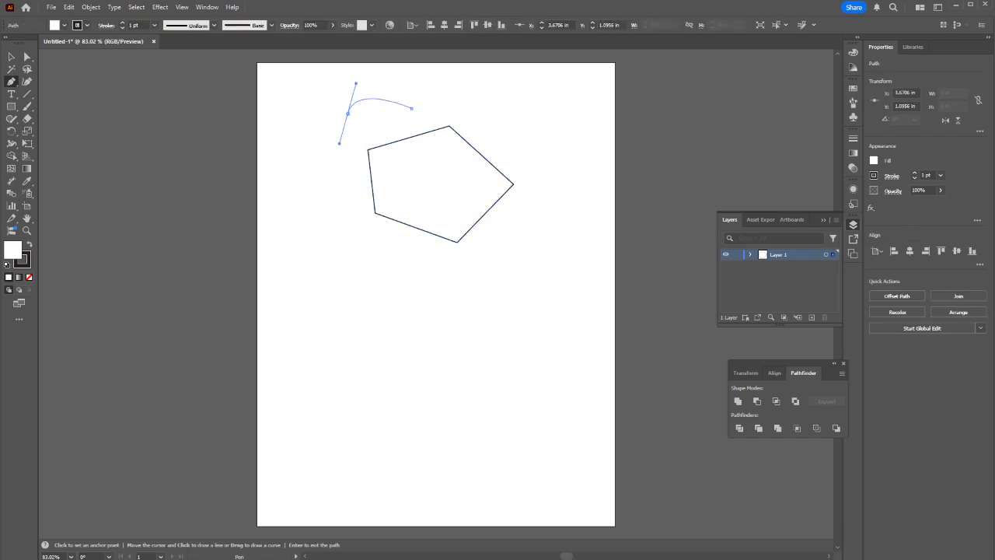
{"action": "left_click", "coordinate": [345, 184]}
{"action": "left_click_drag", "start_coordinate": [346, 183], "coordinate": [367, 102]}
{"action": "key", "text": "ctrl+z"}
{"action": "left_click_drag", "start_coordinate": [457, 113], "coordinate": [436, 115]}
Step: Magnify the curved shape's outline to 25500% and examine the sharpness of its edge
{"action": "scroll", "coordinate": [435, 296], "scroll_direction": "up", "scroll_amount": 2}
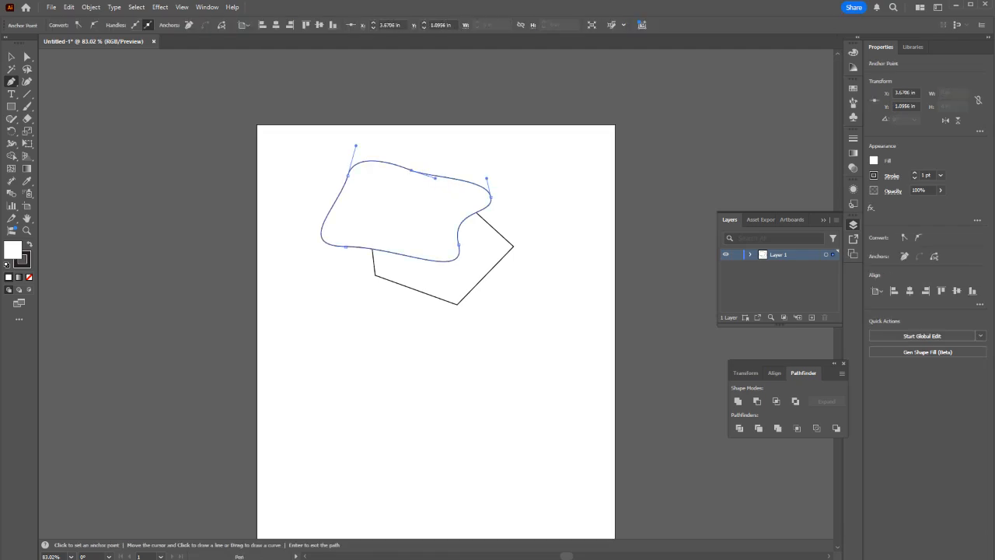
{"action": "scroll", "coordinate": [436, 295], "scroll_direction": "up", "scroll_amount": 1}
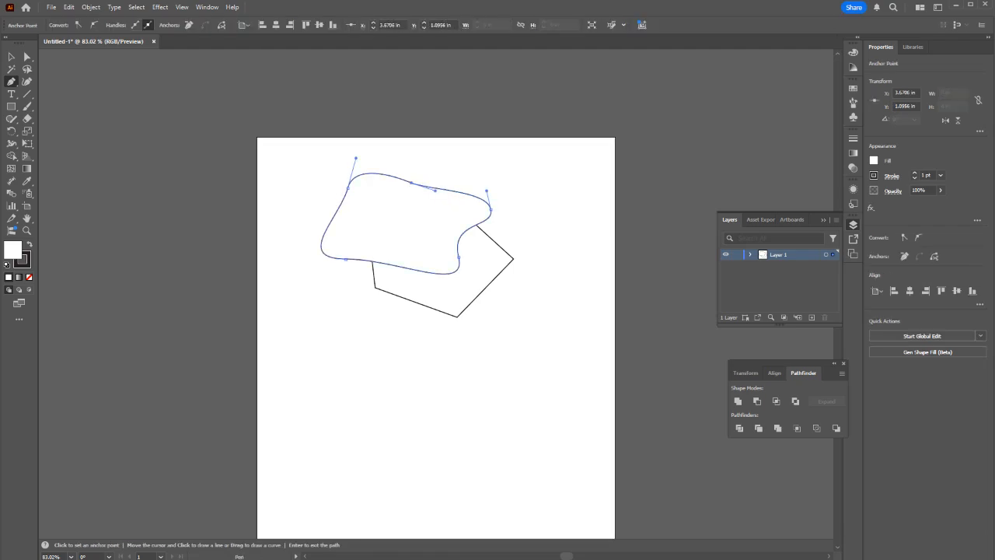
{"action": "scroll", "coordinate": [396, 204], "scroll_direction": "up", "scroll_amount": 5}
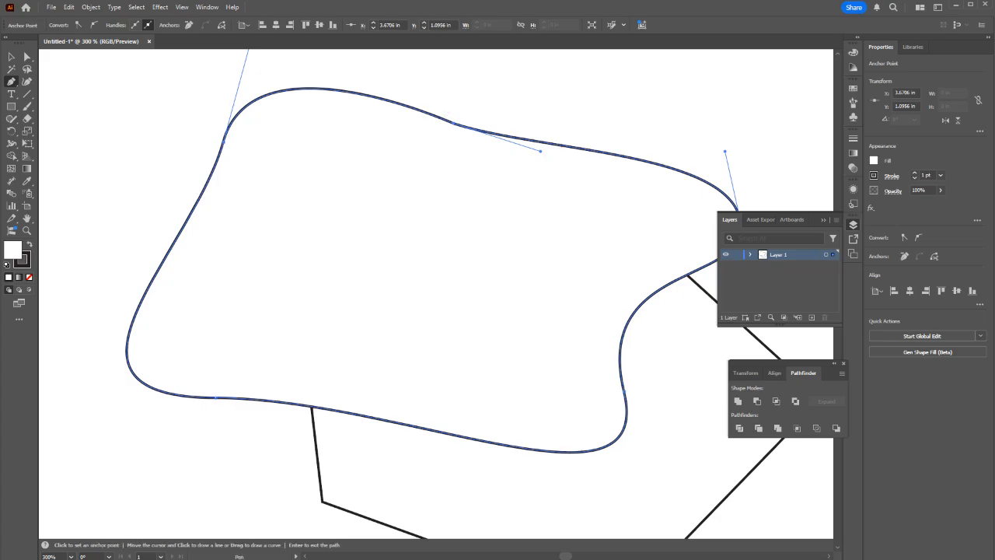
{"action": "scroll", "coordinate": [622, 373], "scroll_direction": "up", "scroll_amount": 10}
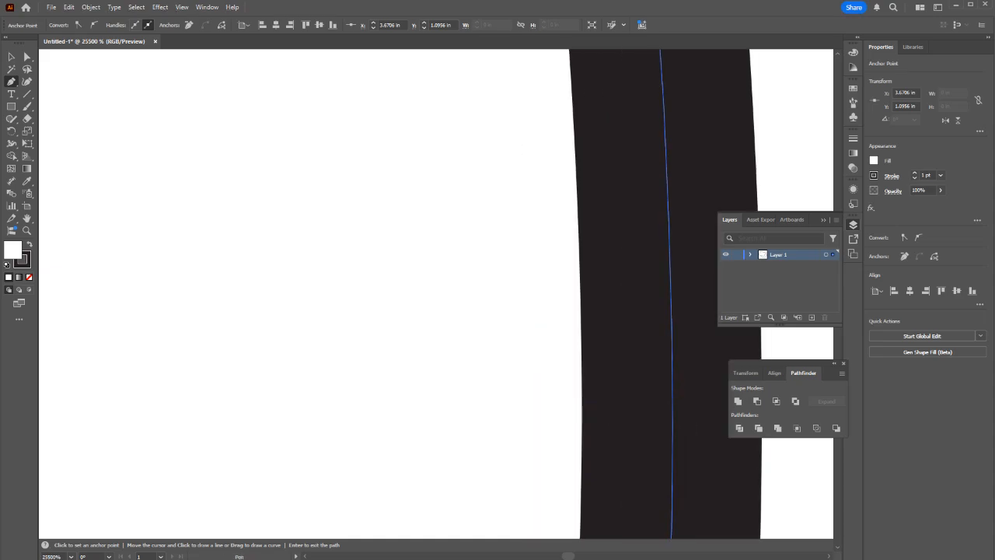
Step: Examine the curved shape's outline at up to 51000% and return to a view of both shapes at 200%
{"action": "scroll", "coordinate": [622, 311], "scroll_direction": "down", "scroll_amount": 3}
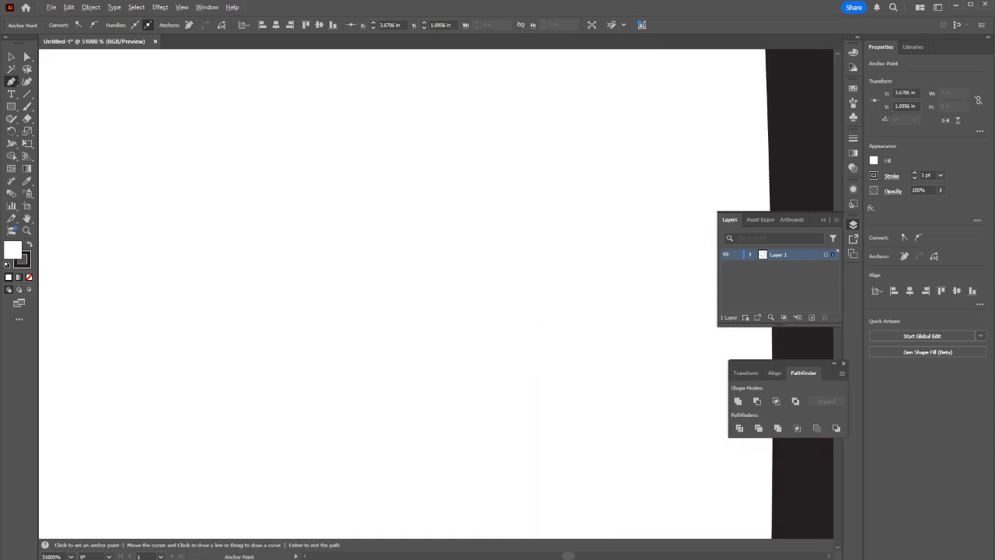
{"action": "scroll", "coordinate": [544, 311], "scroll_direction": "up", "scroll_amount": 3}
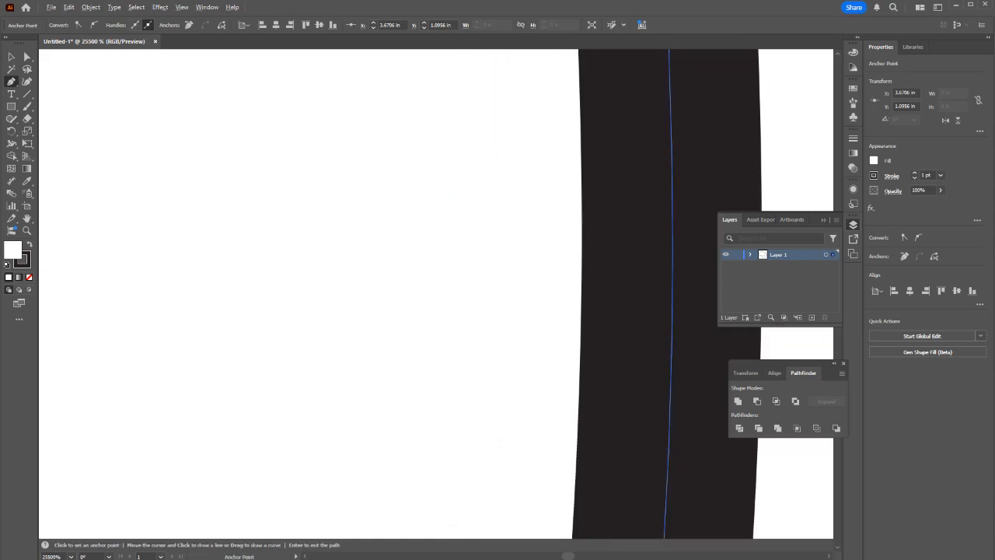
{"action": "scroll", "coordinate": [204, 311], "scroll_direction": "up", "scroll_amount": 1}
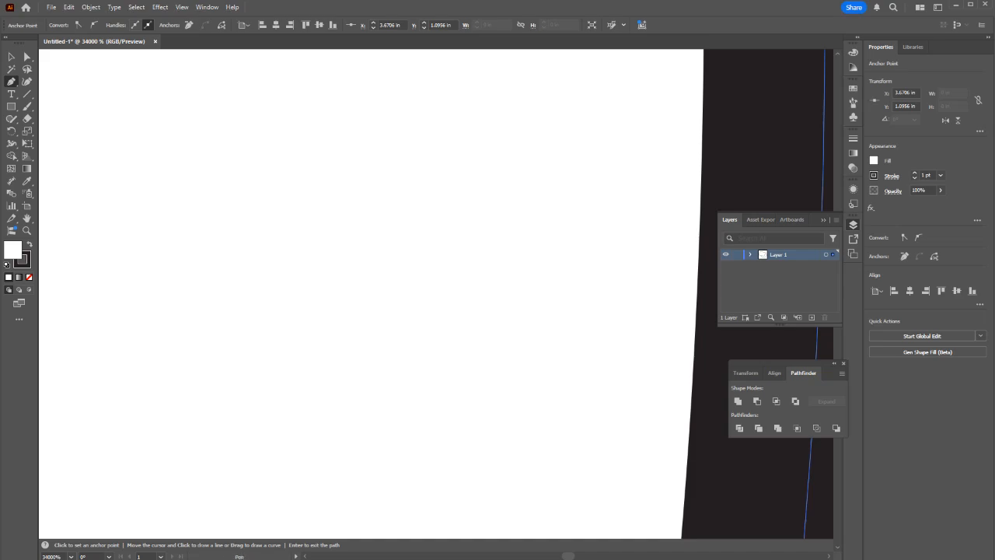
{"action": "scroll", "coordinate": [435, 294], "scroll_direction": "right", "scroll_amount": 5}
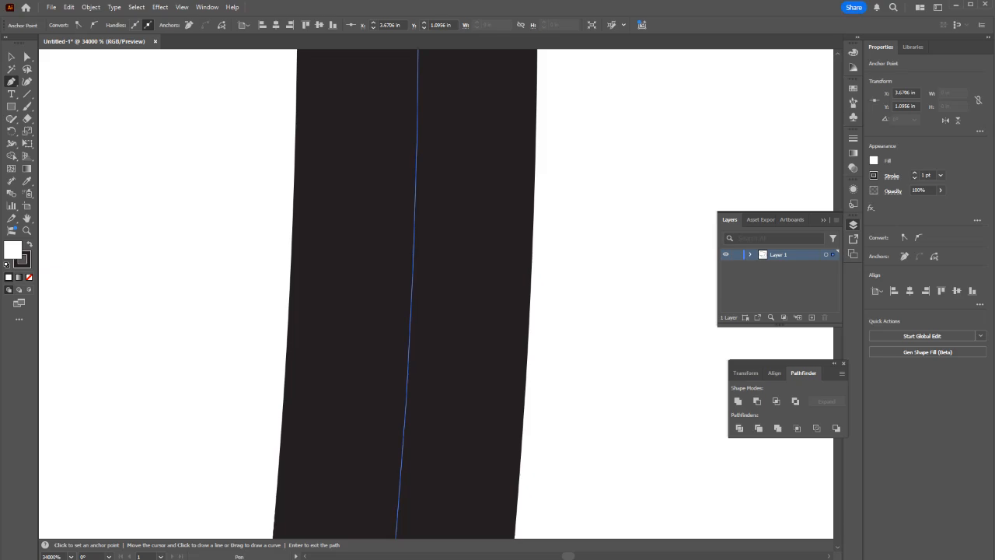
{"action": "scroll", "coordinate": [455, 245], "scroll_direction": "down", "scroll_amount": 15}
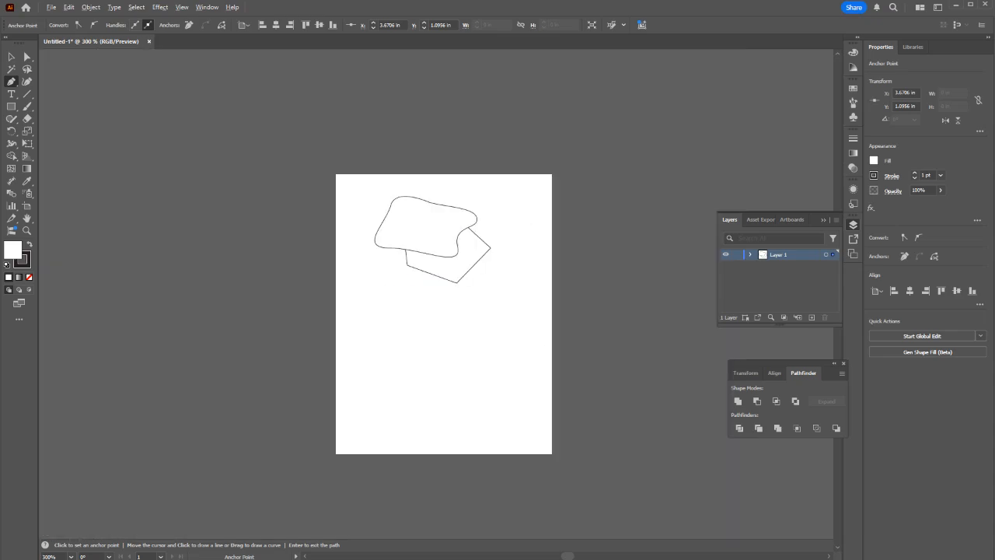
{"action": "scroll", "coordinate": [449, 233], "scroll_direction": "up", "scroll_amount": 2}
{"action": "scroll", "coordinate": [400, 218], "scroll_direction": "up", "scroll_amount": 2}
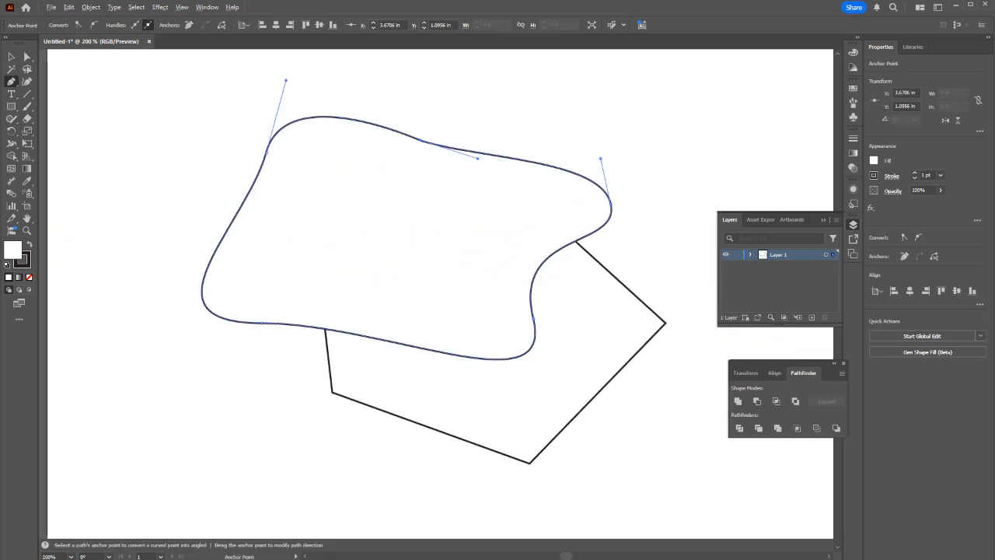
Step: Place a scaled-down copy of the curved shape, about 0.32 x 0.19 in, at the centre of the original
{"action": "left_click", "coordinate": [504, 124]}
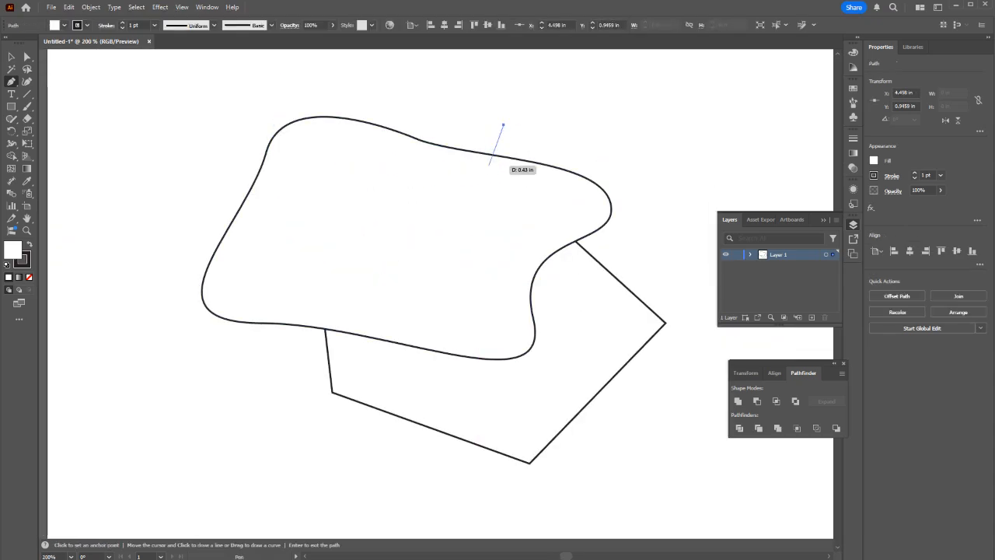
{"action": "left_click", "coordinate": [422, 131], "text": "ctrl"}
{"action": "key", "text": "v"}
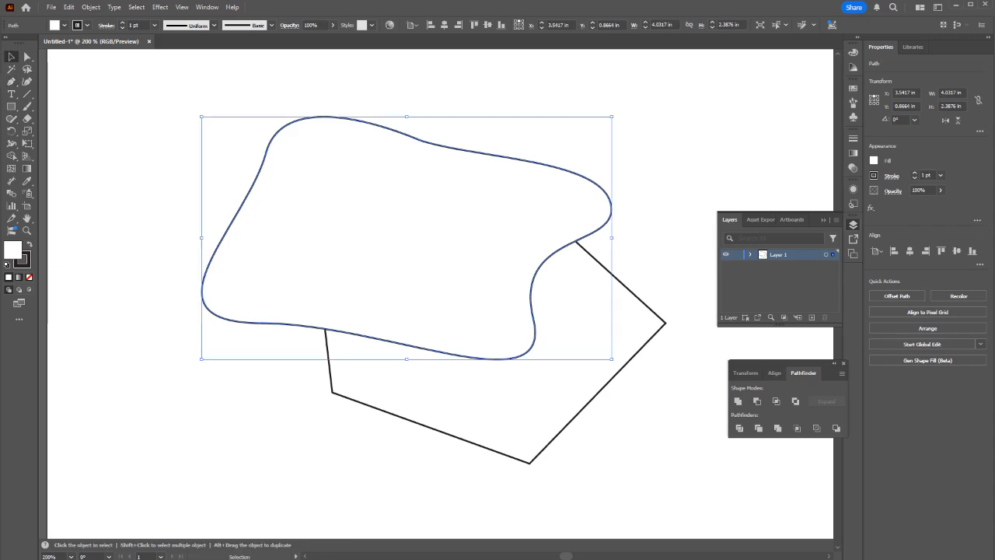
{"action": "scroll", "coordinate": [427, 248], "scroll_direction": "down", "scroll_amount": 4}
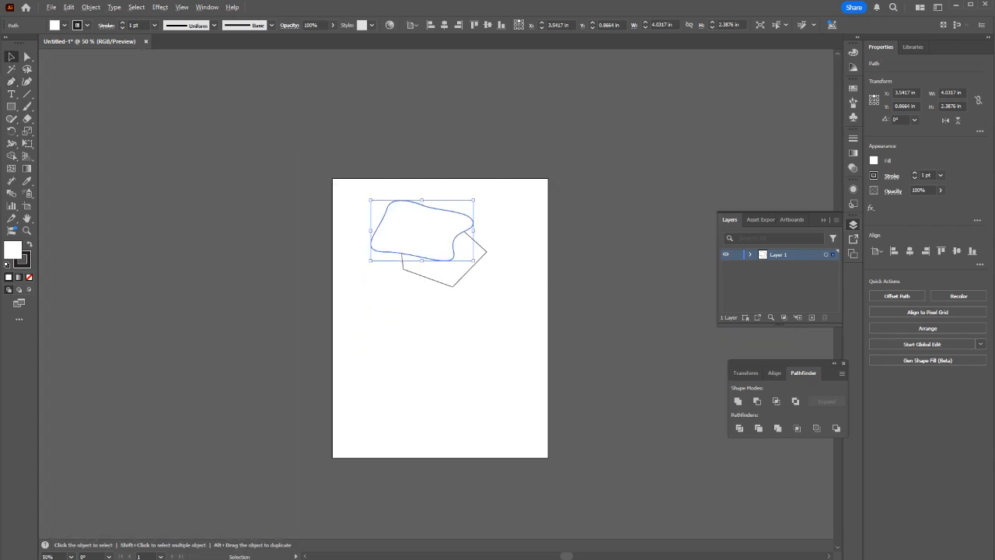
{"action": "mouse_move", "coordinate": [428, 234]}
{"action": "left_mouse_down"}
{"action": "mouse_move", "coordinate": [431, 268]}
{"action": "mouse_move", "coordinate": [421, 231]}
{"action": "left_mouse_up"}
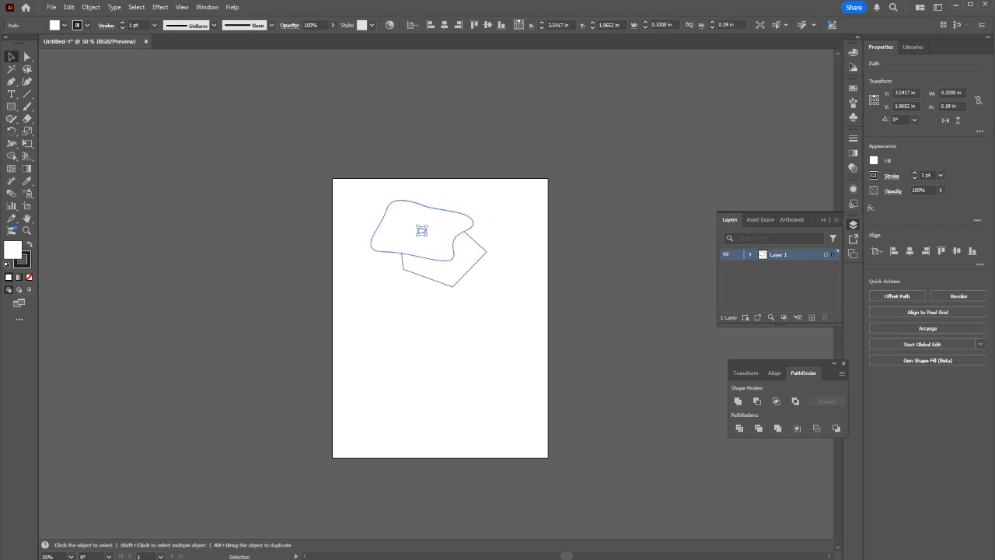
Step: Magnify the small copy to 3200% and examine its outline and stroke
{"action": "key", "text": "ctrl+equal"}
{"action": "key", "text": "ctrl+equal"}
{"action": "key", "text": "ctrl+equal"}
{"action": "key", "text": "ctrl+equal"}
{"action": "key", "text": "ctrl+equal"}
{"action": "key", "text": "ctrl+equal"}
{"action": "key", "text": "ctrl+equal"}
{"action": "key", "text": "ctrl+equal"}
{"action": "key", "text": "ctrl+equal"}
{"action": "key", "text": "ctrl+equal"}
{"action": "key", "text": "ctrl+equal"}
{"action": "key", "text": "ctrl+equal"}
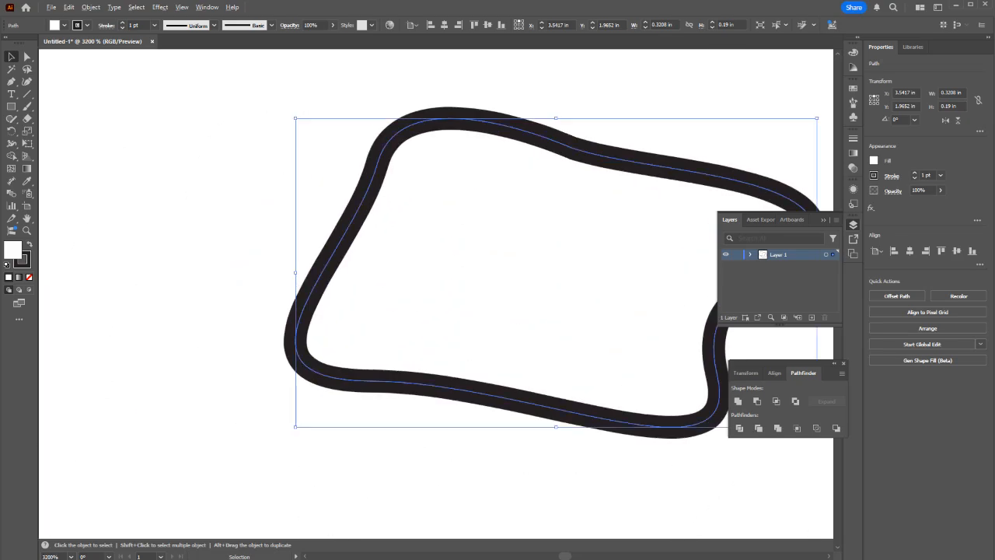
{"action": "left_click_drag", "start_coordinate": [422, 231], "coordinate": [295, 224]}
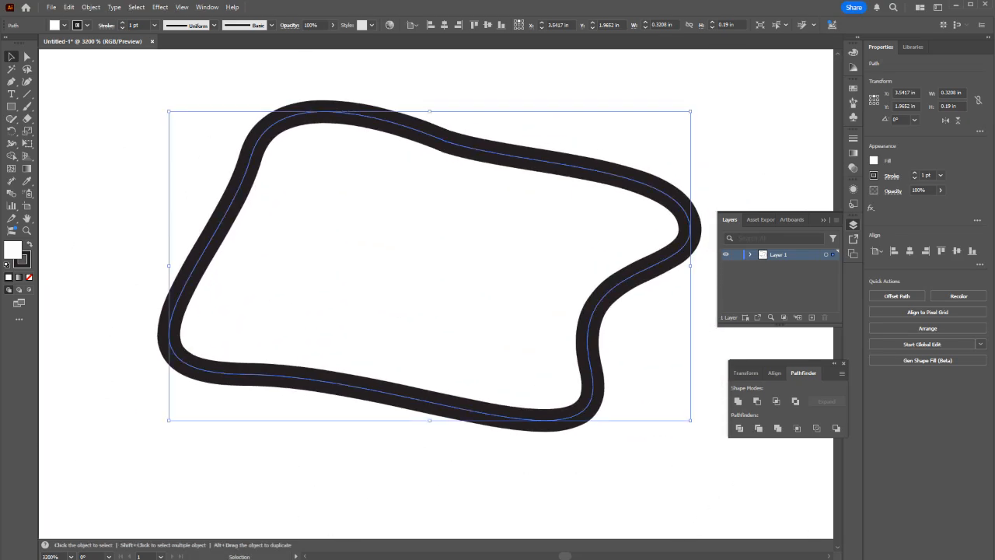
{"action": "scroll", "coordinate": [403, 215], "scroll_direction": "up", "scroll_amount": 1}
{"action": "scroll", "coordinate": [403, 215], "scroll_direction": "down", "scroll_amount": 3}
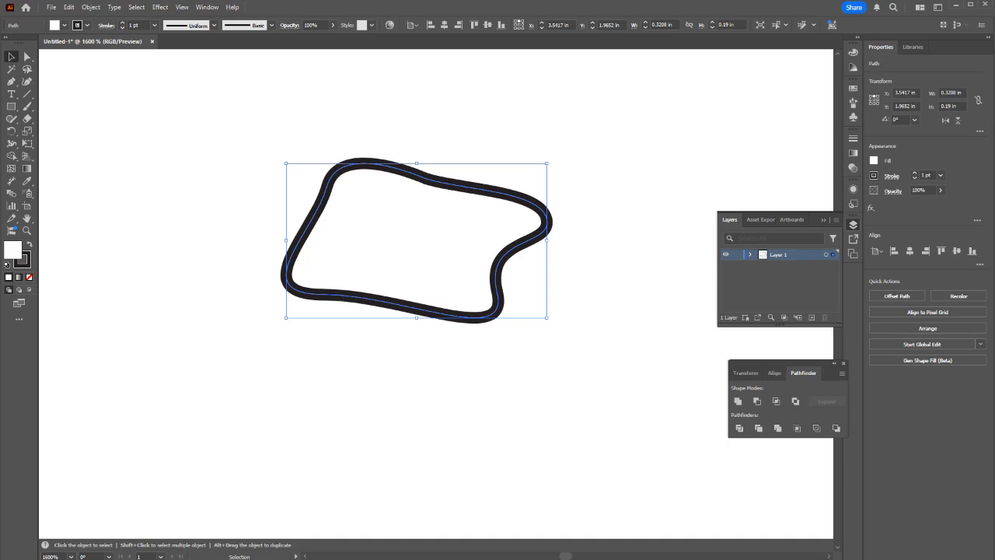
Step: Compare the small copy with the full-size curved shape at magnifications between 300% and 1200%
{"action": "scroll", "coordinate": [417, 235], "scroll_direction": "down", "scroll_amount": 1}
{"action": "scroll", "coordinate": [431, 245], "scroll_direction": "down", "scroll_amount": 8}
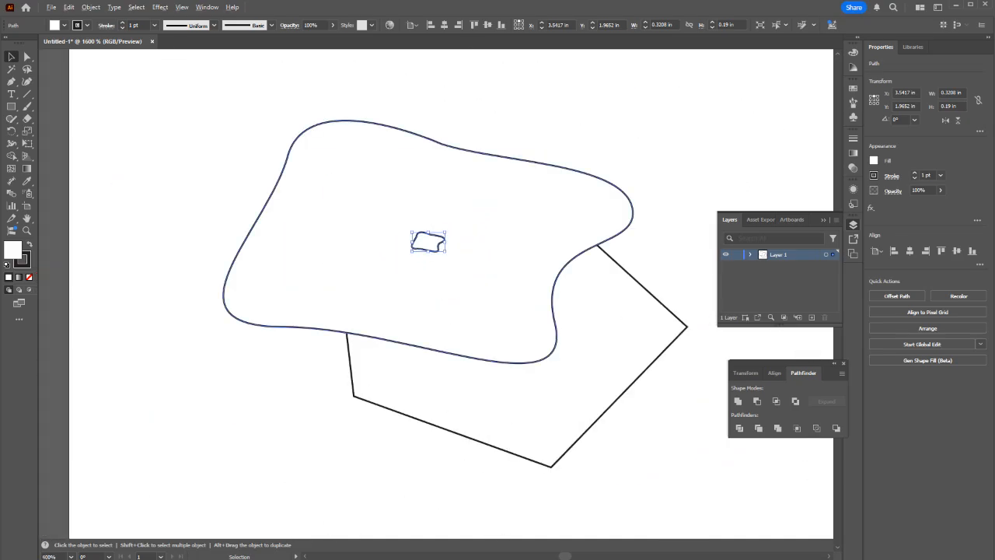
{"action": "scroll", "coordinate": [437, 247], "scroll_direction": "up", "scroll_amount": 4}
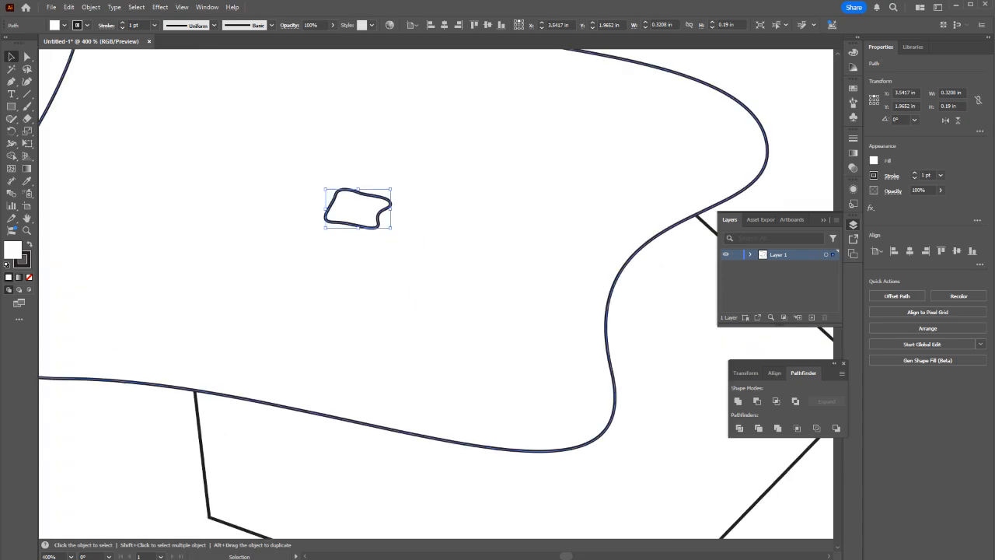
{"action": "scroll", "coordinate": [389, 227], "scroll_direction": "up", "scroll_amount": 3}
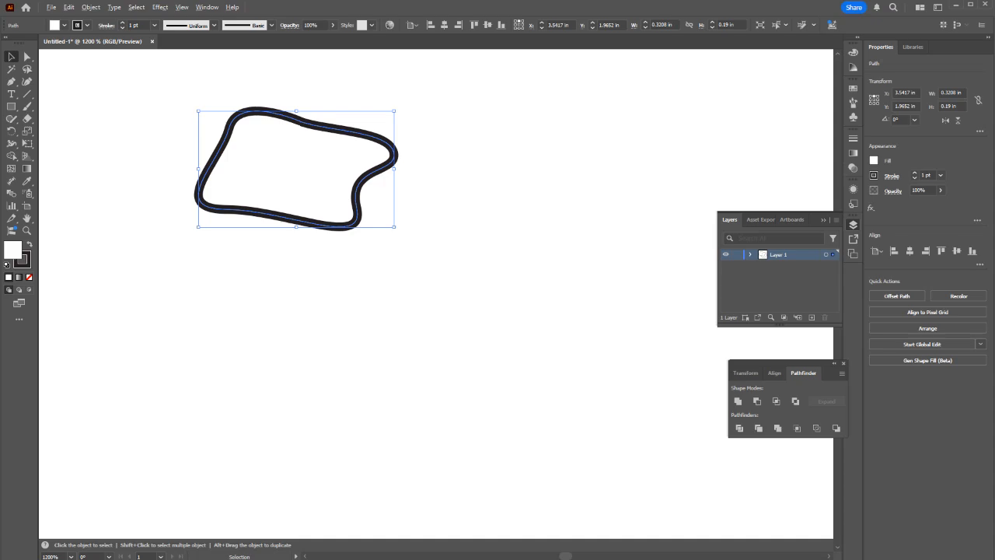
{"action": "scroll", "coordinate": [302, 219], "scroll_direction": "down", "scroll_amount": 8}
{"action": "scroll", "coordinate": [303, 218], "scroll_direction": "up", "scroll_amount": 6}
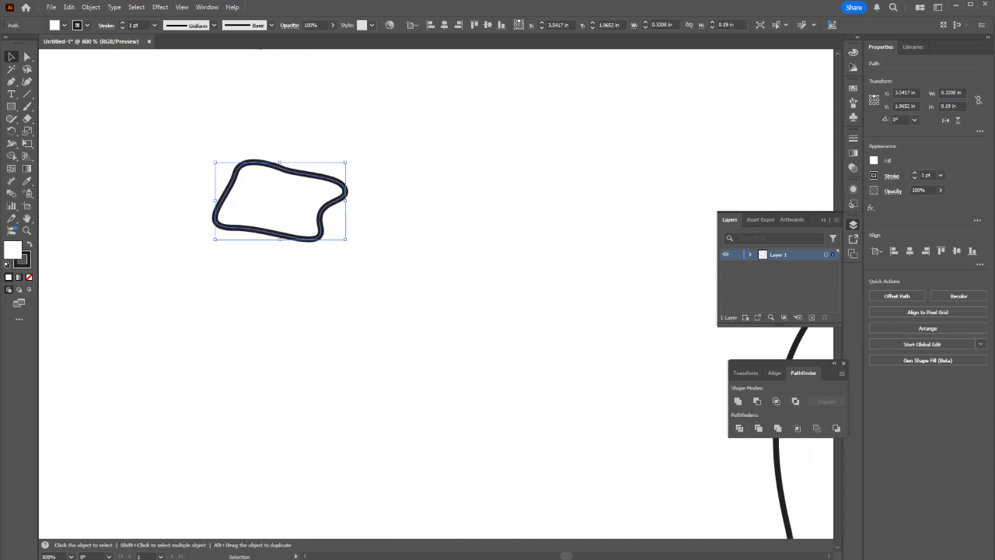
{"action": "scroll", "coordinate": [464, 200], "scroll_direction": "down", "scroll_amount": 3}
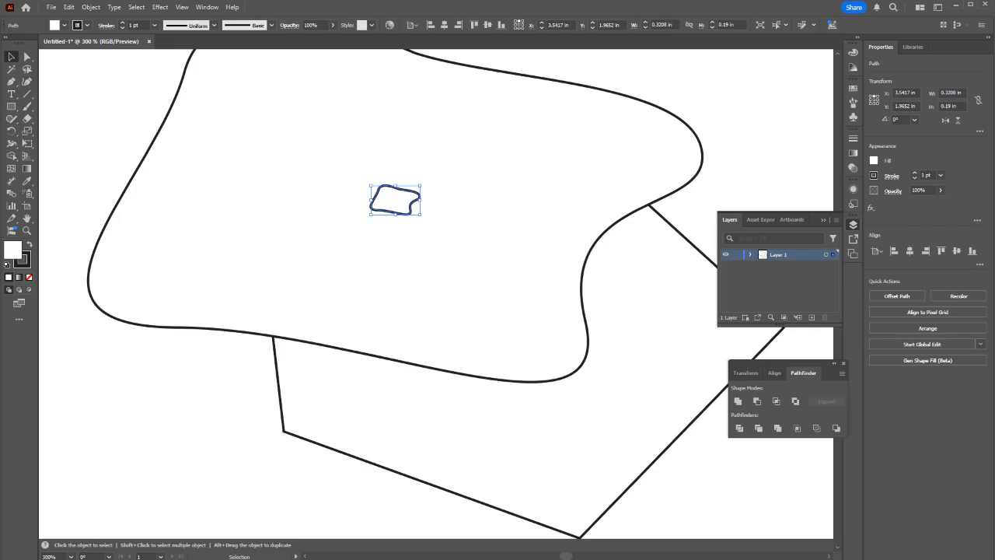
Step: Delete the small copy, the large curved shape and the polygon from the artboard
{"action": "left_click_drag", "start_coordinate": [459, 226], "coordinate": [418, 198]}
{"action": "left_click", "coordinate": [413, 199]}
{"action": "key", "text": "Delete"}
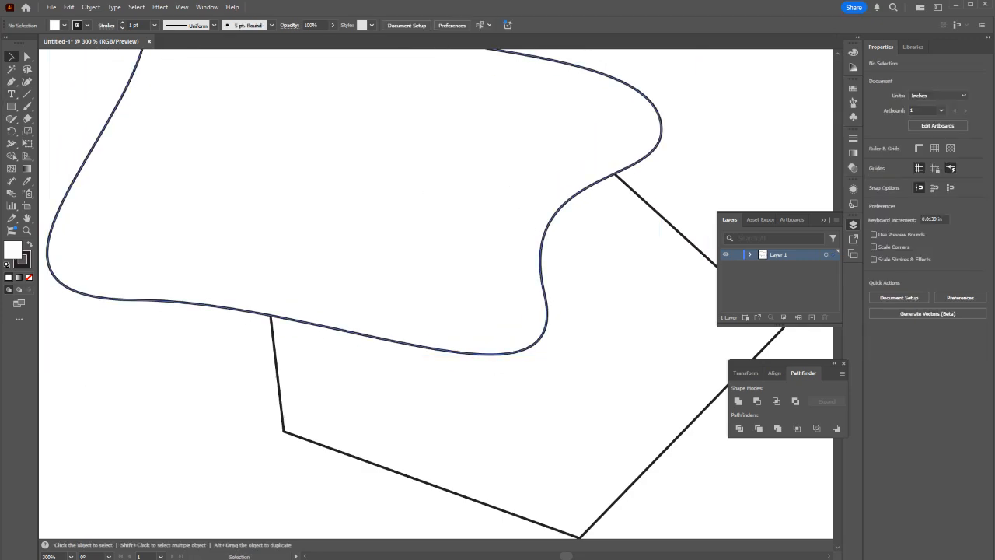
{"action": "scroll", "coordinate": [311, 212], "scroll_direction": "down", "scroll_amount": 3}
{"action": "left_click_drag", "start_coordinate": [410, 287], "coordinate": [267, 179]}
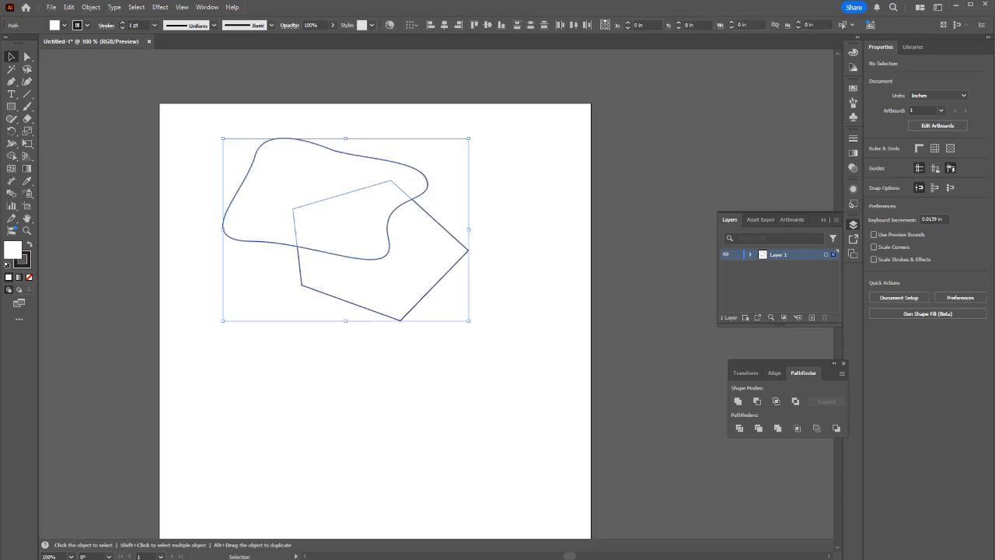
{"action": "key", "text": "Delete"}
Step: Draw a closed B-like shape, about 3.03 x 4.82 in, with a straight left edge and two curved lobes using the Pen tool
{"action": "key", "text": "p"}
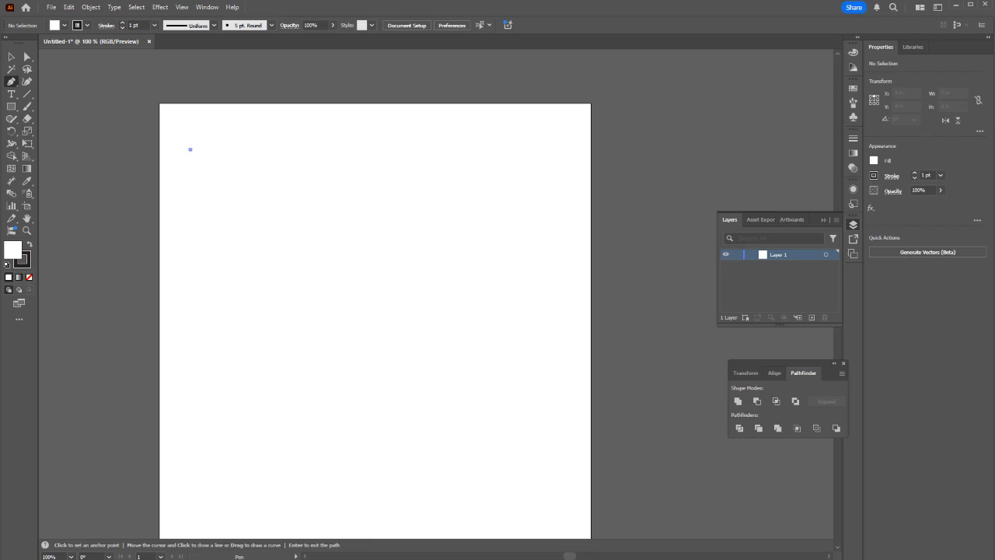
{"action": "left_click", "coordinate": [191, 374]}
{"action": "left_click_drag", "start_coordinate": [333, 330], "coordinate": [274, 228]}
{"action": "left_click_drag", "start_coordinate": [245, 263], "coordinate": [248, 164]}
{"action": "left_click_drag", "start_coordinate": [190, 150], "coordinate": [183, 165]}
Step: Draw an open, question-mark-like curve through four anchor points beside the B-like shape with the Pen tool and deselect it
{"action": "left_click", "coordinate": [364, 217]}
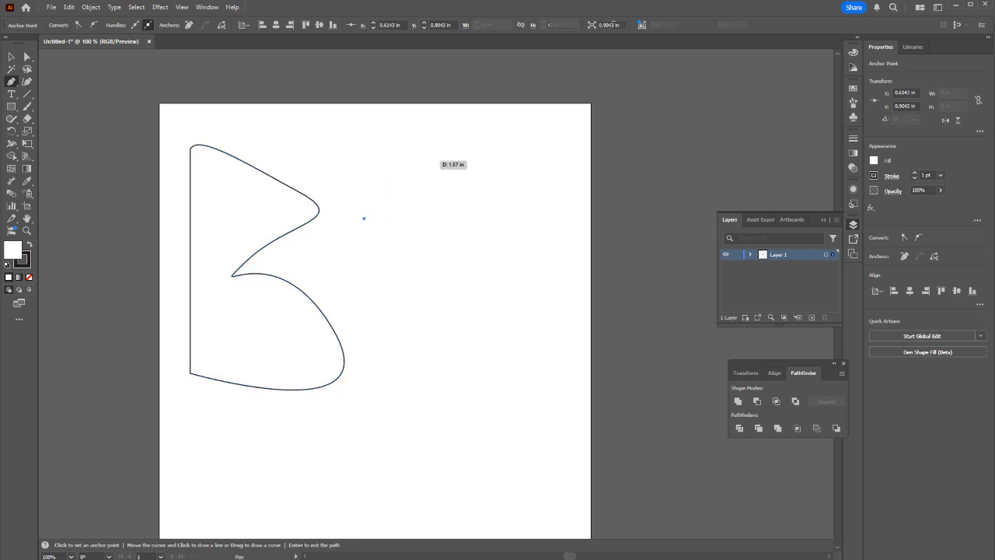
{"action": "left_click_drag", "start_coordinate": [419, 160], "coordinate": [474, 160]}
{"action": "left_click_drag", "start_coordinate": [514, 241], "coordinate": [461, 283]}
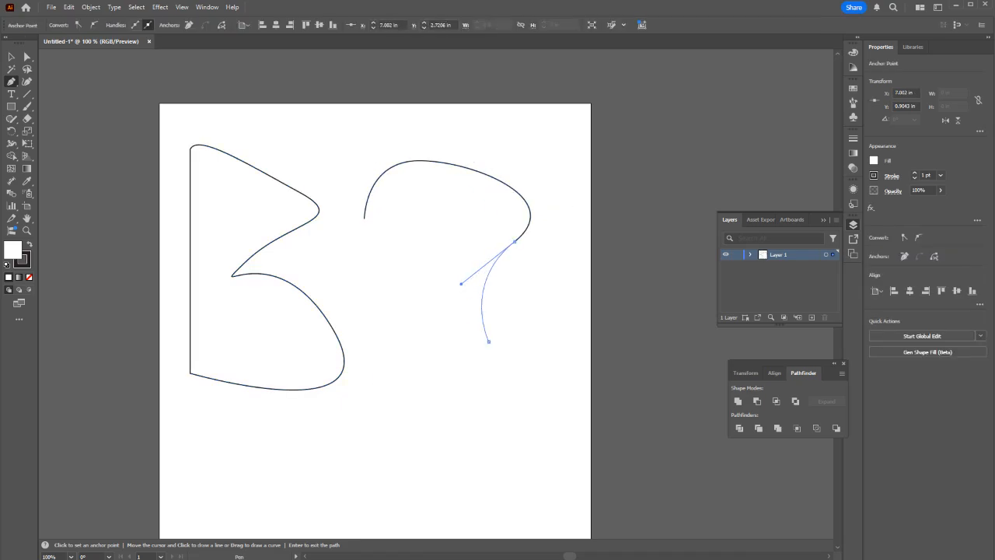
{"action": "left_click_drag", "start_coordinate": [489, 340], "coordinate": [561, 386]}
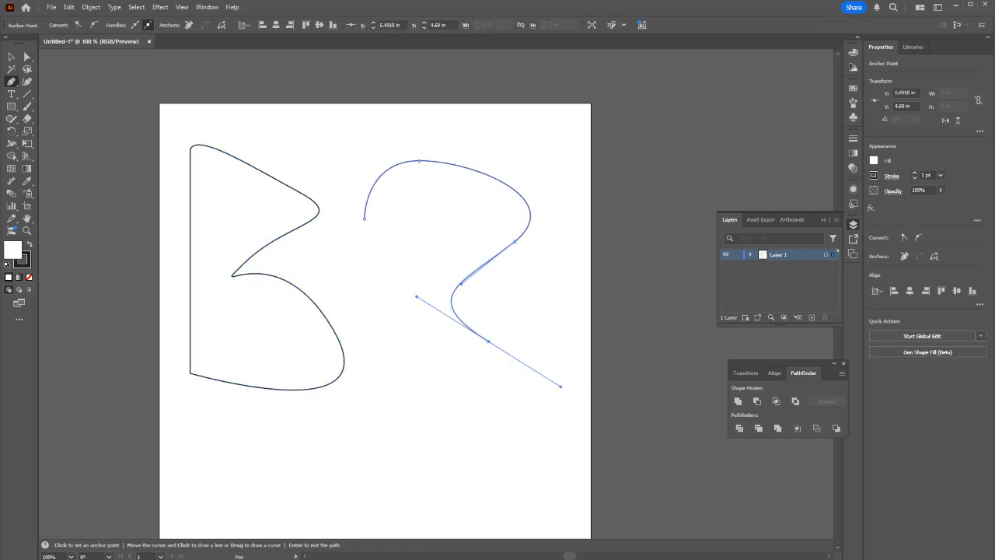
{"action": "key", "text": "v"}
{"action": "key", "text": "ctrl+shift+a"}
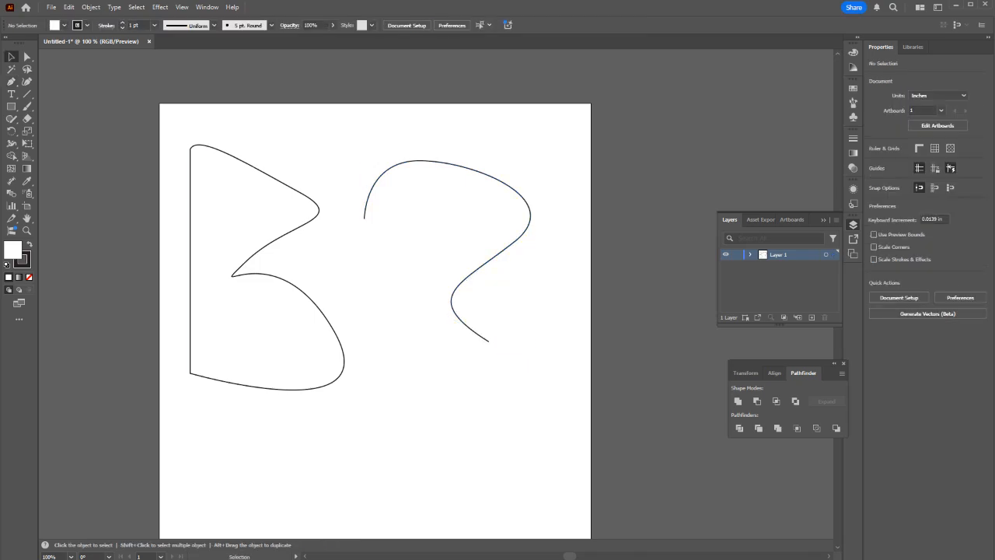
Step: Turn the closed B-like shape into an area text frame filled with Lorem ipsum placeholder text using the Type tool
{"action": "left_click", "coordinate": [11, 94]}
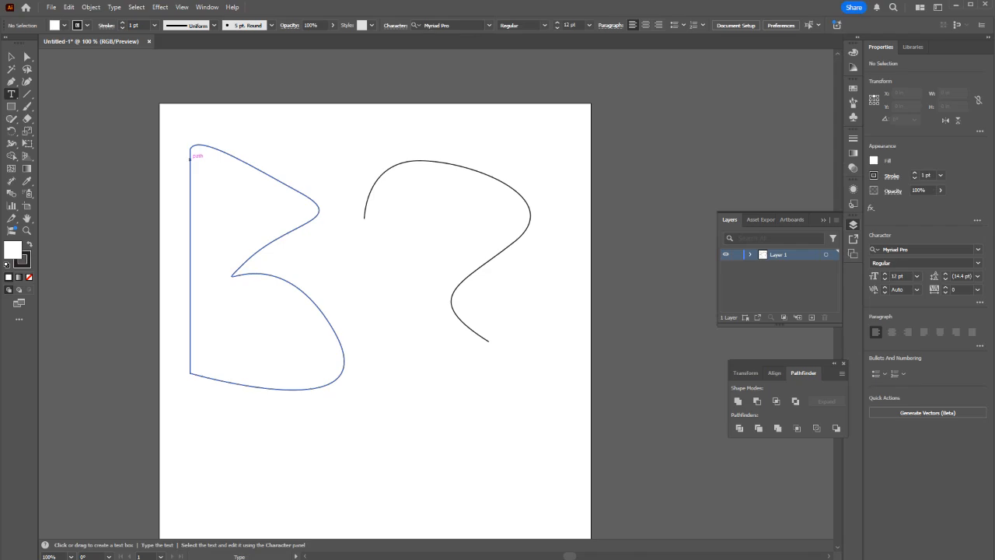
{"action": "left_click", "coordinate": [190, 158]}
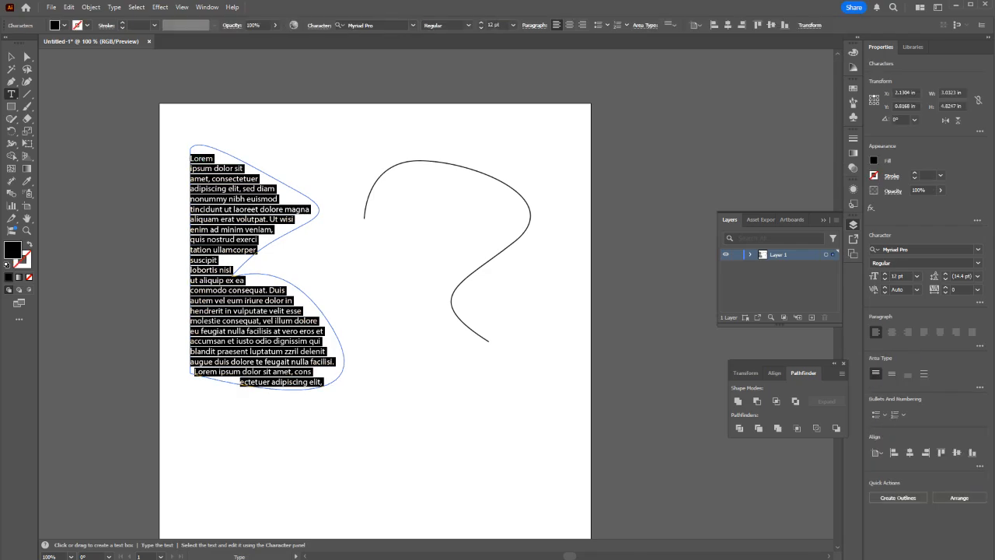
{"action": "key", "text": "Escape"}
{"action": "key", "text": "a"}
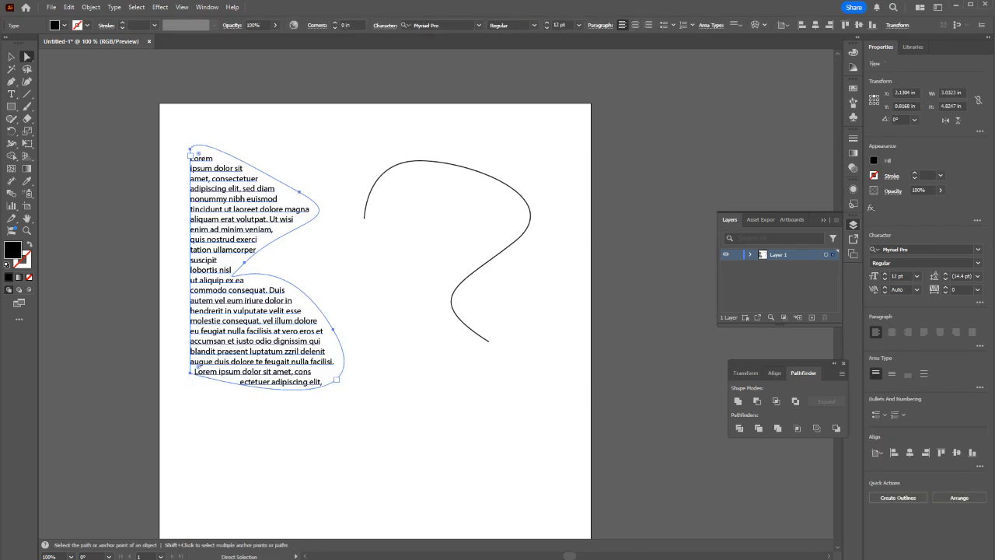
{"action": "left_click", "coordinate": [381, 311]}
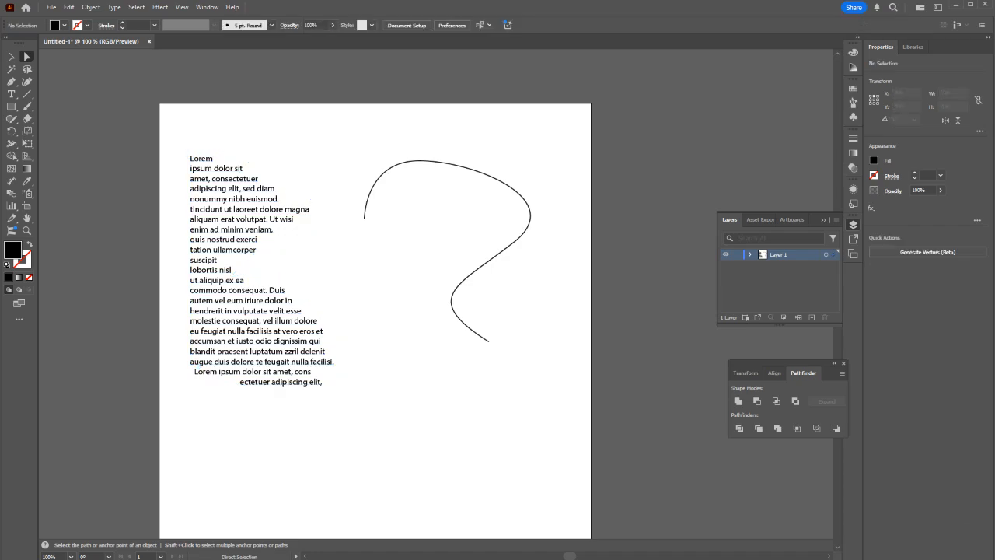
Step: Select and deselect the area text with the Selection tool to examine its frame and bounding box
{"action": "key", "text": "v"}
{"action": "left_click", "coordinate": [249, 300]}
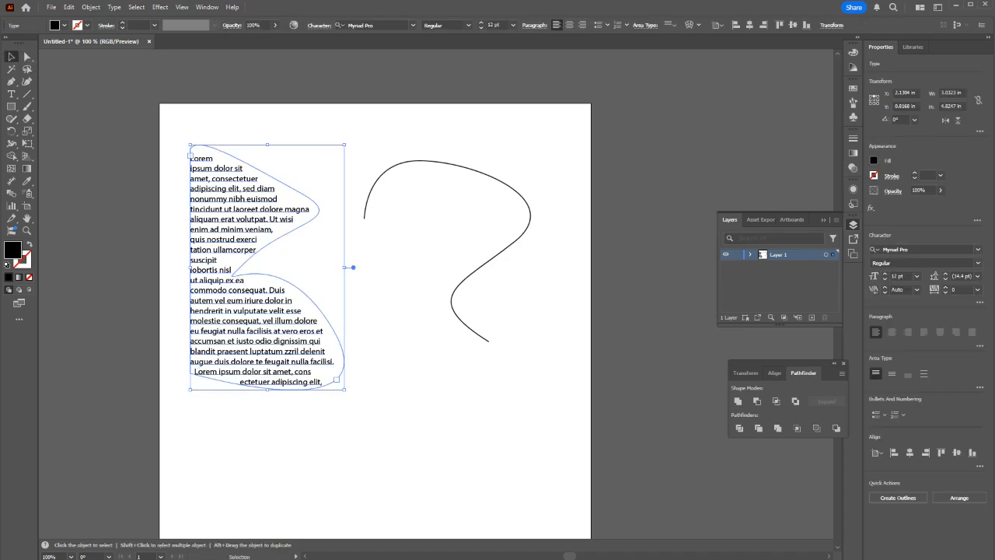
{"action": "left_click", "coordinate": [381, 295]}
{"action": "left_click", "coordinate": [269, 290]}
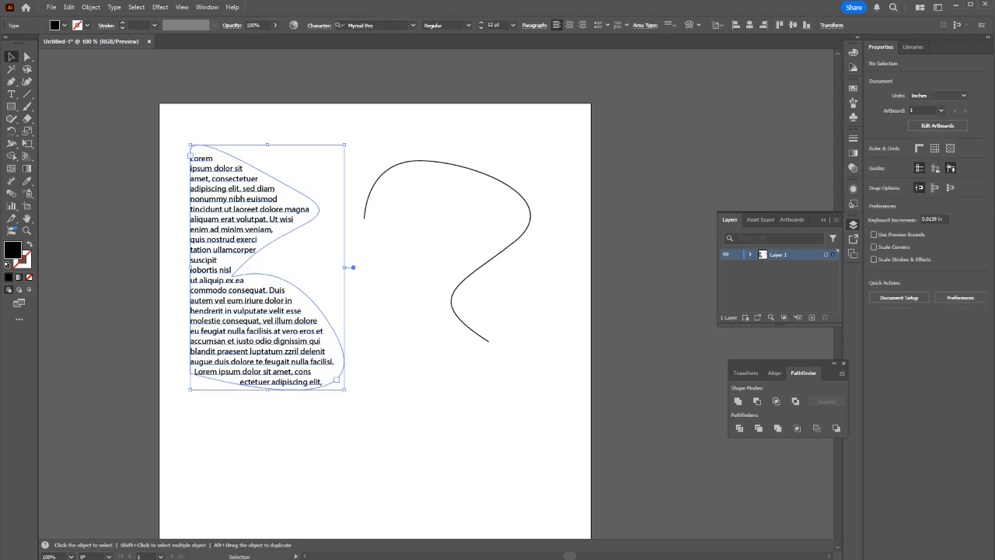
{"action": "left_click", "coordinate": [385, 172]}
{"action": "left_click", "coordinate": [398, 253]}
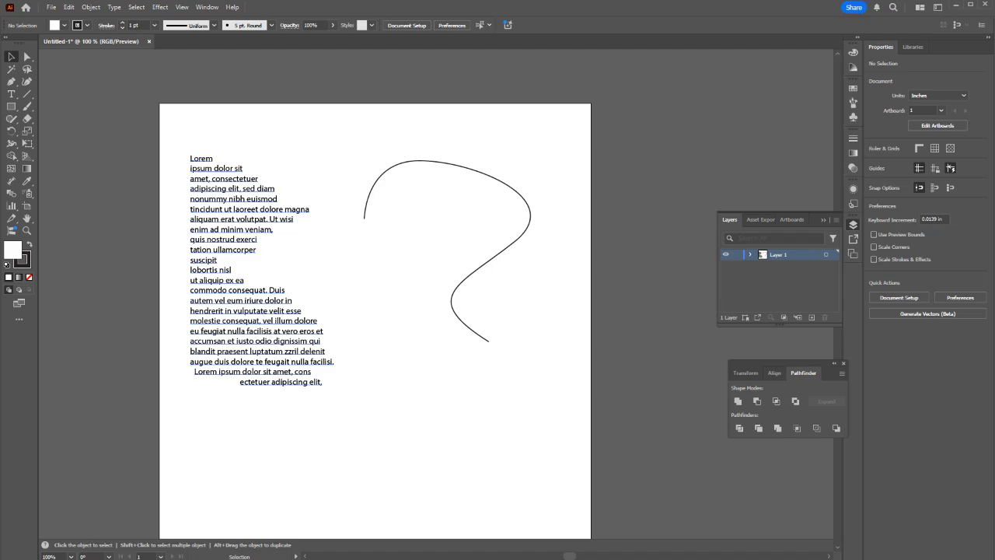
{"action": "left_click", "coordinate": [268, 290]}
{"action": "left_click", "coordinate": [384, 291]}
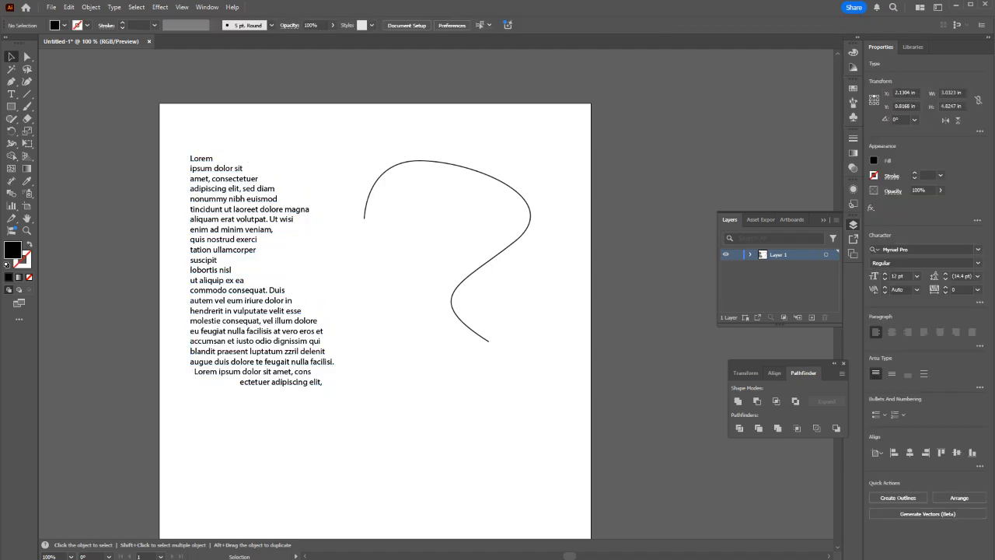
Step: Move the open curve's start point and top anchor point slightly up and to the right with the Direct Selection tool
{"action": "key", "text": "a"}
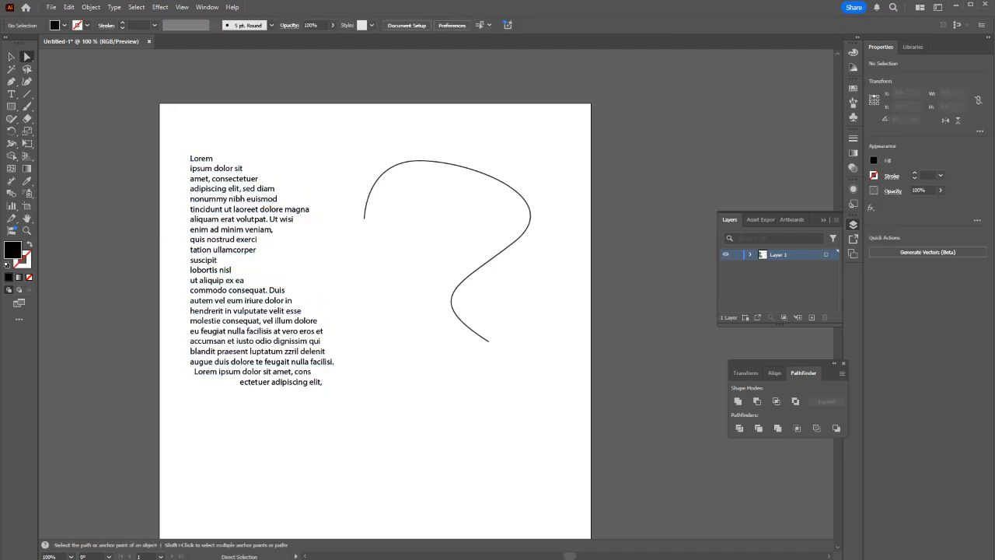
{"action": "left_click", "coordinate": [420, 160]}
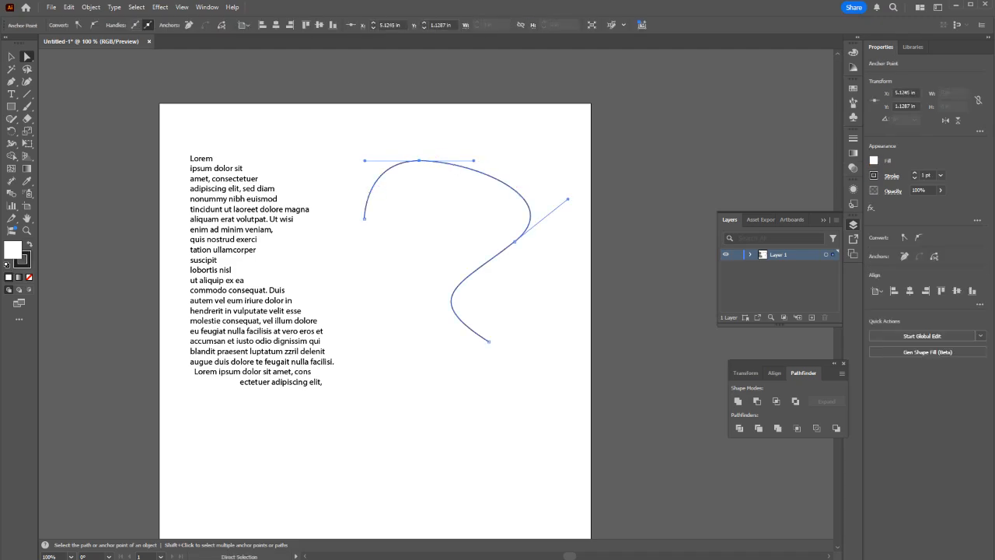
{"action": "left_click", "coordinate": [488, 341]}
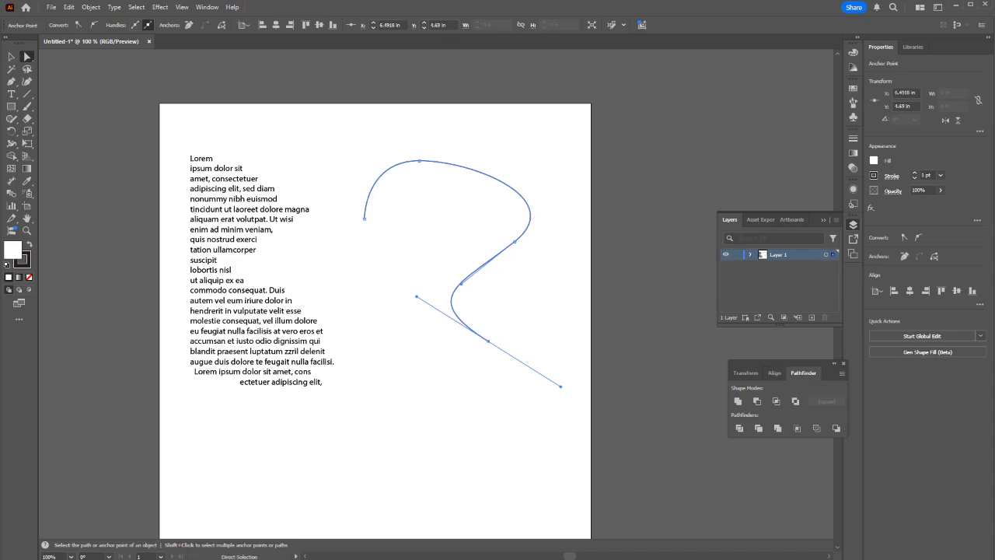
{"action": "left_click", "coordinate": [514, 241]}
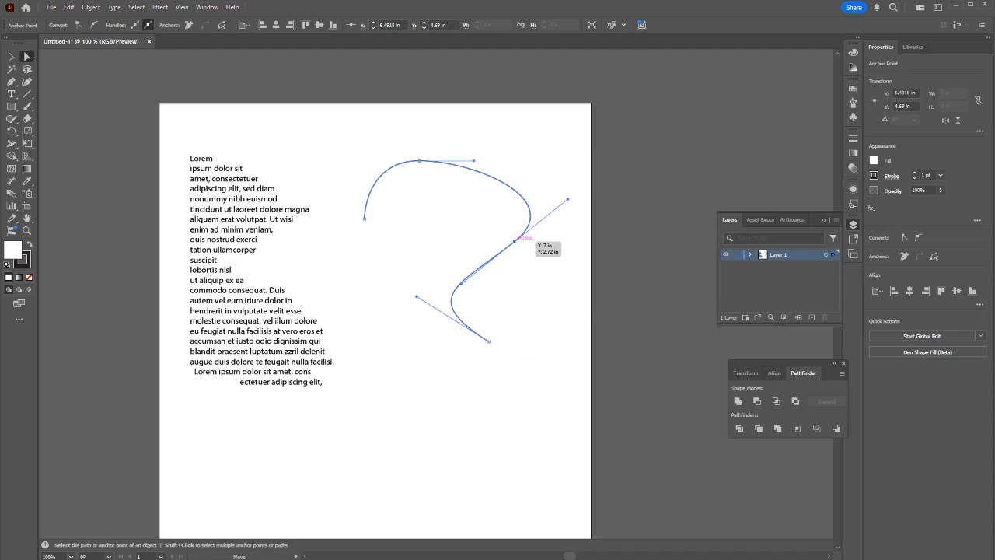
{"action": "left_click", "coordinate": [419, 160]}
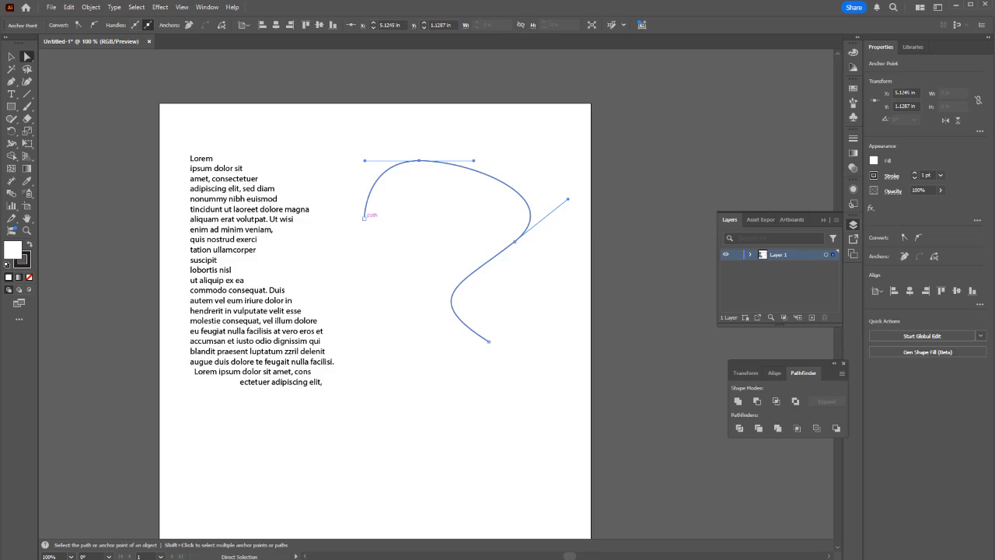
{"action": "mouse_move", "coordinate": [364, 217]}
{"action": "left_mouse_down"}
{"action": "mouse_move", "coordinate": [307, 117]}
{"action": "mouse_move", "coordinate": [422, 215]}
{"action": "mouse_move", "coordinate": [461, 226]}
{"action": "mouse_move", "coordinate": [435, 241]}
{"action": "mouse_move", "coordinate": [374, 214]}
{"action": "left_mouse_up"}
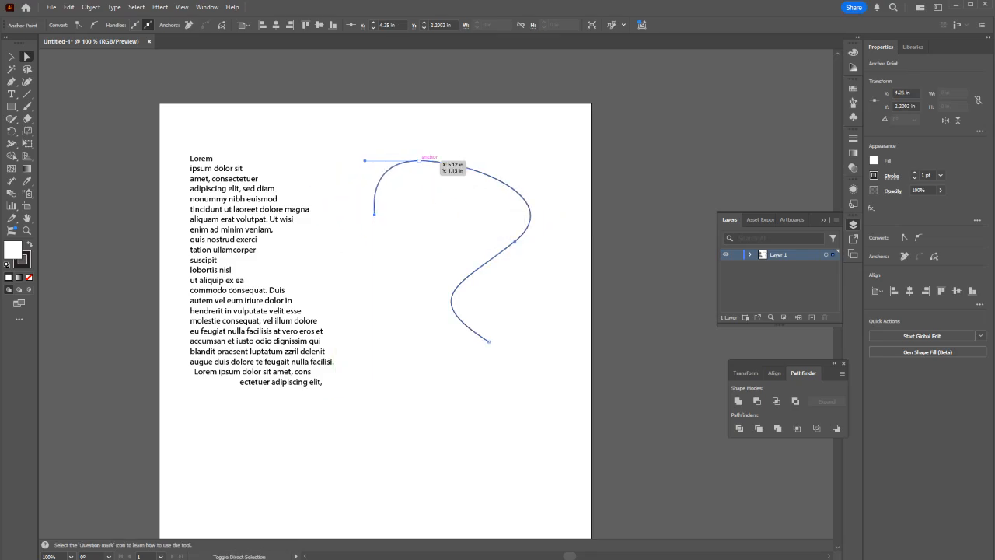
{"action": "left_click", "coordinate": [420, 161], "text": "shift"}
{"action": "mouse_move", "coordinate": [420, 161]}
{"action": "left_mouse_down"}
{"action": "mouse_move", "coordinate": [446, 218]}
{"action": "mouse_move", "coordinate": [428, 147]}
{"action": "left_mouse_up"}
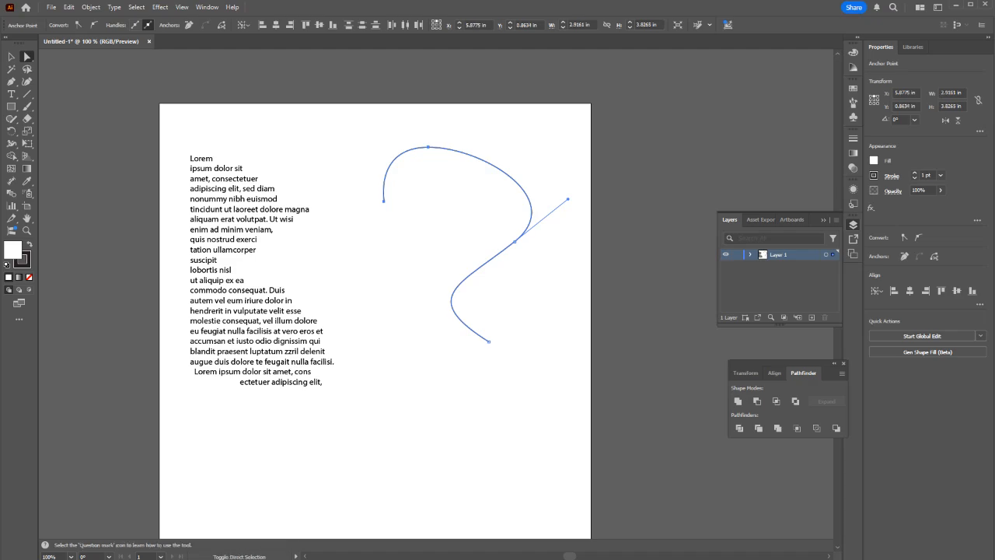
Step: Pull new, steeper handles out of the curve's right-hand anchor point with the Anchor Point tool and lengthen the upper handle slightly
{"action": "key", "text": "shift+c"}
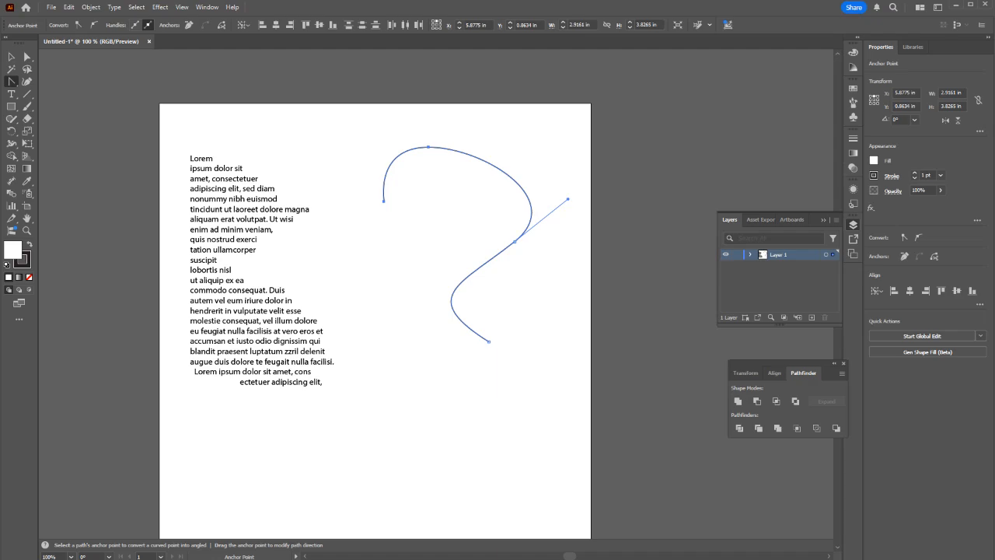
{"action": "left_click", "coordinate": [12, 81]}
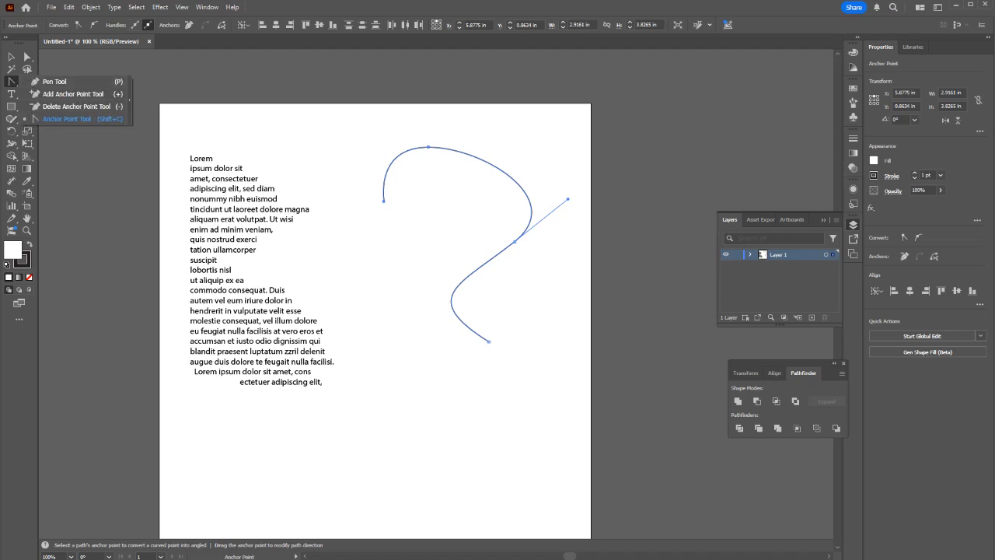
{"action": "left_click", "coordinate": [516, 243]}
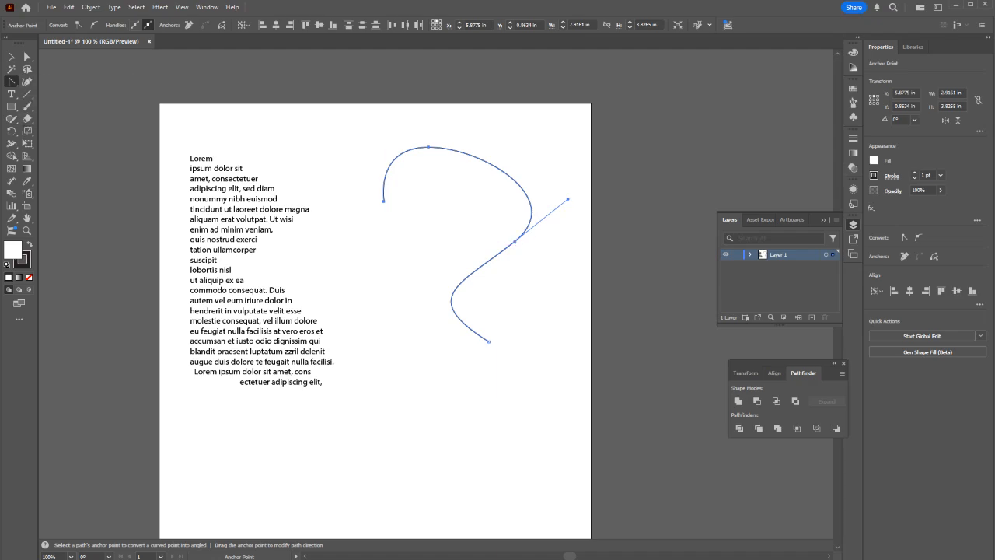
{"action": "left_click_drag", "start_coordinate": [515, 242], "coordinate": [500, 271]}
{"action": "key", "text": "a"}
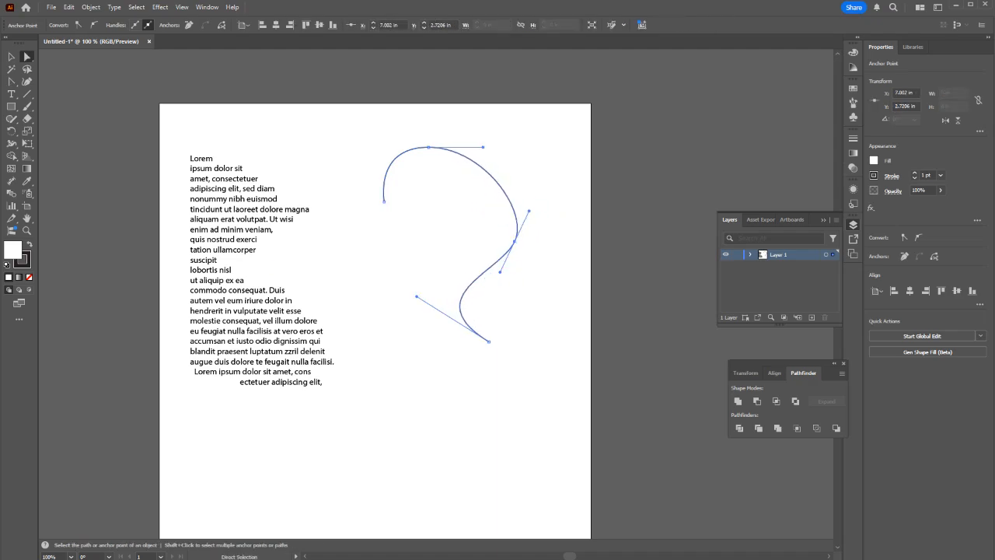
{"action": "left_click_drag", "start_coordinate": [528, 210], "coordinate": [531, 204]}
Step: Convert all four anchor points of the curve to corners and move the right-hand corner to about X 6.81 in, Y 2.15 in
{"action": "key", "text": "shift+c"}
{"action": "left_click", "coordinate": [514, 241]}
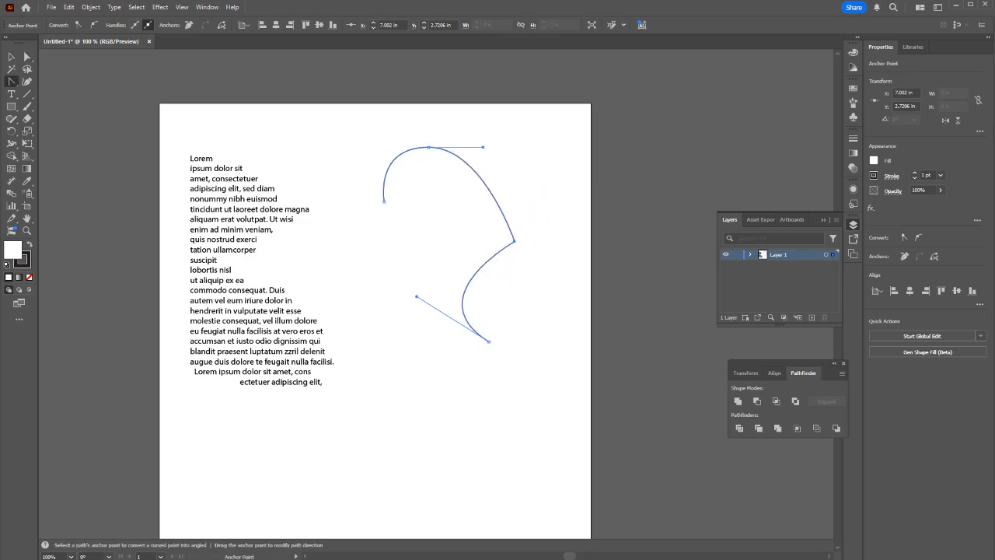
{"action": "left_click", "coordinate": [489, 341]}
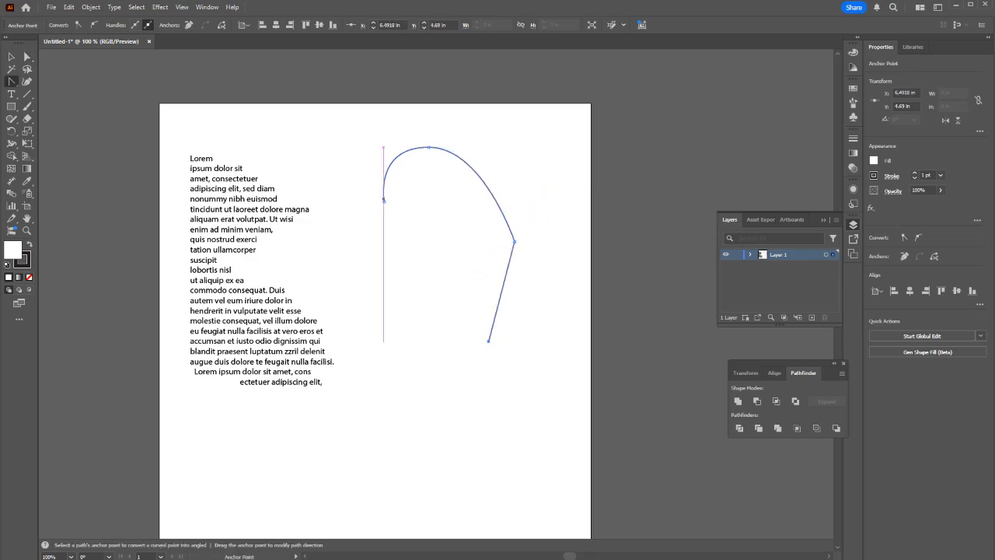
{"action": "left_click", "coordinate": [384, 202]}
{"action": "left_click", "coordinate": [429, 147]}
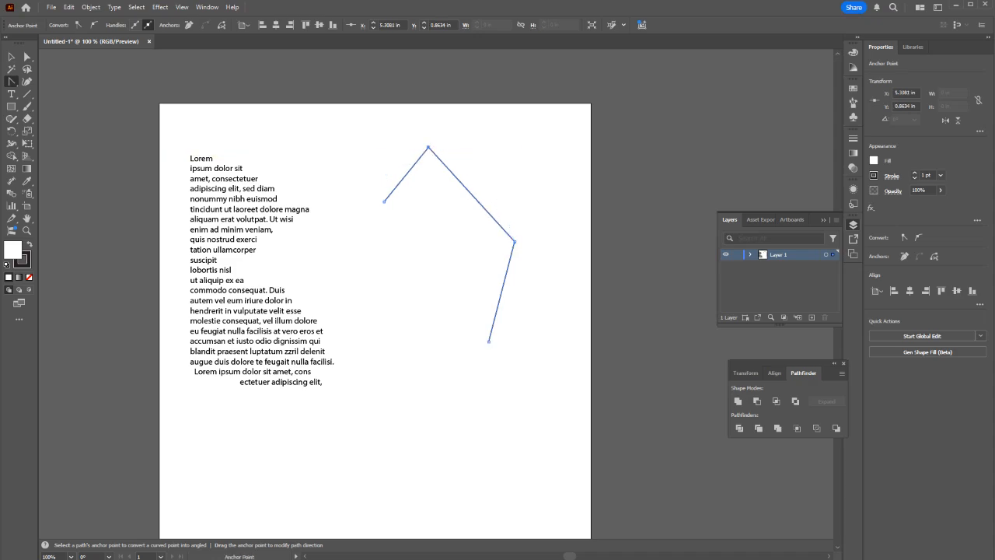
{"action": "key", "text": "a"}
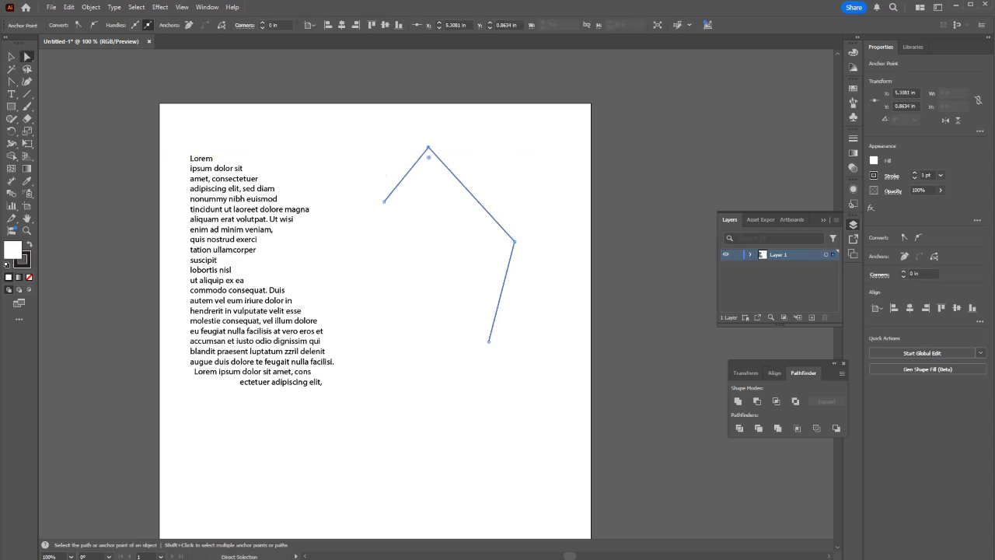
{"action": "left_click_drag", "start_coordinate": [514, 241], "coordinate": [505, 212]}
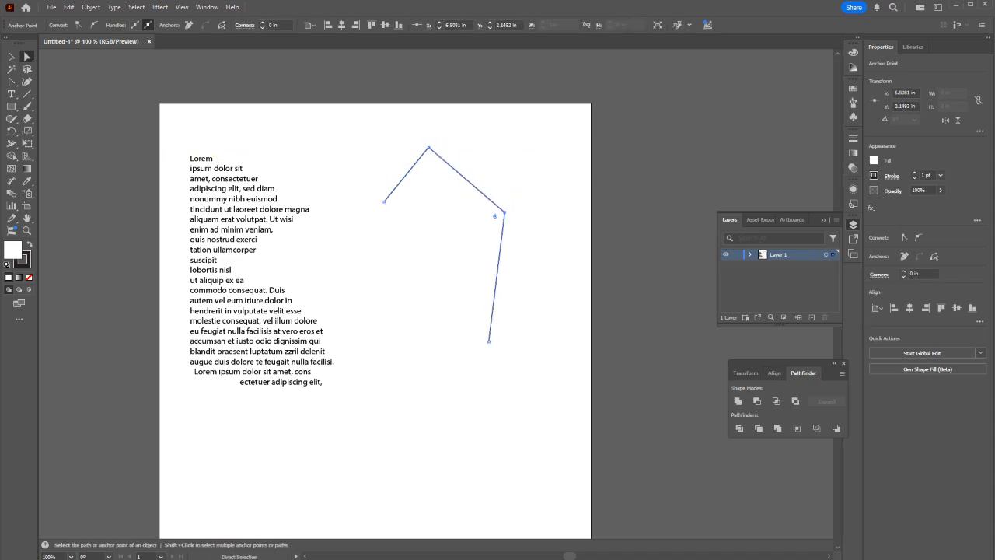
Step: Try to round the path's right-hand corner with its live corner widget, and undo the attempt
{"action": "key", "text": "shift+c"}
{"action": "key", "text": "a"}
{"action": "left_click", "coordinate": [476, 227]}
{"action": "left_click_drag", "start_coordinate": [495, 216], "coordinate": [477, 223]}
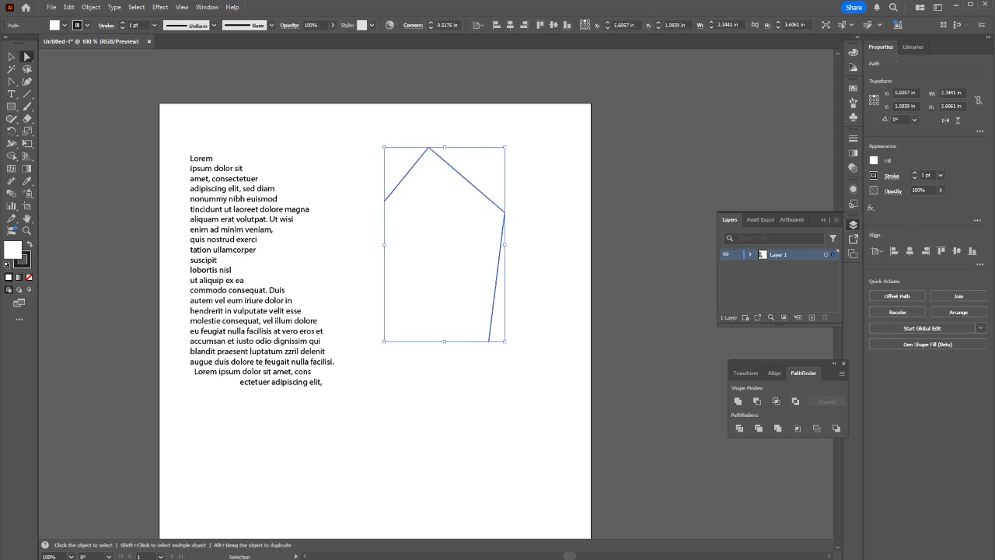
{"action": "key", "text": "ctrl+z"}
Step: Convert the path's right-hand corner back into a smooth curve by pulling out handles with the Anchor Point tool
{"action": "left_click", "coordinate": [504, 212]}
{"action": "key", "text": "shift+c"}
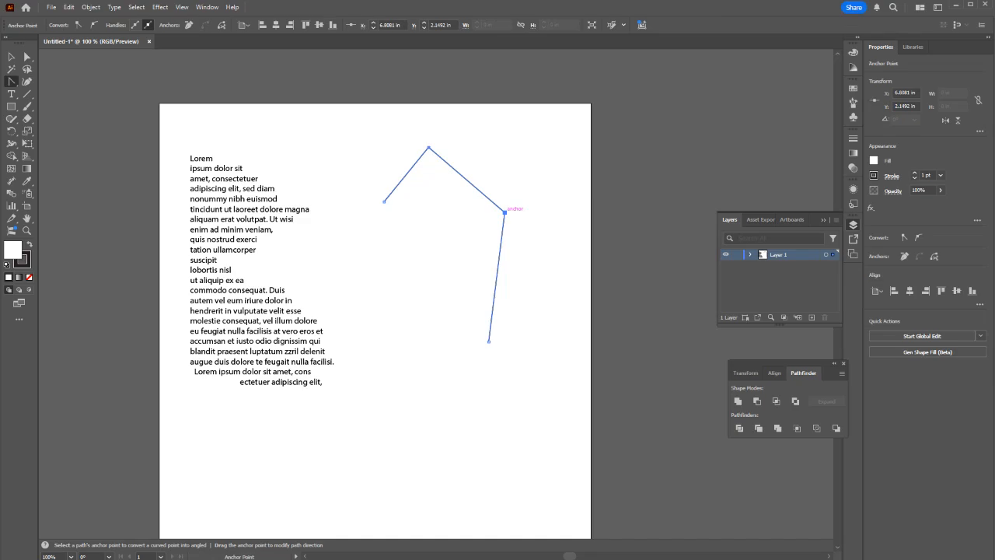
{"action": "left_click_drag", "start_coordinate": [504, 213], "coordinate": [510, 233]}
{"action": "key", "text": "a"}
{"action": "left_click", "coordinate": [506, 218]}
Step: Move the area text frame's anchor point between the two lobes to about X 2.69 in, Y 3.07 in and deselect everything
{"action": "left_click", "coordinate": [272, 300]}
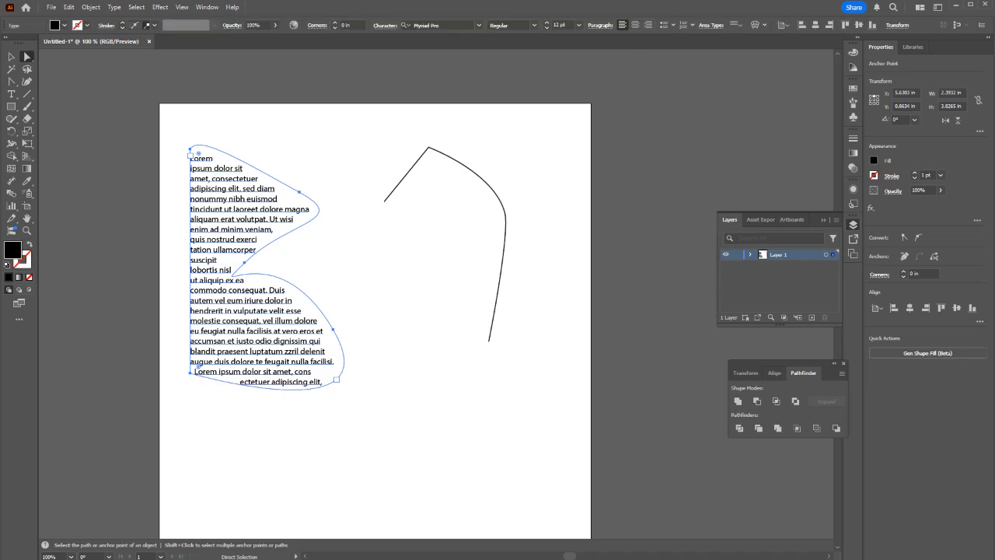
{"action": "left_click_drag", "start_coordinate": [242, 263], "coordinate": [296, 259]}
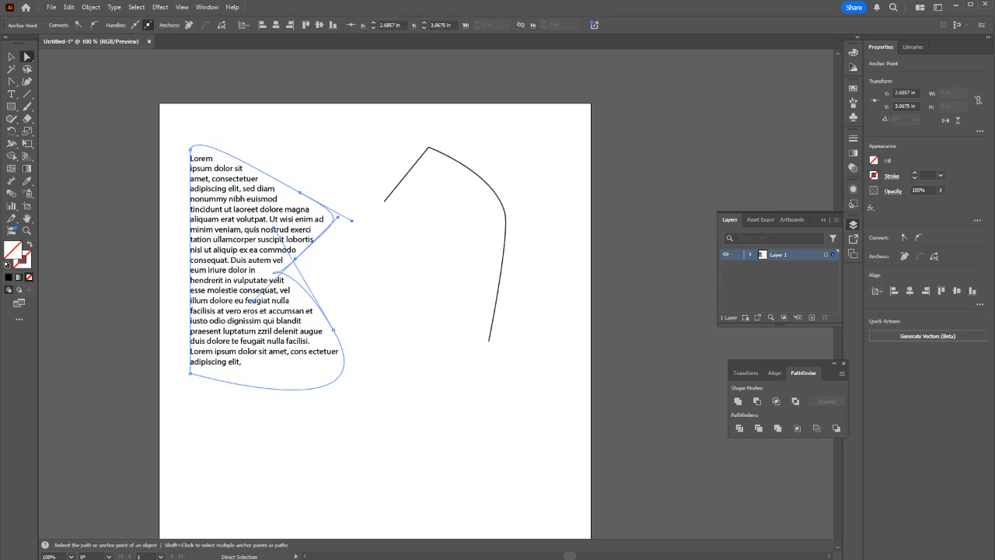
{"action": "left_click", "coordinate": [431, 156]}
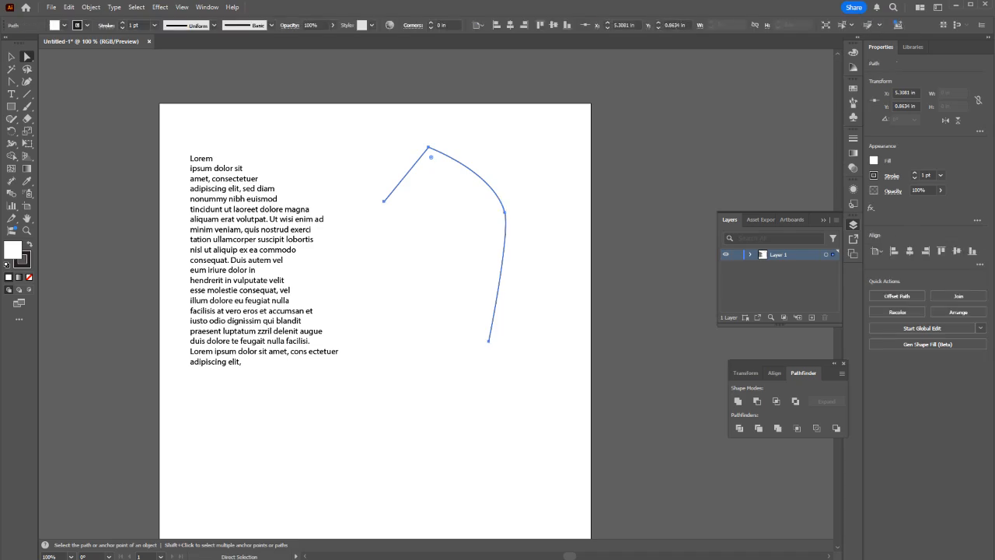
{"action": "key", "text": "v"}
{"action": "key", "text": "ctrl+shift+a"}
Step: Place Lorem ipsum placeholder text along the open path with the Type tool, starting partway up its straight segment
{"action": "key", "text": "t"}
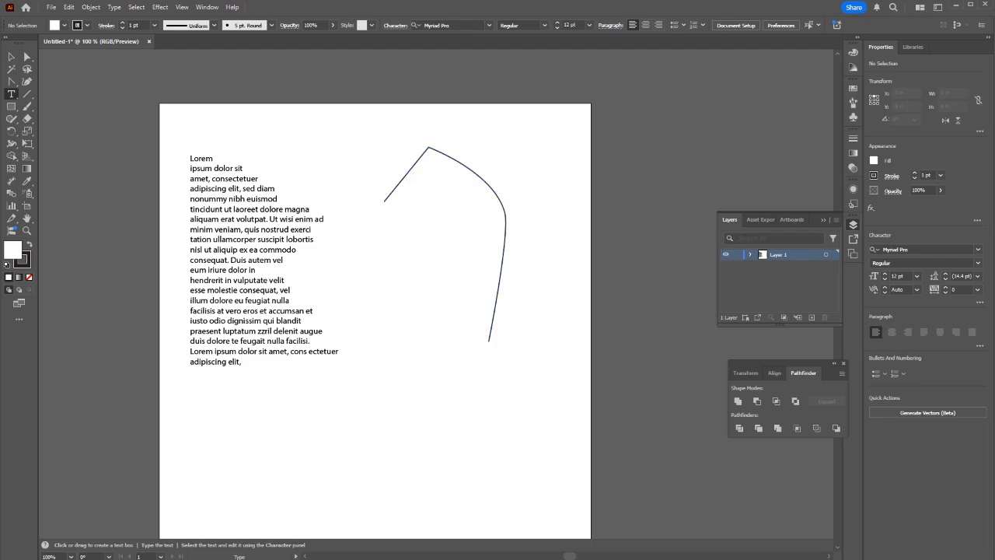
{"action": "left_click", "coordinate": [402, 178]}
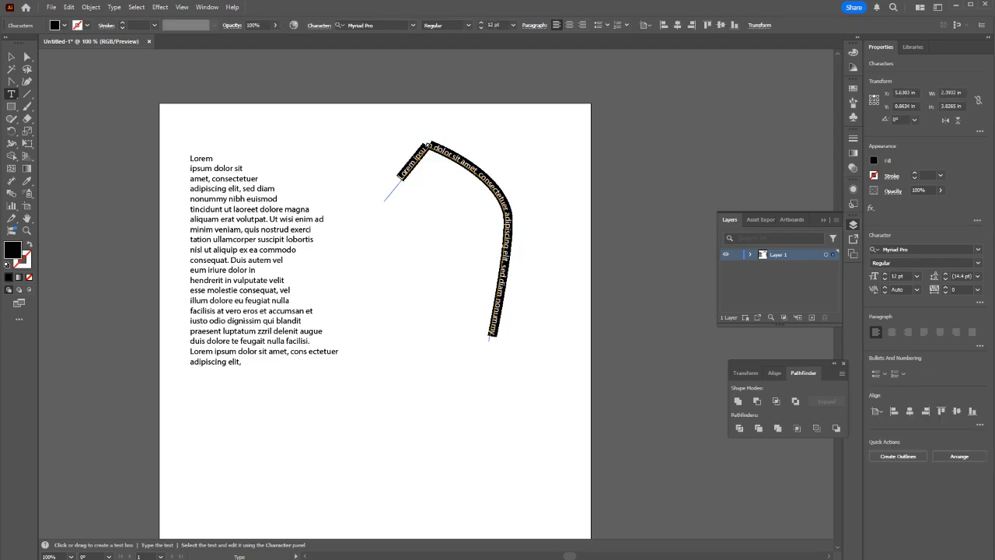
{"action": "key", "text": "Escape"}
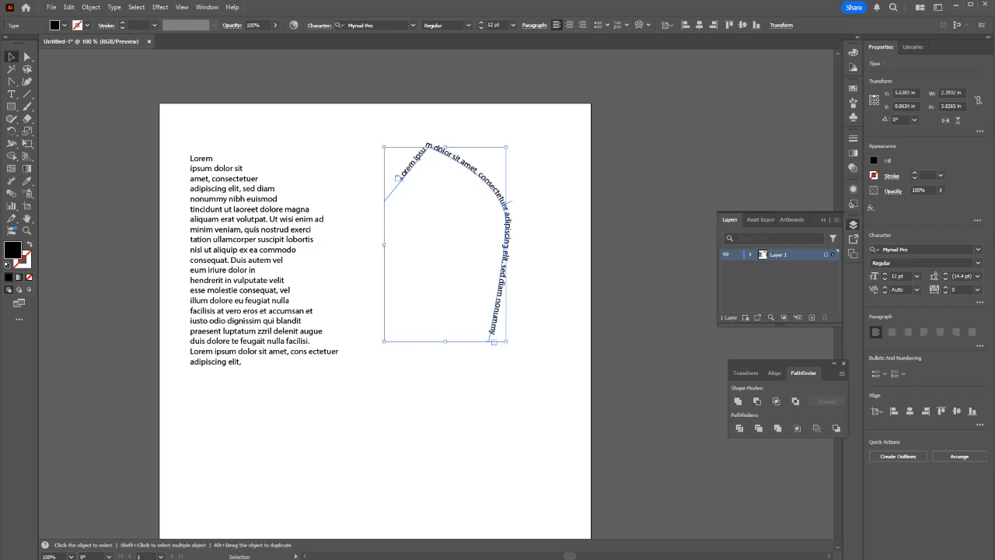
Step: Try to split the text path near its right-hand anchor point with the Scissors tool
{"action": "key", "text": "c"}
{"action": "left_click", "coordinate": [504, 207]}
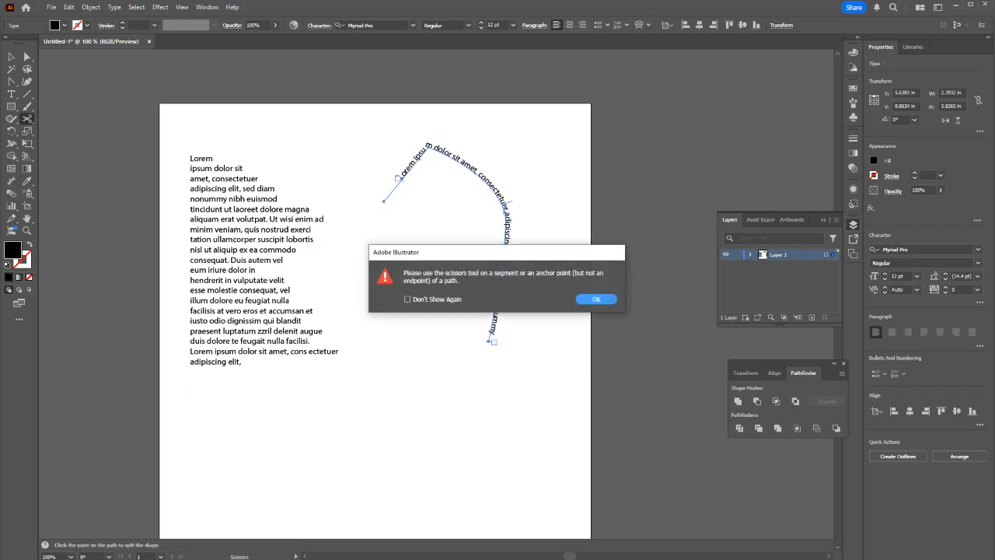
{"action": "key", "text": "Return"}
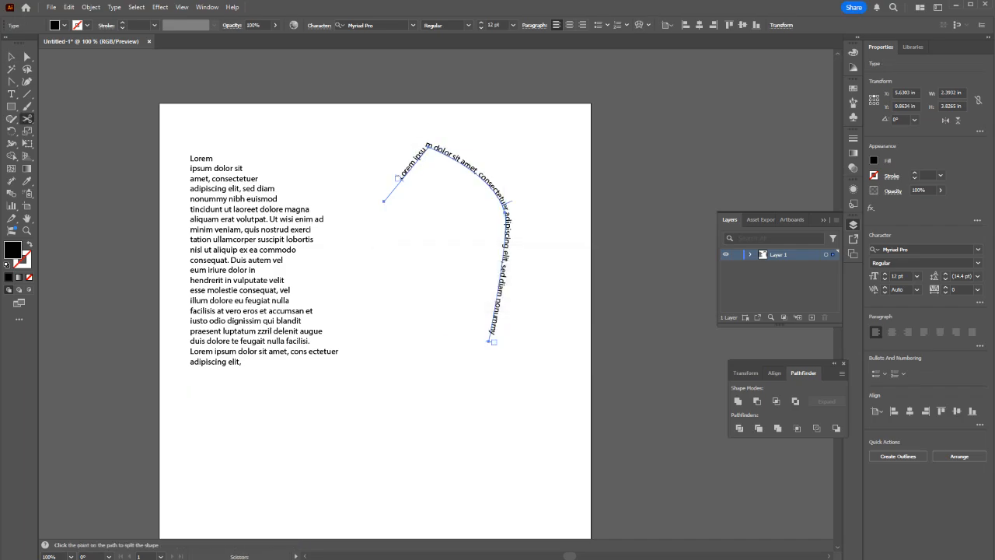
Step: Draw a circle about 2.43 in across below the text path with the Ellipse tool
{"action": "key", "text": "l"}
{"action": "mouse_move", "coordinate": [414, 384]}
{"action": "left_mouse_down"}
{"action": "mouse_move", "coordinate": [454, 390]}
{"action": "mouse_move", "coordinate": [476, 443]}
{"action": "left_mouse_up"}
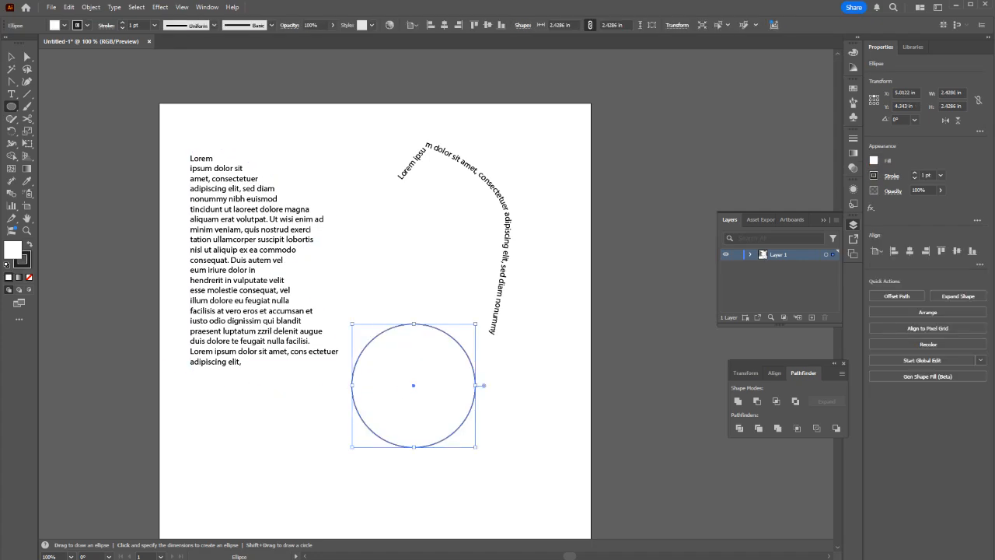
Step: Try placing text on the closed circle's outline with the Type tool at several points, undoing each attempt
{"action": "key", "text": "t"}
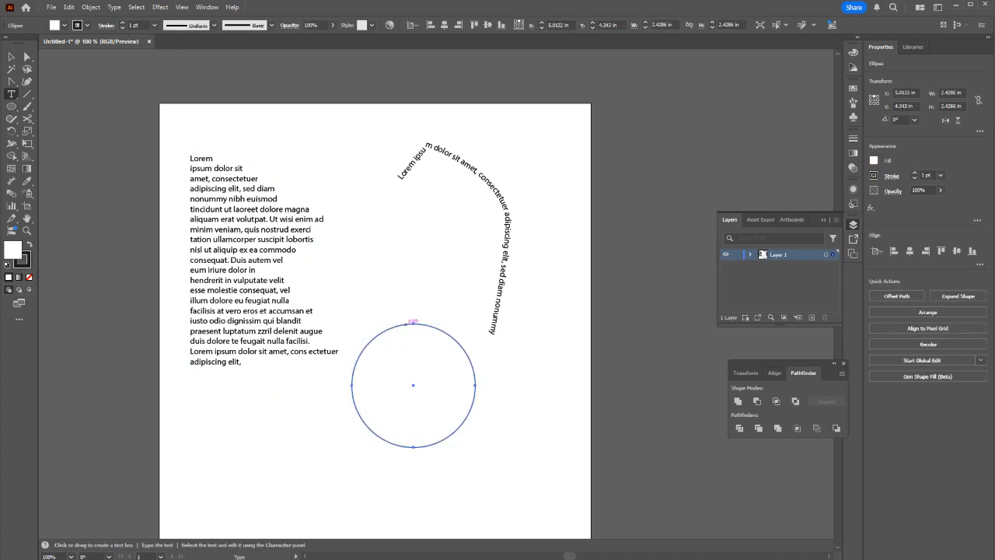
{"action": "left_click", "coordinate": [420, 324]}
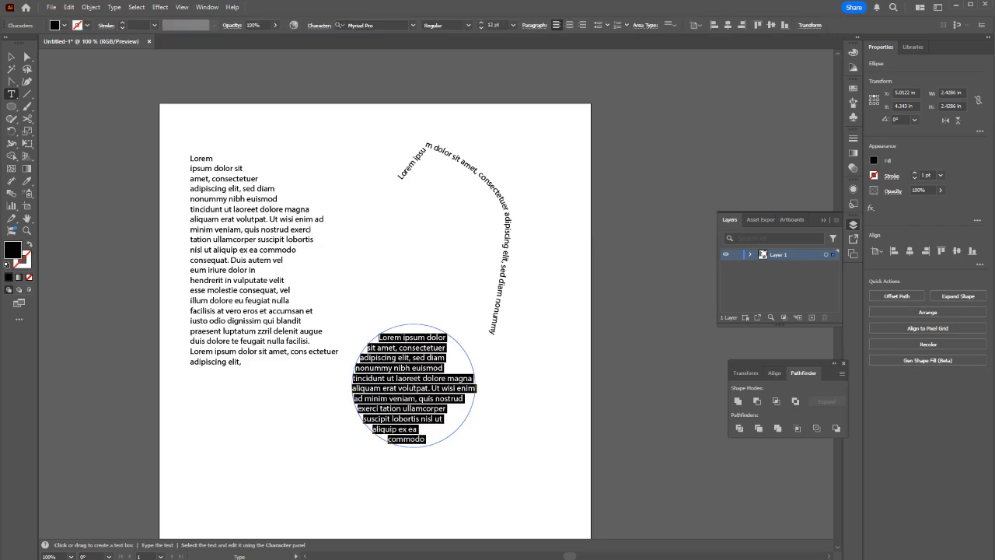
{"action": "key", "text": "ctrl+z"}
{"action": "left_click", "coordinate": [421, 324]}
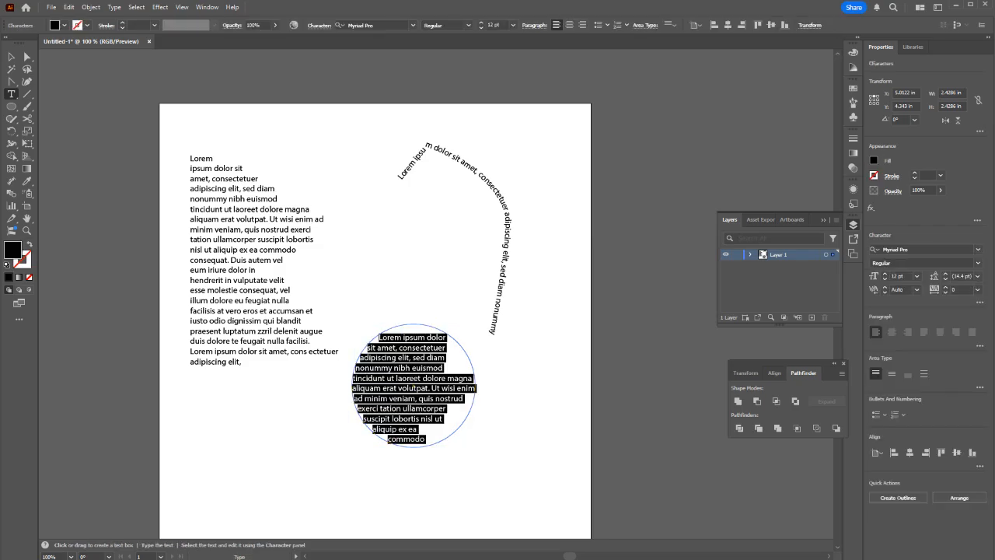
{"action": "key", "text": "ctrl+z"}
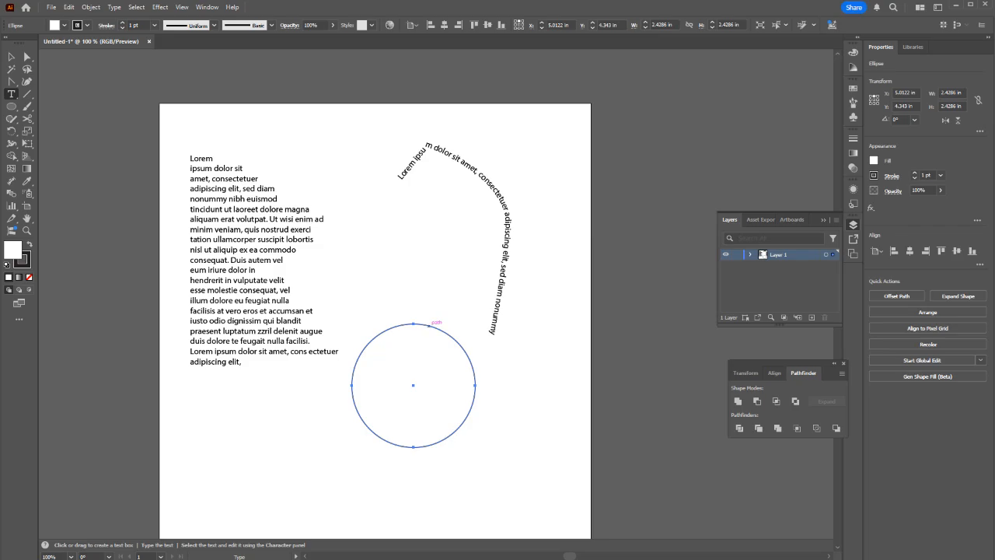
{"action": "left_click", "coordinate": [429, 325]}
{"action": "key", "text": "ctrl+z"}
Step: Delete the circle's bottom anchor point with the Direct Selection tool to leave an open upper semicircle
{"action": "key", "text": "a"}
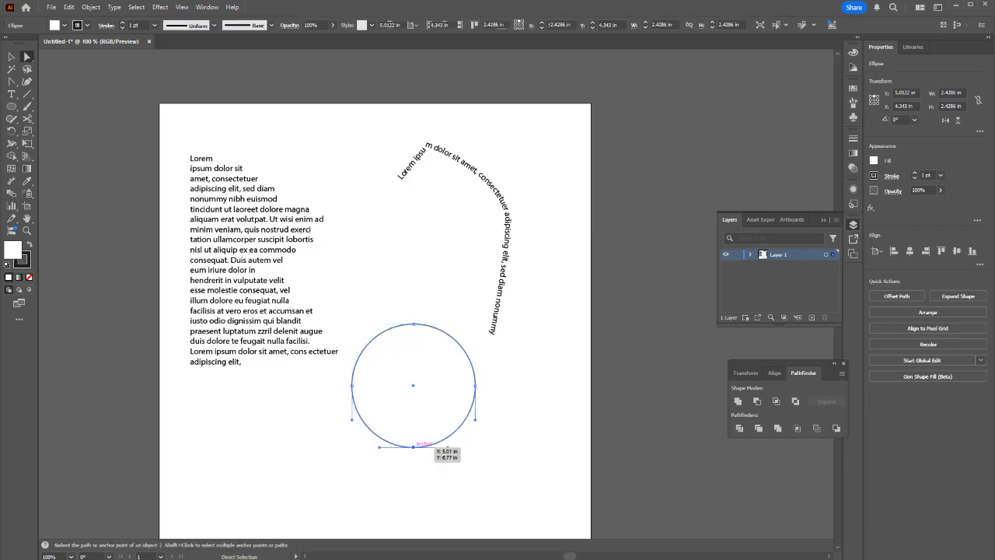
{"action": "left_click", "coordinate": [413, 446]}
{"action": "key", "text": "Delete"}
Step: Place Lorem ipsum placeholder text along the semicircular arc with the Type tool, starting just right of its top
{"action": "key", "text": "t"}
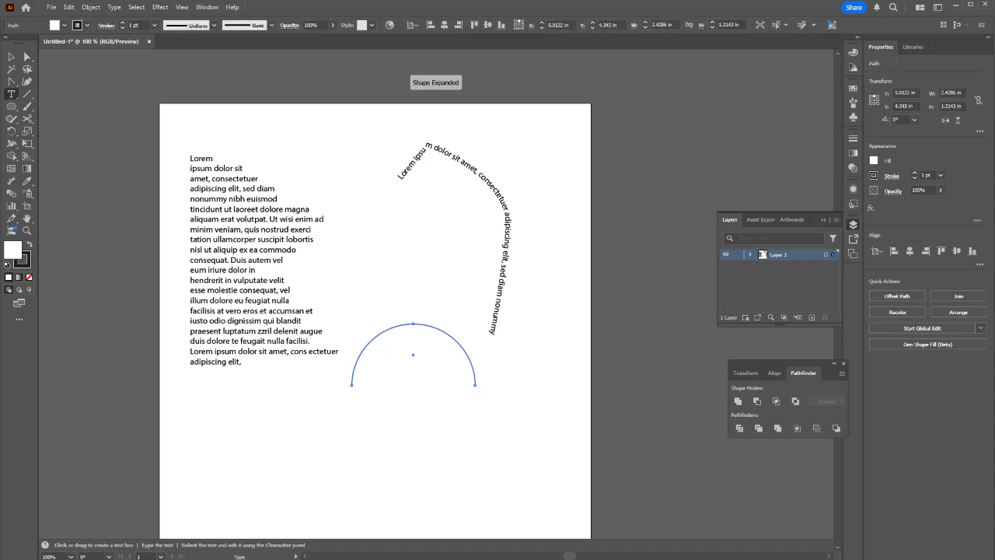
{"action": "left_click", "coordinate": [428, 324]}
{"action": "key", "text": "Escape"}
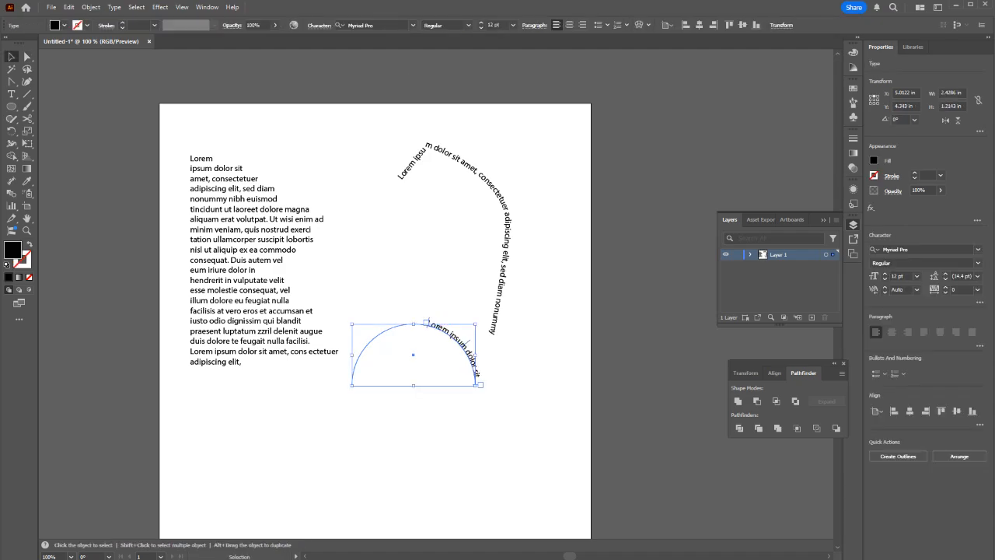
{"action": "scroll", "coordinate": [417, 412], "scroll_direction": "up", "scroll_amount": 3}
{"action": "scroll", "coordinate": [418, 412], "scroll_direction": "down", "scroll_amount": 1}
{"action": "scroll", "coordinate": [417, 412], "scroll_direction": "up", "scroll_amount": 2}
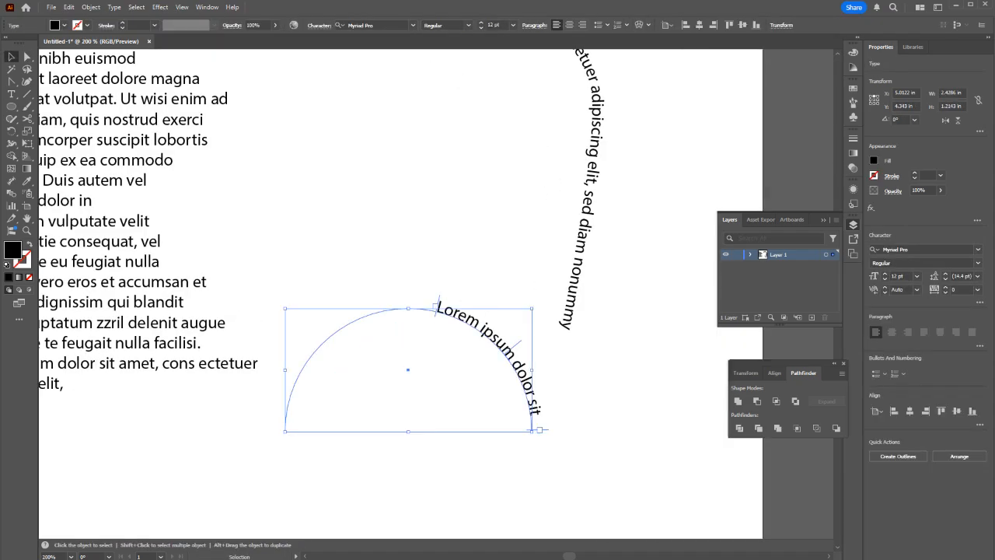
Step: Slide the text along the semicircular arc so that it is centred over the arc's top
{"action": "left_click_drag", "start_coordinate": [438, 307], "coordinate": [323, 328]}
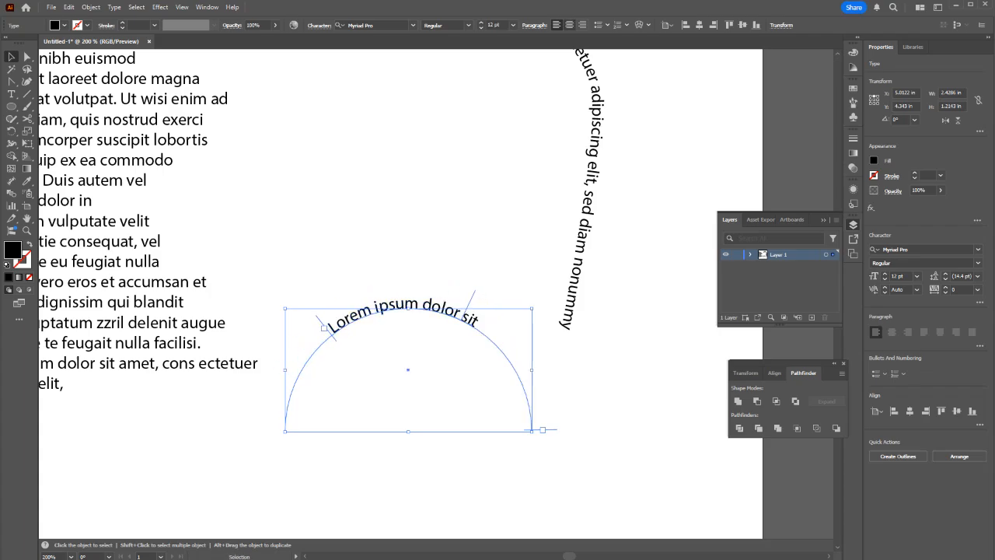
{"action": "key", "text": "ctrl+shift+c"}
{"action": "left_click_drag", "start_coordinate": [470, 295], "coordinate": [408, 277]}
{"action": "left_click", "coordinate": [335, 253]}
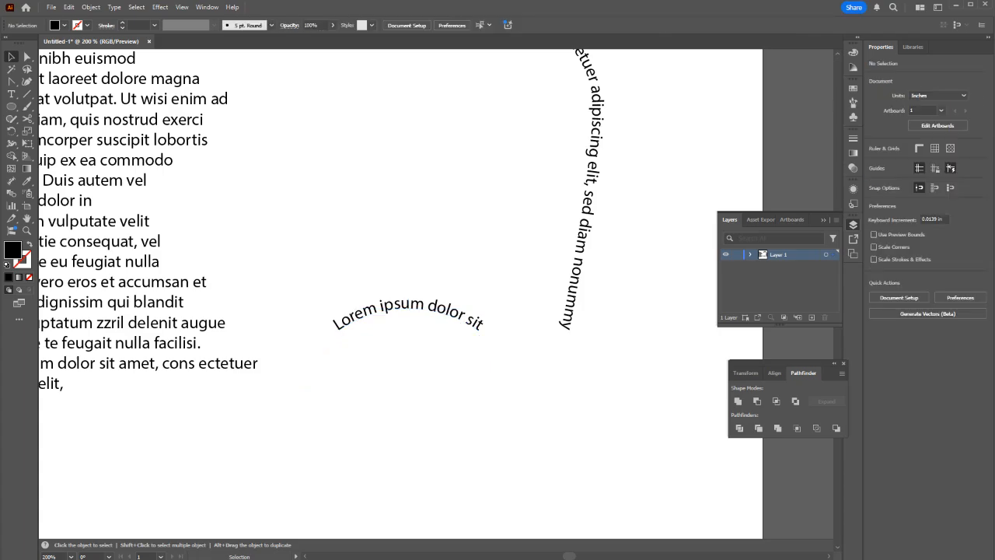
Step: Delete the area text and both path text objects from the artboard
{"action": "scroll", "coordinate": [539, 373], "scroll_direction": "down", "scroll_amount": 2}
{"action": "scroll", "coordinate": [542, 379], "scroll_direction": "down", "scroll_amount": 2}
{"action": "left_click_drag", "start_coordinate": [597, 414], "coordinate": [394, 251]}
{"action": "left_click", "coordinate": [461, 311]}
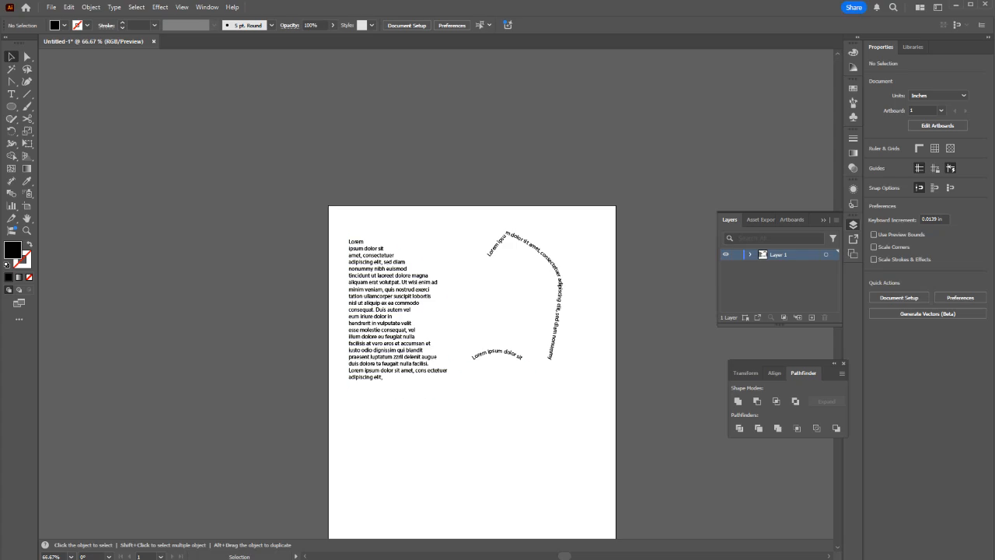
{"action": "left_click_drag", "start_coordinate": [557, 418], "coordinate": [353, 375]}
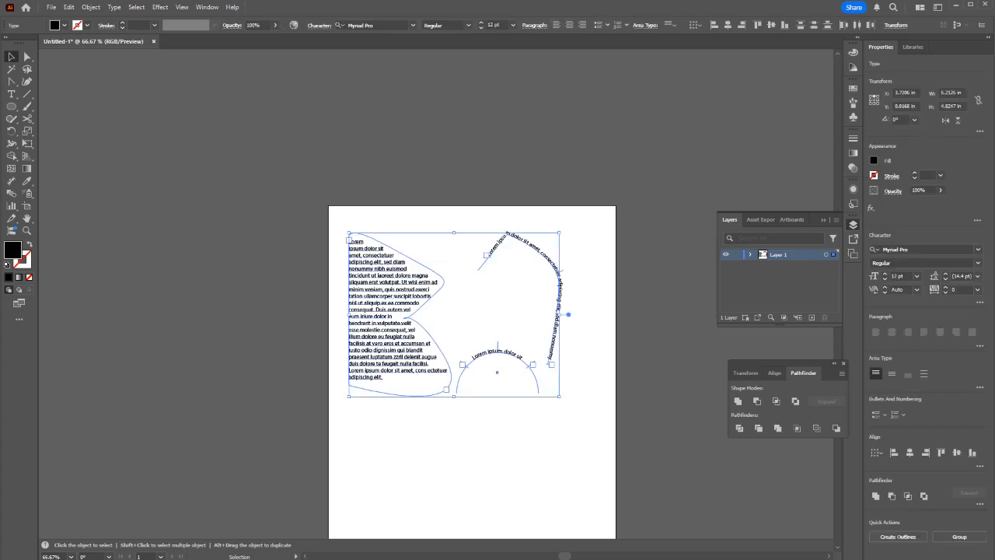
{"action": "key", "text": "Delete"}
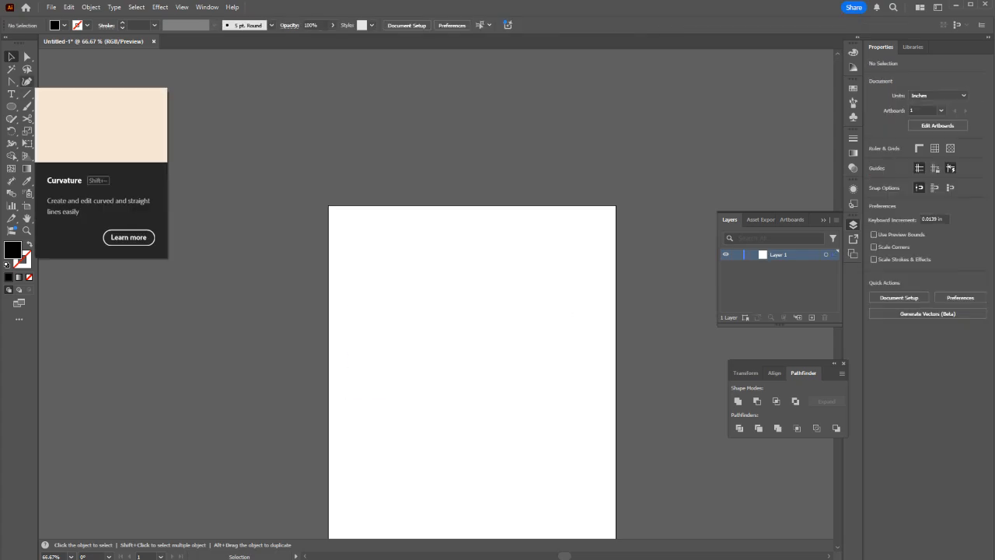
Step: Draw an open, curling black-filled path about 3.52 by 3.72 in with the Curvature tool near the artboard's upper middle
{"action": "left_click", "coordinate": [28, 81]}
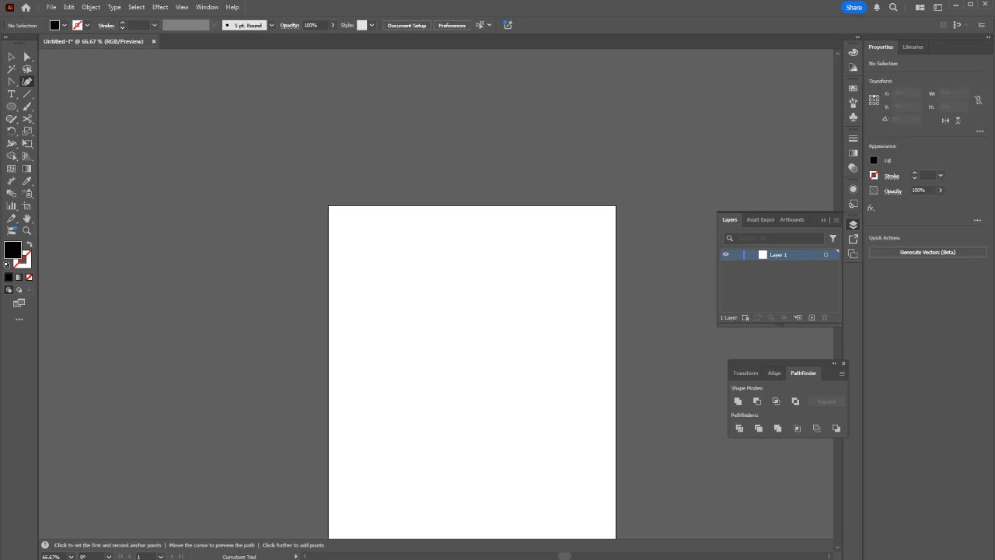
{"action": "key", "text": "ctrl+1"}
{"action": "left_click", "coordinate": [471, 364]}
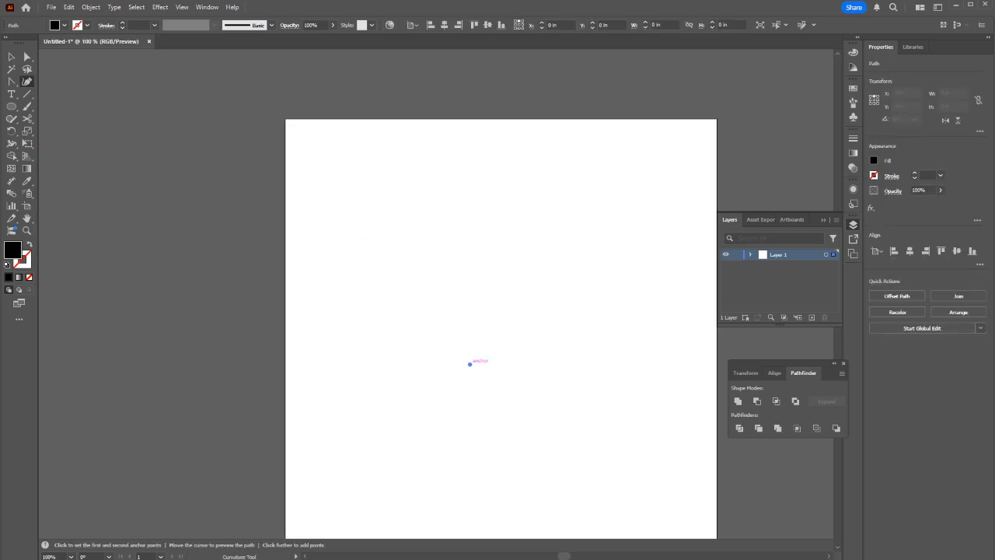
{"action": "left_click", "coordinate": [507, 215]}
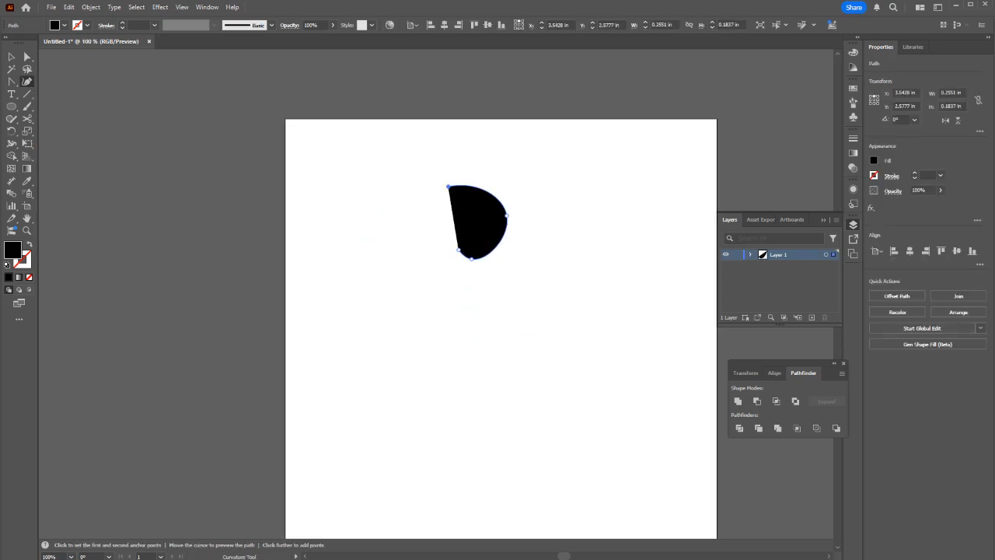
{"action": "left_click", "coordinate": [443, 187]}
{"action": "left_click", "coordinate": [436, 363]}
{"action": "left_click", "coordinate": [582, 292]}
{"action": "left_click", "coordinate": [526, 197]}
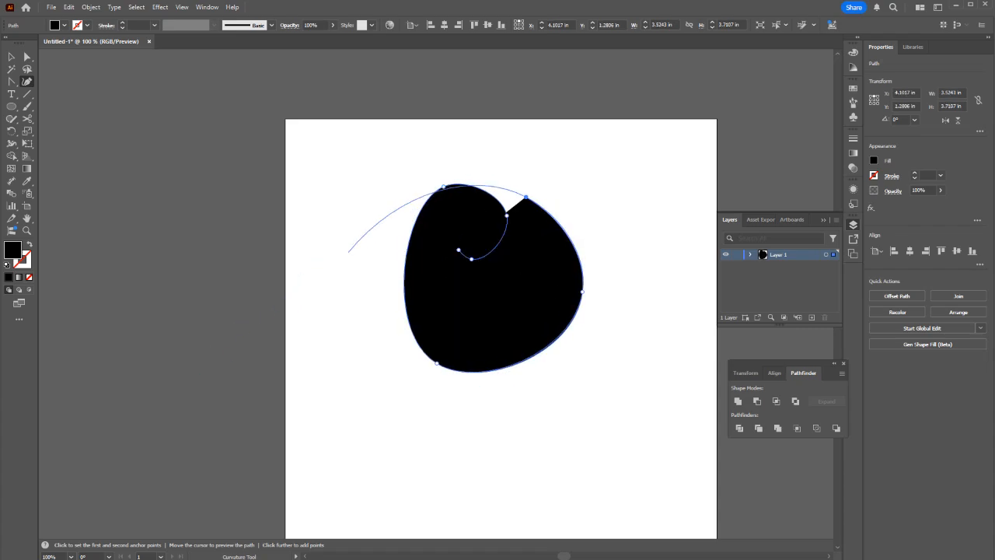
{"action": "key", "text": "Escape"}
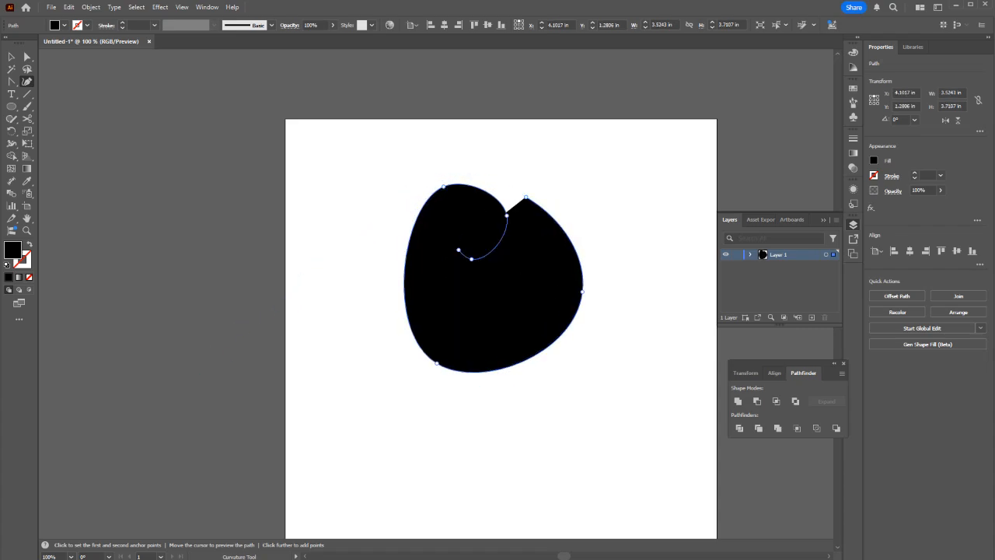
Step: Delete the curling path's last two anchor points and move the anchor under its inner curve slightly up and to the right
{"action": "key", "text": "Delete"}
{"action": "key", "text": "Delete"}
{"action": "key", "text": "a"}
{"action": "left_click", "coordinate": [471, 259]}
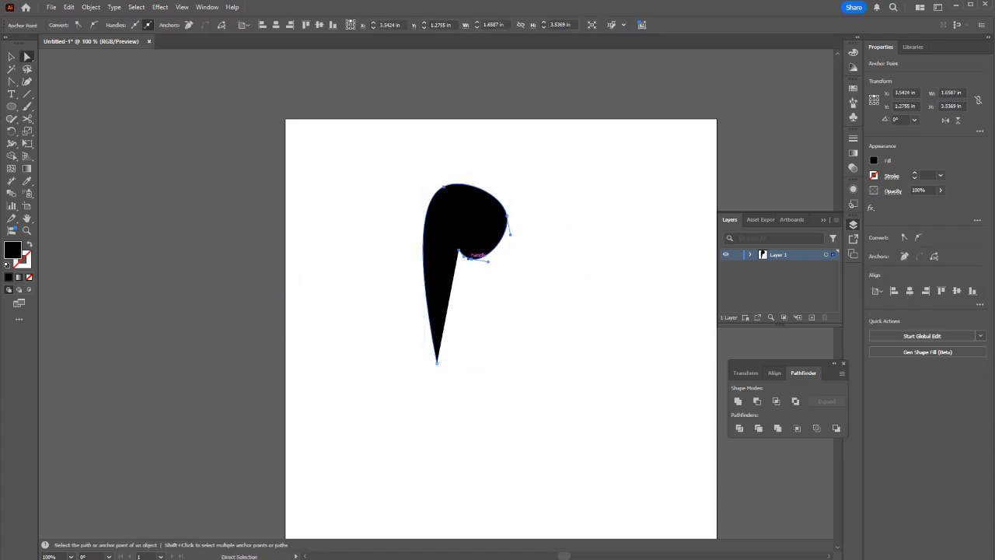
{"action": "key", "text": "shift+c"}
{"action": "left_click_drag", "start_coordinate": [472, 259], "coordinate": [495, 247]}
{"action": "key", "text": "a"}
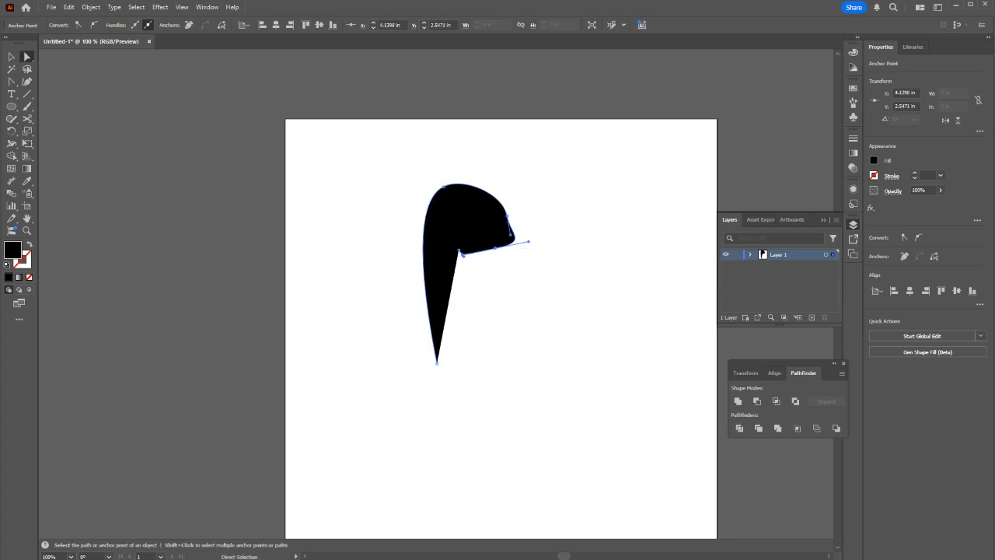
Step: Undo the anchor edits and the drawing of the curling path back to its first anchor point
{"action": "key", "text": "ctrl+z"}
{"action": "key", "text": "ctrl+z"}
{"action": "key", "text": "ctrl+z"}
{"action": "key", "text": "ctrl+z"}
{"action": "key", "text": "ctrl+z"}
{"action": "key", "text": "ctrl+z"}
{"action": "key", "text": "ctrl+z"}
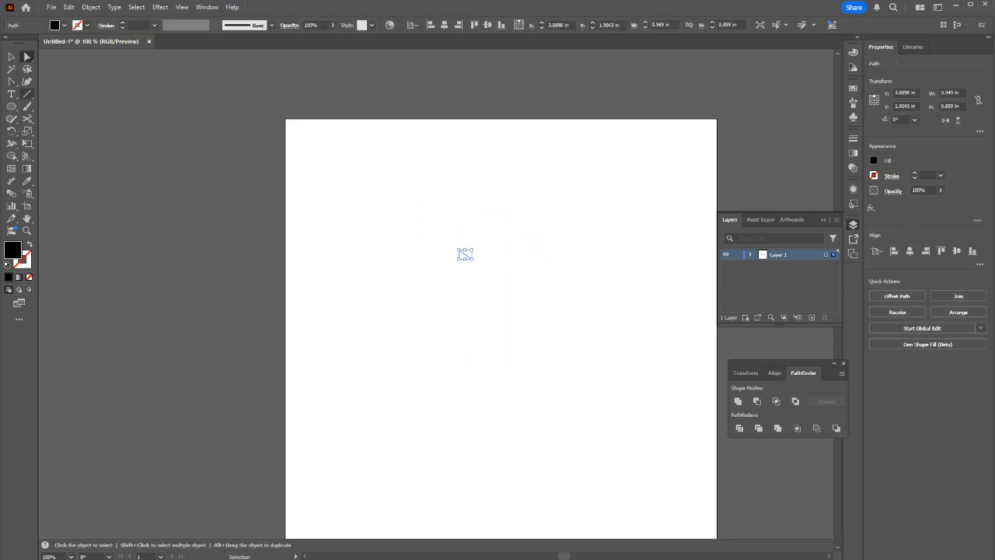
{"action": "key", "text": "ctrl+z"}
{"action": "key", "text": "ctrl+z"}
{"action": "key", "text": "ctrl+z"}
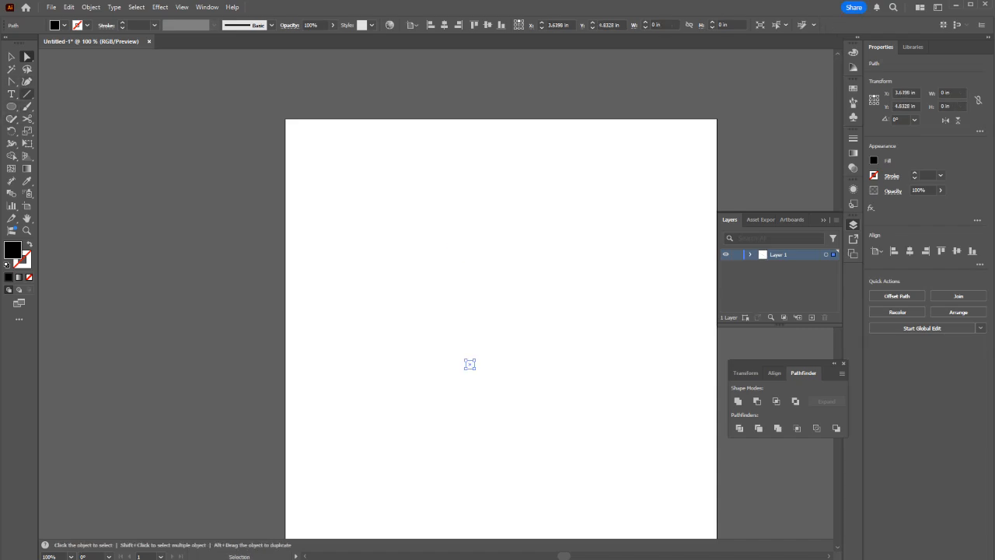
Step: Draw two slightly slanted lines with the Line Segment tool, the lower one longer at about 3.97 in wide
{"action": "left_click", "coordinate": [27, 94]}
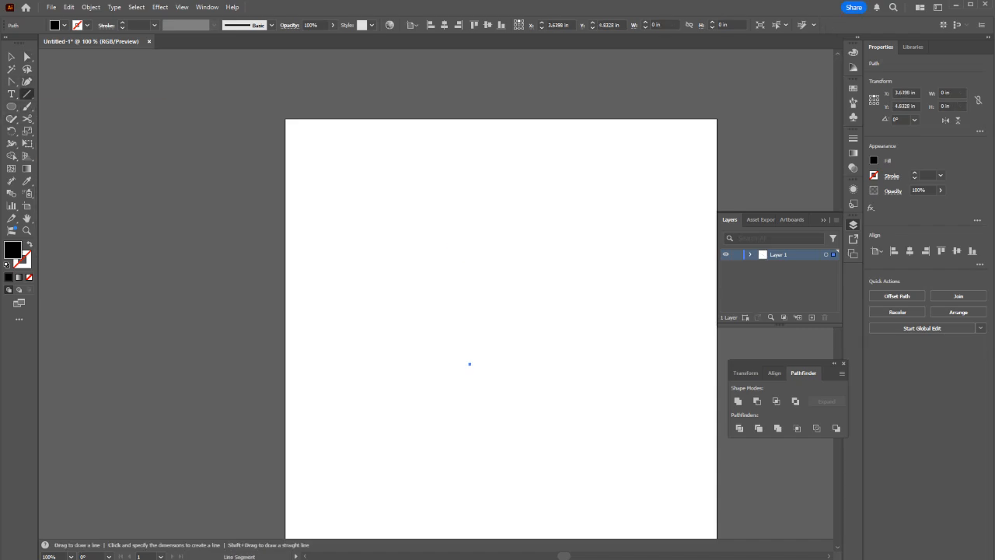
{"action": "left_click_drag", "start_coordinate": [450, 280], "coordinate": [584, 267]}
{"action": "left_click_drag", "start_coordinate": [609, 342], "coordinate": [407, 360]}
Step: Apply the default white fill and black 1 pt stroke to both lines
{"action": "key", "text": "a"}
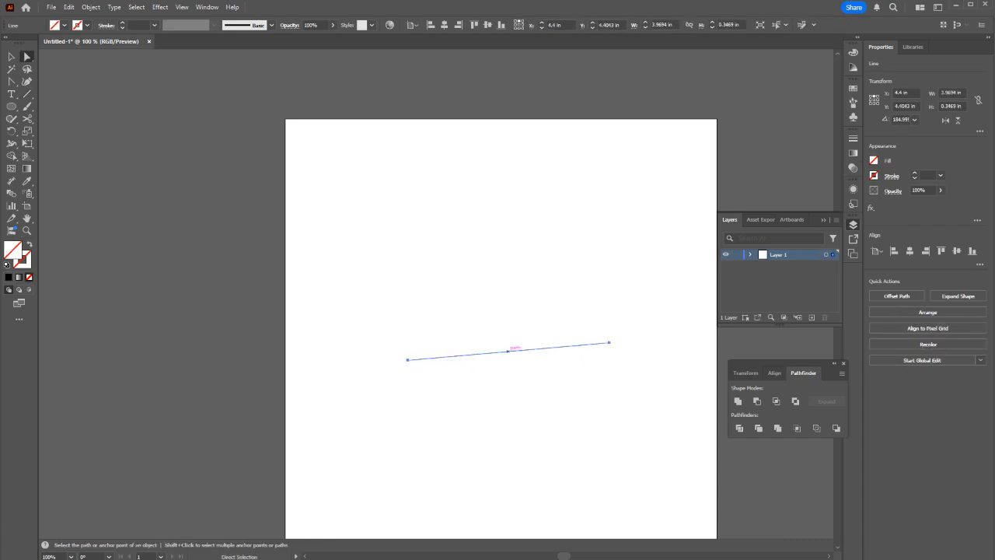
{"action": "left_click", "coordinate": [619, 375]}
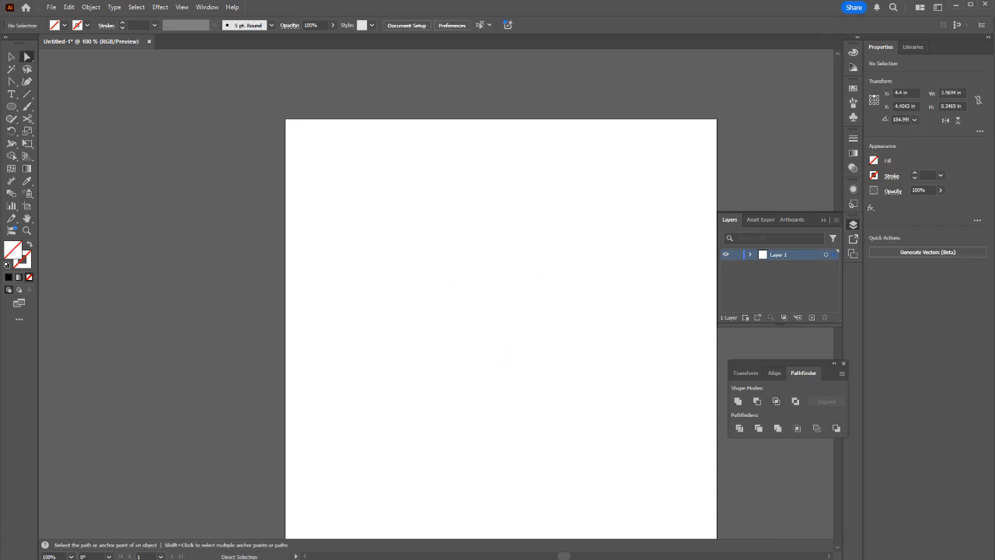
{"action": "left_click_drag", "start_coordinate": [617, 391], "coordinate": [368, 187]}
{"action": "key", "text": "d"}
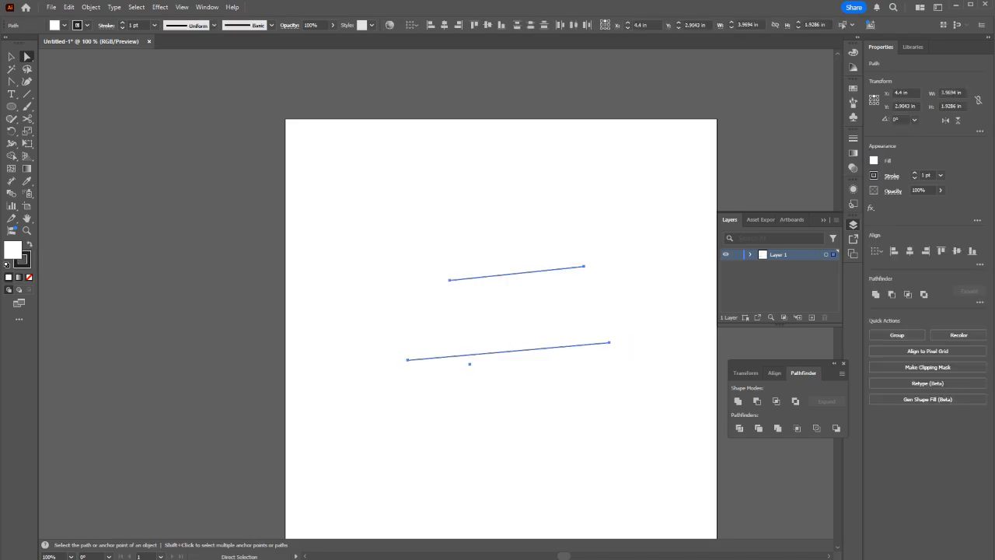
{"action": "left_click", "coordinate": [474, 397]}
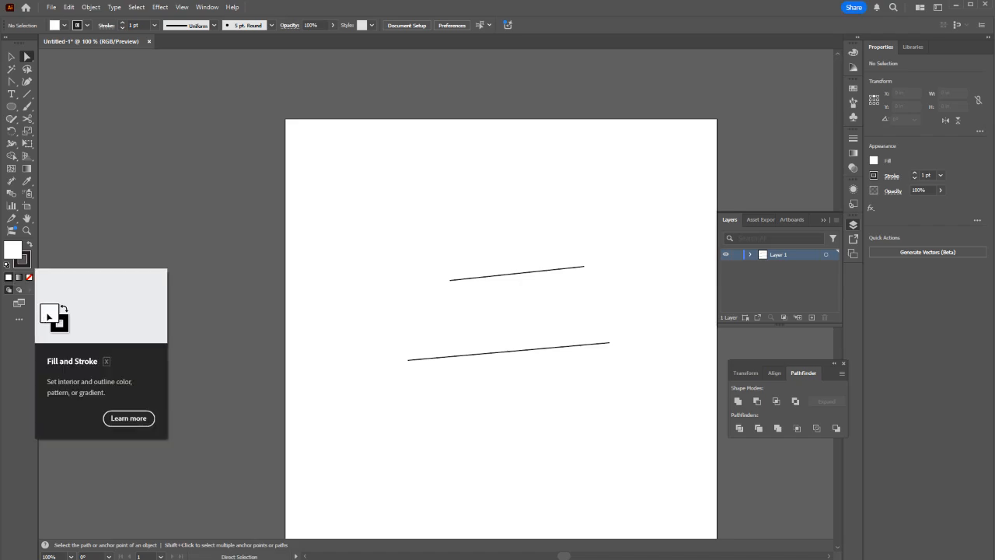
Step: Switch the active colour swatch back and forth between fill and stroke
{"action": "left_click", "coordinate": [22, 259]}
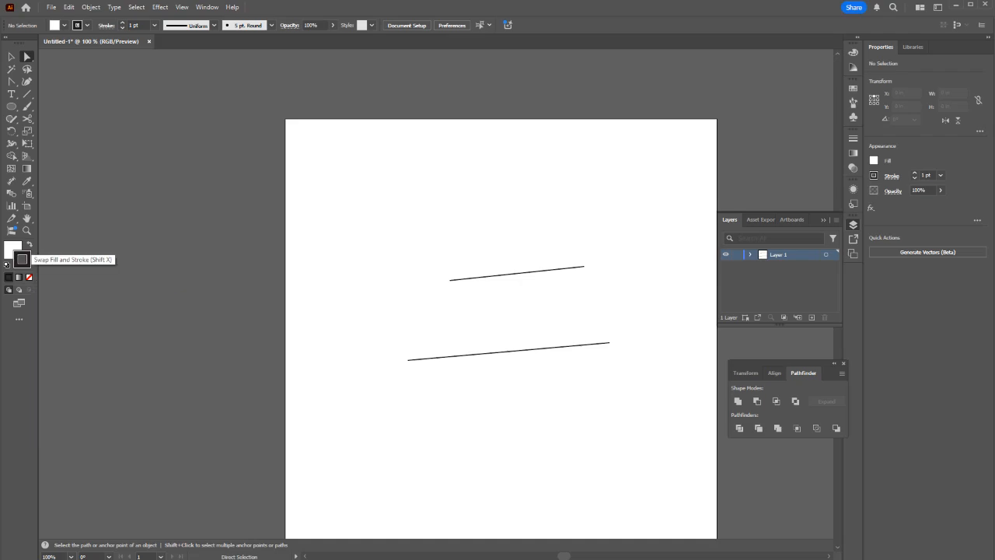
{"action": "key", "text": "x"}
{"action": "key", "text": "x"}
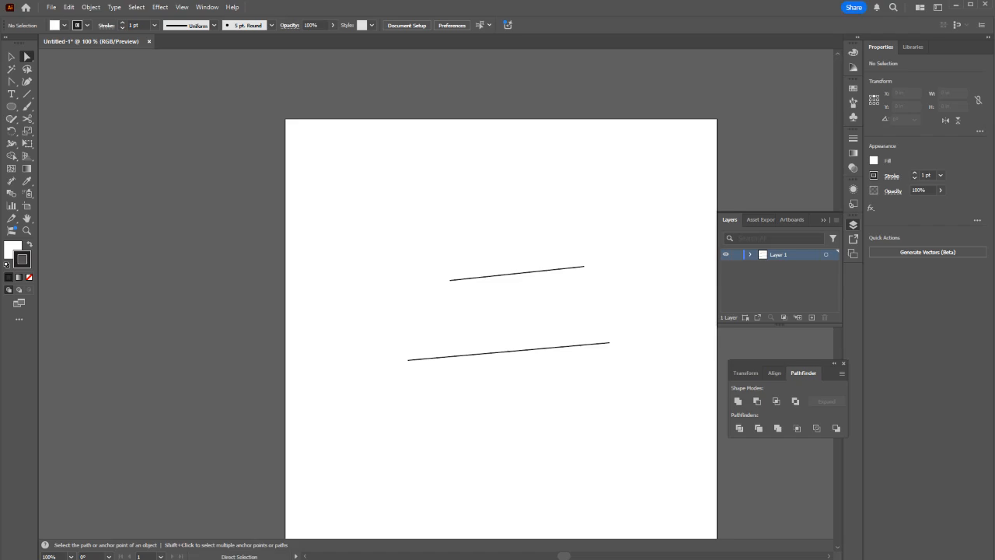
{"action": "key", "text": "x"}
{"action": "key", "text": "x"}
Step: Select everything and try swapping the fill and stroke colours repeatedly, ending on the default colours with nothing selected
{"action": "key", "text": "ctrl+a"}
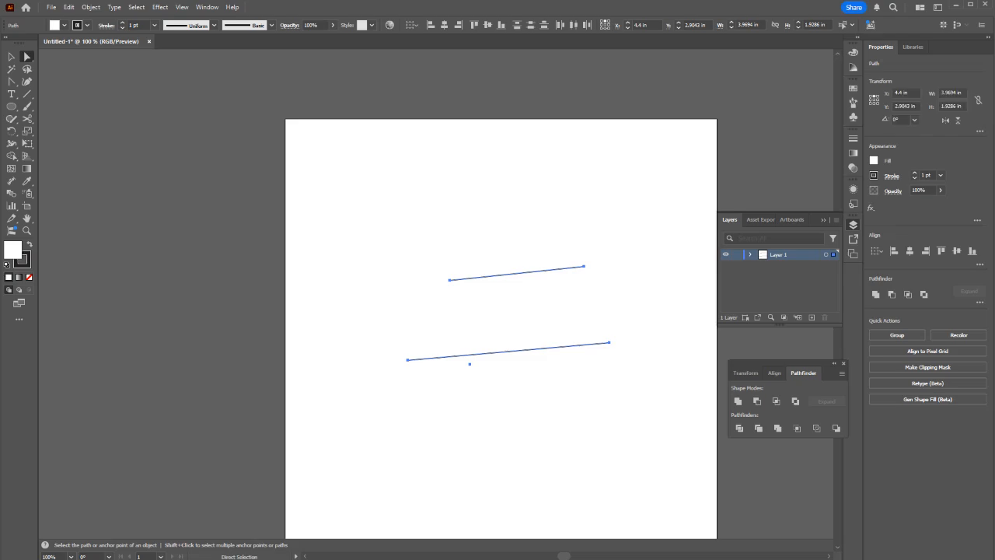
{"action": "key", "text": "x"}
{"action": "key", "text": "shift+x"}
{"action": "key", "text": "shift+x"}
{"action": "key", "text": "shift+x"}
{"action": "key", "text": "ctrl+shift+a"}
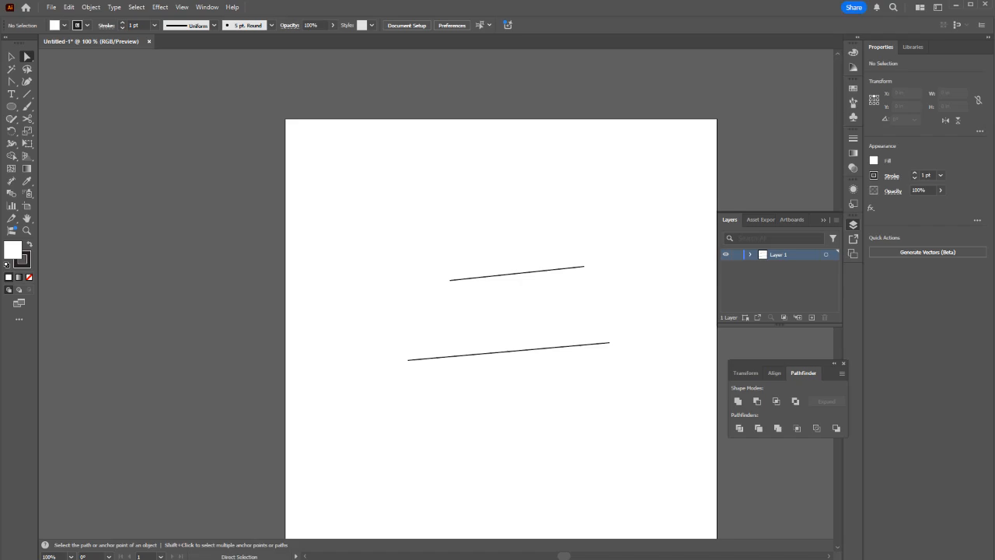
Step: Draw a square about 1.65 in wide with the Rectangle tool, above and to the left of the two lines
{"action": "key", "text": "l"}
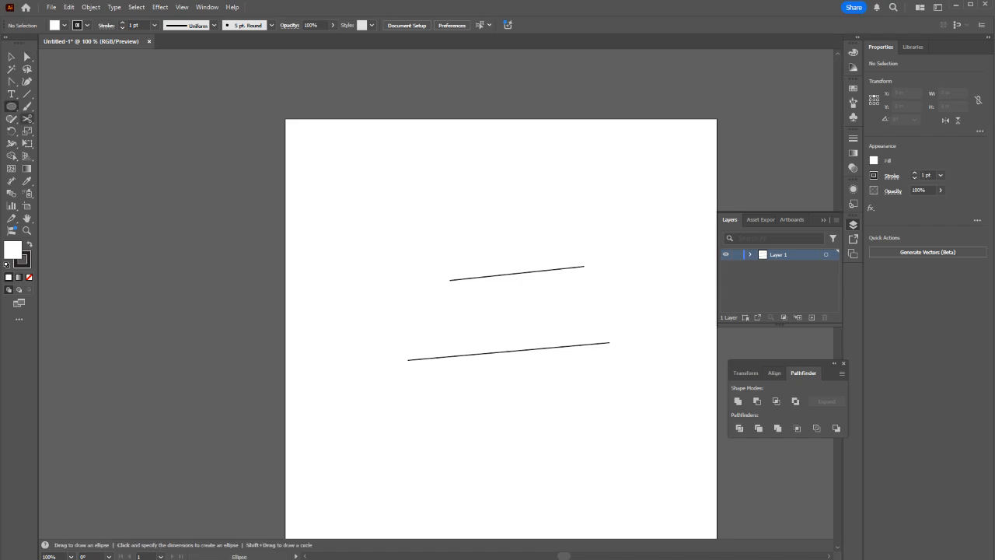
{"action": "left_click", "coordinate": [12, 106]}
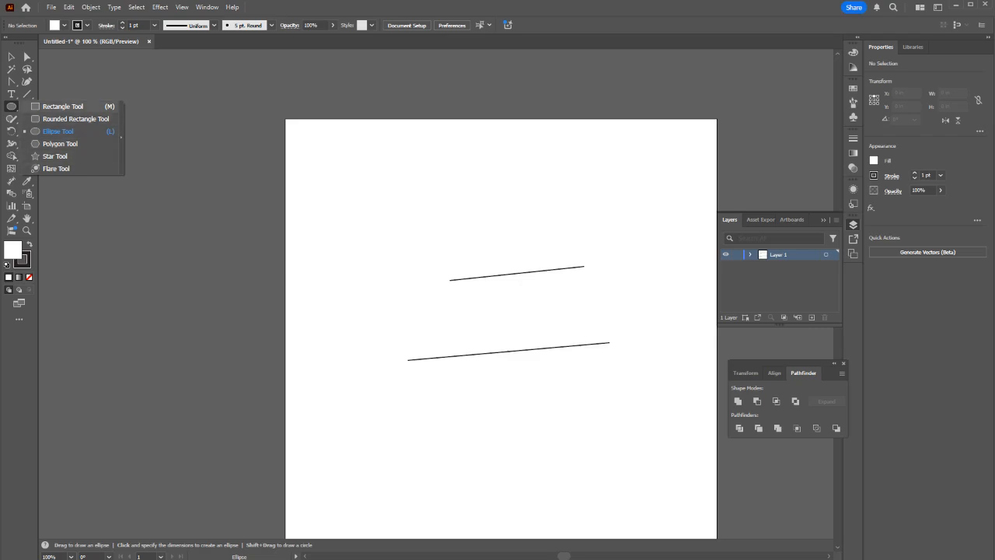
{"action": "left_click", "coordinate": [62, 107]}
{"action": "left_click_drag", "start_coordinate": [345, 170], "coordinate": [428, 254]}
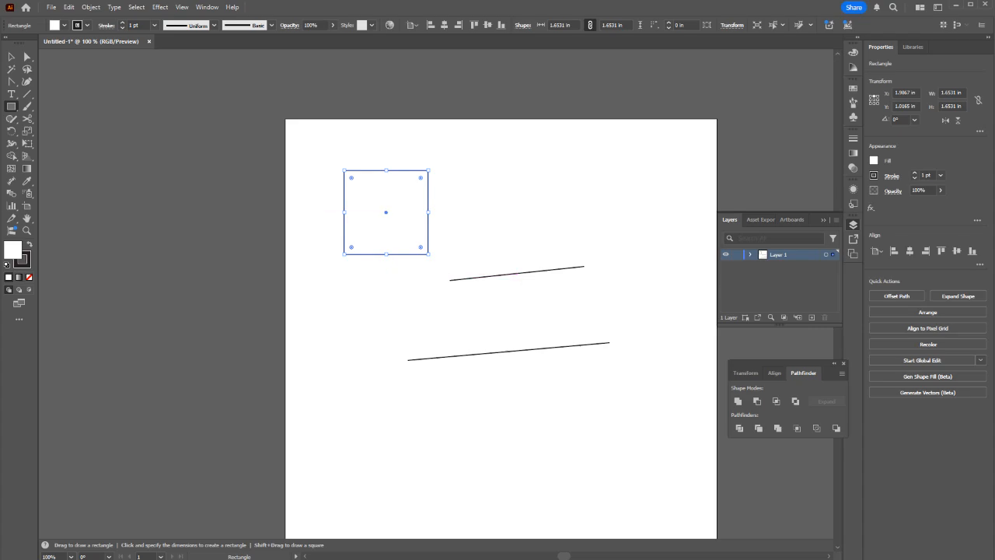
Step: Fill the square with bright red and deselect it
{"action": "double_click", "coordinate": [13, 250]}
{"action": "left_click_drag", "start_coordinate": [868, 193], "coordinate": [943, 152]}
{"action": "key", "text": "Return"}
{"action": "key", "text": "v"}
{"action": "key", "text": "ctrl+shift+a"}
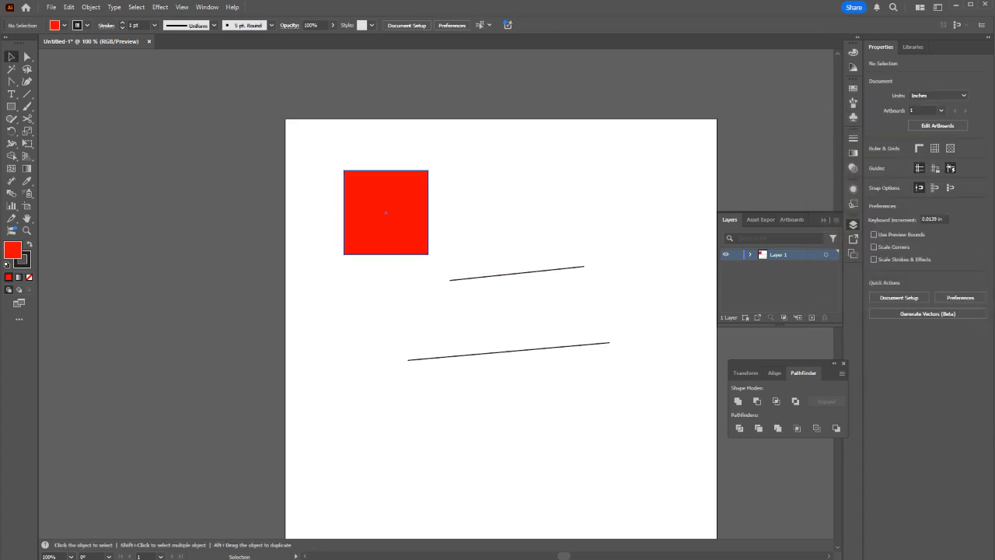
Step: Swap the square's red fill with its black stroke and swap them back
{"action": "scroll", "coordinate": [366, 208], "scroll_direction": "up", "scroll_amount": 2}
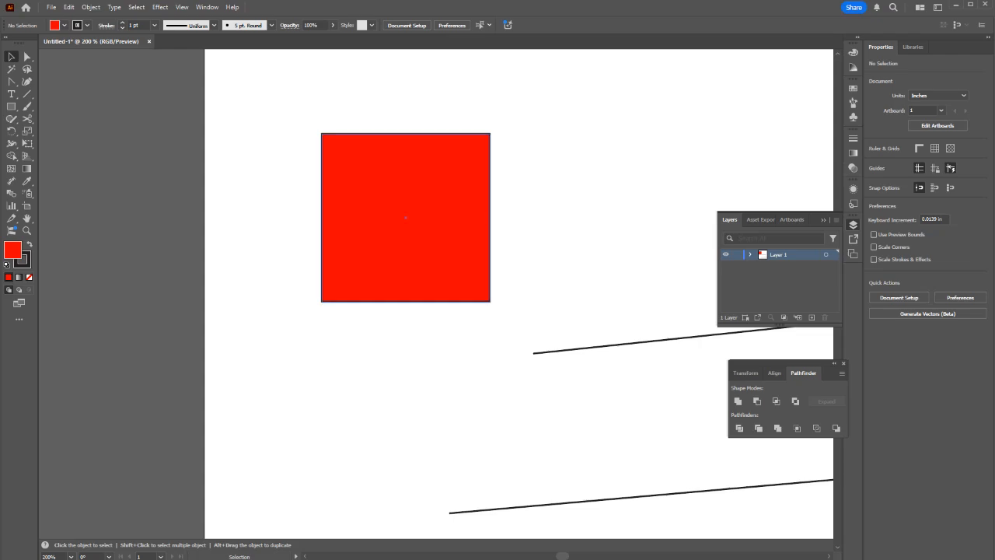
{"action": "left_click", "coordinate": [405, 218]}
{"action": "key", "text": "shift+x"}
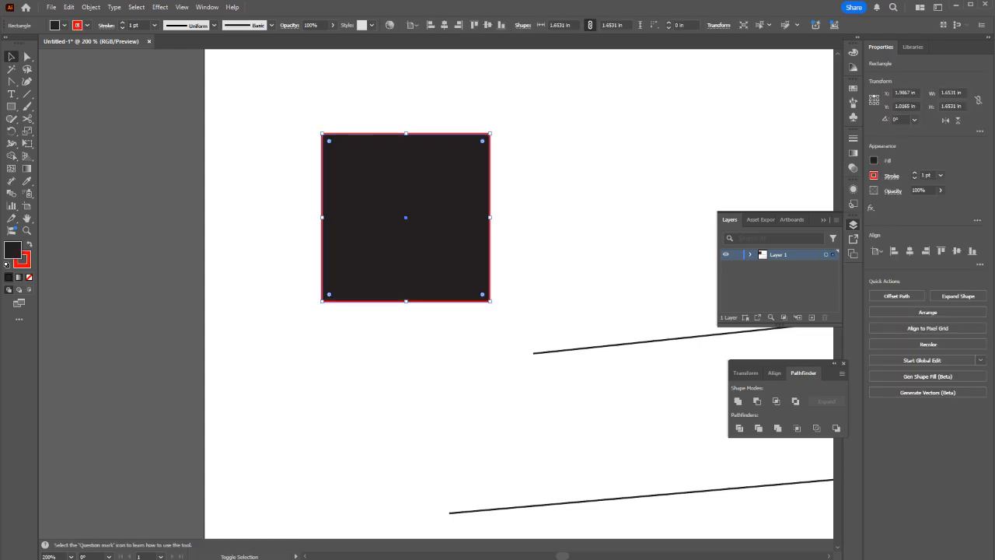
{"action": "key", "text": "ctrl+shift+a"}
{"action": "left_click", "coordinate": [405, 218]}
{"action": "key", "text": "shift+x"}
Step: Reset the square to the default fill and stroke, and undo the reset
{"action": "key", "text": "d"}
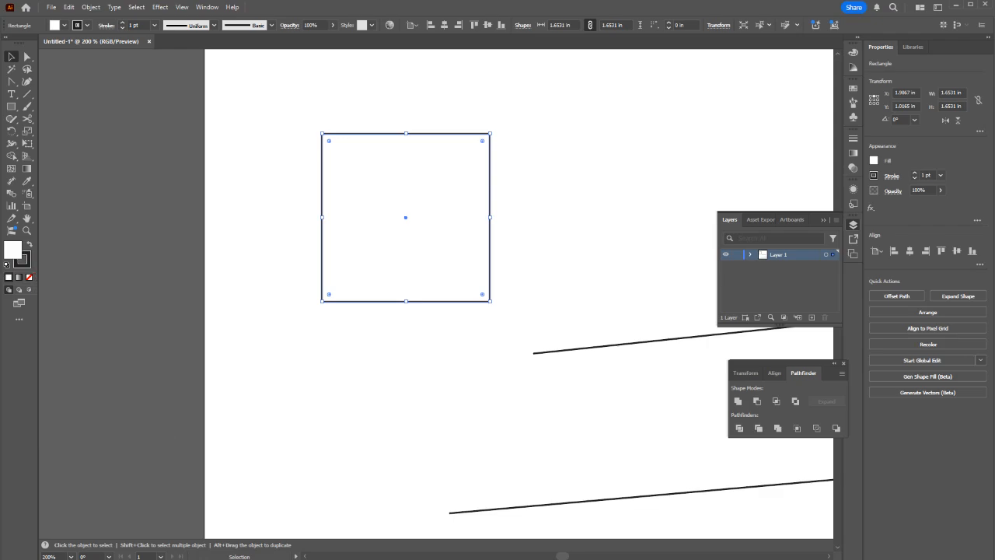
{"action": "left_click", "coordinate": [11, 248]}
{"action": "key", "text": "x"}
{"action": "key", "text": "ctrl+z"}
{"action": "left_click", "coordinate": [264, 233]}
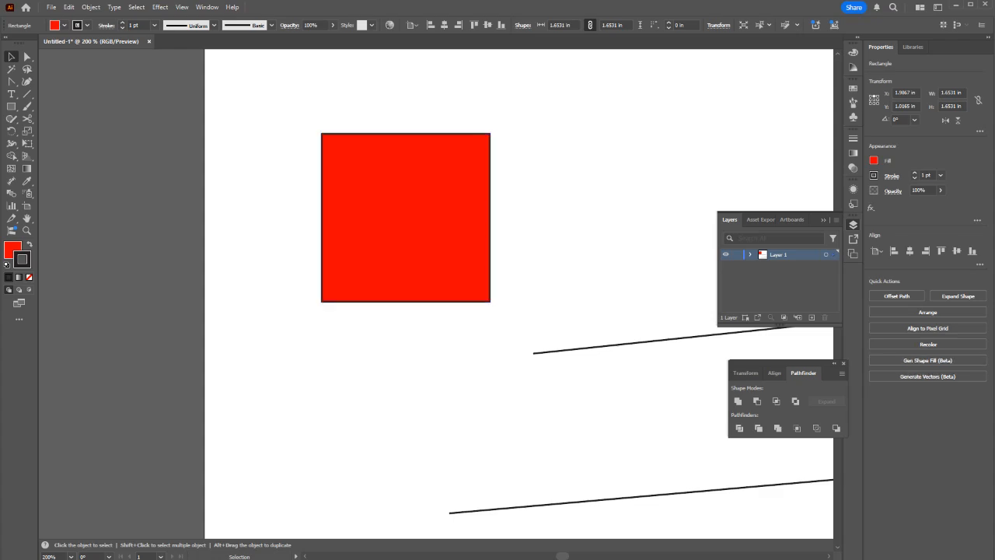
Step: Set the square's fill to none, move it by its outline, and undo both changes
{"action": "left_click", "coordinate": [406, 218]}
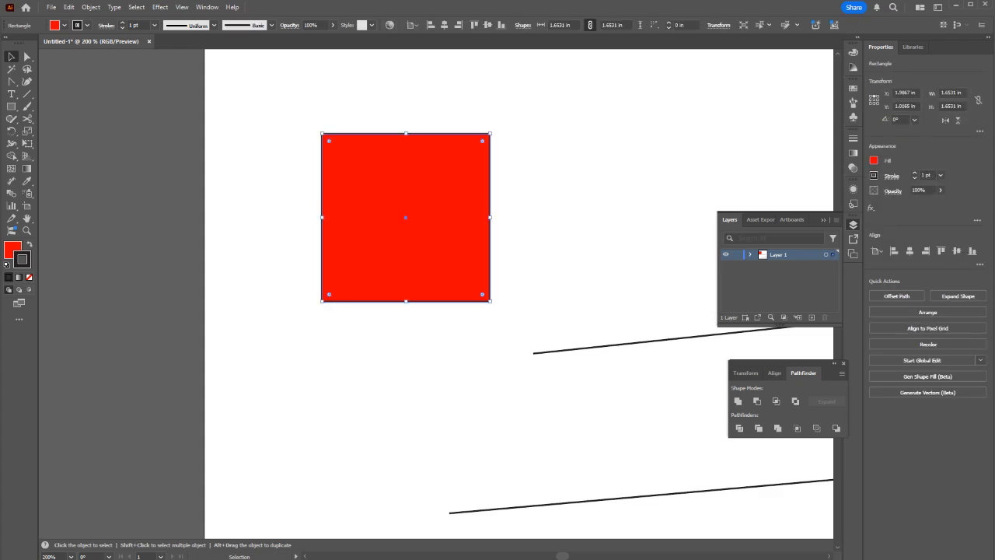
{"action": "key", "text": "x"}
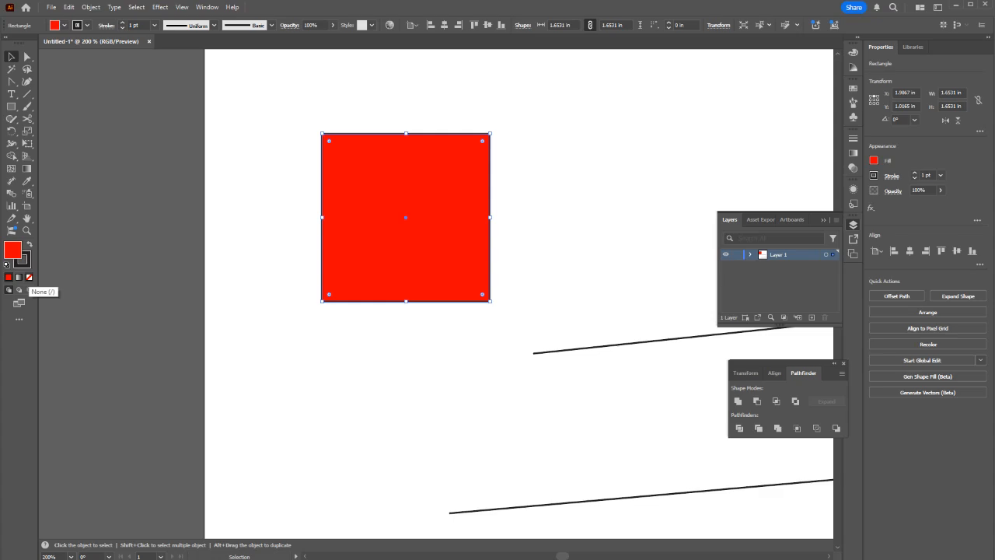
{"action": "left_click", "coordinate": [29, 277]}
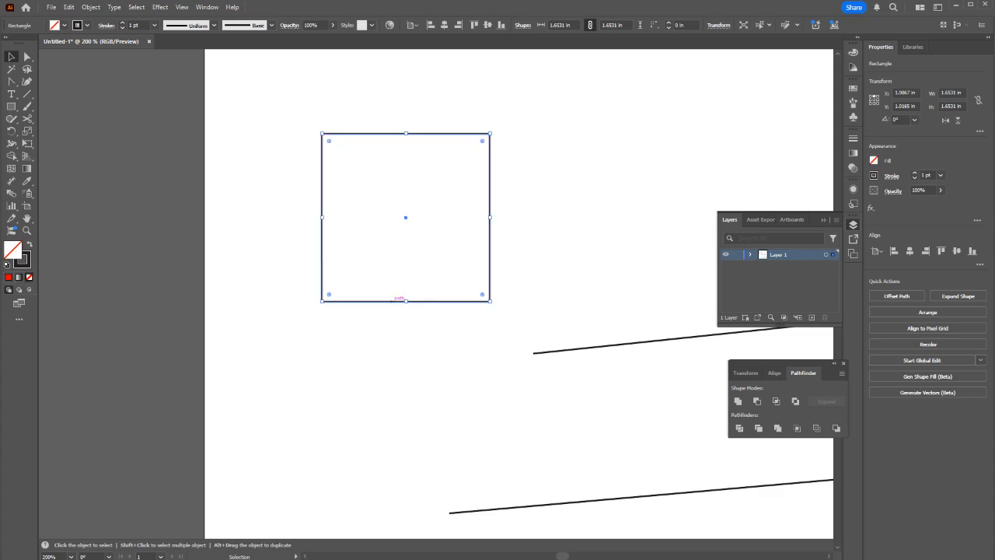
{"action": "left_click_drag", "start_coordinate": [394, 301], "coordinate": [631, 403]}
{"action": "key", "text": "ctrl+z"}
{"action": "key", "text": "ctrl+z"}
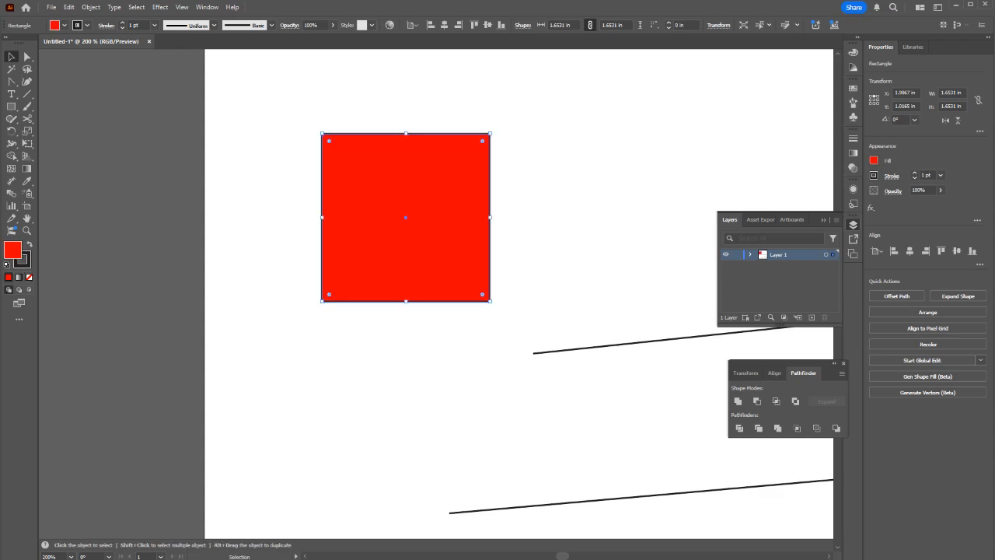
Step: Duplicate the red square about 2 in to its right, and reset the original square to the default fill and stroke
{"action": "left_click_drag", "start_coordinate": [409, 265], "coordinate": [490, 230]}
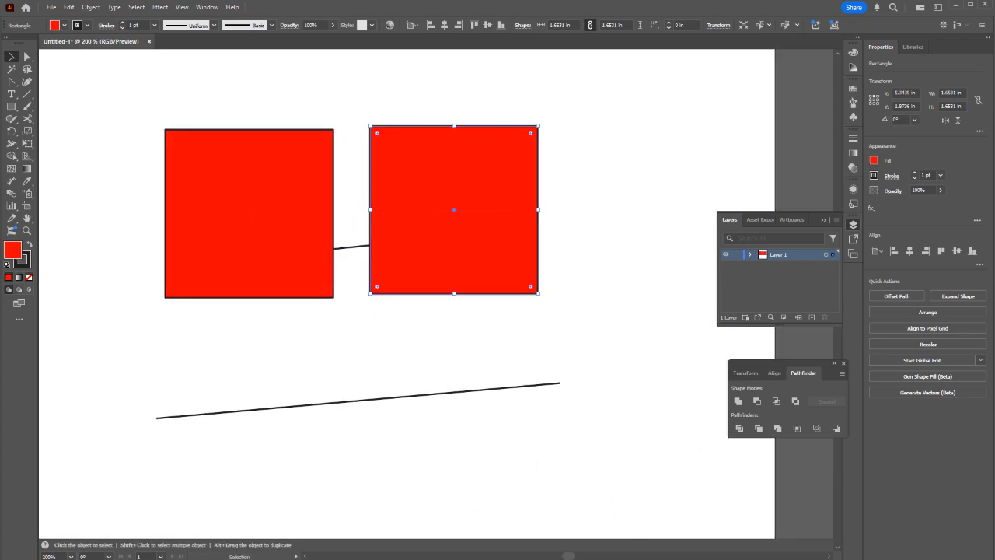
{"action": "left_click", "coordinate": [250, 217]}
{"action": "key", "text": "d"}
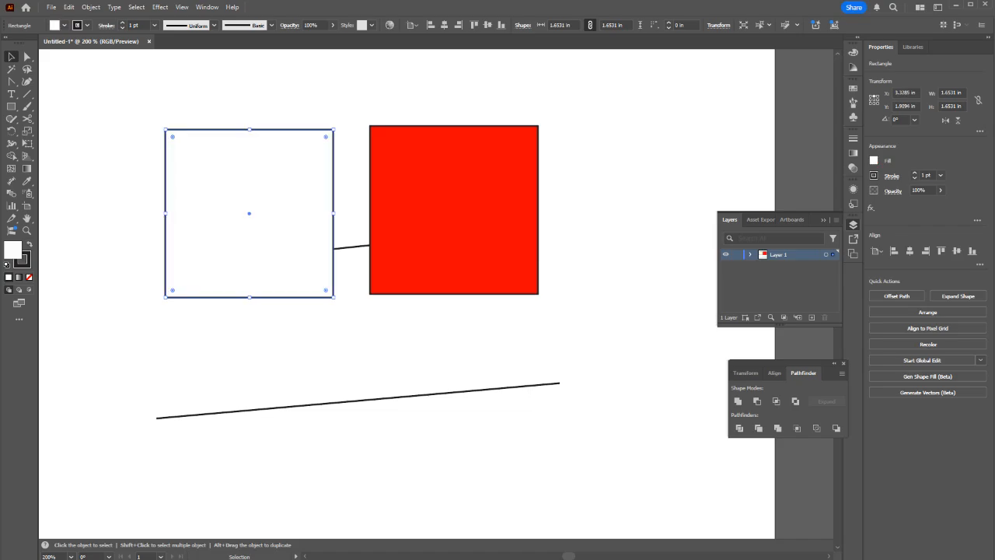
{"action": "key", "text": "ctrl+shift+a"}
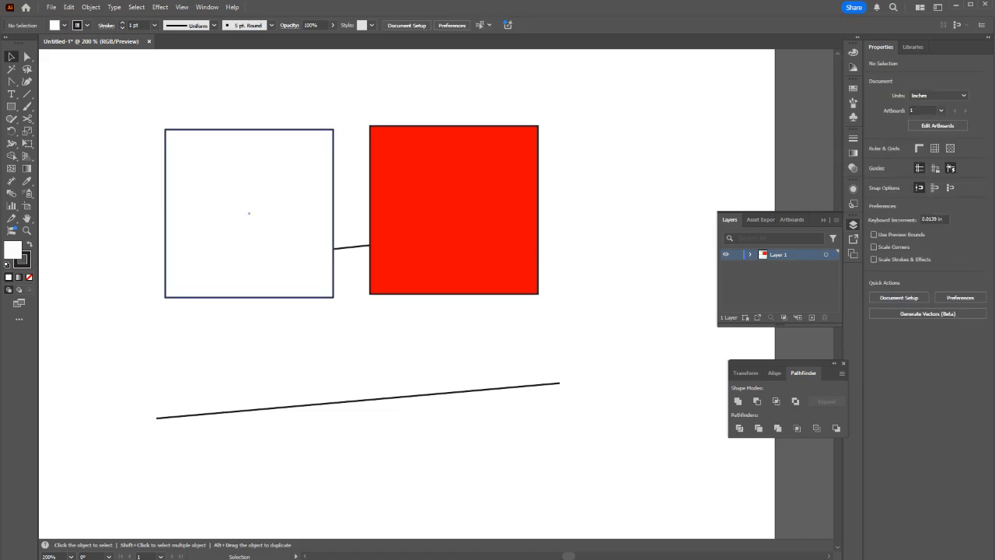
Step: Set the fill of the red duplicate square to none, keeping its black stroke
{"action": "left_click", "coordinate": [453, 210]}
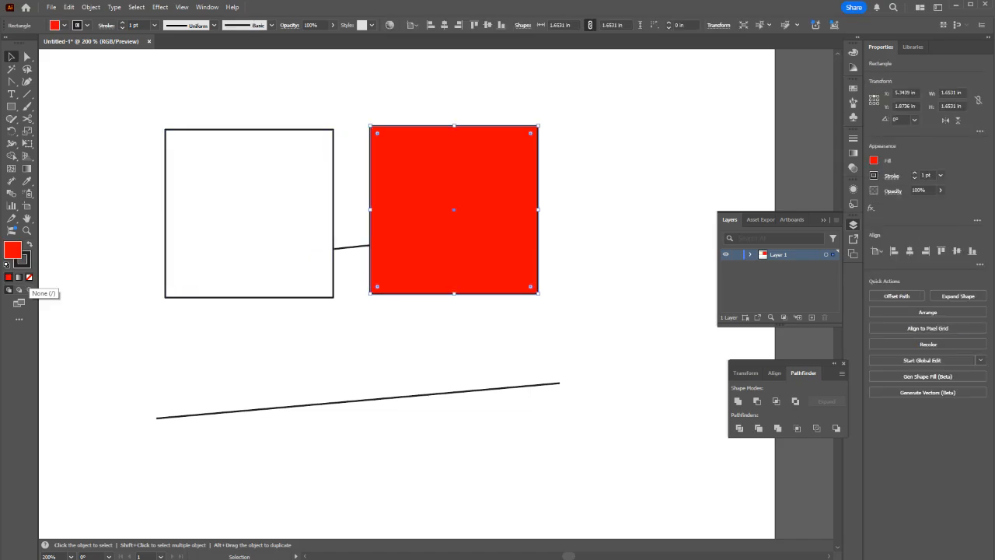
{"action": "left_click", "coordinate": [29, 277]}
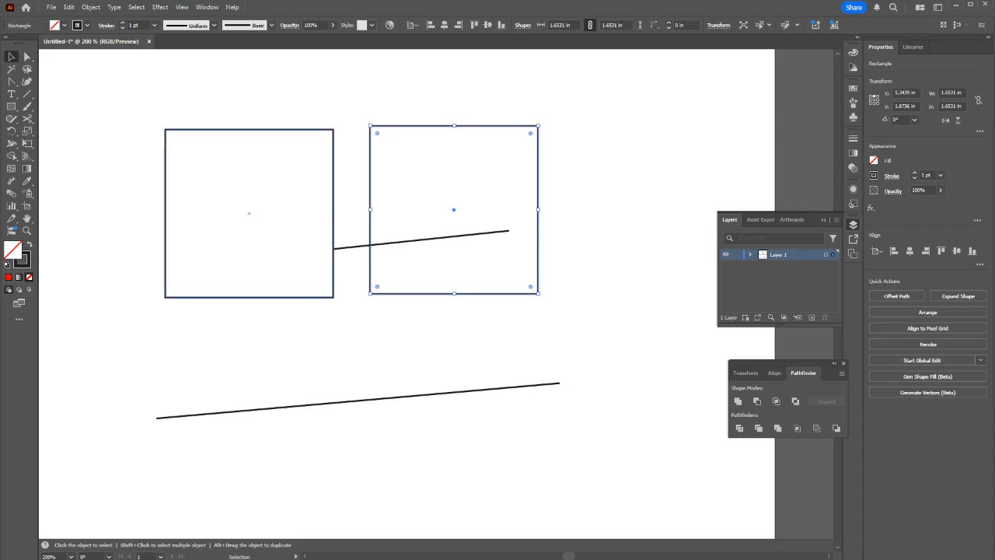
Step: Give the white square a white-to-black gradient fill and swap the gradient onto its stroke
{"action": "left_click_drag", "start_coordinate": [308, 326], "coordinate": [276, 283]}
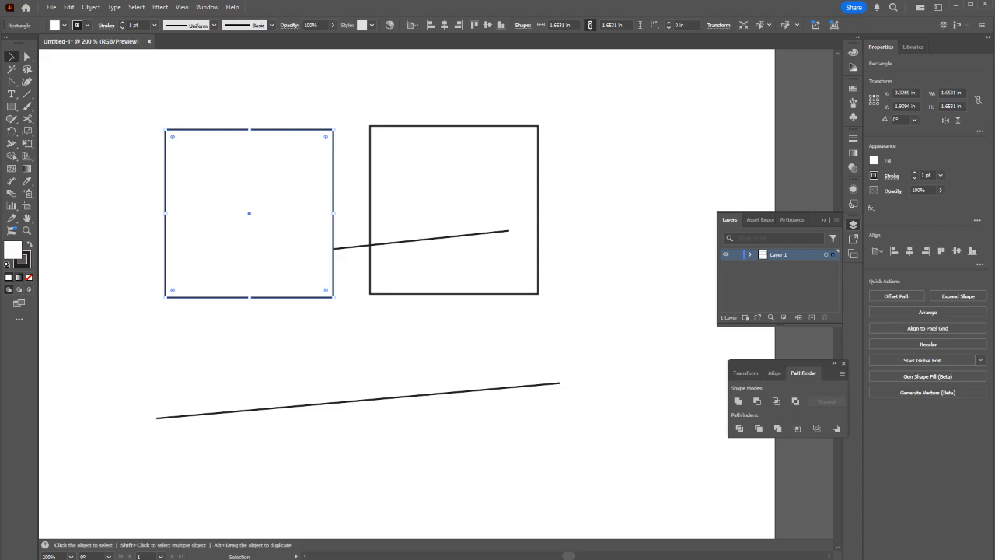
{"action": "left_click", "coordinate": [18, 277]}
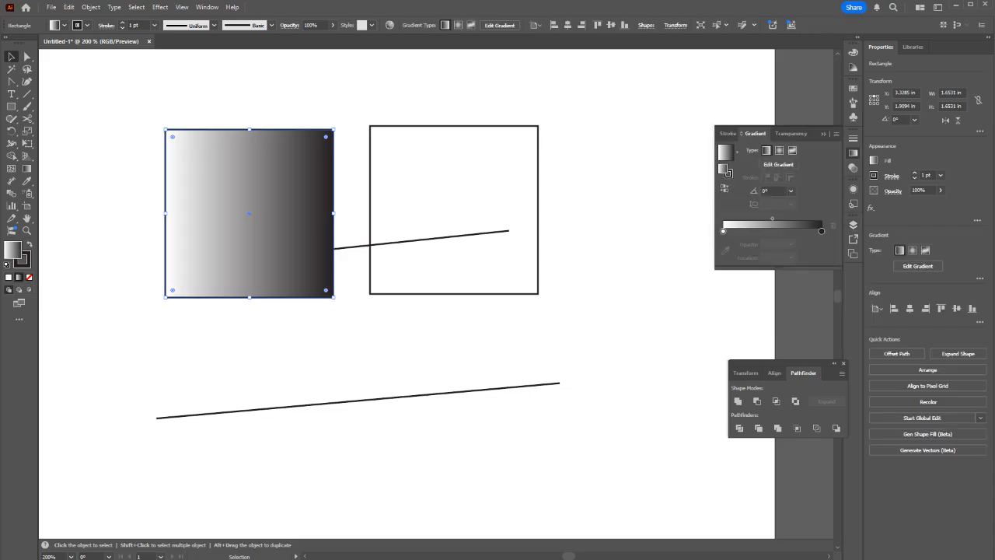
{"action": "key", "text": "shift+x"}
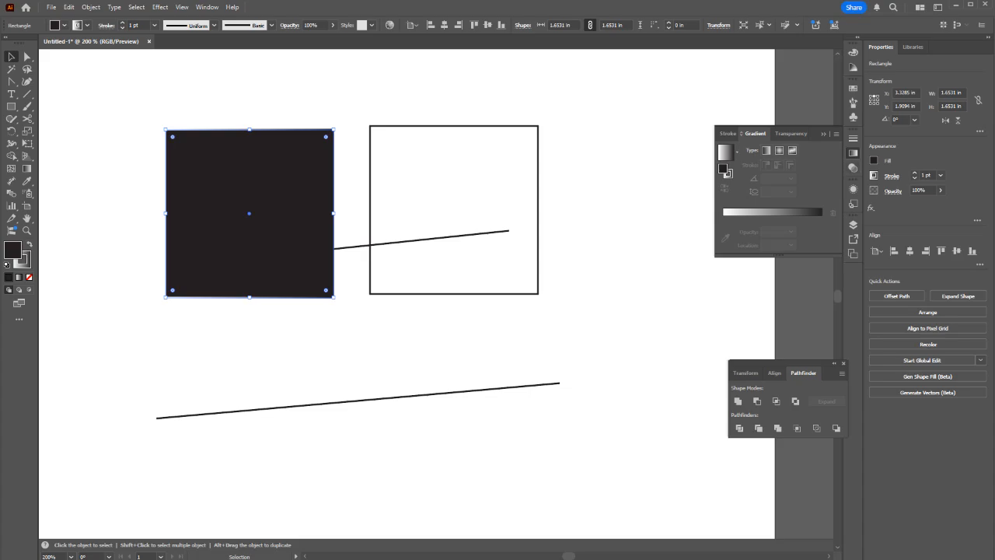
Step: Increase the stroke weight of the black square with the gradient outline to 9 pt
{"action": "left_click", "coordinate": [853, 138]}
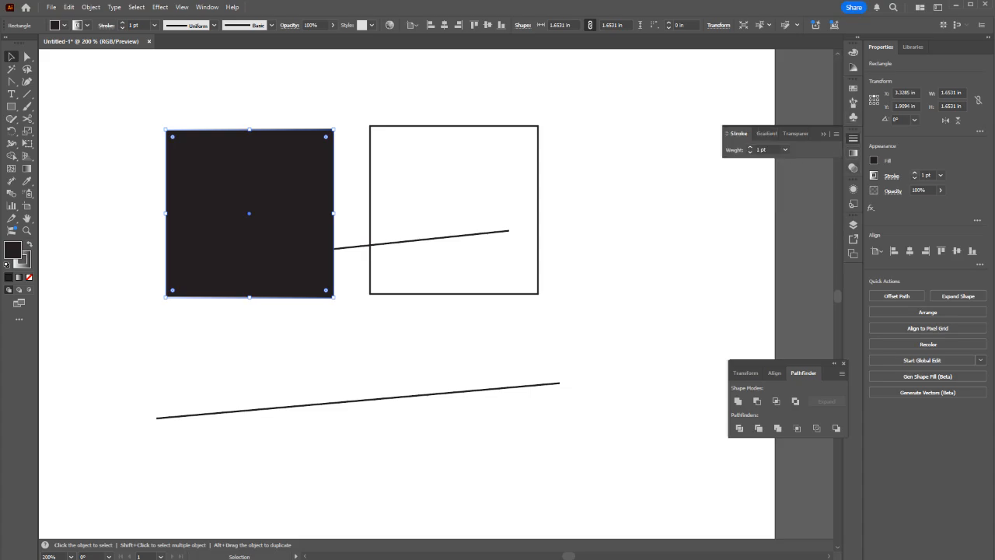
{"action": "left_click", "coordinate": [914, 173]}
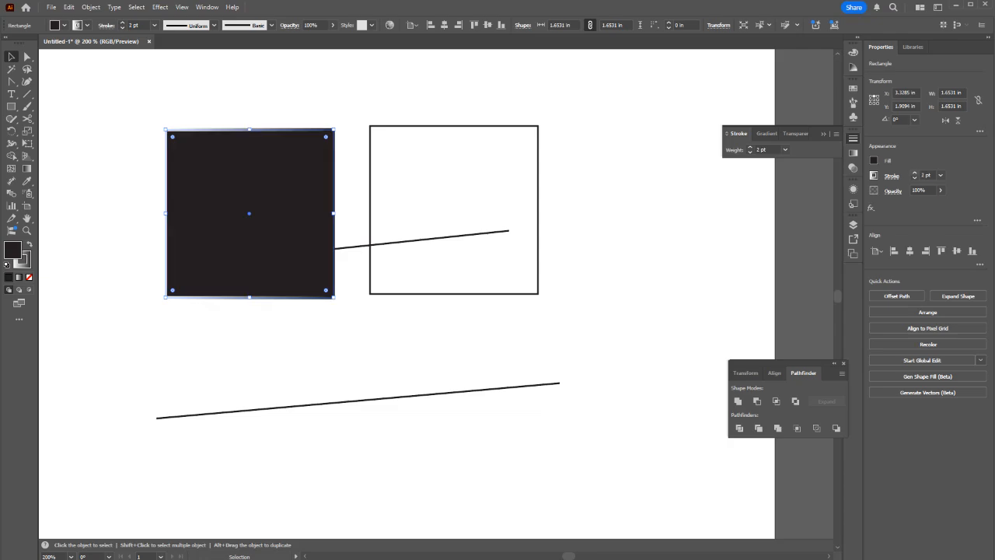
{"action": "left_click", "coordinate": [914, 173]}
{"action": "left_click", "coordinate": [914, 172]}
{"action": "left_click", "coordinate": [914, 172]}
{"action": "left_click", "coordinate": [914, 173]}
{"action": "left_click", "coordinate": [914, 173]}
{"action": "left_click", "coordinate": [914, 172]}
{"action": "left_click", "coordinate": [914, 172]}
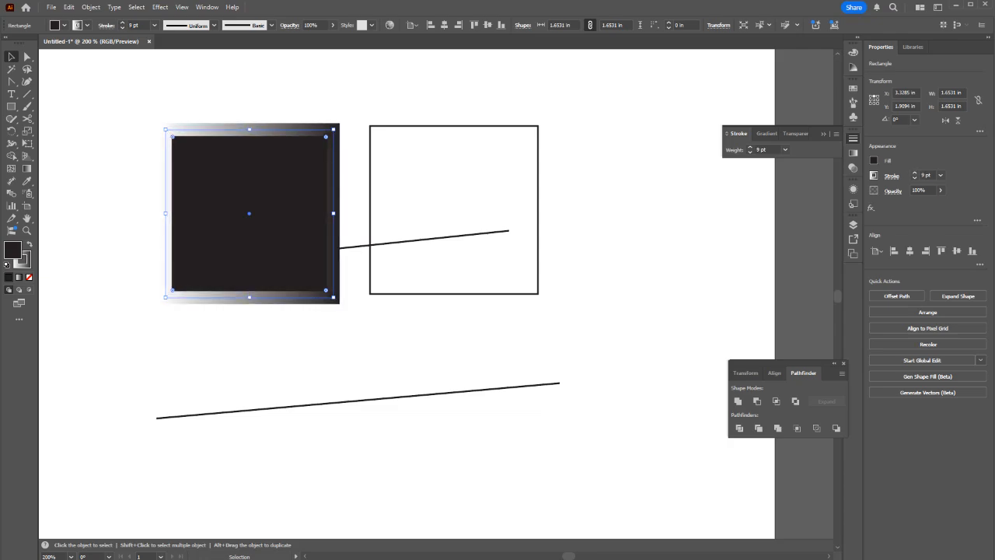
Step: Make the black square's stroke active and apply the Orange, Yellow gradient preset to it
{"action": "key", "text": "x"}
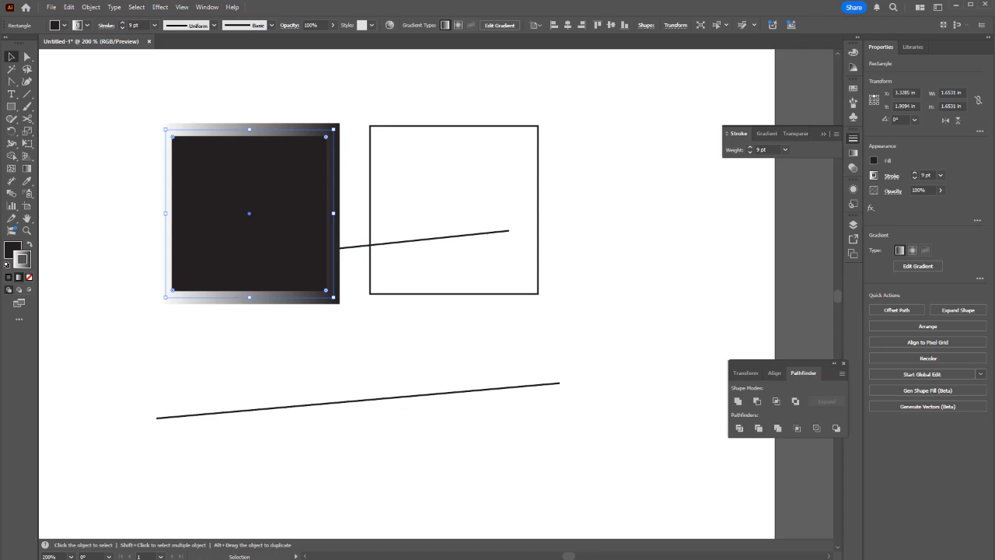
{"action": "left_click", "coordinate": [836, 134]}
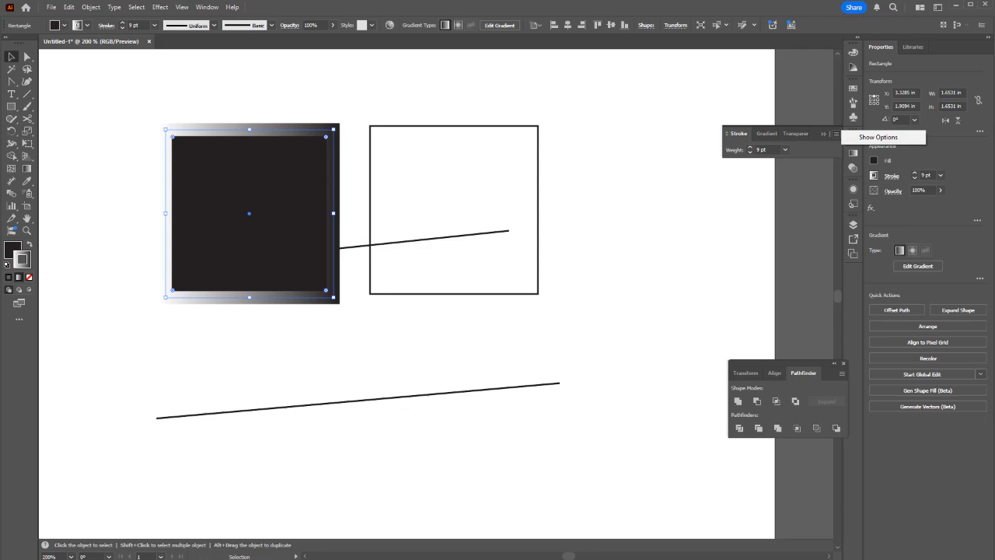
{"action": "left_click", "coordinate": [877, 137]}
{"action": "left_click", "coordinate": [768, 133]}
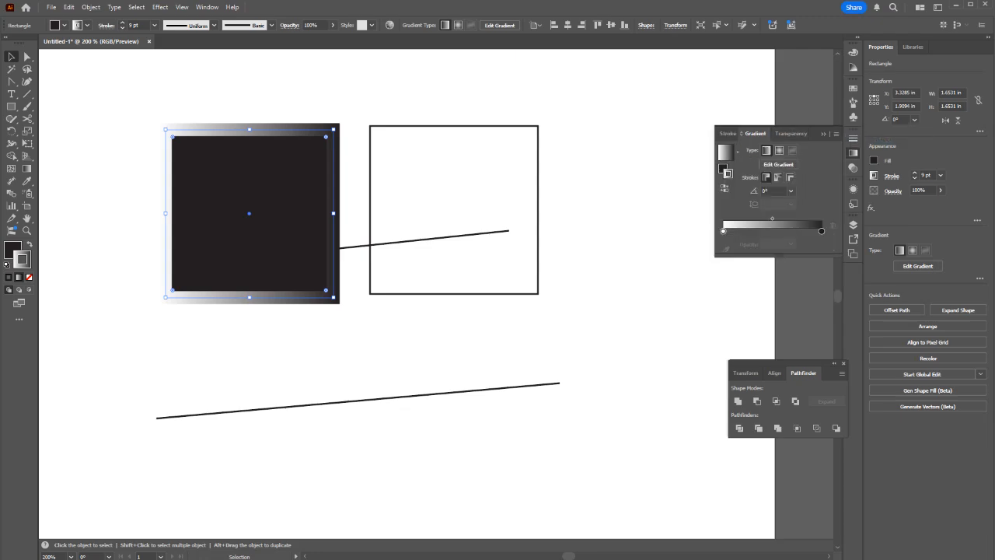
{"action": "left_click", "coordinate": [737, 152]}
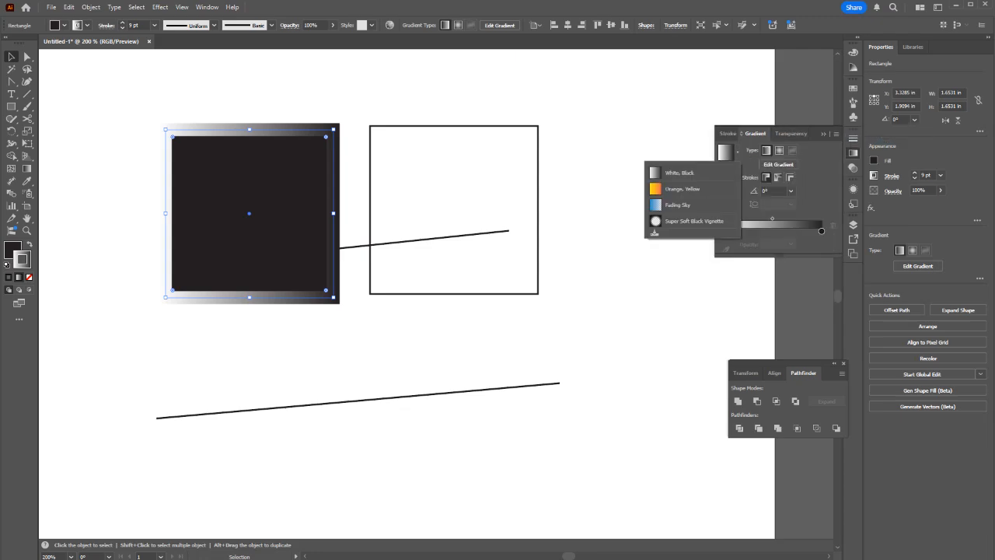
{"action": "left_click", "coordinate": [682, 189]}
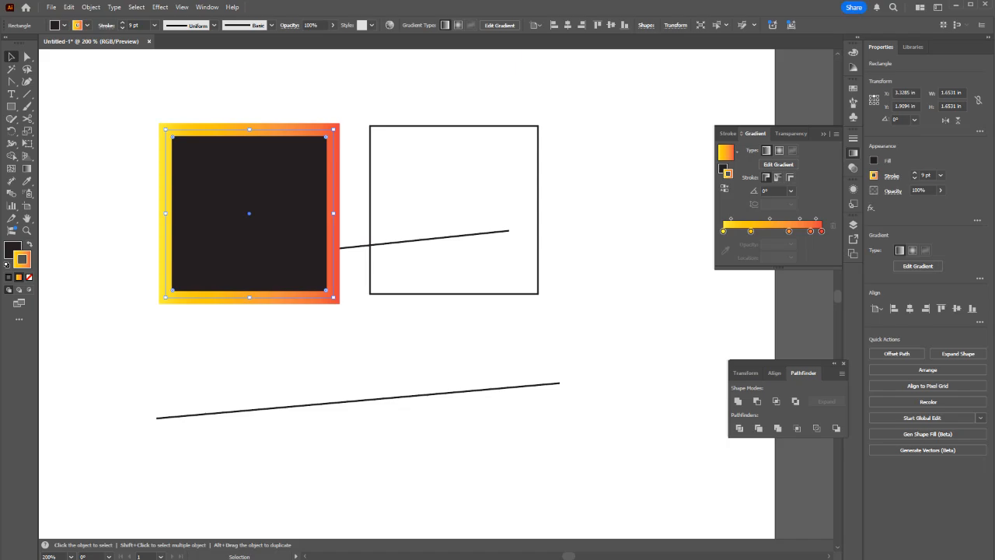
Step: Swap the gradient into the square's fill, redraw it diagonally at about 43° with the Gradient tool, and swap it back onto the stroke
{"action": "key", "text": "g"}
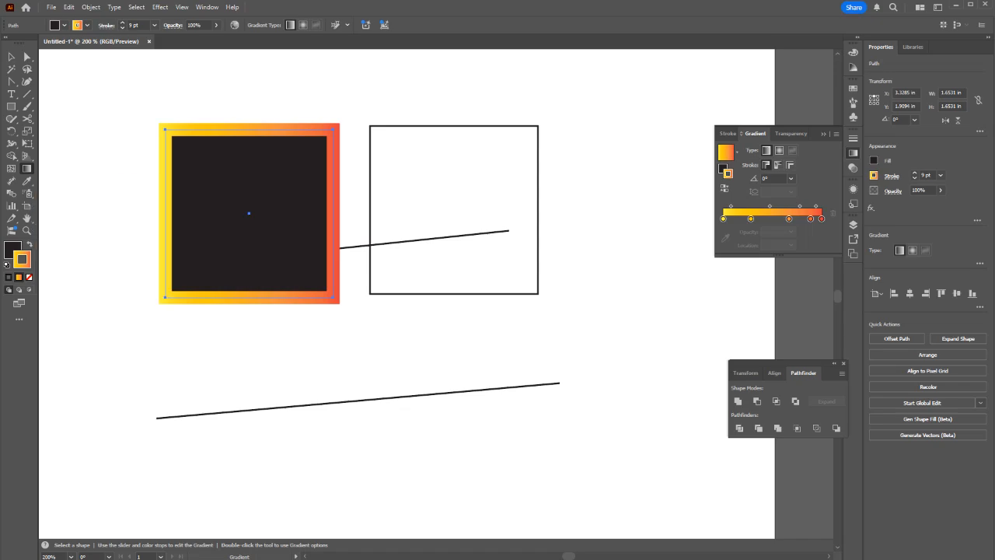
{"action": "key", "text": "shift+x"}
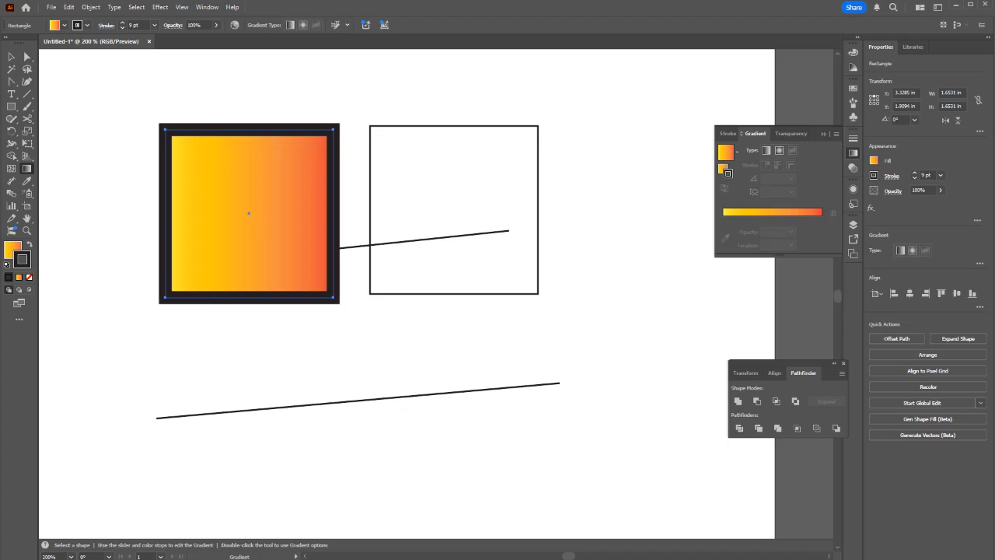
{"action": "mouse_move", "coordinate": [211, 253]}
{"action": "left_mouse_down"}
{"action": "mouse_move", "coordinate": [288, 151]}
{"action": "mouse_move", "coordinate": [412, 68]}
{"action": "left_mouse_up"}
{"action": "key", "text": "shift+x"}
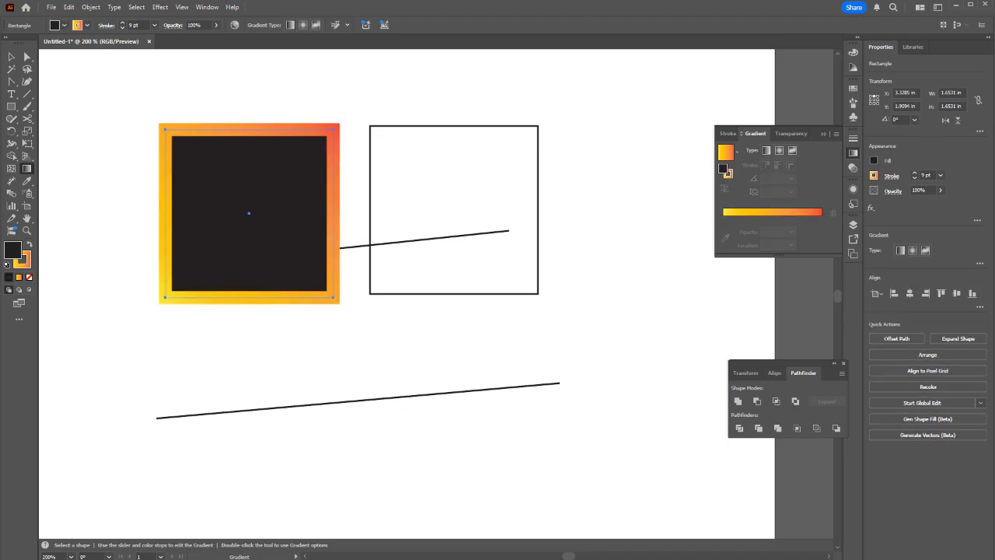
{"action": "key", "text": "v"}
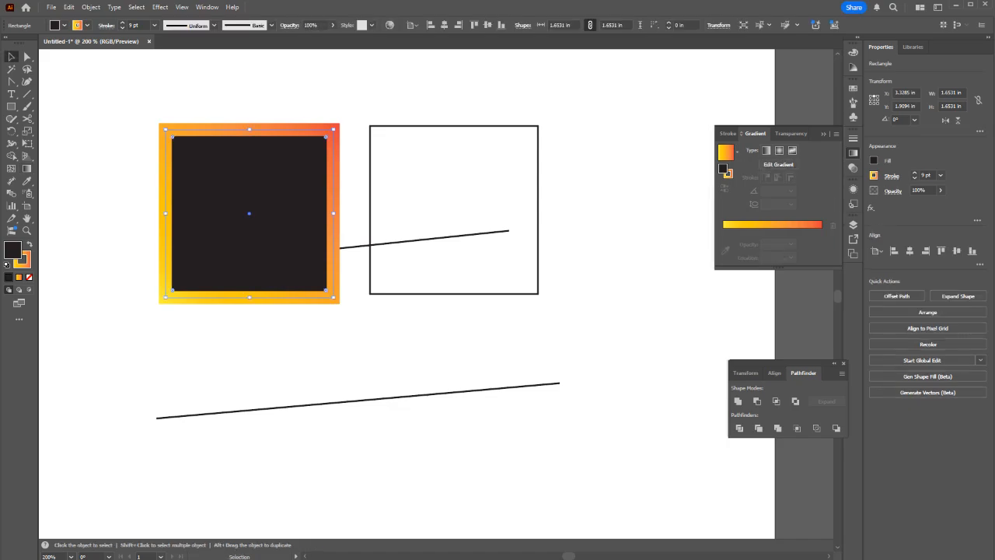
Step: Rearrange the color stops of the square's stroke gradient, moving the yellow starting stop to 100% location, and deselect the square
{"action": "key", "text": "x"}
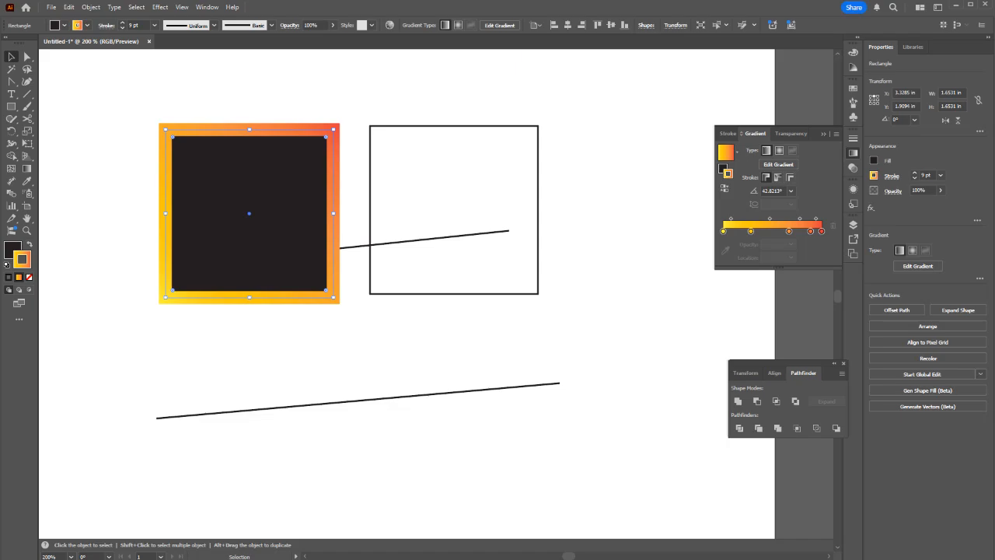
{"action": "mouse_move", "coordinate": [789, 231]}
{"action": "left_mouse_down"}
{"action": "mouse_move", "coordinate": [733, 231]}
{"action": "mouse_move", "coordinate": [785, 231]}
{"action": "mouse_move", "coordinate": [807, 263]}
{"action": "left_mouse_up"}
{"action": "left_click", "coordinate": [723, 231]}
{"action": "left_click_drag", "start_coordinate": [723, 230], "coordinate": [822, 231]}
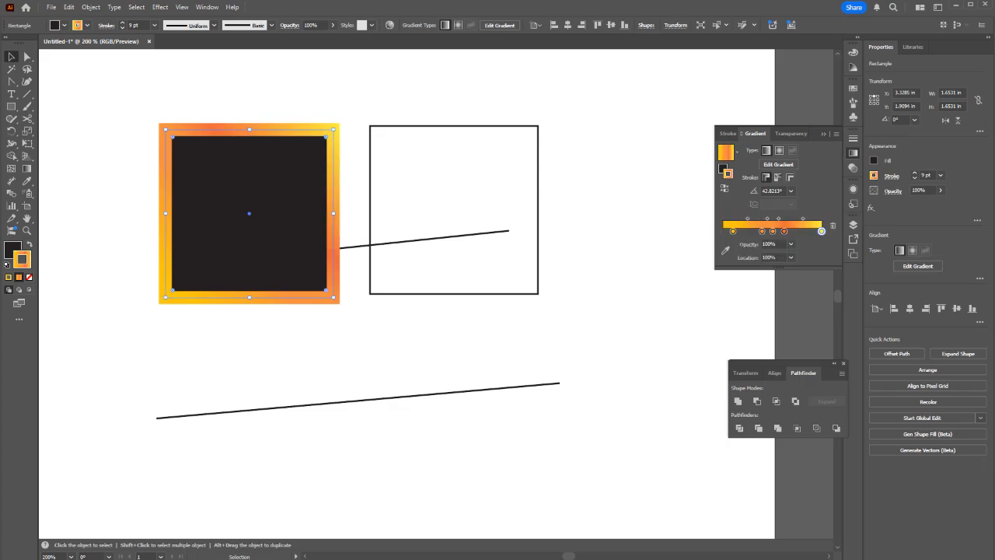
{"action": "left_click", "coordinate": [614, 233]}
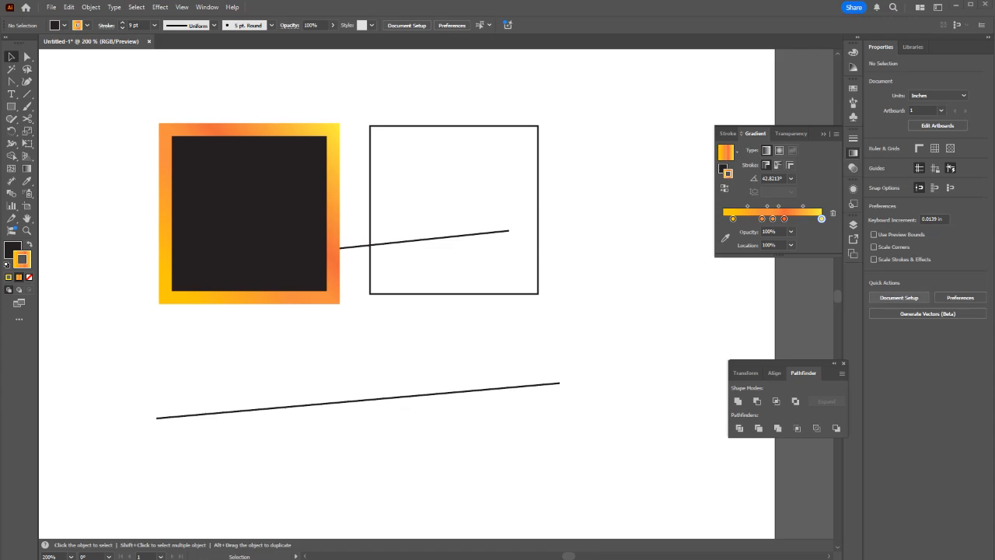
Step: Reset the unfilled square to the default fill and stroke, and delete the gradient-outlined square together with both diagonal lines
{"action": "left_click_drag", "start_coordinate": [485, 318], "coordinate": [412, 262]}
{"action": "left_click", "coordinate": [420, 318]}
{"action": "left_click", "coordinate": [424, 293]}
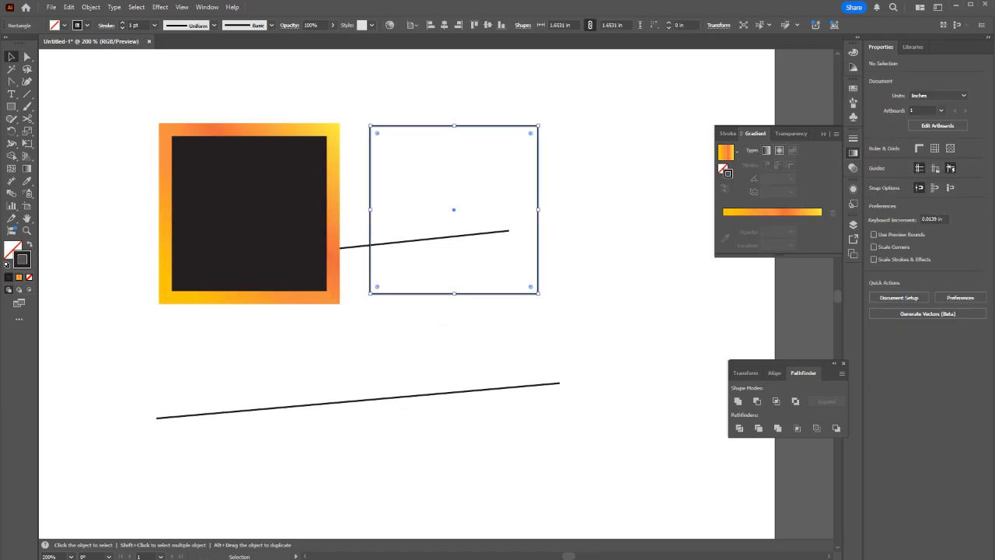
{"action": "key", "text": "d"}
{"action": "left_click_drag", "start_coordinate": [344, 189], "coordinate": [226, 444]}
{"action": "key", "text": "Delete"}
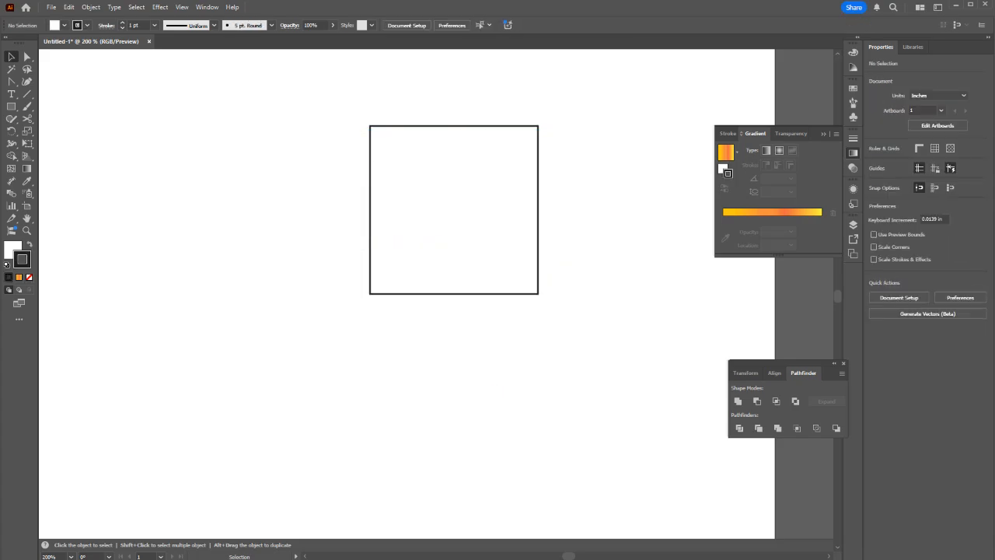
Step: Turn the remaining white square into a gradient mesh by adding three mesh points diagonally from its upper left to its lower right
{"action": "left_click_drag", "start_coordinate": [331, 158], "coordinate": [580, 361]}
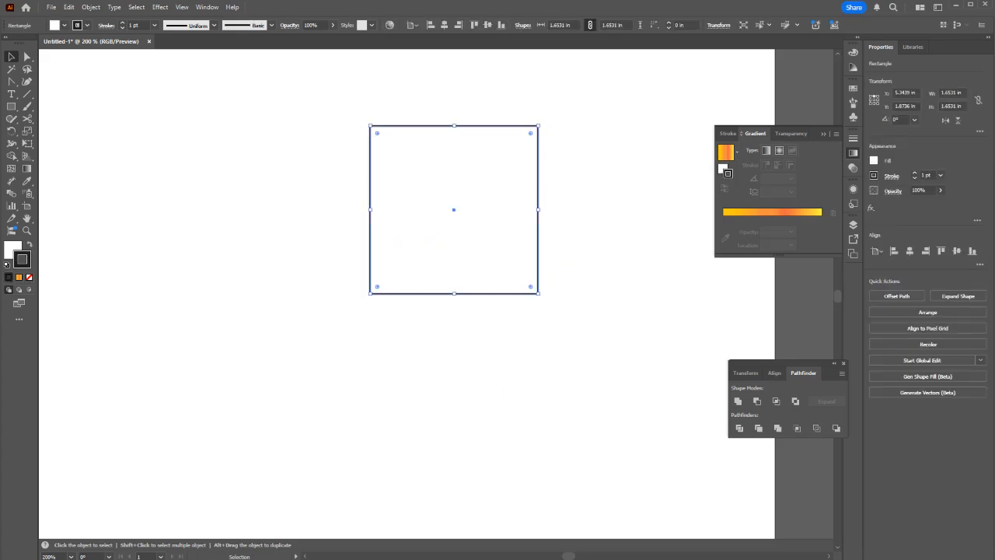
{"action": "left_click", "coordinate": [12, 168]}
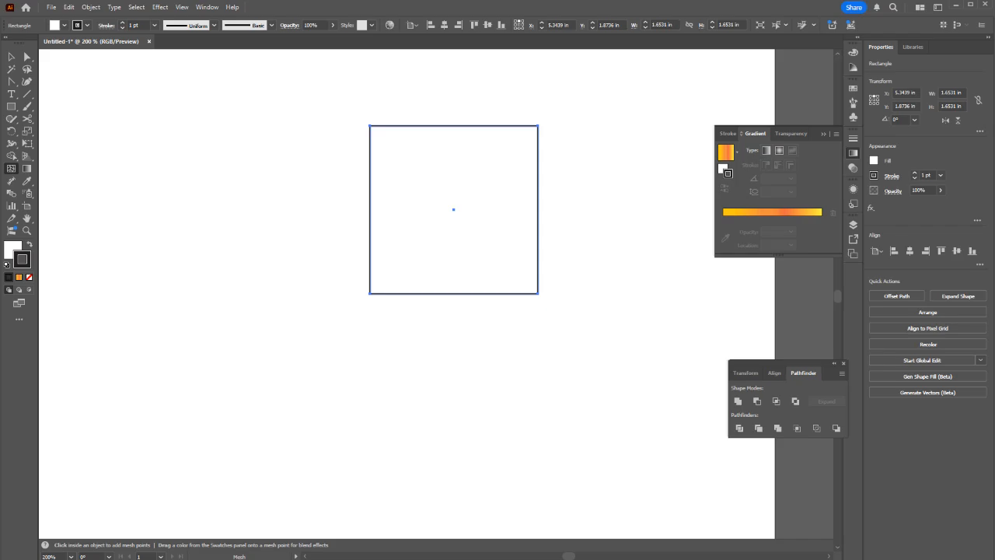
{"action": "left_click", "coordinate": [400, 156]}
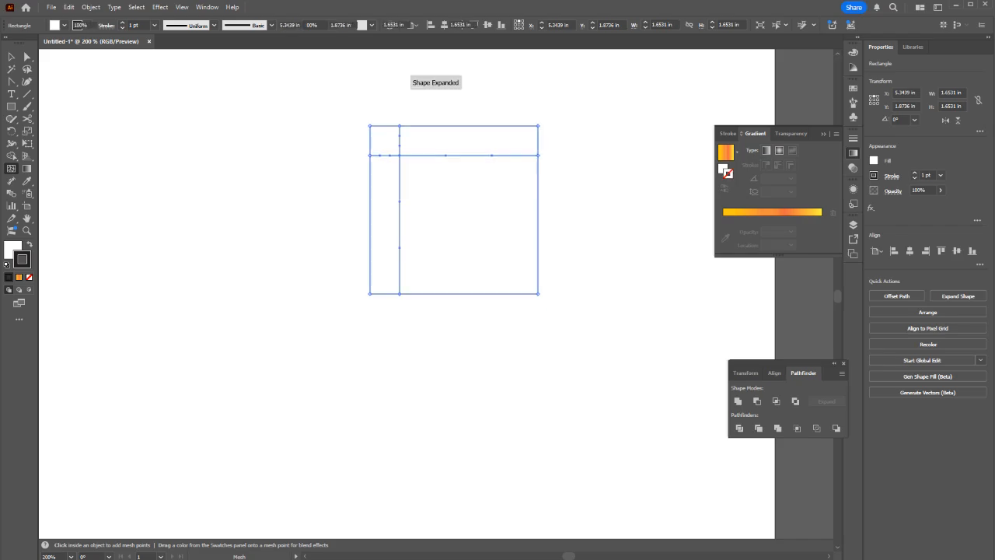
{"action": "left_click", "coordinate": [451, 191]}
{"action": "left_click", "coordinate": [500, 263]}
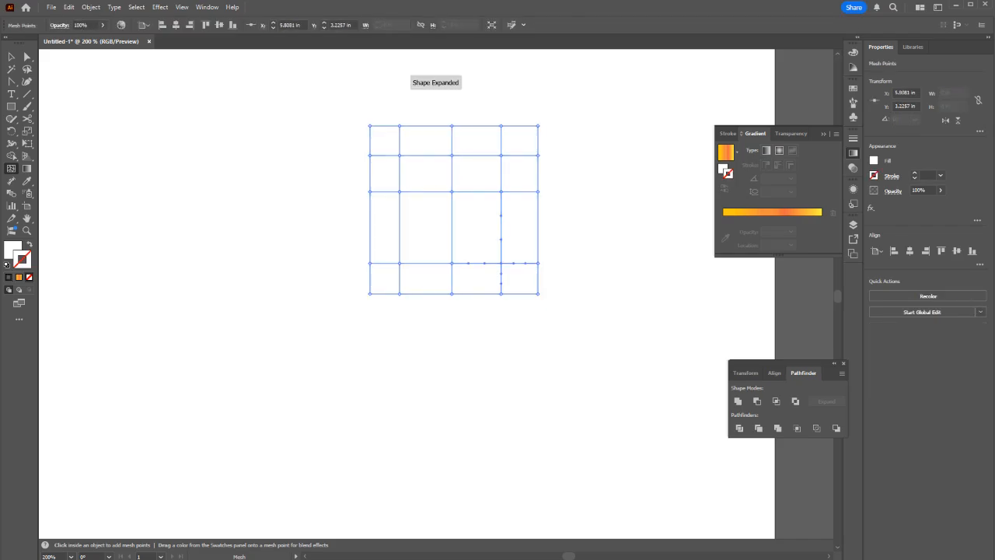
Step: Move the central mesh point to about X 5.18 in, Y 2.80 in and the upper-right interior one to about X 5.75 in, Y 2.28 in
{"action": "key", "text": "a"}
{"action": "left_click_drag", "start_coordinate": [452, 191], "coordinate": [437, 220]}
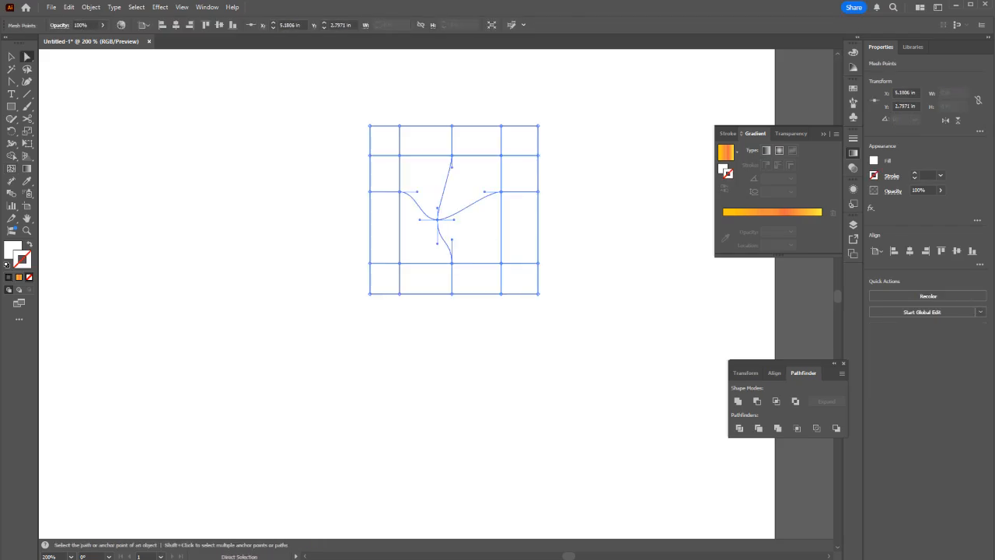
{"action": "left_click", "coordinate": [477, 222]}
{"action": "left_click_drag", "start_coordinate": [501, 155], "coordinate": [495, 167]}
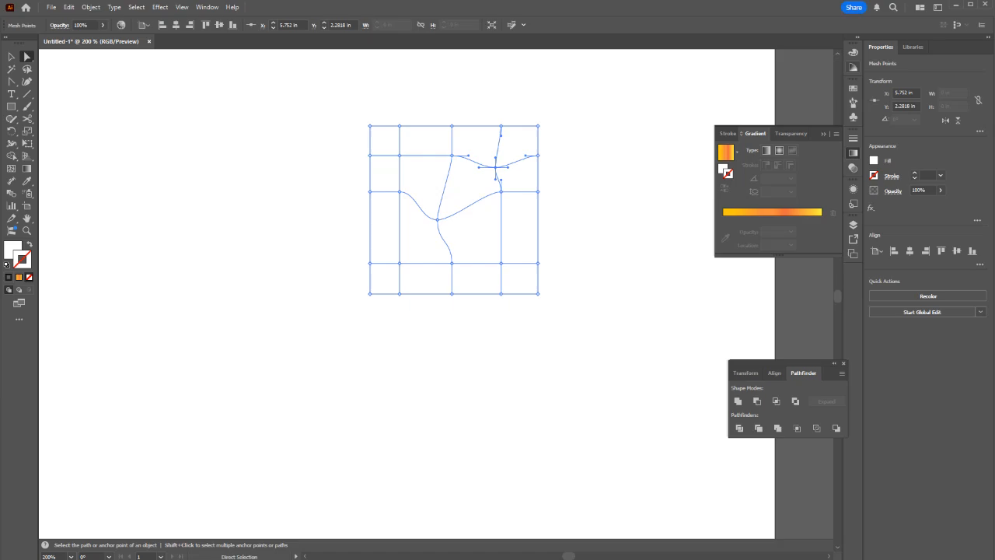
Step: Color the upper-right interior mesh point yellow-green (D1FF3F) and the upper-left interior mesh point deep blue
{"action": "left_click", "coordinate": [853, 89]}
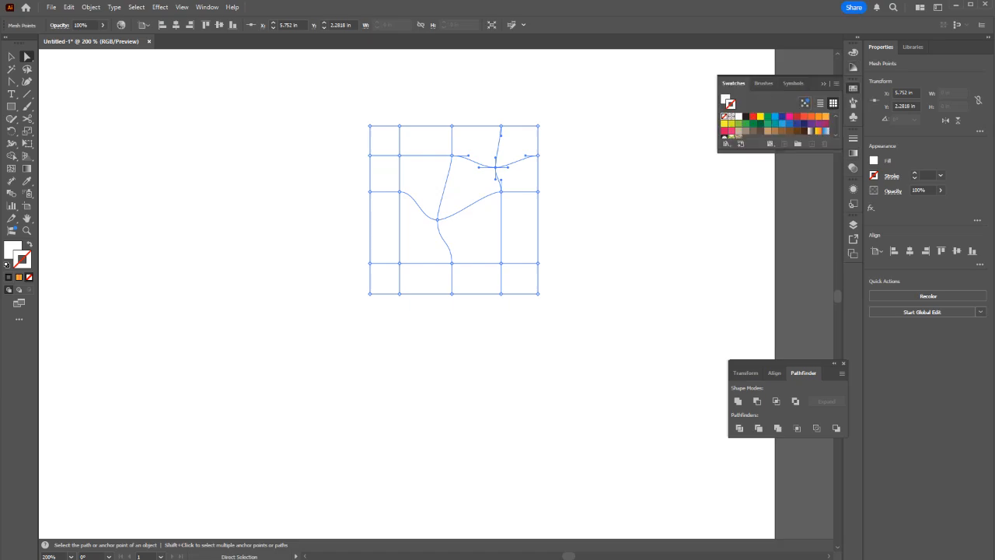
{"action": "left_click", "coordinate": [853, 51]}
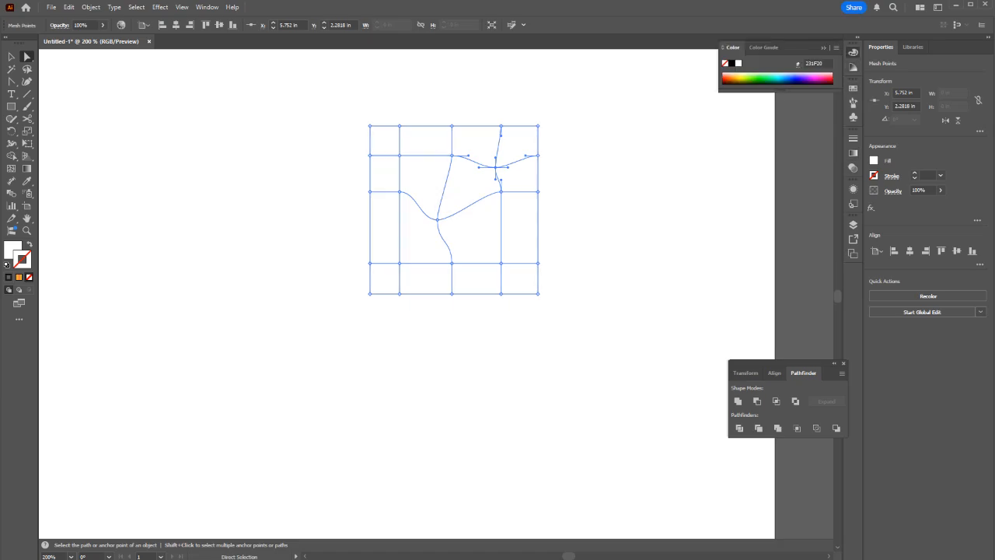
{"action": "left_click", "coordinate": [757, 77]}
{"action": "left_click", "coordinate": [495, 168]}
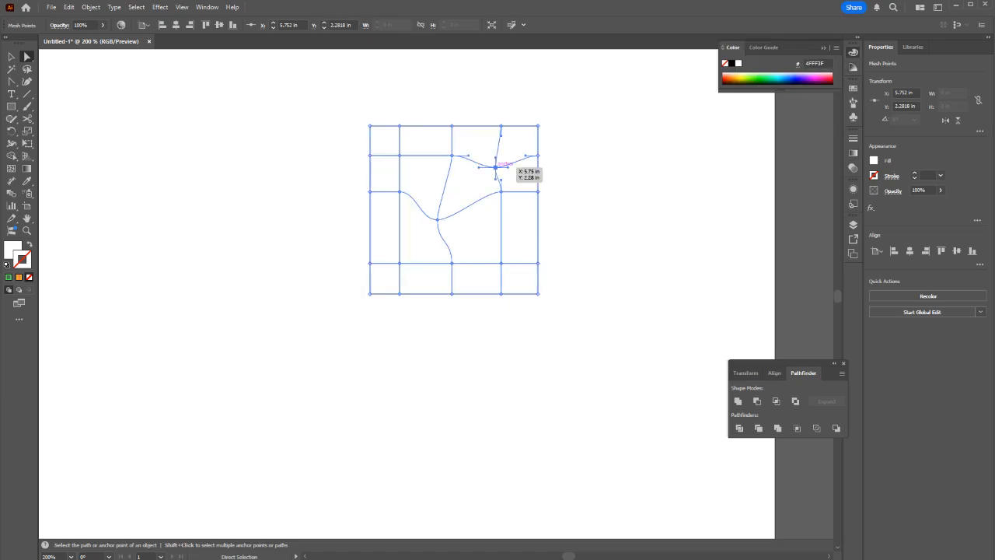
{"action": "left_click", "coordinate": [12, 249]}
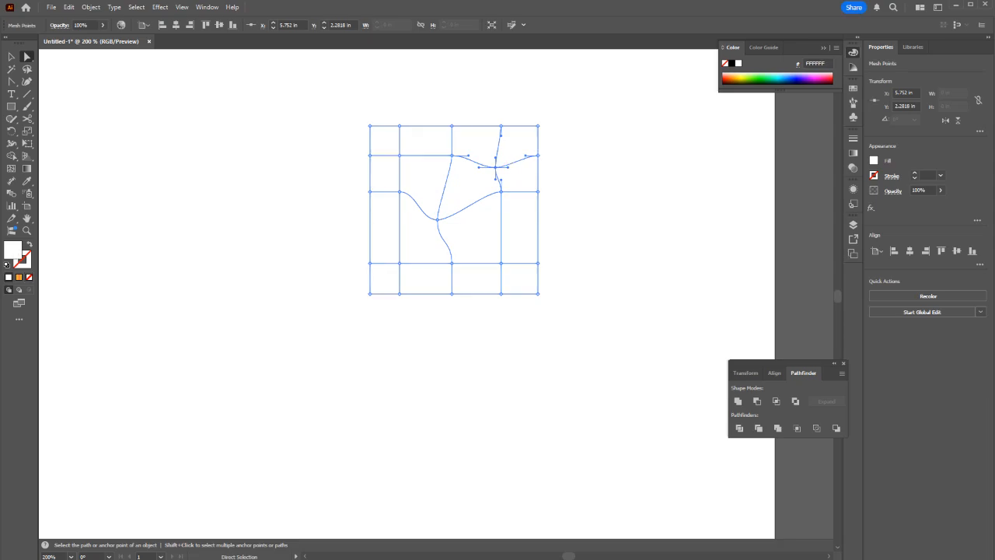
{"action": "left_click", "coordinate": [744, 77]}
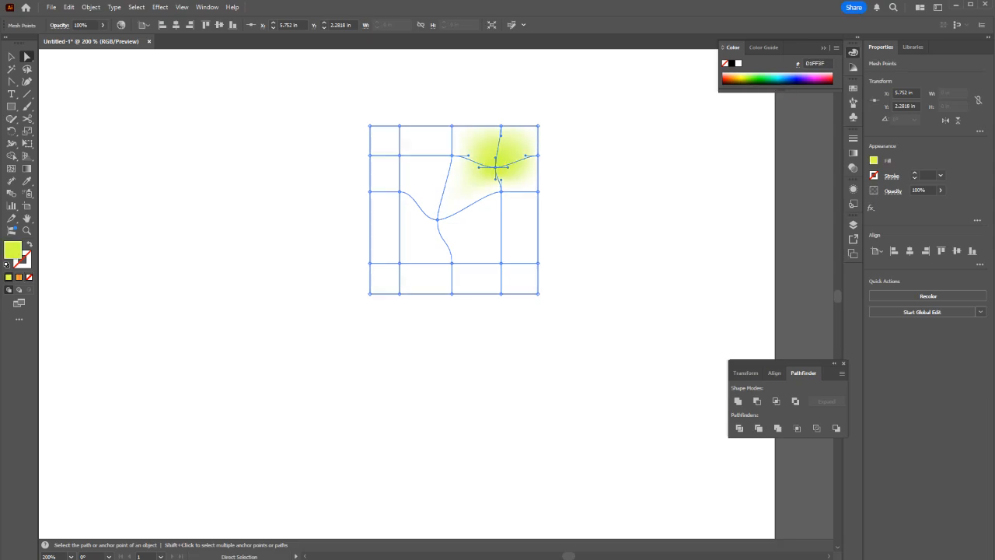
{"action": "left_click", "coordinate": [400, 155]}
{"action": "left_click", "coordinate": [792, 78]}
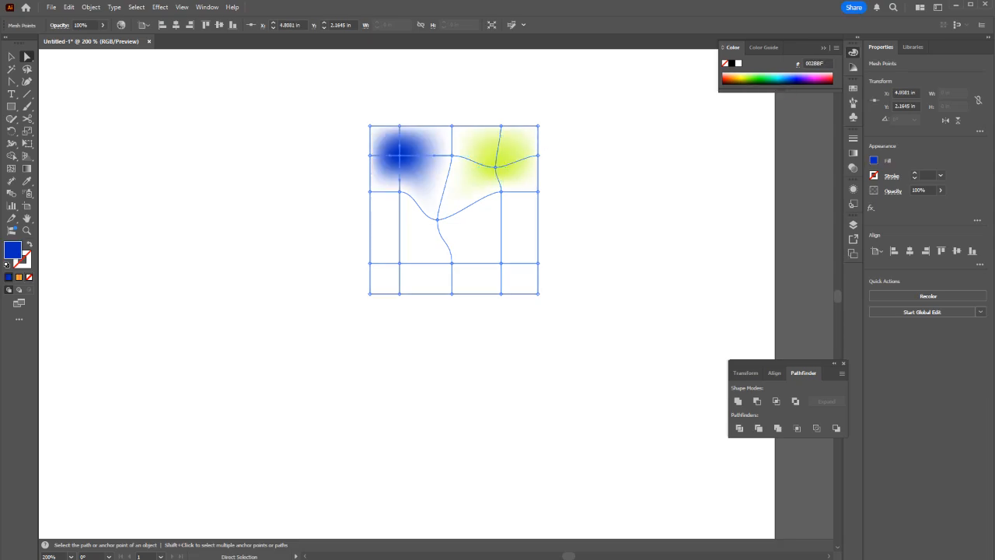
Step: Color the upper-middle interior mesh point, between the blue and yellow-green ones, turquoise (15FFD4)
{"action": "left_click", "coordinate": [452, 155]}
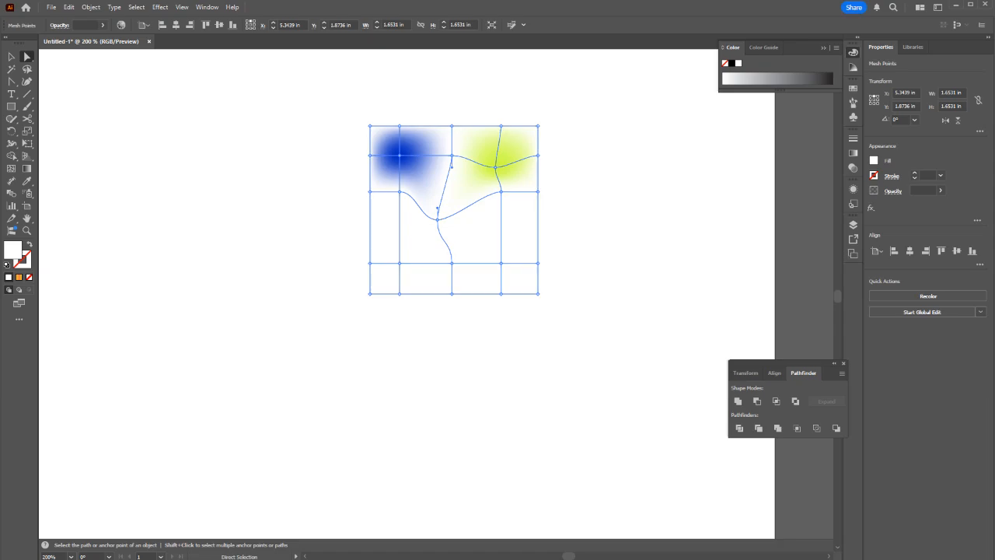
{"action": "left_click", "coordinate": [764, 47]}
{"action": "left_click", "coordinate": [733, 47]}
{"action": "left_click", "coordinate": [853, 88]}
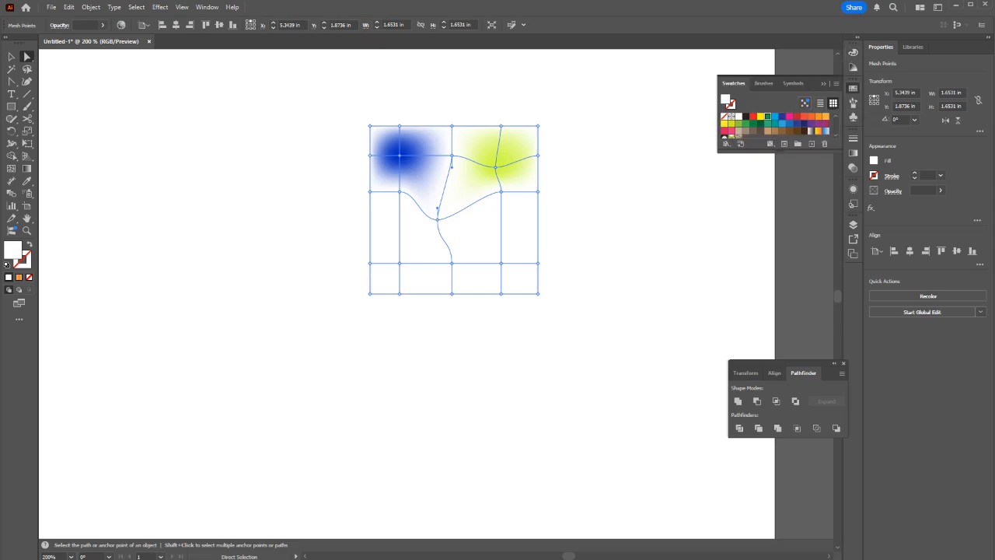
{"action": "left_click", "coordinate": [437, 219]}
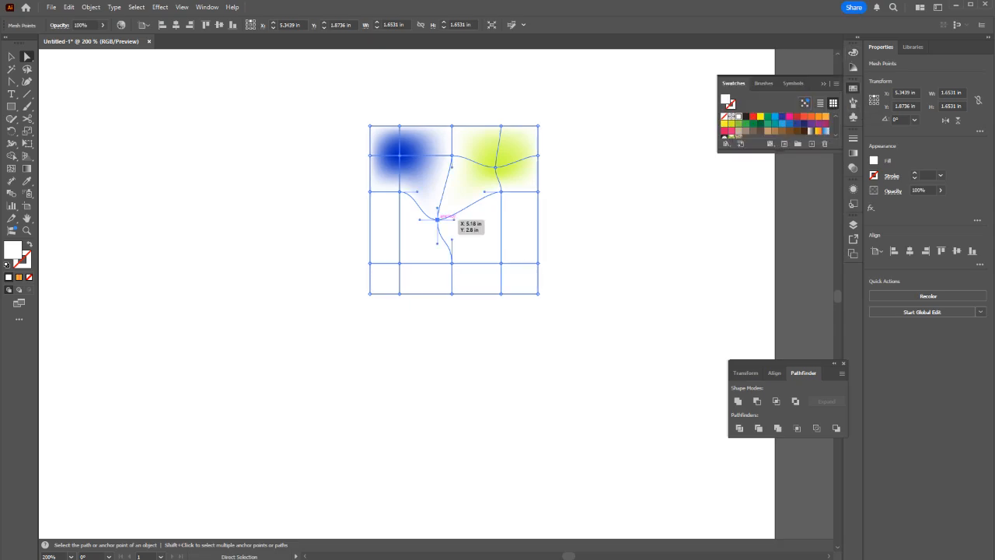
{"action": "left_click", "coordinate": [853, 51]}
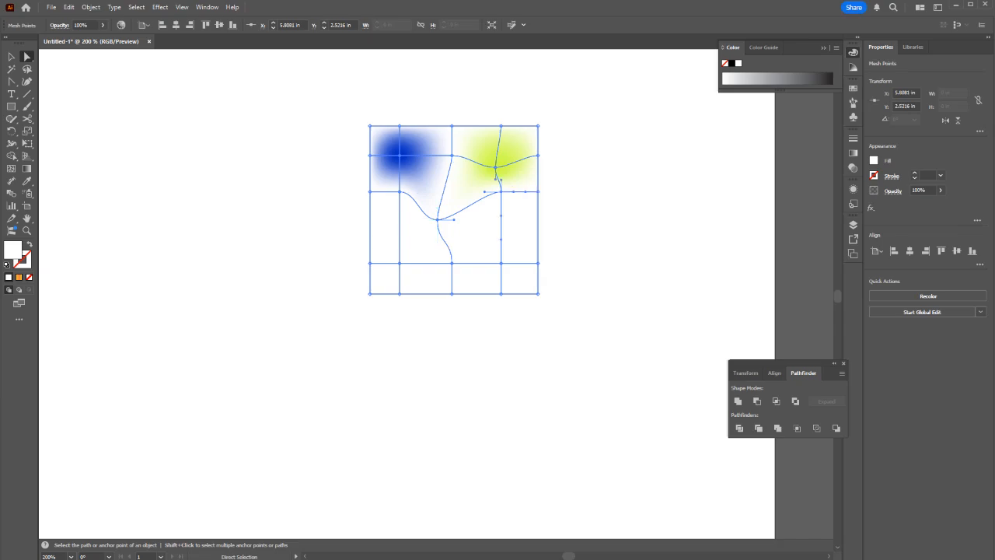
{"action": "left_click", "coordinate": [496, 166]}
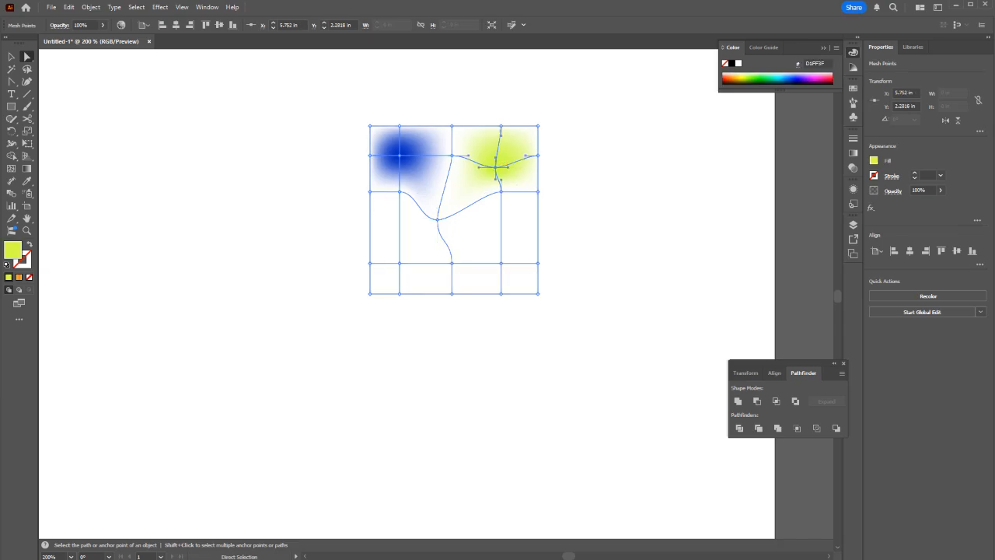
{"action": "left_click", "coordinate": [452, 156]}
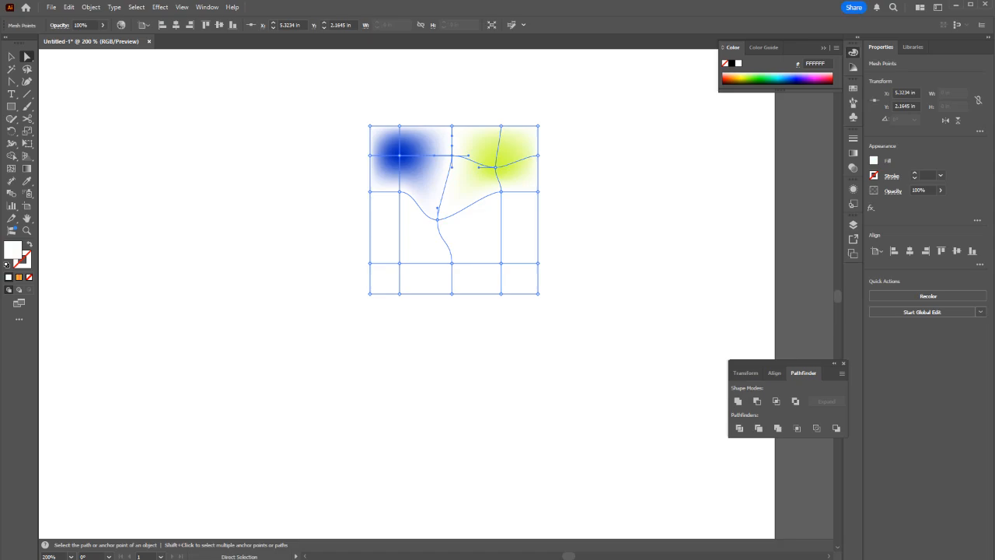
{"action": "left_click", "coordinate": [790, 78]}
{"action": "left_click", "coordinate": [782, 80]}
{"action": "left_click", "coordinate": [774, 81]}
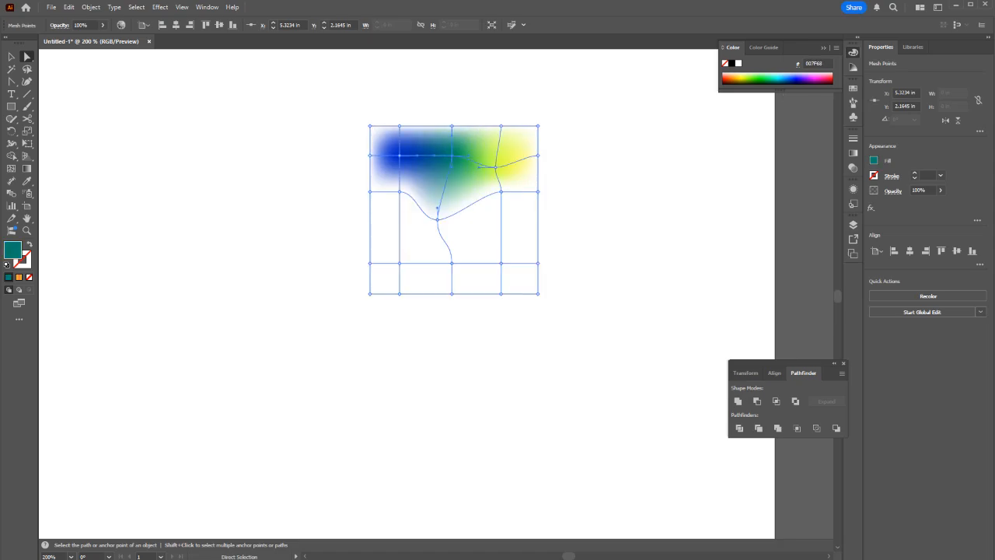
{"action": "left_click", "coordinate": [774, 78]}
Step: Examine how the mesh colors blend around the turquoise point, and deselect the mesh
{"action": "scroll", "coordinate": [457, 135], "scroll_direction": "up", "scroll_amount": 6}
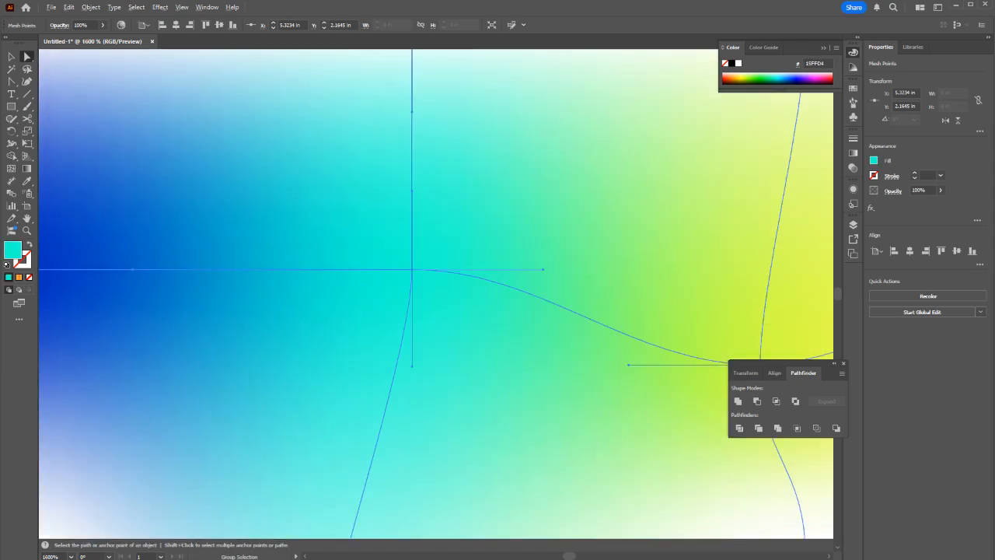
{"action": "scroll", "coordinate": [443, 196], "scroll_direction": "up", "scroll_amount": 1}
{"action": "scroll", "coordinate": [425, 245], "scroll_direction": "down", "scroll_amount": 8}
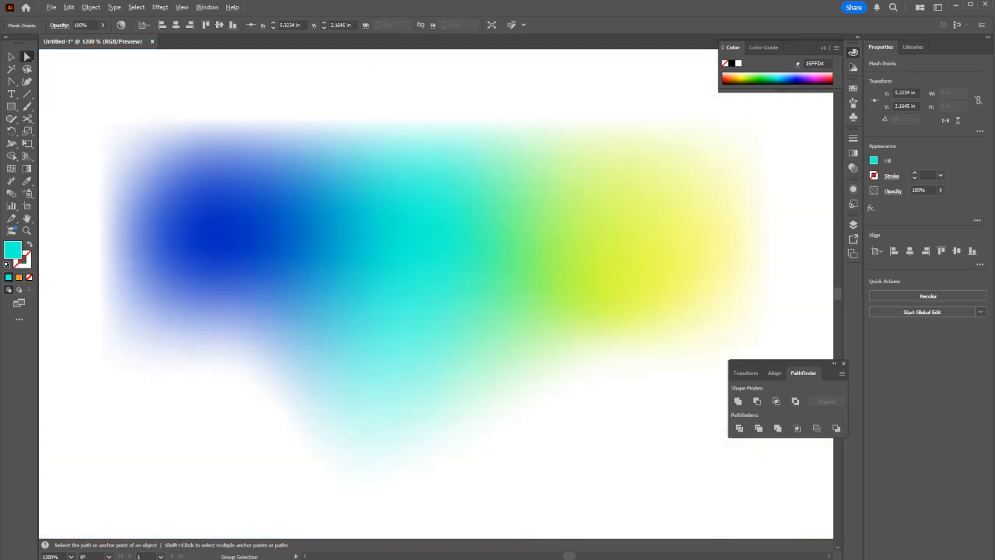
{"action": "key", "text": "v"}
{"action": "left_click", "coordinate": [544, 264]}
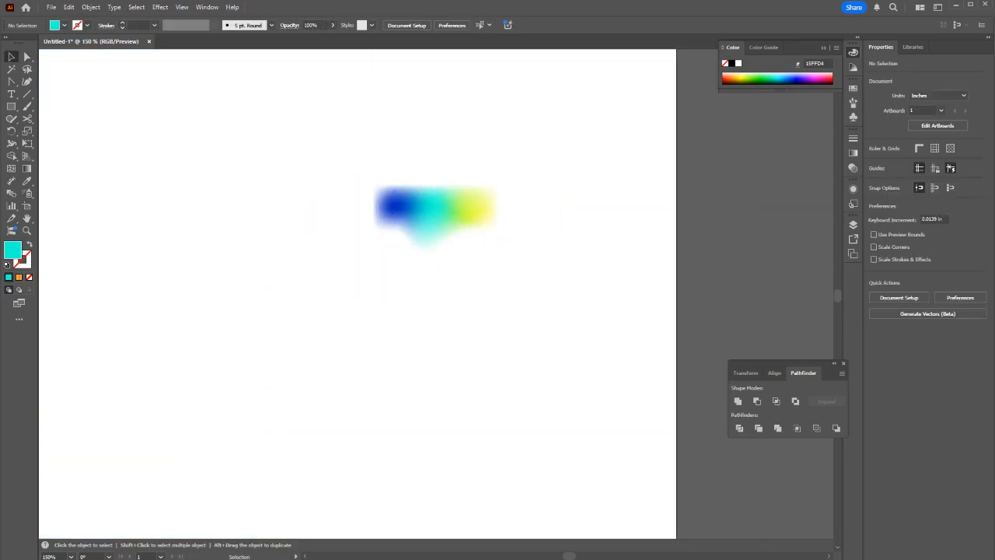
Step: Select every point of the gradient mesh and fill the whole square with orange
{"action": "left_click_drag", "start_coordinate": [545, 330], "coordinate": [351, 127]}
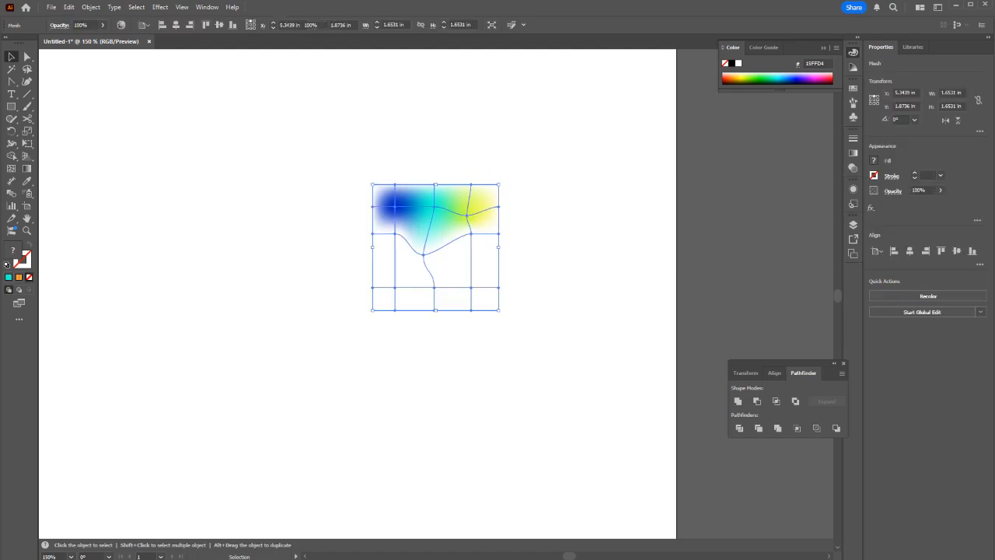
{"action": "left_click", "coordinate": [352, 127]}
{"action": "left_click", "coordinate": [424, 214]}
{"action": "key", "text": "a"}
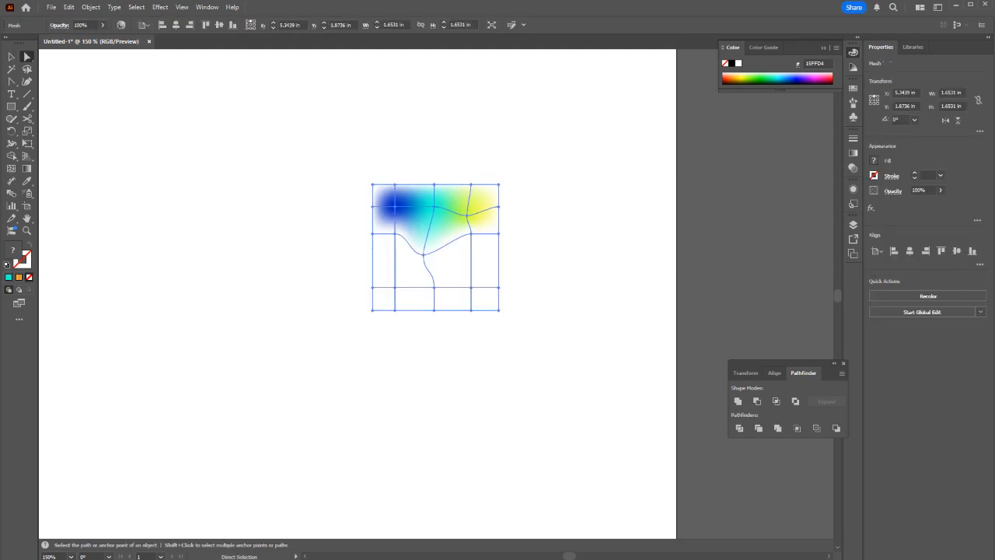
{"action": "left_click_drag", "start_coordinate": [331, 150], "coordinate": [584, 357]}
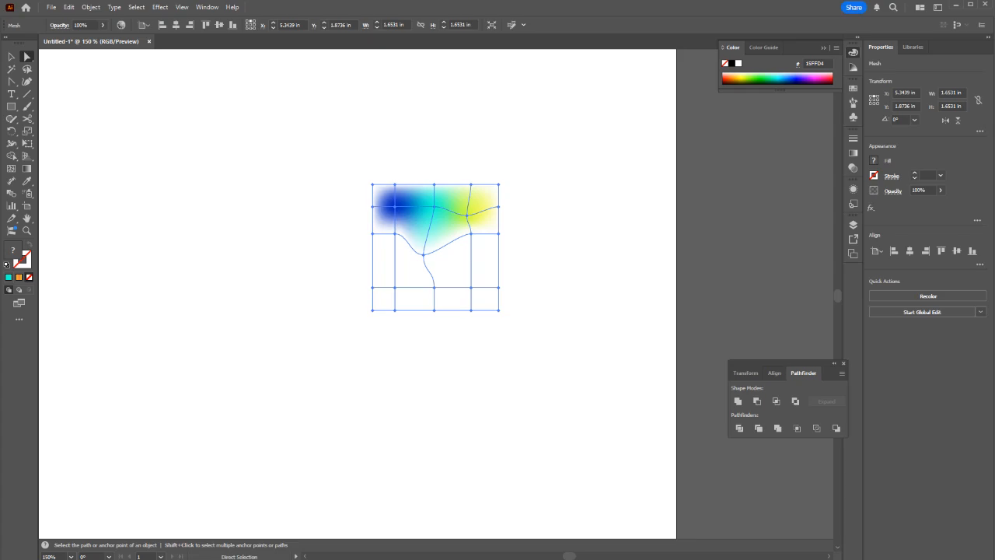
{"action": "left_click", "coordinate": [727, 76]}
Step: Color the central mesh point violet and the interior mesh point below it dark purple
{"action": "left_click", "coordinate": [424, 255]}
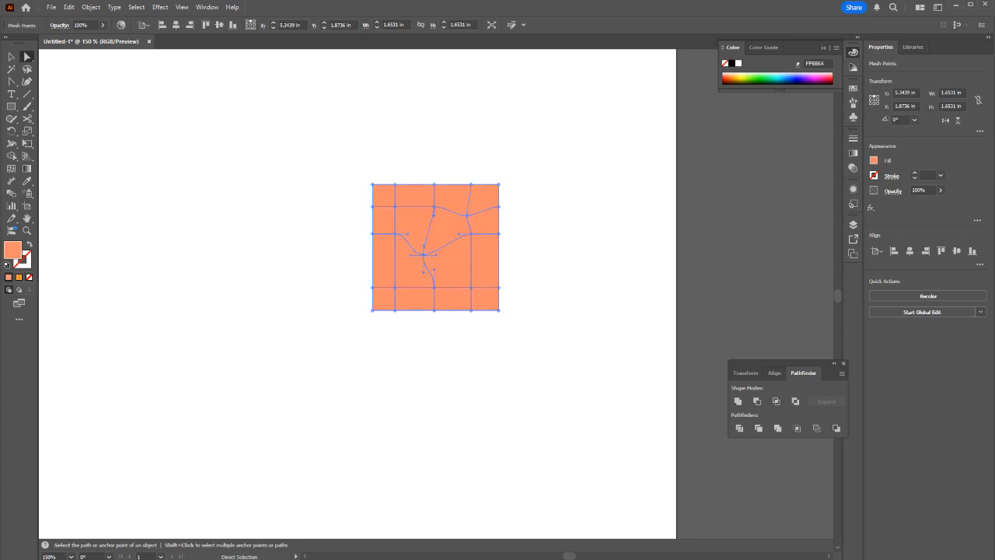
{"action": "left_click", "coordinate": [802, 76]}
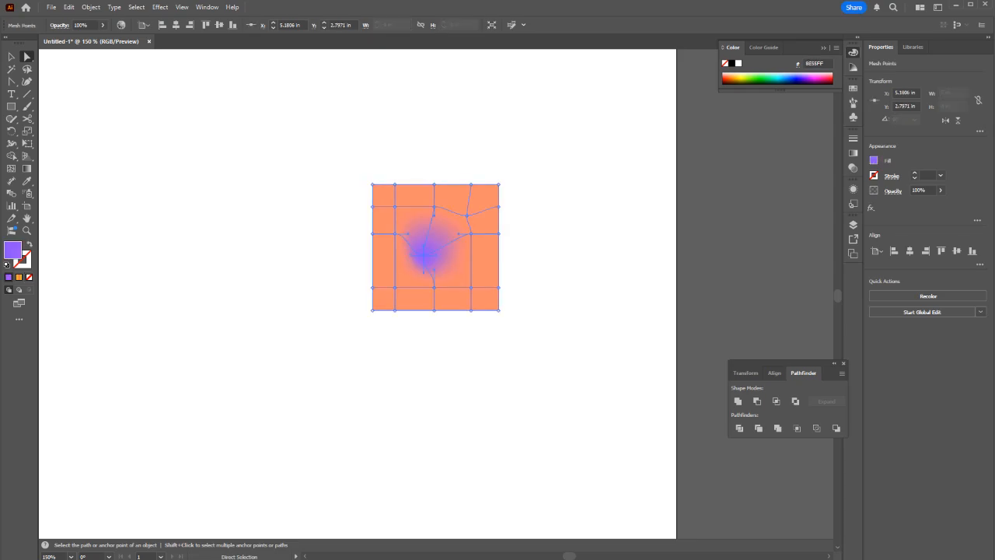
{"action": "left_click", "coordinate": [434, 287]}
{"action": "key", "text": "Return"}
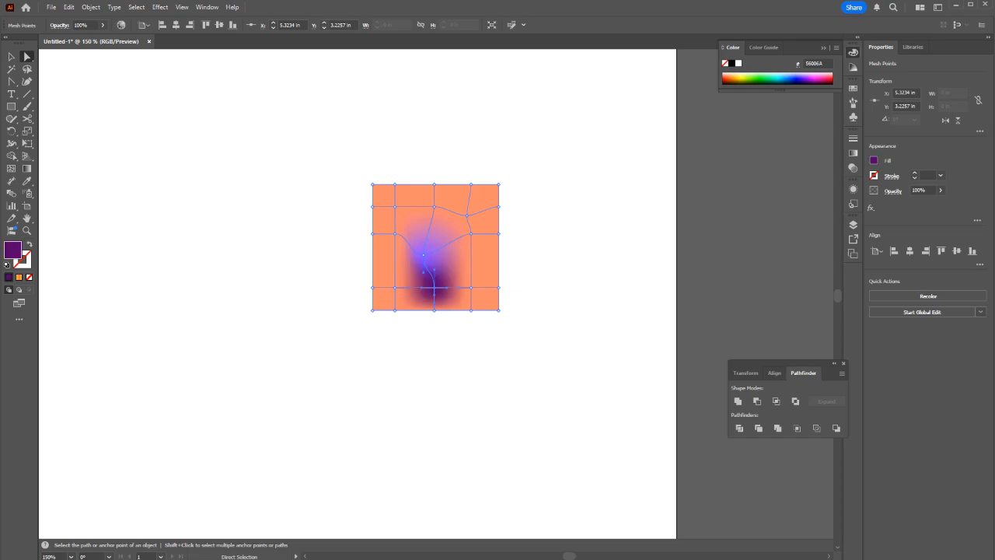
Step: Color the lower-left interior mesh point yellow-green (C6FF3F)
{"action": "left_click", "coordinate": [395, 287]}
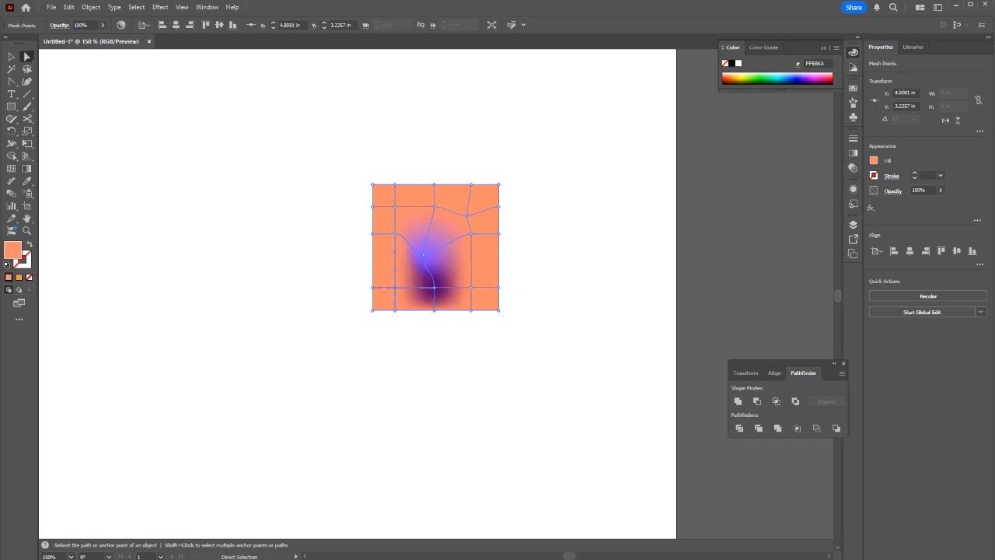
{"action": "left_click", "coordinate": [746, 77]}
{"action": "key", "text": "ctrl+plus"}
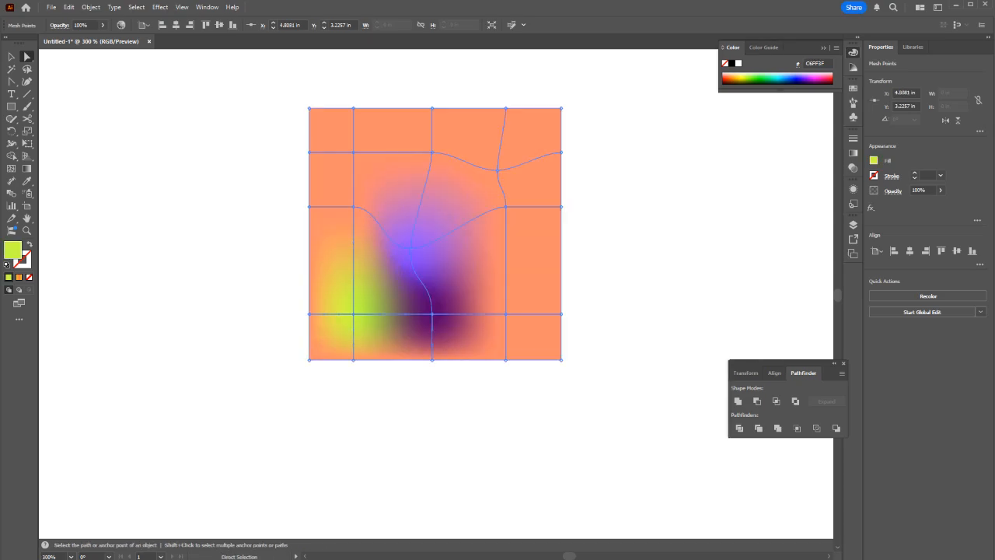
Step: Color the left and middle mesh points on the square's bottom edge magenta-purple (AD00D4), and deselect the mesh
{"action": "key", "text": "ctrl+a"}
{"action": "left_click", "coordinate": [354, 360]}
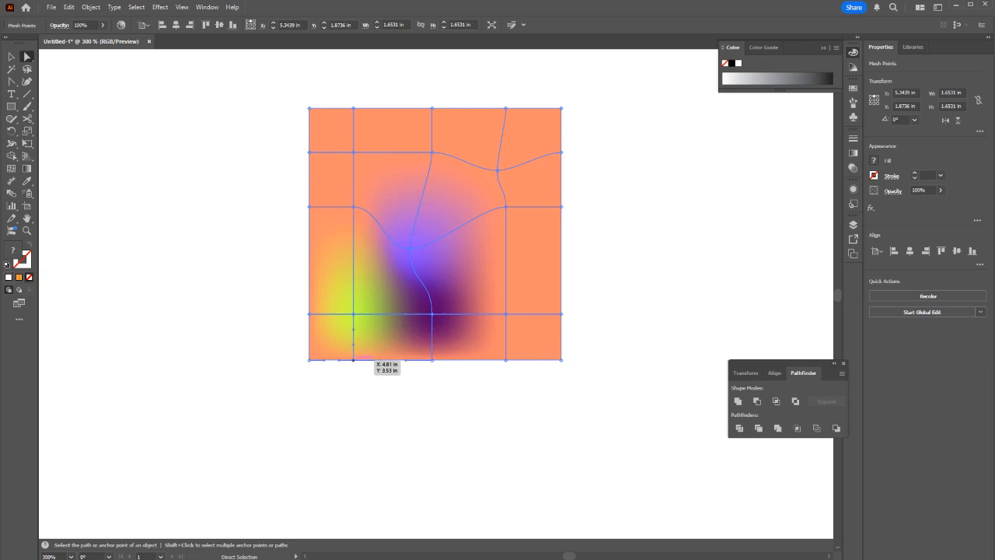
{"action": "left_click", "coordinate": [432, 360], "text": "shift"}
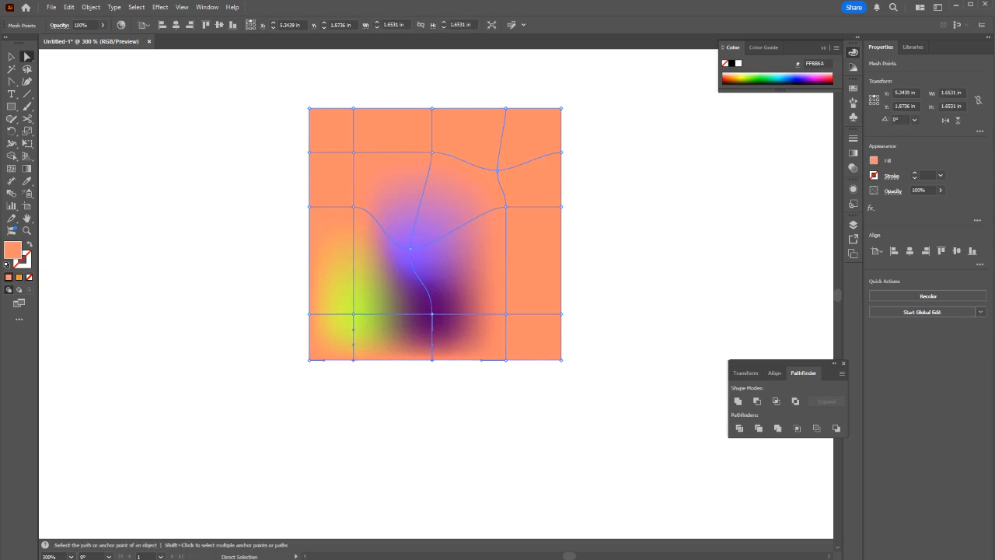
{"action": "left_click", "coordinate": [813, 80]}
{"action": "key", "text": "ctrl+shift+a"}
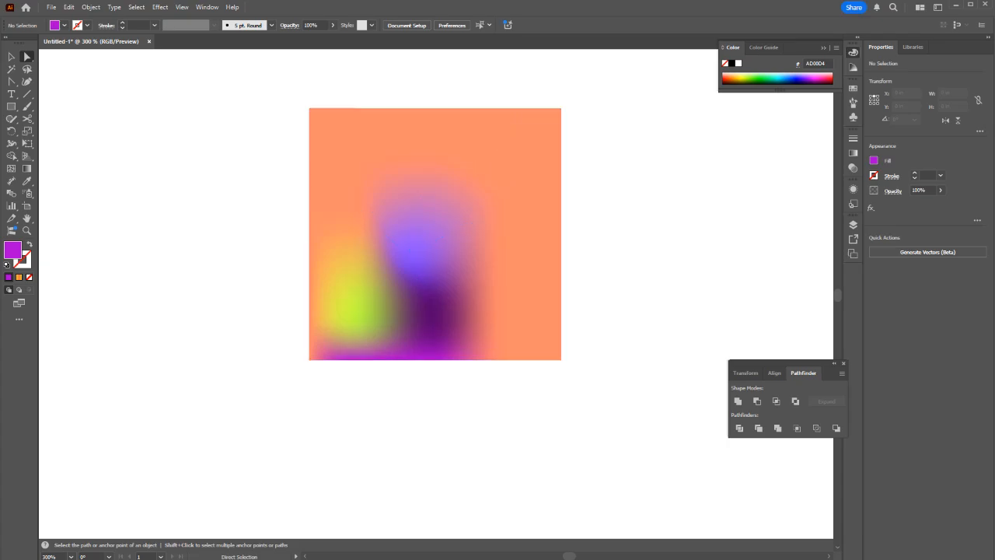
Step: Delete the whole gradient mesh square from the artboard
{"action": "key", "text": "v"}
{"action": "left_click_drag", "start_coordinate": [647, 398], "coordinate": [179, 86]}
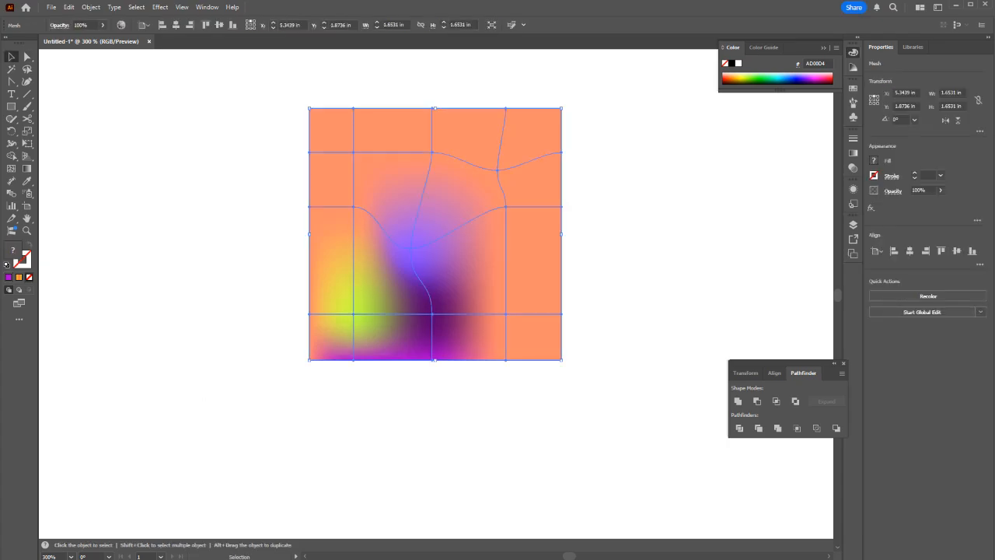
{"action": "key", "text": "Delete"}
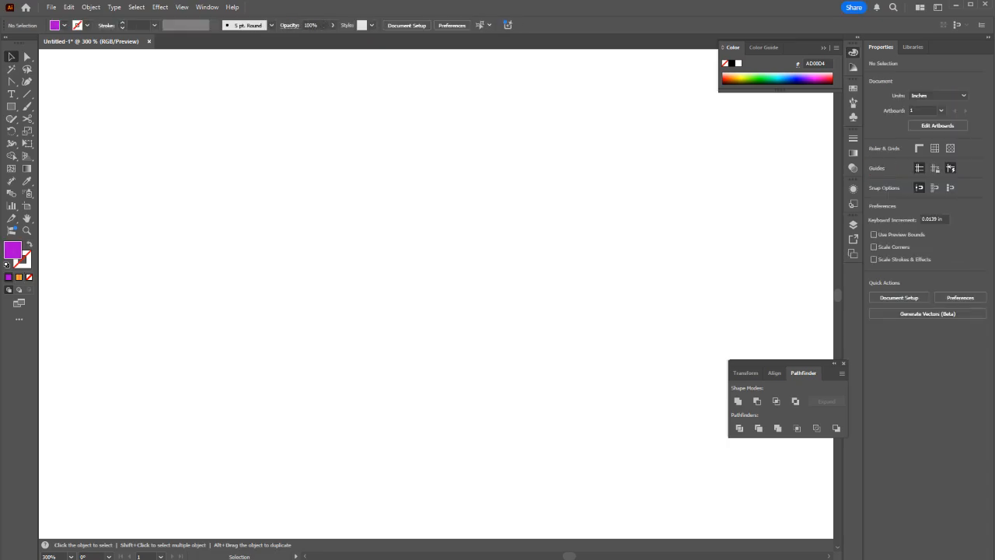
Step: Restore the default fill and stroke, and draw a square about 0.47 in wide with the Rectangle tool
{"action": "left_click", "coordinate": [10, 106]}
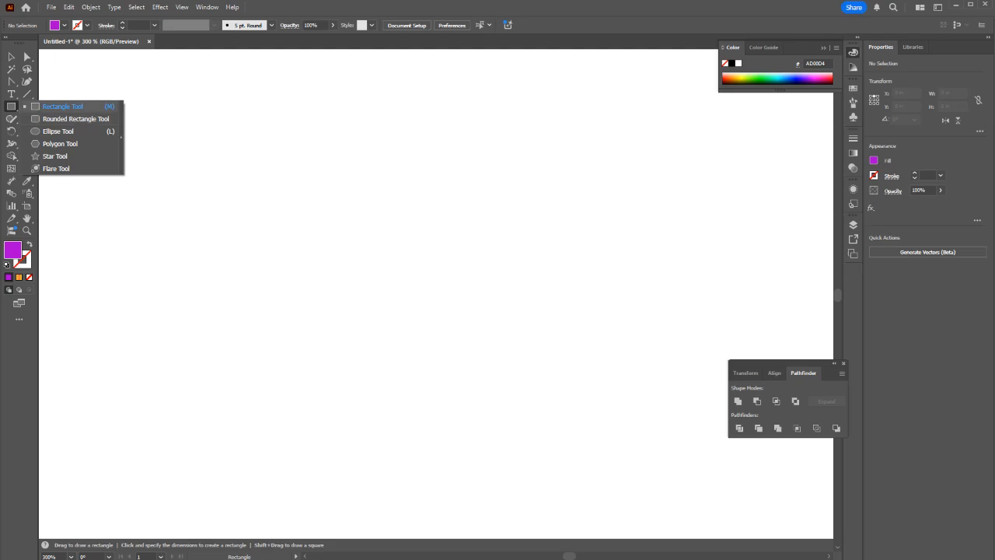
{"action": "left_click", "coordinate": [63, 107]}
{"action": "mouse_move", "coordinate": [261, 175]}
{"action": "left_mouse_down"}
{"action": "mouse_move", "coordinate": [335, 210]}
{"action": "mouse_move", "coordinate": [367, 257]}
{"action": "mouse_move", "coordinate": [333, 196]}
{"action": "left_mouse_up"}
{"action": "key", "text": "Delete"}
{"action": "key", "text": "d"}
{"action": "mouse_move", "coordinate": [162, 117]}
{"action": "left_mouse_down"}
{"action": "mouse_move", "coordinate": [179, 152]}
{"action": "mouse_move", "coordinate": [273, 219]}
{"action": "mouse_move", "coordinate": [236, 189]}
{"action": "left_mouse_up"}
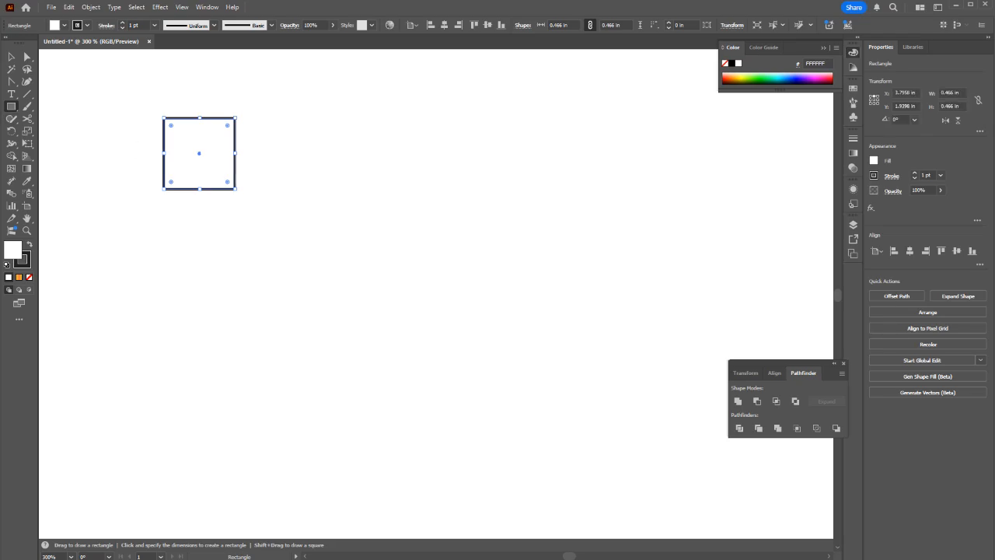
Step: Draw a rounded rectangle about 1.81 x 0.72 in beside the square and increase its corner radius to 0.3588 in
{"action": "left_click", "coordinate": [11, 106]}
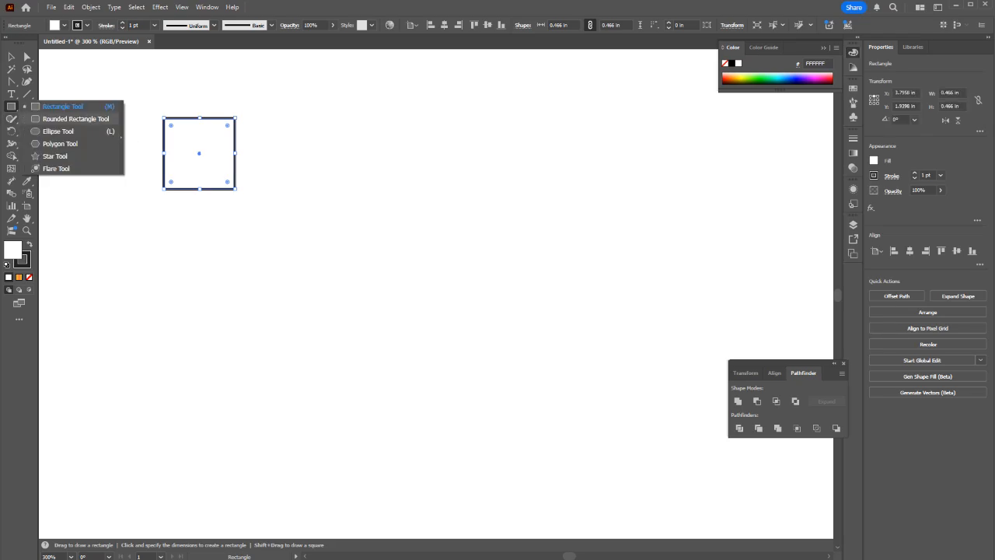
{"action": "left_click", "coordinate": [70, 119]}
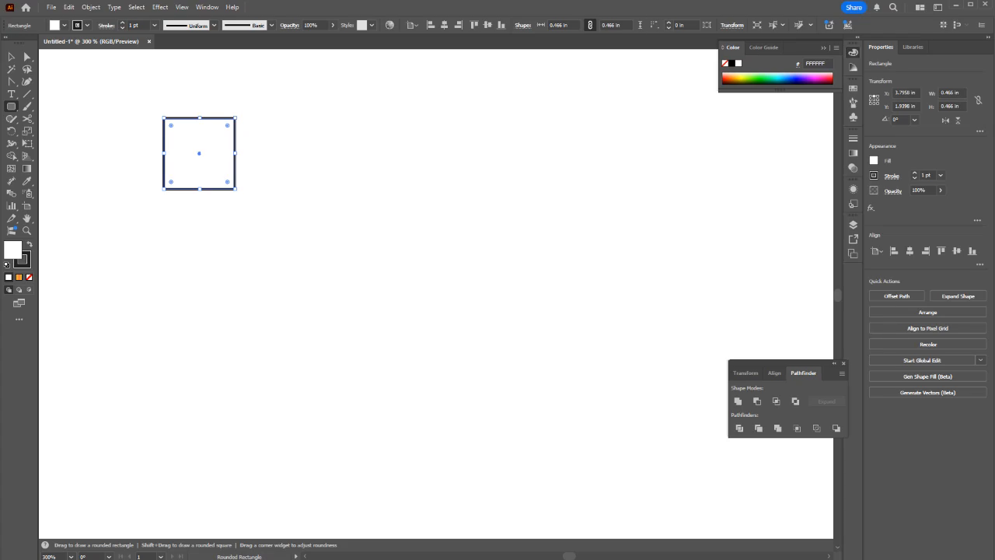
{"action": "left_click_drag", "start_coordinate": [268, 127], "coordinate": [544, 236]}
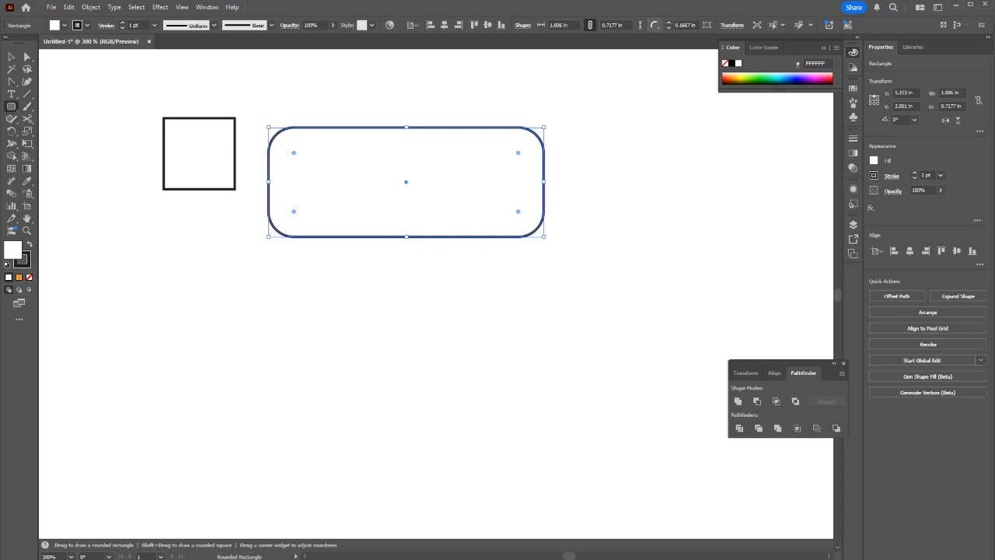
{"action": "left_click", "coordinate": [669, 22]}
{"action": "left_click", "coordinate": [669, 23]}
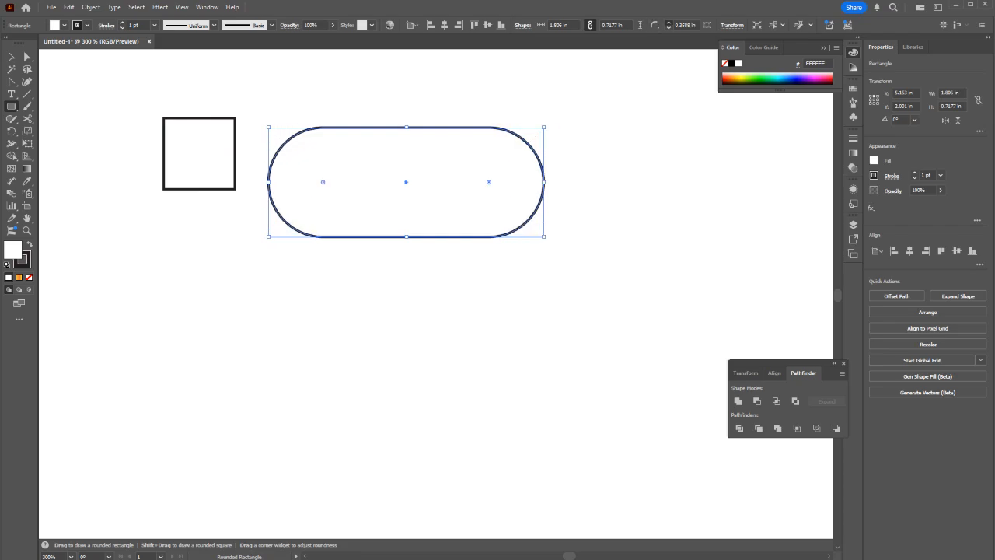
Step: Reduce the corner radius of the large rounded rectangle to 0.0425 in on all corners
{"action": "left_click", "coordinate": [668, 28]}
{"action": "left_click", "coordinate": [668, 28]}
{"action": "left_click", "coordinate": [668, 28]}
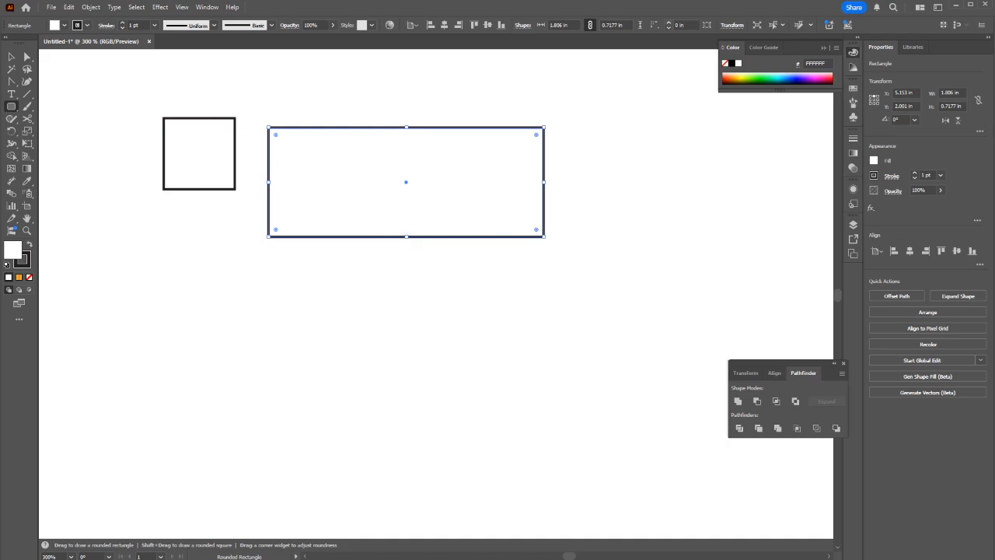
{"action": "left_click", "coordinate": [668, 23]}
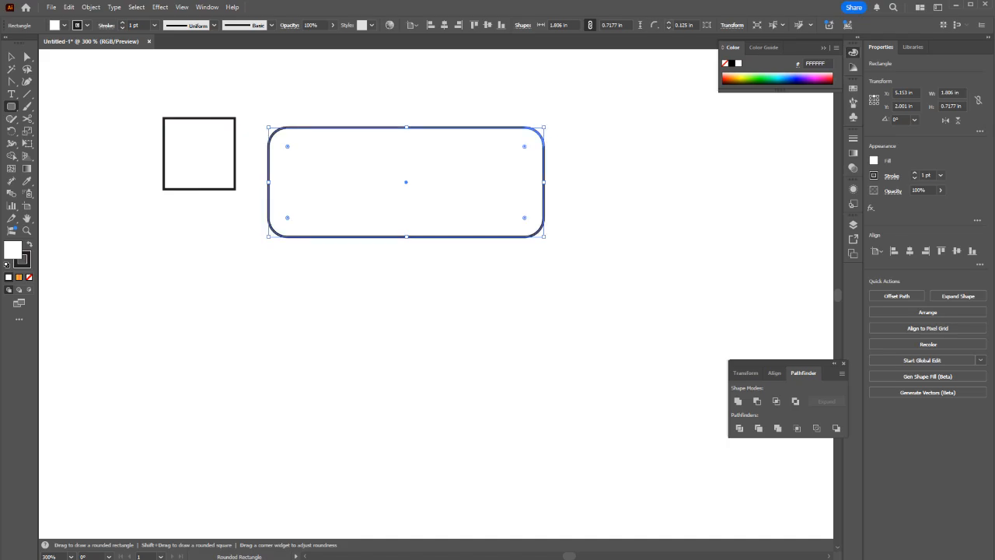
{"action": "left_click_drag", "start_coordinate": [524, 146], "coordinate": [537, 134]}
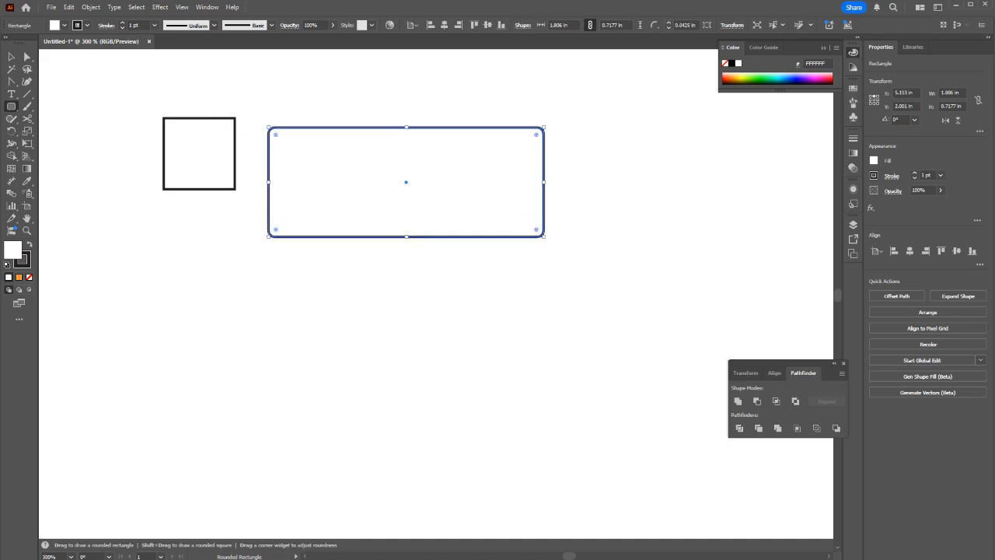
Step: Select the small square and slightly round all four of its corners
{"action": "key", "text": "a"}
{"action": "key", "text": "v"}
{"action": "left_click", "coordinate": [199, 154]}
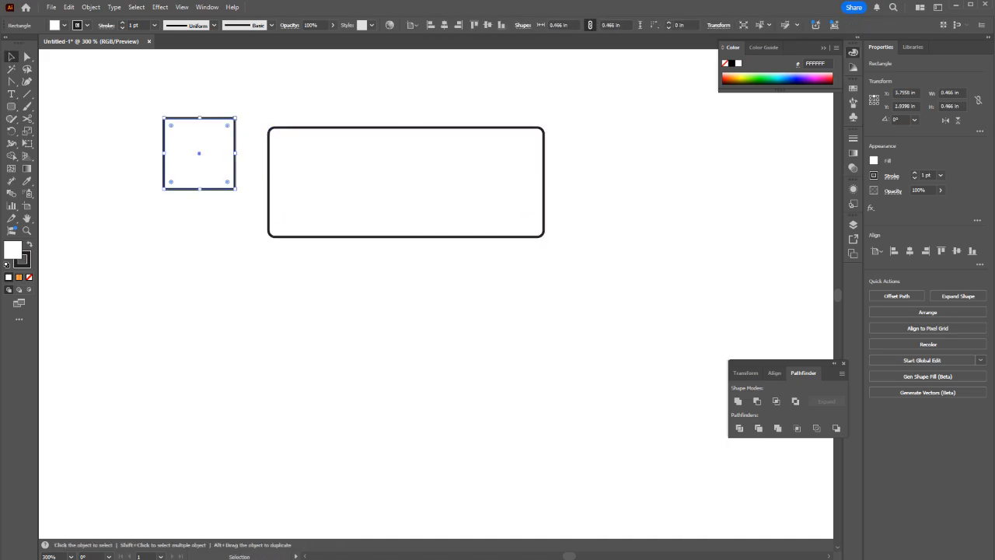
{"action": "mouse_move", "coordinate": [227, 126]}
{"action": "left_mouse_down"}
{"action": "mouse_move", "coordinate": [219, 133]}
{"action": "mouse_move", "coordinate": [227, 124]}
{"action": "left_mouse_up"}
Step: Draw a closed, irregular five-sided shape below the small square with the Pen tool
{"action": "key", "text": "p"}
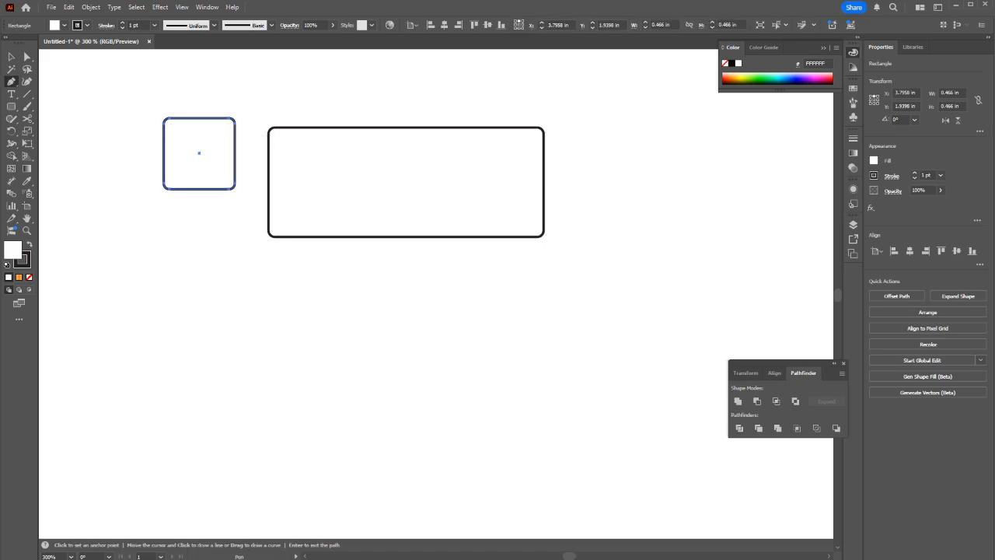
{"action": "left_click", "coordinate": [83, 233]}
{"action": "left_click", "coordinate": [188, 226]}
{"action": "left_click", "coordinate": [212, 291]}
{"action": "left_click", "coordinate": [147, 319]}
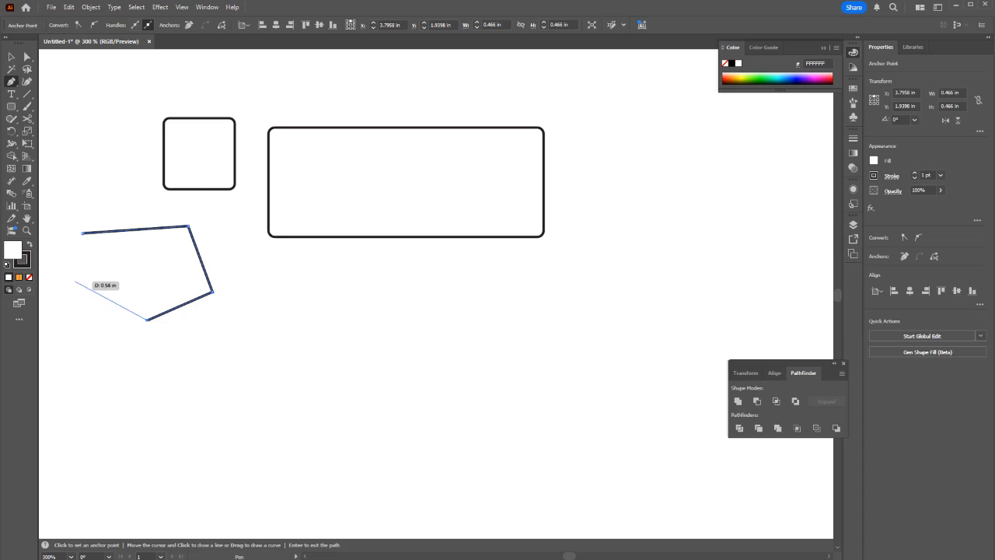
{"action": "left_click", "coordinate": [60, 282]}
{"action": "left_click", "coordinate": [82, 232]}
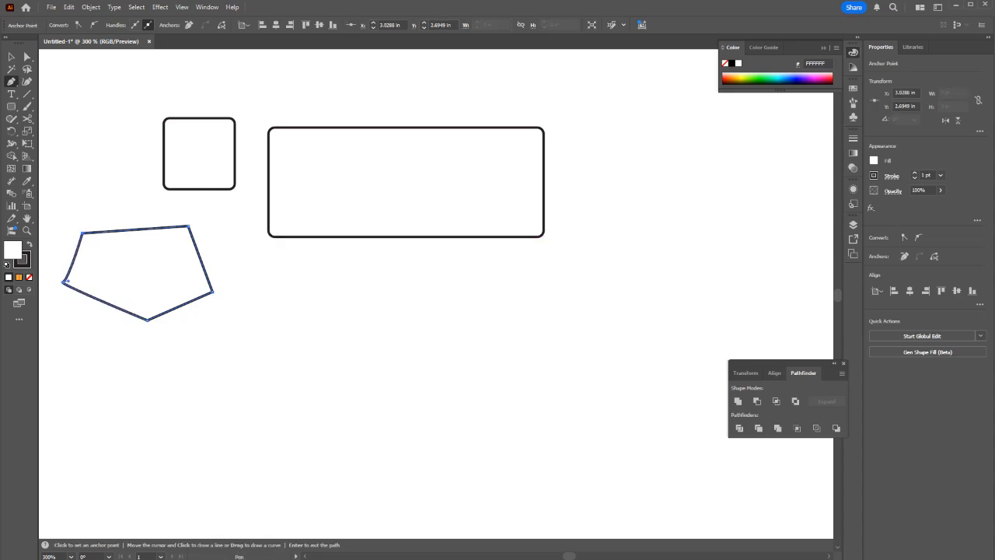
Step: Round only the bottom corner of the irregular five-sided shape using direct selection
{"action": "key", "text": "a"}
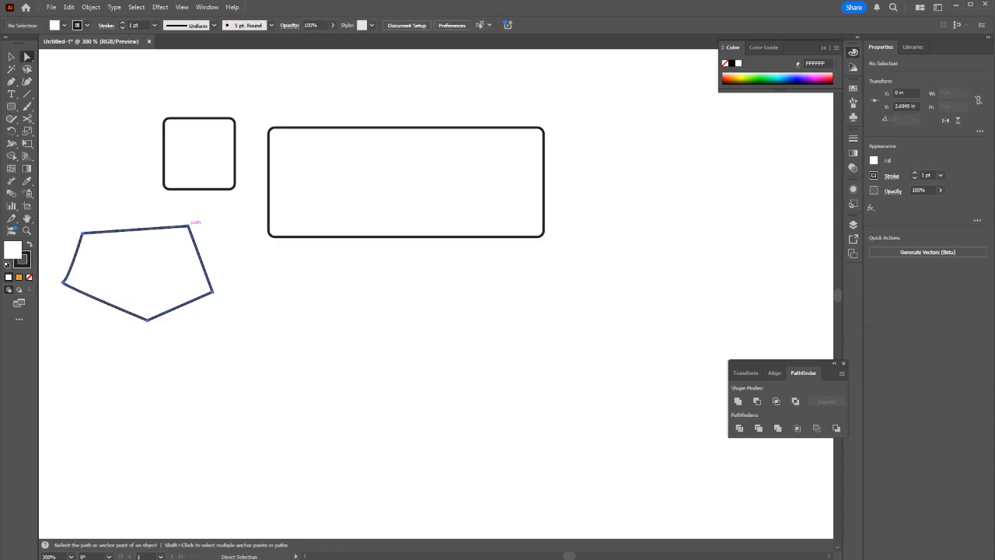
{"action": "left_click", "coordinate": [188, 226]}
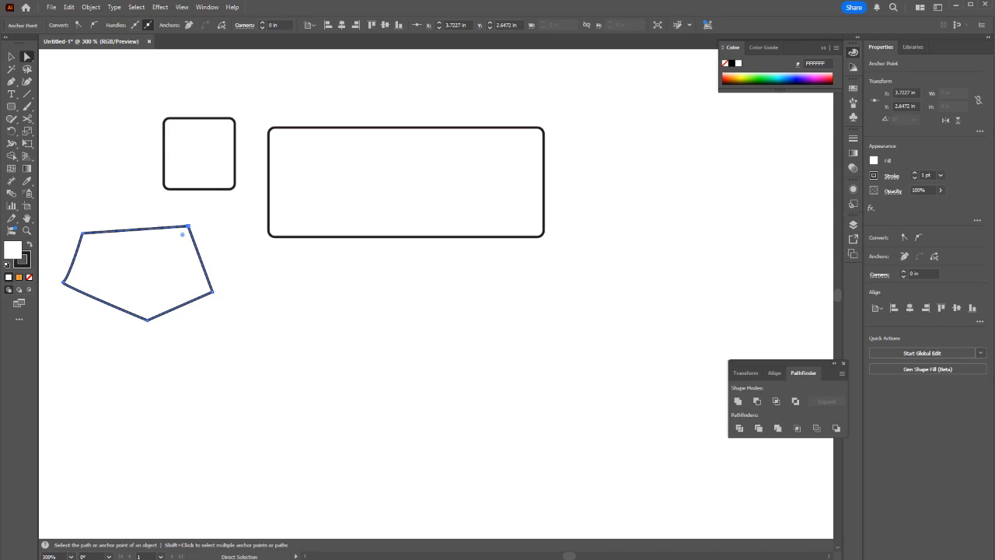
{"action": "left_click", "coordinate": [62, 282]}
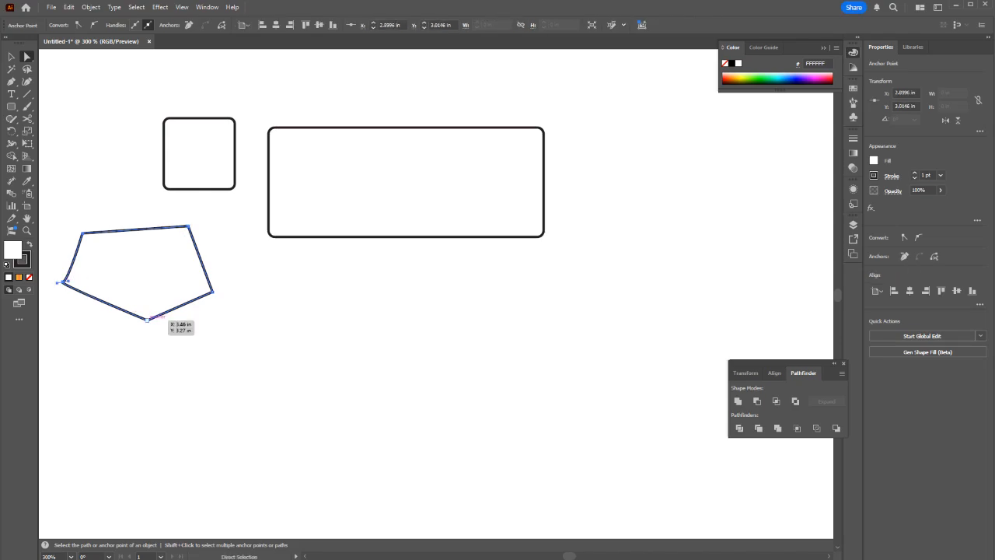
{"action": "left_click", "coordinate": [148, 319]}
{"action": "left_click_drag", "start_coordinate": [147, 309], "coordinate": [147, 279]}
Step: Select both right-hand anchor points of the five-sided shape, round their corners together, and deselect
{"action": "left_click", "coordinate": [212, 291]}
{"action": "left_click", "coordinate": [188, 226], "text": "shift"}
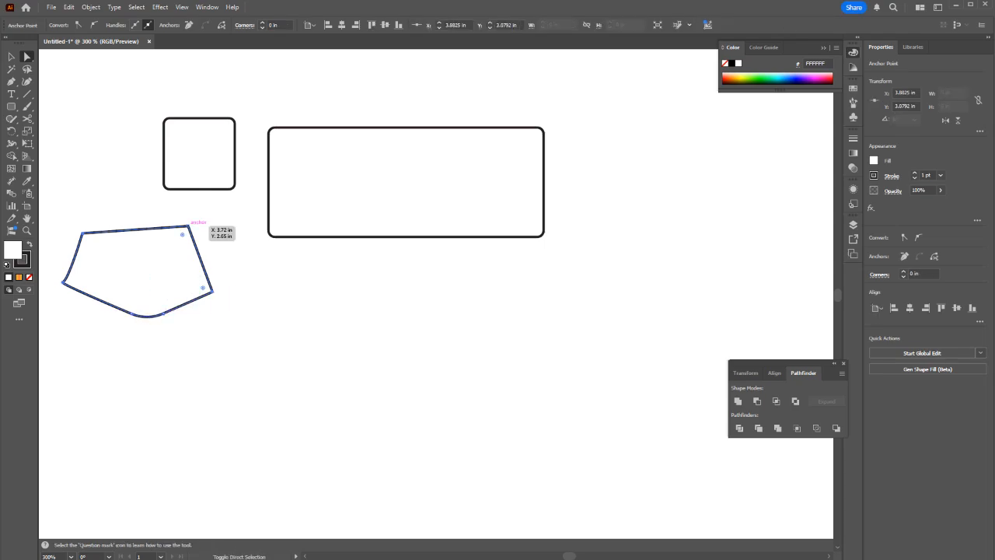
{"action": "left_click_drag", "start_coordinate": [182, 235], "coordinate": [172, 249]}
{"action": "left_click", "coordinate": [242, 289]}
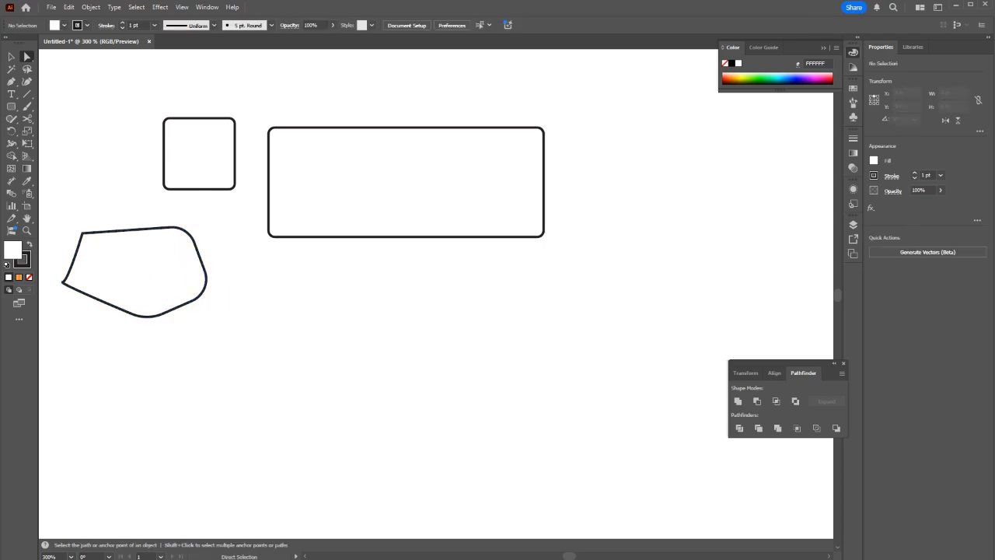
Step: Round the large rectangle's bottom-left corner to about 0.54 in and its top-right corner to about 0.087 in, and deselect
{"action": "left_click", "coordinate": [269, 232]}
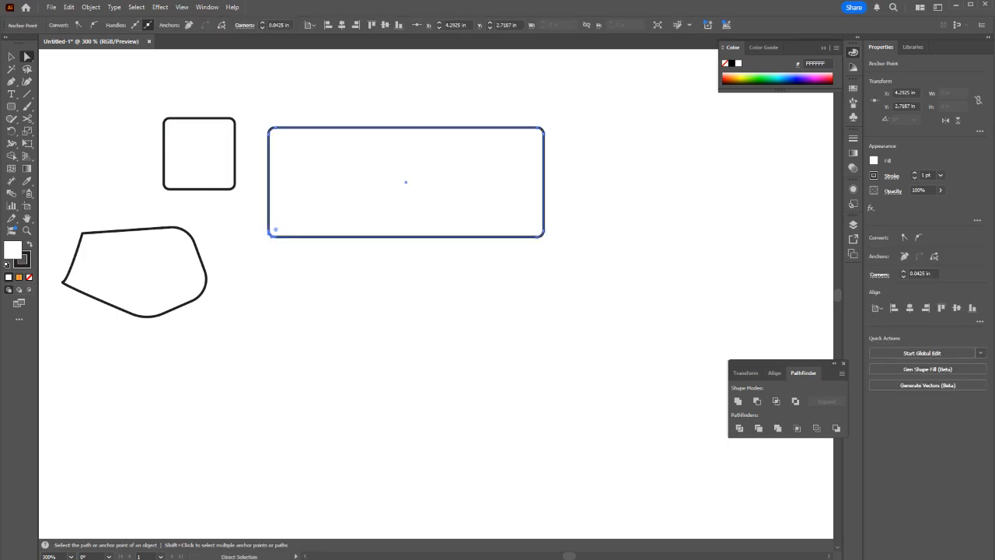
{"action": "left_click_drag", "start_coordinate": [275, 229], "coordinate": [351, 154]}
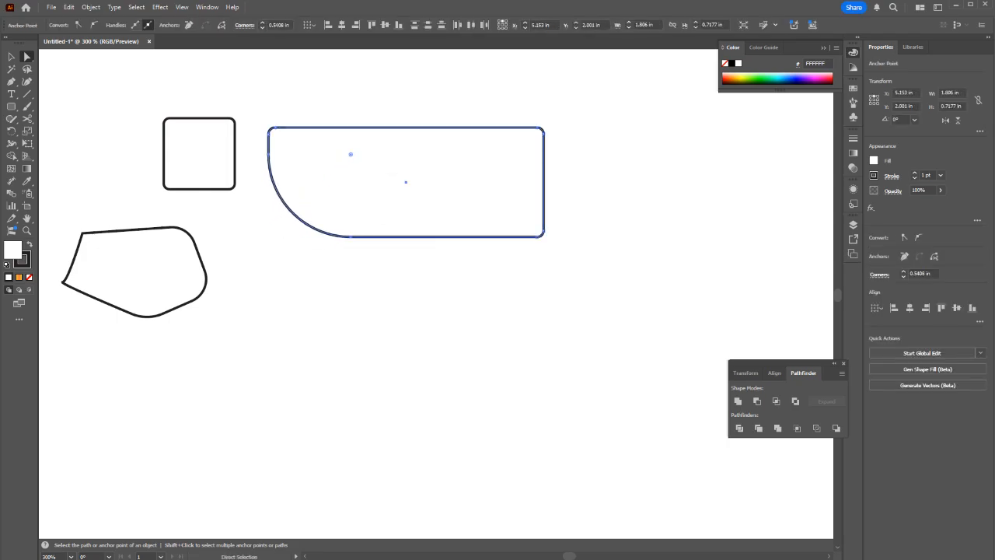
{"action": "left_click", "coordinate": [544, 133]}
{"action": "left_click_drag", "start_coordinate": [536, 136], "coordinate": [531, 140]}
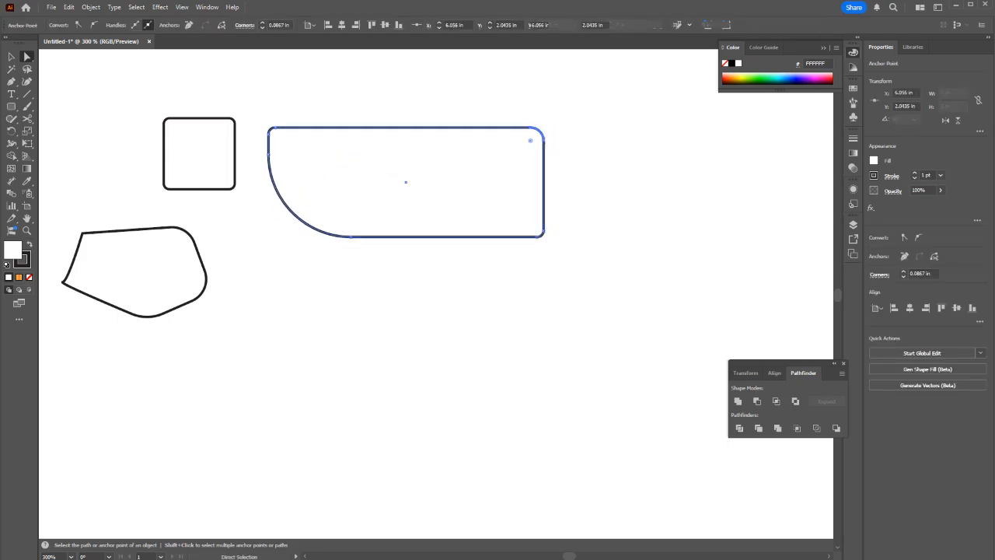
{"action": "left_click", "coordinate": [579, 167]}
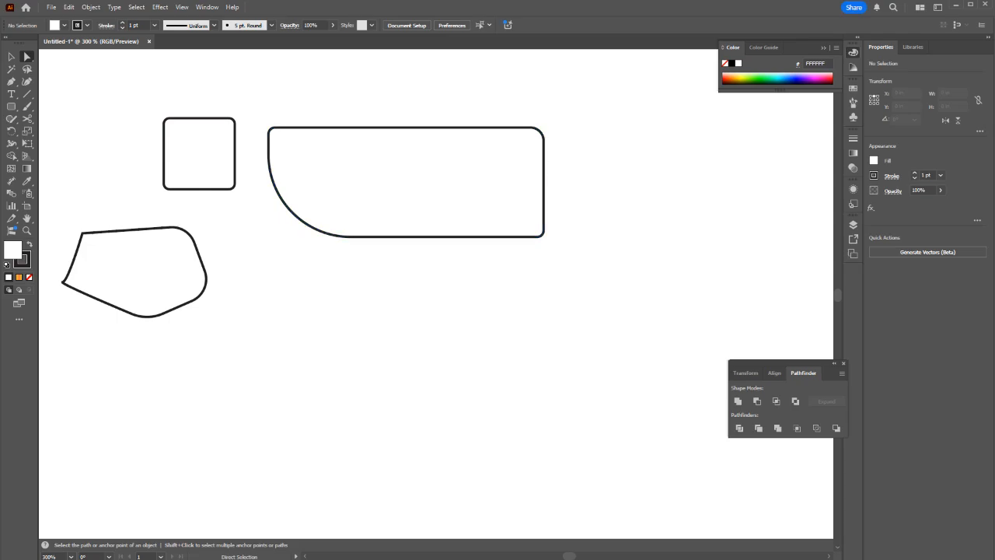
Step: Draw an ellipse about 0.82 x 0.30 in below the large rectangle and a circle about 0.76 in wide beside it
{"action": "left_click", "coordinate": [11, 106]}
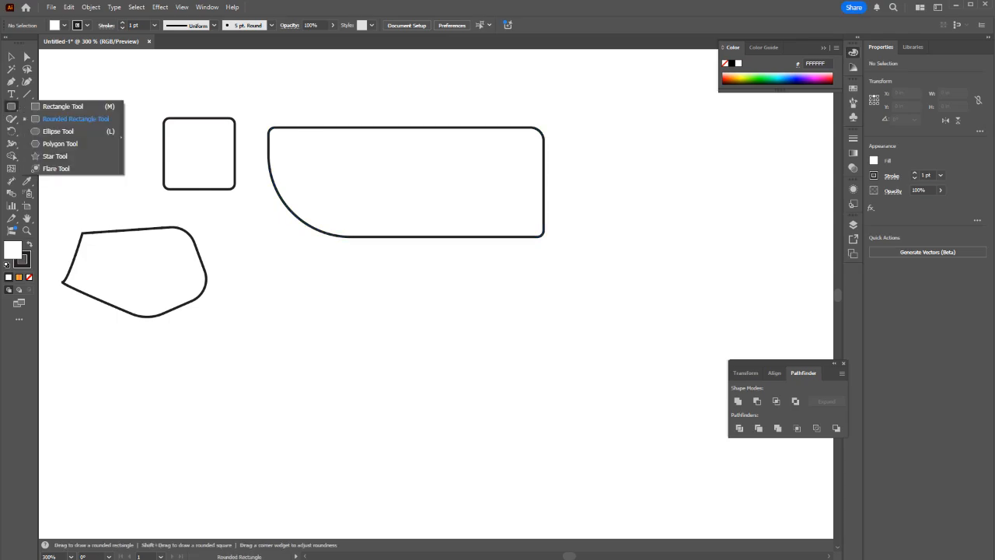
{"action": "left_click", "coordinate": [58, 131]}
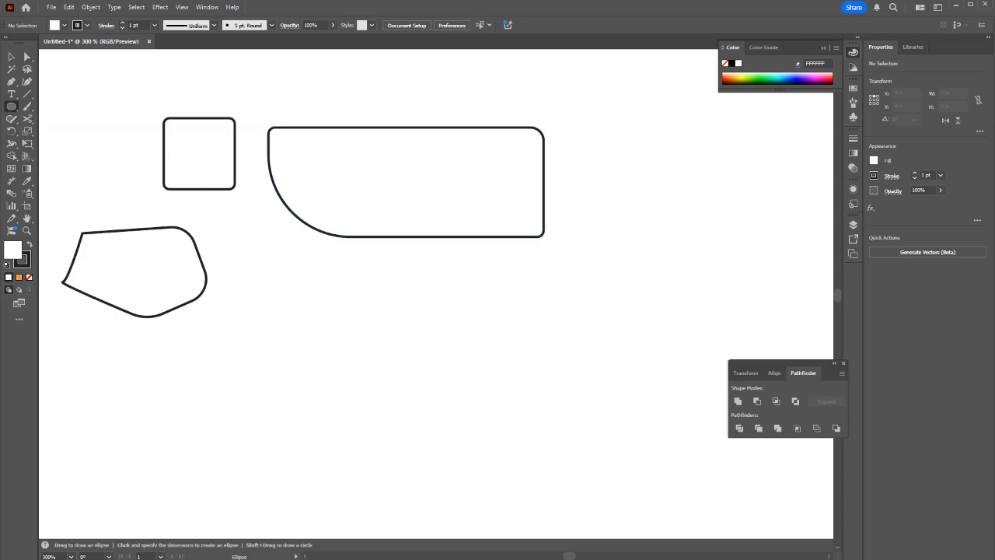
{"action": "left_click_drag", "start_coordinate": [354, 311], "coordinate": [480, 358]}
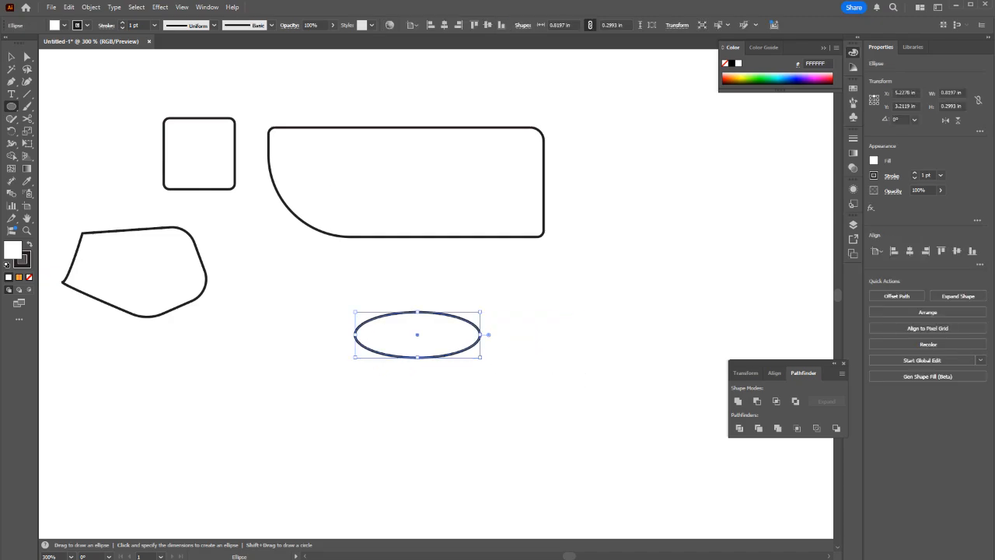
{"action": "left_click_drag", "start_coordinate": [521, 281], "coordinate": [639, 398], "text": "shift"}
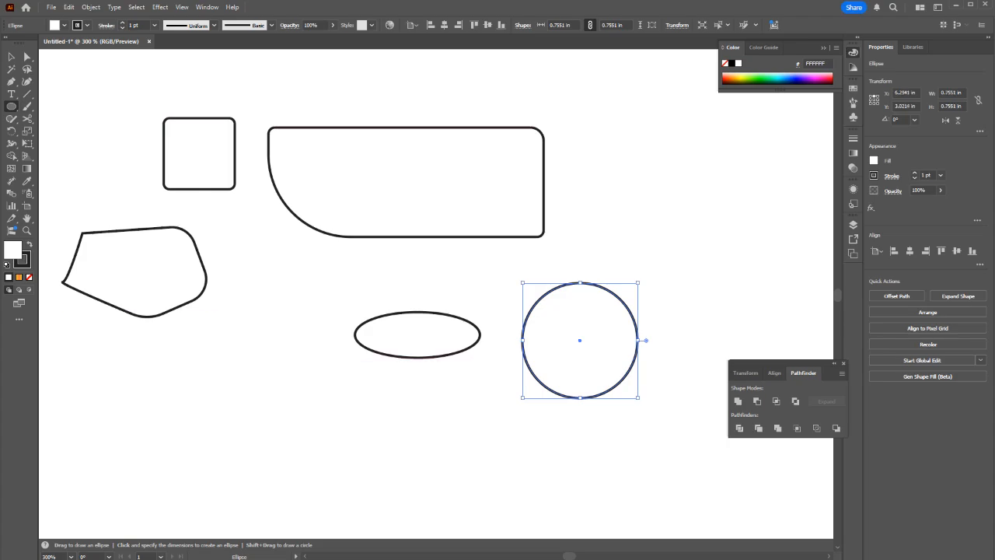
Step: Draw an upright pentagon about 0.59 x 0.56 in below the irregular shape with the Polygon tool
{"action": "left_click_drag", "start_coordinate": [11, 105], "coordinate": [35, 144]}
{"action": "left_click_drag", "start_coordinate": [254, 391], "coordinate": [311, 457]}
{"action": "key", "text": "Up"}
{"action": "key", "text": "Up"}
{"action": "key", "text": "Down"}
{"action": "key", "text": "Down"}
{"action": "key", "text": "Down"}
{"action": "left_click_drag", "start_coordinate": [297, 330], "coordinate": [254, 343]}
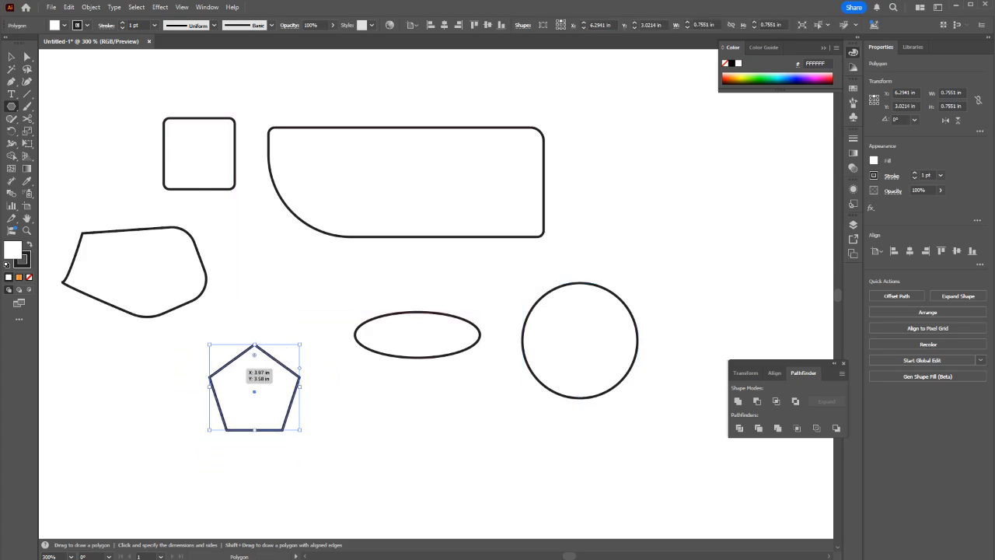
Step: Draw a thin-armed, tilted five-point star about 0.76 in wide overlapping the pentagon's right side, and deselect
{"action": "left_click_drag", "start_coordinate": [11, 105], "coordinate": [55, 155]}
{"action": "left_click_drag", "start_coordinate": [340, 410], "coordinate": [337, 322]}
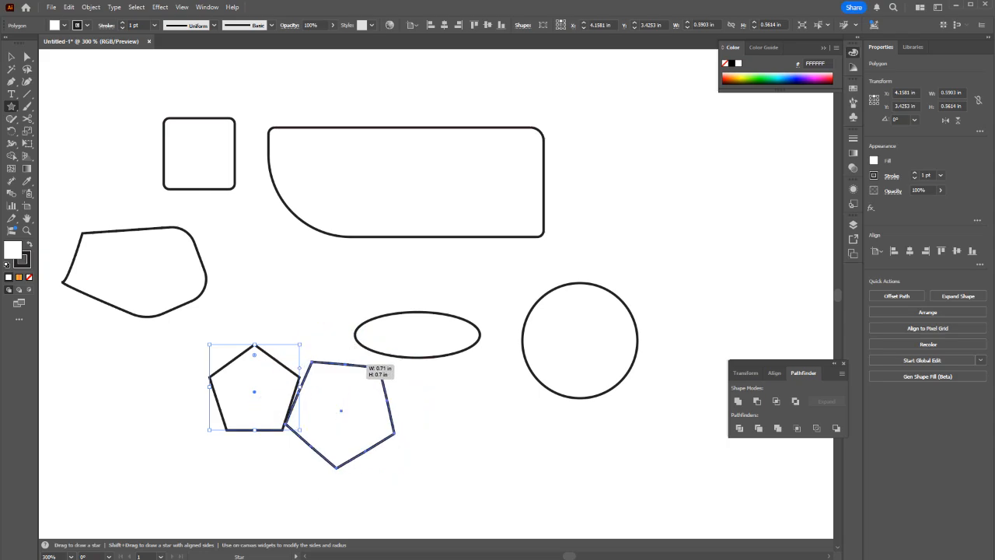
{"action": "left_click_drag", "start_coordinate": [362, 373], "coordinate": [363, 400]}
{"action": "key", "text": "v"}
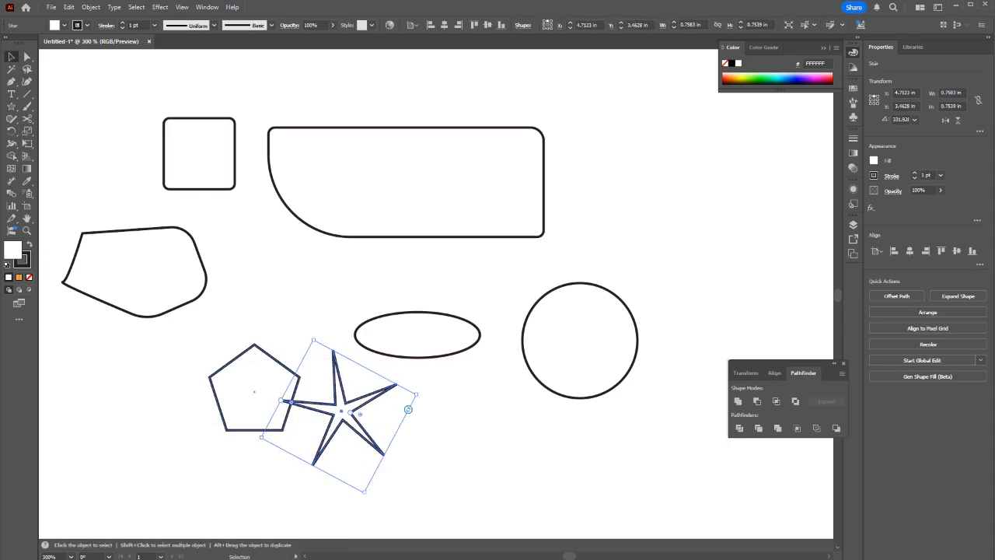
{"action": "key", "text": "ctrl+shift+a"}
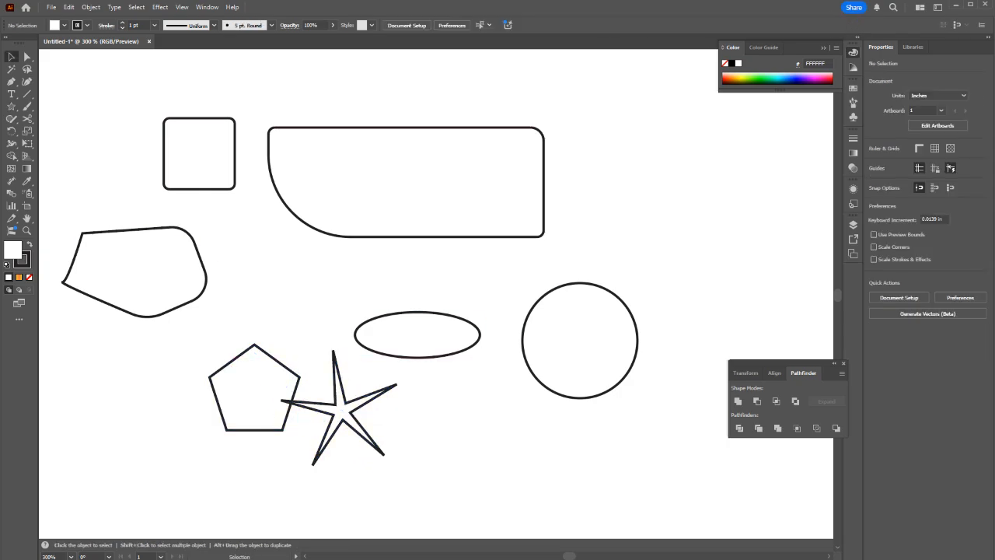
{"action": "left_click", "coordinate": [12, 106]}
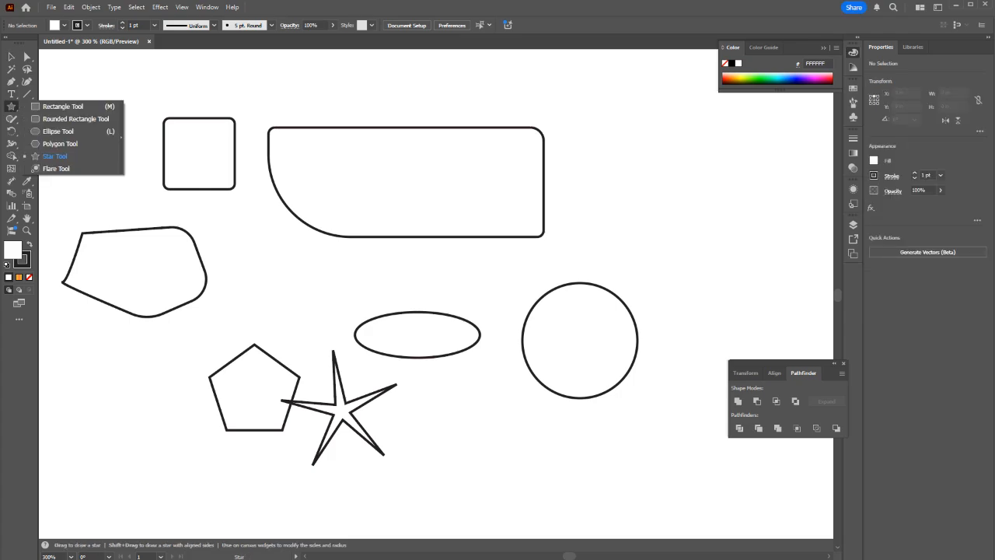
{"action": "left_click", "coordinate": [54, 156]}
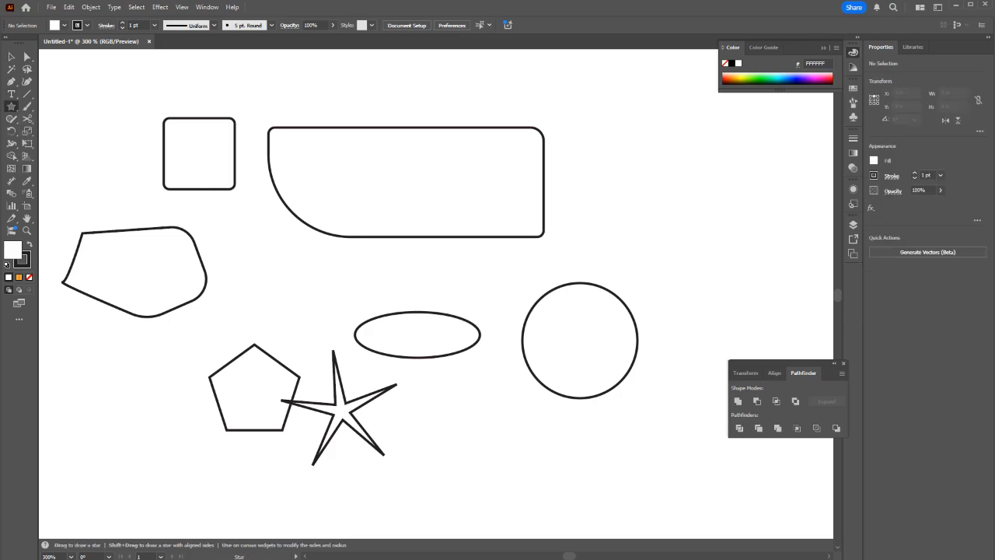
{"action": "left_click", "coordinate": [648, 271]}
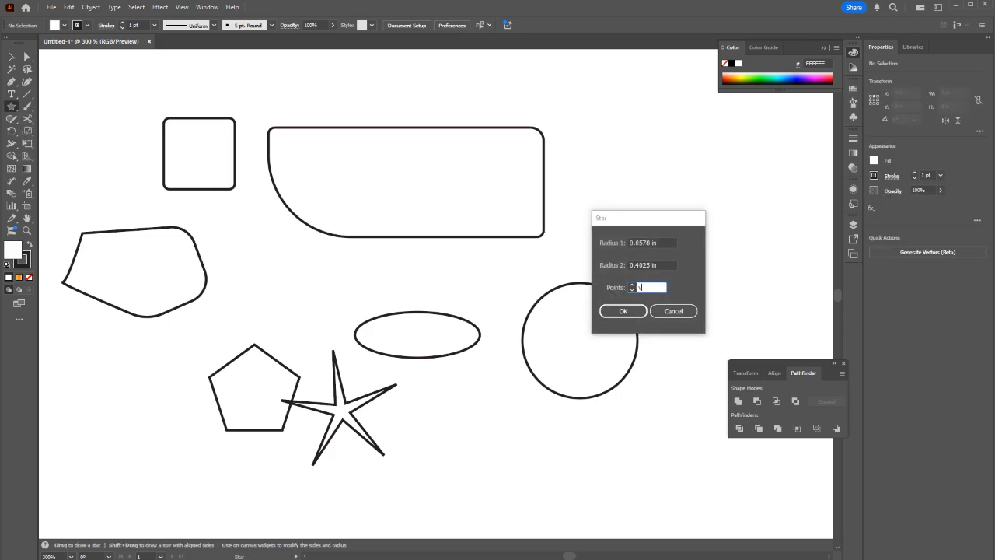
{"action": "left_click", "coordinate": [673, 311]}
Step: Select the large rounded rectangle and try rotating it around its center
{"action": "key", "text": "v"}
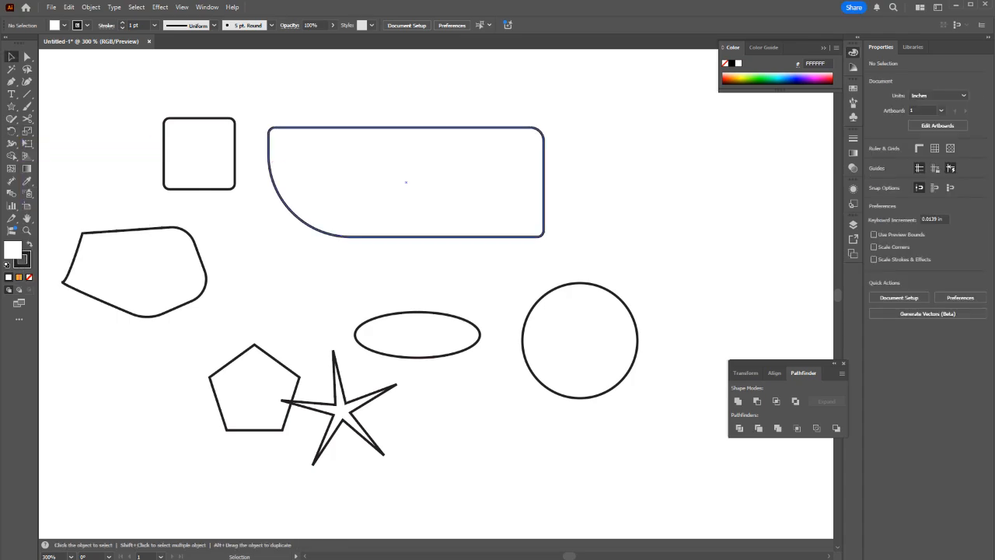
{"action": "left_click_drag", "start_coordinate": [304, 163], "coordinate": [526, 266]}
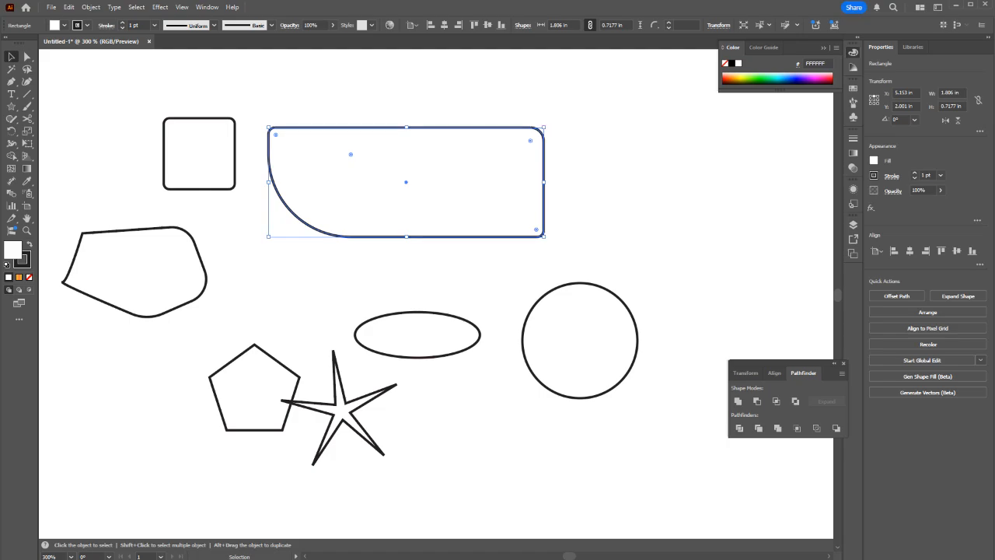
{"action": "left_click_drag", "start_coordinate": [549, 122], "coordinate": [363, 42]}
{"action": "key", "text": "ctrl+z"}
{"action": "left_click_drag", "start_coordinate": [549, 130], "coordinate": [551, 153]}
Step: Open the Smart Guides section of the preferences
{"action": "left_click", "coordinate": [51, 7]}
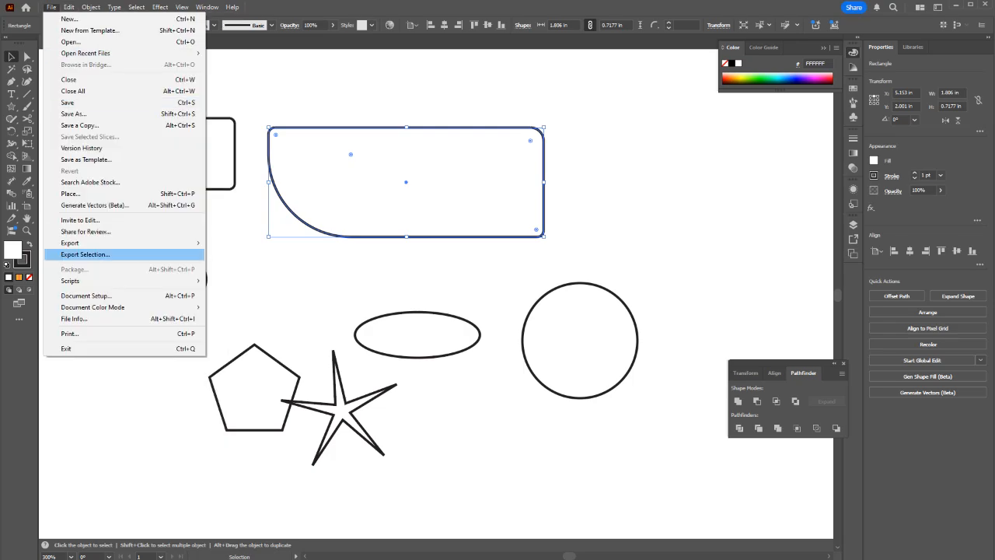
{"action": "mouse_move", "coordinate": [69, 7]}
{"action": "mouse_move", "coordinate": [94, 336]}
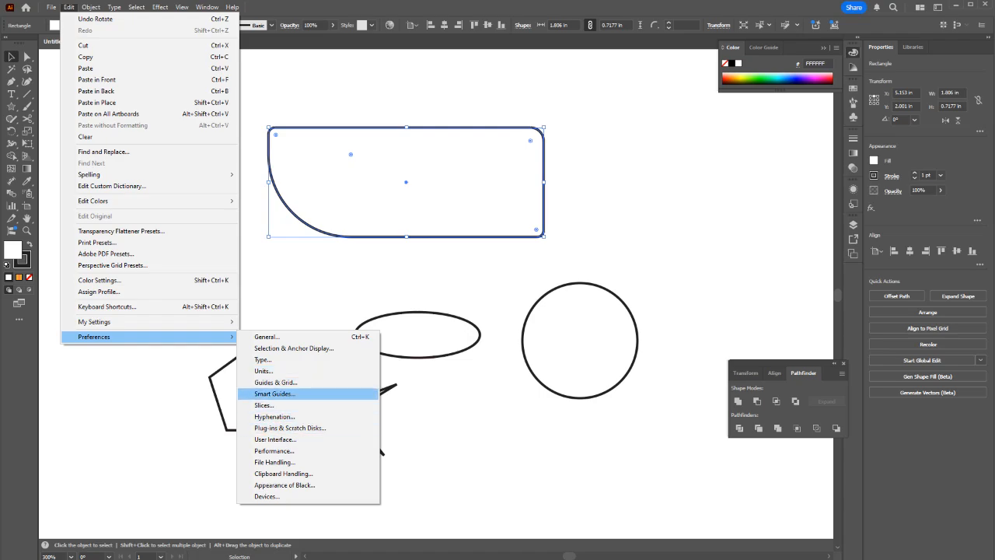
{"action": "left_click", "coordinate": [276, 382]}
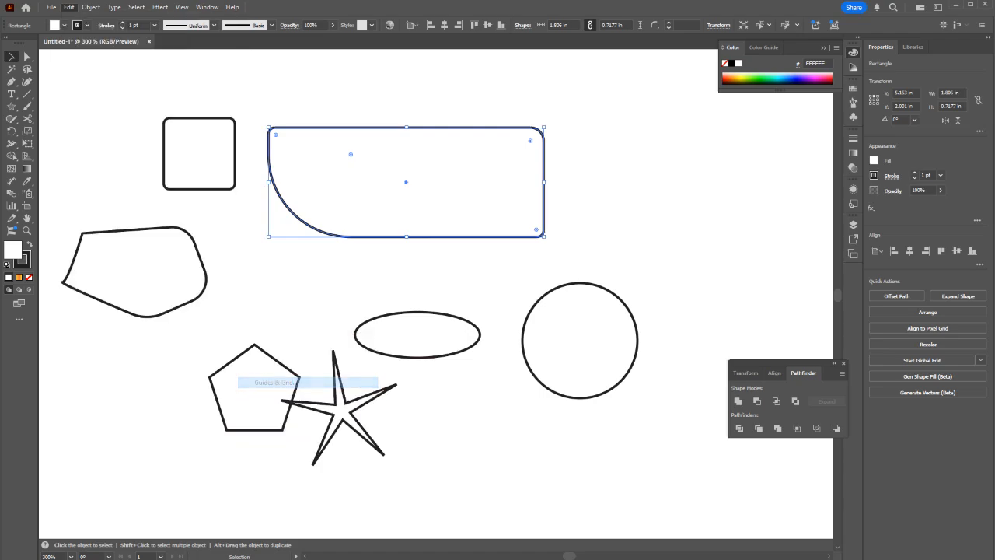
{"action": "left_click", "coordinate": [479, 166]}
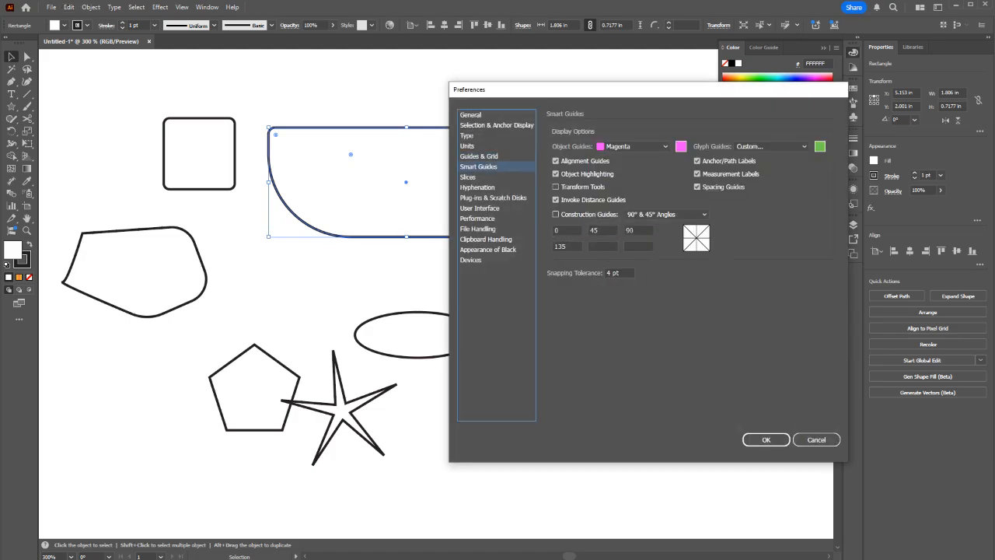
Step: Try toggling construction guides and the 90° & 15° and 60° & Horizontal angle presets, and return to 90° & 45° Angles
{"action": "left_click", "coordinate": [555, 213]}
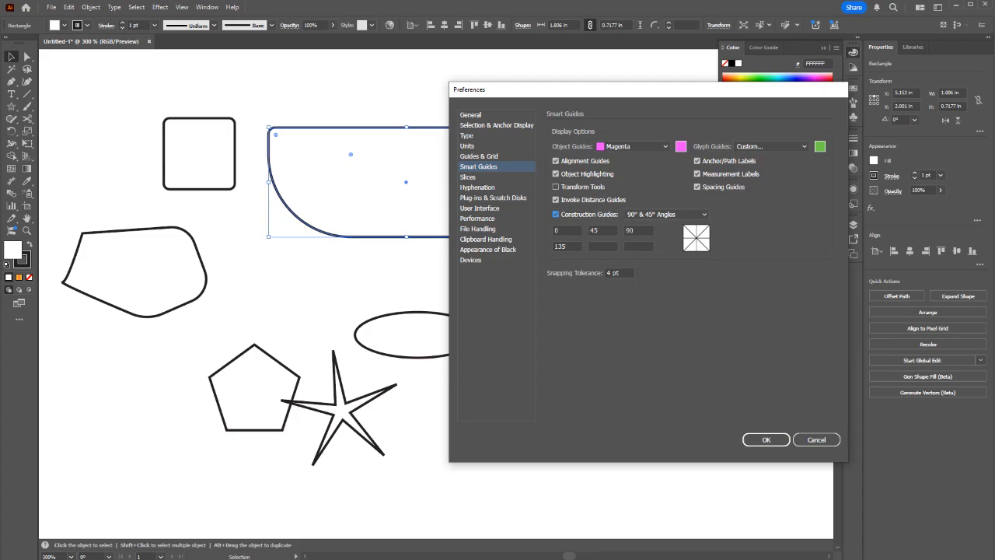
{"action": "left_click", "coordinate": [555, 214]}
{"action": "left_click", "coordinate": [667, 215]}
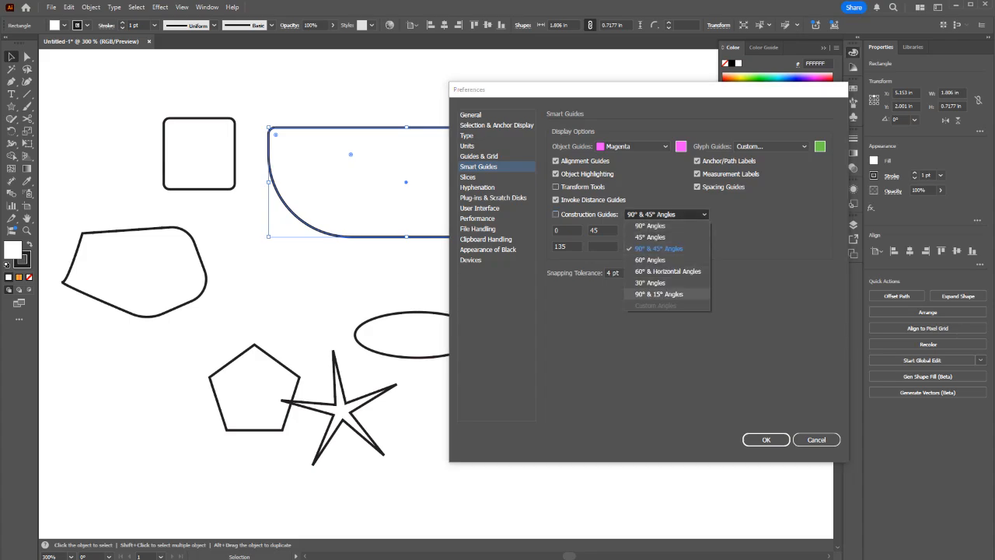
{"action": "left_click", "coordinate": [659, 294]}
{"action": "left_click", "coordinate": [667, 214]}
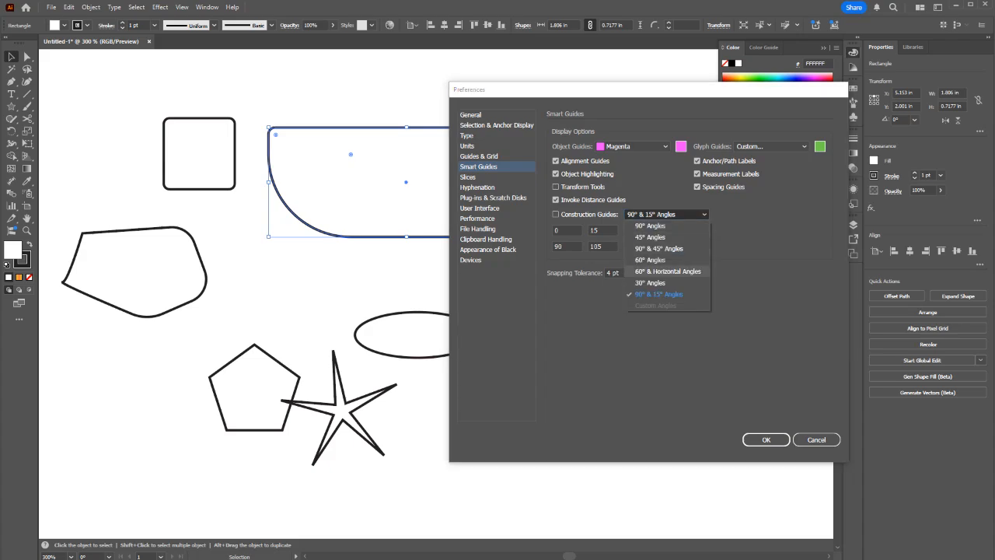
{"action": "left_click", "coordinate": [667, 271]}
{"action": "left_click", "coordinate": [667, 214]}
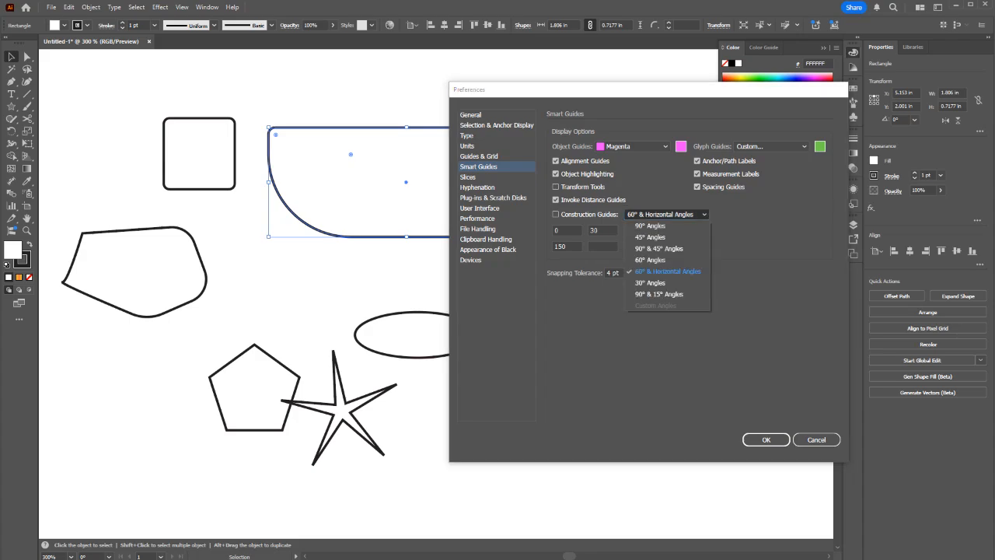
{"action": "left_click", "coordinate": [659, 248]}
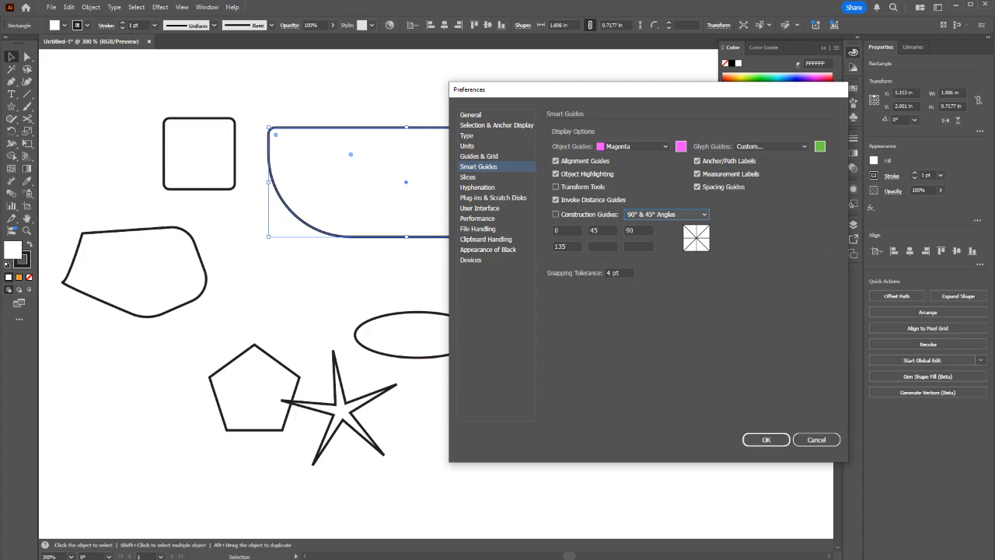
Step: Look through the Units, Type, and Guides & Grid preferences, and return to the Smart Guides section
{"action": "left_click", "coordinate": [467, 146]}
{"action": "left_click", "coordinate": [466, 135]}
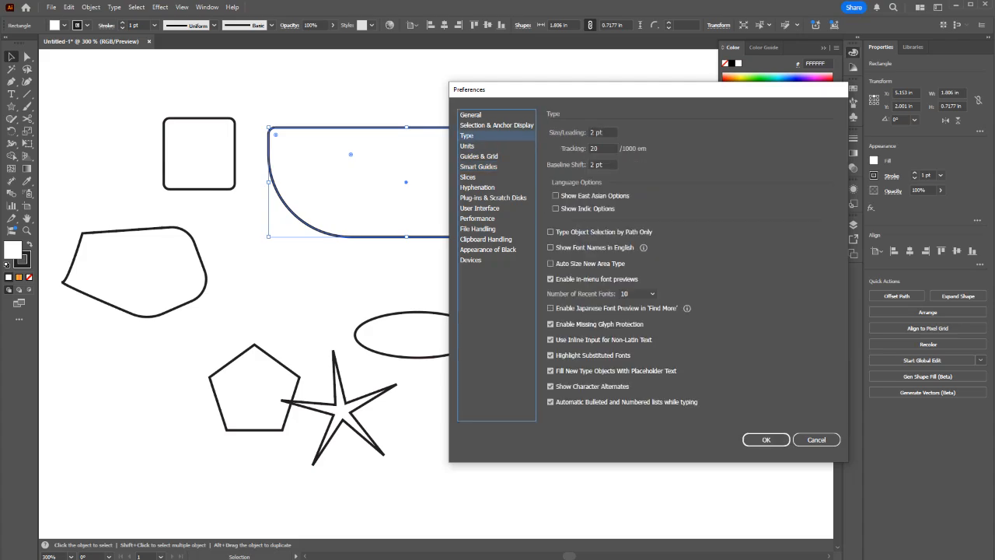
{"action": "key", "text": "Up"}
{"action": "left_click", "coordinate": [479, 156]}
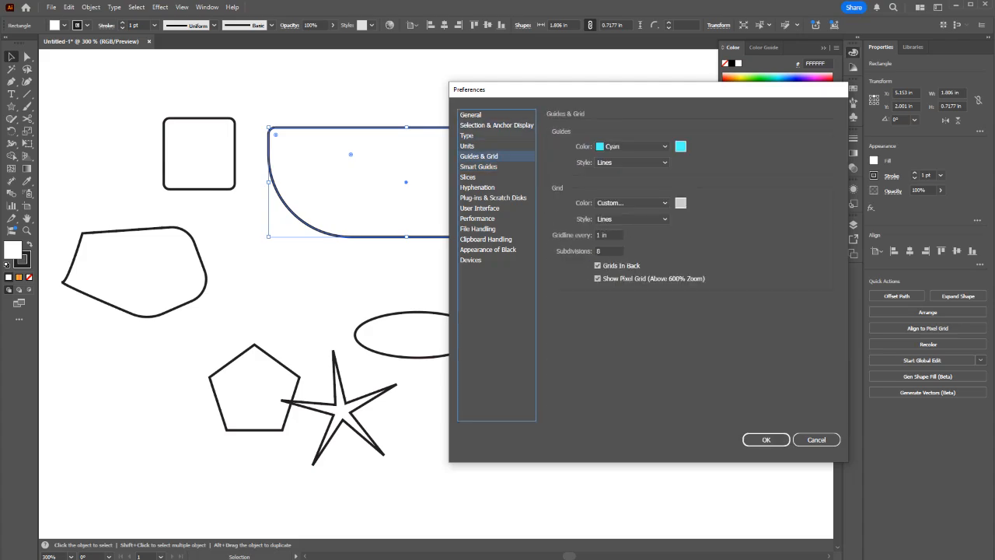
{"action": "left_click", "coordinate": [479, 166]}
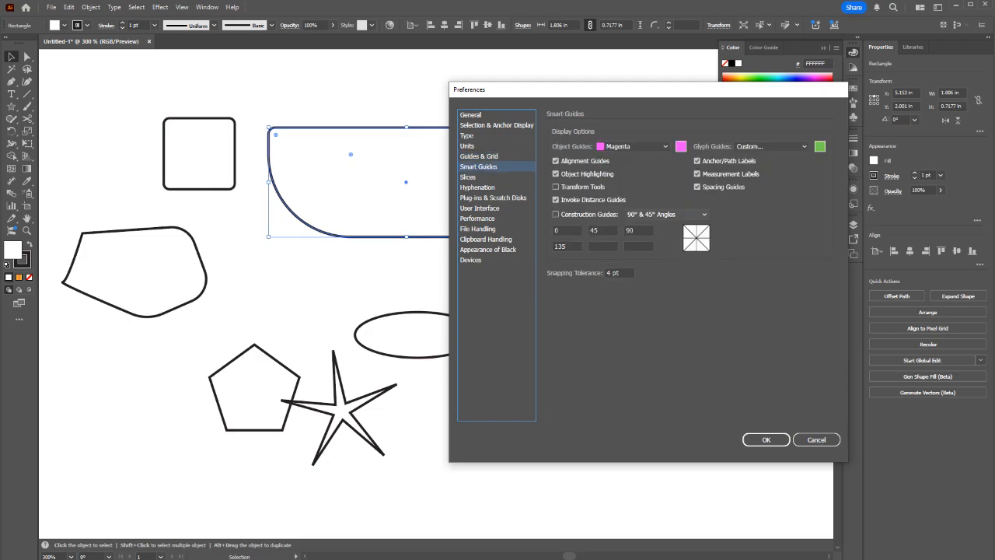
Step: Set the construction guide angles to the 30° Angles preset and accept the preferences
{"action": "left_click", "coordinate": [667, 214]}
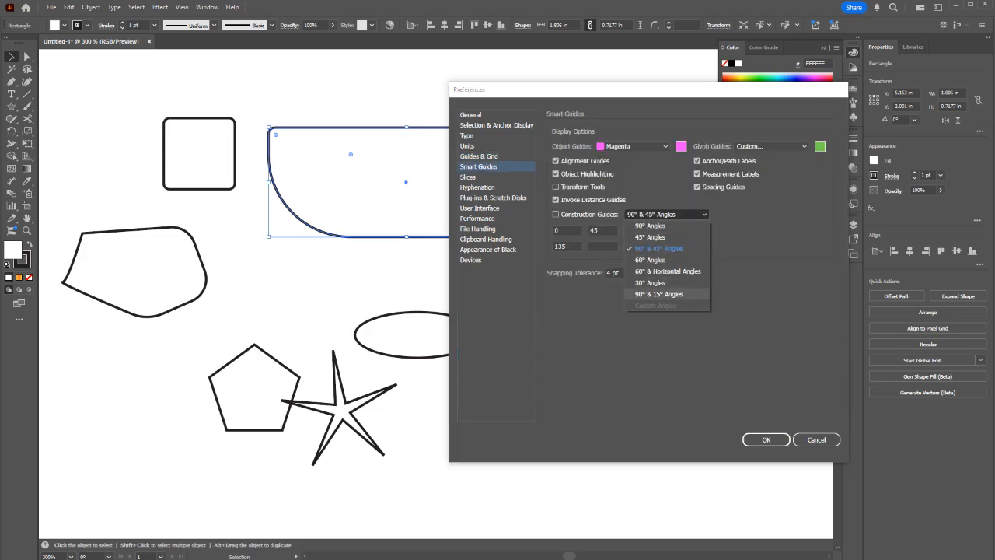
{"action": "left_click", "coordinate": [651, 282]}
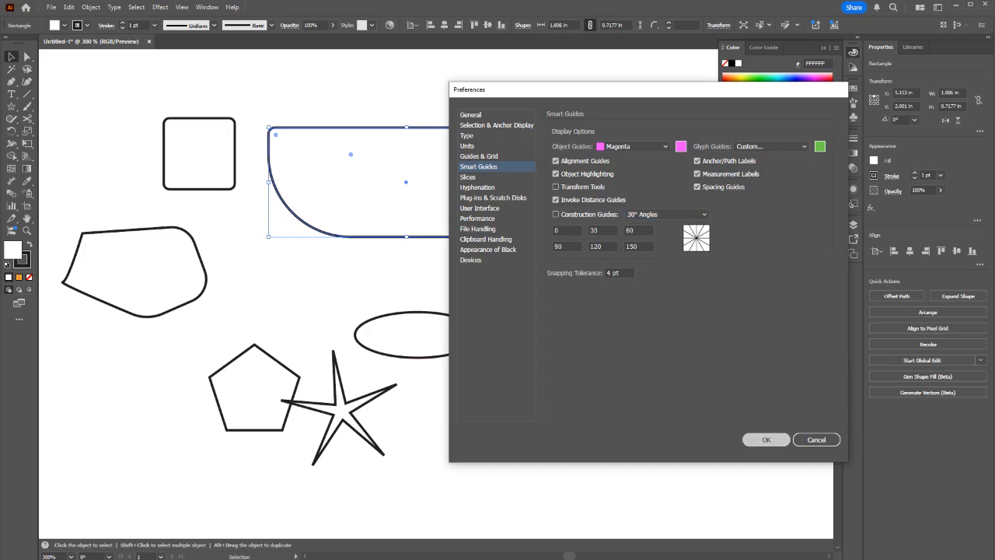
{"action": "left_click", "coordinate": [766, 439]}
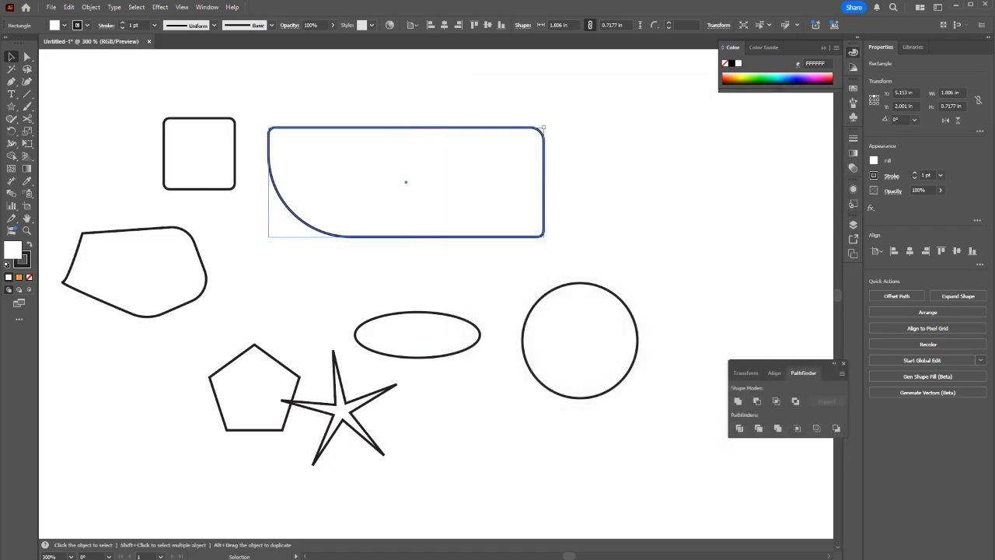
Step: Try rotating the large rounded rectangle from its upper-right corner, and deselect it
{"action": "mouse_move", "coordinate": [546, 125]}
{"action": "left_mouse_down"}
{"action": "mouse_move", "coordinate": [559, 237]}
{"action": "mouse_move", "coordinate": [545, 253]}
{"action": "mouse_move", "coordinate": [559, 108]}
{"action": "mouse_move", "coordinate": [352, 46]}
{"action": "mouse_move", "coordinate": [544, 123]}
{"action": "left_mouse_up"}
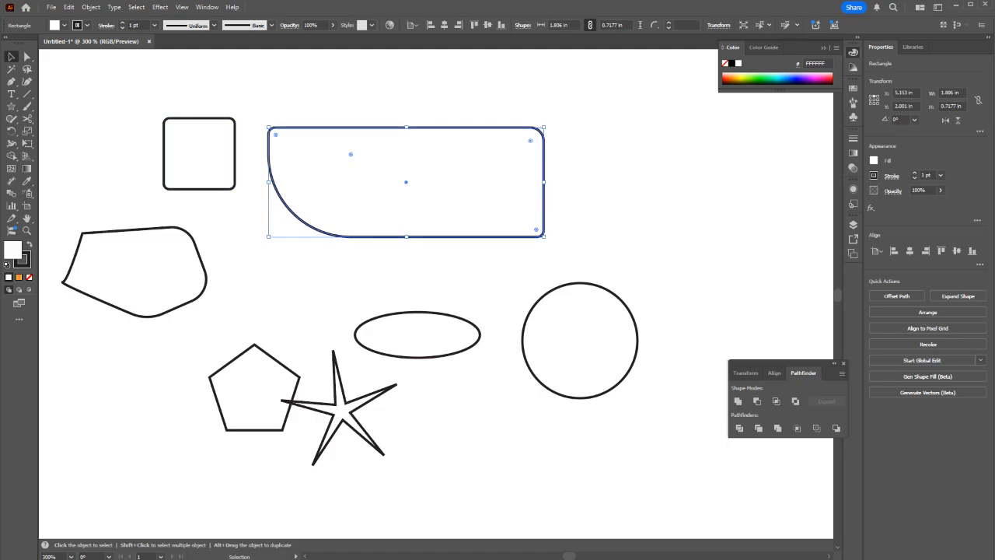
{"action": "key", "text": "ctrl+shift+a"}
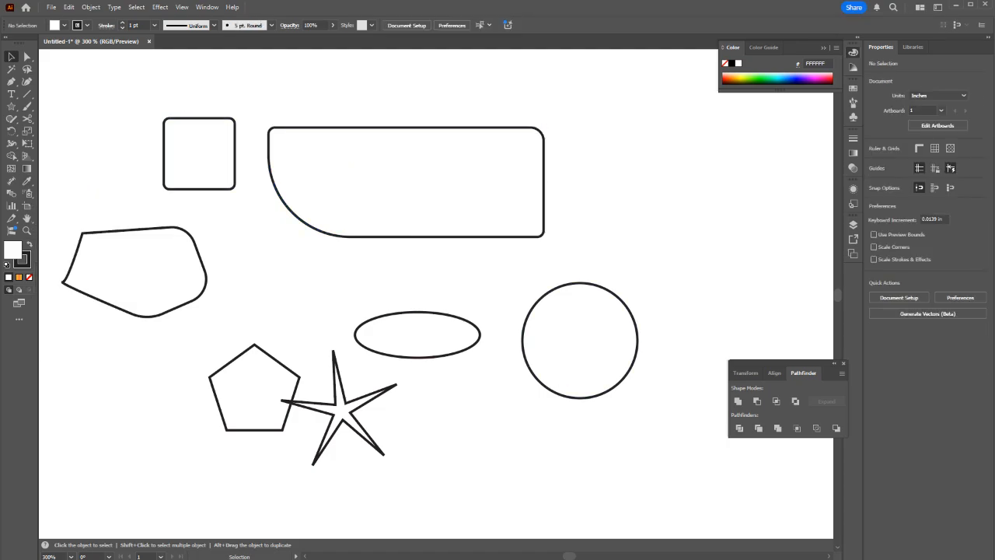
Step: Fill the circle with bright orange and copy its appearance to the large rounded rectangle with the Eyedropper tool
{"action": "left_click", "coordinate": [580, 340]}
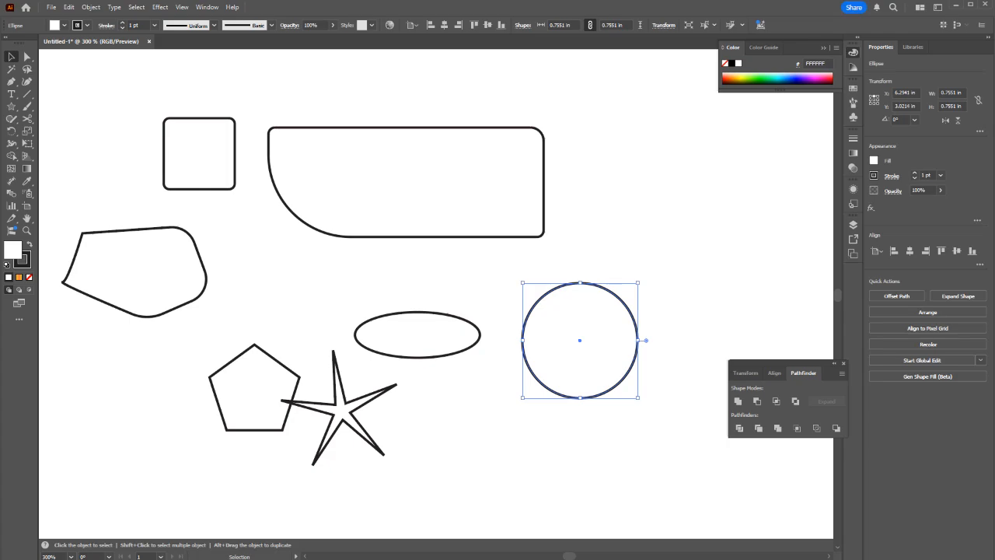
{"action": "left_click", "coordinate": [730, 78]}
{"action": "left_click", "coordinate": [467, 180]}
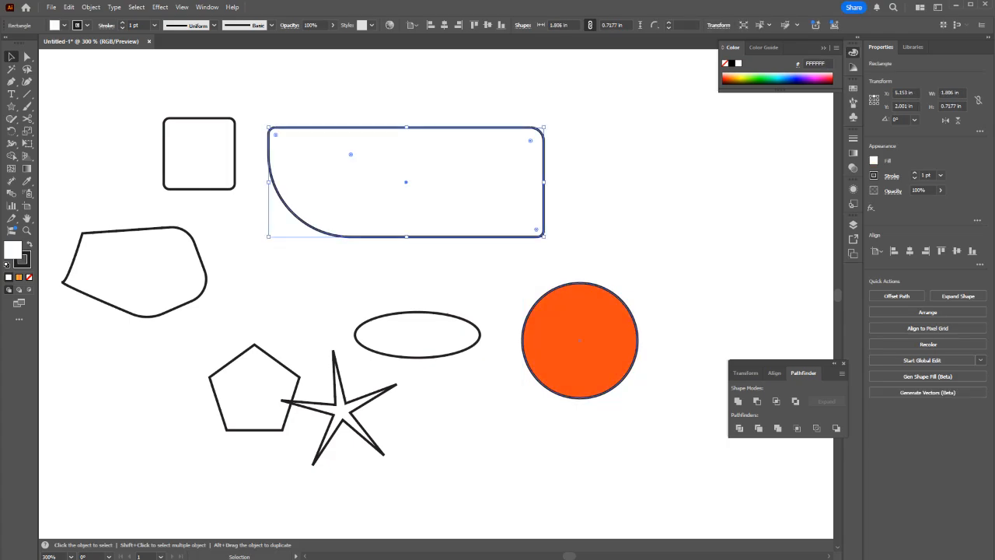
{"action": "key", "text": "i"}
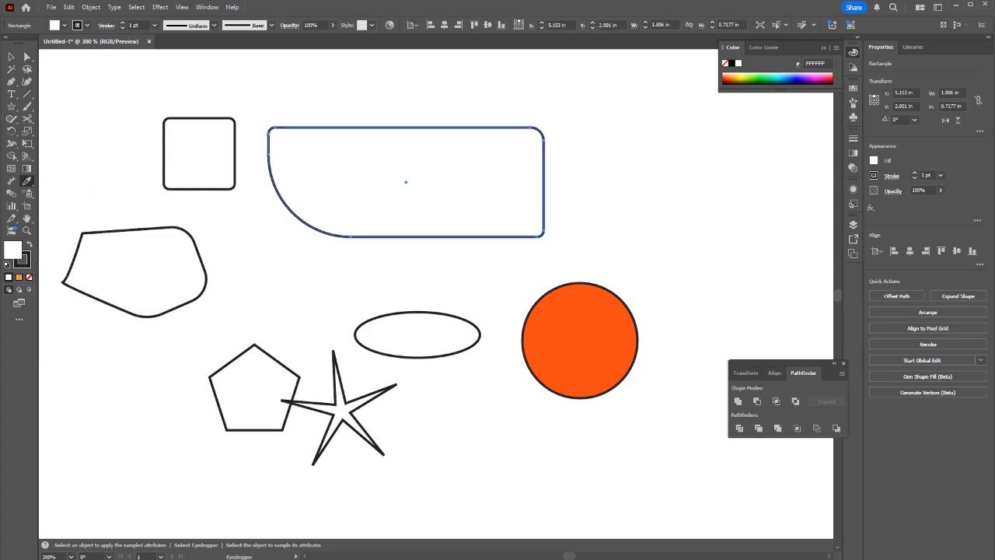
{"action": "left_click", "coordinate": [579, 339]}
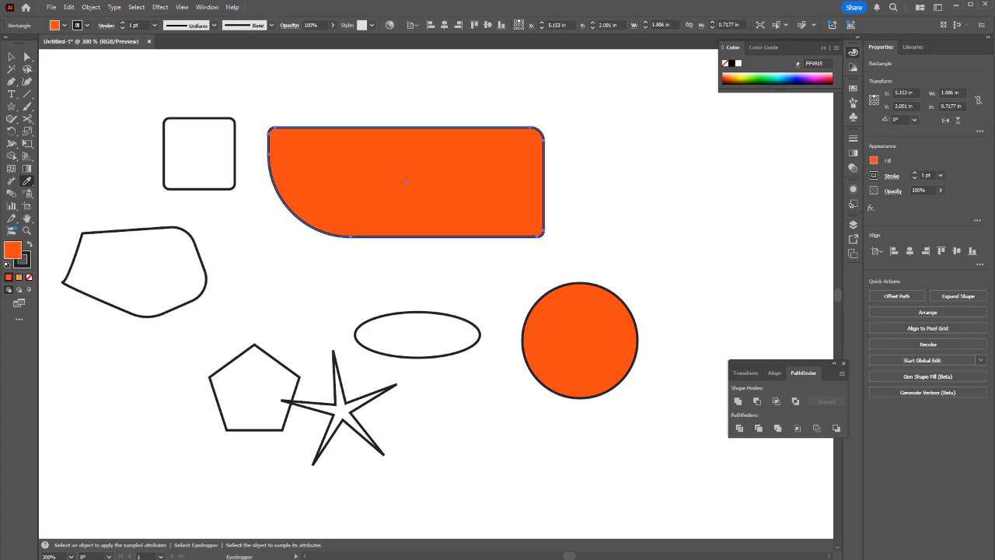
{"action": "key", "text": "v"}
Step: Increase the orange circle's stroke weight to 7 pt
{"action": "left_click", "coordinate": [579, 340]}
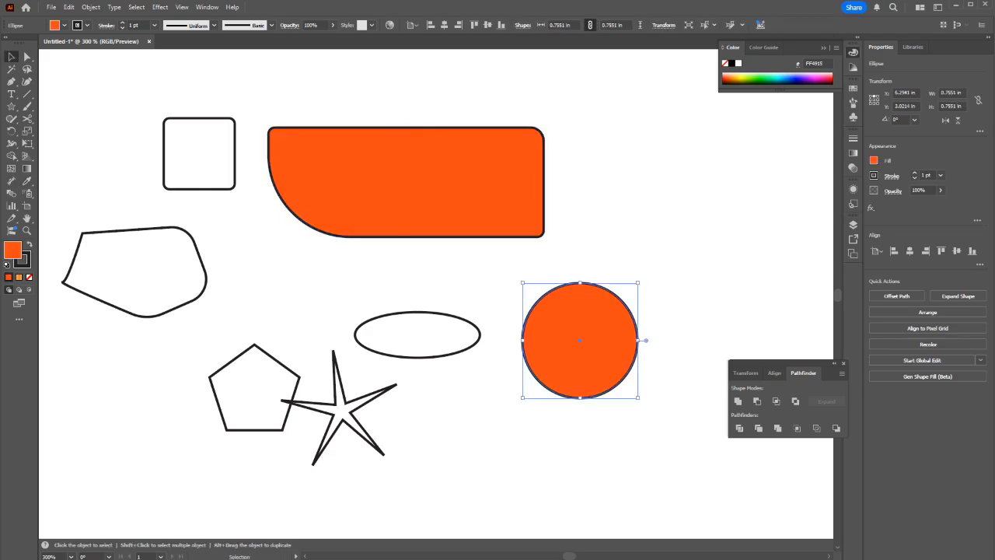
{"action": "left_click", "coordinate": [915, 173]}
{"action": "left_click", "coordinate": [915, 172]}
{"action": "left_click", "coordinate": [915, 172]}
{"action": "left_click", "coordinate": [915, 173]}
{"action": "left_click", "coordinate": [915, 173]}
{"action": "left_click", "coordinate": [915, 173]}
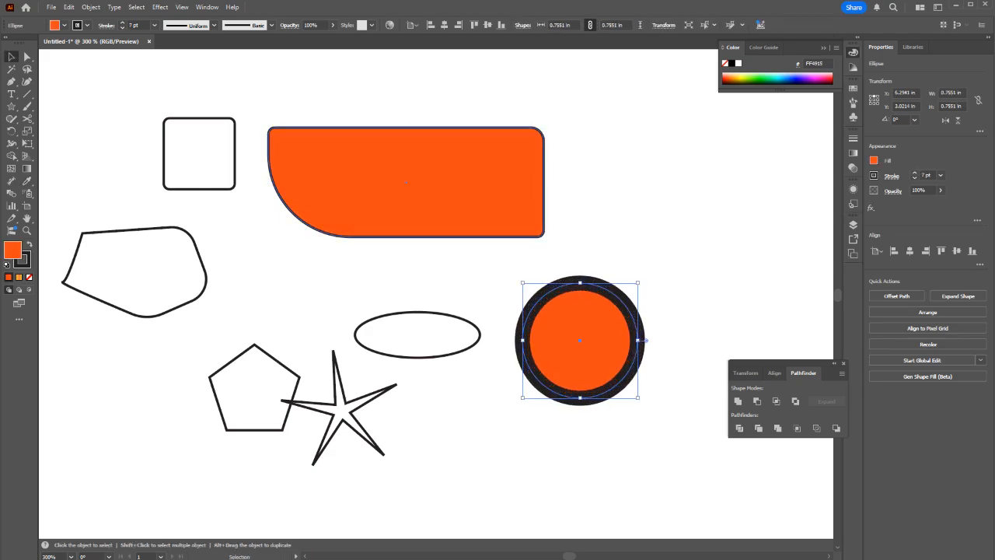
Step: Copy the circle's 7 pt black stroke to the large rounded rectangle with the Eyedropper tool, and deselect
{"action": "left_click", "coordinate": [493, 233]}
{"action": "key", "text": "i"}
{"action": "left_click", "coordinate": [528, 320]}
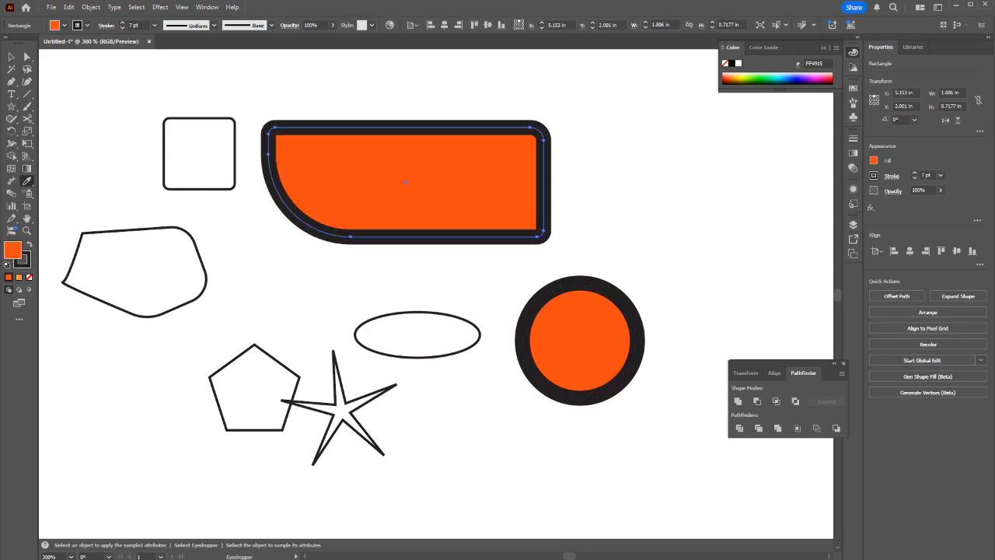
{"action": "key", "text": "v"}
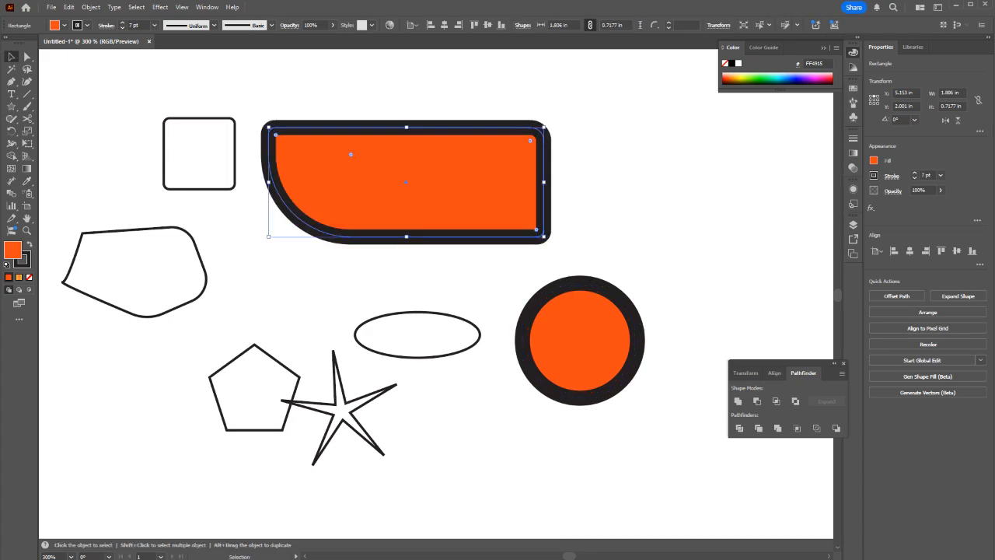
{"action": "left_click", "coordinate": [573, 249]}
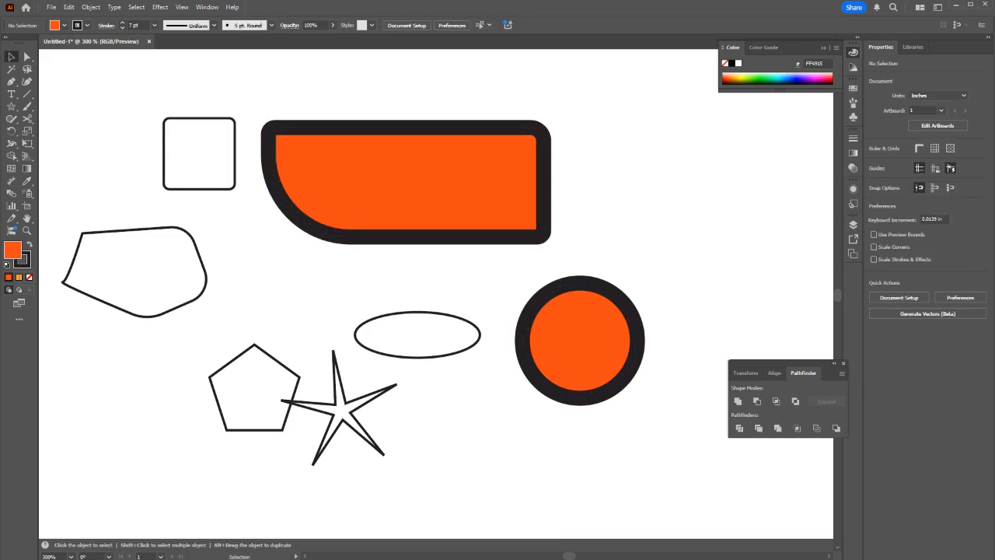
Step: Give the flat ellipse a cyan fill and a yellow stroke, and deselect it
{"action": "left_click", "coordinate": [418, 334]}
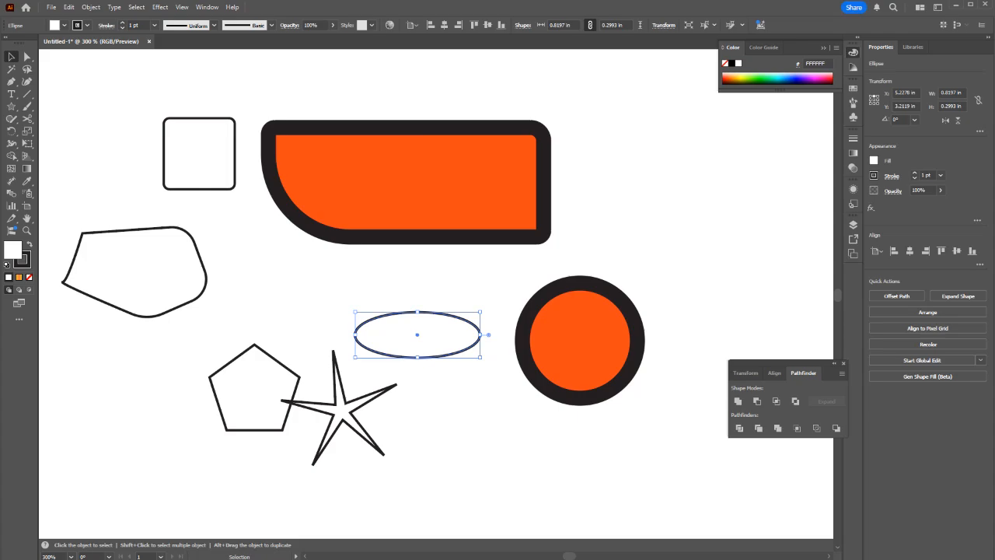
{"action": "left_click", "coordinate": [776, 78]}
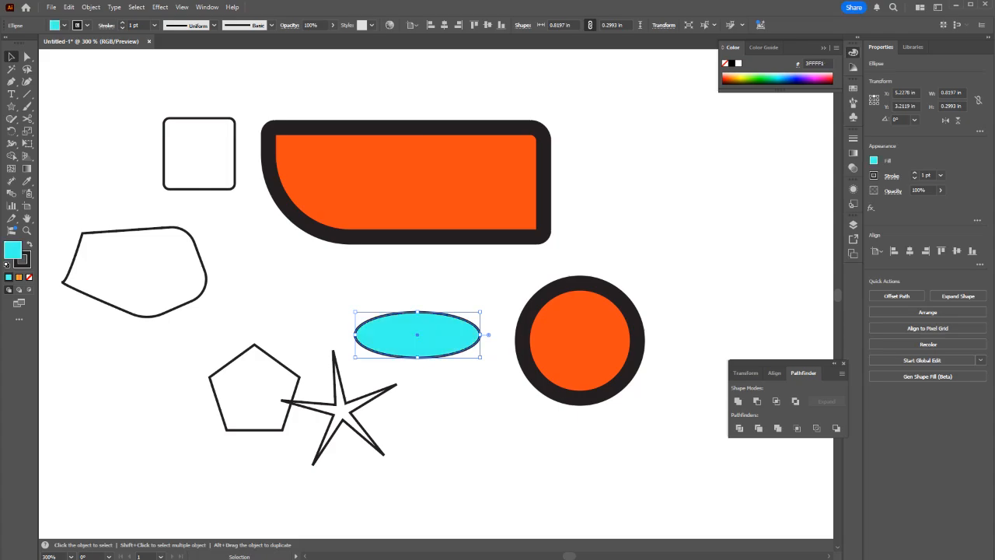
{"action": "key", "text": "x"}
{"action": "left_click", "coordinate": [742, 77]}
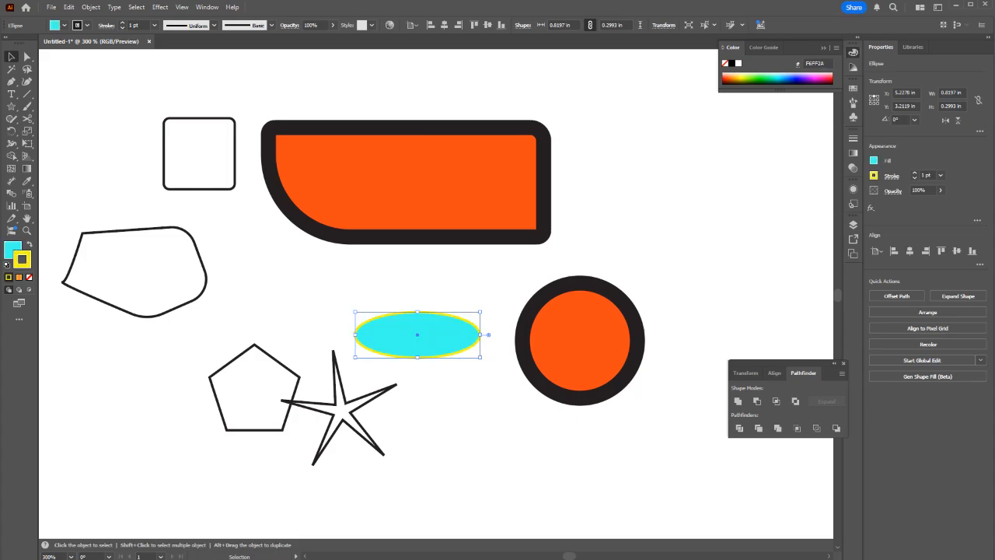
{"action": "left_click", "coordinate": [459, 283]}
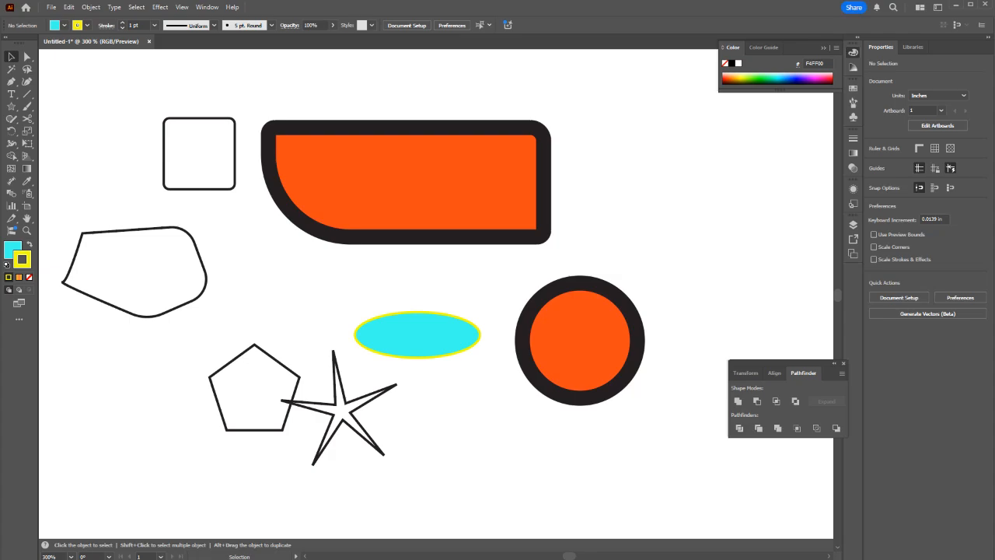
Step: Apply the ellipse's yellow stroke color to the circle's outline without selecting the circle, and make the fill the active attribute
{"action": "left_click", "coordinate": [436, 336]}
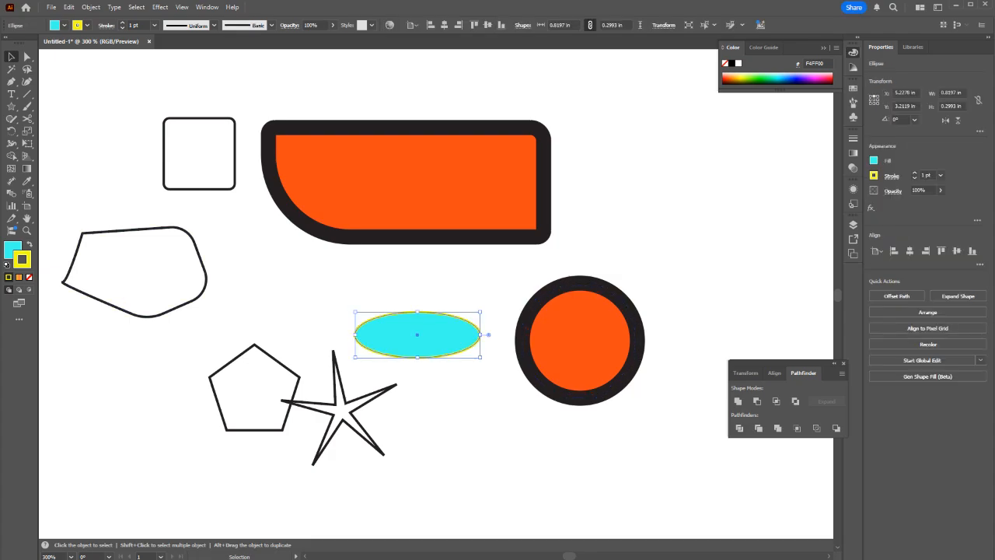
{"action": "left_click_drag", "start_coordinate": [22, 259], "coordinate": [537, 339]}
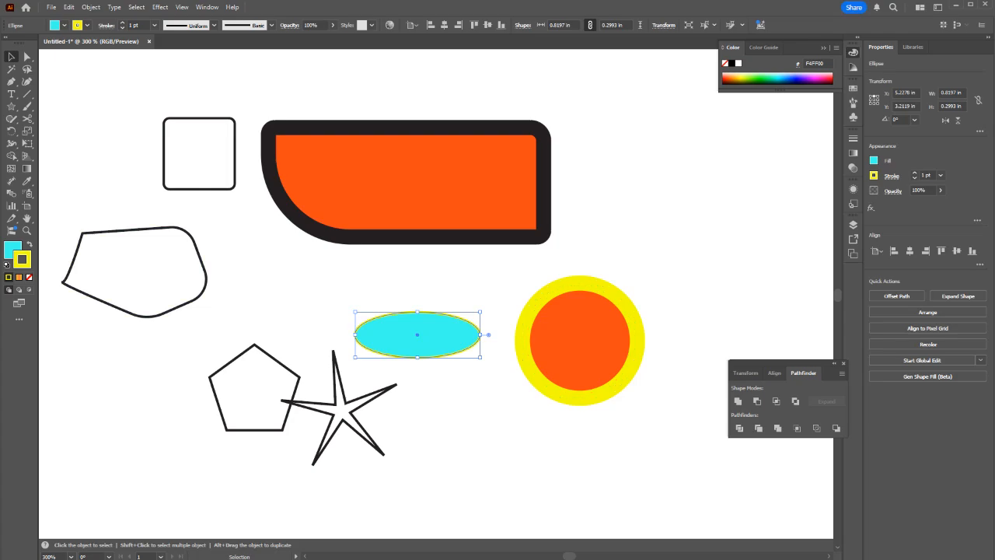
{"action": "key", "text": "ctrl+z"}
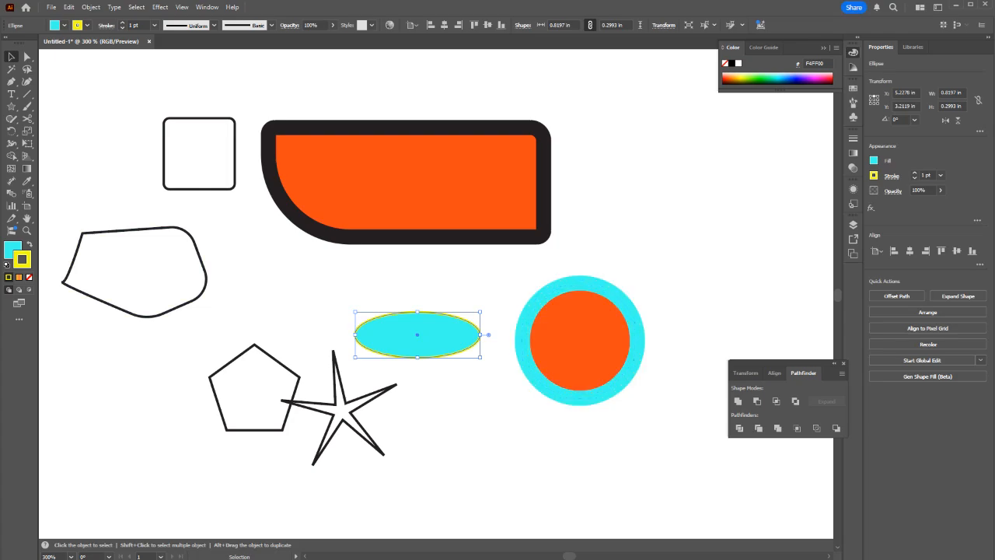
{"action": "key", "text": "x"}
{"action": "key", "text": "ctrl+shift+z"}
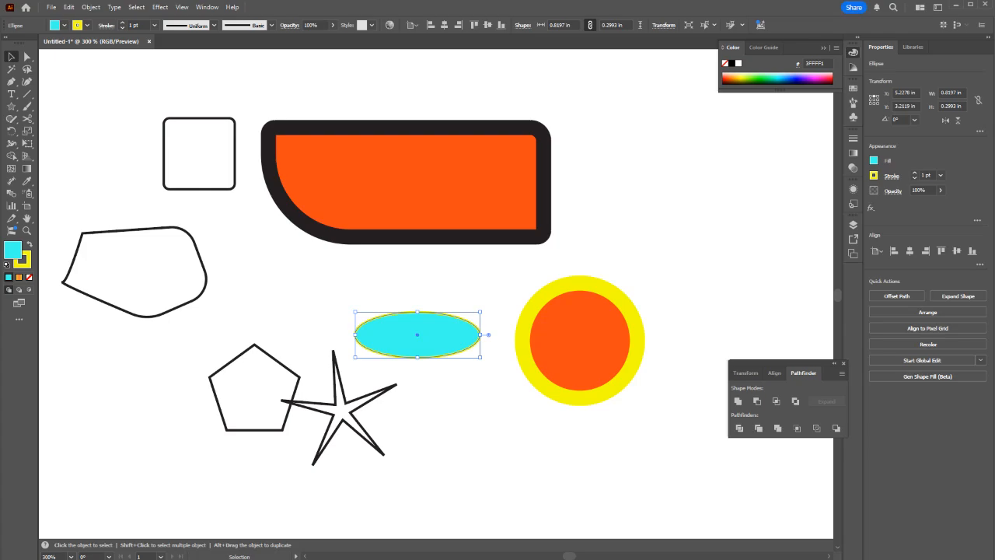
Step: Apply the ellipse's cyan fill to the circle and the irregular five-sided shape without selecting them
{"action": "left_click_drag", "start_coordinate": [12, 249], "coordinate": [580, 341]}
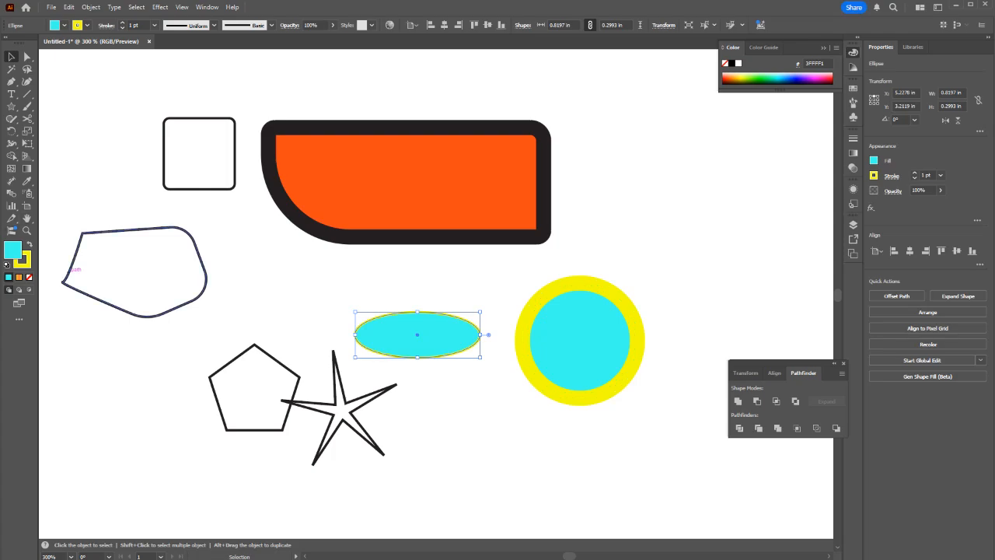
{"action": "left_click_drag", "start_coordinate": [12, 250], "coordinate": [71, 270]}
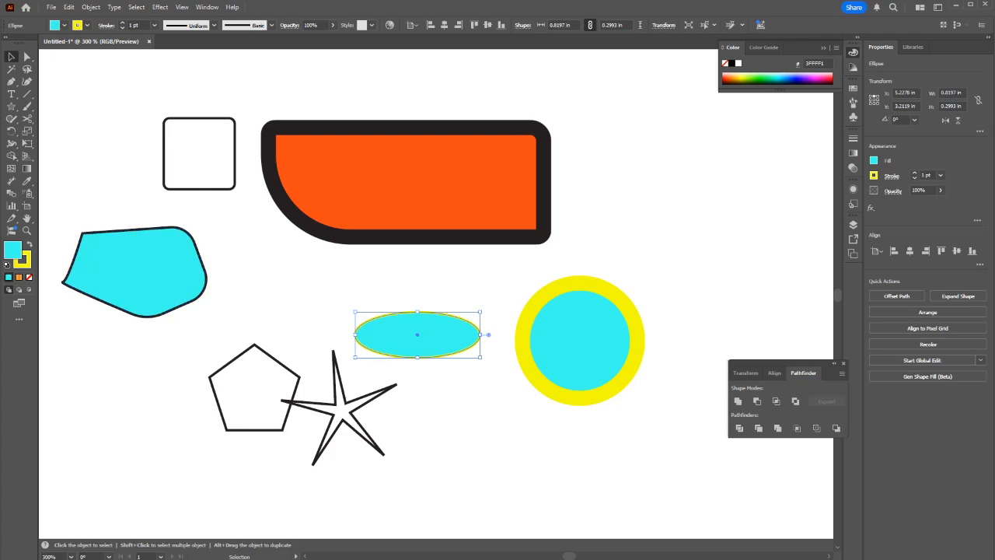
Step: Fill the rounded square with yellow by temporarily swapping the ellipse's fill and stroke colors, and make the stroke active
{"action": "left_click", "coordinate": [30, 244]}
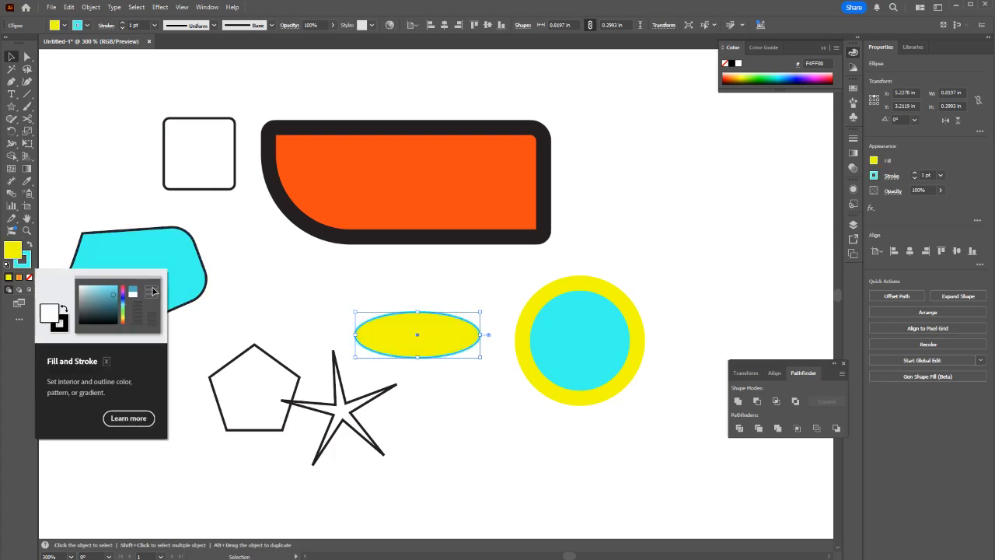
{"action": "left_click_drag", "start_coordinate": [13, 249], "coordinate": [199, 153]}
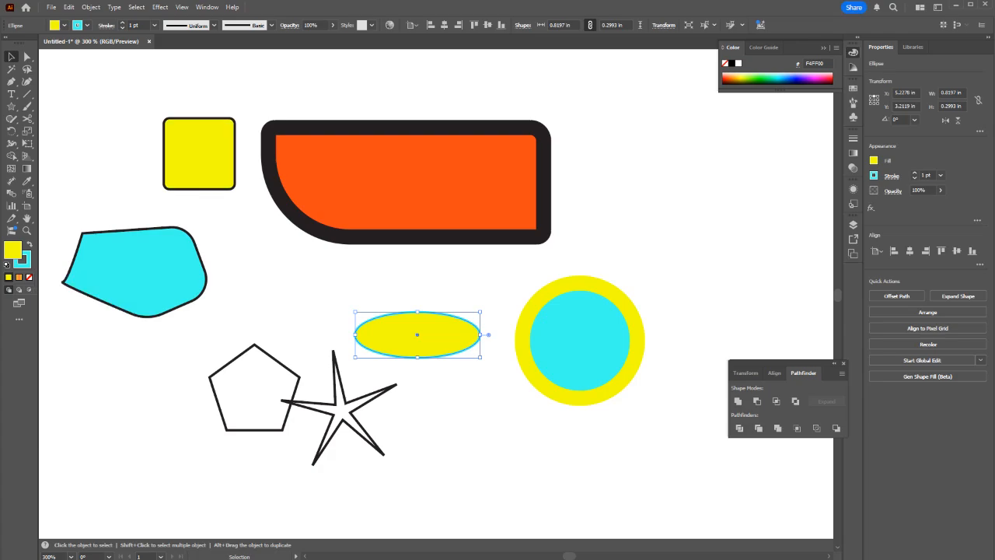
{"action": "left_click", "coordinate": [29, 244]}
{"action": "key", "text": "x"}
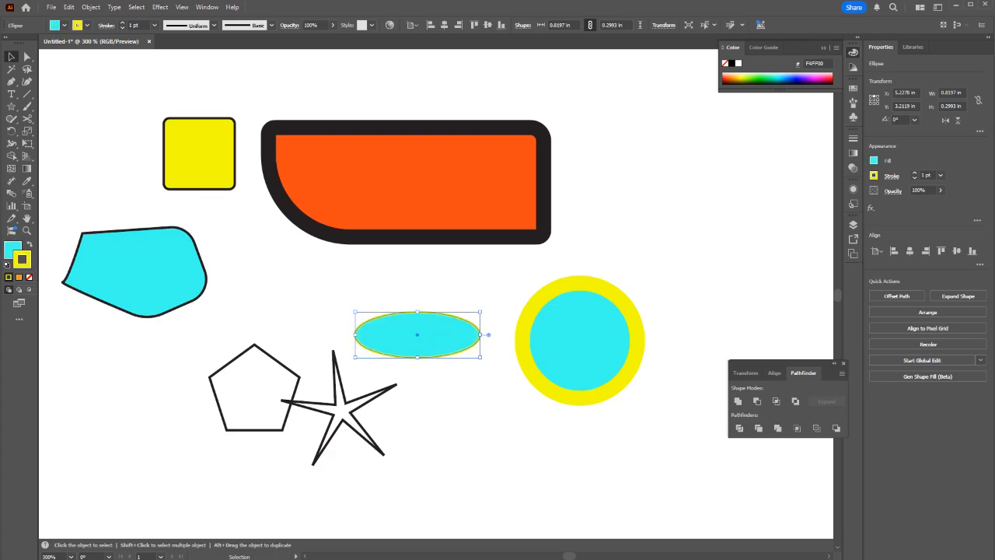
Step: Apply the ellipse's yellow stroke to the rounded square without selecting it, and delete all the shapes on the artboard
{"action": "left_click_drag", "start_coordinate": [22, 260], "coordinate": [199, 153]}
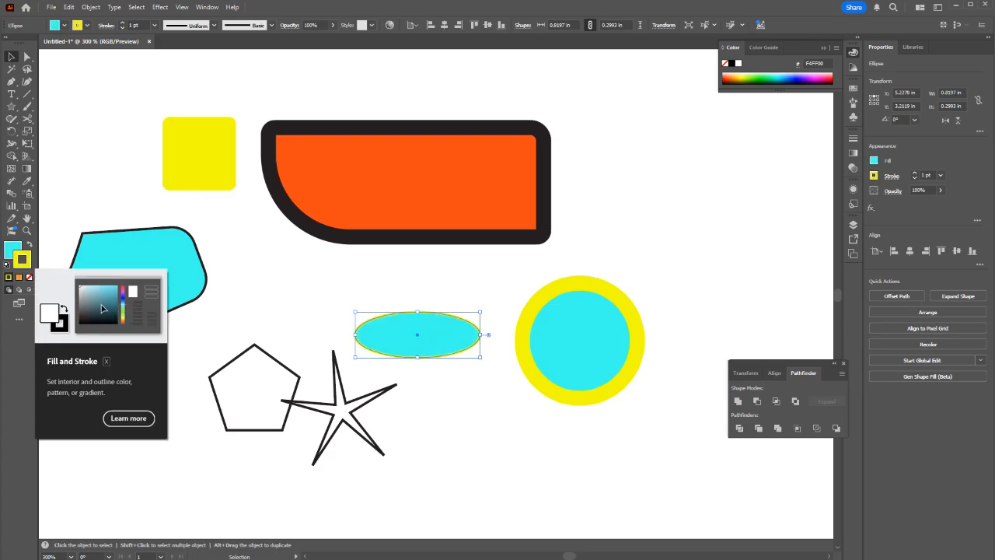
{"action": "key", "text": "ctrl+shift+a"}
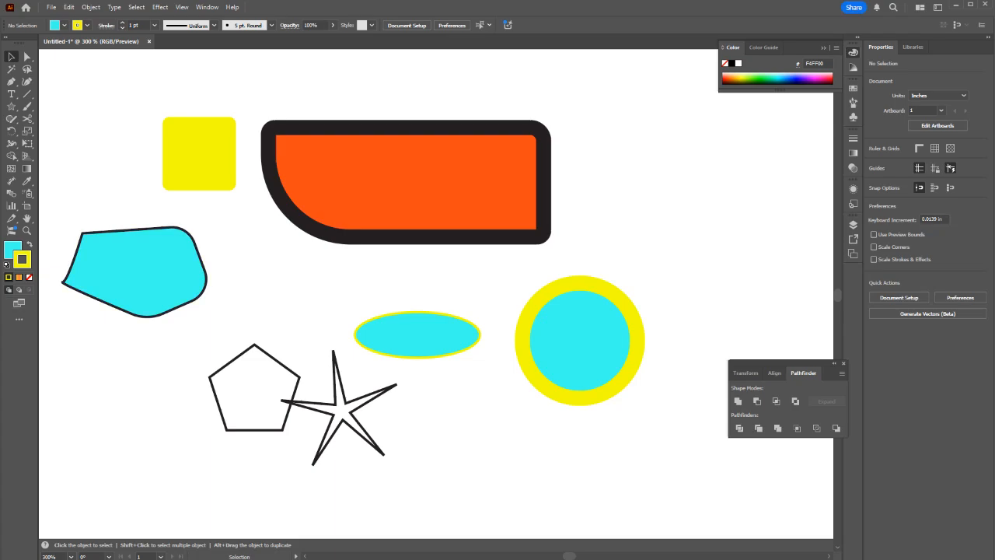
{"action": "left_click_drag", "start_coordinate": [643, 464], "coordinate": [96, 100]}
{"action": "key", "text": "Delete"}
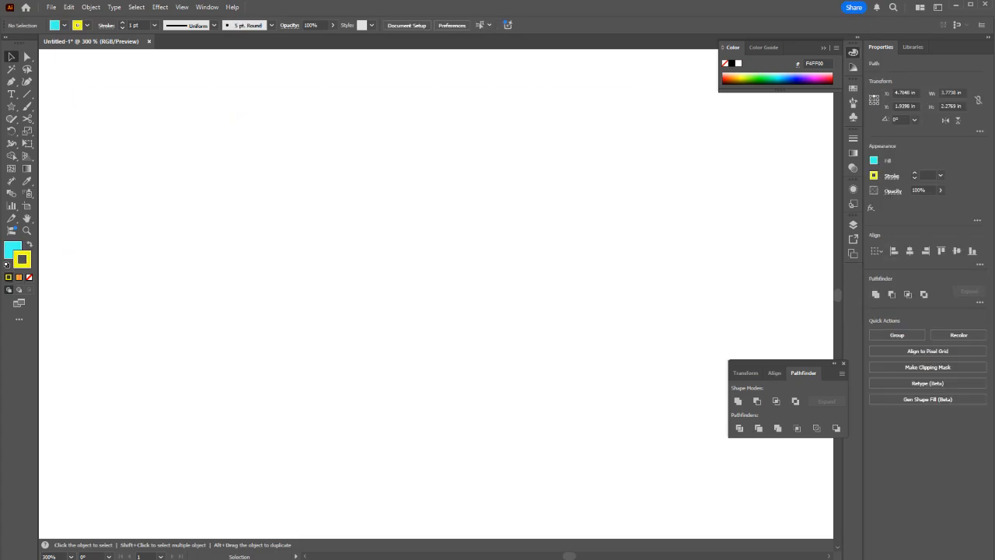
Step: Draw a closed, straight-sided six-point shape about 0.42 in tall with the Pen tool
{"action": "key", "text": "p"}
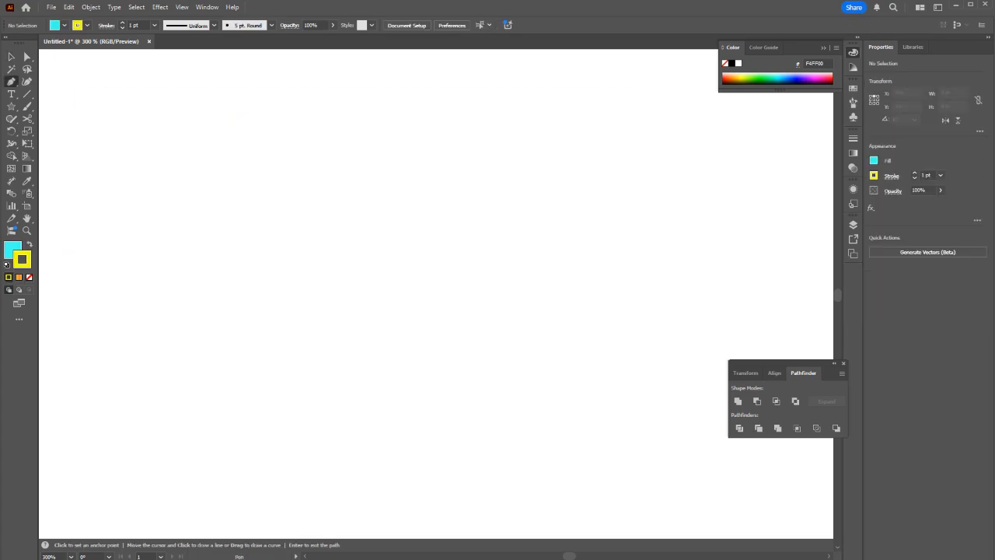
{"action": "left_click", "coordinate": [315, 223]}
{"action": "left_click", "coordinate": [329, 195]}
{"action": "left_click", "coordinate": [358, 206]}
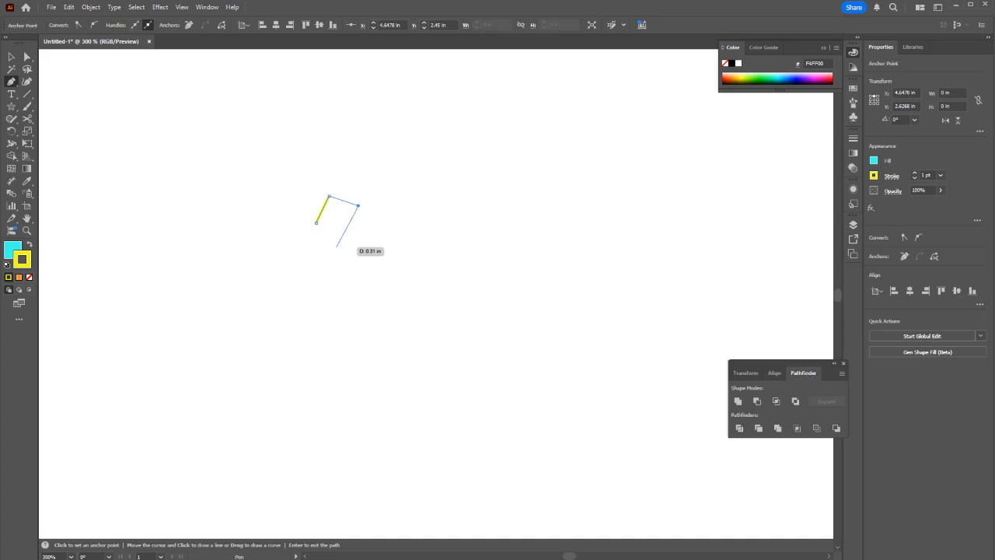
{"action": "left_click", "coordinate": [335, 248]}
{"action": "left_click", "coordinate": [293, 260]}
{"action": "left_click", "coordinate": [298, 235]}
{"action": "left_click", "coordinate": [316, 224]}
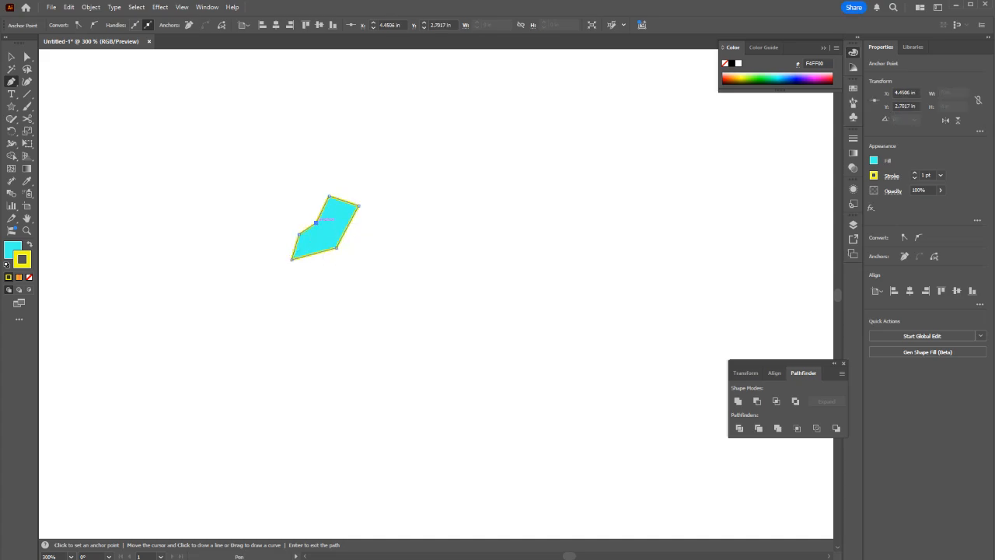
Step: Shift the shape's left anchor point outward, and reset the shape to the default white fill and black stroke
{"action": "key", "text": "v"}
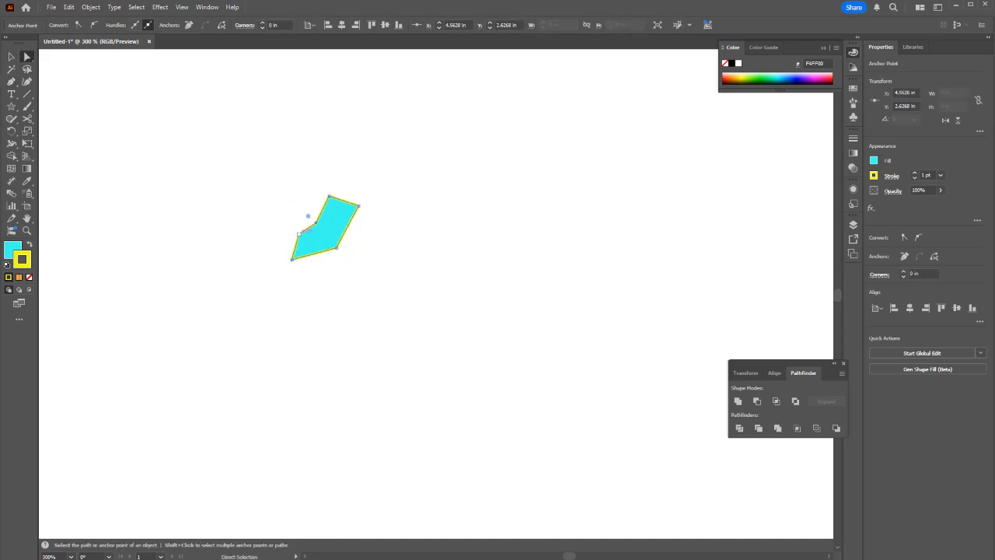
{"action": "key", "text": "a"}
{"action": "key", "text": "d"}
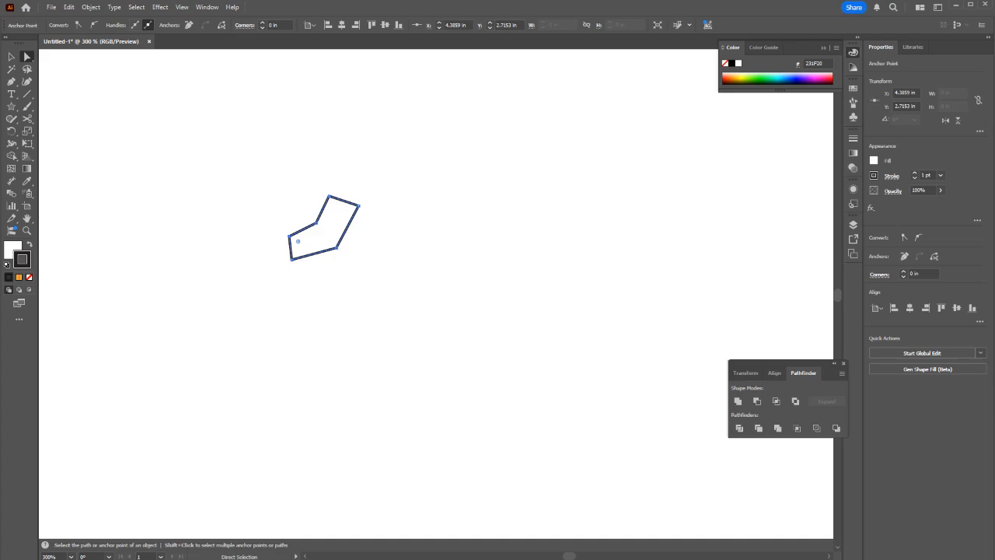
Step: Draw a closed shape of curves and straight segments, about 0.25 by 0.24 in, inside the six-point shape with the Pen tool
{"action": "key", "text": "p"}
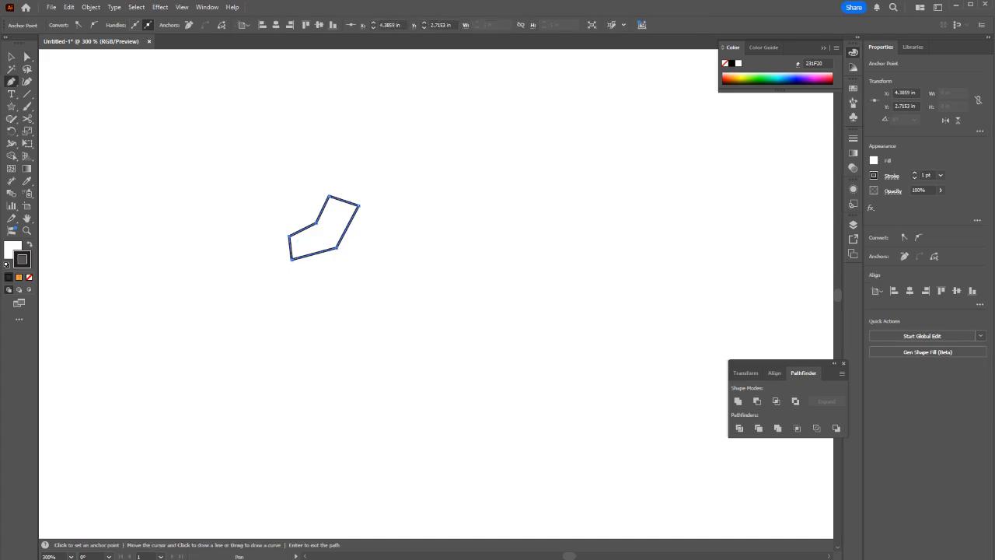
{"action": "scroll", "coordinate": [327, 222], "scroll_direction": "up", "scroll_amount": 4}
{"action": "left_click", "coordinate": [325, 181]}
{"action": "left_click_drag", "start_coordinate": [366, 161], "coordinate": [382, 186]}
{"action": "left_click_drag", "start_coordinate": [388, 227], "coordinate": [374, 223]}
{"action": "left_click", "coordinate": [332, 209]}
{"action": "left_click", "coordinate": [307, 277]}
{"action": "left_click", "coordinate": [270, 304]}
{"action": "left_click", "coordinate": [248, 293]}
{"action": "left_click_drag", "start_coordinate": [258, 266], "coordinate": [290, 252]}
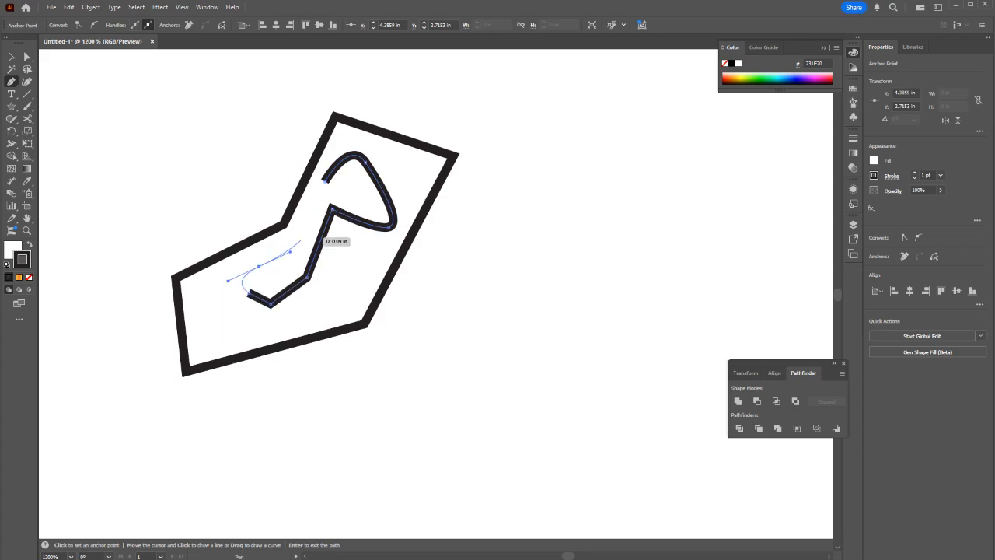
{"action": "left_click_drag", "start_coordinate": [305, 214], "coordinate": [349, 139]}
Step: Fill both the outer and inner shapes with blue, and deselect them
{"action": "key", "text": "v"}
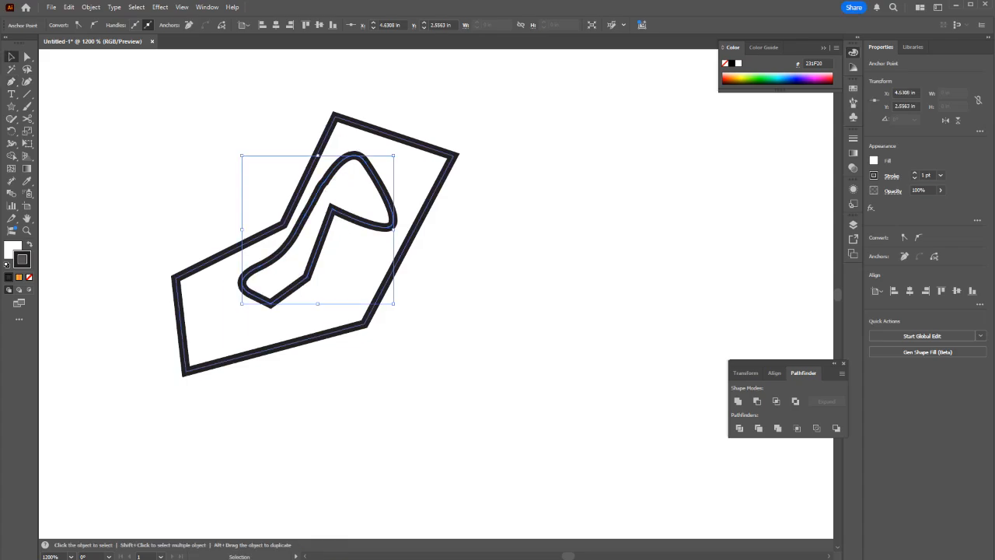
{"action": "left_click", "coordinate": [389, 95]}
{"action": "key", "text": "ctrl+a"}
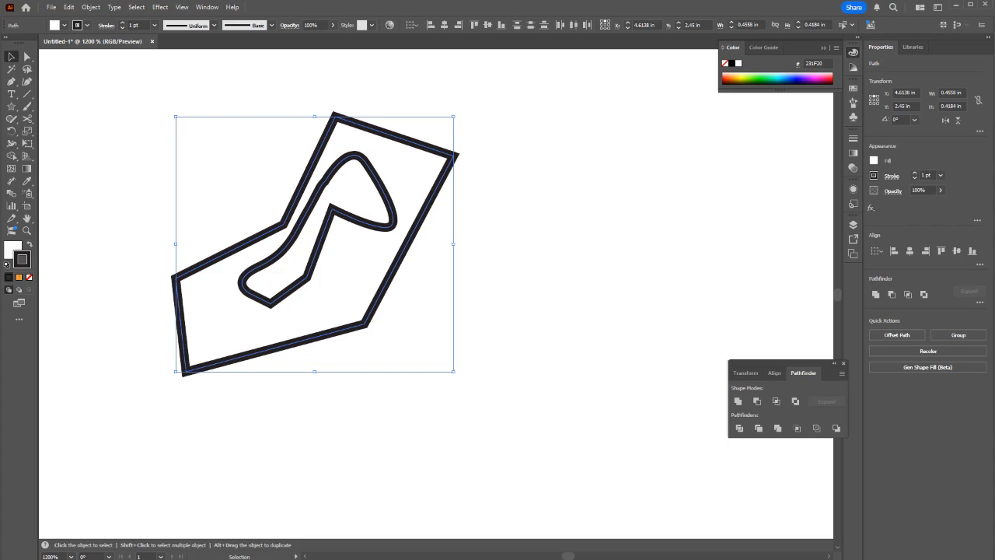
{"action": "key", "text": "x"}
{"action": "left_click", "coordinate": [795, 76]}
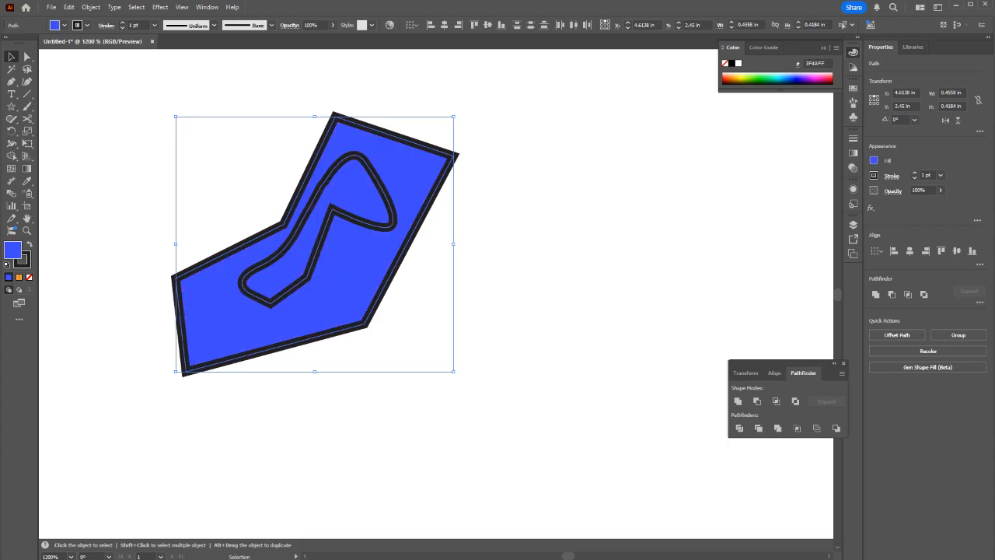
{"action": "key", "text": "ctrl+shift+a"}
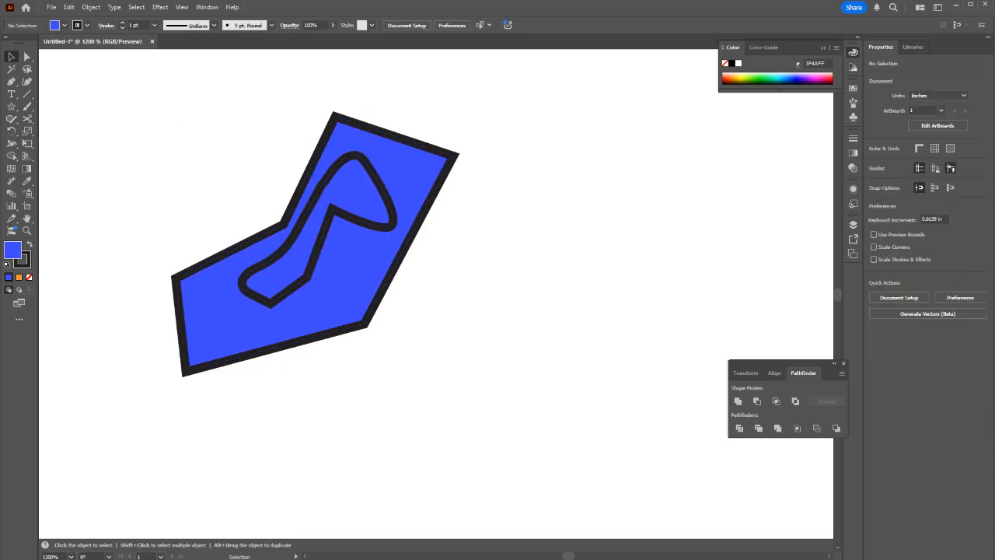
Step: Make a clipping mask from the two blue shapes, and deselect the result
{"action": "left_click_drag", "start_coordinate": [474, 381], "coordinate": [281, 266]}
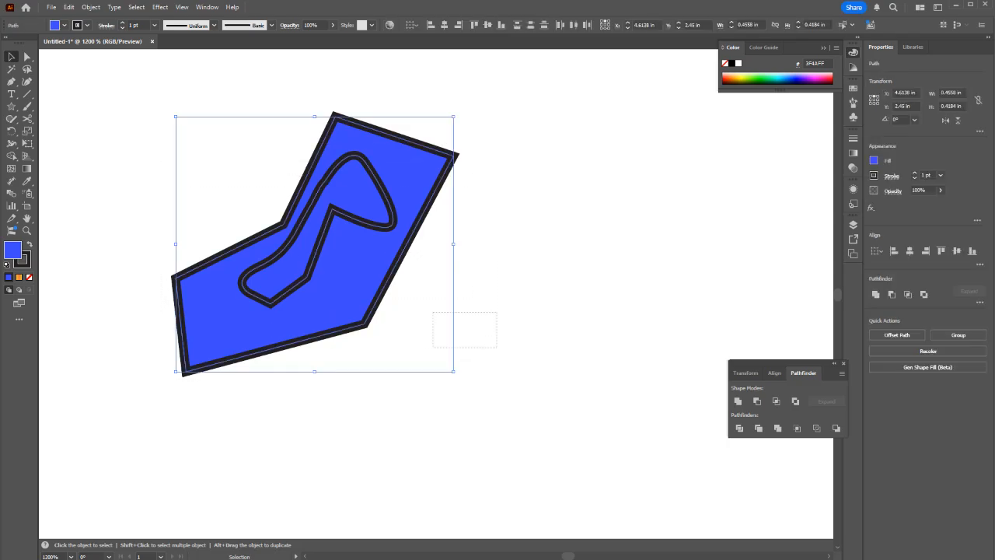
{"action": "right_click", "coordinate": [307, 244]}
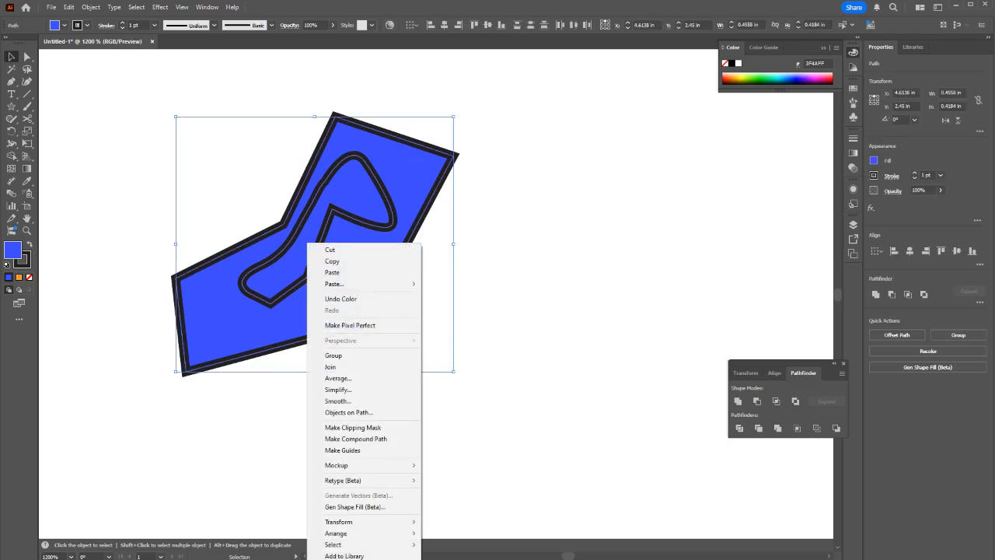
{"action": "mouse_move", "coordinate": [350, 522]}
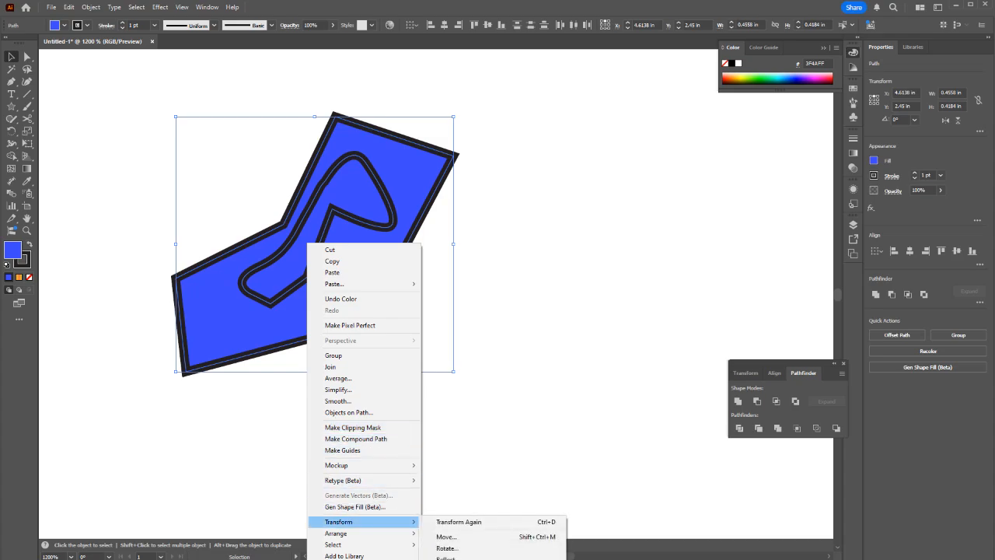
{"action": "left_click", "coordinate": [352, 427]}
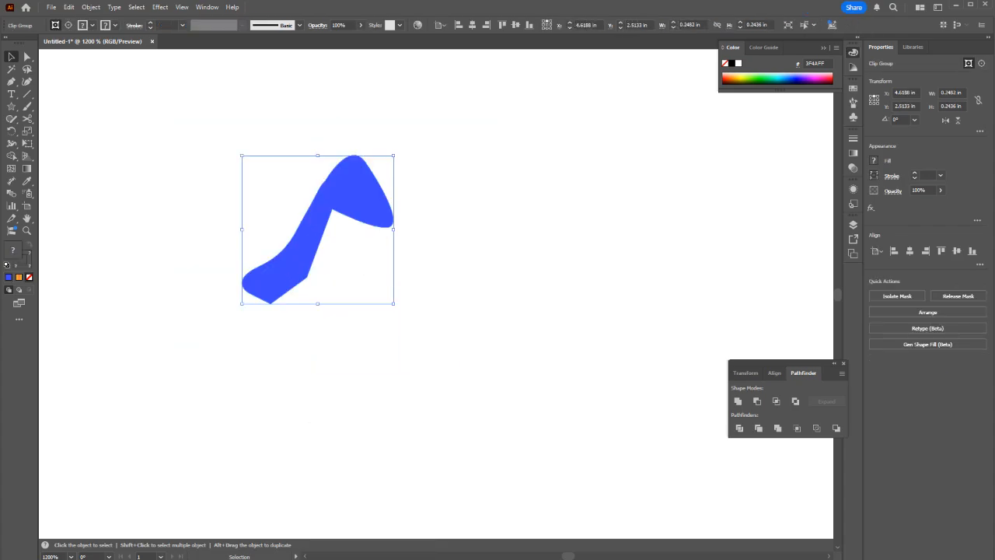
{"action": "key", "text": "ctrl+shift+a"}
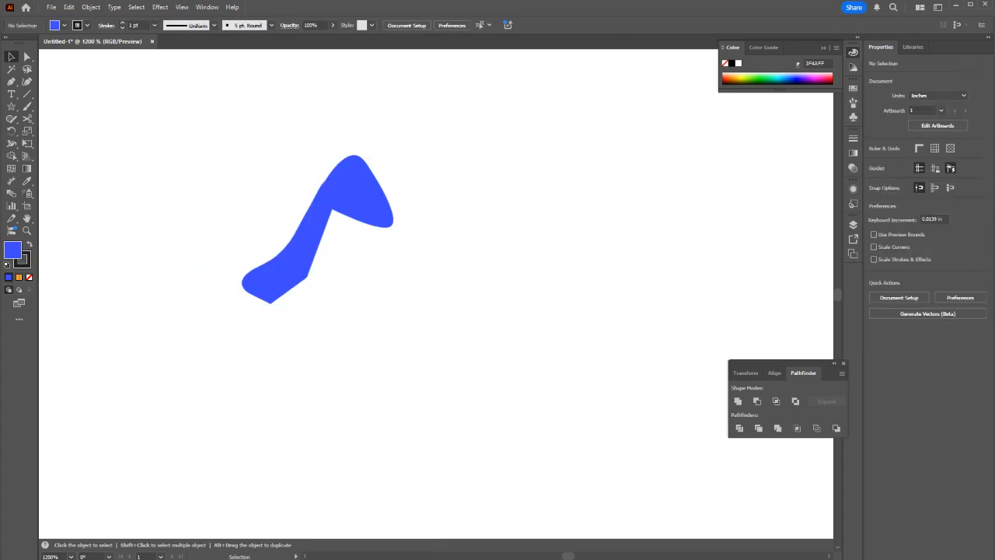
Step: Undo the clipping mask, and deselect the two shapes
{"action": "key", "text": "ctrl+z"}
{"action": "key", "text": "ctrl+z"}
{"action": "key", "text": "ctrl+shift+a"}
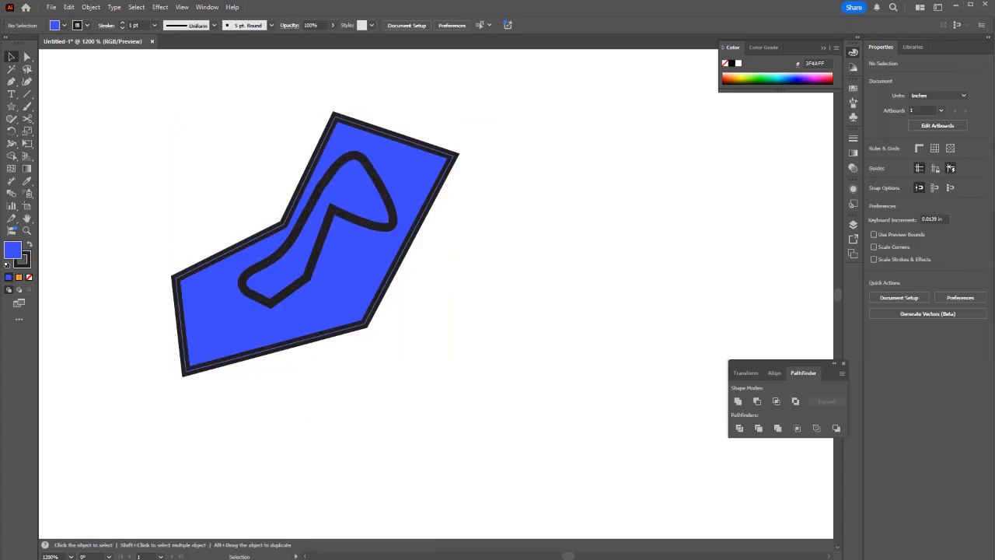
Step: Move the inner curved shape slightly down, and combine it with the outer shape into a compound path
{"action": "left_click", "coordinate": [393, 237]}
{"action": "right_click", "coordinate": [382, 248]}
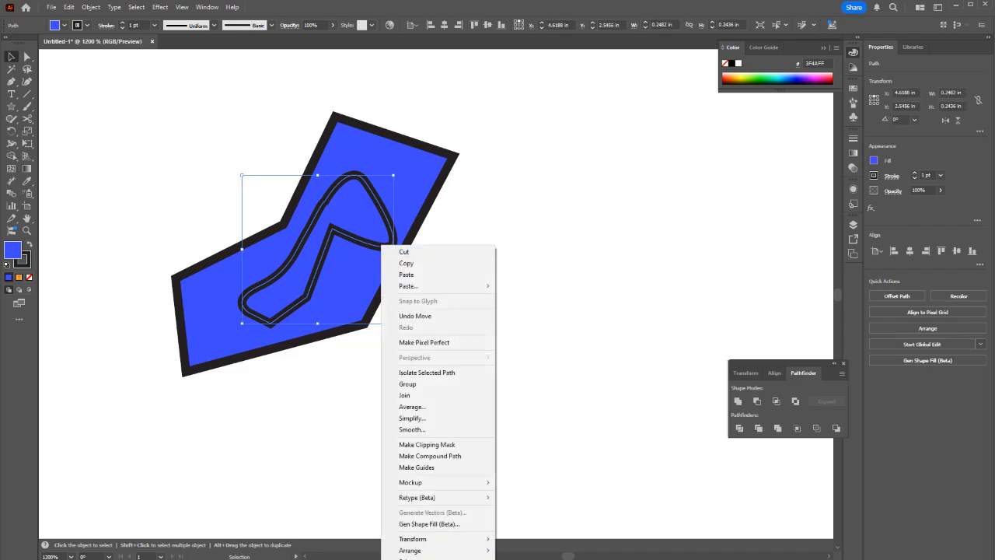
{"action": "left_click_drag", "start_coordinate": [506, 281], "coordinate": [374, 231]}
{"action": "right_click", "coordinate": [353, 230]}
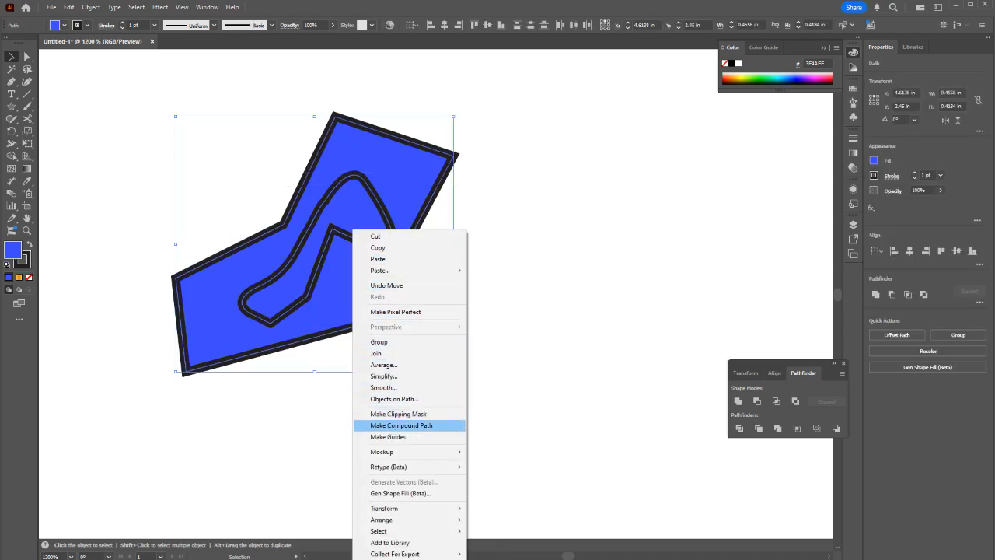
{"action": "left_click", "coordinate": [400, 426]}
{"action": "key", "text": "ctrl+shift+a"}
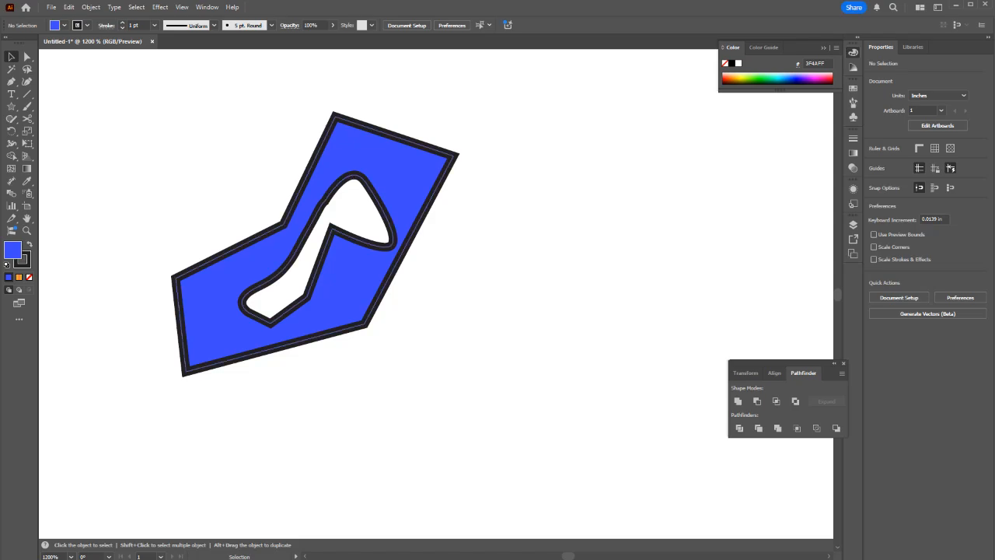
{"action": "key", "text": "n"}
{"action": "left_click_drag", "start_coordinate": [577, 231], "coordinate": [96, 380]}
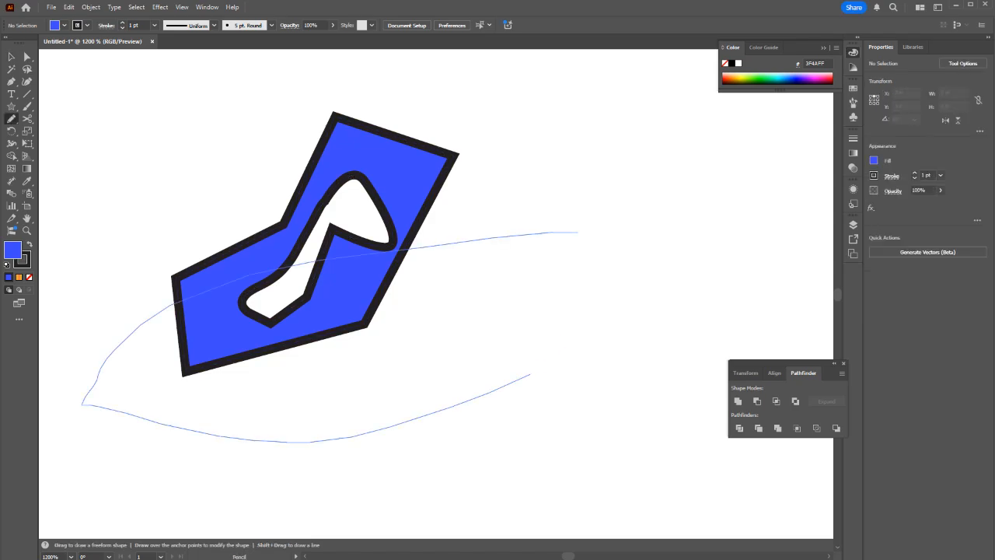
{"action": "left_click_drag", "start_coordinate": [530, 375], "coordinate": [564, 335]}
{"action": "key", "text": "ctrl+z"}
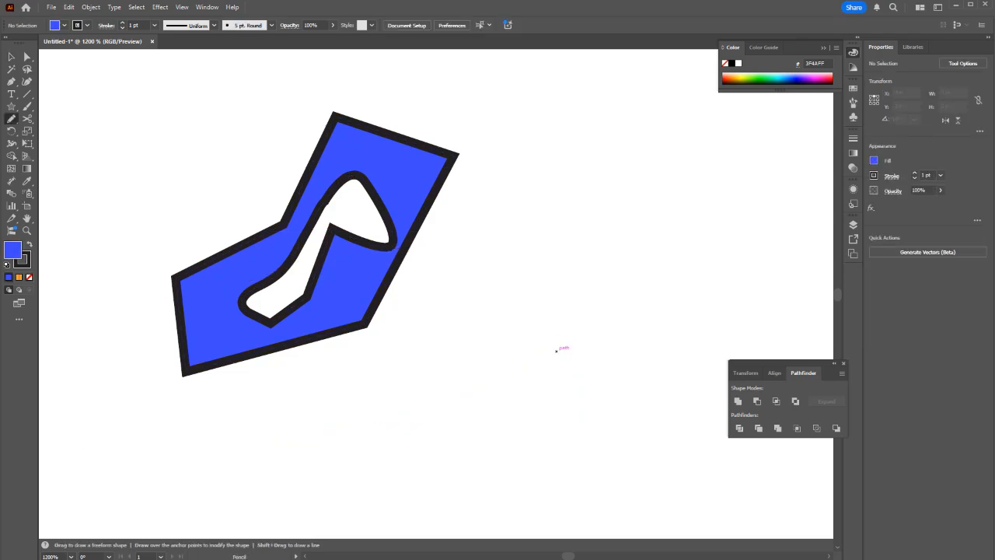
Step: Draw a rectangle about 0.59 by 0.32 in across the compound path and send it to the back
{"action": "key", "text": "m"}
{"action": "mouse_move", "coordinate": [474, 218]}
{"action": "left_mouse_down"}
{"action": "mouse_move", "coordinate": [366, 333]}
{"action": "mouse_move", "coordinate": [137, 415]}
{"action": "mouse_move", "coordinate": [111, 414]}
{"action": "left_mouse_up"}
{"action": "key", "text": "ctrl+shift+bracketleft"}
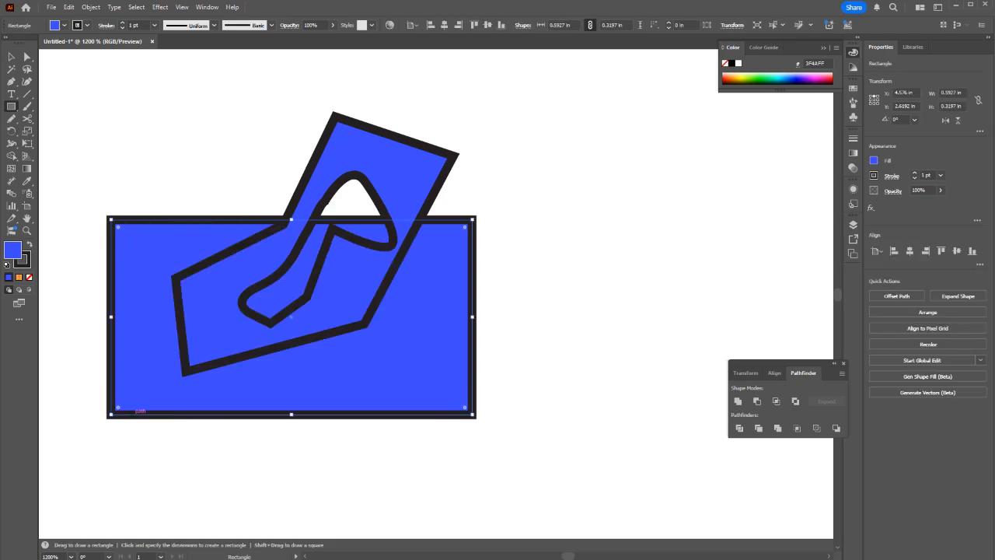
Step: Reset the rectangle to the default colors, fill it with olive green, and deselect it
{"action": "key", "text": "d"}
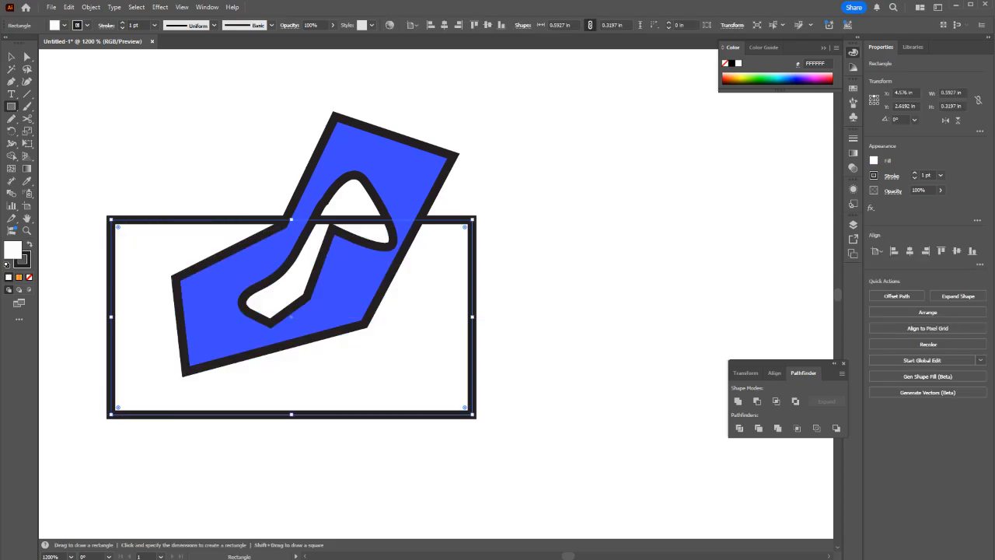
{"action": "left_click", "coordinate": [743, 80]}
{"action": "key", "text": "v"}
{"action": "left_click", "coordinate": [544, 209]}
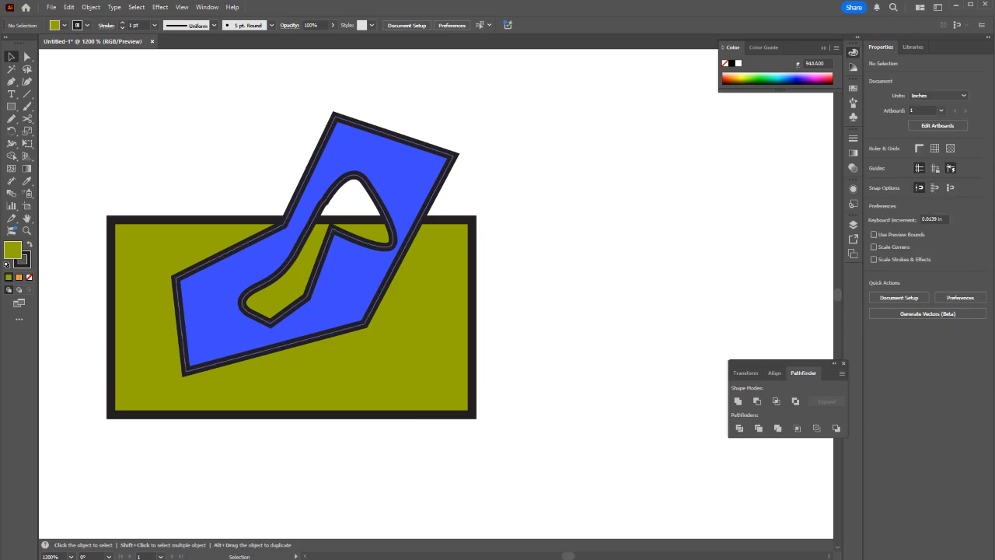
Step: Move the compound path slightly down over the rectangle, and reshape its inner opening by shifting the opening's anchor points outward
{"action": "left_click_drag", "start_coordinate": [382, 277], "coordinate": [385, 303]}
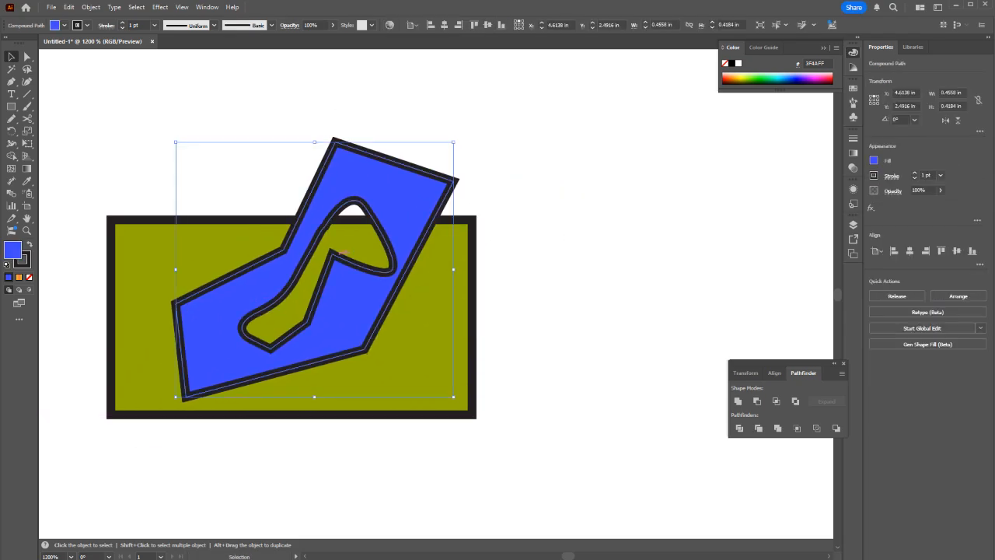
{"action": "key", "text": "a"}
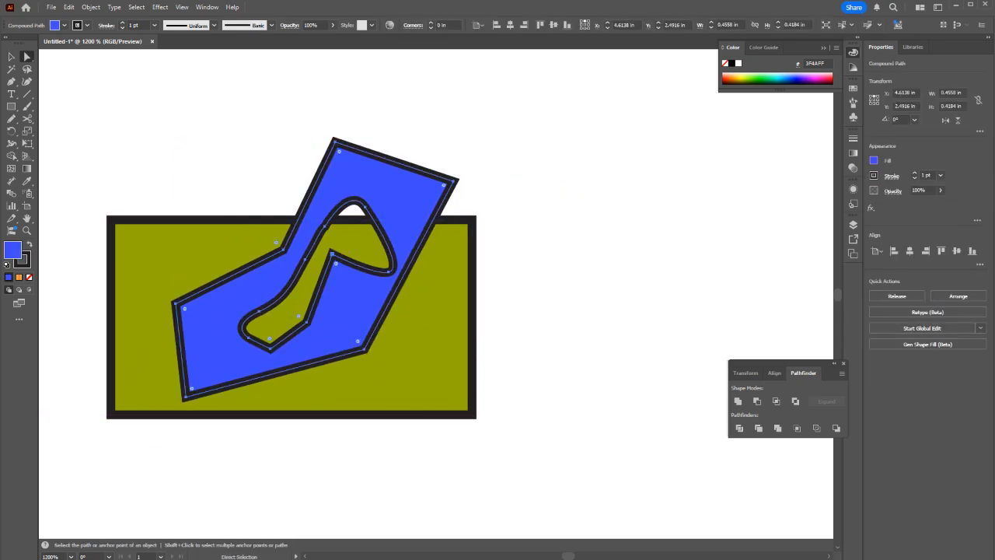
{"action": "left_click_drag", "start_coordinate": [346, 255], "coordinate": [343, 303]}
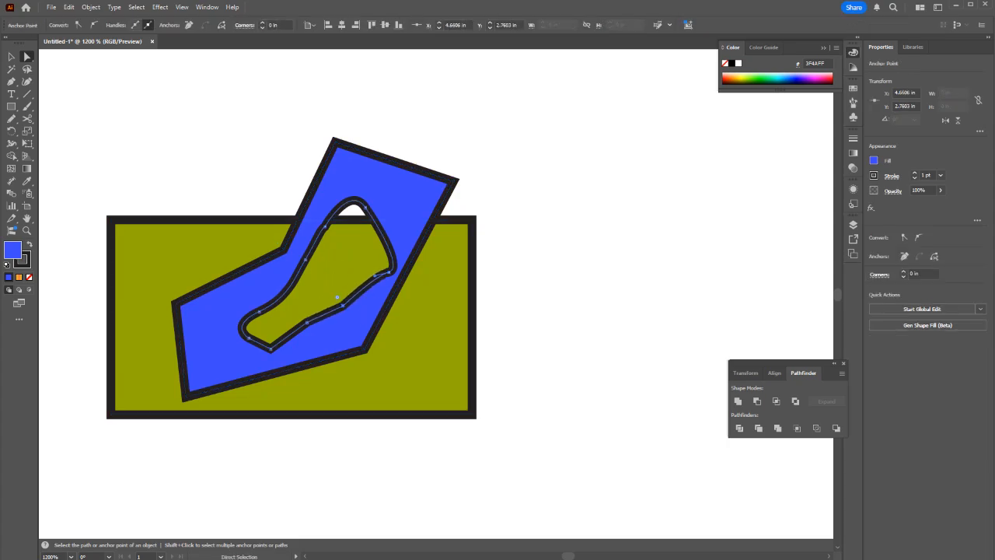
{"action": "left_click_drag", "start_coordinate": [389, 271], "coordinate": [412, 228]}
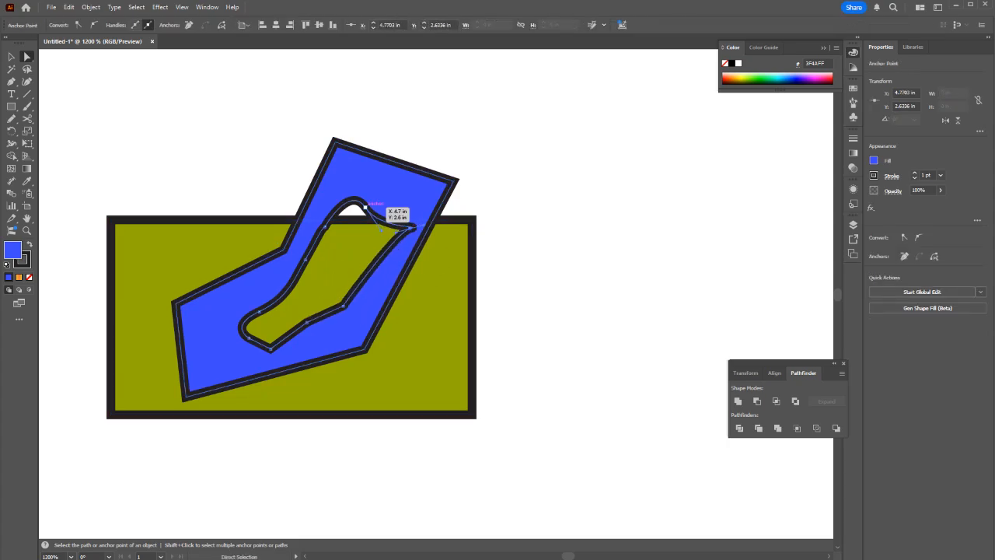
{"action": "left_click_drag", "start_coordinate": [365, 206], "coordinate": [360, 172]}
{"action": "left_click_drag", "start_coordinate": [291, 317], "coordinate": [257, 317]}
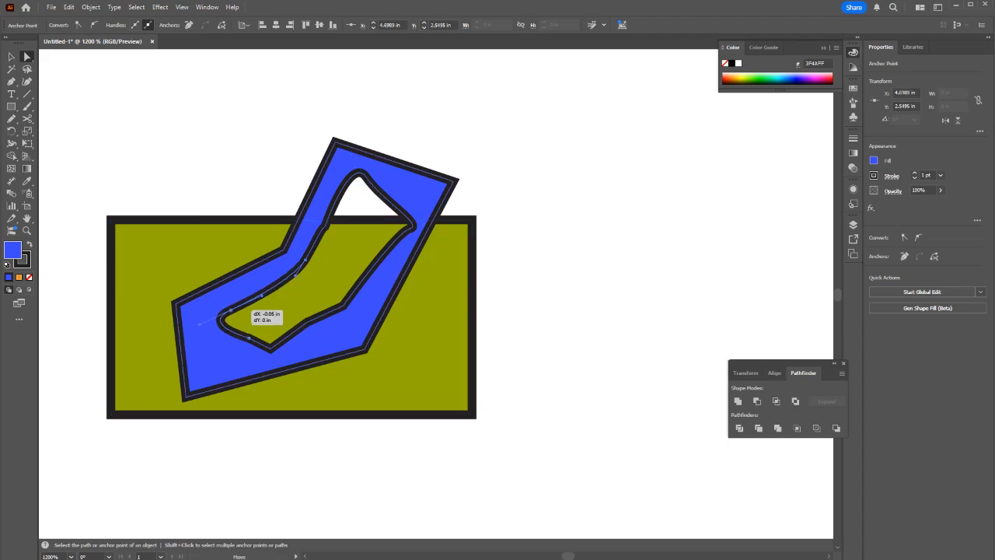
Step: Deselect the compound path, and delete the olive green rectangle behind it
{"action": "key", "text": "v"}
{"action": "left_click", "coordinate": [187, 156]}
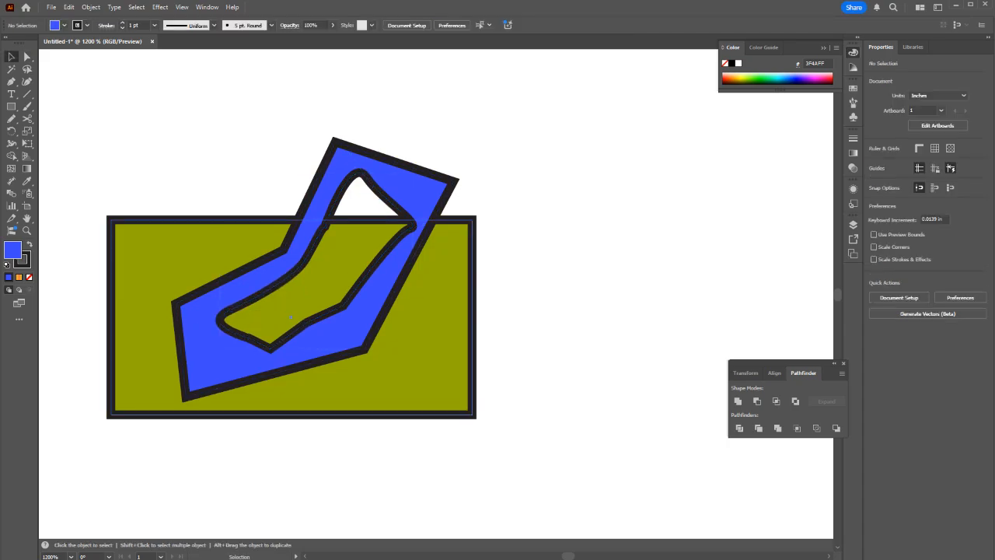
{"action": "left_click", "coordinate": [171, 253]}
{"action": "key", "text": "Delete"}
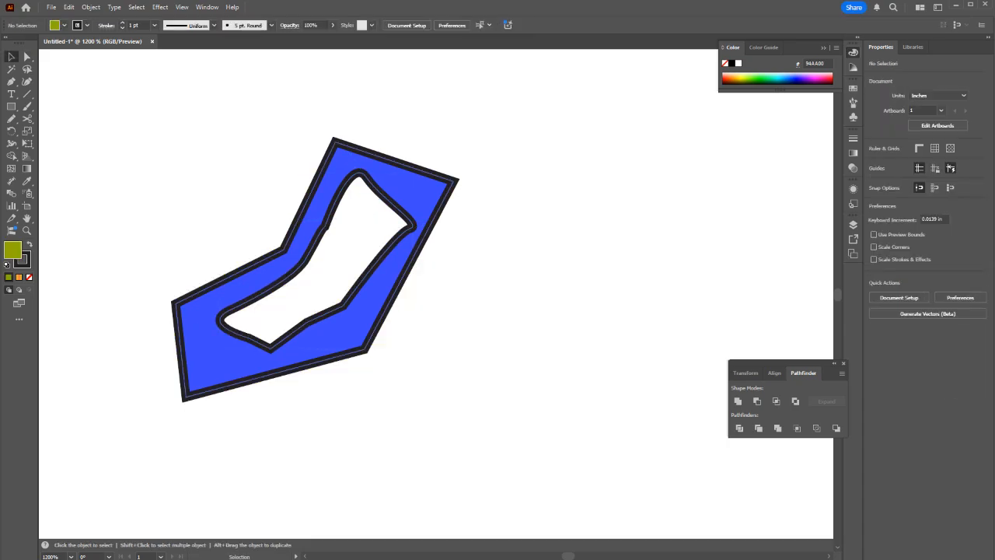
Step: Save the blue compound path as a new dynamic symbol named New Symbol with the Graphic export type
{"action": "left_click", "coordinate": [386, 251]}
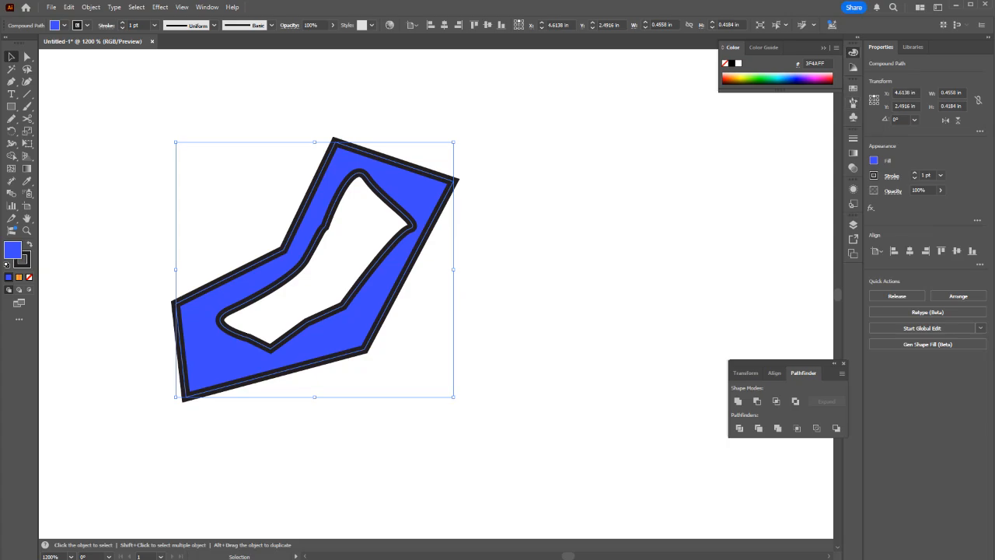
{"action": "left_click", "coordinate": [853, 117]}
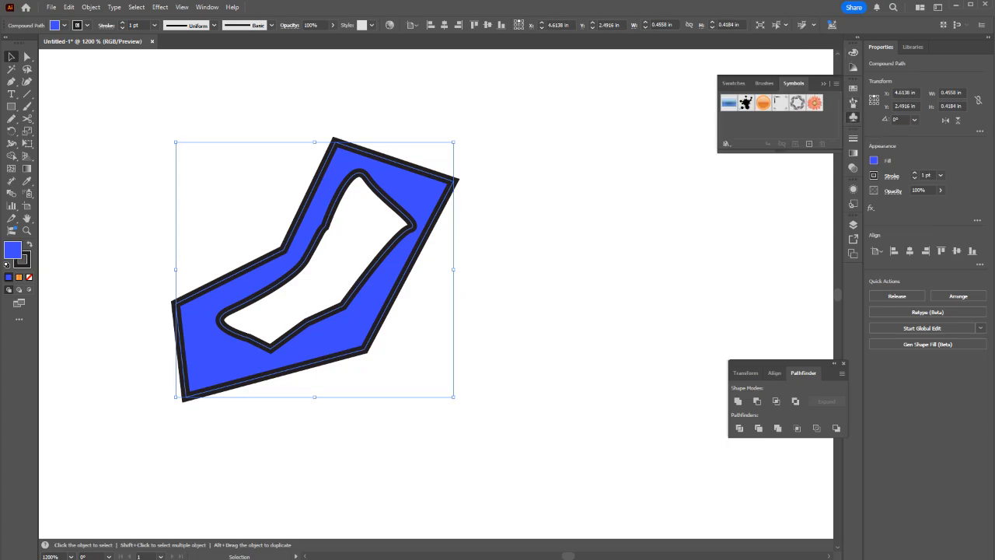
{"action": "left_click_drag", "start_coordinate": [363, 322], "coordinate": [735, 148]}
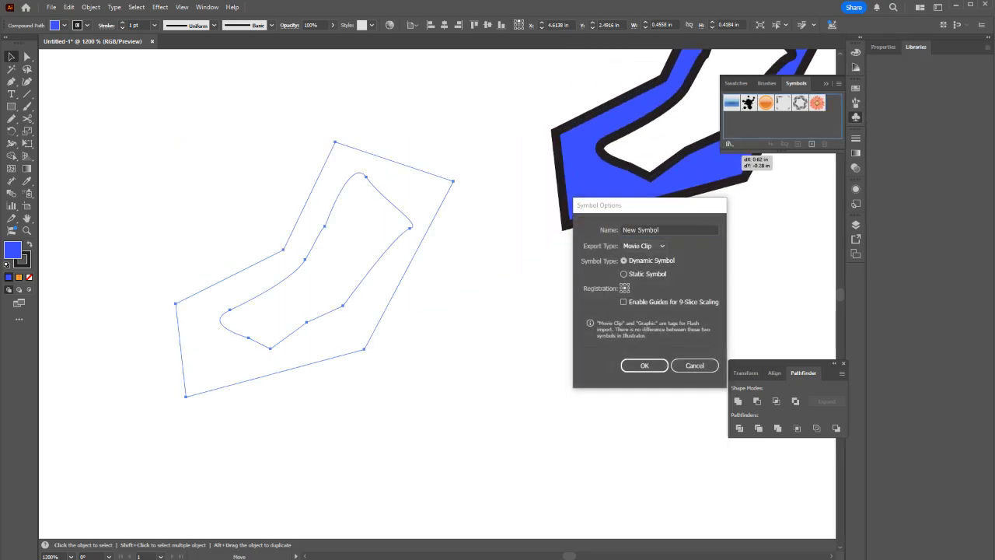
{"action": "left_click", "coordinate": [644, 246]}
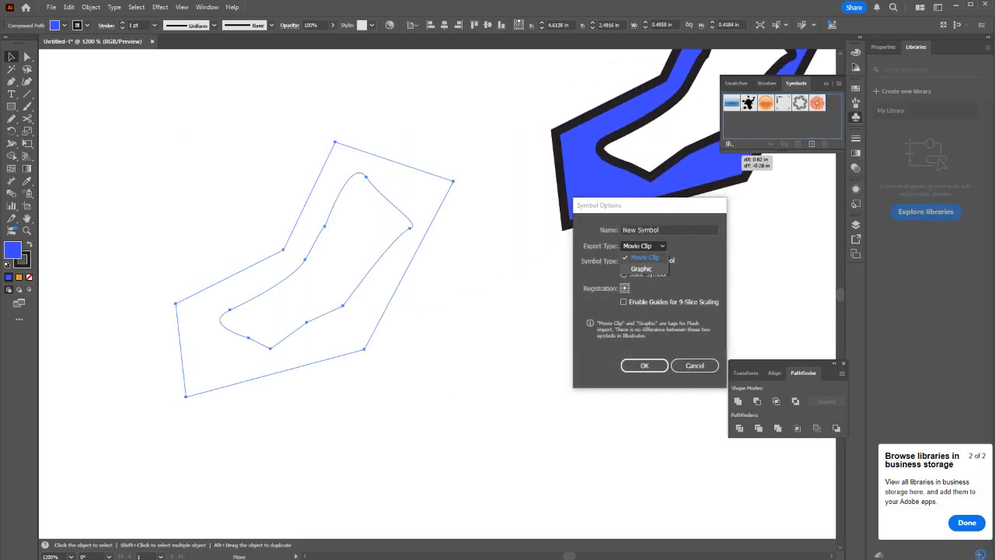
{"action": "left_click", "coordinate": [642, 269]}
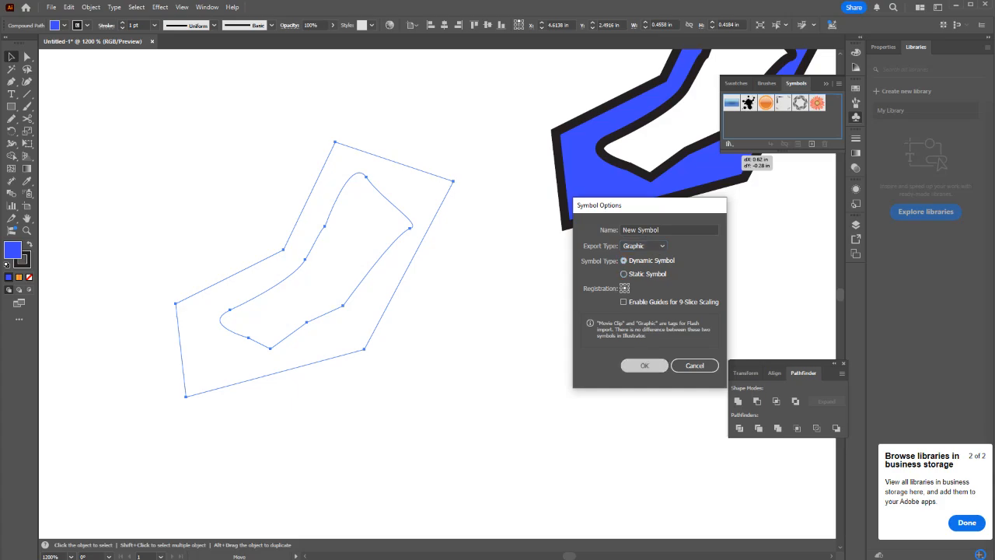
{"action": "key", "text": "Return"}
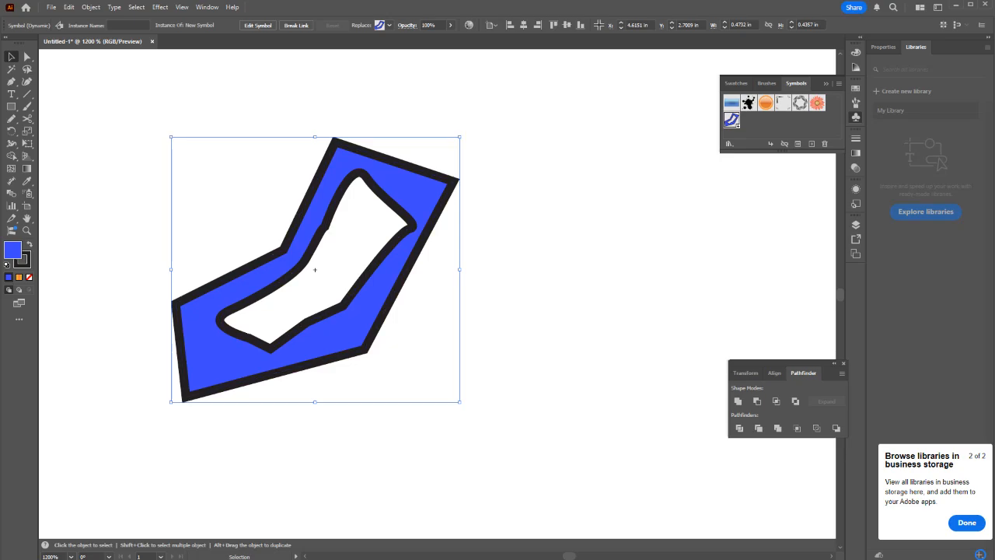
Step: Delete the large symbol instance from the artboard and spray many instances of the new symbol across the page with the Symbol Sprayer
{"action": "key", "text": "Delete"}
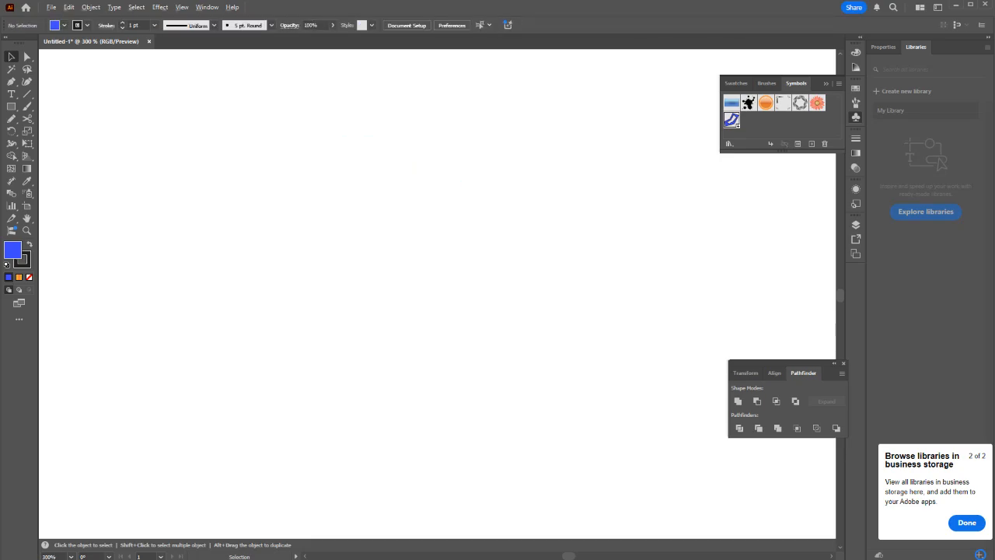
{"action": "key", "text": "ctrl+0"}
{"action": "key", "text": "ctrl+equal"}
{"action": "key", "text": "ctrl+equal"}
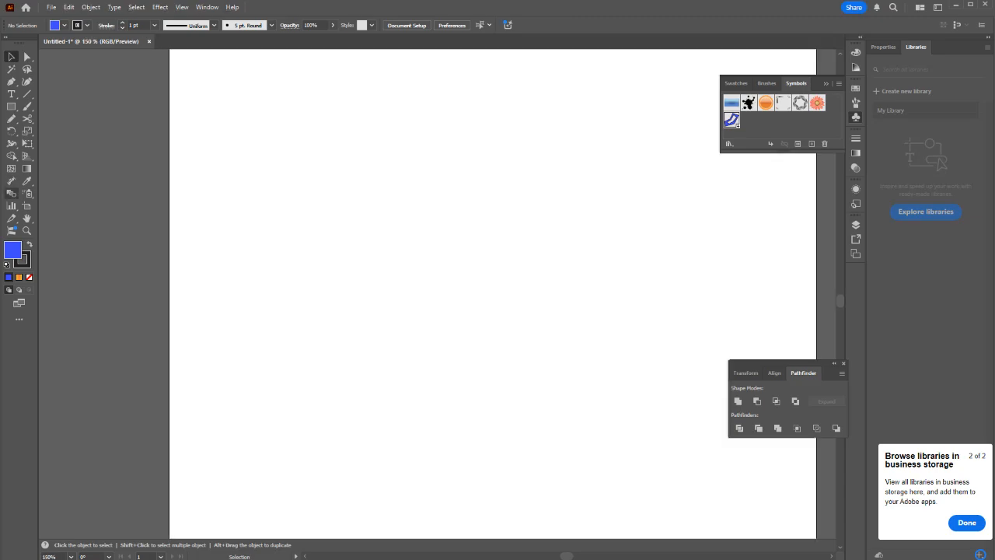
{"action": "left_click", "coordinate": [27, 193]}
{"action": "mouse_move", "coordinate": [441, 257]}
{"action": "left_mouse_down"}
{"action": "mouse_move", "coordinate": [362, 274]}
{"action": "mouse_move", "coordinate": [477, 200]}
{"action": "mouse_move", "coordinate": [521, 271]}
{"action": "mouse_move", "coordinate": [528, 221]}
{"action": "mouse_move", "coordinate": [441, 195]}
{"action": "mouse_move", "coordinate": [509, 252]}
{"action": "mouse_move", "coordinate": [562, 248]}
{"action": "mouse_move", "coordinate": [572, 261]}
{"action": "mouse_move", "coordinate": [396, 349]}
{"action": "mouse_move", "coordinate": [406, 299]}
{"action": "mouse_move", "coordinate": [356, 285]}
{"action": "mouse_move", "coordinate": [329, 174]}
{"action": "mouse_move", "coordinate": [405, 108]}
{"action": "mouse_move", "coordinate": [459, 111]}
{"action": "mouse_move", "coordinate": [307, 163]}
{"action": "mouse_move", "coordinate": [279, 203]}
{"action": "mouse_move", "coordinate": [264, 186]}
{"action": "mouse_move", "coordinate": [403, 195]}
{"action": "mouse_move", "coordinate": [548, 154]}
{"action": "mouse_move", "coordinate": [584, 176]}
{"action": "mouse_move", "coordinate": [460, 155]}
{"action": "mouse_move", "coordinate": [273, 296]}
{"action": "mouse_move", "coordinate": [313, 269]}
{"action": "mouse_move", "coordinate": [295, 249]}
{"action": "left_mouse_up"}
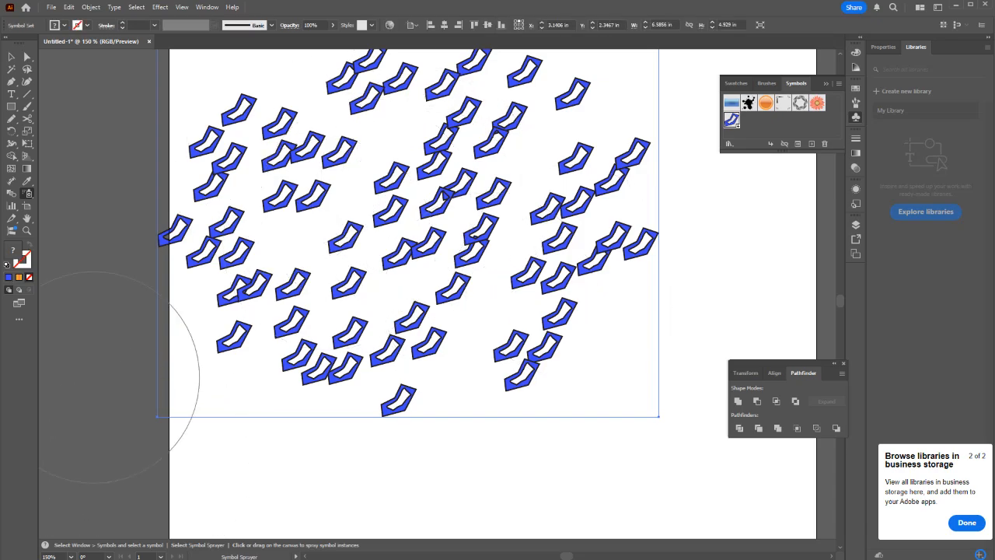
Step: Push the sprayed symbol instances around within the set using the Symbol Shifter
{"action": "left_click", "coordinate": [27, 193]}
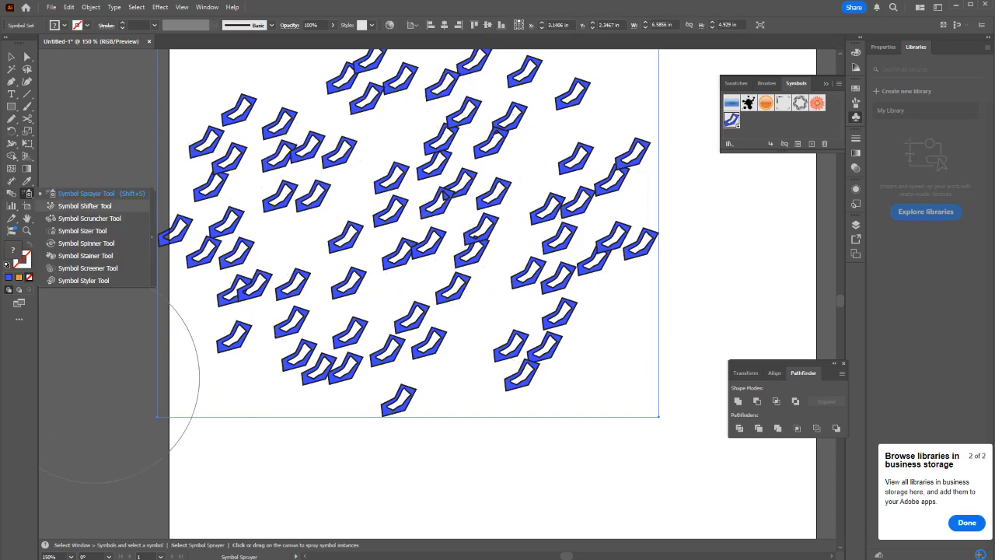
{"action": "left_click", "coordinate": [84, 206]}
{"action": "left_click", "coordinate": [27, 193]}
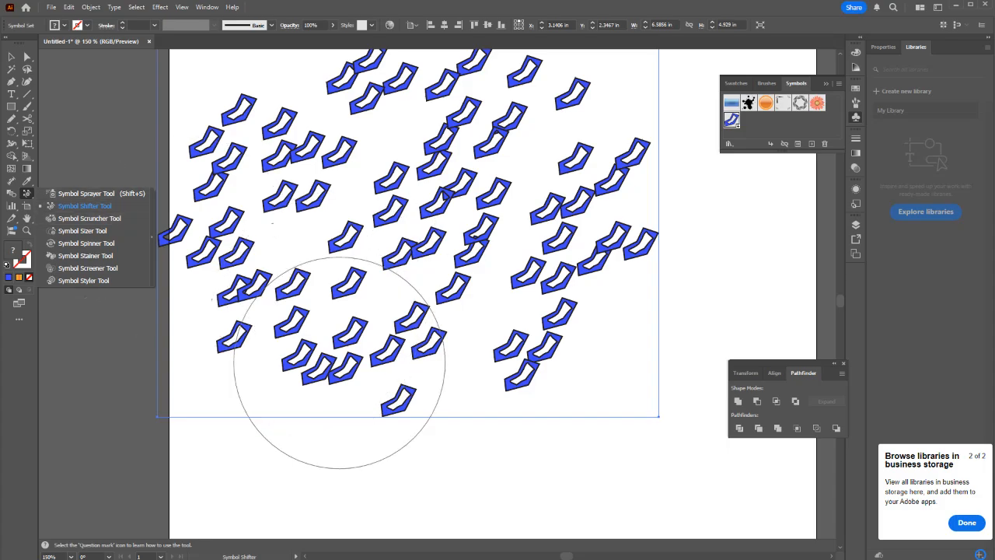
{"action": "mouse_move", "coordinate": [341, 362]}
{"action": "left_mouse_down"}
{"action": "mouse_move", "coordinate": [437, 304]}
{"action": "mouse_move", "coordinate": [439, 319]}
{"action": "mouse_move", "coordinate": [413, 147]}
{"action": "mouse_move", "coordinate": [444, 188]}
{"action": "mouse_move", "coordinate": [300, 223]}
{"action": "mouse_move", "coordinate": [344, 240]}
{"action": "mouse_move", "coordinate": [287, 253]}
{"action": "left_mouse_up"}
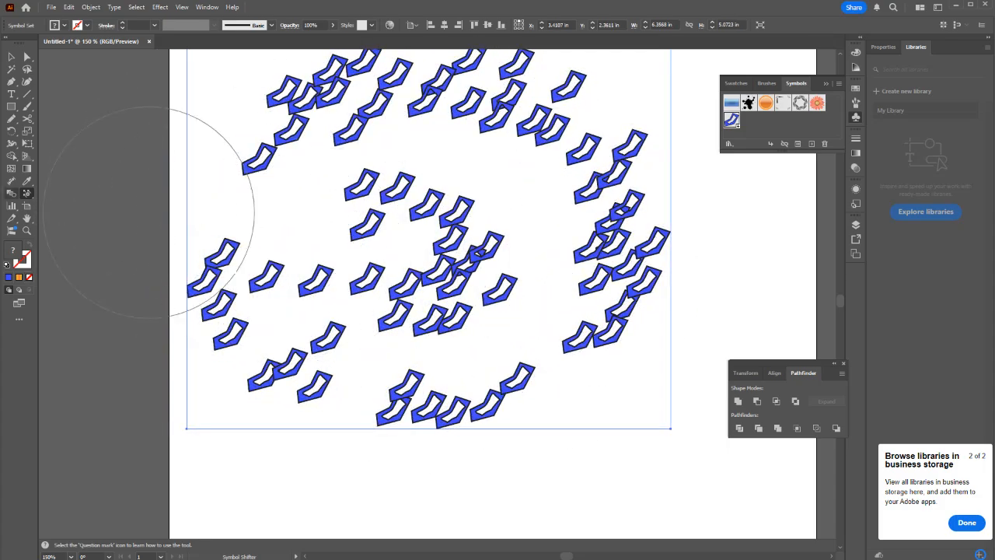
Step: Spread the instances in the middle of the set farther apart with the Symbol Scruncher
{"action": "left_click", "coordinate": [26, 193]}
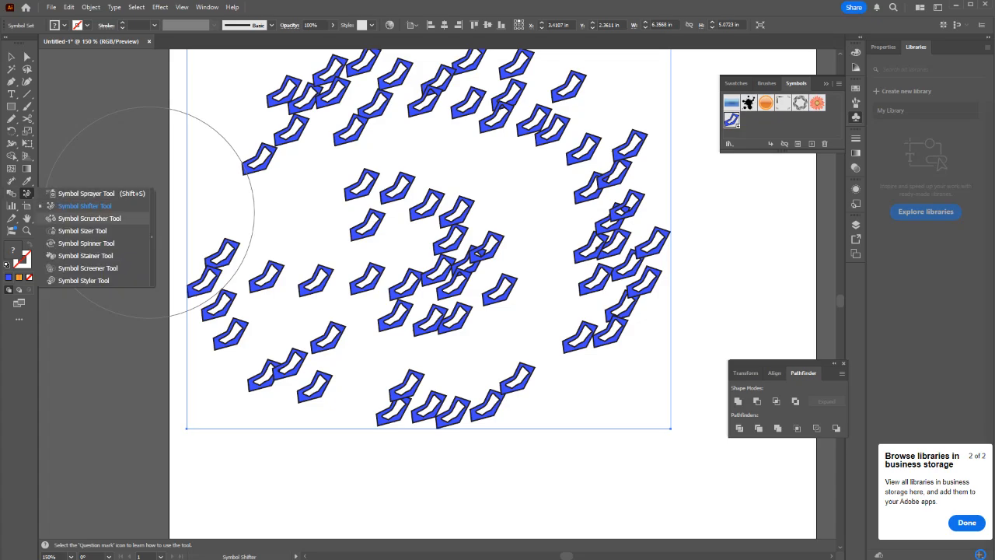
{"action": "left_click", "coordinate": [89, 219]}
{"action": "mouse_move", "coordinate": [414, 270]}
{"action": "left_mouse_down"}
{"action": "mouse_move", "coordinate": [420, 245]}
{"action": "mouse_move", "coordinate": [454, 237]}
{"action": "mouse_move", "coordinate": [449, 300]}
{"action": "mouse_move", "coordinate": [459, 301]}
{"action": "mouse_move", "coordinate": [459, 282]}
{"action": "left_mouse_up"}
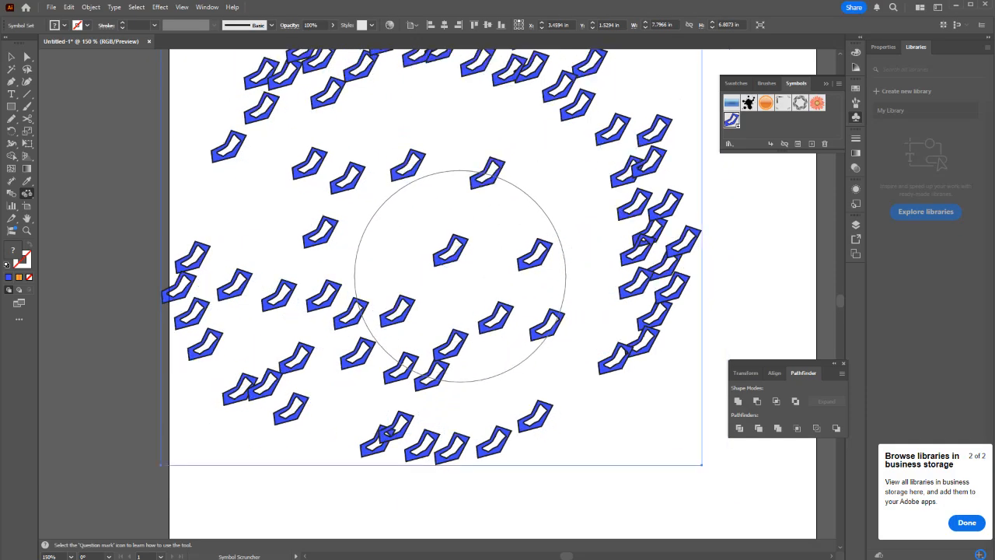
Step: Vary the sizes of the instances across the set with the Symbol Sizer, enlarging some and shrinking others
{"action": "left_click", "coordinate": [26, 193]}
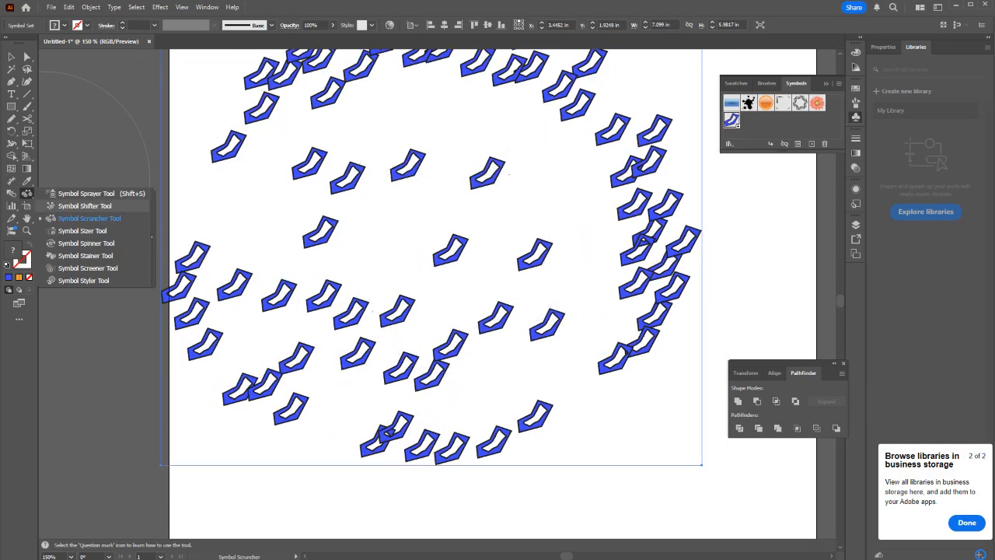
{"action": "left_click", "coordinate": [82, 230]}
{"action": "mouse_move", "coordinate": [381, 260]}
{"action": "left_mouse_down"}
{"action": "mouse_move", "coordinate": [589, 234]}
{"action": "mouse_move", "coordinate": [515, 325]}
{"action": "left_mouse_up"}
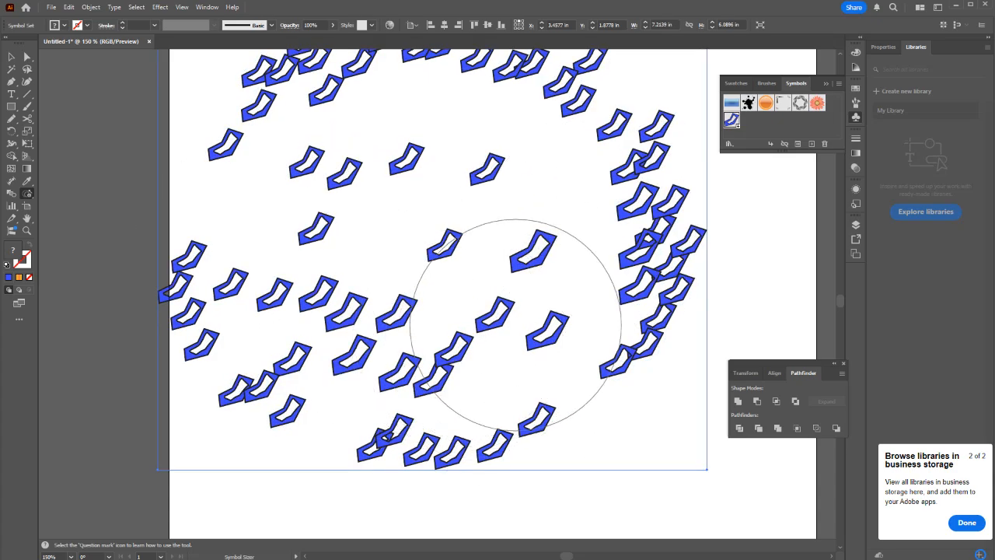
{"action": "scroll", "coordinate": [341, 353], "scroll_direction": "down", "scroll_amount": 2}
{"action": "mouse_move", "coordinate": [409, 255]}
{"action": "left_mouse_down"}
{"action": "mouse_move", "coordinate": [416, 242]}
{"action": "mouse_move", "coordinate": [316, 240]}
{"action": "mouse_move", "coordinate": [417, 297]}
{"action": "left_mouse_up"}
{"action": "mouse_move", "coordinate": [393, 226]}
{"action": "left_mouse_down"}
{"action": "mouse_move", "coordinate": [456, 233]}
{"action": "mouse_move", "coordinate": [444, 312]}
{"action": "left_mouse_up"}
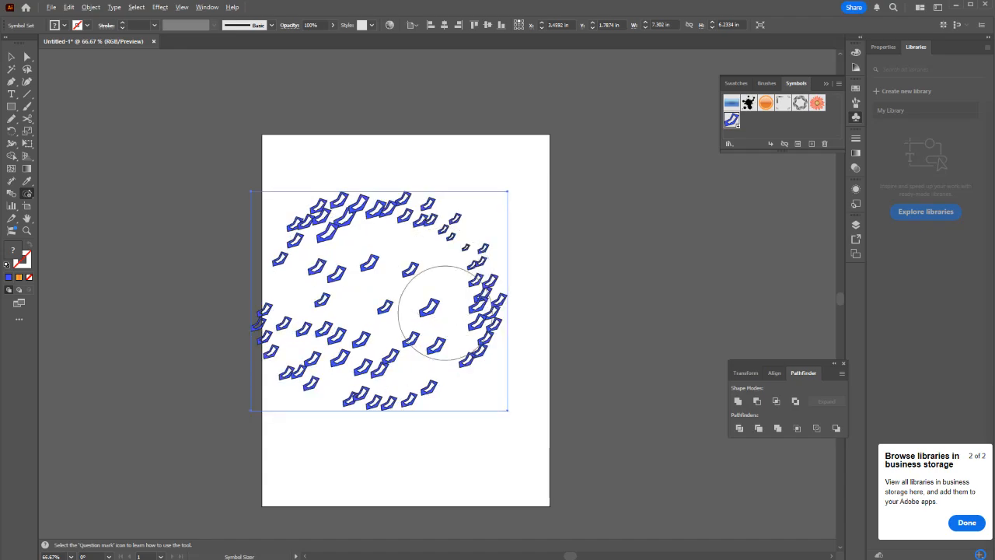
{"action": "mouse_move", "coordinate": [388, 394]}
{"action": "left_mouse_down"}
{"action": "mouse_move", "coordinate": [317, 355]}
{"action": "mouse_move", "coordinate": [370, 320]}
{"action": "mouse_move", "coordinate": [335, 408]}
{"action": "left_mouse_up"}
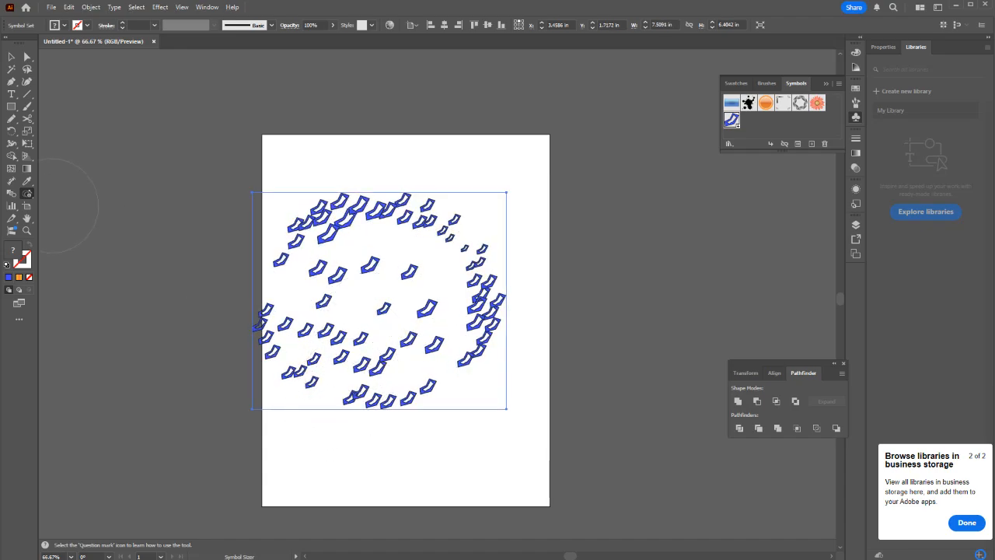
Step: Rotate the symbol instances in different directions across the set with the Symbol Spinner
{"action": "left_click_drag", "start_coordinate": [27, 193], "coordinate": [94, 243]}
{"action": "mouse_move", "coordinate": [429, 228]}
{"action": "left_mouse_down"}
{"action": "mouse_move", "coordinate": [460, 245]}
{"action": "mouse_move", "coordinate": [368, 272]}
{"action": "left_mouse_up"}
{"action": "mouse_move", "coordinate": [414, 186]}
{"action": "left_mouse_down"}
{"action": "mouse_move", "coordinate": [449, 244]}
{"action": "mouse_move", "coordinate": [455, 290]}
{"action": "mouse_move", "coordinate": [377, 308]}
{"action": "mouse_move", "coordinate": [321, 255]}
{"action": "mouse_move", "coordinate": [308, 364]}
{"action": "mouse_move", "coordinate": [343, 379]}
{"action": "mouse_move", "coordinate": [331, 411]}
{"action": "mouse_move", "coordinate": [318, 389]}
{"action": "mouse_move", "coordinate": [379, 356]}
{"action": "mouse_move", "coordinate": [351, 400]}
{"action": "mouse_move", "coordinate": [501, 294]}
{"action": "mouse_move", "coordinate": [406, 384]}
{"action": "mouse_move", "coordinate": [454, 354]}
{"action": "mouse_move", "coordinate": [435, 315]}
{"action": "mouse_move", "coordinate": [486, 326]}
{"action": "mouse_move", "coordinate": [470, 344]}
{"action": "mouse_move", "coordinate": [473, 333]}
{"action": "mouse_move", "coordinate": [462, 369]}
{"action": "mouse_move", "coordinate": [479, 345]}
{"action": "mouse_move", "coordinate": [469, 386]}
{"action": "mouse_move", "coordinate": [484, 342]}
{"action": "mouse_move", "coordinate": [473, 290]}
{"action": "mouse_move", "coordinate": [495, 233]}
{"action": "mouse_move", "coordinate": [382, 223]}
{"action": "mouse_move", "coordinate": [378, 251]}
{"action": "left_mouse_up"}
{"action": "left_click_drag", "start_coordinate": [358, 186], "coordinate": [398, 250]}
{"action": "mouse_move", "coordinate": [370, 188]}
{"action": "left_mouse_down"}
{"action": "mouse_move", "coordinate": [409, 231]}
{"action": "mouse_move", "coordinate": [412, 250]}
{"action": "left_mouse_up"}
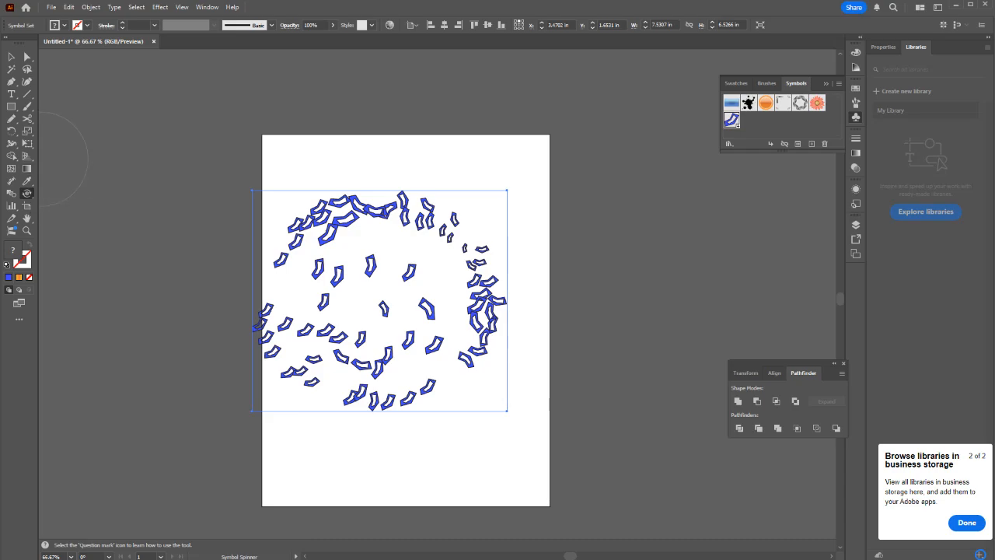
Step: Tint the symbol instances in the middle and lower parts of the set with the Symbol Stainer
{"action": "left_click", "coordinate": [27, 193]}
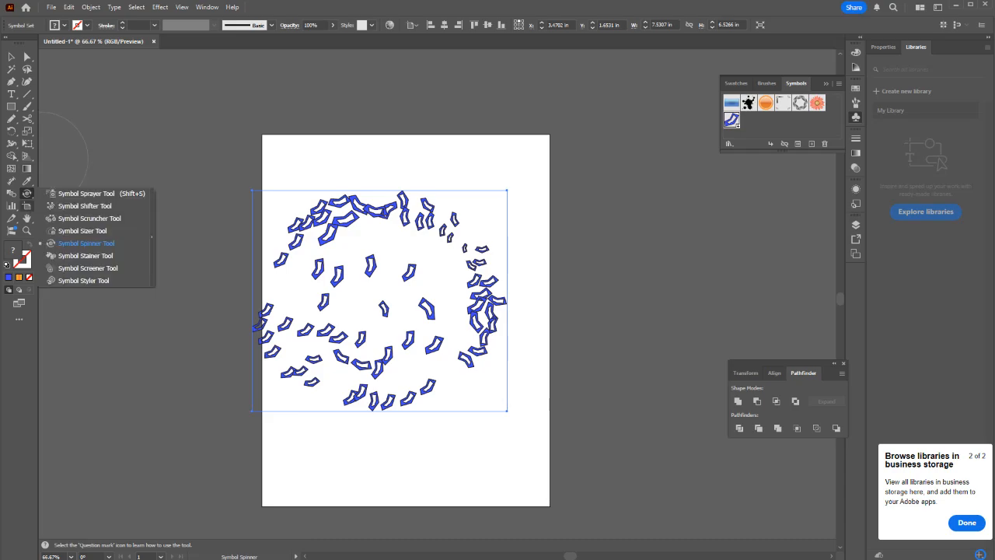
{"action": "left_click", "coordinate": [85, 255]}
{"action": "mouse_move", "coordinate": [366, 259]}
{"action": "left_mouse_down"}
{"action": "mouse_move", "coordinate": [310, 277]}
{"action": "mouse_move", "coordinate": [319, 357]}
{"action": "mouse_move", "coordinate": [473, 224]}
{"action": "mouse_move", "coordinate": [479, 347]}
{"action": "mouse_move", "coordinate": [473, 327]}
{"action": "mouse_move", "coordinate": [345, 412]}
{"action": "left_mouse_up"}
{"action": "scroll", "coordinate": [401, 428], "scroll_direction": "up", "scroll_amount": 2}
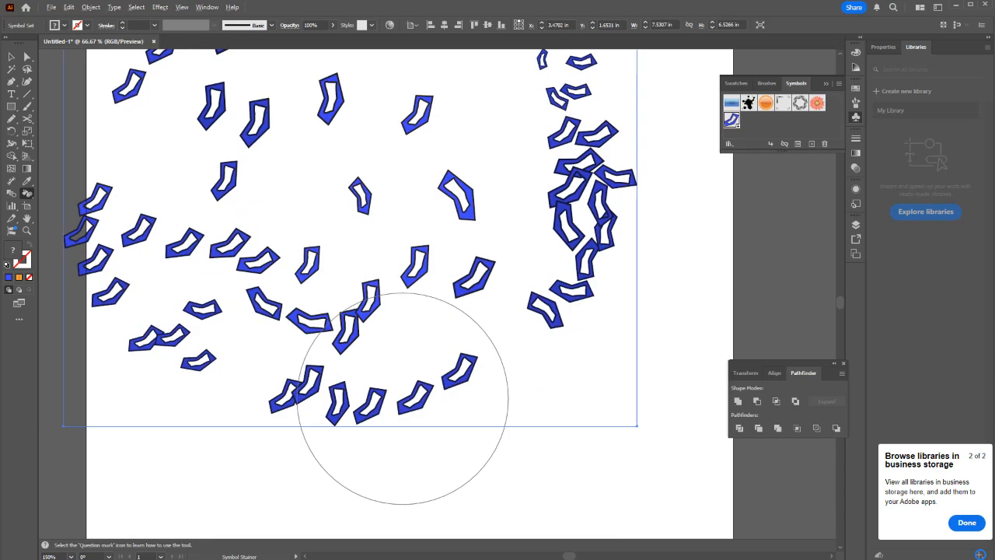
{"action": "mouse_move", "coordinate": [404, 393]}
{"action": "left_mouse_down"}
{"action": "mouse_move", "coordinate": [397, 373]}
{"action": "mouse_move", "coordinate": [399, 400]}
{"action": "mouse_move", "coordinate": [543, 427]}
{"action": "left_mouse_up"}
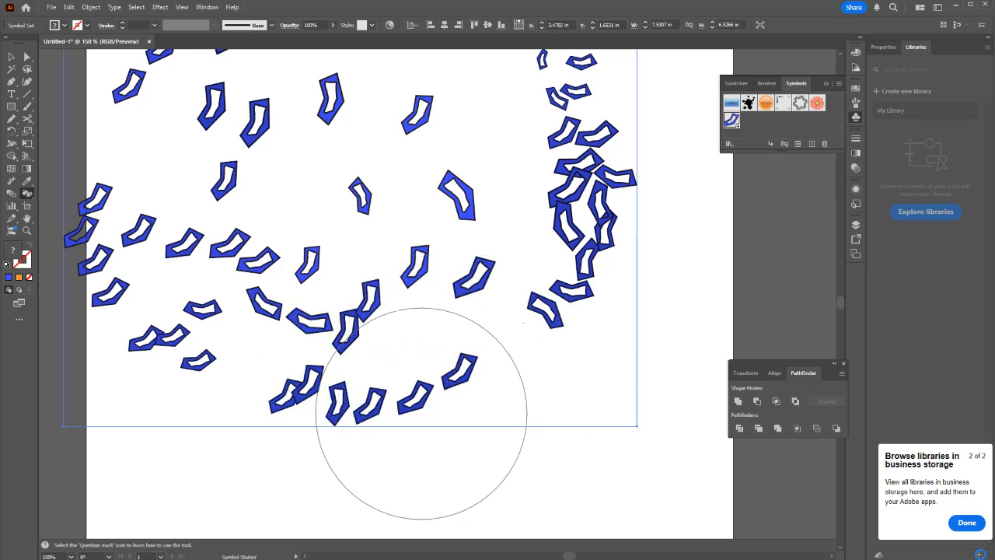
{"action": "mouse_move", "coordinate": [365, 334]}
{"action": "left_mouse_down"}
{"action": "mouse_move", "coordinate": [349, 304]}
{"action": "mouse_move", "coordinate": [381, 302]}
{"action": "mouse_move", "coordinate": [332, 359]}
{"action": "mouse_move", "coordinate": [398, 284]}
{"action": "mouse_move", "coordinate": [378, 300]}
{"action": "mouse_move", "coordinate": [362, 266]}
{"action": "left_mouse_up"}
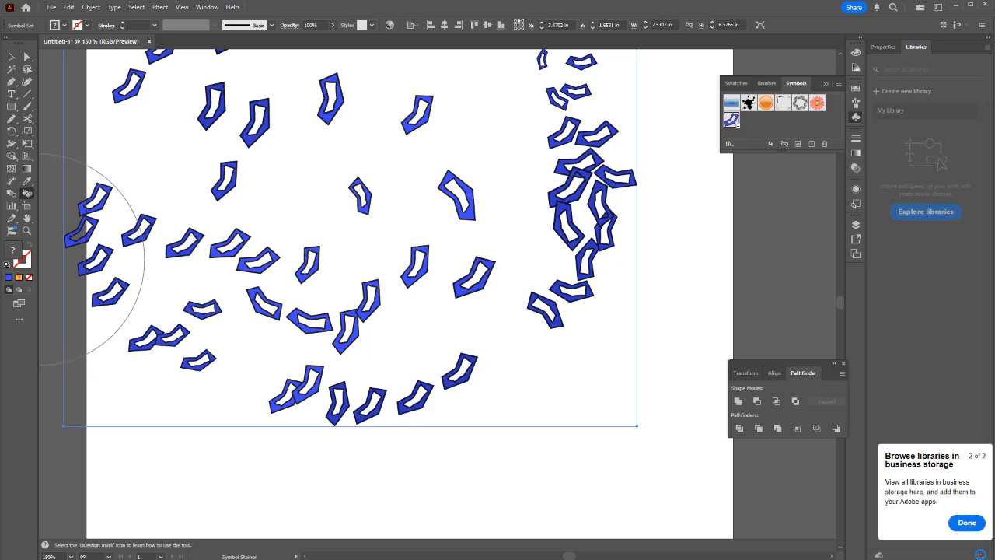
Step: Reselect the whole symbol set and stain its lower and right-side instances a brighter blue
{"action": "key", "text": "v"}
{"action": "left_click", "coordinate": [290, 460]}
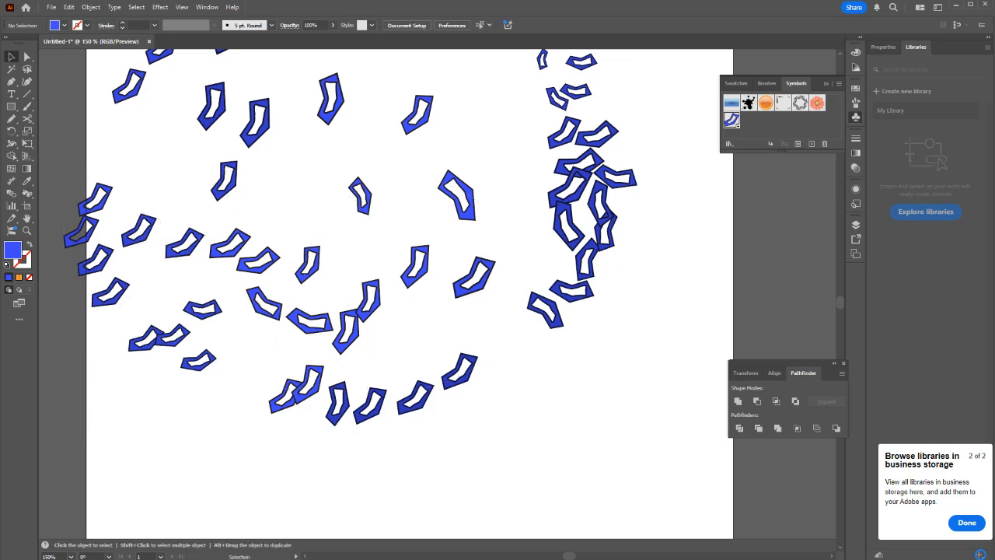
{"action": "key", "text": "ctrl+a"}
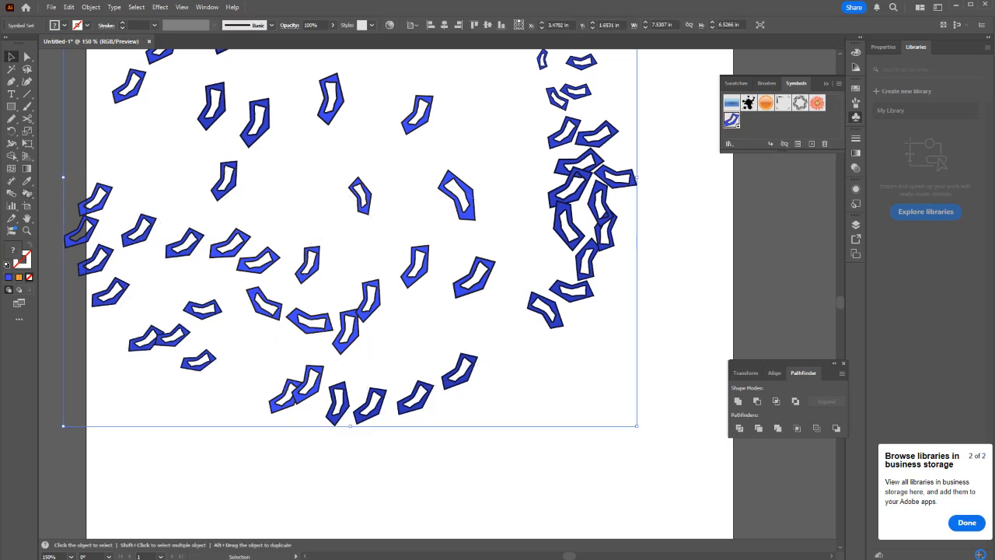
{"action": "scroll", "coordinate": [314, 408], "scroll_direction": "up", "scroll_amount": 4}
{"action": "scroll", "coordinate": [369, 384], "scroll_direction": "down", "scroll_amount": 3}
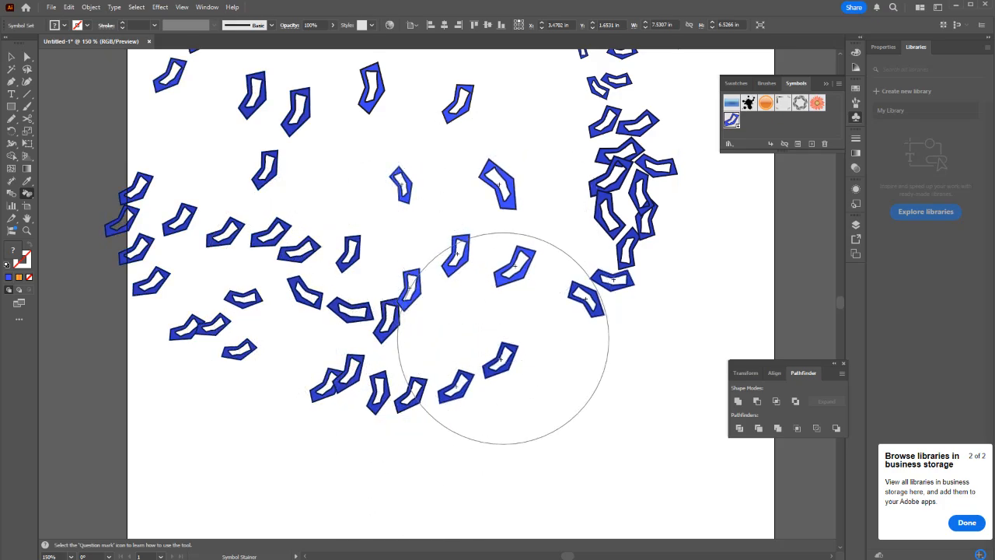
{"action": "mouse_move", "coordinate": [503, 338]}
{"action": "left_mouse_down"}
{"action": "mouse_move", "coordinate": [468, 232]}
{"action": "mouse_move", "coordinate": [523, 205]}
{"action": "mouse_move", "coordinate": [452, 420]}
{"action": "mouse_move", "coordinate": [503, 307]}
{"action": "mouse_move", "coordinate": [496, 292]}
{"action": "mouse_move", "coordinate": [305, 221]}
{"action": "mouse_move", "coordinate": [303, 191]}
{"action": "left_mouse_up"}
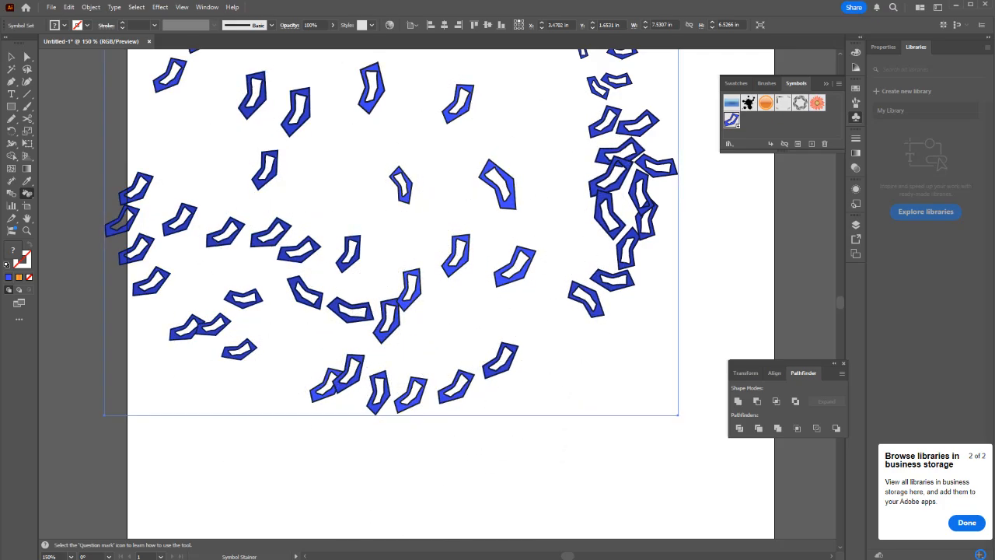
{"action": "mouse_move", "coordinate": [629, 242]}
{"action": "left_mouse_down"}
{"action": "mouse_move", "coordinate": [620, 244]}
{"action": "mouse_move", "coordinate": [591, 193]}
{"action": "mouse_move", "coordinate": [626, 269]}
{"action": "left_mouse_up"}
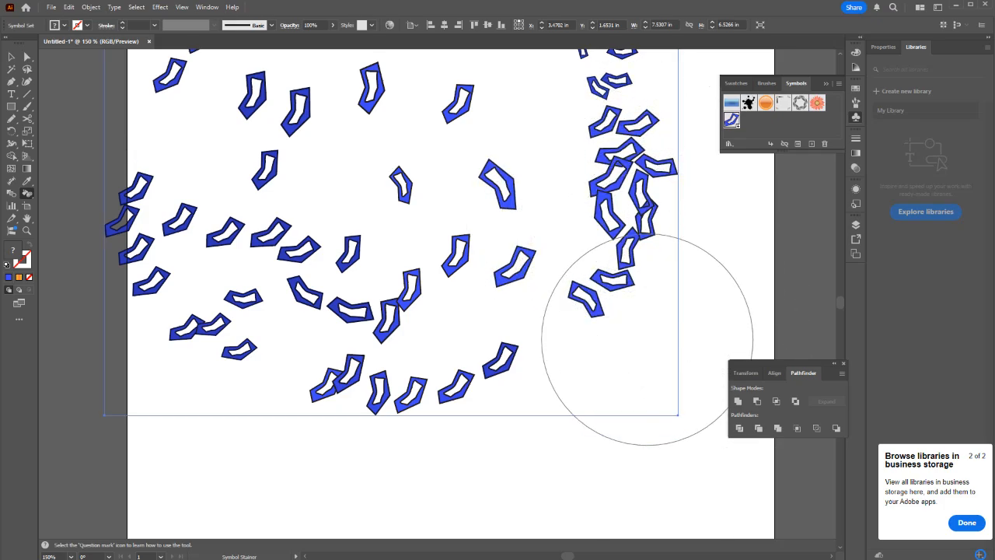
Step: Make the instances in the lower middle of the set semi-transparent with the Symbol Screener
{"action": "left_click", "coordinate": [26, 193]}
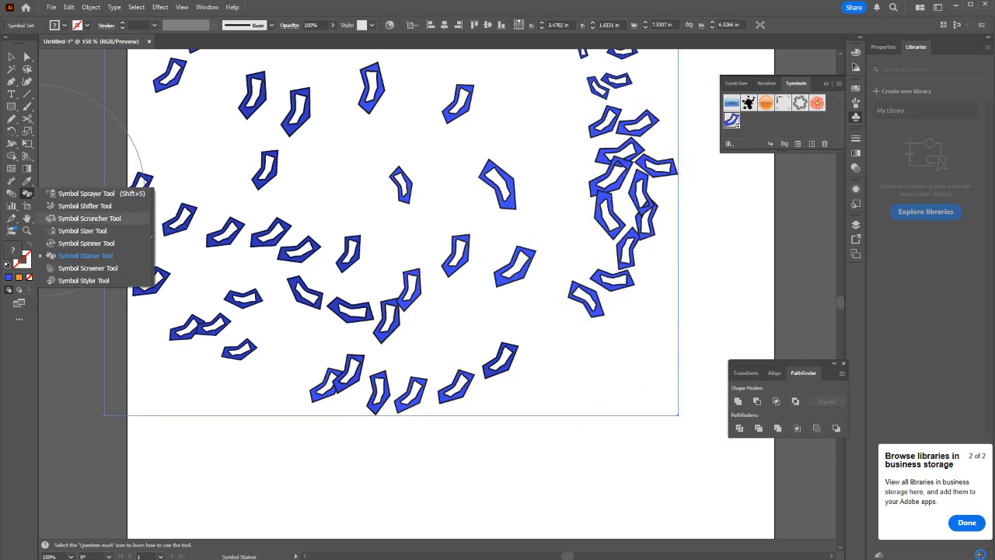
{"action": "left_click", "coordinate": [86, 269]}
{"action": "mouse_move", "coordinate": [272, 255]}
{"action": "left_mouse_down"}
{"action": "mouse_move", "coordinate": [322, 326]}
{"action": "mouse_move", "coordinate": [329, 293]}
{"action": "mouse_move", "coordinate": [427, 361]}
{"action": "mouse_move", "coordinate": [404, 349]}
{"action": "mouse_move", "coordinate": [584, 282]}
{"action": "mouse_move", "coordinate": [612, 251]}
{"action": "mouse_move", "coordinate": [514, 97]}
{"action": "mouse_move", "coordinate": [602, 196]}
{"action": "mouse_move", "coordinate": [464, 377]}
{"action": "mouse_move", "coordinate": [410, 429]}
{"action": "mouse_move", "coordinate": [315, 303]}
{"action": "mouse_move", "coordinate": [185, 300]}
{"action": "mouse_move", "coordinate": [280, 423]}
{"action": "mouse_move", "coordinate": [353, 174]}
{"action": "mouse_move", "coordinate": [268, 313]}
{"action": "mouse_move", "coordinate": [111, 466]}
{"action": "left_mouse_up"}
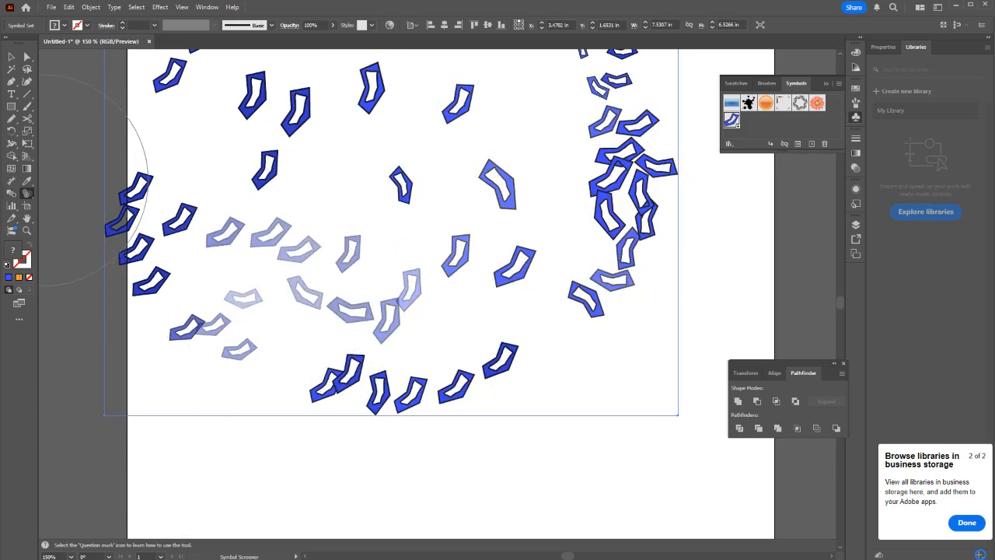
Step: Switch from the Symbol Styler back to the Symbol Sprayer, and deselect the symbol set
{"action": "left_click", "coordinate": [26, 192]}
{"action": "left_click", "coordinate": [83, 280]}
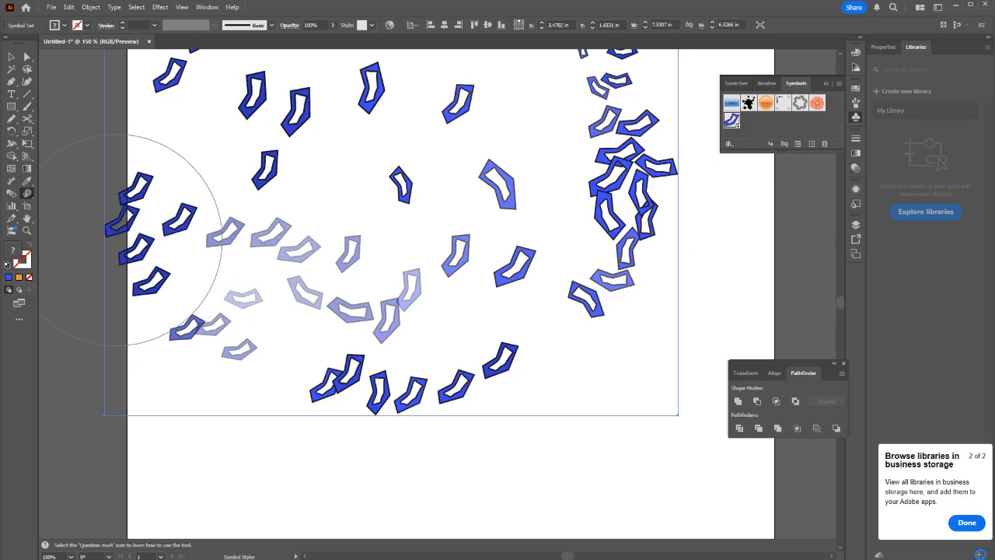
{"action": "left_click", "coordinate": [26, 193]}
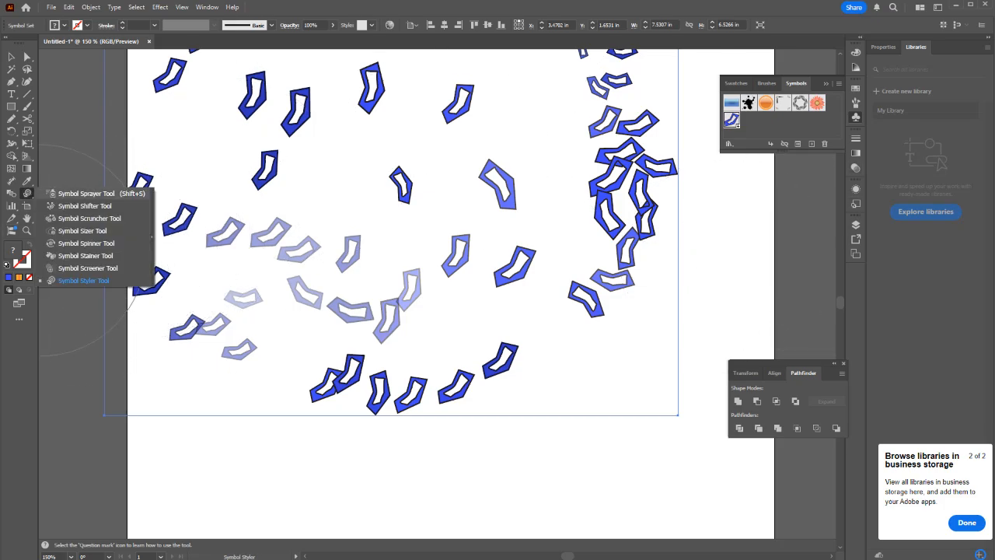
{"action": "left_click", "coordinate": [86, 193]}
{"action": "left_click", "coordinate": [132, 222]}
{"action": "key", "text": "v"}
{"action": "left_click", "coordinate": [536, 440]}
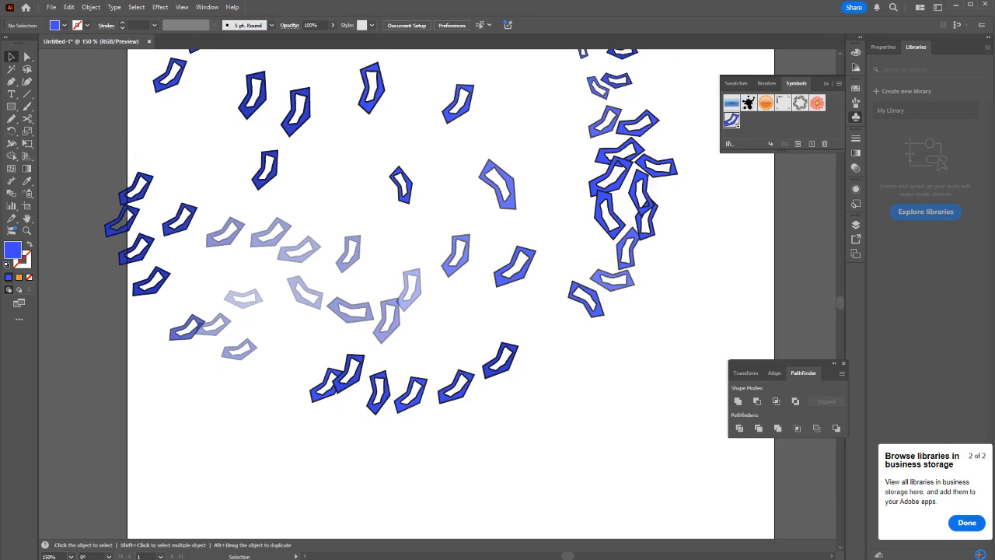
{"action": "scroll", "coordinate": [522, 420], "scroll_direction": "down", "scroll_amount": 3}
{"action": "scroll", "coordinate": [511, 336], "scroll_direction": "up", "scroll_amount": 3}
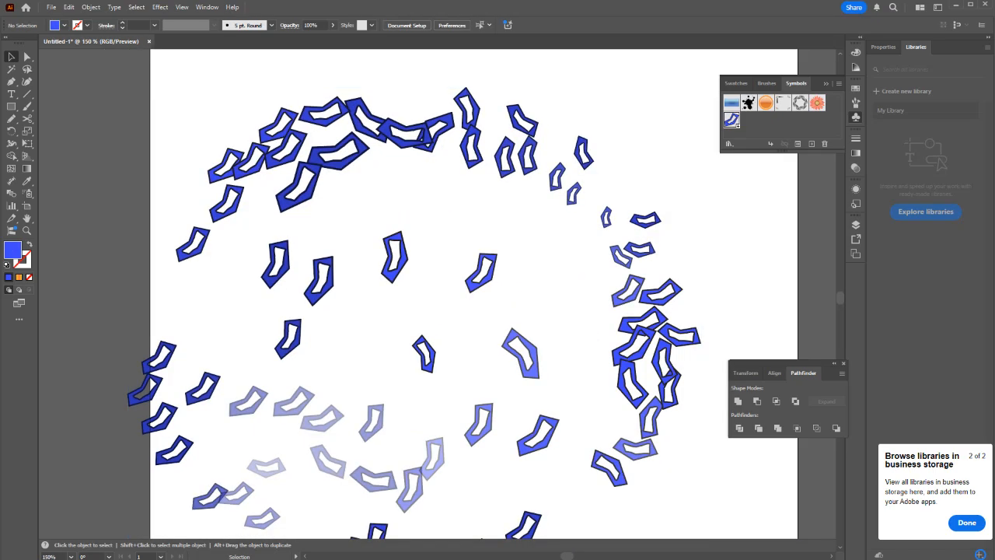
{"action": "scroll", "coordinate": [462, 293], "scroll_direction": "down", "scroll_amount": 1}
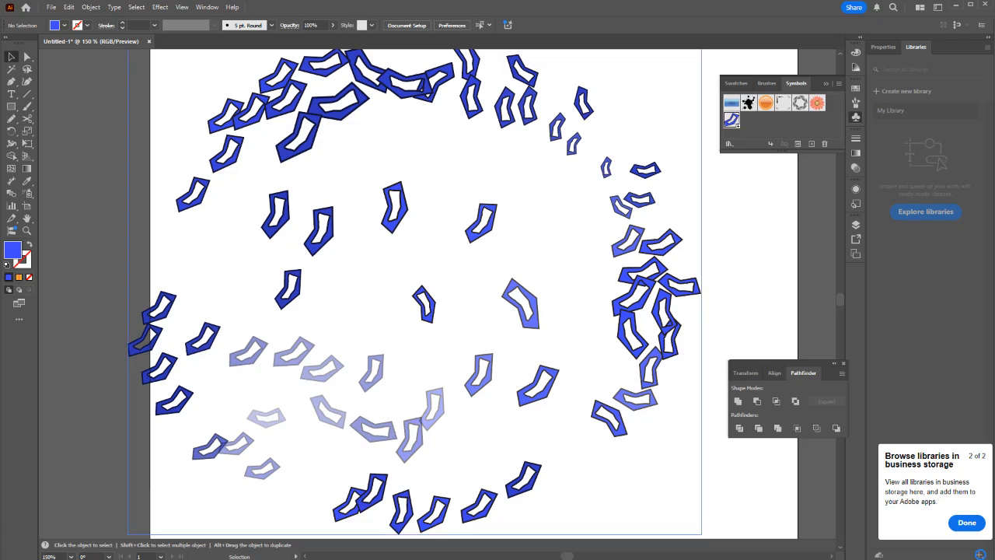
Step: Delete the whole symbol set so the artboard is empty
{"action": "key", "text": "ctrl+minus"}
{"action": "key", "text": "ctrl+minus"}
{"action": "key", "text": "ctrl+minus"}
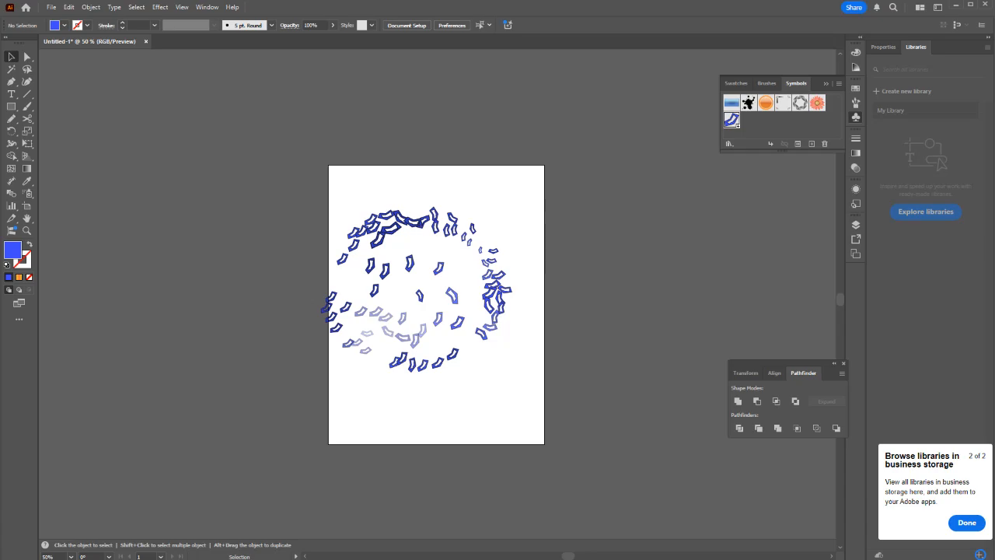
{"action": "key", "text": "ctrl+a"}
{"action": "key", "text": "Delete"}
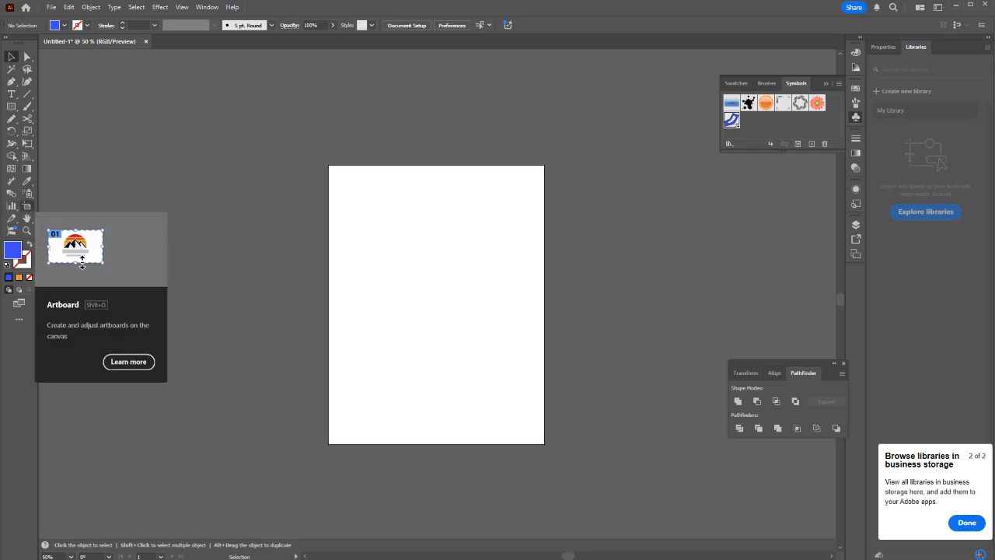
Step: Draw a second artboard of about 6.76 x 8.27 in beside the first one, and delete it
{"action": "left_click", "coordinate": [26, 206]}
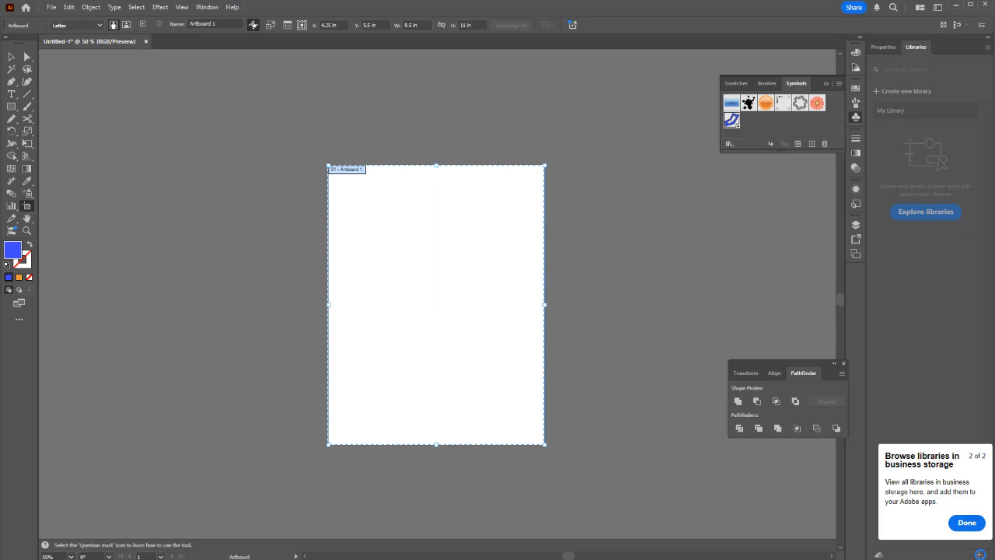
{"action": "left_click_drag", "start_coordinate": [563, 165], "coordinate": [736, 375]}
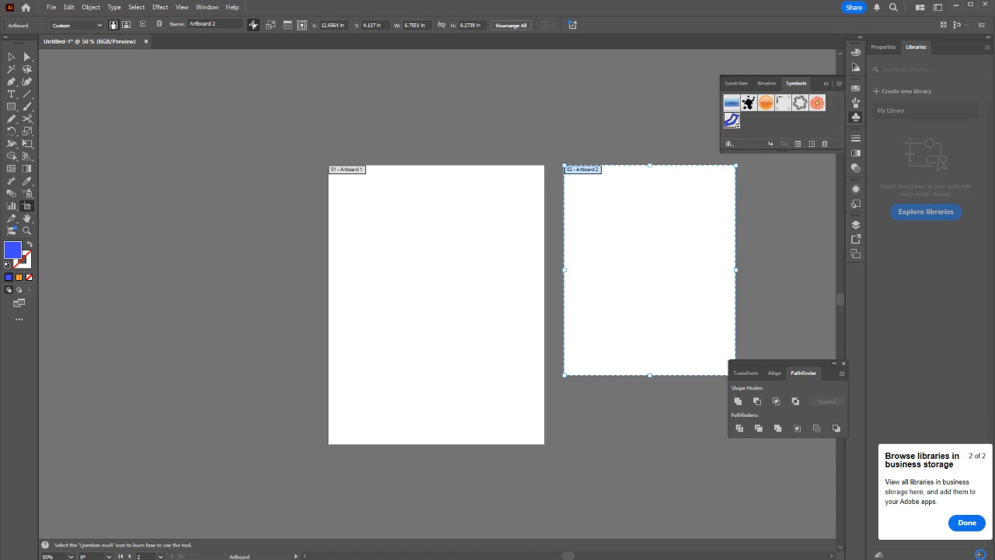
{"action": "key", "text": "Delete"}
{"action": "key", "text": "Escape"}
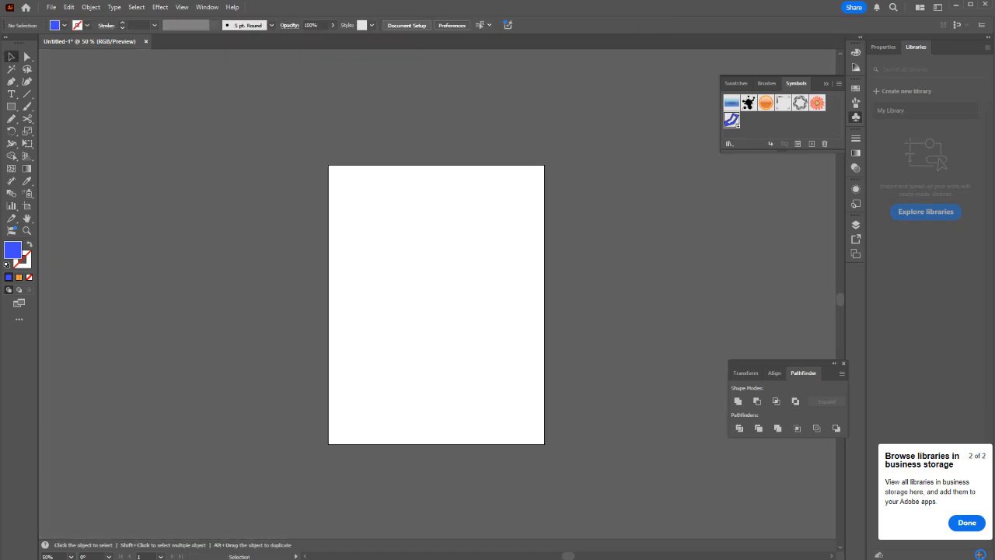
Step: Add three new Letter-size artboards in a row beside the first one, and leave artboard editing
{"action": "left_click", "coordinate": [406, 25]}
{"action": "left_click", "coordinate": [729, 192]}
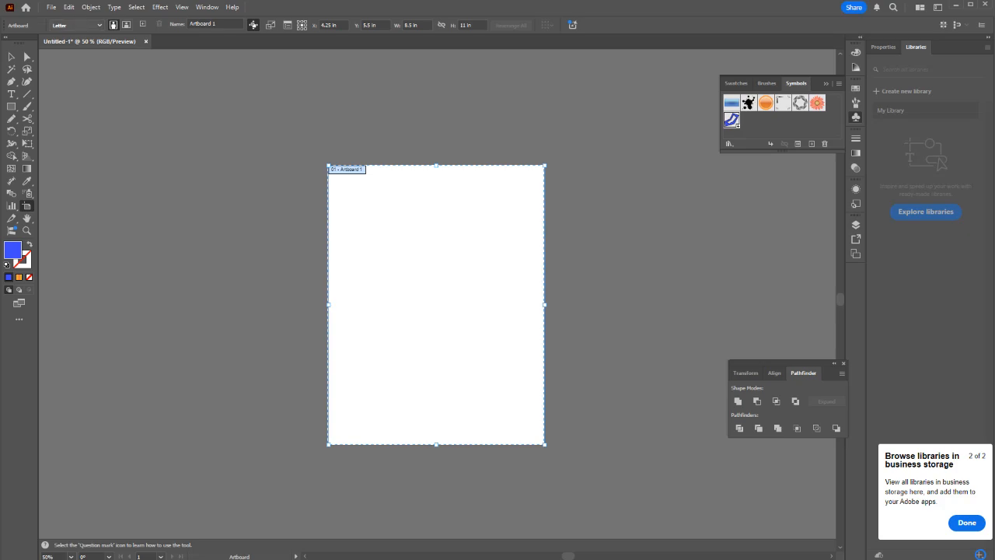
{"action": "left_click", "coordinate": [142, 24]}
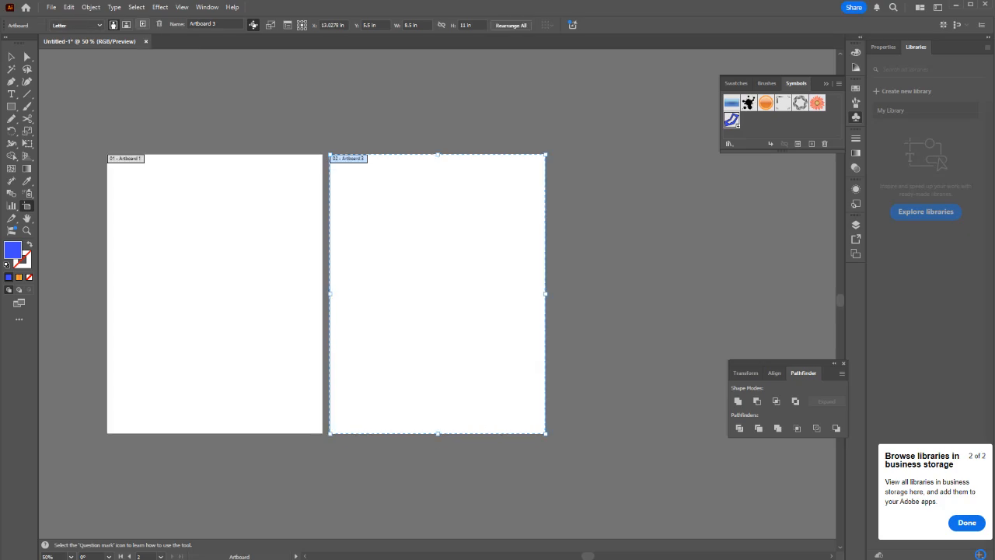
{"action": "left_click", "coordinate": [142, 24]}
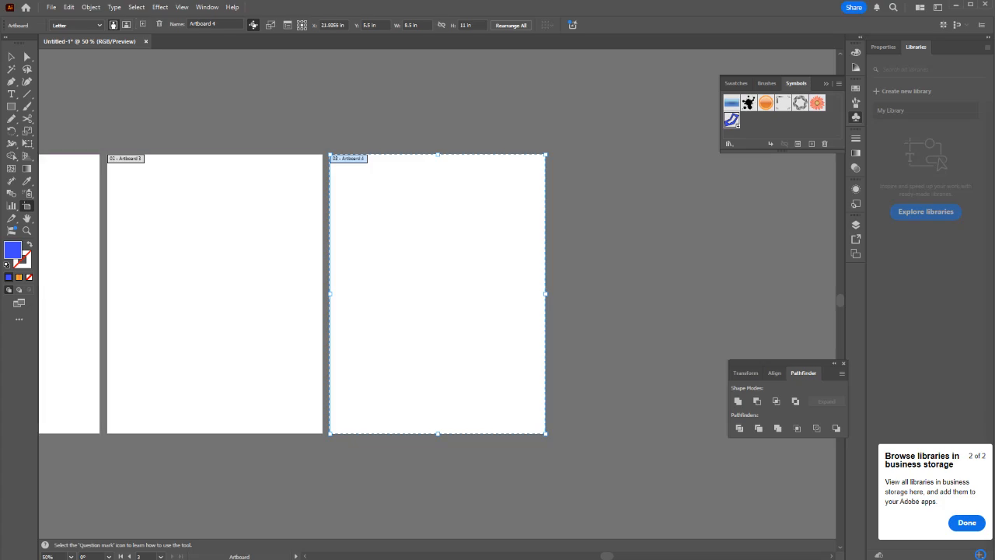
{"action": "left_click", "coordinate": [215, 294]}
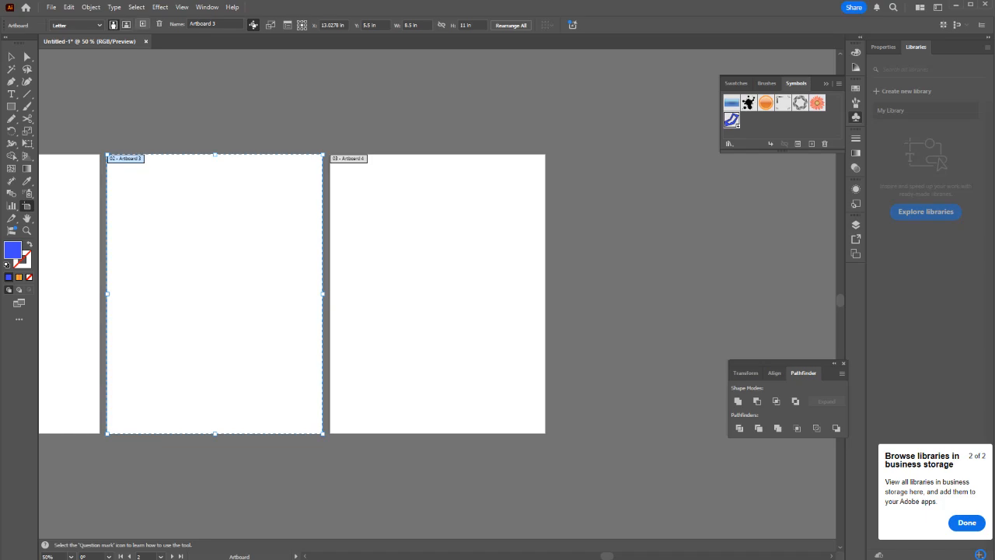
{"action": "left_click", "coordinate": [142, 24]}
{"action": "key", "text": "Escape"}
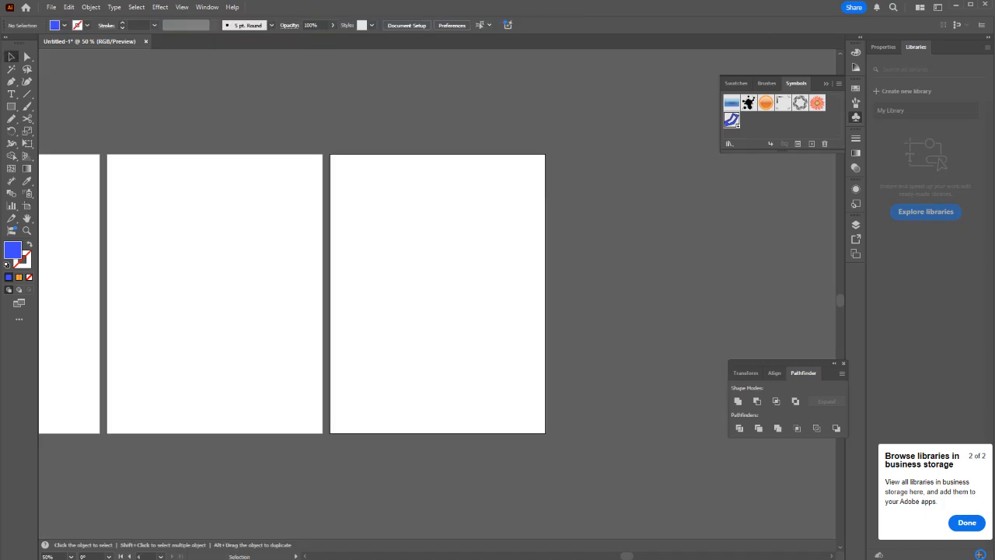
Step: Draw three overlapping rectangles on the first artboard in default fill and stroke, about 2.69 x 2.86 in, 1.76 x 2.27 in and 1.73 x 1.5 in
{"action": "left_click_drag", "start_coordinate": [234, 304], "coordinate": [708, 325]}
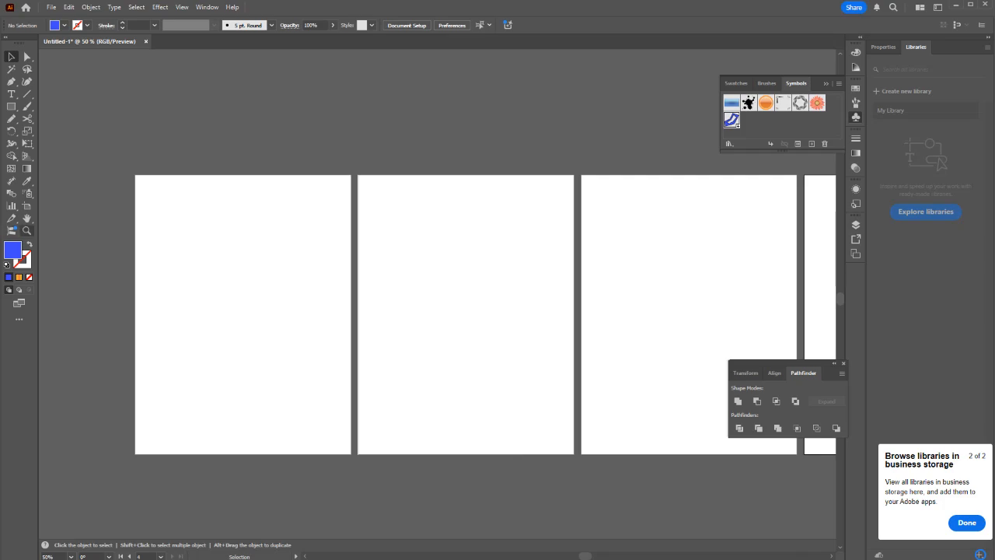
{"action": "scroll", "coordinate": [458, 262], "scroll_direction": "up", "scroll_amount": 4}
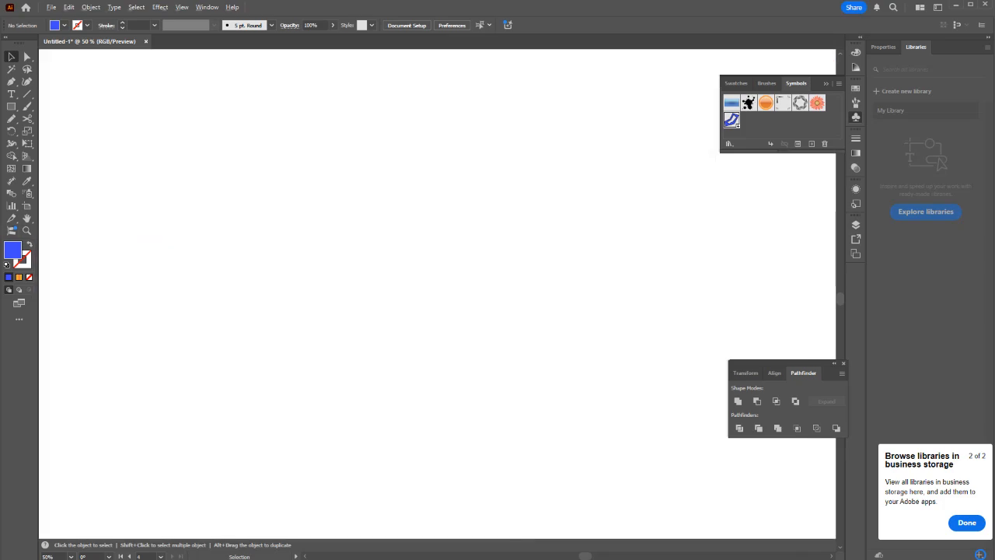
{"action": "scroll", "coordinate": [412, 259], "scroll_direction": "down", "scroll_amount": 8}
{"action": "scroll", "coordinate": [375, 259], "scroll_direction": "up", "scroll_amount": 5}
{"action": "left_click_drag", "start_coordinate": [374, 259], "coordinate": [547, 256]}
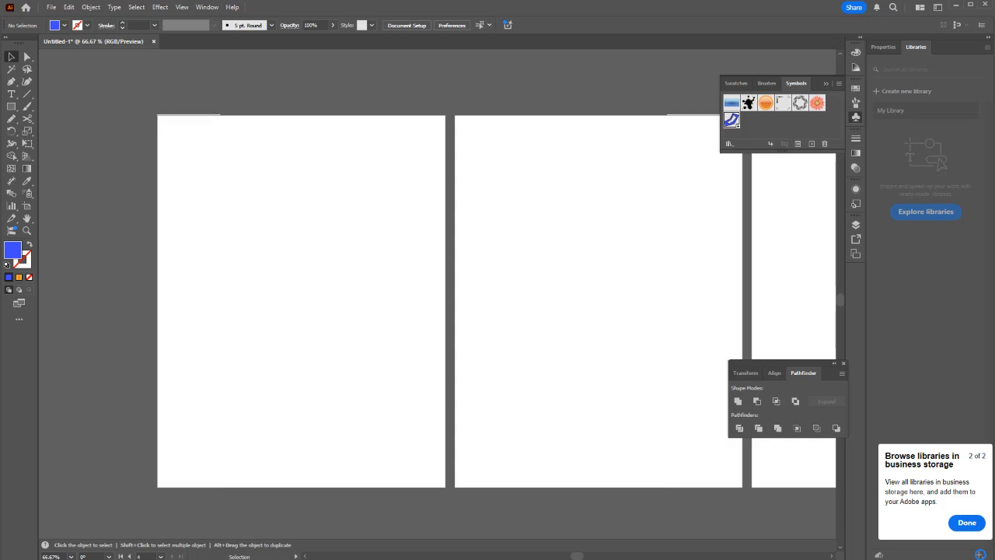
{"action": "key", "text": "m"}
{"action": "left_click_drag", "start_coordinate": [227, 195], "coordinate": [320, 293]}
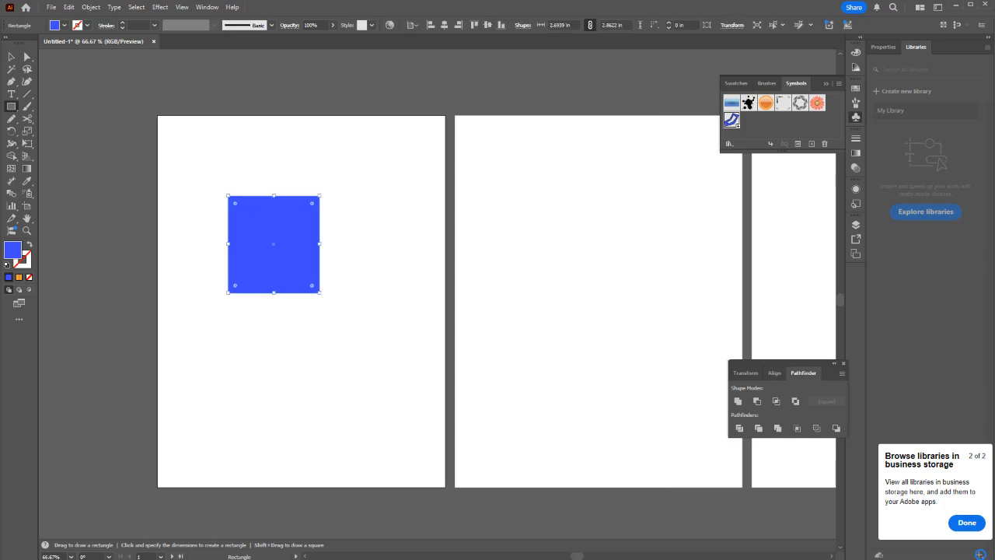
{"action": "key", "text": "d"}
{"action": "left_click_drag", "start_coordinate": [252, 251], "coordinate": [313, 328]}
{"action": "mouse_move", "coordinate": [301, 223]}
{"action": "left_mouse_down"}
{"action": "mouse_move", "coordinate": [360, 274]}
{"action": "mouse_move", "coordinate": [379, 337]}
{"action": "left_mouse_up"}
{"action": "key", "text": "v"}
{"action": "left_click", "coordinate": [387, 300]}
{"action": "scroll", "coordinate": [318, 278], "scroll_direction": "up", "scroll_amount": 3}
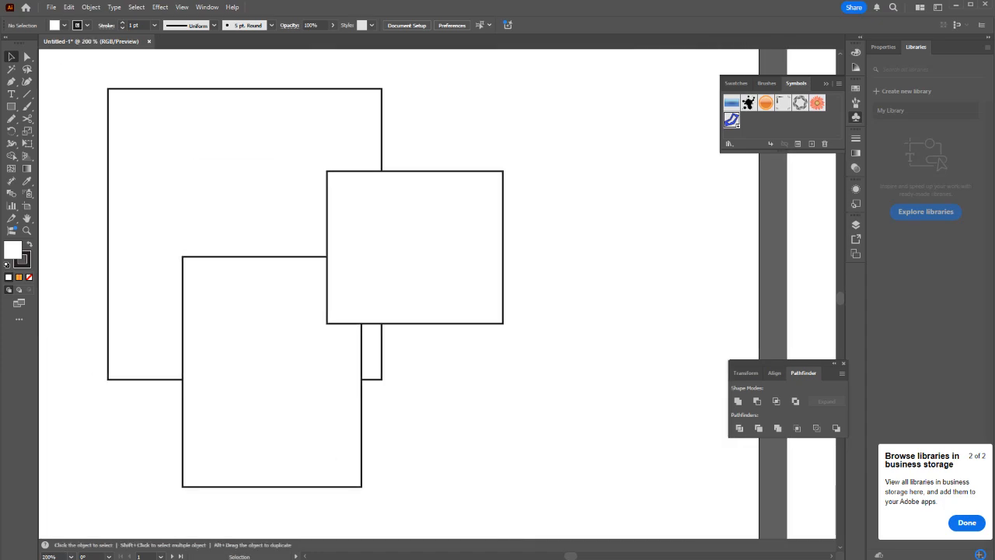
Step: Fill the largest rectangle yellow, the smallest red and the remaining one green, and select all three
{"action": "left_click_drag", "start_coordinate": [446, 416], "coordinate": [252, 268]}
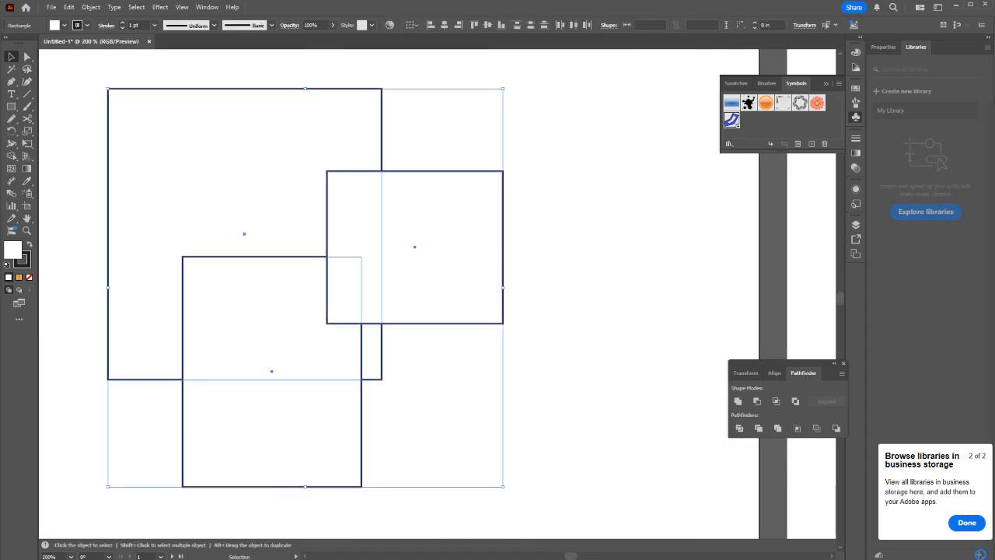
{"action": "left_click", "coordinate": [436, 133]}
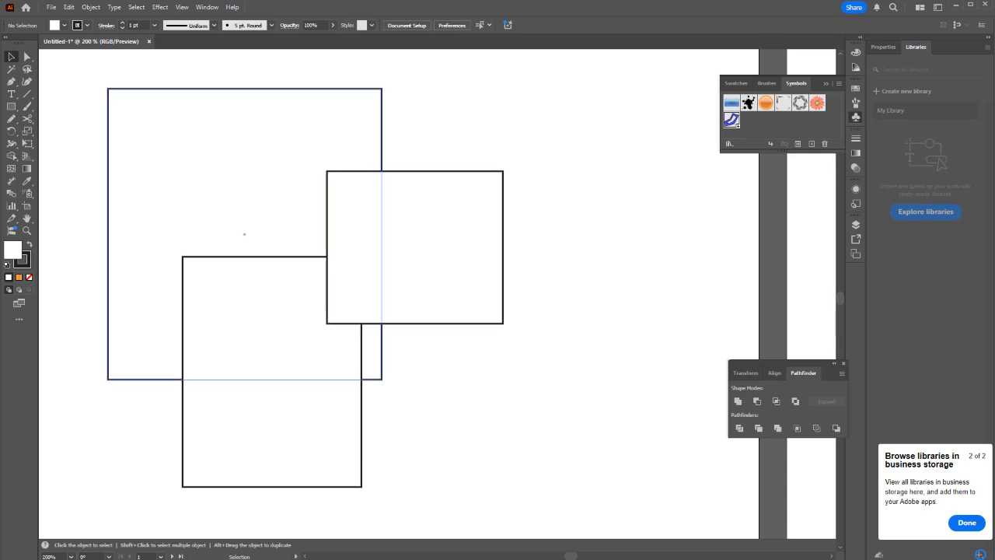
{"action": "left_click_drag", "start_coordinate": [532, 398], "coordinate": [187, 180]}
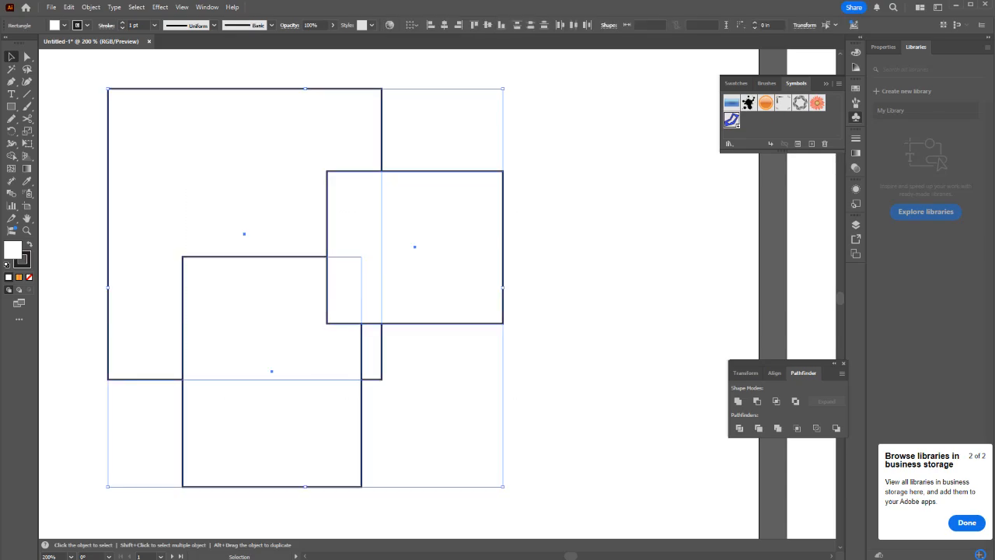
{"action": "left_click", "coordinate": [189, 181]}
{"action": "left_click", "coordinate": [735, 82]}
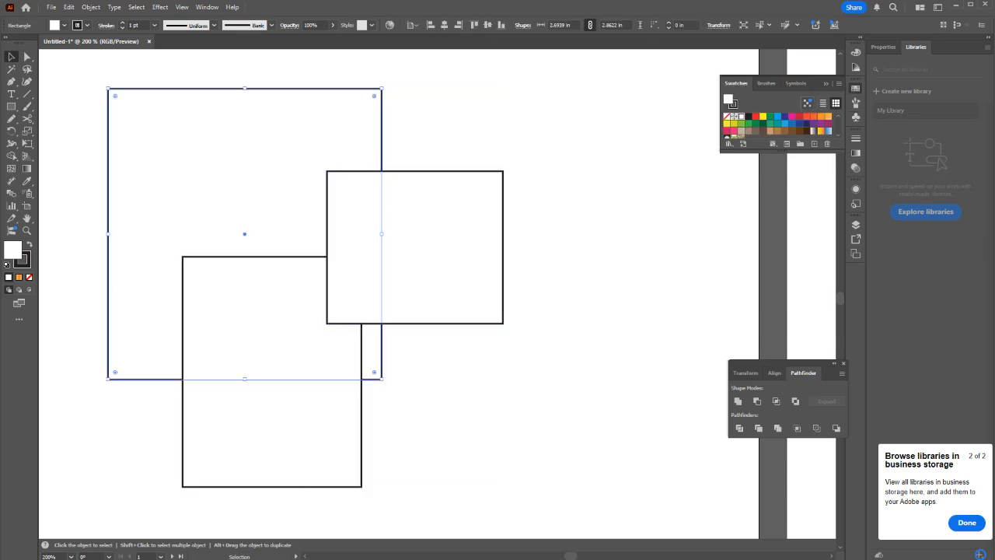
{"action": "left_click", "coordinate": [763, 116]}
{"action": "left_click", "coordinate": [441, 239]}
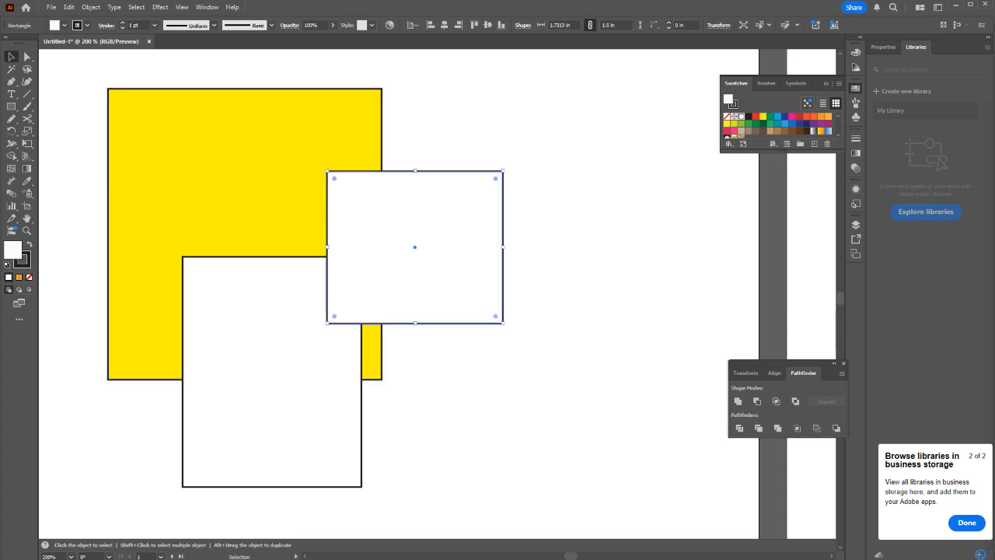
{"action": "left_click", "coordinate": [756, 116]}
{"action": "left_click", "coordinate": [356, 260]}
{"action": "left_click", "coordinate": [770, 116]}
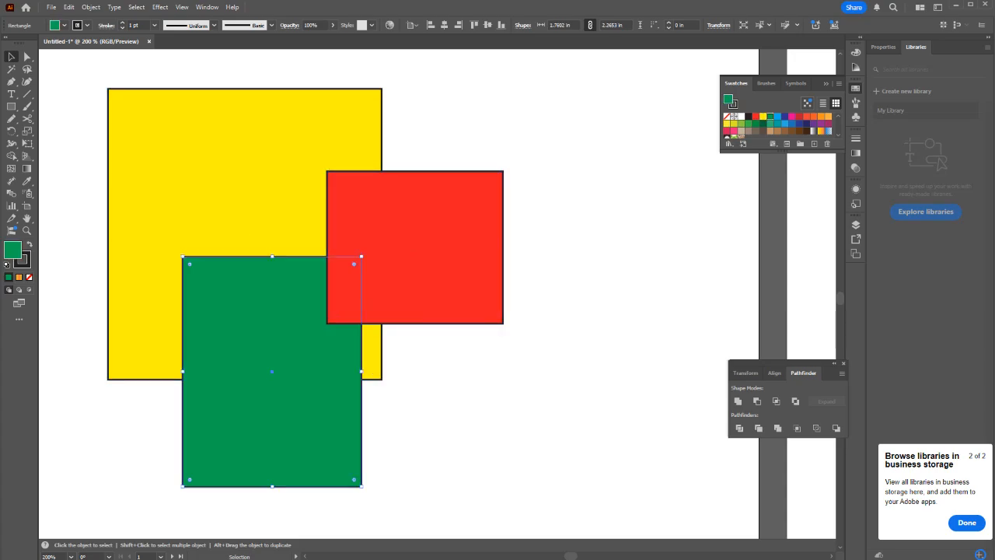
{"action": "left_click_drag", "start_coordinate": [464, 439], "coordinate": [311, 272]}
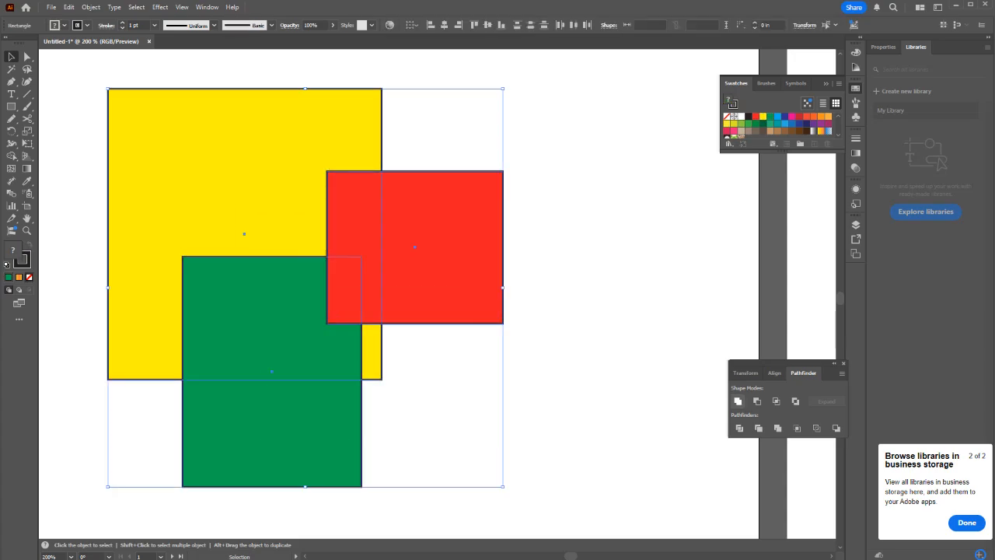
Step: Try the Unite and Minus Front shape modes on the three selected rectangles, undoing each one
{"action": "left_click", "coordinate": [738, 401]}
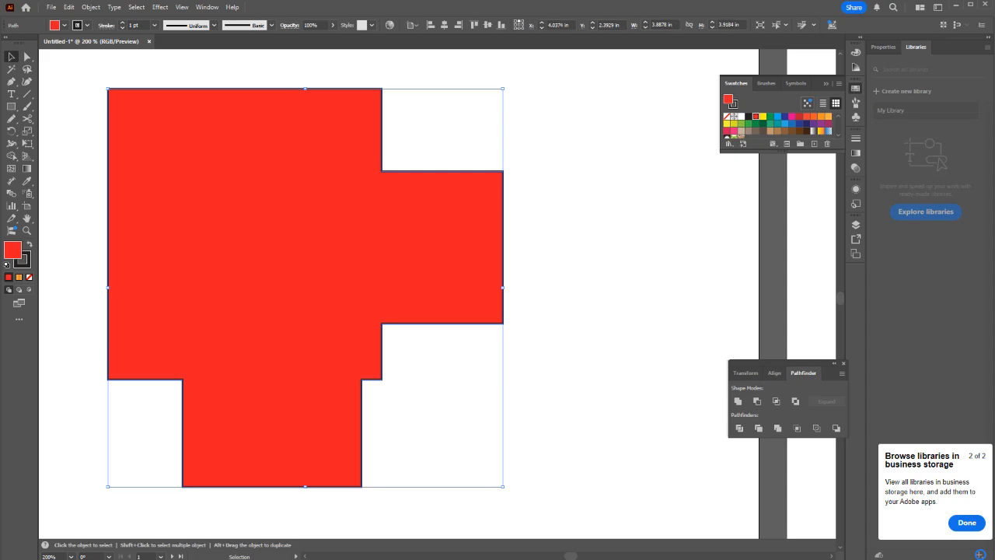
{"action": "key", "text": "ctrl+z"}
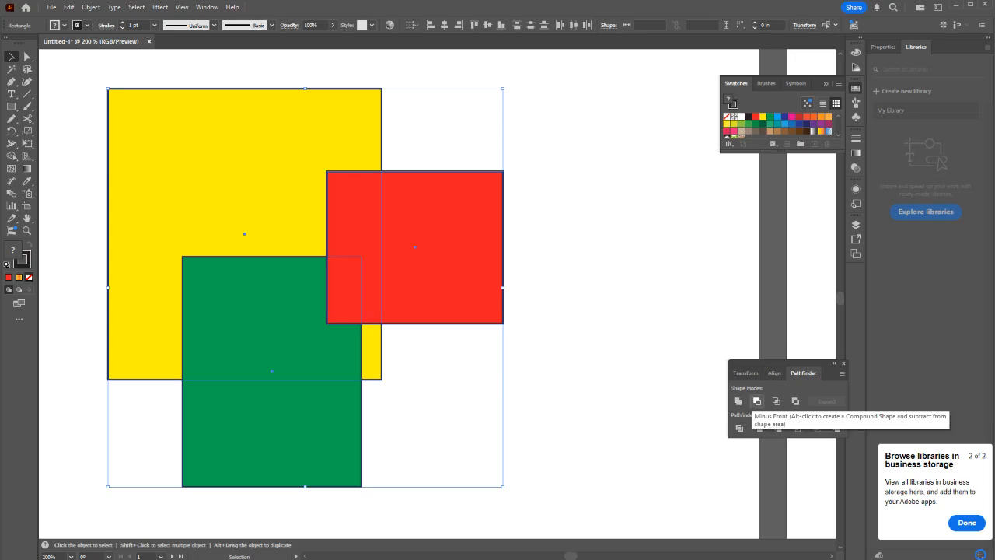
{"action": "left_click", "coordinate": [757, 402]}
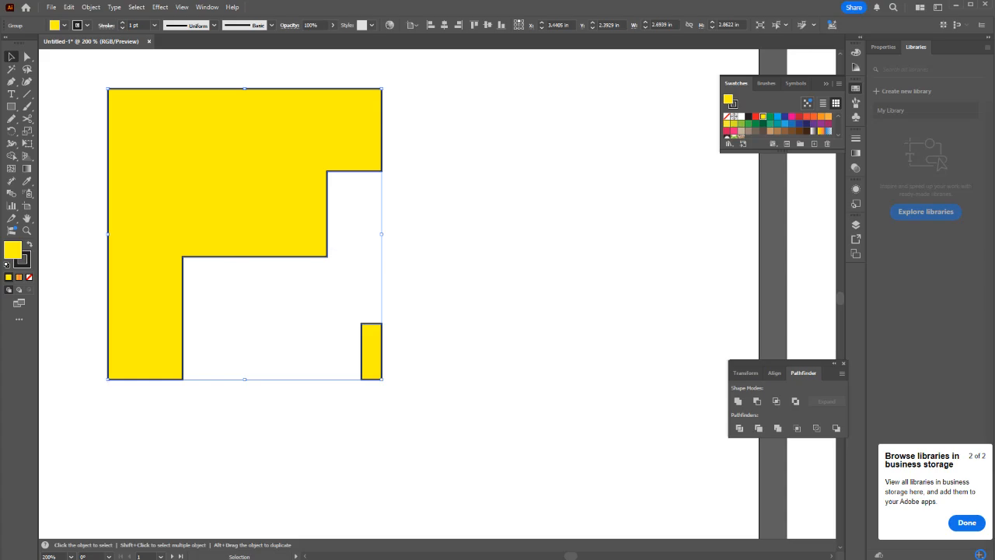
{"action": "key", "text": "ctrl+z"}
{"action": "key", "text": "v"}
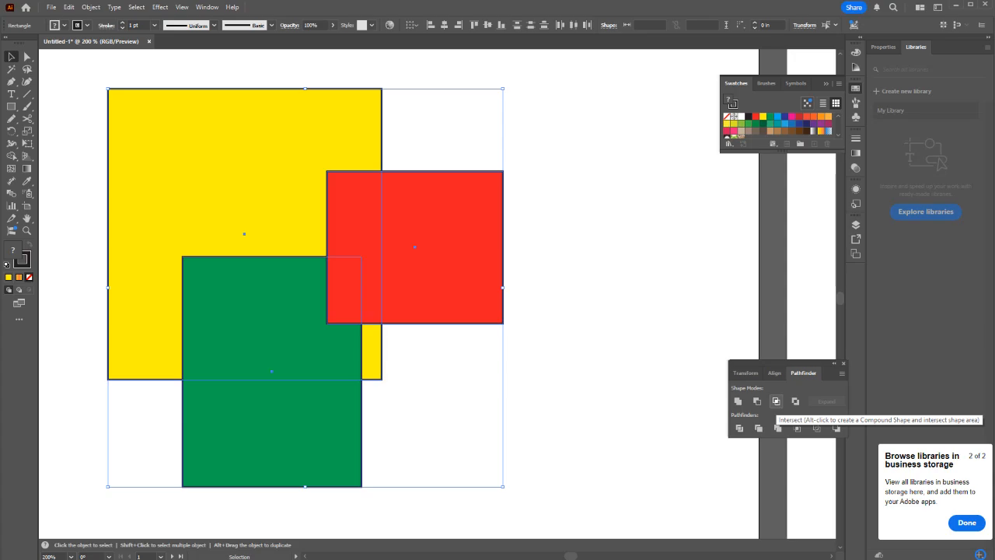
Step: Try the Intersect and Exclude shape modes on the three rectangles, undoing each one
{"action": "left_click", "coordinate": [776, 401]}
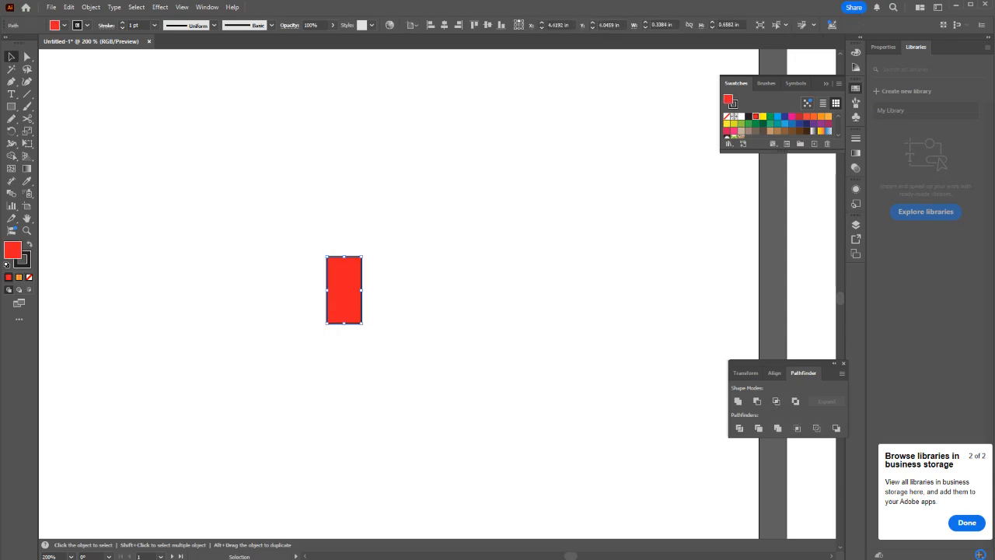
{"action": "key", "text": "ctrl+z"}
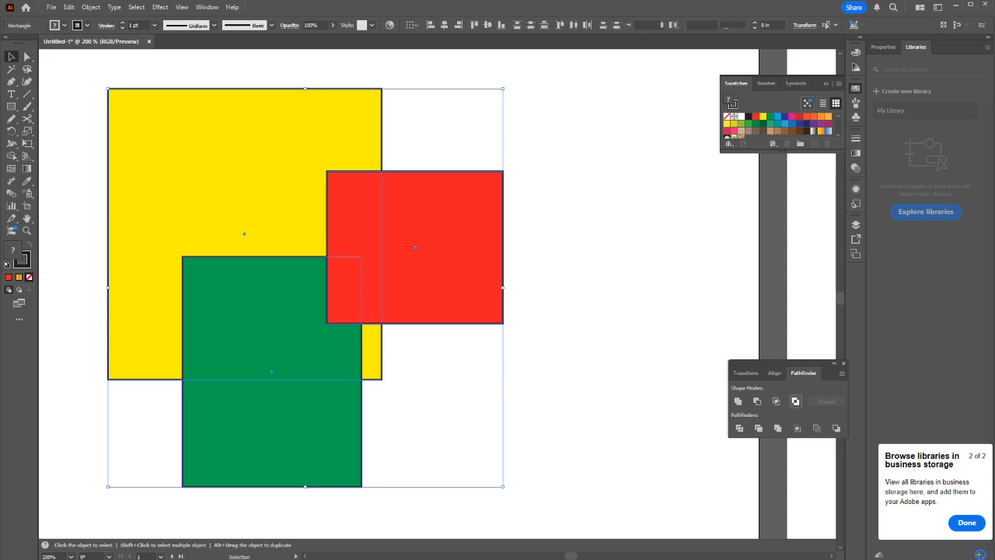
{"action": "left_click", "coordinate": [795, 402]}
{"action": "key", "text": "ctrl+shift+a"}
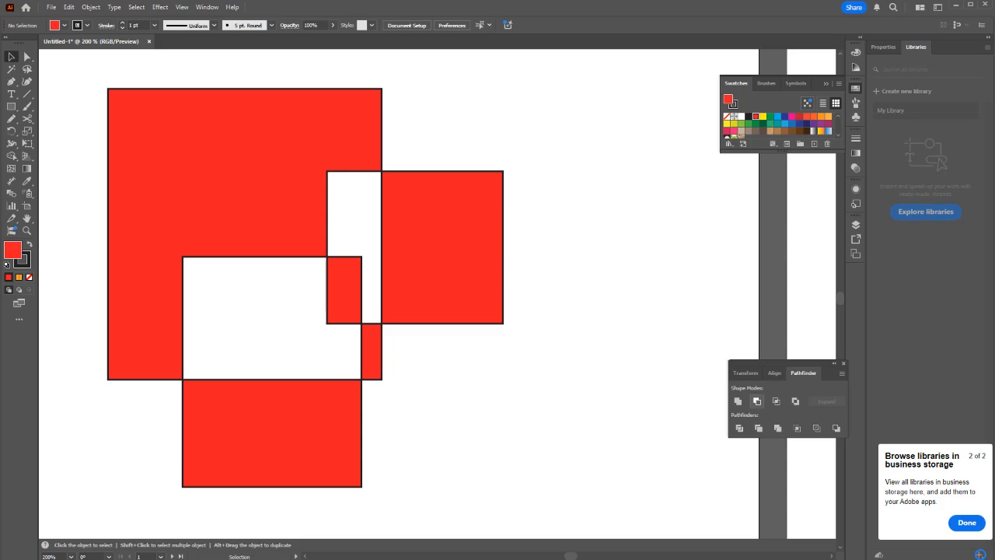
{"action": "scroll", "coordinate": [305, 214], "scroll_direction": "down", "scroll_amount": 2}
{"action": "key", "text": "ctrl+z"}
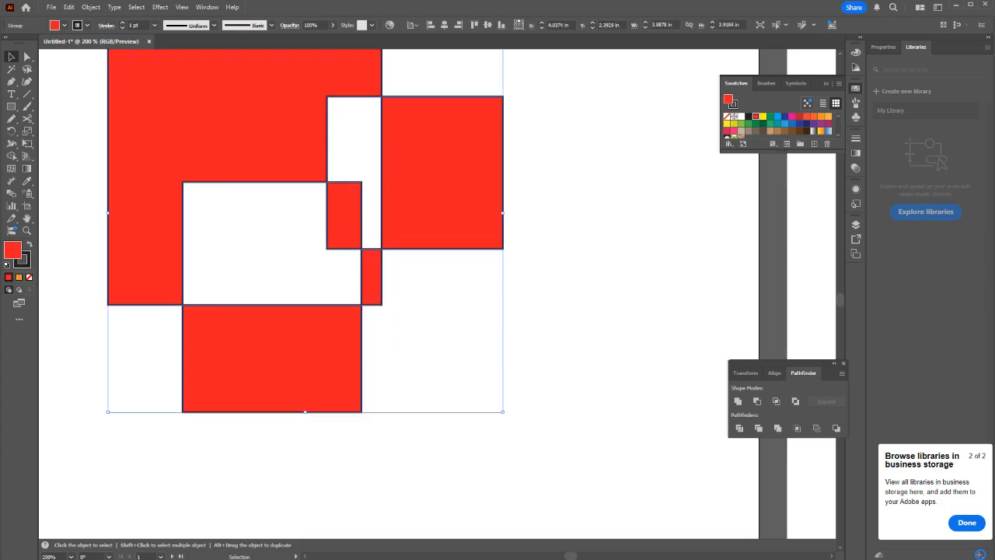
{"action": "key", "text": "ctrl+z"}
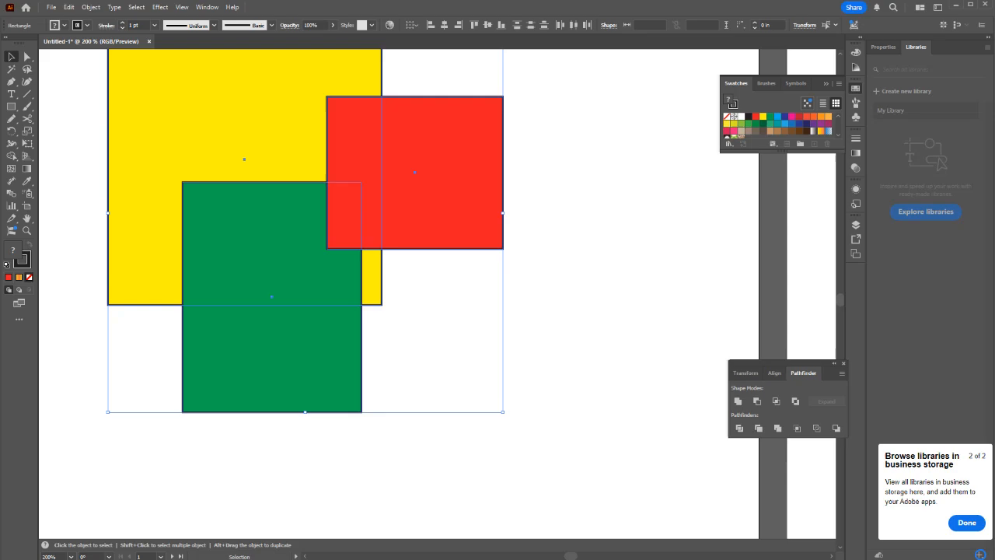
Step: Apply the Divide pathfinder to the three overlapping rectangles, and deselect the result
{"action": "left_click", "coordinate": [739, 428]}
{"action": "left_click", "coordinate": [575, 341]}
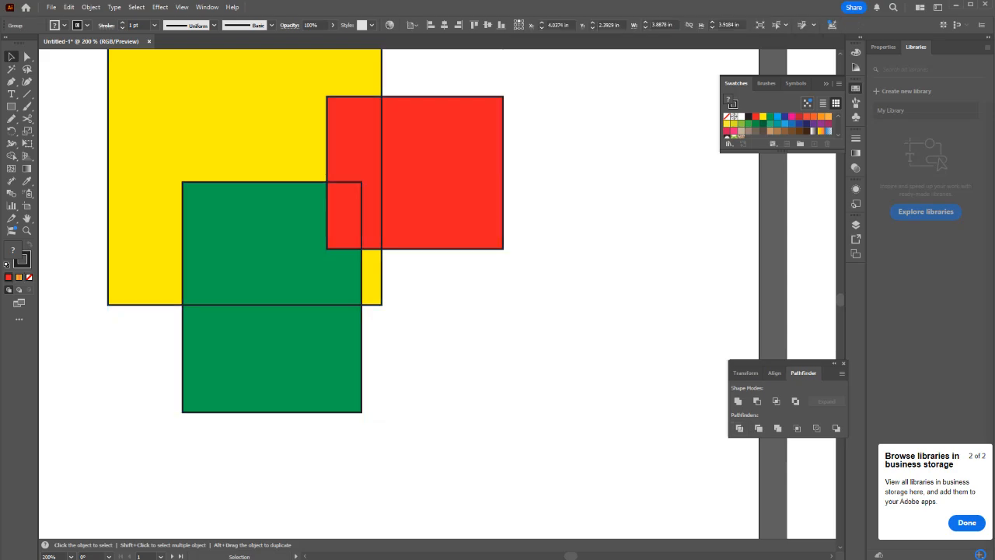
{"action": "scroll", "coordinate": [334, 269], "scroll_direction": "up", "scroll_amount": 2}
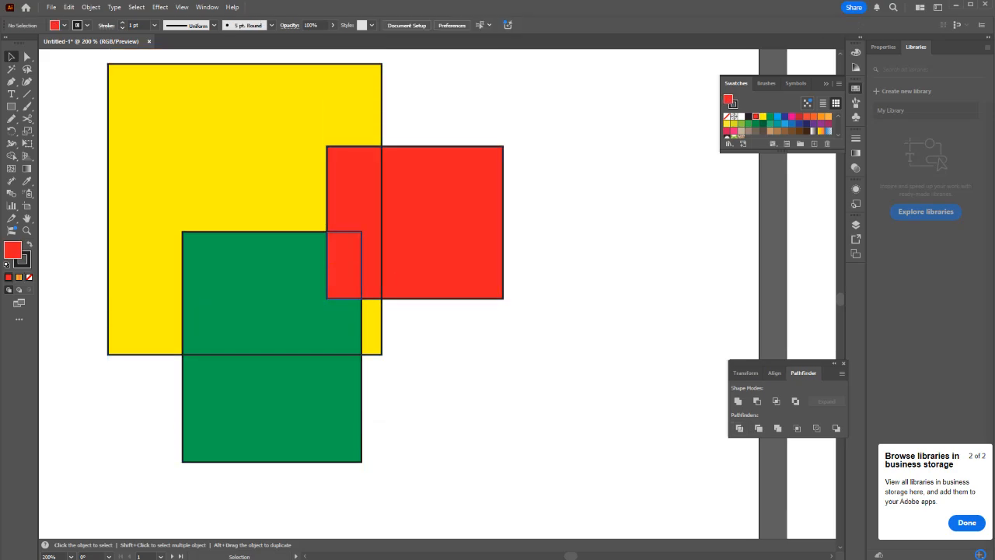
Step: Shift the divided group of rectangles aside and back, ungroup it, and deselect the pieces
{"action": "left_click_drag", "start_coordinate": [388, 241], "coordinate": [522, 243]}
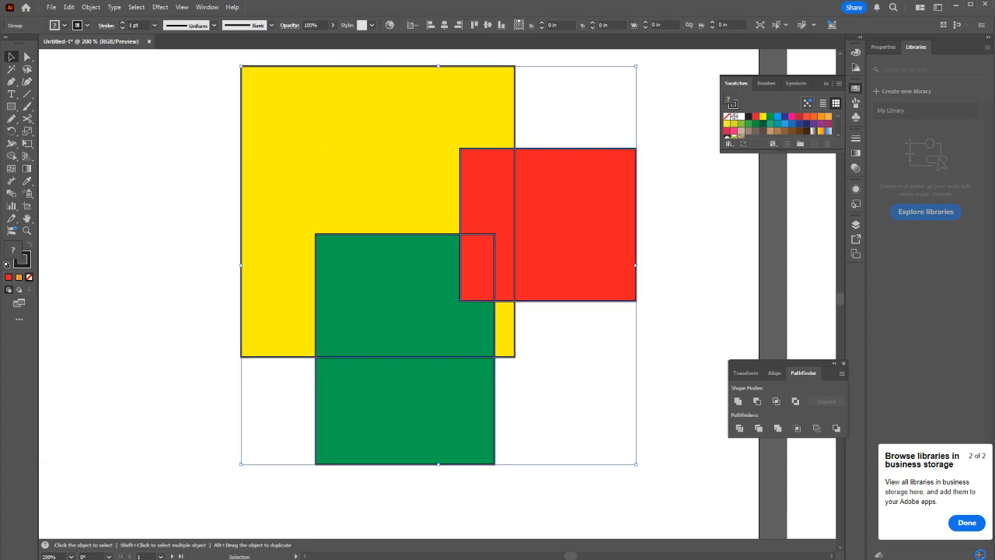
{"action": "left_click_drag", "start_coordinate": [581, 269], "coordinate": [444, 277]}
{"action": "right_click", "coordinate": [355, 256]}
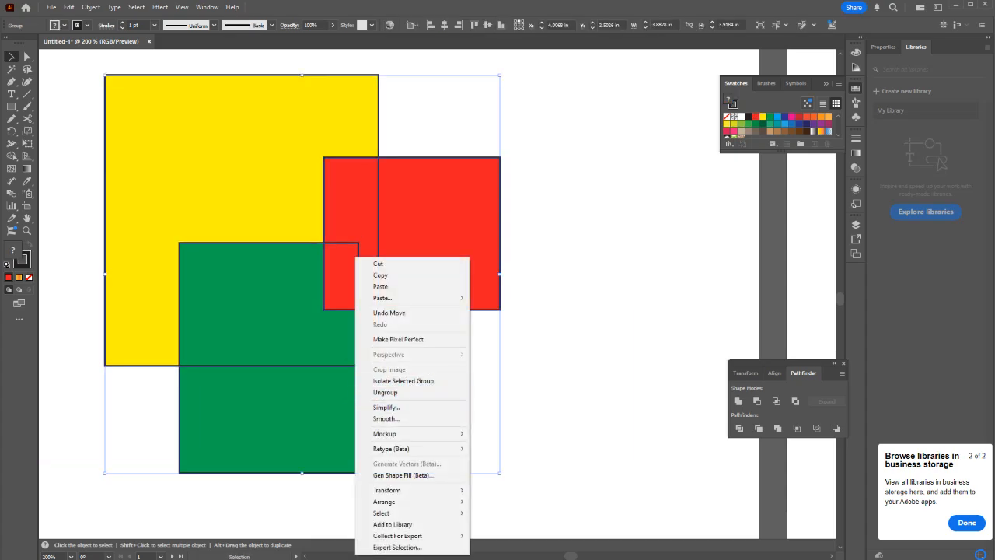
{"action": "left_click", "coordinate": [385, 391]}
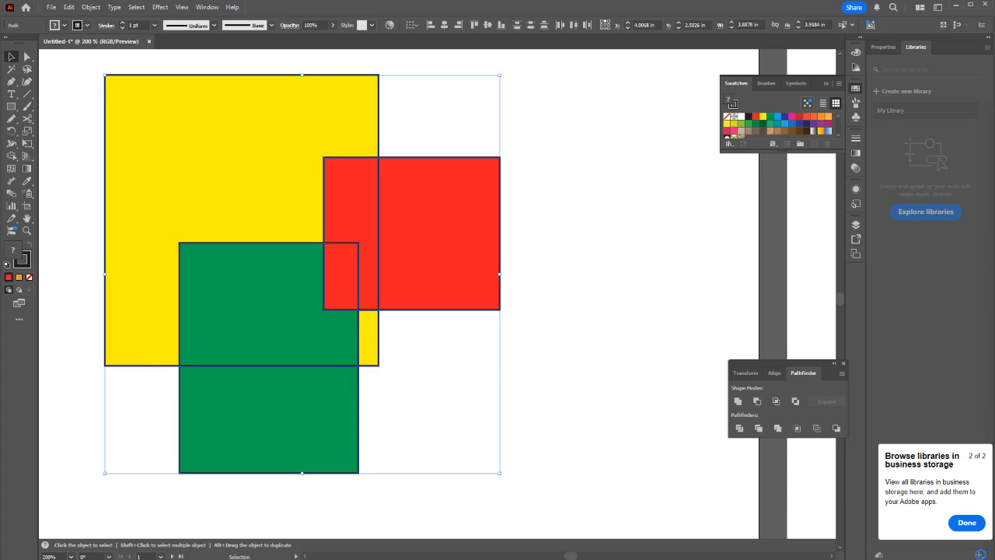
{"action": "left_click", "coordinate": [420, 381]}
Step: Pull the red pieces and the large yellow piece away from the overlapping artwork
{"action": "left_click_drag", "start_coordinate": [349, 268], "coordinate": [486, 329]}
{"action": "left_click_drag", "start_coordinate": [348, 204], "coordinate": [577, 186]}
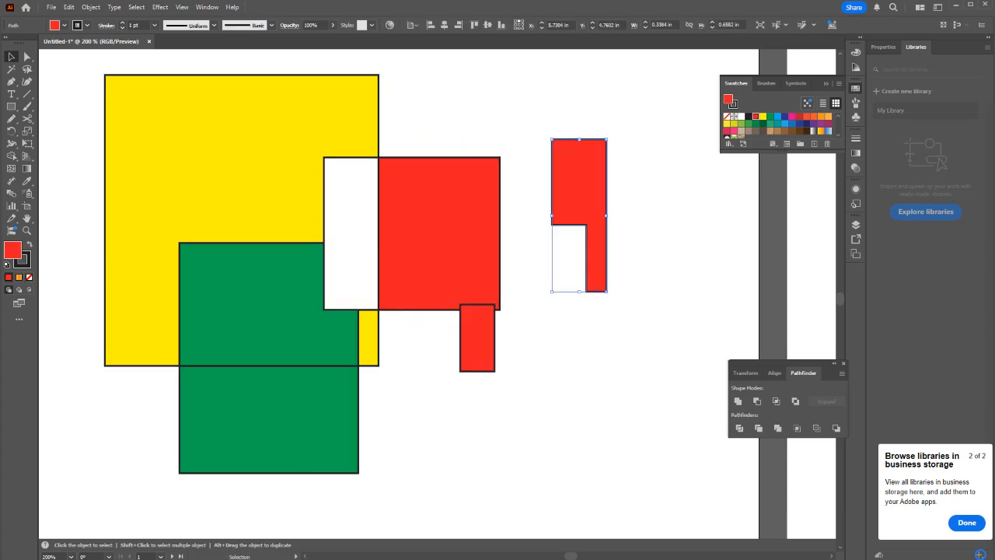
{"action": "left_click_drag", "start_coordinate": [453, 137], "coordinate": [371, 227]}
{"action": "left_click_drag", "start_coordinate": [444, 220], "coordinate": [350, 256]}
{"action": "left_click_drag", "start_coordinate": [341, 264], "coordinate": [396, 208]}
{"action": "left_click", "coordinate": [416, 335]}
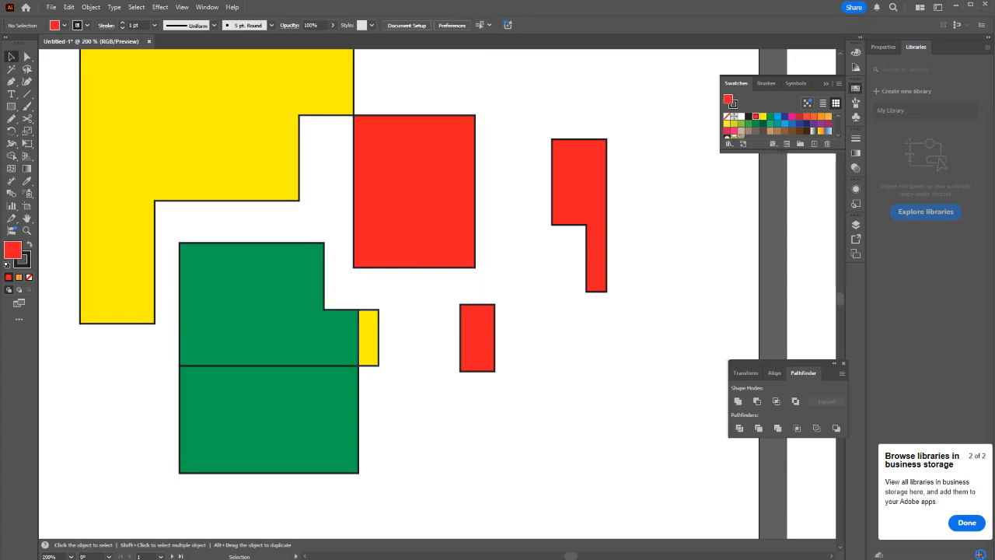
Step: Separate the small yellow piece and the two green pieces from each other, and deselect everything
{"action": "left_click_drag", "start_coordinate": [369, 337], "coordinate": [415, 388]}
{"action": "left_click_drag", "start_coordinate": [320, 400], "coordinate": [378, 466]}
{"action": "left_click_drag", "start_coordinate": [290, 318], "coordinate": [256, 366]}
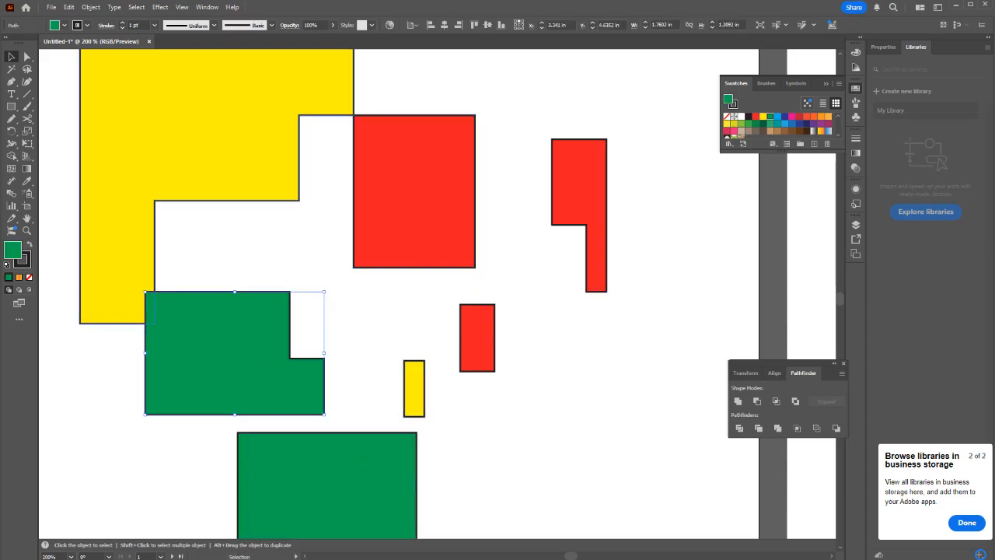
{"action": "right_click", "coordinate": [250, 134]}
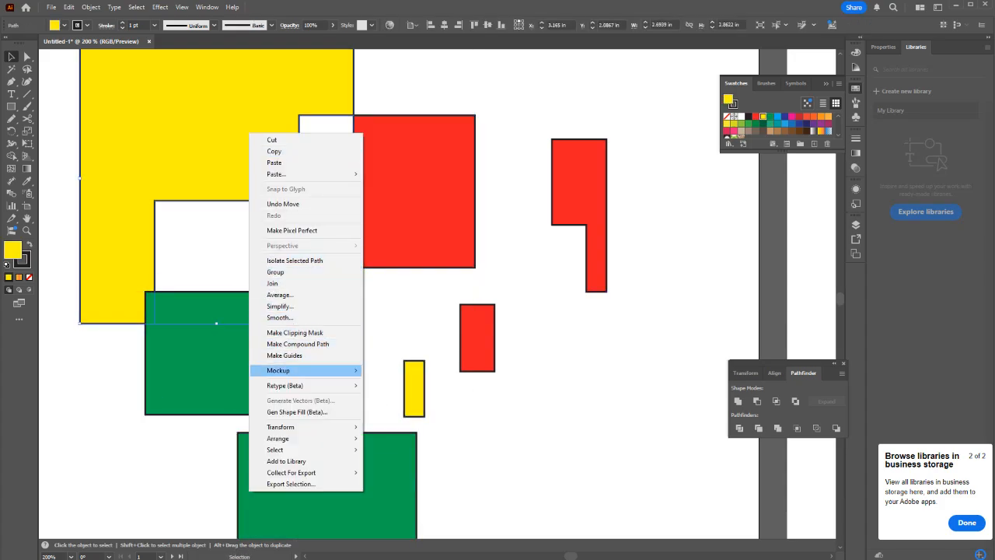
{"action": "mouse_move", "coordinate": [311, 370]}
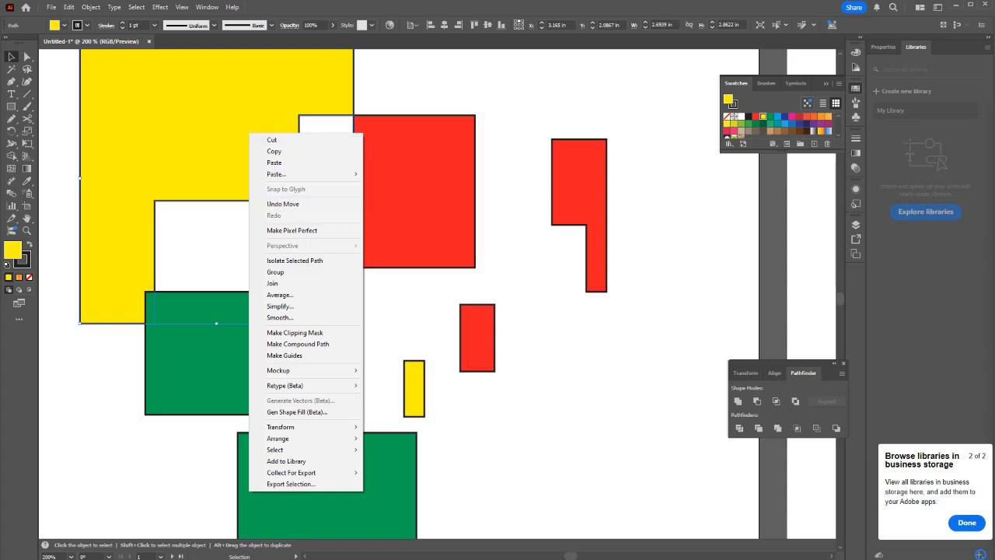
{"action": "left_click", "coordinate": [405, 87]}
Step: Move the largest red piece away from the corner of the yellow piece
{"action": "scroll", "coordinate": [388, 156], "scroll_direction": "up", "scroll_amount": 5}
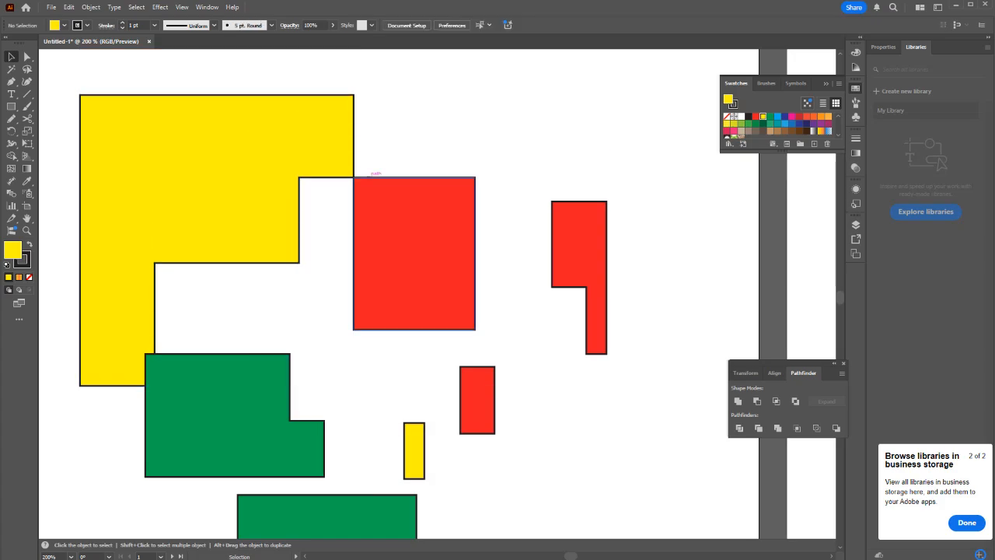
{"action": "left_click", "coordinate": [356, 178]}
{"action": "scroll", "coordinate": [352, 178], "scroll_direction": "up", "scroll_amount": 4}
{"action": "scroll", "coordinate": [288, 240], "scroll_direction": "down", "scroll_amount": 3}
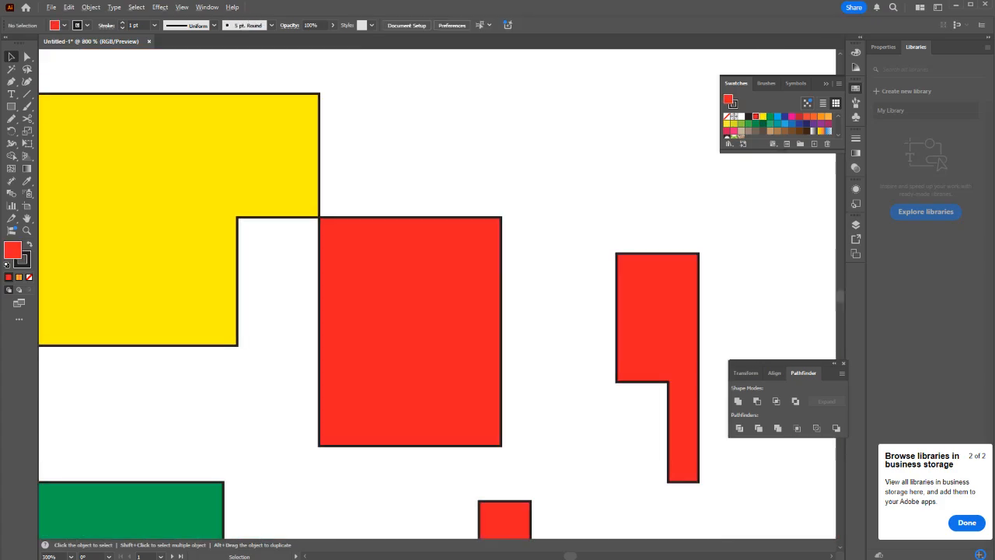
{"action": "left_click_drag", "start_coordinate": [382, 315], "coordinate": [481, 253]}
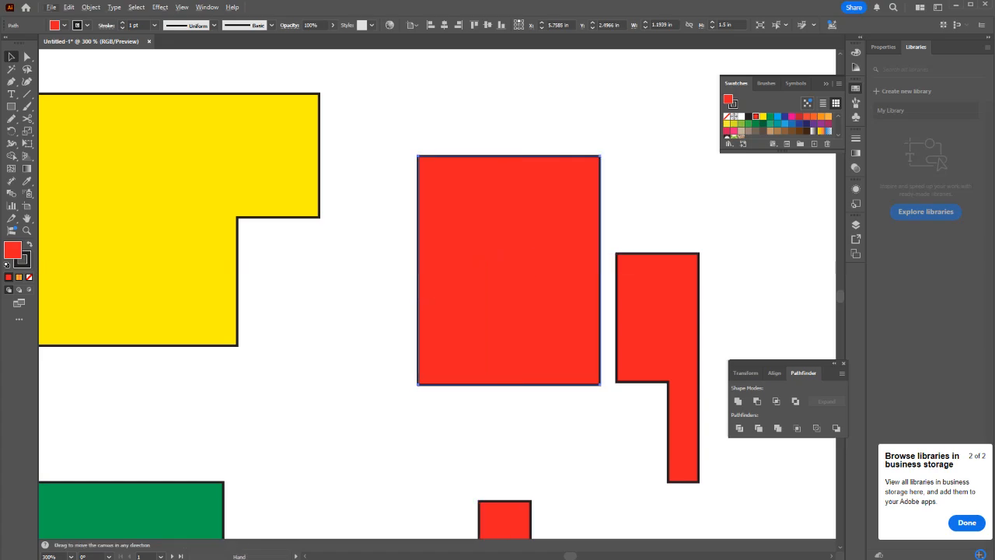
{"action": "scroll", "coordinate": [481, 253], "scroll_direction": "left", "scroll_amount": 3}
{"action": "scroll", "coordinate": [482, 253], "scroll_direction": "down", "scroll_amount": 5}
{"action": "key", "text": "ctrl+minus"}
{"action": "key", "text": "ctrl+minus"}
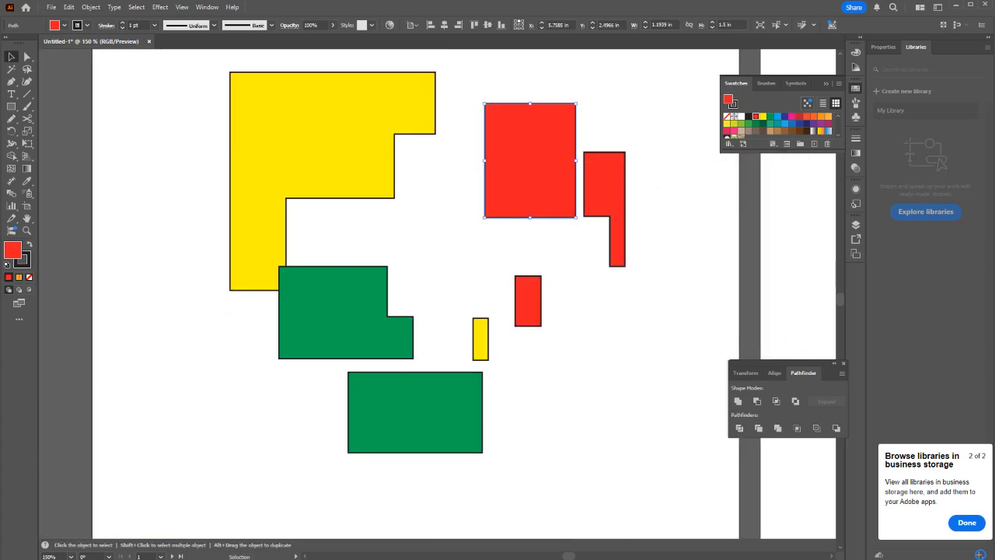
Step: Undo the moves of the separated red, yellow and green pieces
{"action": "key", "text": "a"}
{"action": "left_click_drag", "start_coordinate": [485, 103], "coordinate": [435, 134]}
{"action": "left_click_drag", "start_coordinate": [346, 313], "coordinate": [372, 276]}
{"action": "left_click_drag", "start_coordinate": [348, 373], "coordinate": [304, 322]}
{"action": "left_click_drag", "start_coordinate": [472, 318], "coordinate": [438, 280]}
{"action": "left_click", "coordinate": [480, 191], "text": "shift"}
{"action": "left_click_drag", "start_coordinate": [435, 134], "coordinate": [394, 176]}
{"action": "left_click_drag", "start_coordinate": [395, 176], "coordinate": [477, 95]}
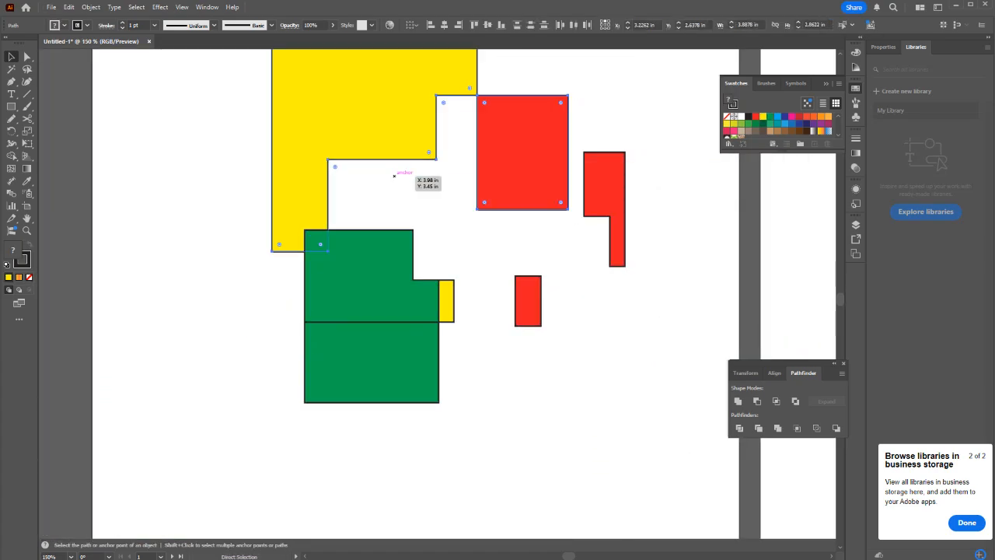
{"action": "key", "text": "ctrl+z"}
{"action": "key", "text": "ctrl+z"}
{"action": "key", "text": "ctrl+z"}
{"action": "key", "text": "ctrl+z"}
{"action": "key", "text": "ctrl+z"}
{"action": "key", "text": "ctrl+z"}
Step: Undo the ungrouping, the group moves and the Divide, keeping the green fill on the lower rectangle
{"action": "key", "text": "v"}
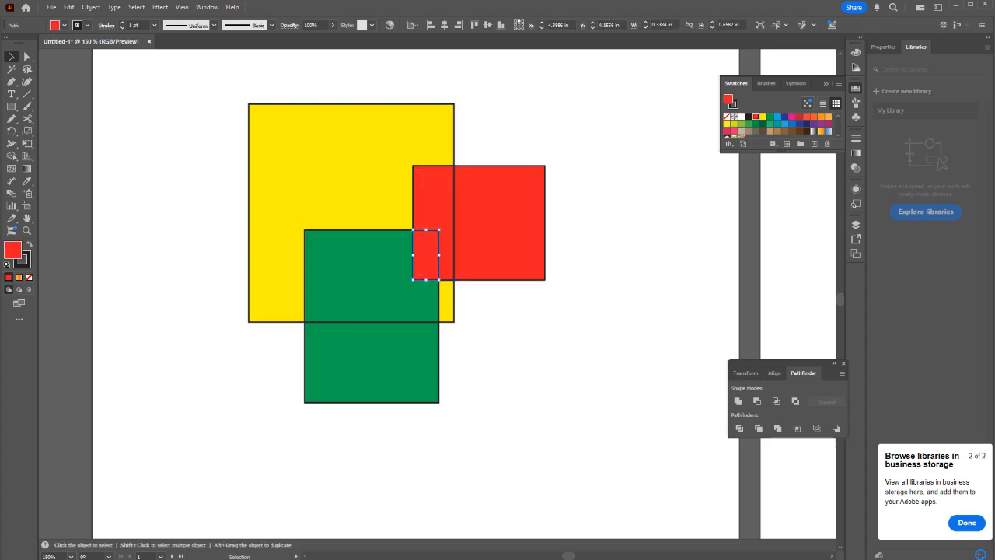
{"action": "left_click", "coordinate": [603, 226]}
{"action": "key", "text": "ctrl+z"}
{"action": "key", "text": "ctrl+z"}
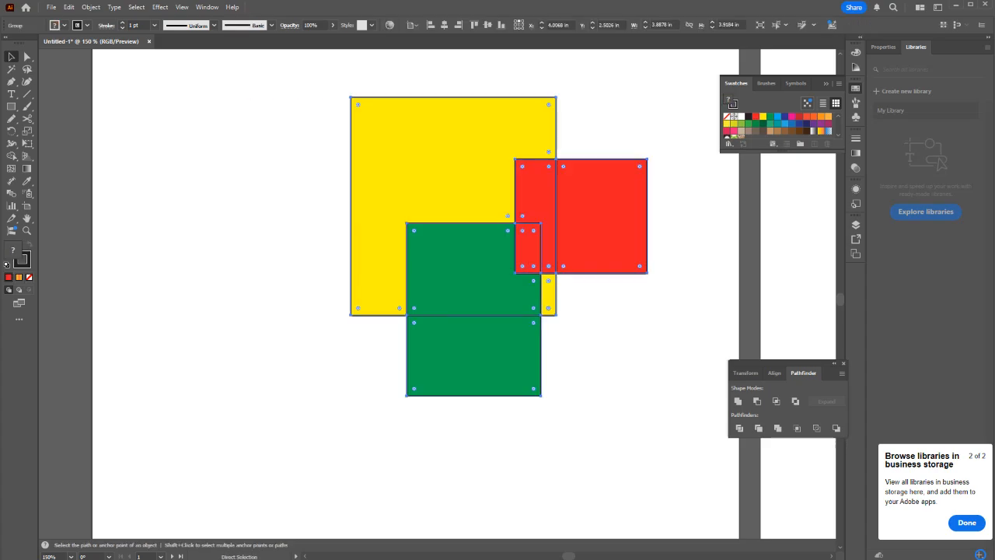
{"action": "key", "text": "ctrl+z"}
{"action": "key", "text": "ctrl+z"}
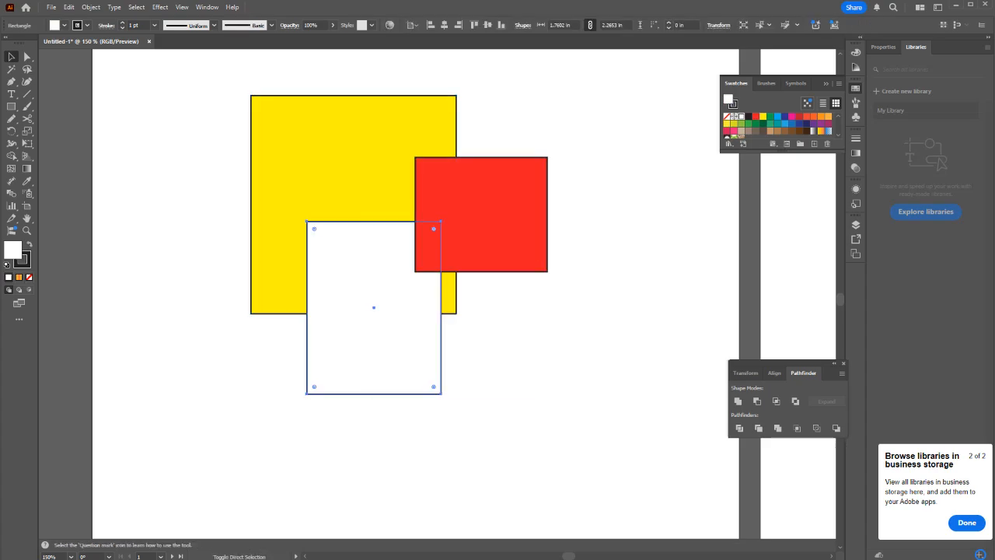
{"action": "key", "text": "ctrl+shift+z"}
Step: Fill the red rectangle with the orange-yellow gradient
{"action": "left_click", "coordinate": [603, 234]}
{"action": "left_click", "coordinate": [490, 221]}
{"action": "left_click", "coordinate": [856, 89]}
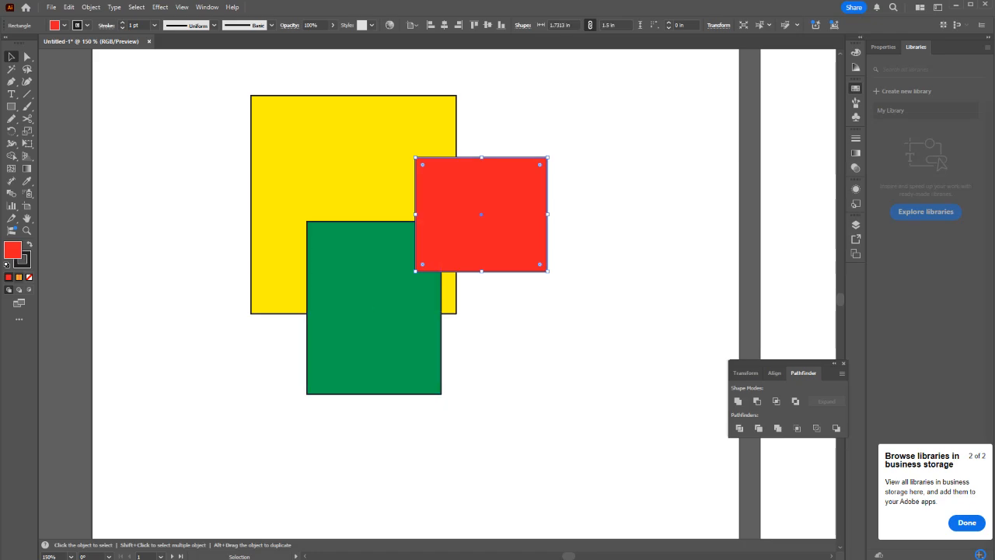
{"action": "left_click", "coordinate": [18, 277]}
Step: Apply the Divide pathfinder to the yellow, green and gradient-filled rectangles, and deselect the result
{"action": "left_click_drag", "start_coordinate": [533, 347], "coordinate": [299, 133]}
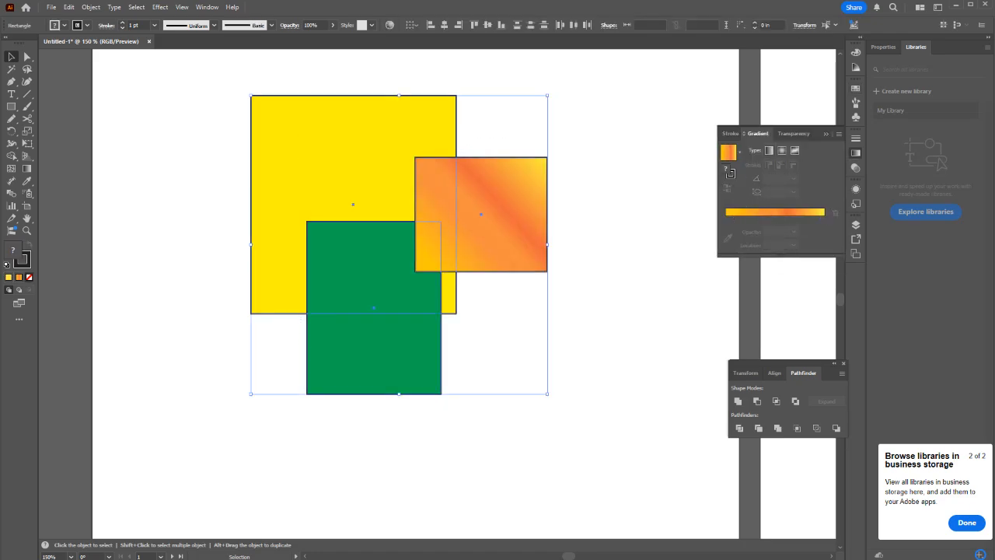
{"action": "left_click", "coordinate": [740, 428]}
{"action": "left_click", "coordinate": [603, 335]}
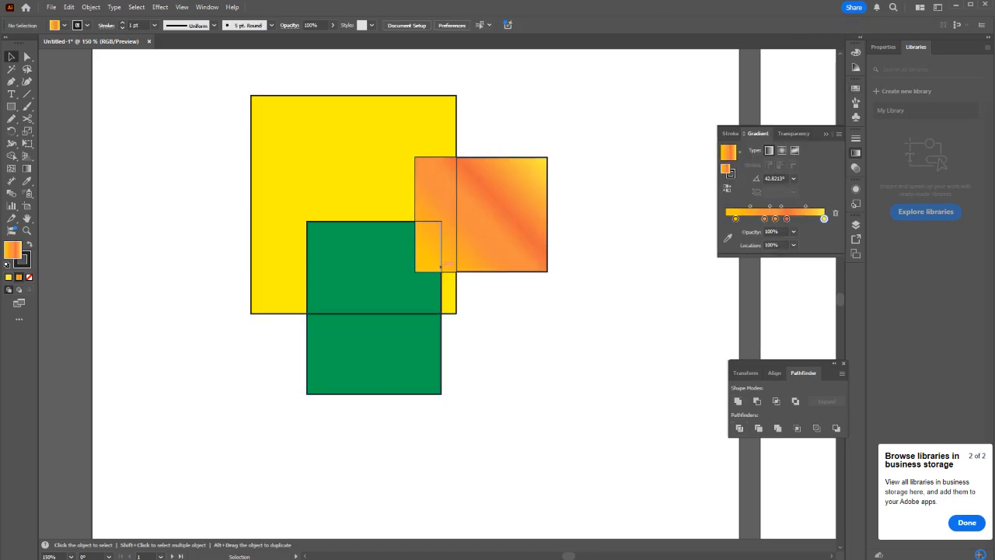
Step: Undo the last group move and the Divide operation on the three overlapping rectangles
{"action": "scroll", "coordinate": [441, 267], "scroll_direction": "up", "scroll_amount": 3}
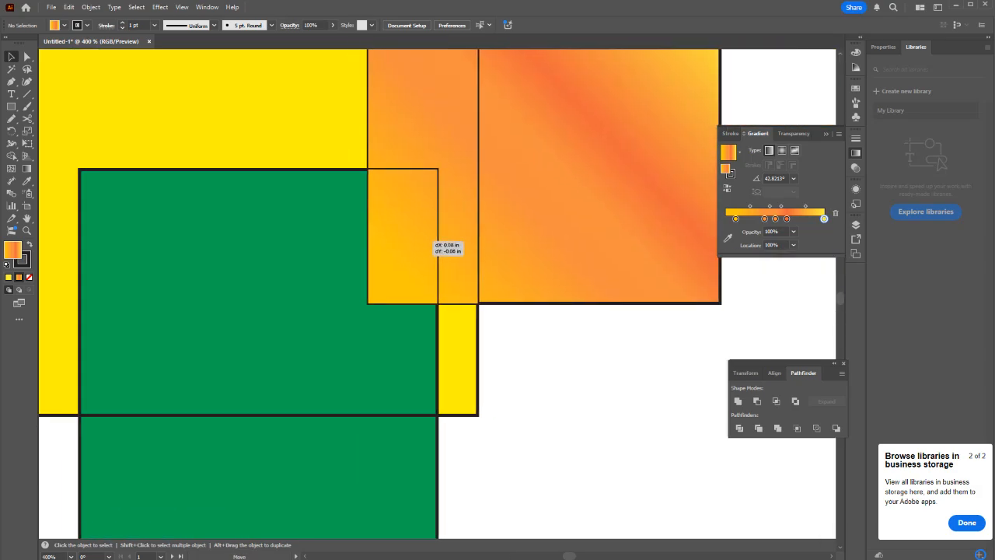
{"action": "right_click", "coordinate": [412, 243]}
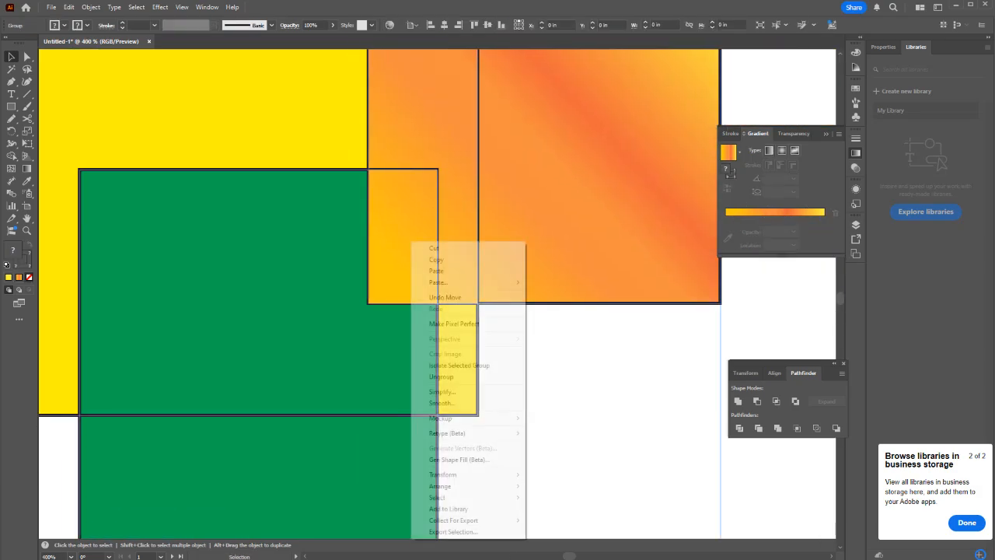
{"action": "left_click", "coordinate": [564, 373]}
{"action": "scroll", "coordinate": [452, 322], "scroll_direction": "down", "scroll_amount": 5}
{"action": "left_click", "coordinate": [451, 321]}
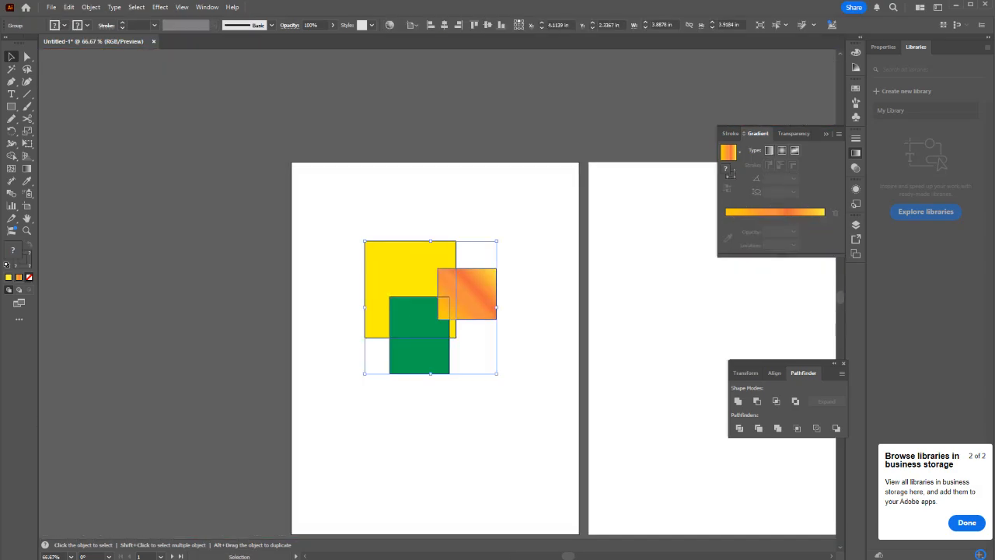
{"action": "key", "text": "ctrl+z"}
{"action": "key", "text": "ctrl+z"}
Step: Fill the green rectangle with the Fading Sky gradient preset
{"action": "left_click", "coordinate": [526, 356]}
{"action": "left_click", "coordinate": [419, 342]}
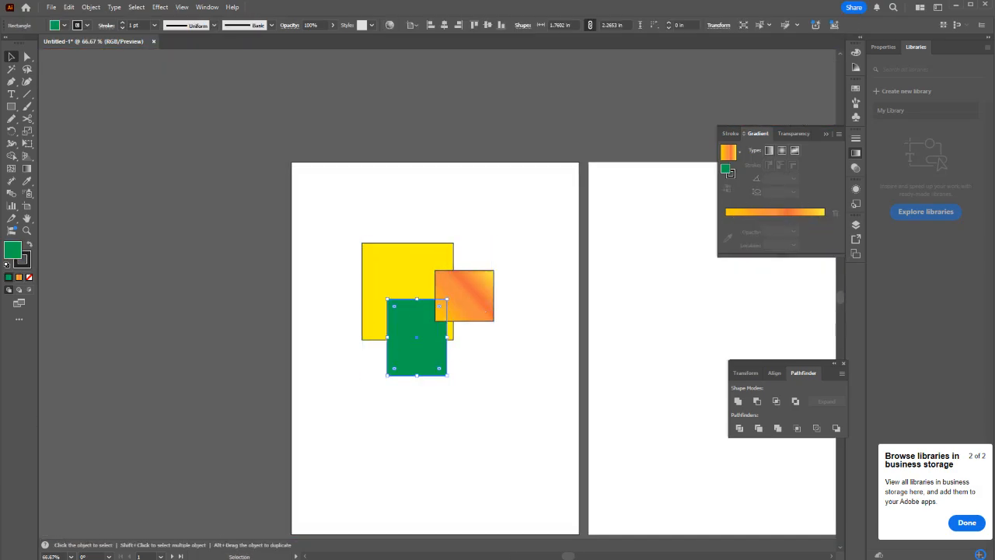
{"action": "left_click", "coordinate": [727, 152]}
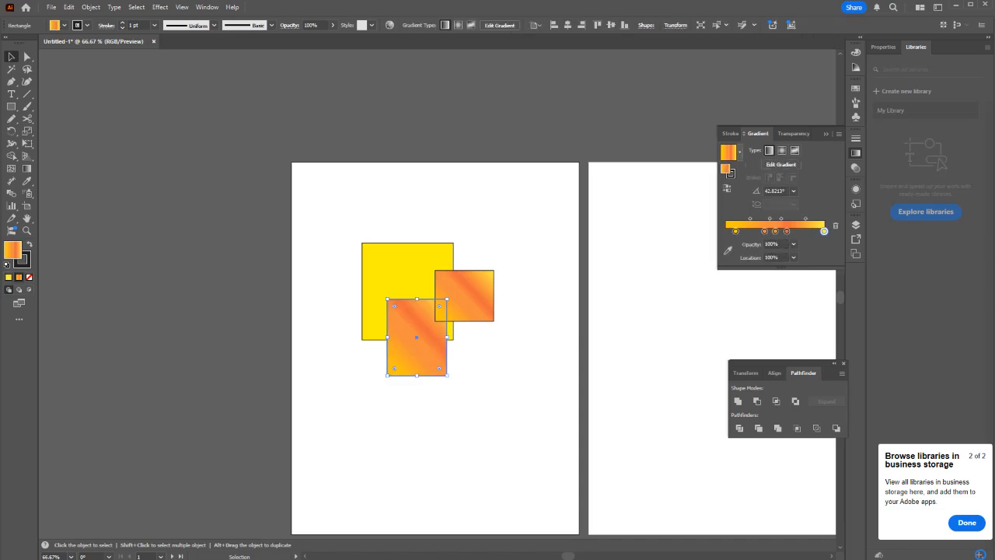
{"action": "left_click", "coordinate": [739, 151]}
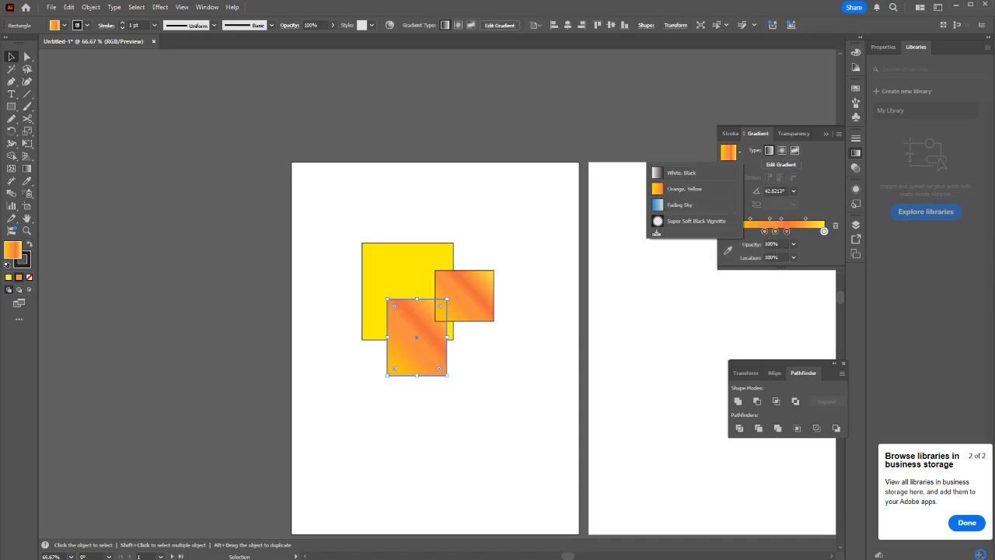
{"action": "left_click", "coordinate": [679, 206]}
{"action": "left_click", "coordinate": [529, 359]}
Step: Fill the large yellow rectangle with the White, Black linear gradient and undo a trial extension of its end point
{"action": "left_click", "coordinate": [396, 269]}
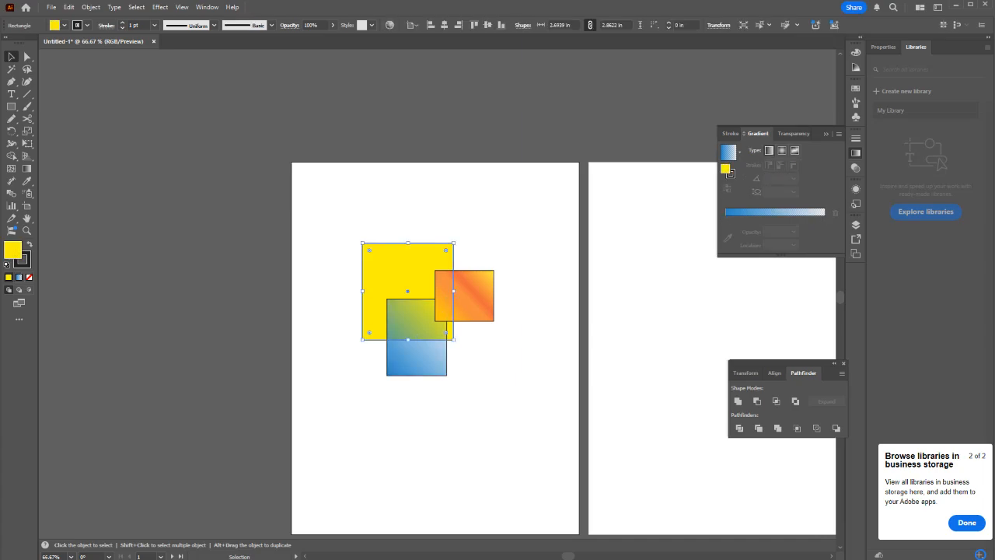
{"action": "left_click", "coordinate": [769, 150]}
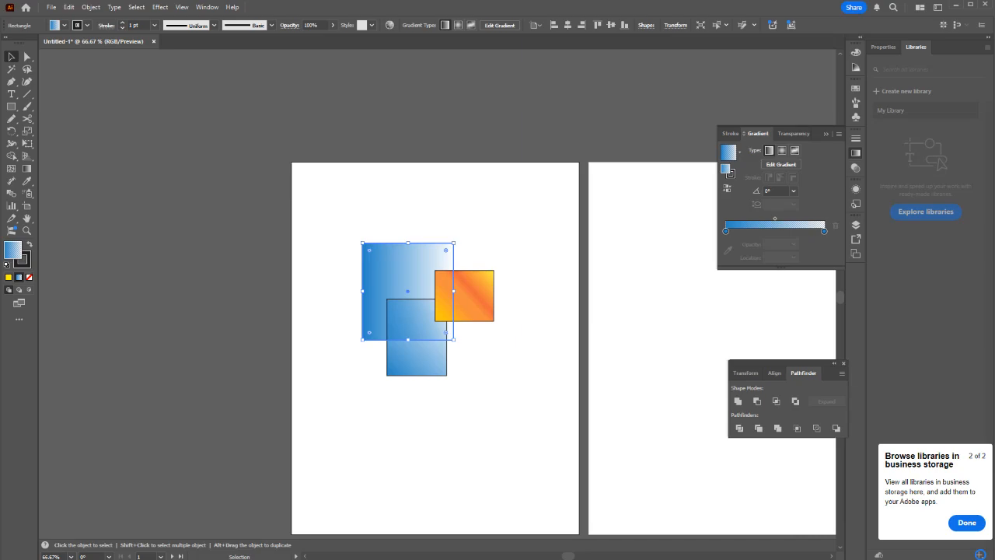
{"action": "left_click", "coordinate": [838, 134]}
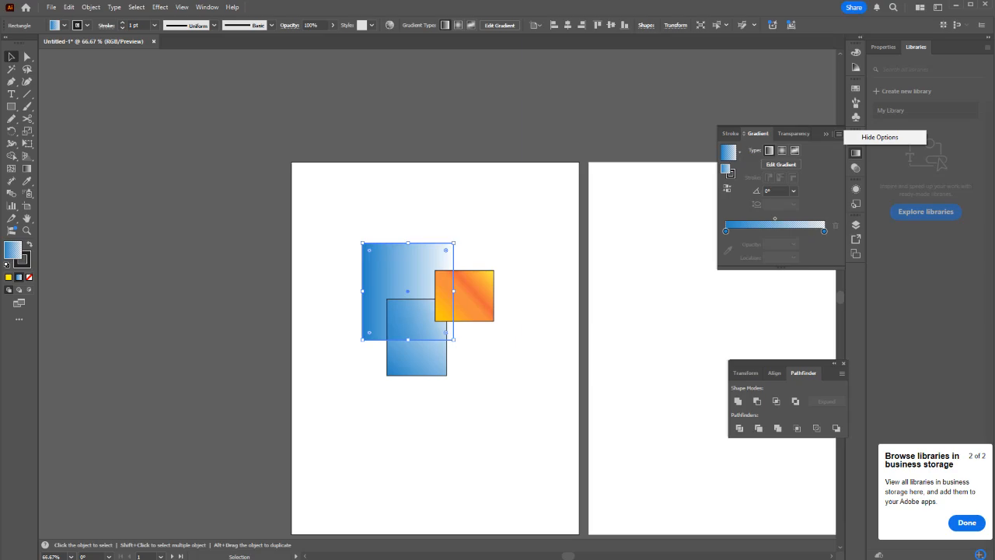
{"action": "key", "text": "g"}
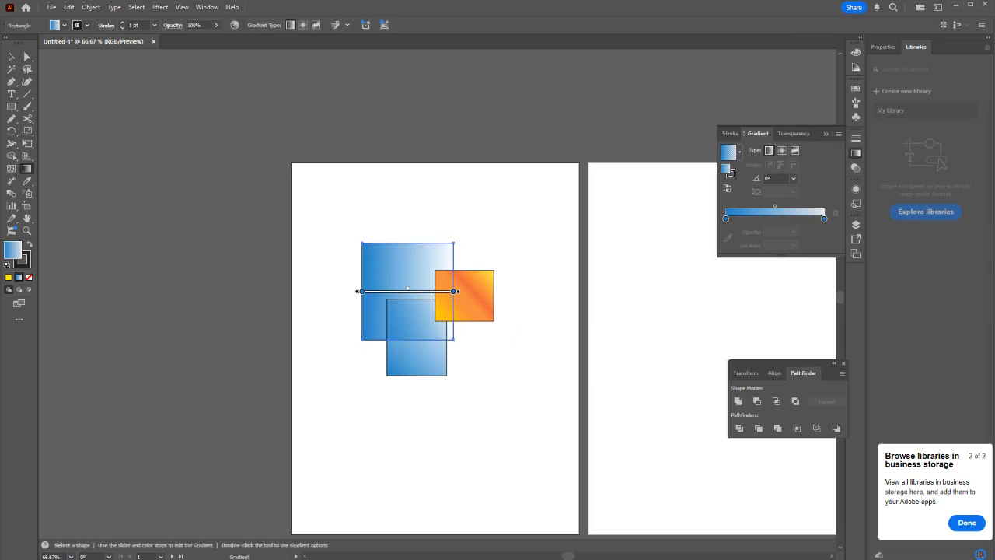
{"action": "left_click", "coordinate": [739, 150]}
{"action": "left_click", "coordinate": [685, 173]}
{"action": "left_click_drag", "start_coordinate": [453, 291], "coordinate": [565, 291]}
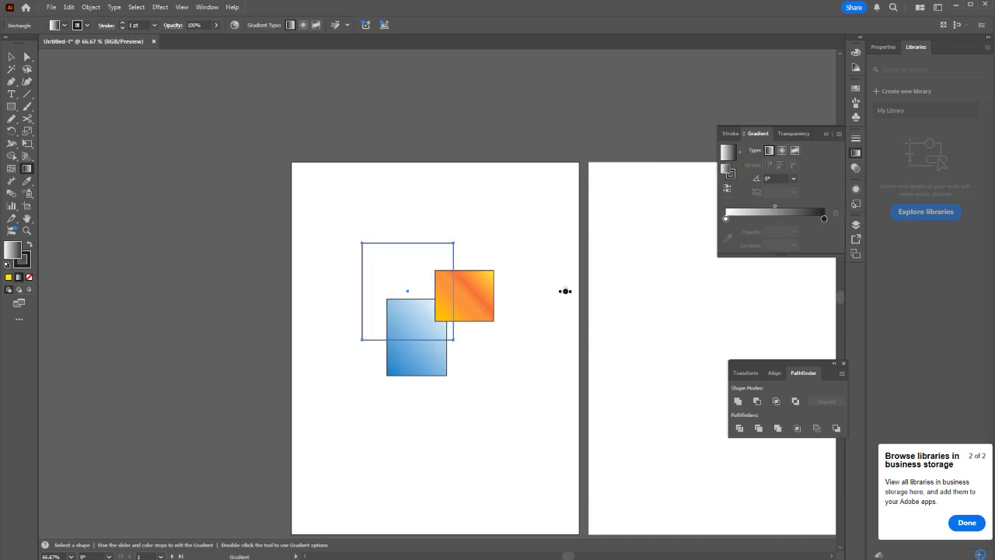
{"action": "key", "text": "ctrl+z"}
Step: Divide the three overlapping gradient-filled rectangles with Pathfinder and ungroup the resulting pieces
{"action": "key", "text": "v"}
{"action": "left_click_drag", "start_coordinate": [393, 435], "coordinate": [356, 377]}
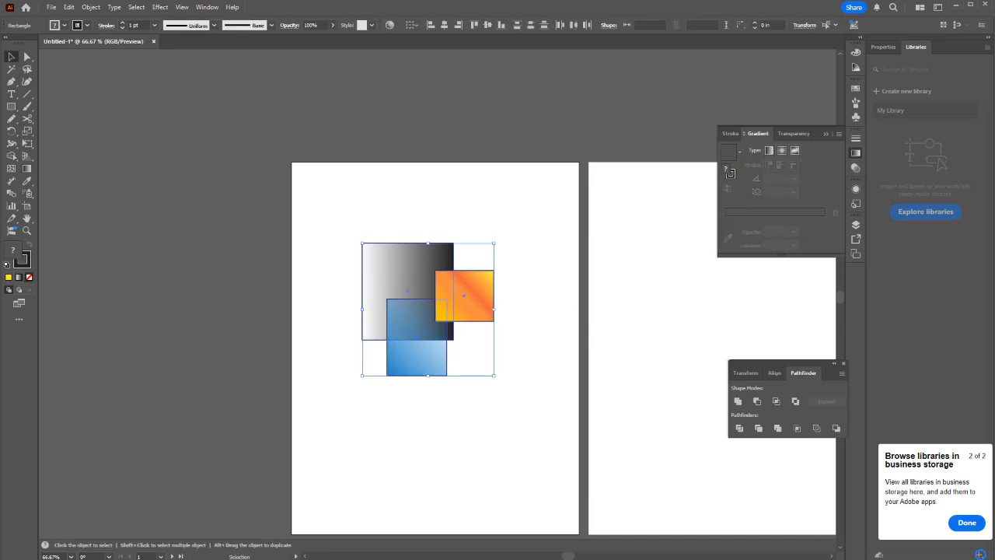
{"action": "left_click", "coordinate": [352, 390]}
{"action": "scroll", "coordinate": [421, 300], "scroll_direction": "up", "scroll_amount": 6}
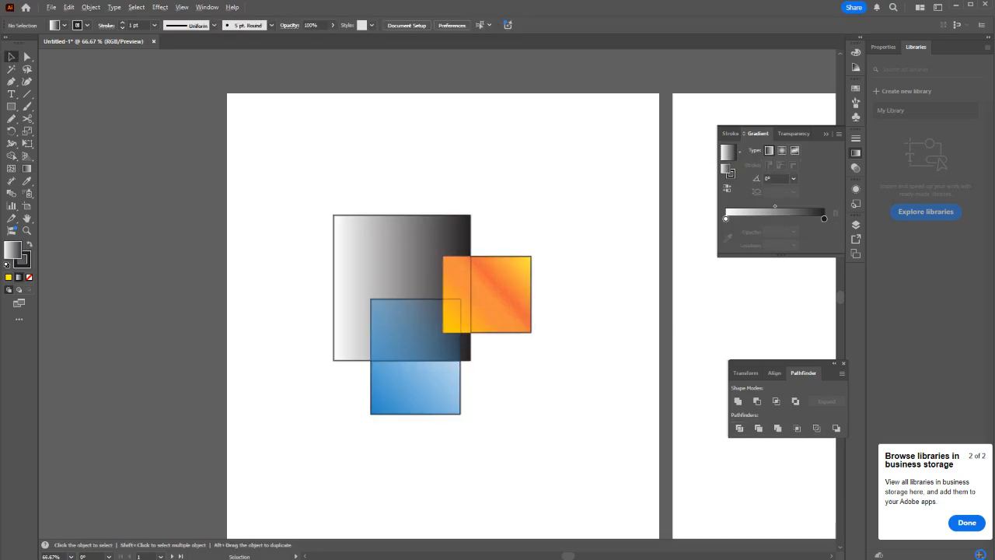
{"action": "scroll", "coordinate": [438, 300], "scroll_direction": "down", "scroll_amount": 3}
{"action": "left_click_drag", "start_coordinate": [381, 357], "coordinate": [335, 268]}
{"action": "right_click", "coordinate": [334, 268]}
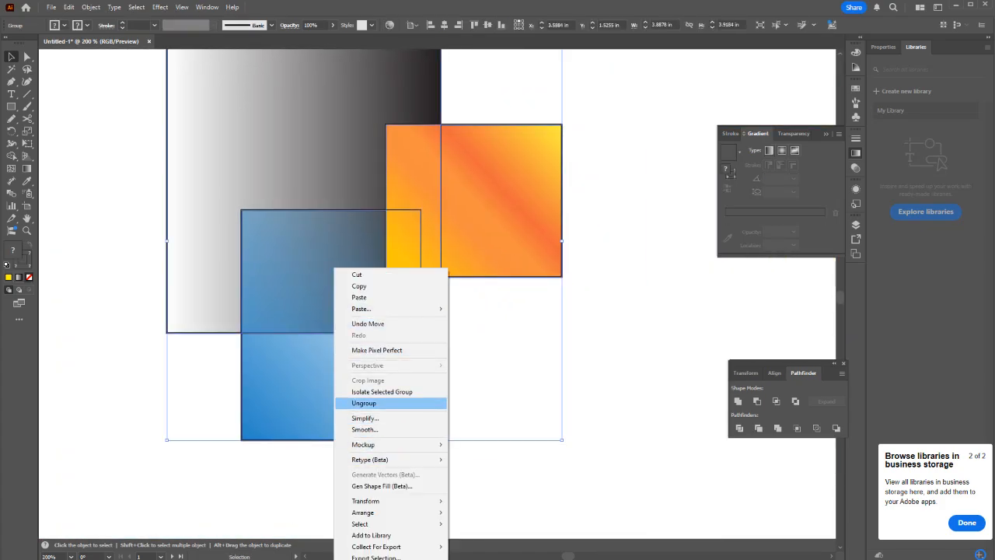
{"action": "left_click", "coordinate": [364, 402]}
Step: Separate the divided orange, black-and-white and blue gradient pieces by moving them apart across the artboard
{"action": "scroll", "coordinate": [516, 290], "scroll_direction": "down", "scroll_amount": 2}
{"action": "left_click_drag", "start_coordinate": [534, 251], "coordinate": [614, 219]}
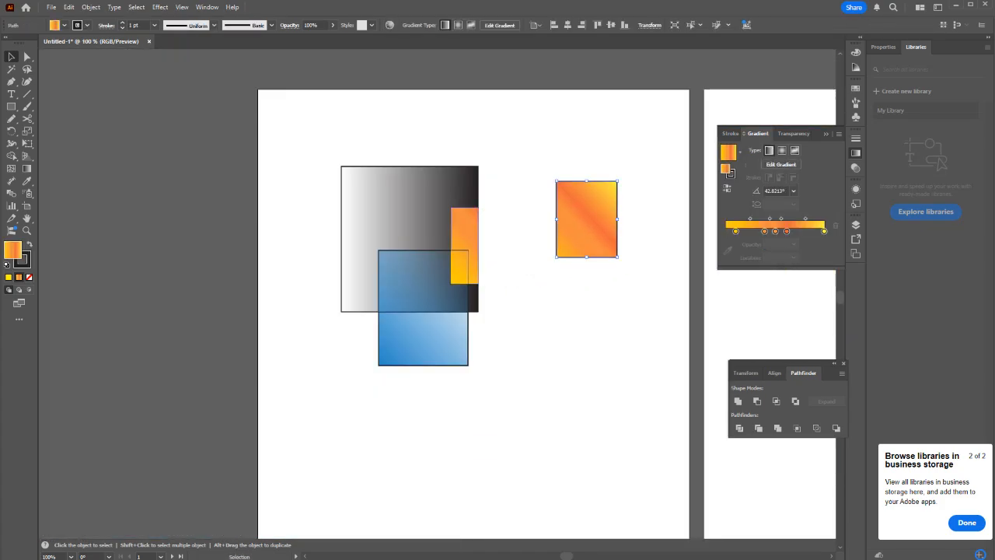
{"action": "left_click_drag", "start_coordinate": [462, 217], "coordinate": [534, 148]}
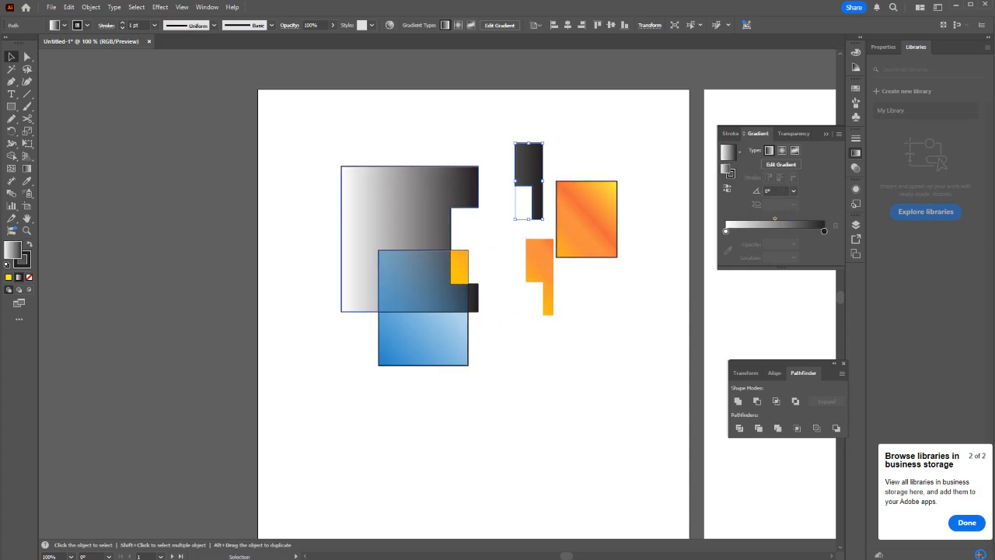
{"action": "left_click_drag", "start_coordinate": [428, 173], "coordinate": [398, 124]}
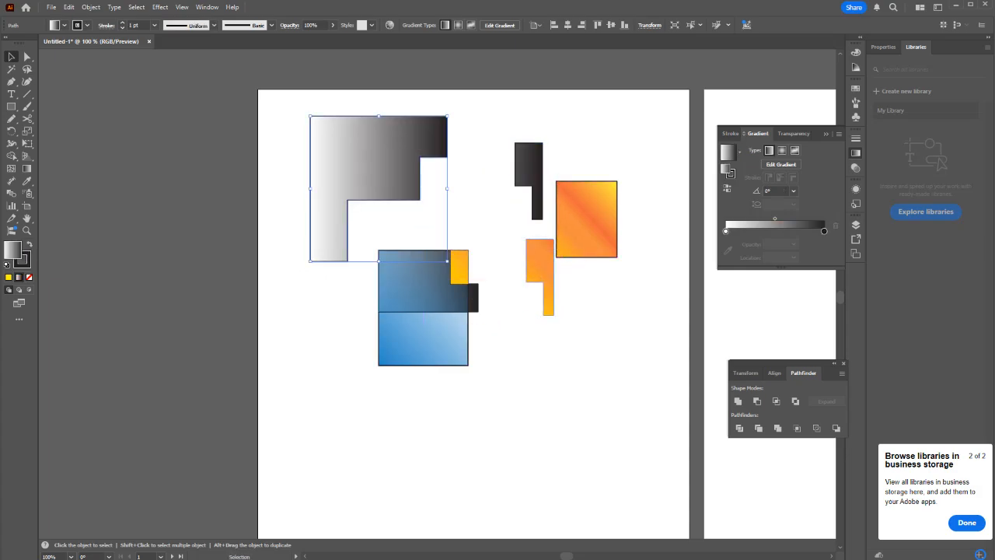
{"action": "left_click_drag", "start_coordinate": [412, 290], "coordinate": [344, 381]}
{"action": "left_click_drag", "start_coordinate": [423, 282], "coordinate": [528, 395]}
{"action": "mouse_move", "coordinate": [473, 297]}
{"action": "left_mouse_down"}
{"action": "mouse_move", "coordinate": [507, 293]}
{"action": "mouse_move", "coordinate": [472, 296]}
{"action": "left_mouse_up"}
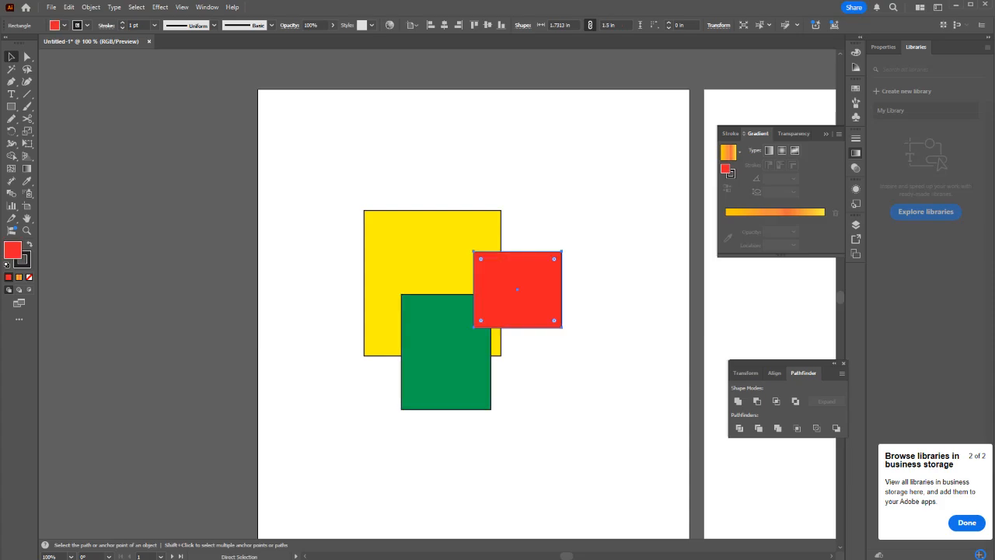
Step: Try the Trim pathfinder on the yellow, green and red rectangles, undoing each attempt
{"action": "left_click_drag", "start_coordinate": [332, 183], "coordinate": [587, 432]}
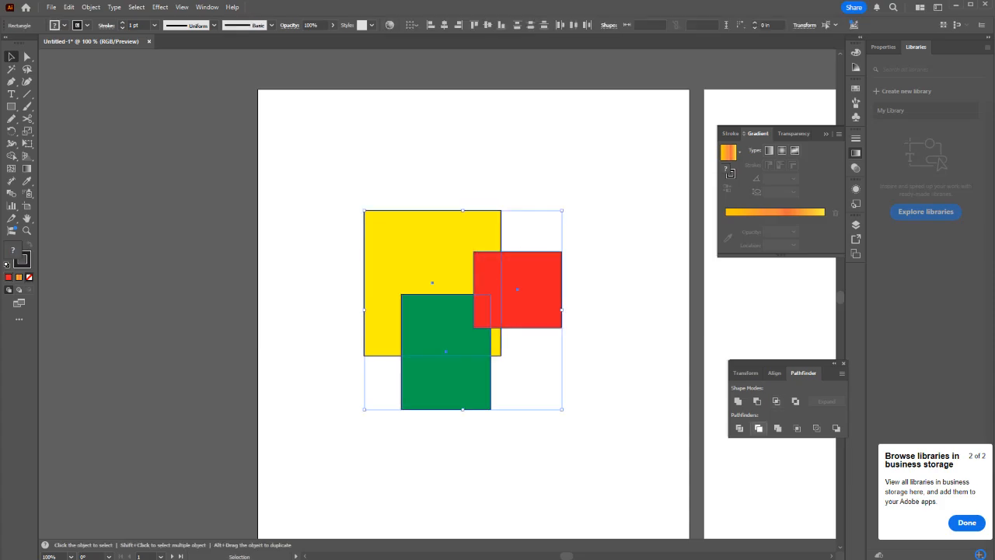
{"action": "left_click", "coordinate": [758, 427]}
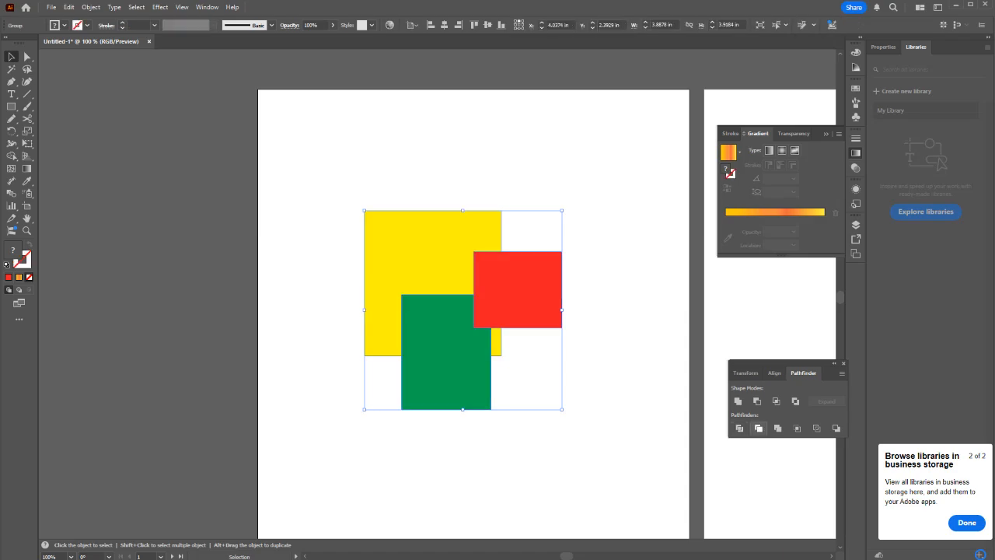
{"action": "key", "text": "ctrl+z"}
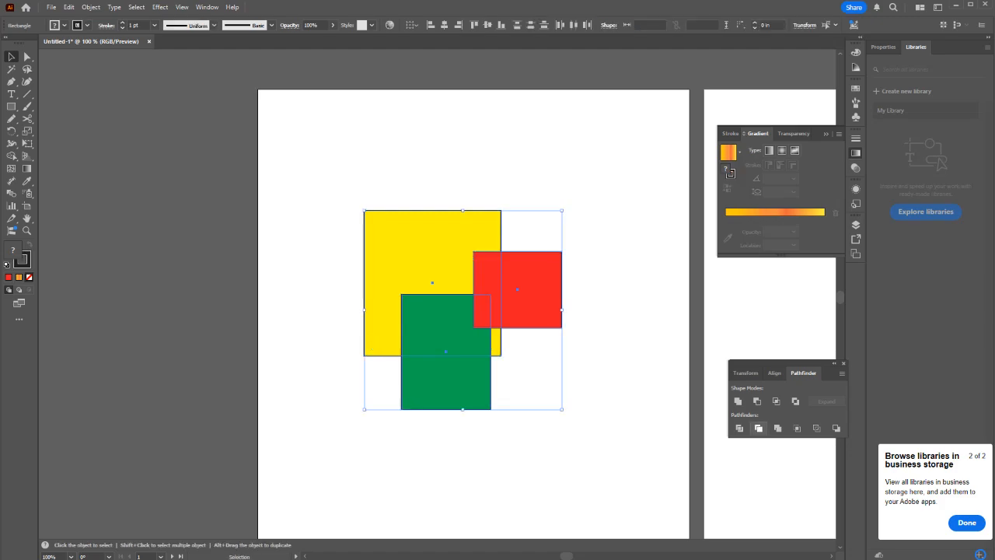
{"action": "left_click", "coordinate": [758, 428]}
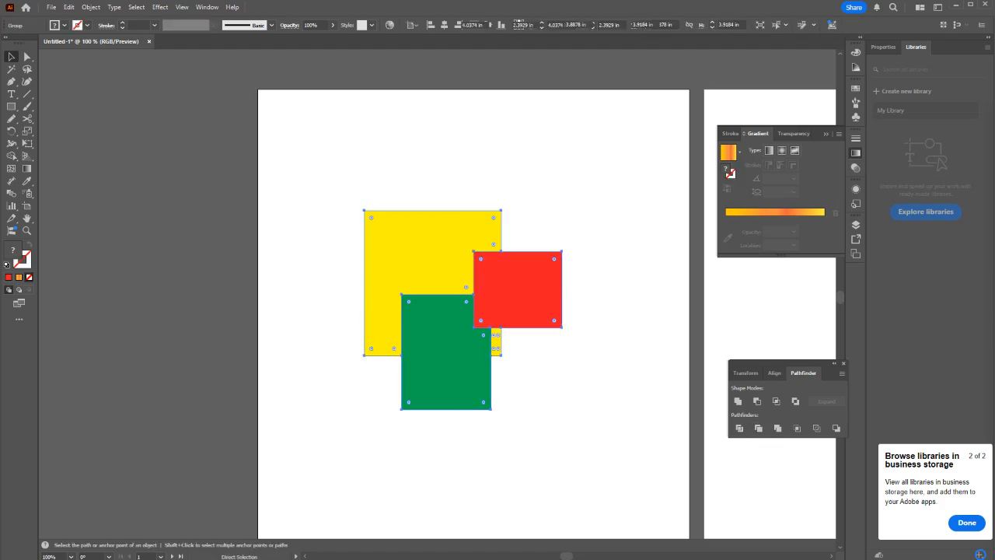
{"action": "key", "text": "ctrl+z"}
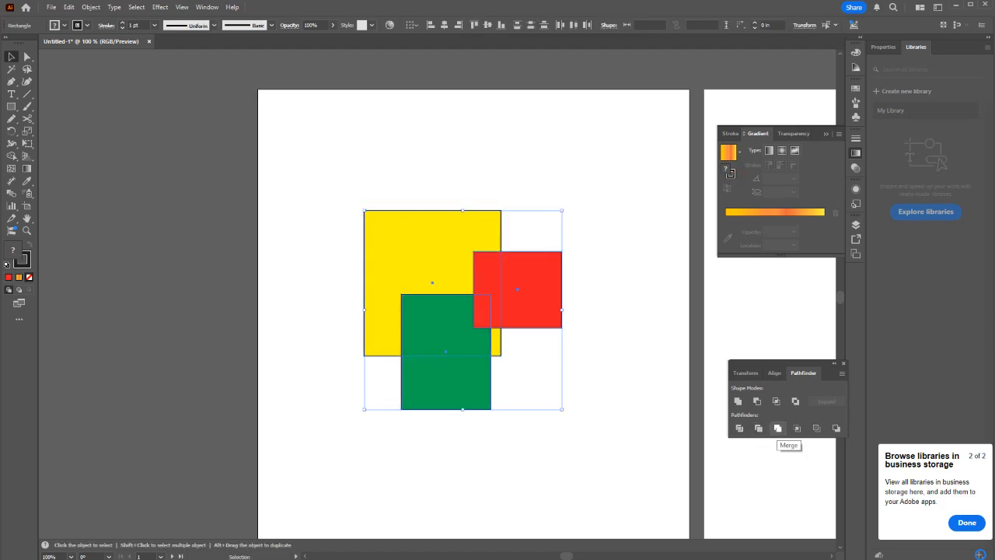
Step: Merge the three overlapping rectangles with Pathfinder, isolate the resulting group and move the yellow, red and green pieces apart
{"action": "left_click", "coordinate": [778, 427]}
{"action": "scroll", "coordinate": [567, 327], "scroll_direction": "up", "scroll_amount": 1}
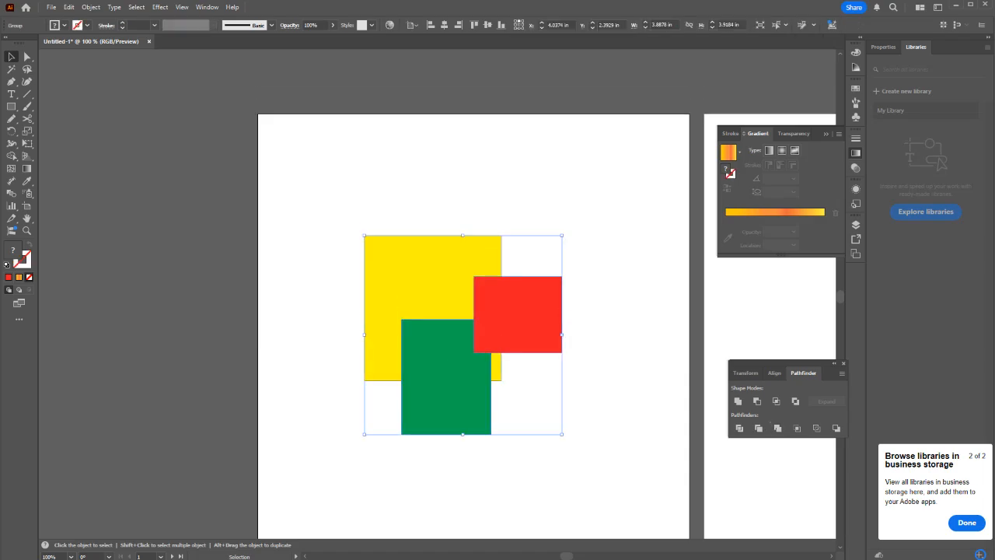
{"action": "left_click", "coordinate": [611, 311]}
{"action": "left_click_drag", "start_coordinate": [535, 301], "coordinate": [618, 292]}
{"action": "right_click", "coordinate": [482, 306]}
{"action": "left_click", "coordinate": [530, 430]}
{"action": "left_click_drag", "start_coordinate": [401, 262], "coordinate": [412, 208]}
{"action": "left_click_drag", "start_coordinate": [426, 369], "coordinate": [359, 389]}
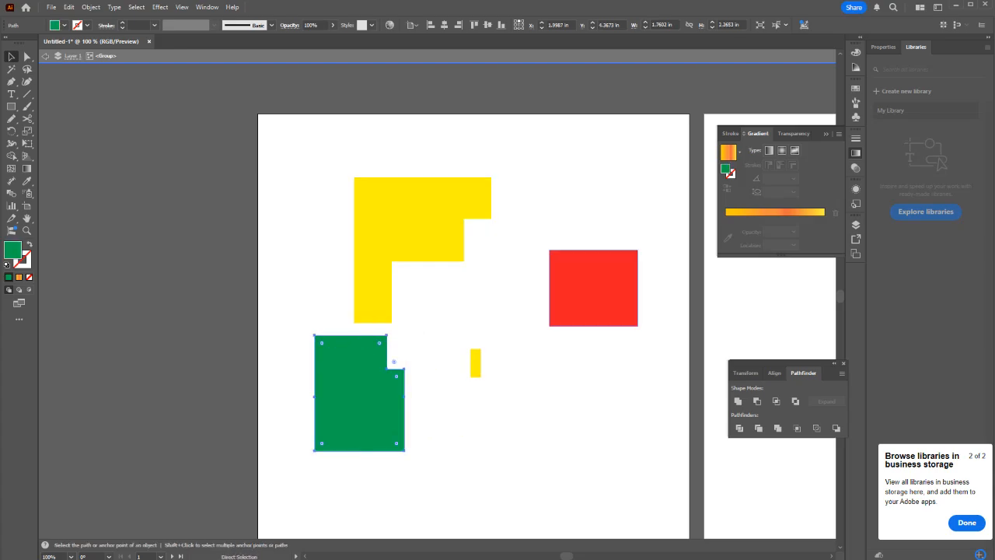
Step: Undo the piece moves and the Merge operation on the three rectangles
{"action": "key", "text": "Escape"}
{"action": "key", "text": "ctrl+z"}
{"action": "key", "text": "ctrl+z"}
{"action": "key", "text": "ctrl+z"}
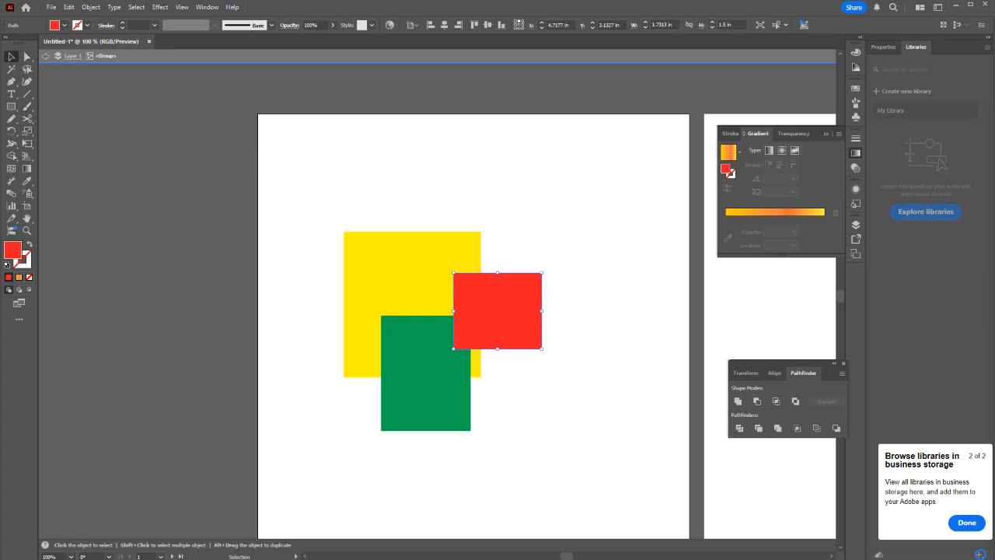
{"action": "key", "text": "ctrl+z"}
{"action": "key", "text": "ctrl+z"}
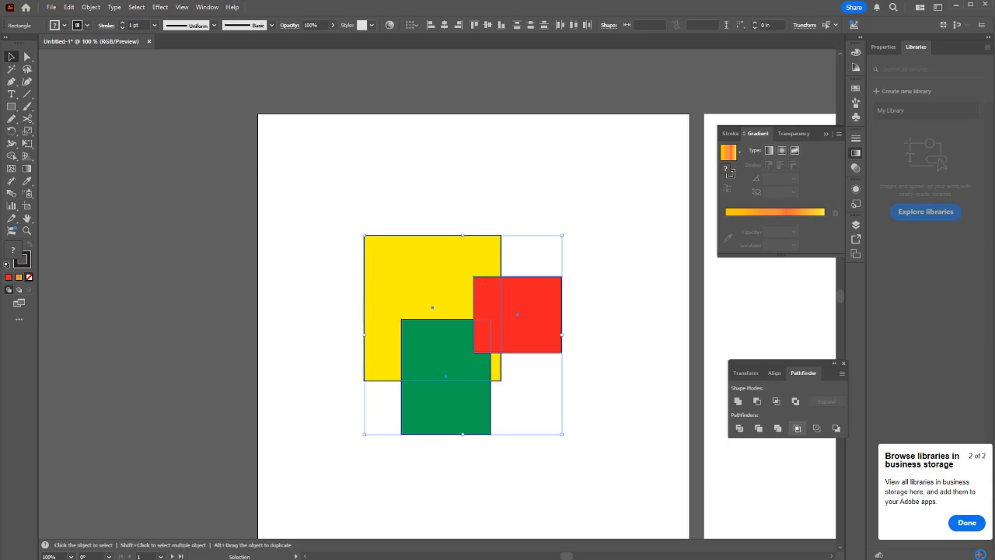
Step: Try the Crop and Divide pathfinders in turn on the three rectangles, undoing each one
{"action": "left_click", "coordinate": [797, 428]}
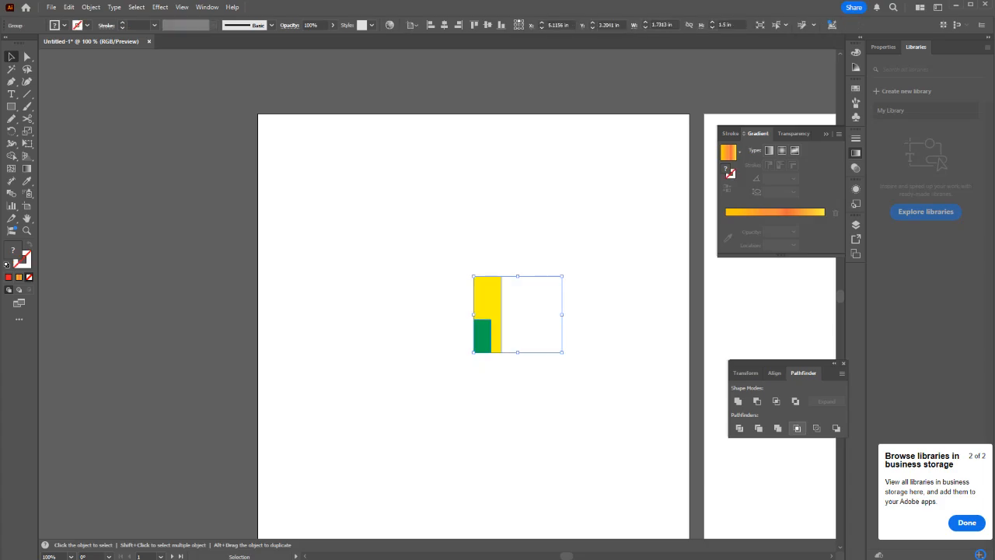
{"action": "key", "text": "ctrl+z"}
{"action": "left_click_drag", "start_coordinate": [352, 229], "coordinate": [582, 437]}
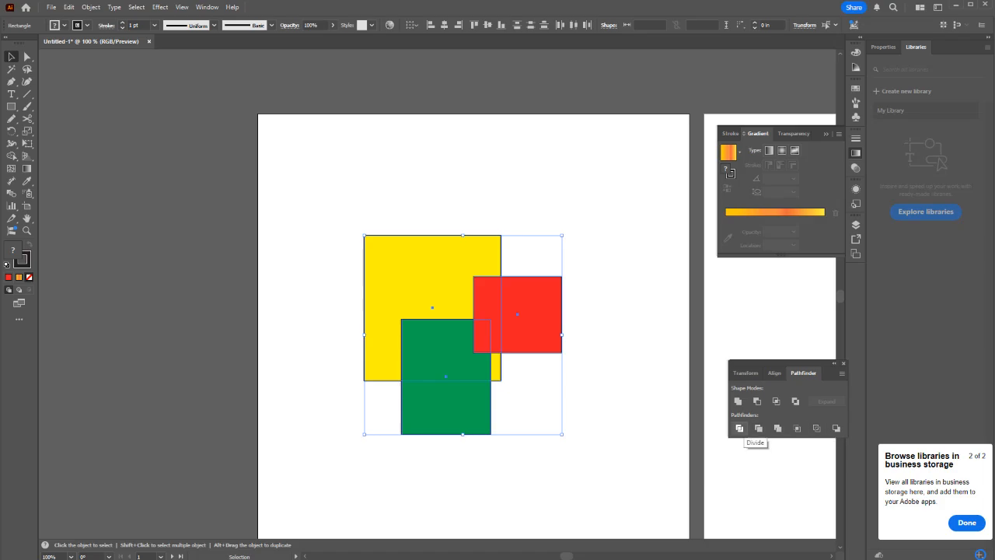
{"action": "left_click", "coordinate": [739, 427]}
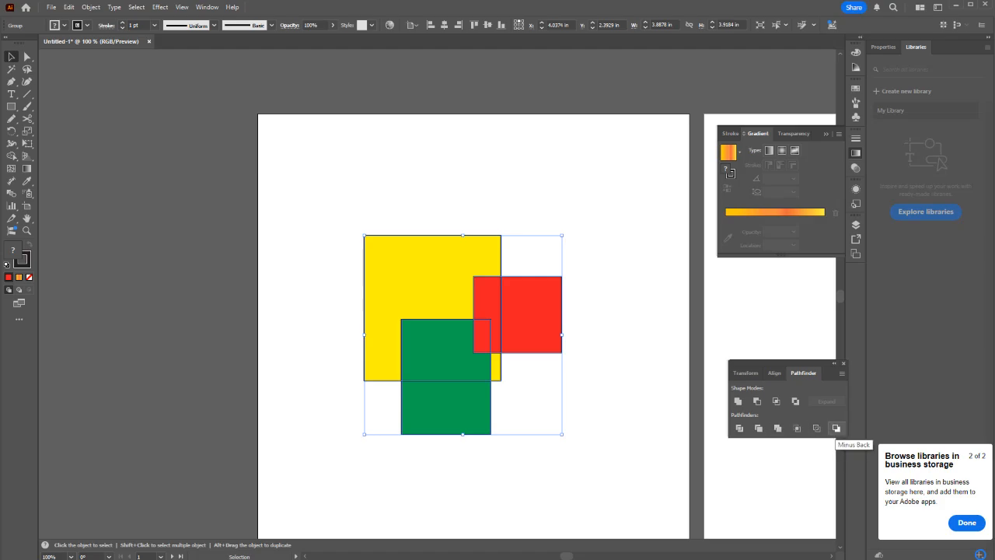
{"action": "left_click", "coordinate": [627, 352]}
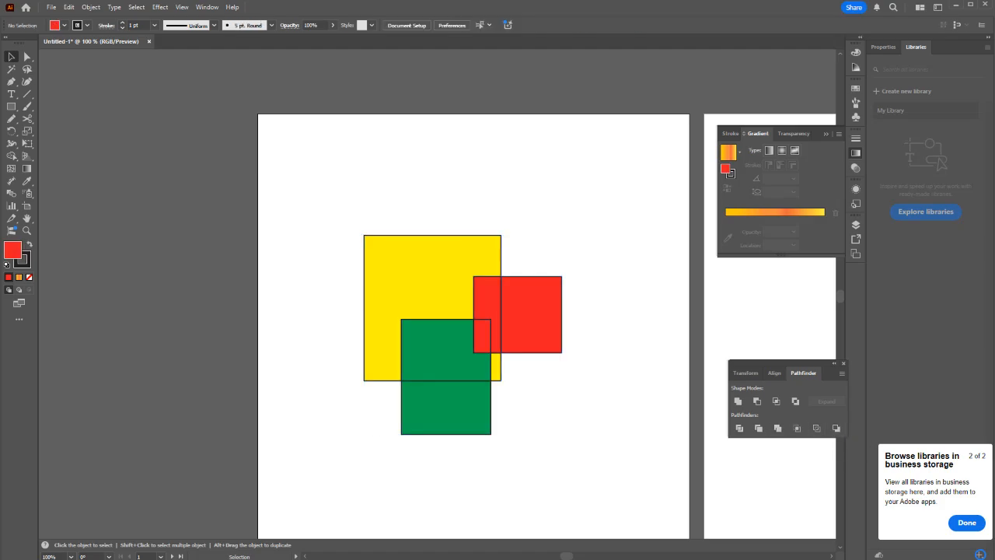
{"action": "key", "text": "ctrl+z"}
Step: Try the Minus Back pathfinder on the three overlapping rectangles and undo it
{"action": "left_click_drag", "start_coordinate": [584, 434], "coordinate": [590, 395]}
{"action": "left_click", "coordinate": [303, 265]}
{"action": "left_click", "coordinate": [836, 428]}
{"action": "left_click", "coordinate": [622, 388]}
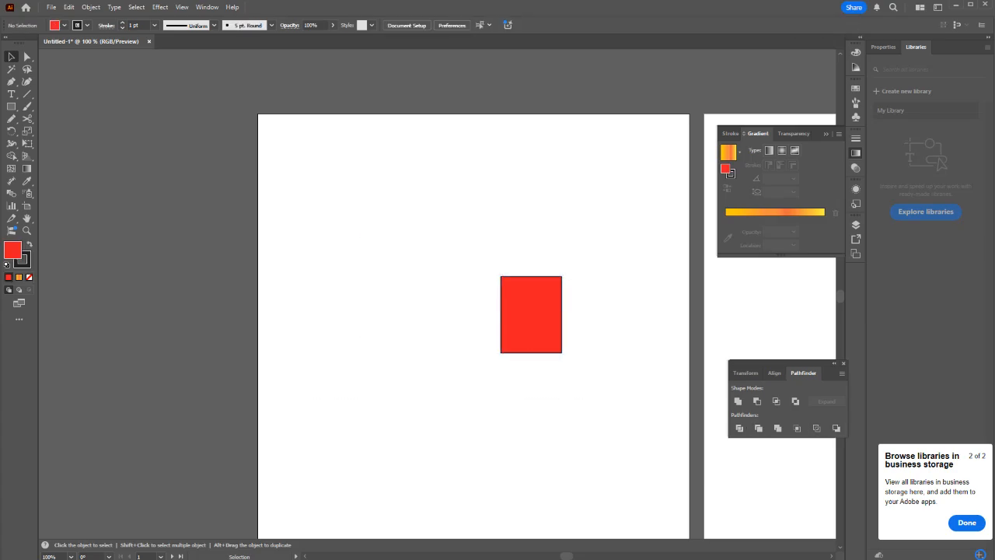
{"action": "key", "text": "ctrl+z"}
{"action": "left_click", "coordinate": [607, 381]}
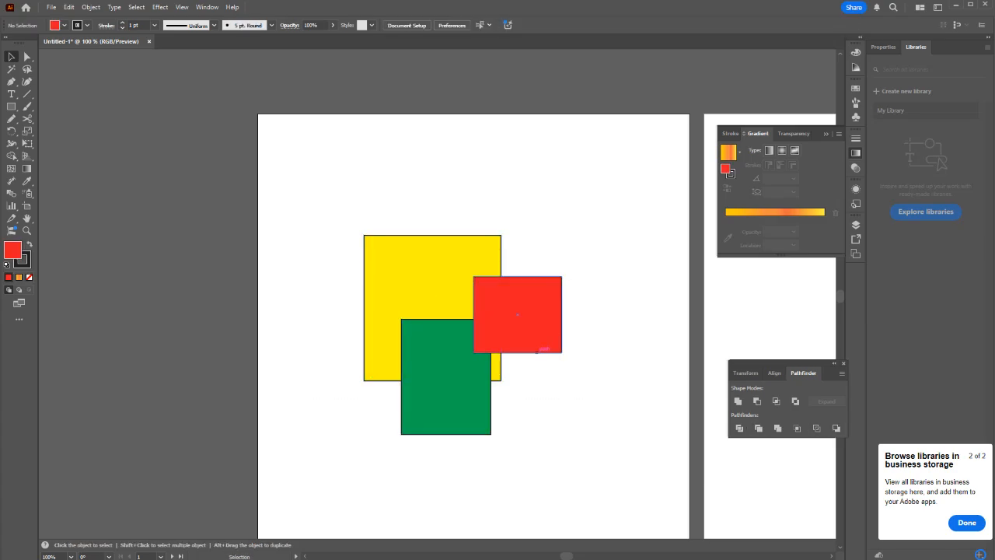
Step: Subtract the green and red rectangles from the yellow one with the Minus Front shape mode
{"action": "left_click_drag", "start_coordinate": [339, 230], "coordinate": [618, 438]}
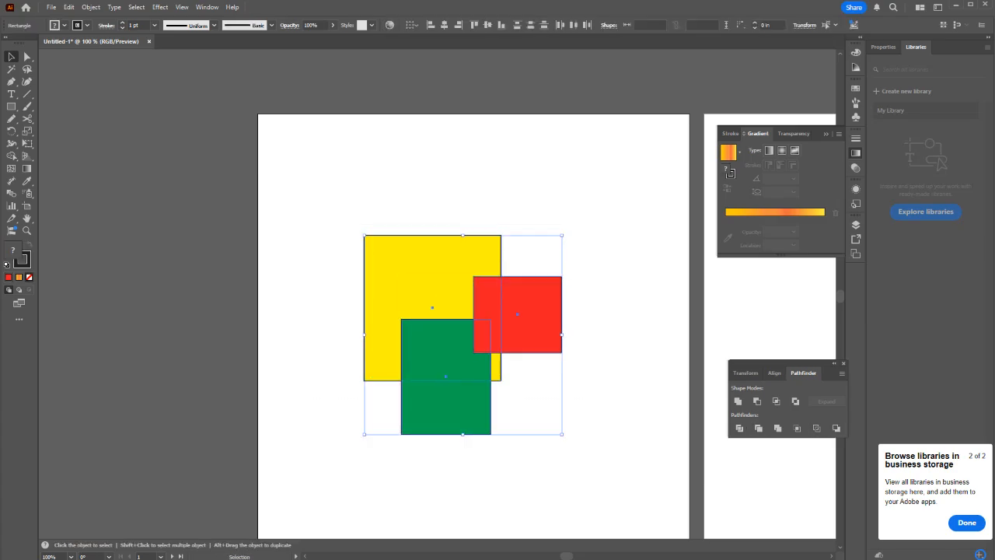
{"action": "left_click", "coordinate": [757, 402]}
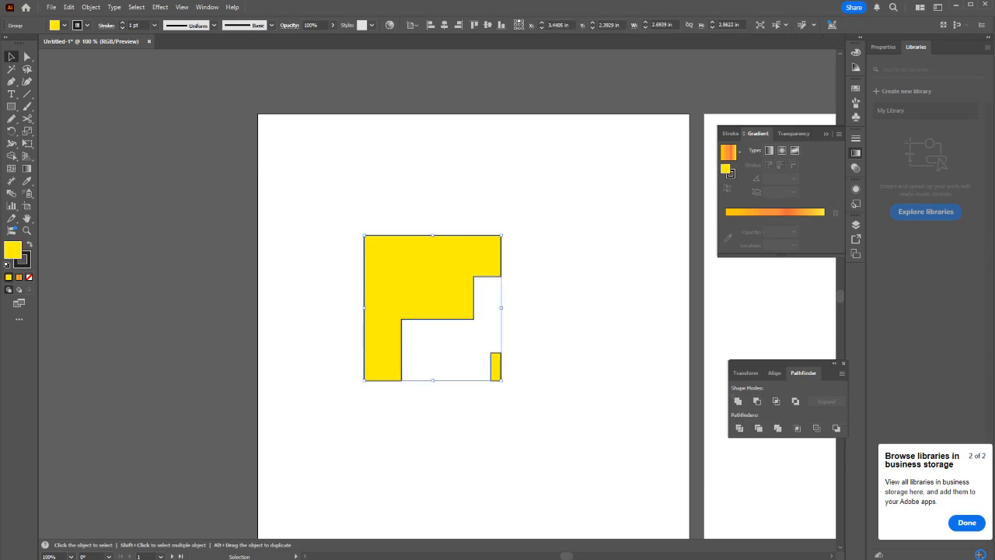
Step: Undo the Minus Front operation and place a duplicate of the three rectangles diagonally below the original set
{"action": "key", "text": "ctrl+z"}
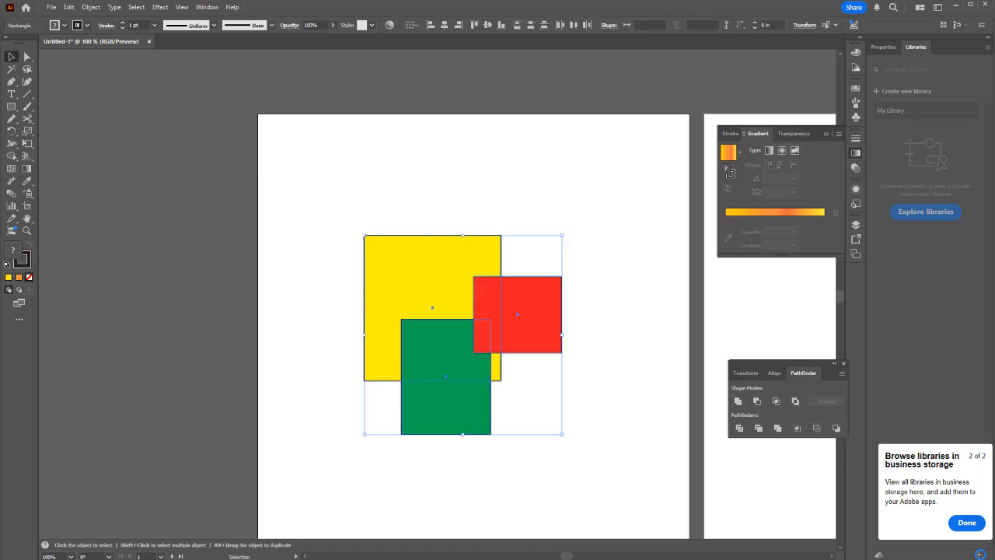
{"action": "left_click_drag", "start_coordinate": [481, 331], "coordinate": [584, 403]}
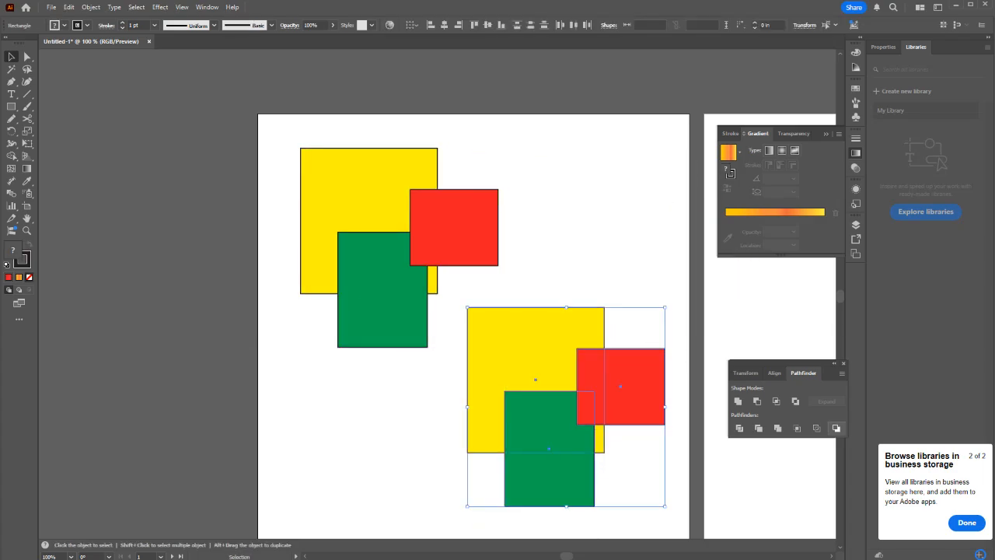
Step: Try Minus Back on the duplicate set and Minus Front on the original set, and undo both operations
{"action": "left_click", "coordinate": [836, 428]}
{"action": "left_click_drag", "start_coordinate": [495, 346], "coordinate": [385, 221]}
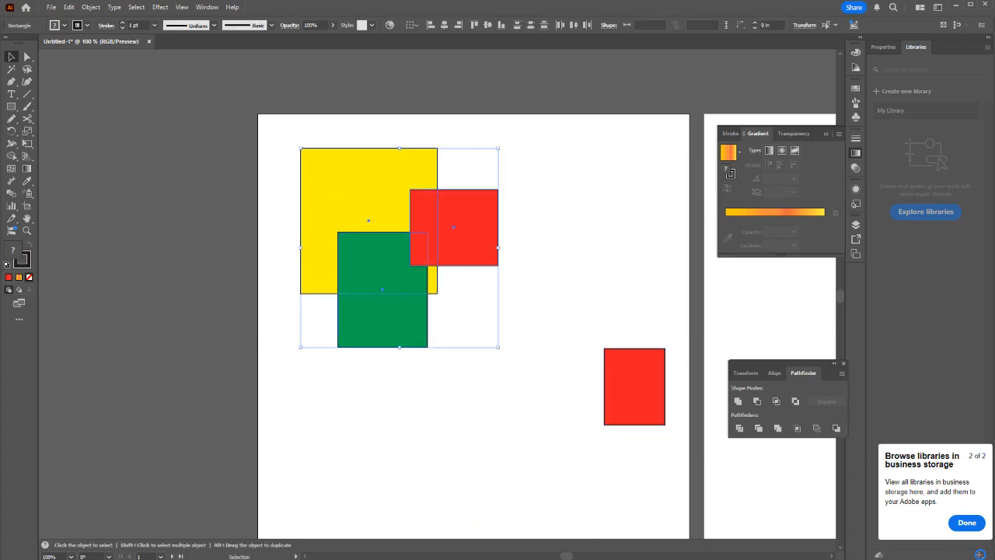
{"action": "left_click", "coordinate": [757, 401]}
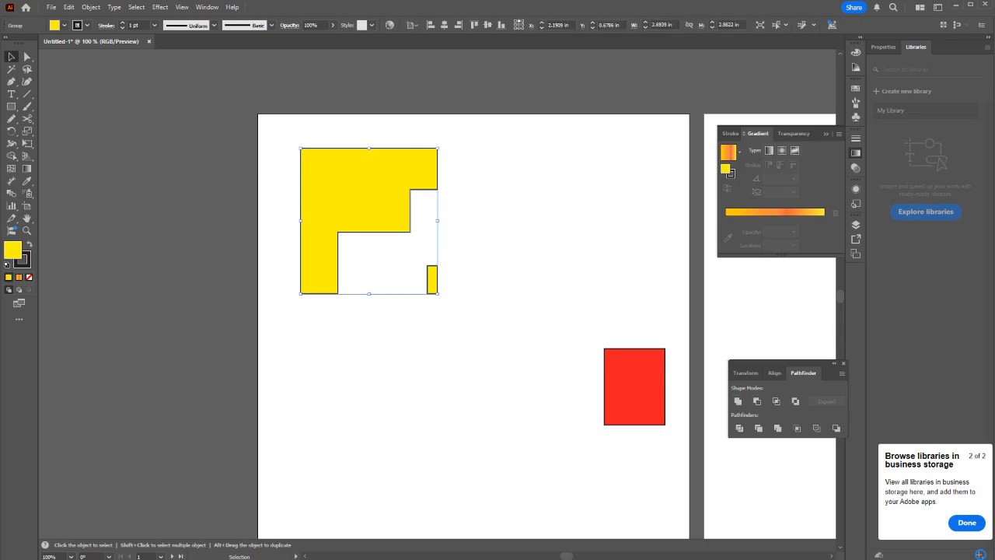
{"action": "left_click_drag", "start_coordinate": [652, 386], "coordinate": [486, 227]}
{"action": "key", "text": "ctrl+z"}
{"action": "key", "text": "ctrl+z"}
{"action": "key", "text": "ctrl+z"}
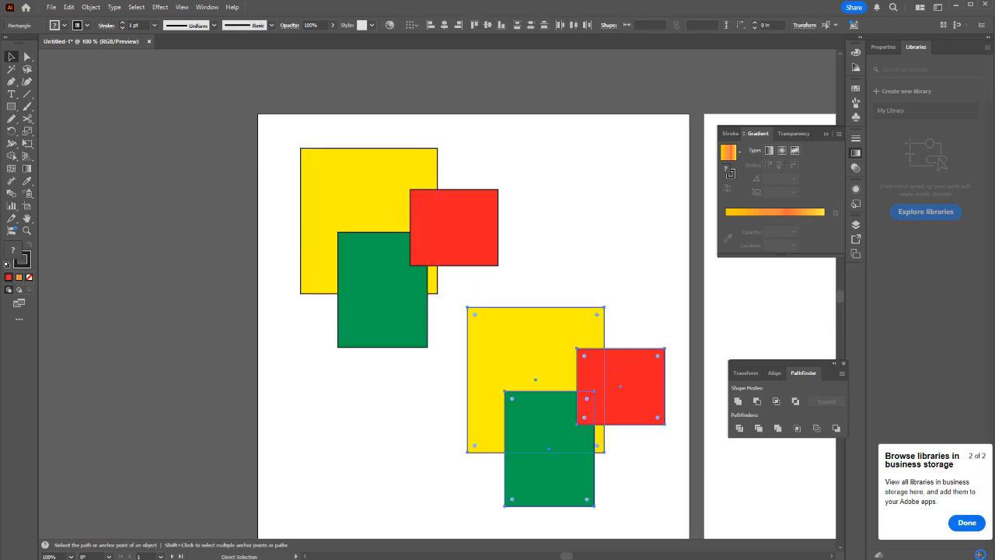
Step: Delete the duplicate set of three rectangles
{"action": "key", "text": "v"}
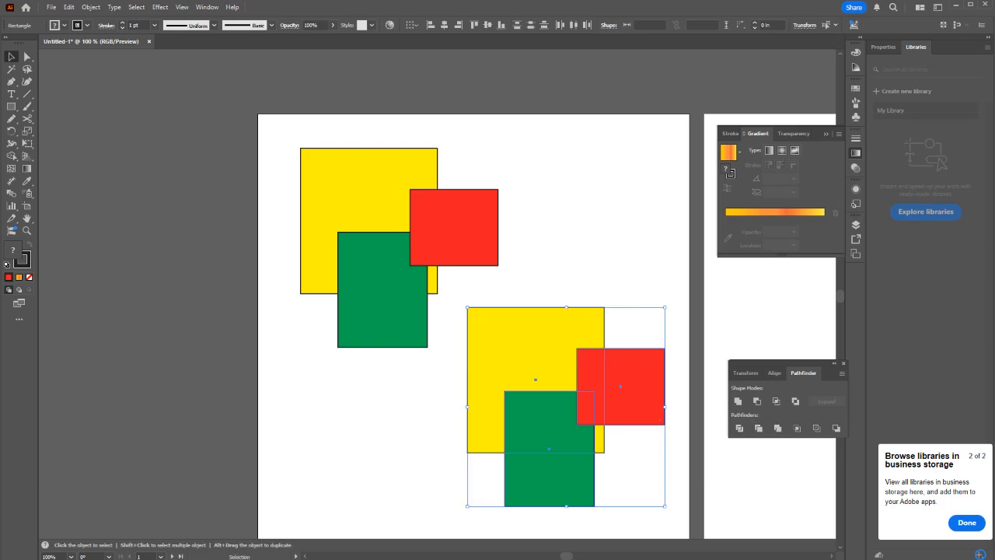
{"action": "left_click", "coordinate": [646, 291]}
{"action": "left_click_drag", "start_coordinate": [646, 292], "coordinate": [507, 439]}
{"action": "key", "text": "Delete"}
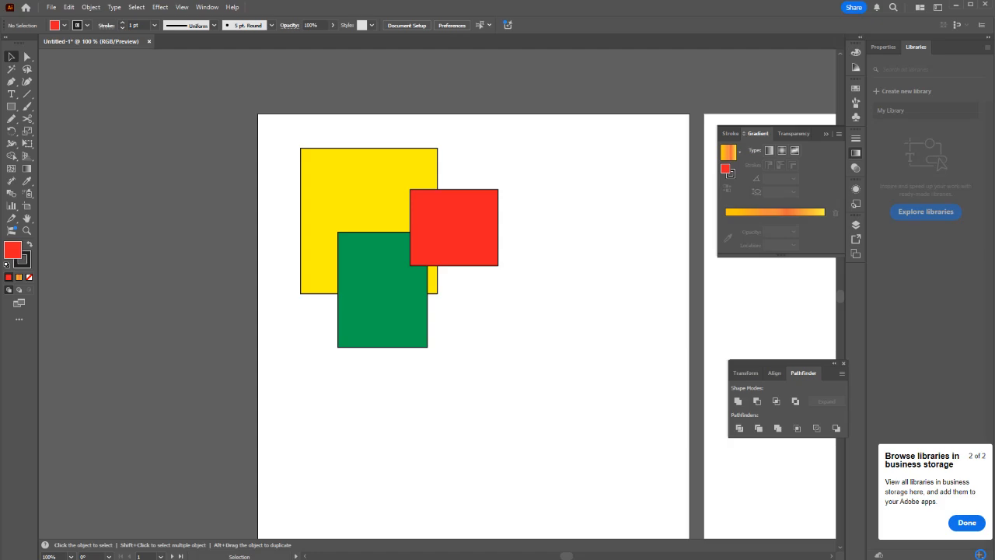
Step: Delete the remaining three rectangles, undo the deletion and deselect everything
{"action": "left_click_drag", "start_coordinate": [507, 417], "coordinate": [300, 148]}
{"action": "key", "text": "Delete"}
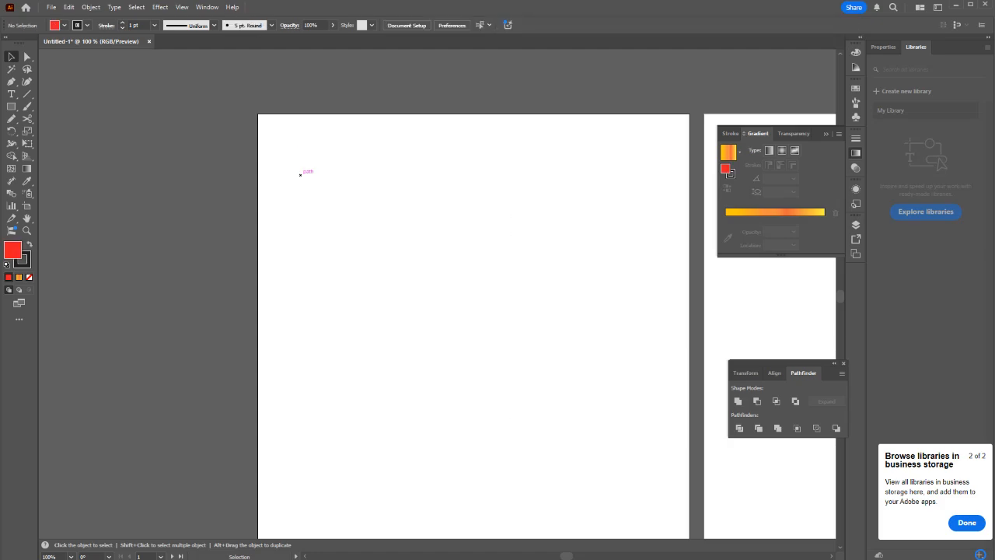
{"action": "key", "text": "ctrl+z"}
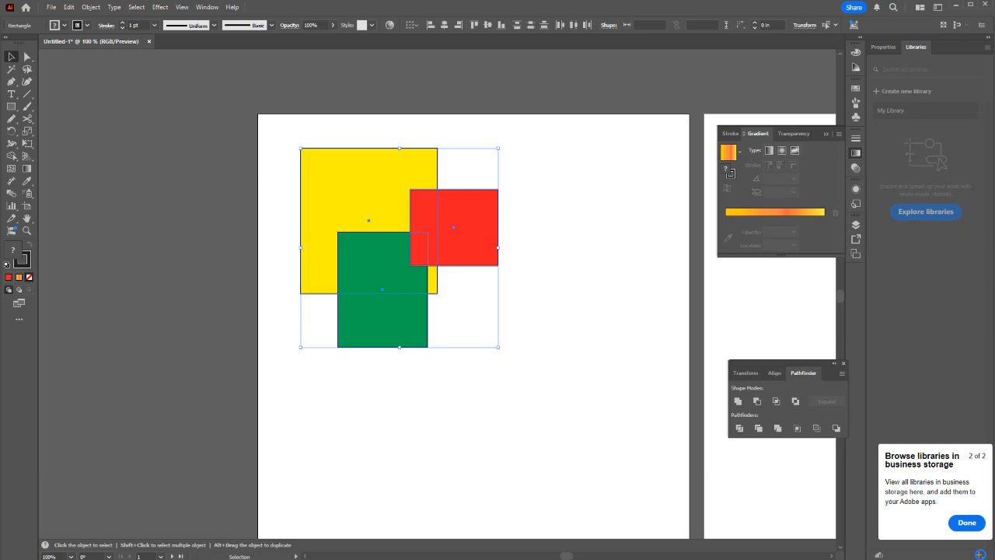
{"action": "key", "text": "ctrl+shift+a"}
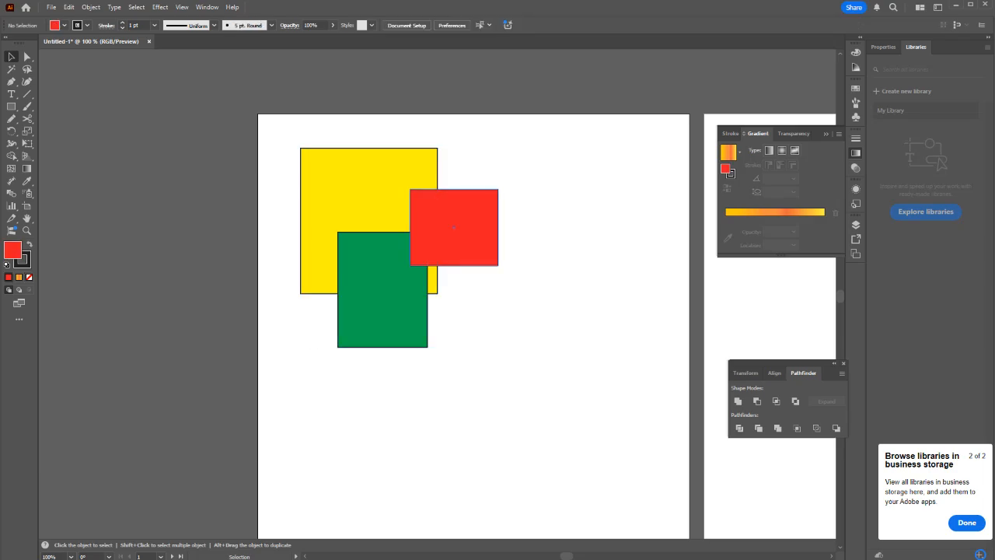
Step: Duplicate the three stroked rectangles into the empty area below the originals on the artboard
{"action": "left_click_drag", "start_coordinate": [515, 352], "coordinate": [273, 146]}
{"action": "scroll", "coordinate": [272, 147], "scroll_direction": "down", "scroll_amount": 3}
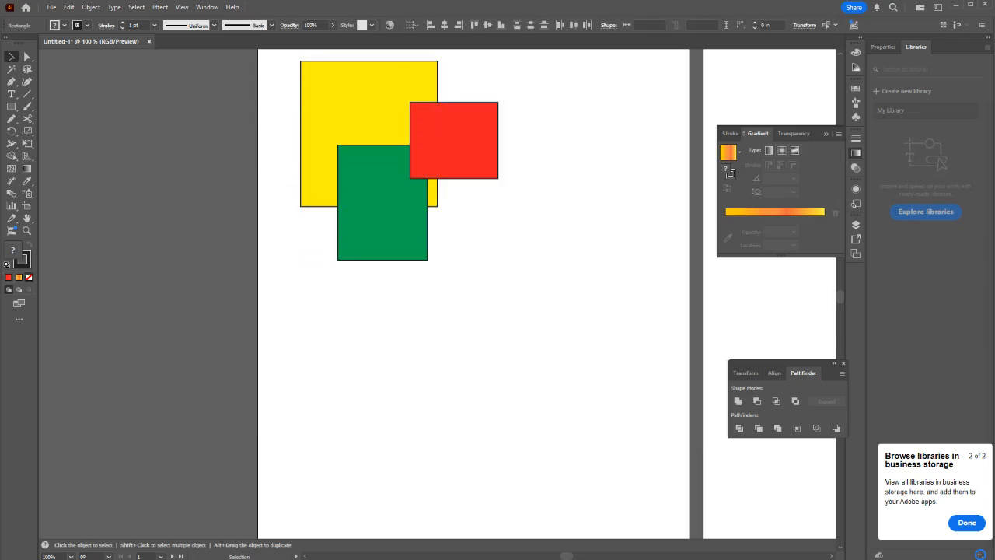
{"action": "scroll", "coordinate": [437, 293], "scroll_direction": "down", "scroll_amount": 3}
{"action": "left_click_drag", "start_coordinate": [386, 103], "coordinate": [522, 378]}
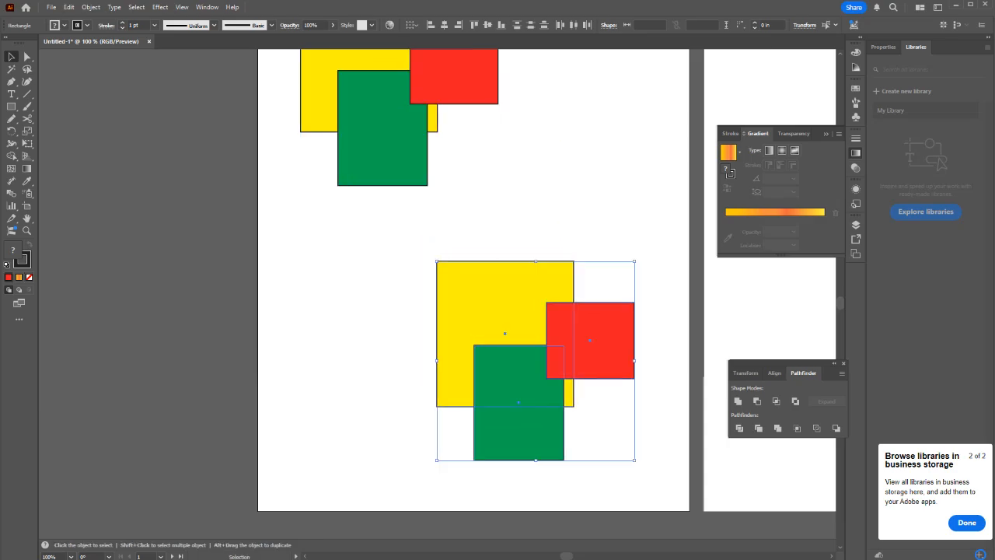
Step: Scale the duplicate set down to a tiny size and examine its stroke thickness up close
{"action": "left_click", "coordinate": [420, 240]}
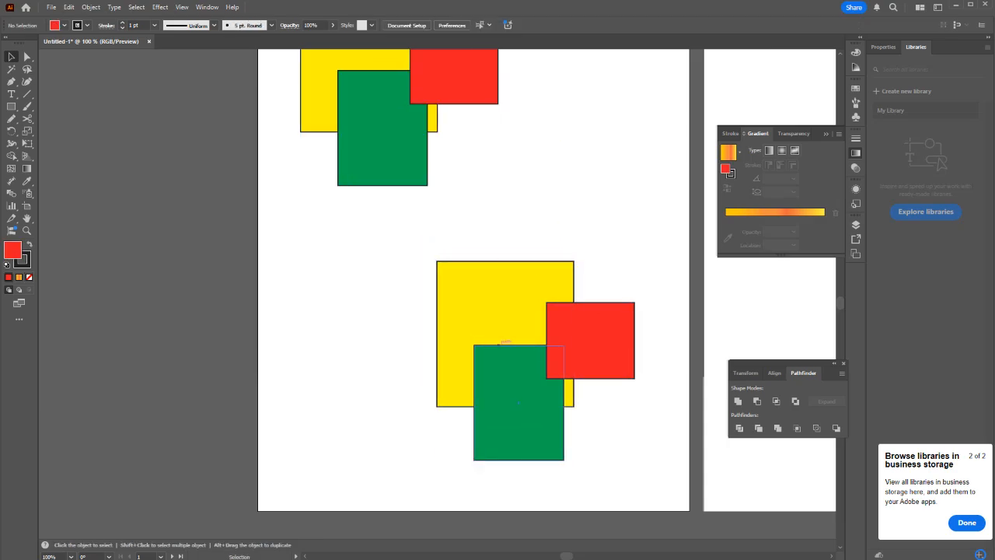
{"action": "left_click_drag", "start_coordinate": [400, 234], "coordinate": [649, 475]}
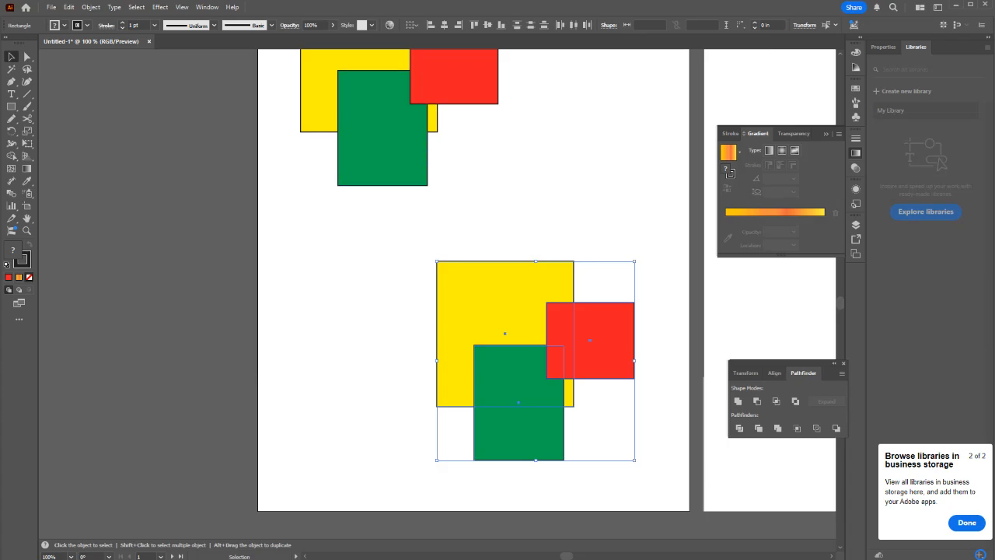
{"action": "left_click_drag", "start_coordinate": [437, 261], "coordinate": [497, 152]}
{"action": "scroll", "coordinate": [497, 152], "scroll_direction": "up", "scroll_amount": 1}
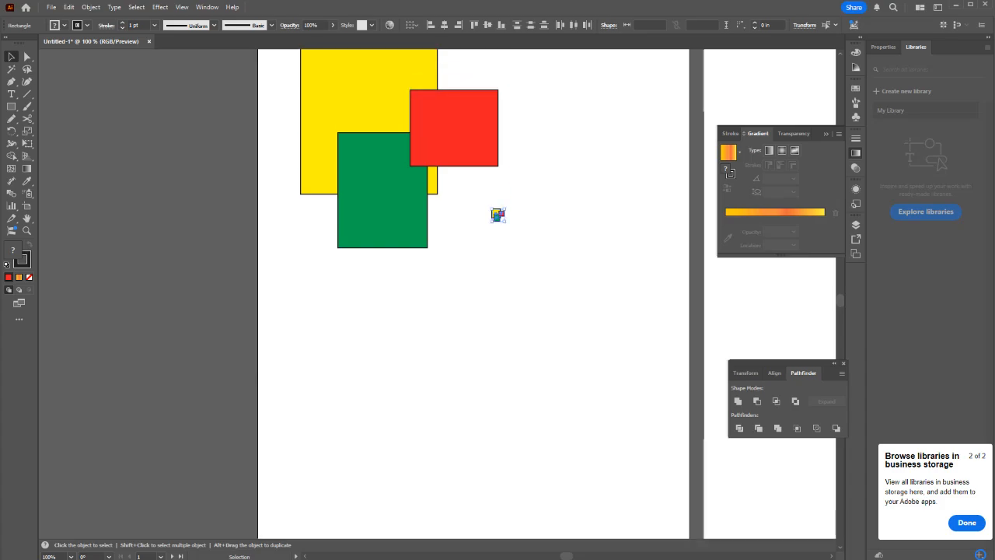
{"action": "scroll", "coordinate": [497, 216], "scroll_direction": "up", "scroll_amount": 9}
{"action": "left_click", "coordinate": [684, 390]}
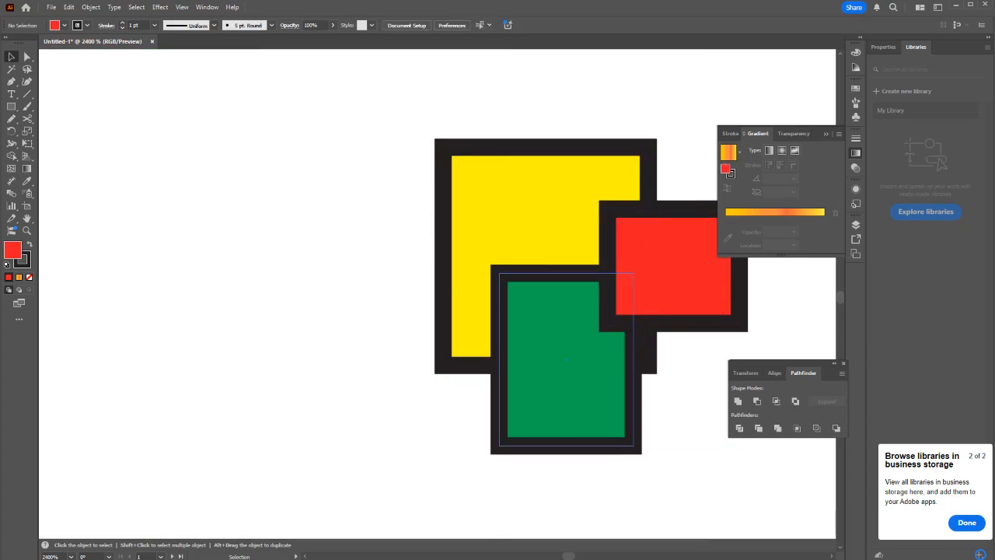
Step: Delete the tiny duplicate with the live strokes
{"action": "scroll", "coordinate": [511, 337], "scroll_direction": "down", "scroll_amount": 8}
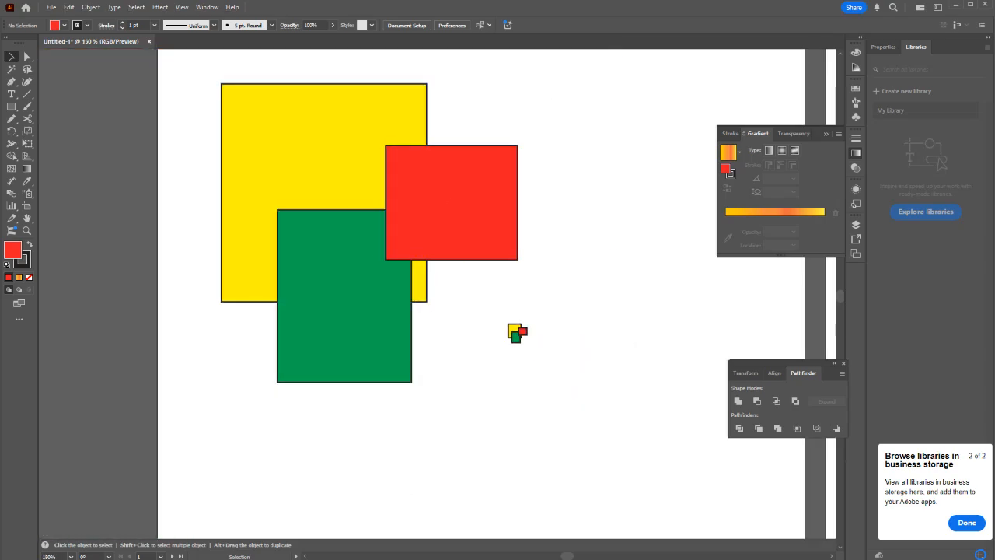
{"action": "left_click_drag", "start_coordinate": [500, 314], "coordinate": [585, 382]}
{"action": "key", "text": "Delete"}
{"action": "mouse_move", "coordinate": [604, 435]}
{"action": "left_mouse_down"}
{"action": "mouse_move", "coordinate": [304, 192]}
{"action": "mouse_move", "coordinate": [205, 69]}
{"action": "left_mouse_up"}
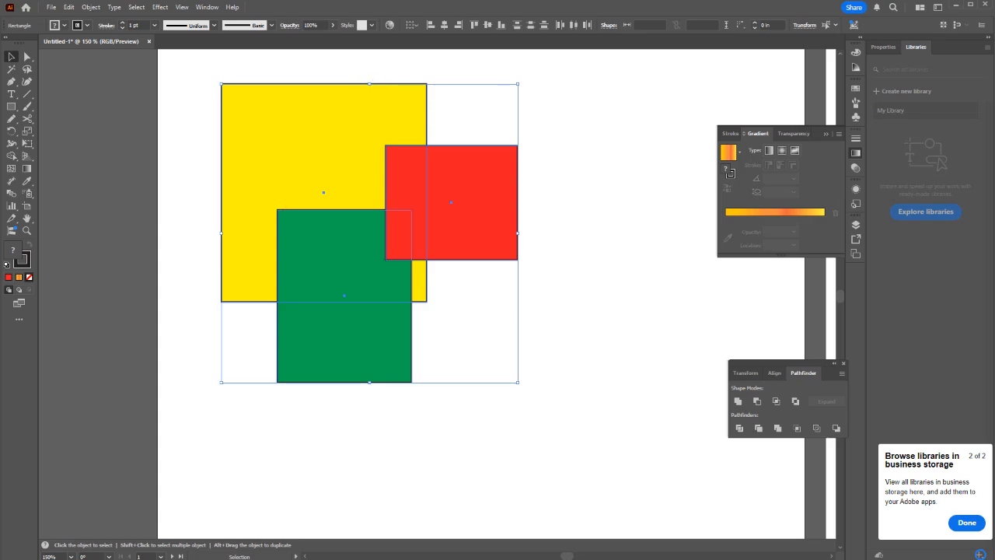
{"action": "right_click", "coordinate": [313, 219]}
{"action": "mouse_move", "coordinate": [350, 440]}
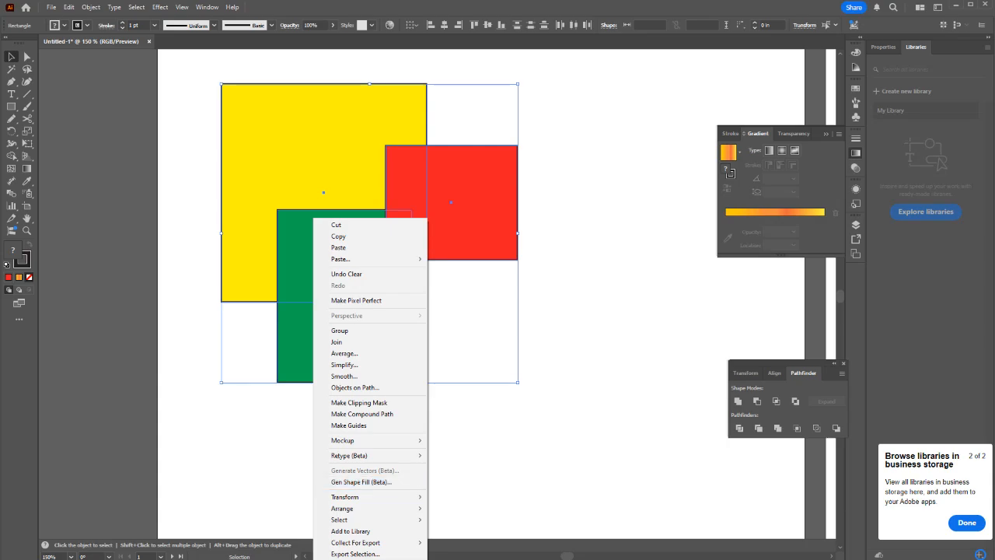
{"action": "left_click", "coordinate": [613, 386]}
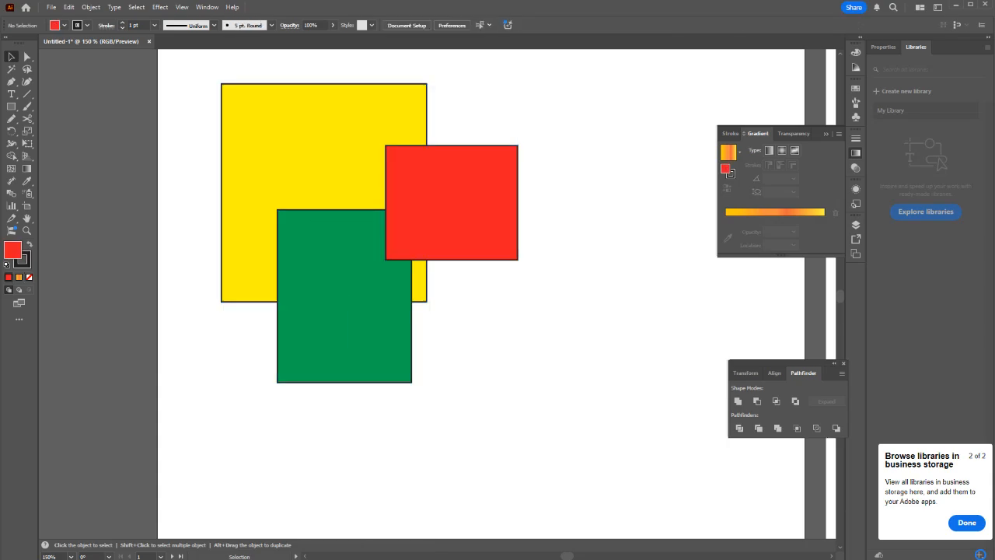
Step: Convert the strokes of all three rectangles to filled shapes with Outline Stroke
{"action": "left_click_drag", "start_coordinate": [613, 386], "coordinate": [226, 74]}
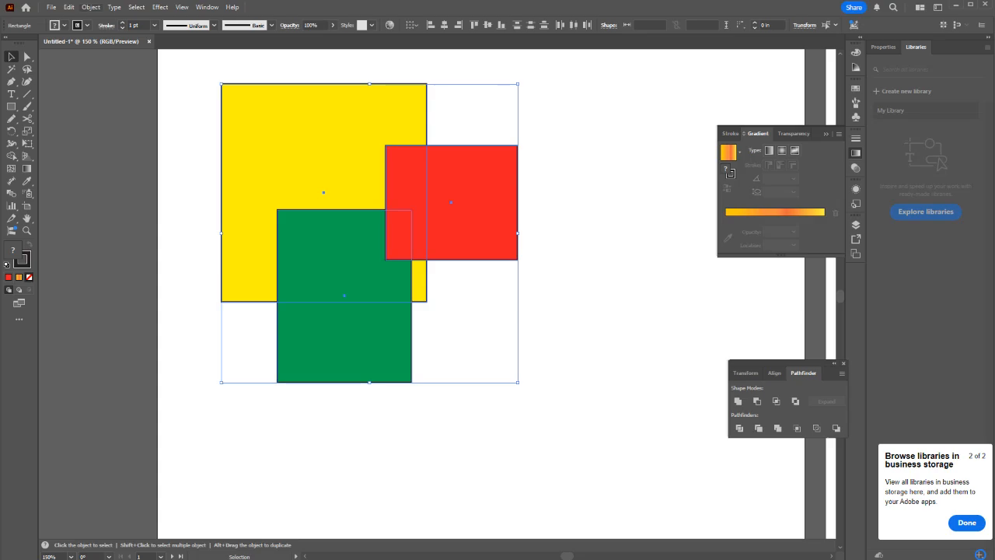
{"action": "left_click", "coordinate": [91, 7]}
{"action": "mouse_move", "coordinate": [155, 287]}
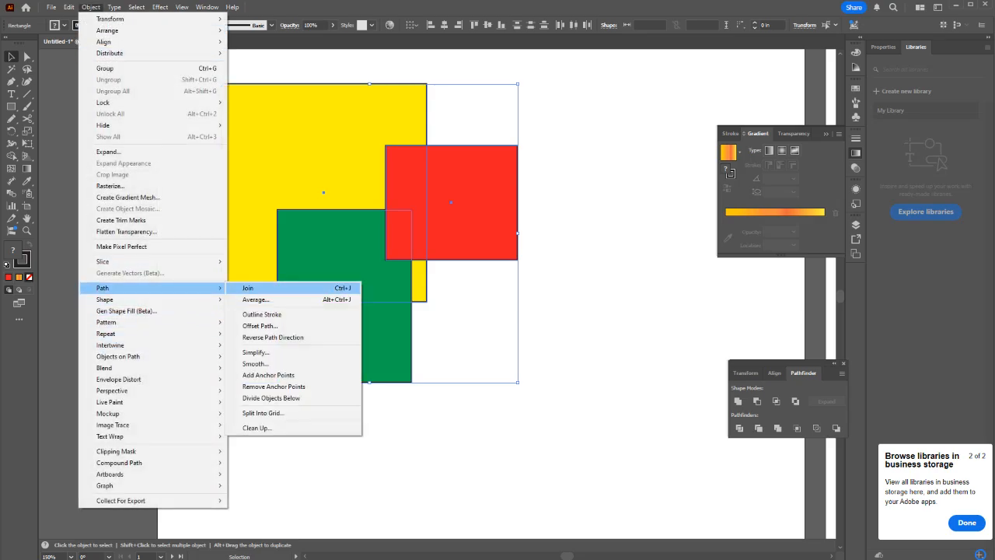
{"action": "left_click", "coordinate": [262, 314]}
{"action": "key", "text": "ctrl+shift+a"}
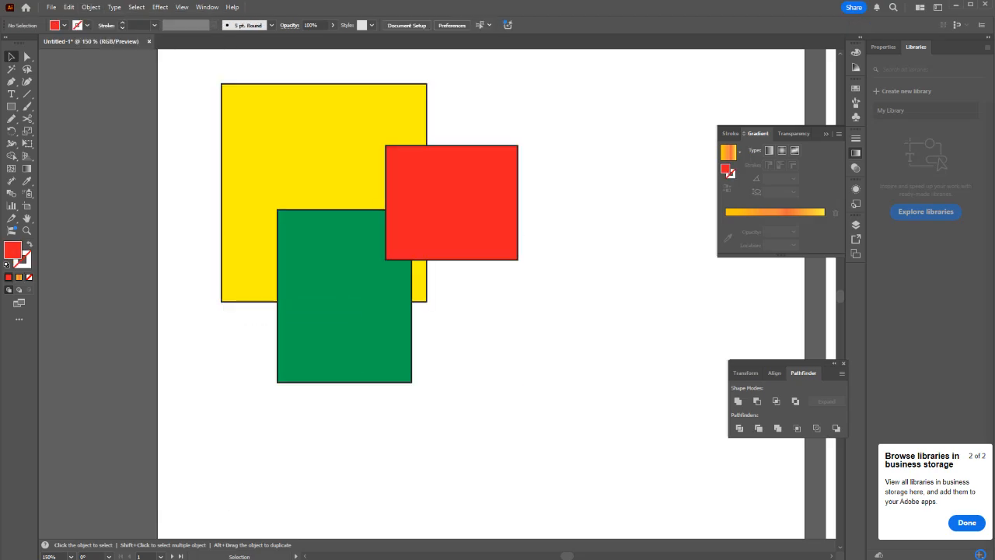
Step: Examine the red rectangle's outlined stroke up close, try moving the rectangle and undo the move
{"action": "scroll", "coordinate": [414, 261], "scroll_direction": "up", "scroll_amount": 7}
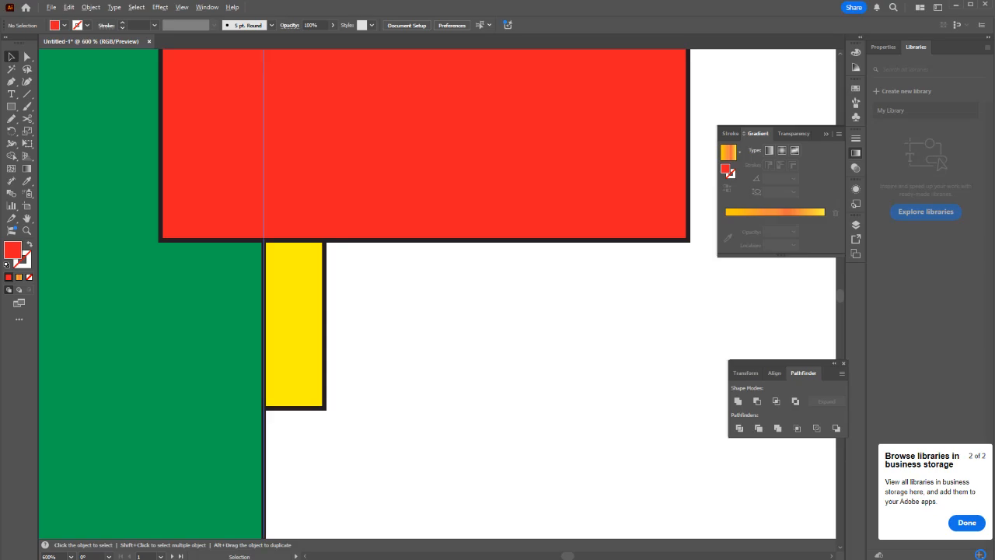
{"action": "left_click", "coordinate": [155, 235]}
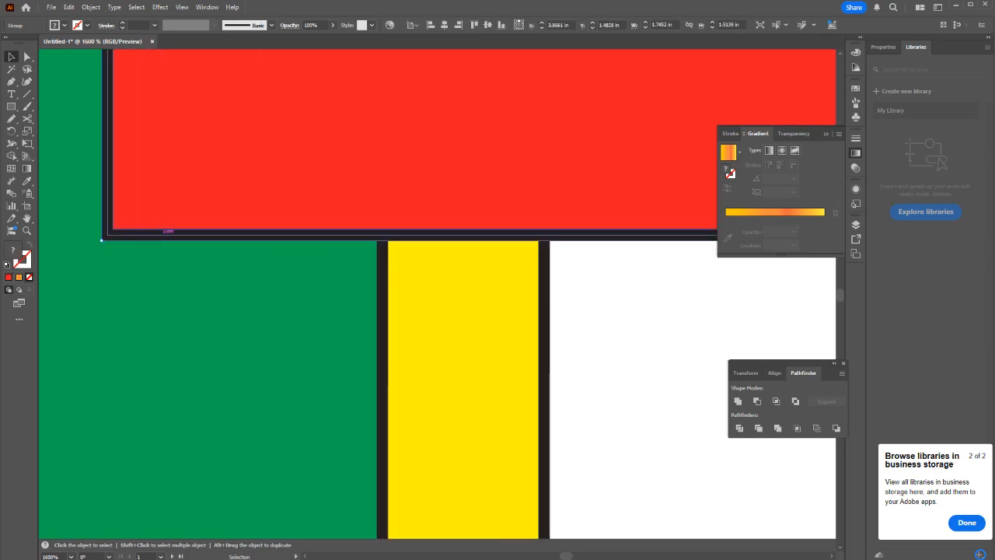
{"action": "scroll", "coordinate": [230, 225], "scroll_direction": "down", "scroll_amount": 6}
{"action": "left_click_drag", "start_coordinate": [311, 156], "coordinate": [368, 264]}
{"action": "key", "text": "ctrl+z"}
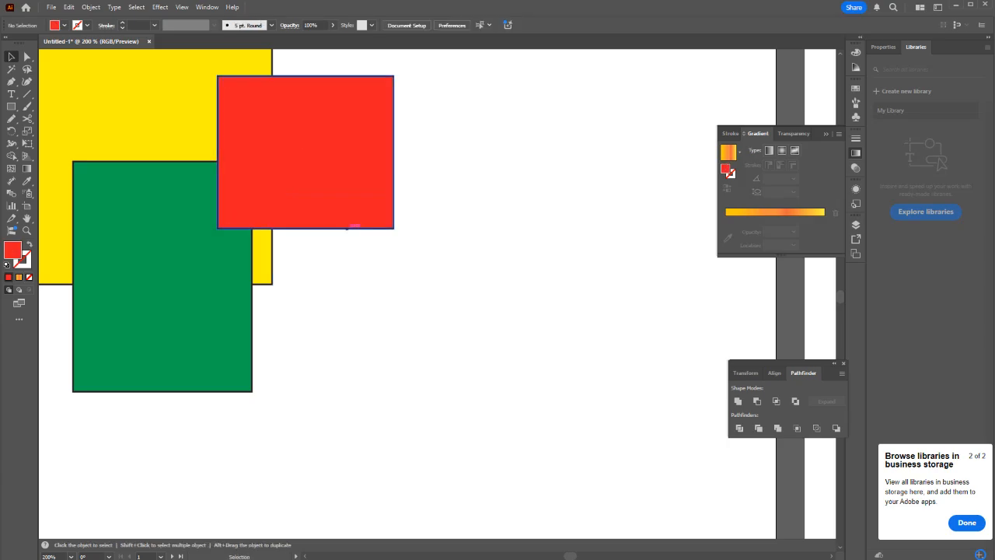
Step: Duplicate the three rectangles with outlined strokes into the empty area below the originals
{"action": "scroll", "coordinate": [318, 228], "scroll_direction": "down", "scroll_amount": 3}
{"action": "left_click_drag", "start_coordinate": [367, 335], "coordinate": [197, 147]}
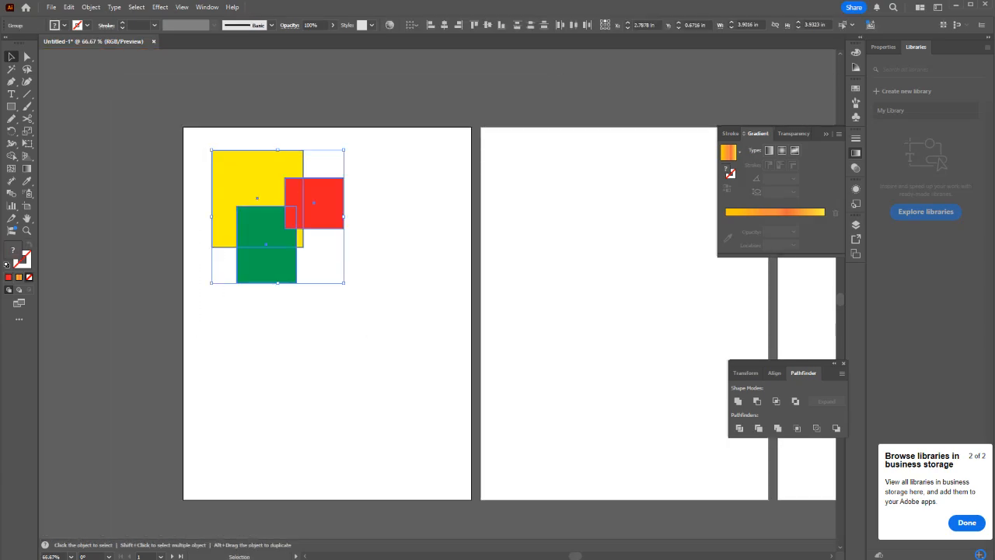
{"action": "scroll", "coordinate": [228, 162], "scroll_direction": "up", "scroll_amount": 2}
{"action": "left_click_drag", "start_coordinate": [229, 162], "coordinate": [389, 174]}
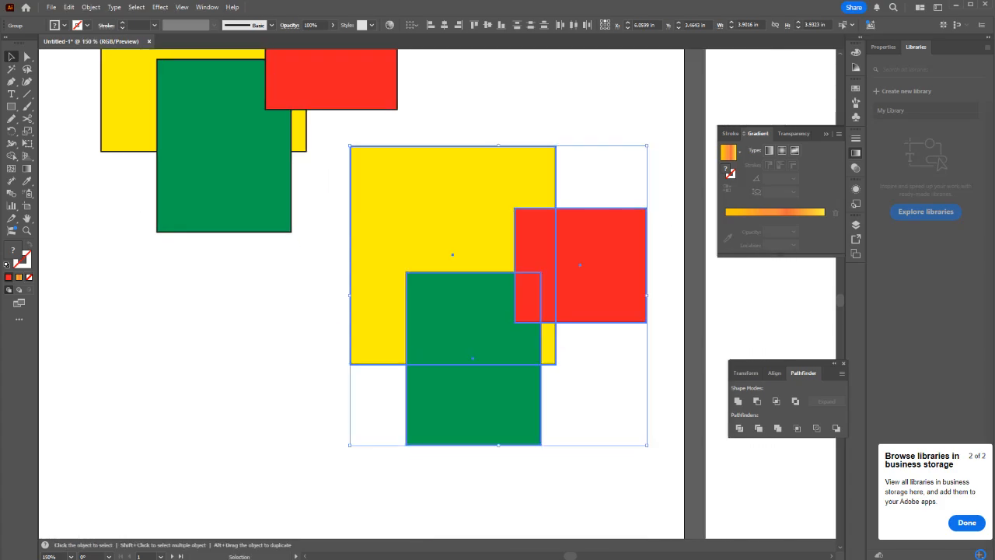
Step: Scale the outlined duplicate down to about 0.44 in wide and examine its border thickness
{"action": "left_click_drag", "start_coordinate": [647, 146], "coordinate": [360, 172]}
{"action": "scroll", "coordinate": [354, 170], "scroll_direction": "up", "scroll_amount": 5}
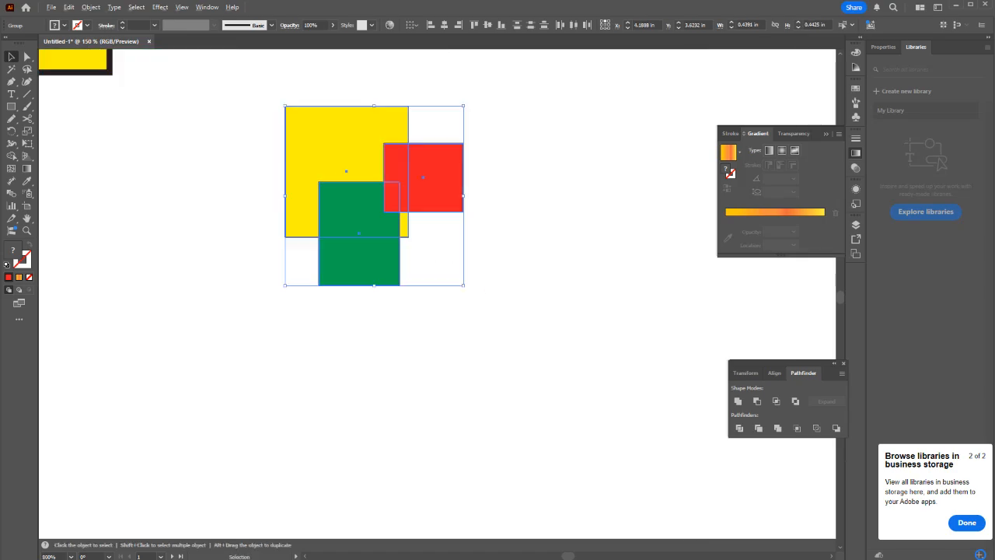
{"action": "scroll", "coordinate": [367, 195], "scroll_direction": "up", "scroll_amount": 2}
{"action": "scroll", "coordinate": [450, 245], "scroll_direction": "up", "scroll_amount": 2}
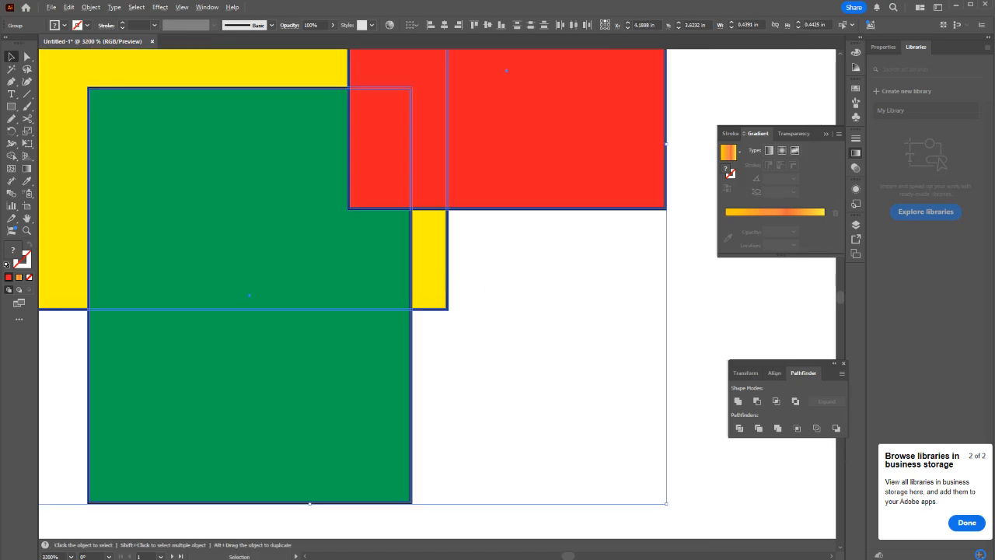
{"action": "scroll", "coordinate": [432, 242], "scroll_direction": "down", "scroll_amount": 5}
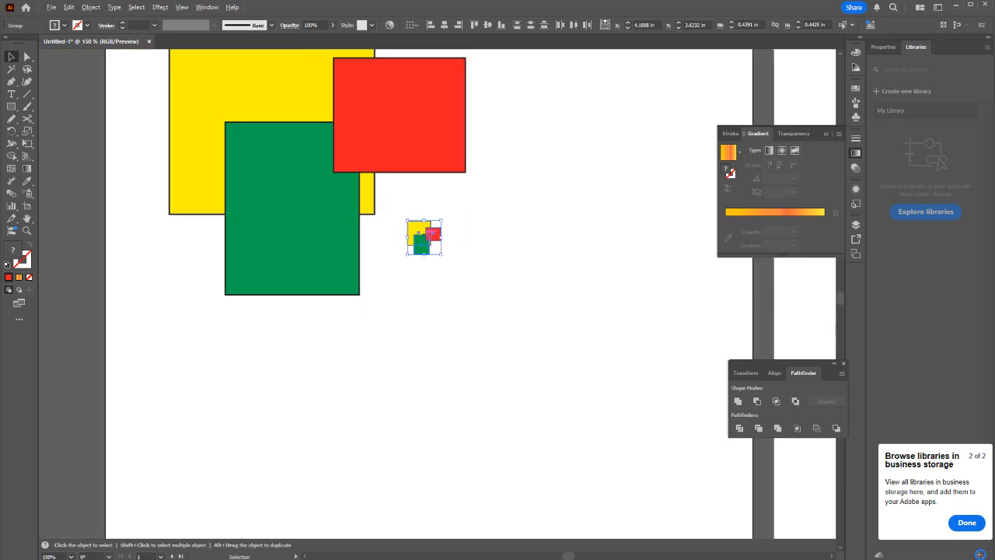
Step: Compare the scaled-down outlined duplicate with the full-size rectangles and delete the duplicate
{"action": "left_click", "coordinate": [468, 241]}
{"action": "left_click_drag", "start_coordinate": [459, 241], "coordinate": [494, 363]}
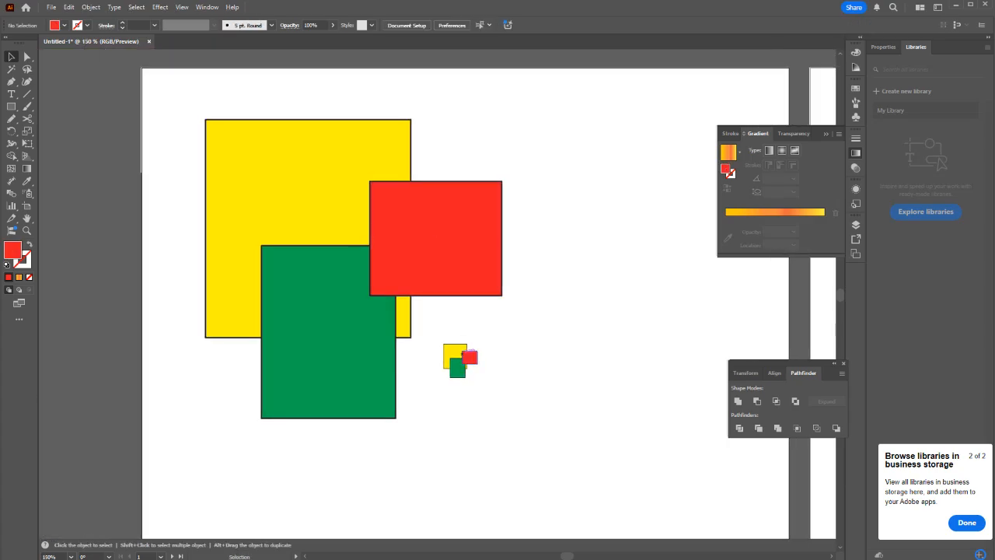
{"action": "scroll", "coordinate": [457, 364], "scroll_direction": "up", "scroll_amount": 4}
{"action": "scroll", "coordinate": [476, 342], "scroll_direction": "up", "scroll_amount": 3}
{"action": "scroll", "coordinate": [518, 349], "scroll_direction": "down", "scroll_amount": 6}
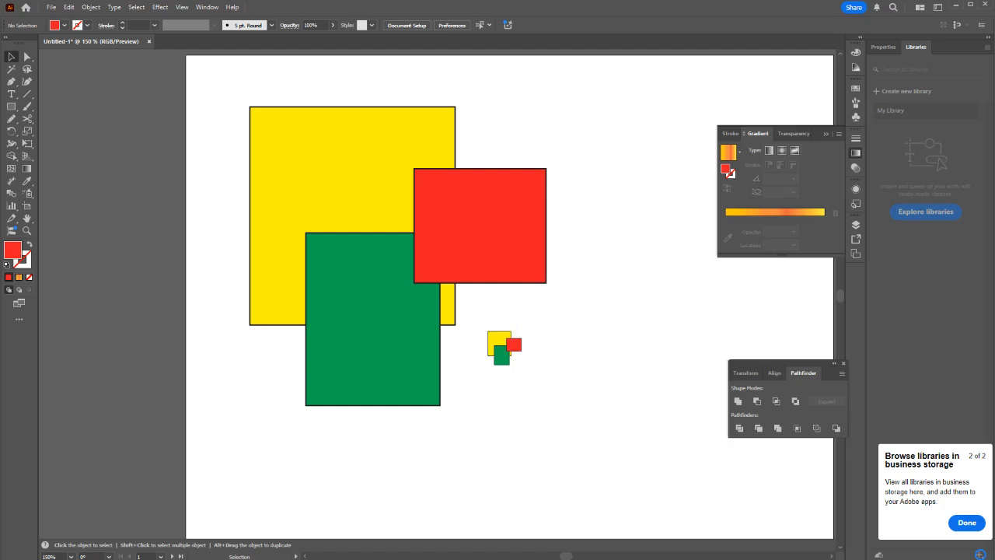
{"action": "left_click_drag", "start_coordinate": [599, 402], "coordinate": [486, 316]}
{"action": "key", "text": "Delete"}
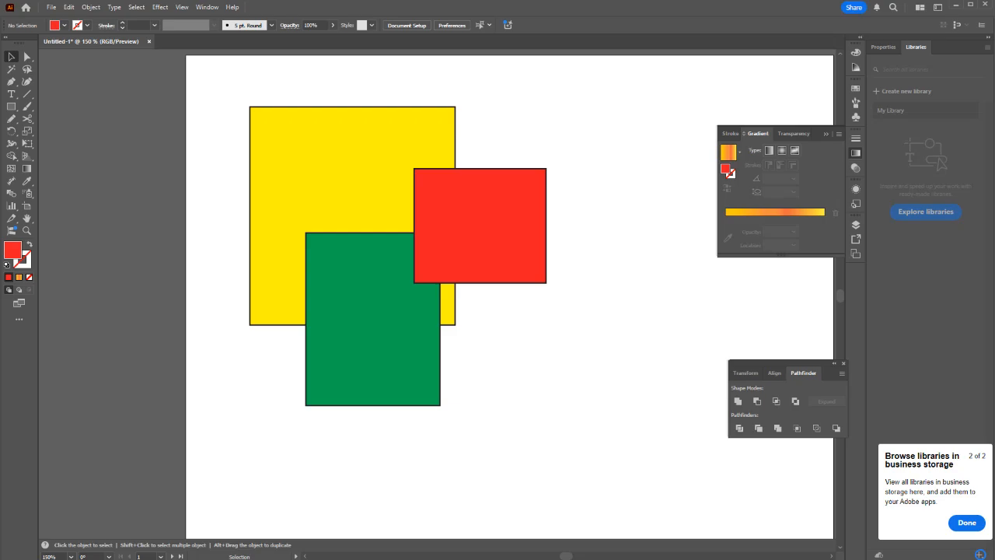
Step: Create a tall area text frame of placeholder text overlapping the red rectangle's edge
{"action": "left_click", "coordinate": [480, 227]}
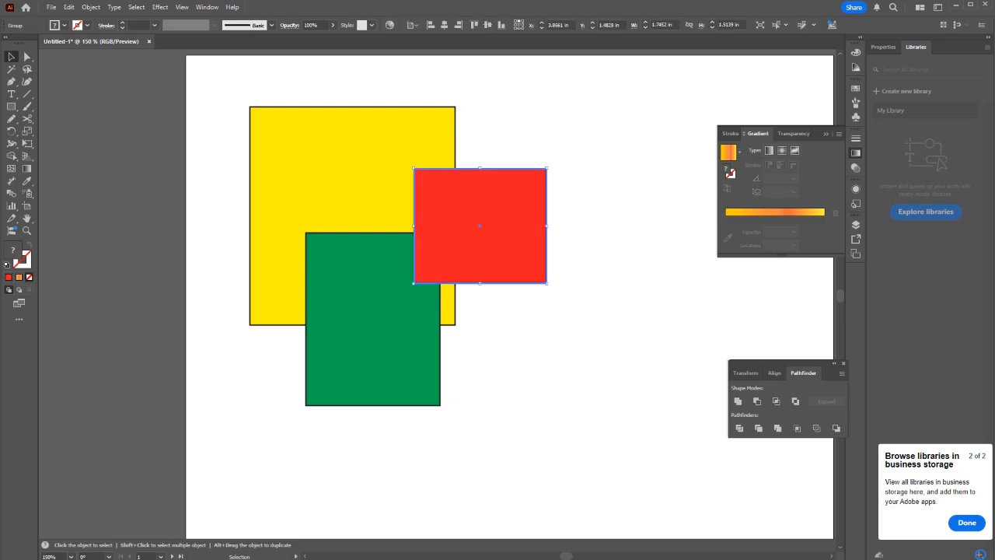
{"action": "key", "text": "t"}
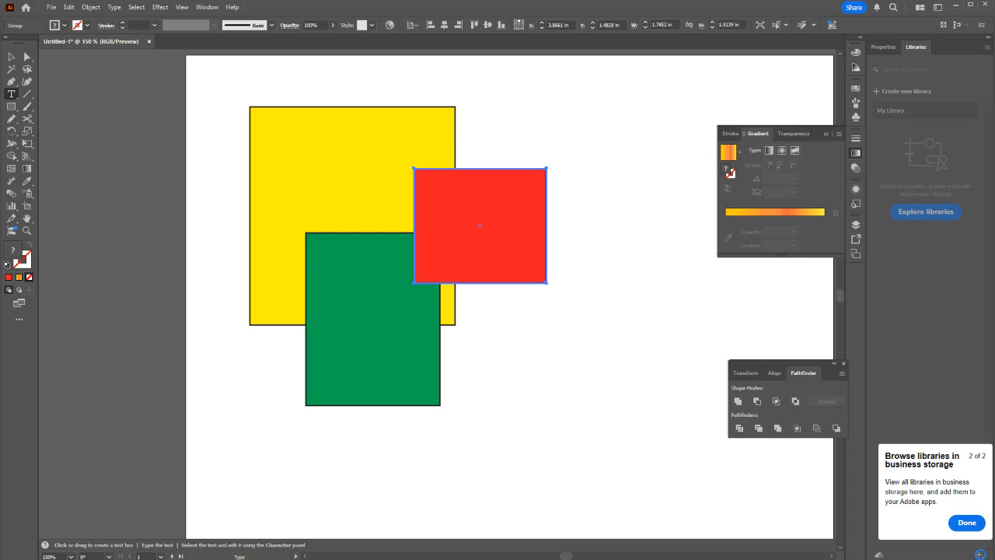
{"action": "left_click_drag", "start_coordinate": [509, 109], "coordinate": [651, 371]}
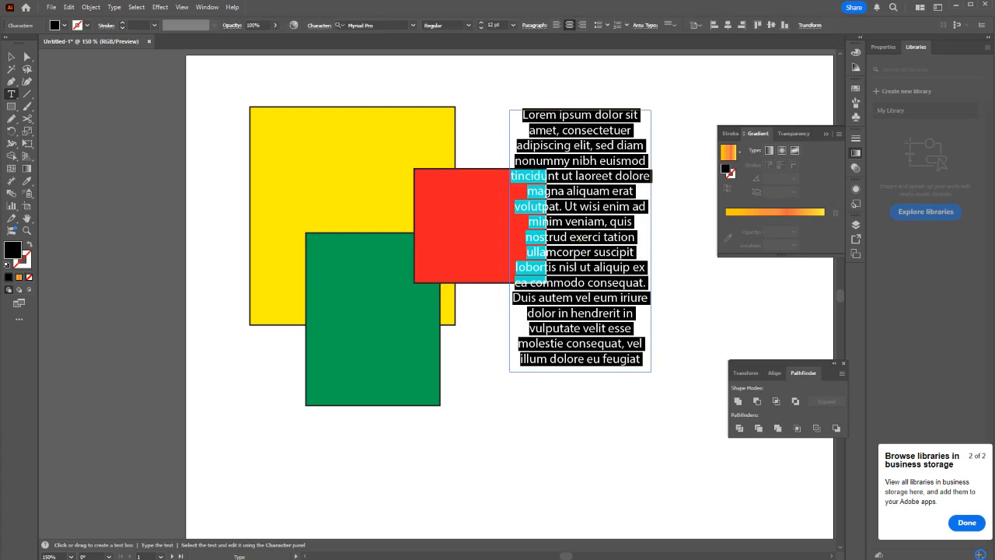
{"action": "left_click", "coordinate": [275, 25]}
{"action": "mouse_move", "coordinate": [273, 38]}
{"action": "left_mouse_down"}
{"action": "mouse_move", "coordinate": [251, 38]}
{"action": "mouse_move", "coordinate": [272, 38]}
{"action": "left_mouse_up"}
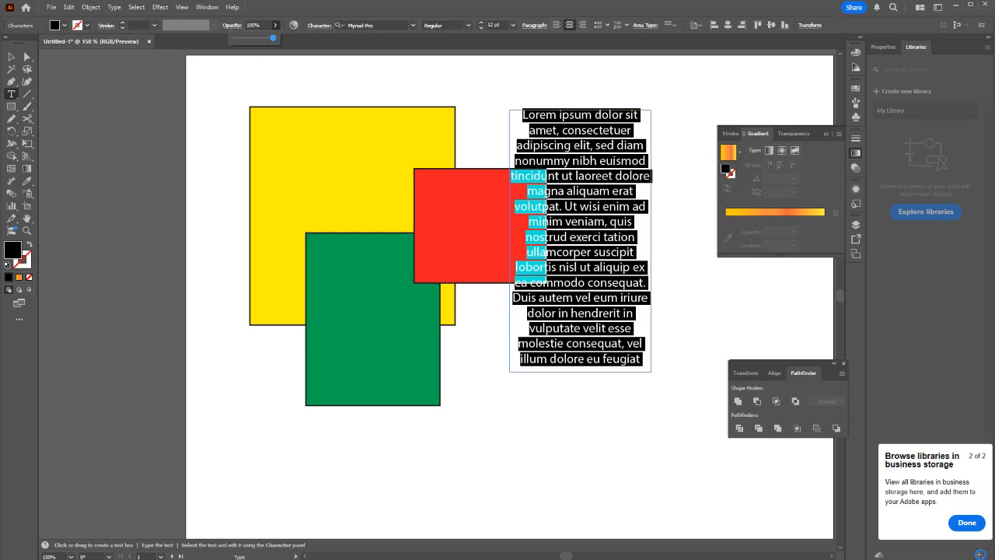
Step: Left-align the placeholder text and set its first-line indent to -9 pt
{"action": "left_click", "coordinate": [535, 25]}
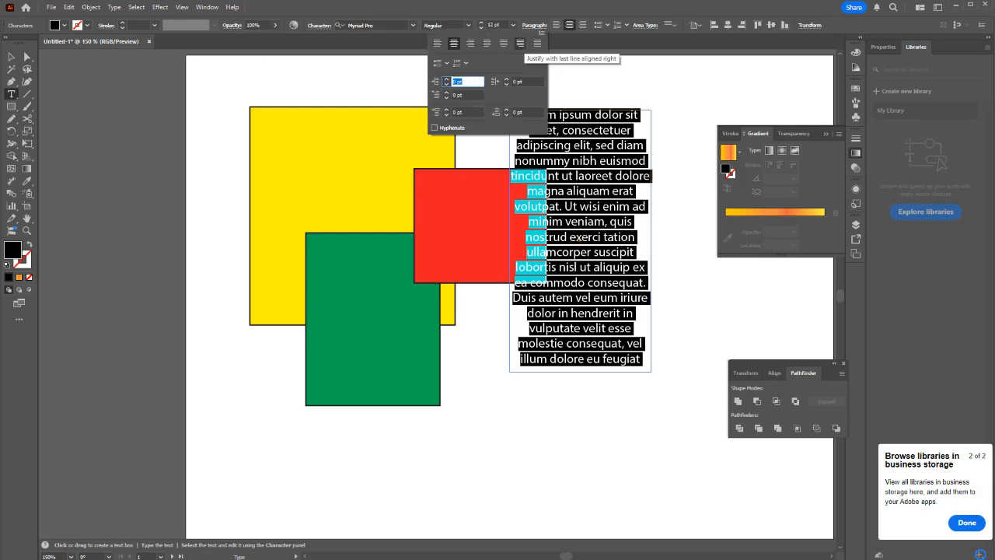
{"action": "key", "text": "ctrl+shift+l"}
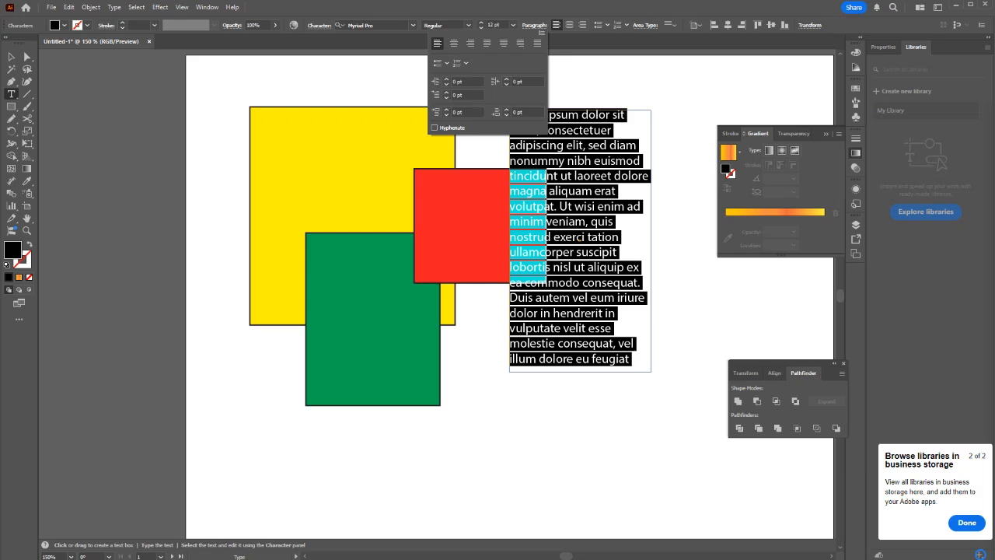
{"action": "left_click", "coordinate": [446, 97]}
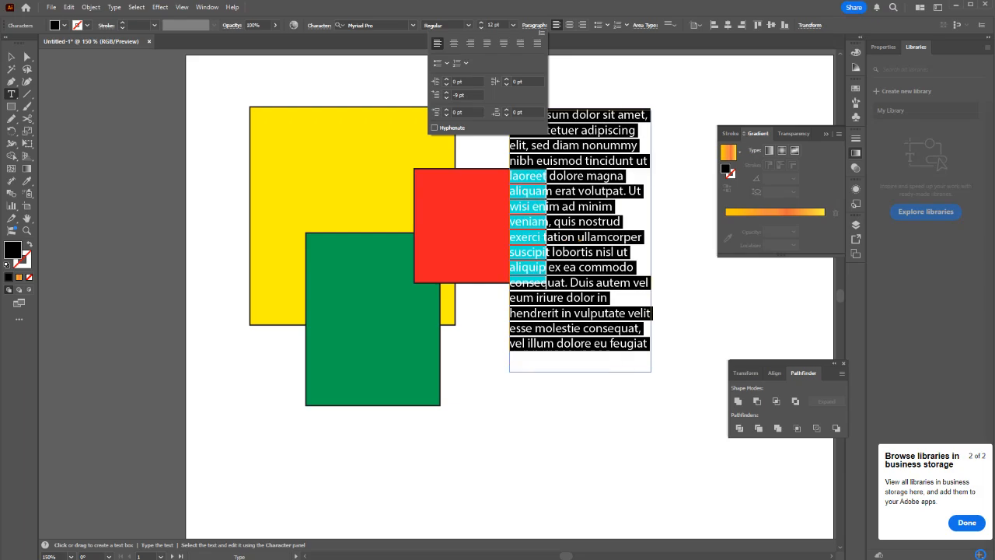
{"action": "key", "text": "Escape"}
{"action": "key", "text": "Escape"}
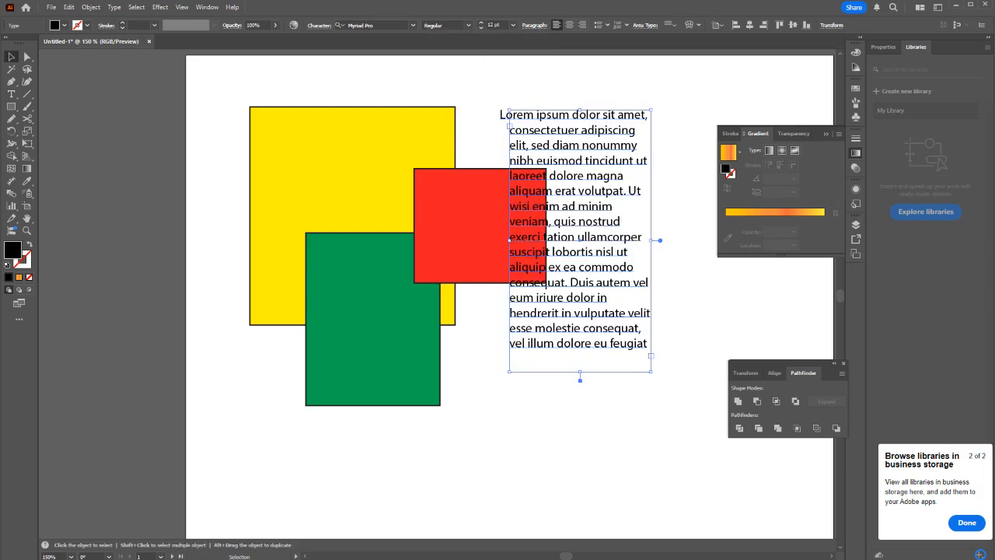
Step: Move the text frame clear of the rectangles, collapse the Gradient panel and move the Pathfinder panel off the artboard
{"action": "left_click_drag", "start_coordinate": [583, 142], "coordinate": [624, 261]}
{"action": "key", "text": "space"}
{"action": "key", "text": "space"}
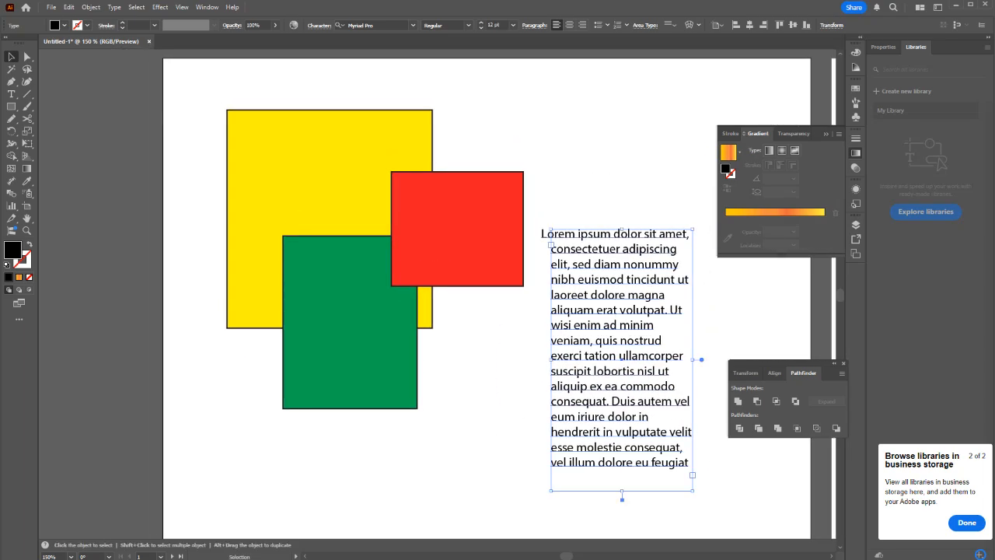
{"action": "left_click", "coordinate": [856, 153]}
{"action": "left_click_drag", "start_coordinate": [776, 363], "coordinate": [913, 278]}
{"action": "left_click", "coordinate": [757, 312]}
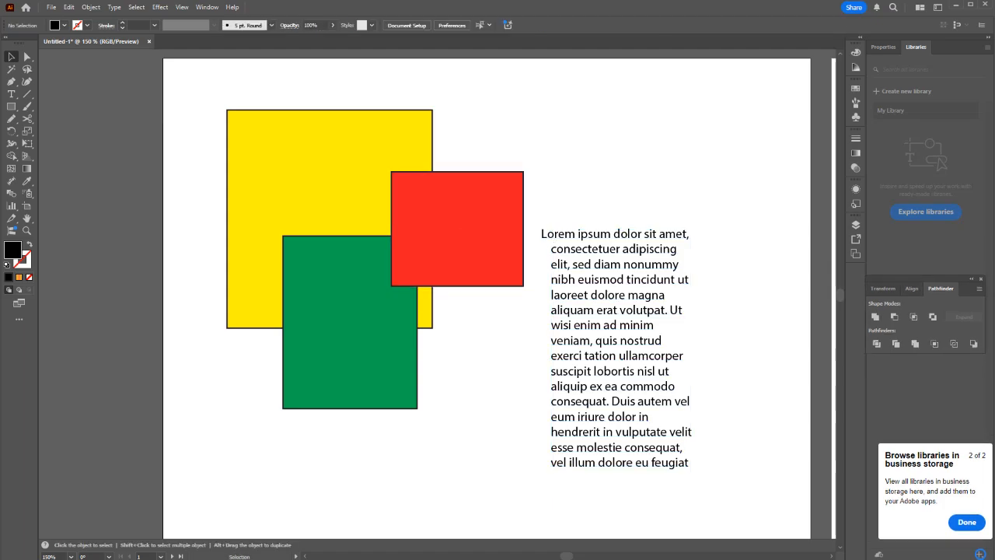
Step: Delete the three coloured rectangles and check the text frame's paragraph settings
{"action": "left_click_drag", "start_coordinate": [452, 417], "coordinate": [245, 104]}
{"action": "key", "text": "Delete"}
{"action": "left_click", "coordinate": [595, 311]}
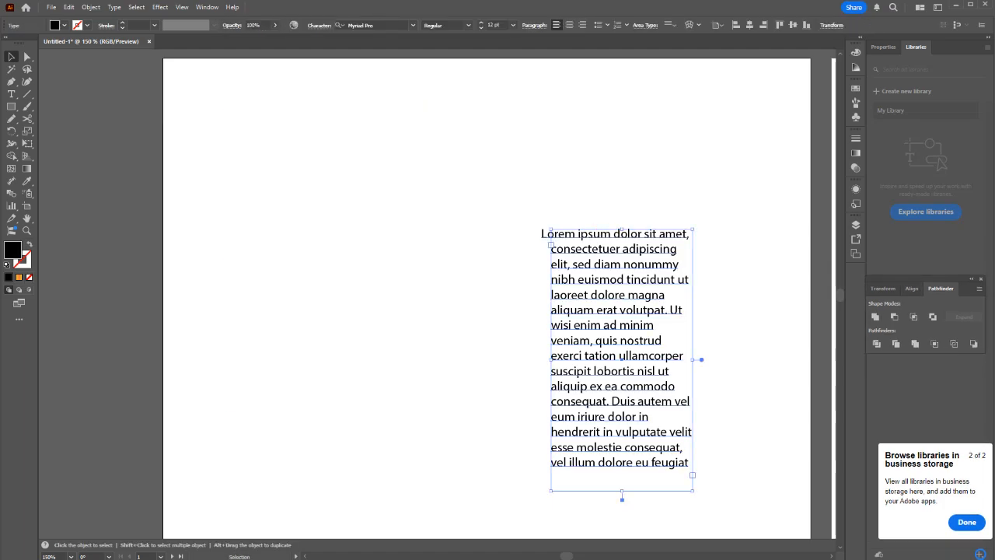
{"action": "left_click", "coordinate": [534, 25]}
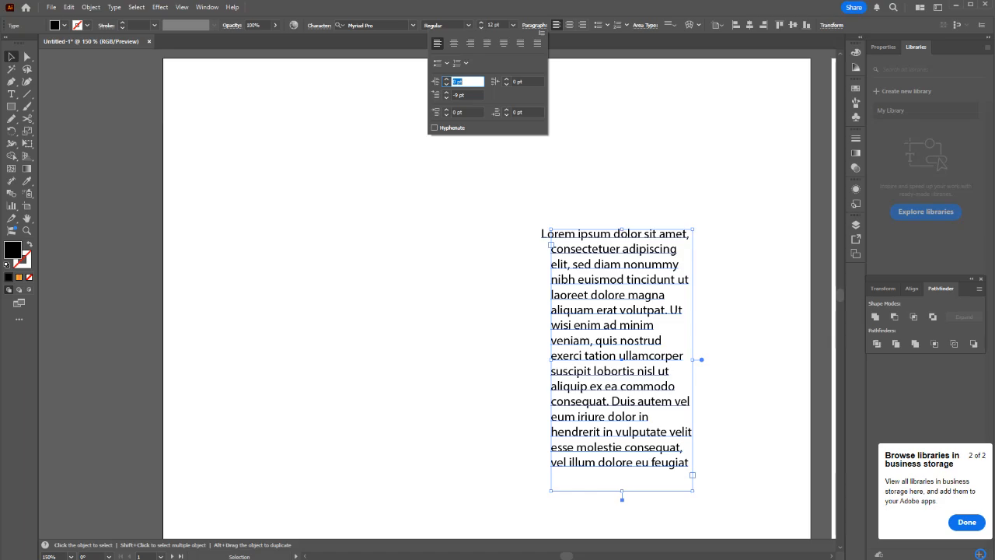
{"action": "key", "text": "Escape"}
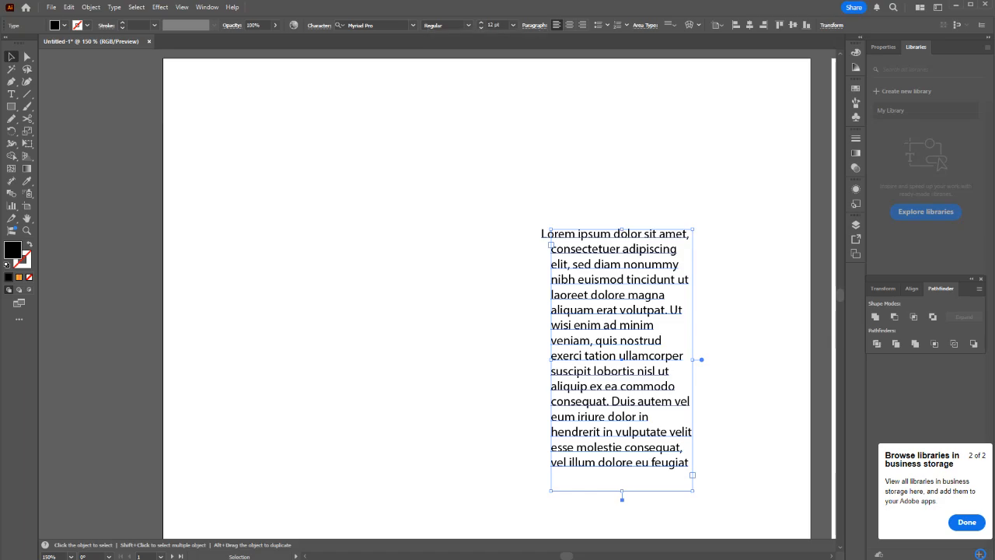
Step: Start a new paragraph at "Ut wisi enim" with an empty line before it
{"action": "key", "text": "t"}
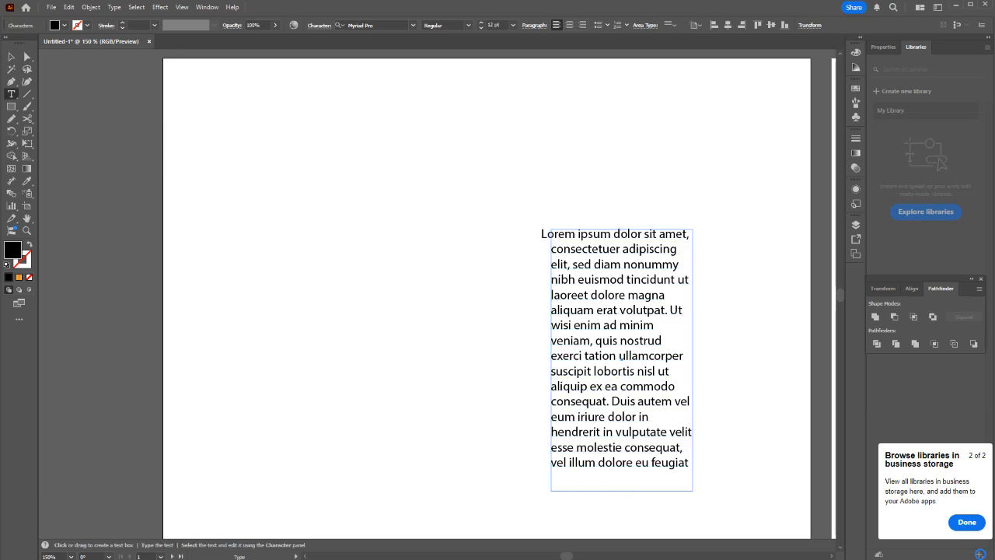
{"action": "left_click", "coordinate": [670, 309]}
{"action": "key", "text": "Return"}
{"action": "key", "text": "Return"}
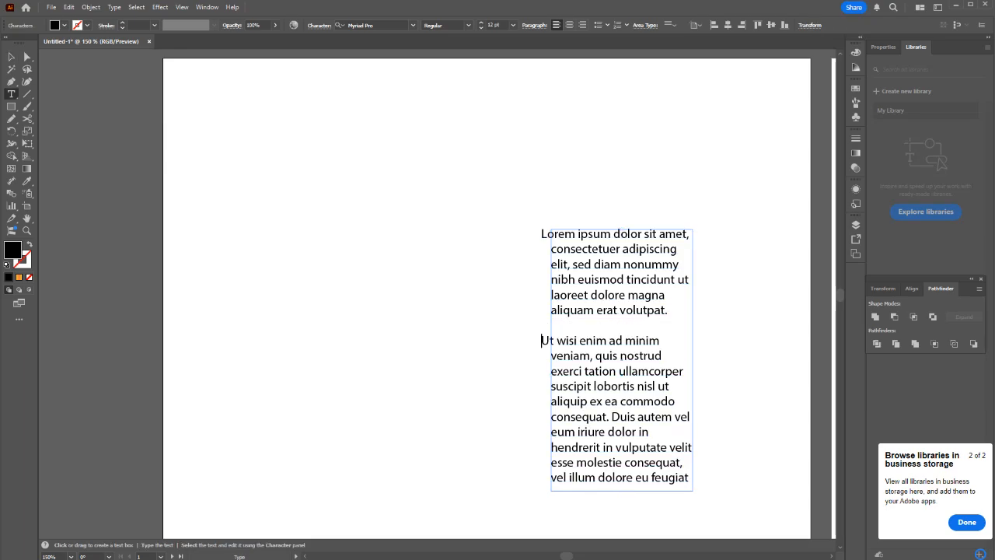
Step: Start a third paragraph at "Duis autem" with an empty line before it
{"action": "key", "text": "Down"}
{"action": "key", "text": "ctrl+Left"}
{"action": "key", "text": "ctrl+Left"}
{"action": "key", "text": "ctrl+Left"}
{"action": "key", "text": "Return"}
{"action": "key", "text": "shift+Return"}
{"action": "key", "text": "BackSpace"}
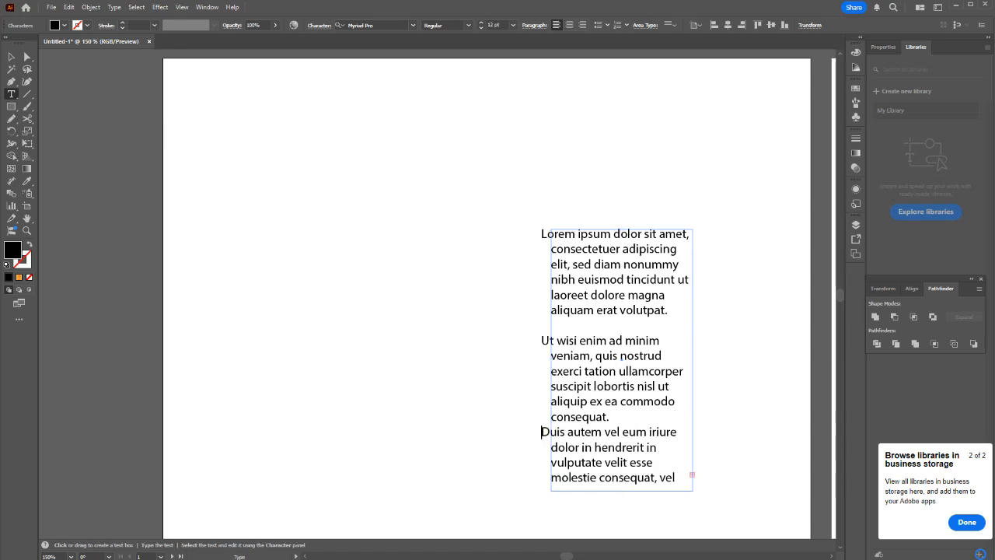
{"action": "key", "text": "Return"}
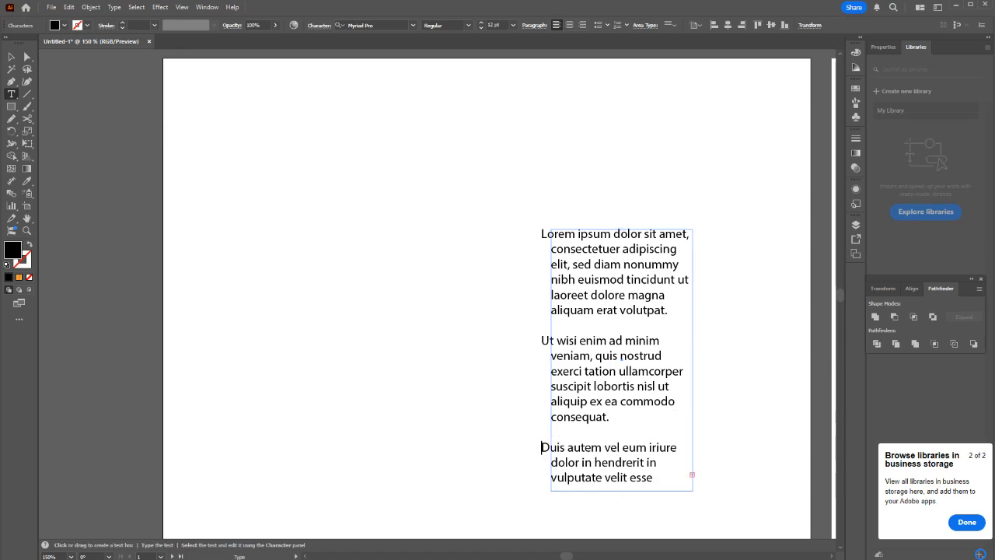
Step: Set the space before paragraph to -5 pt for all the text in the frame
{"action": "key", "text": "ctrl+a"}
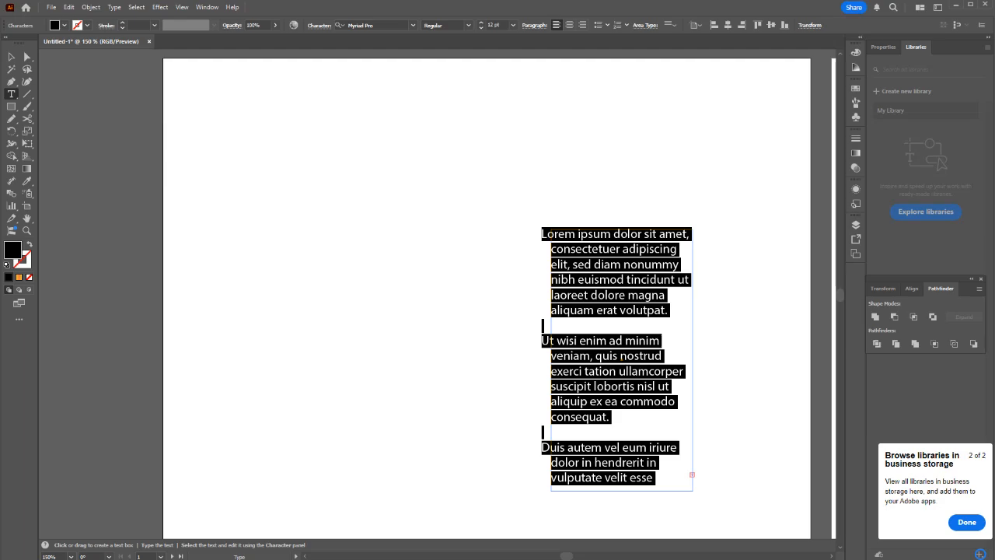
{"action": "left_click", "coordinate": [534, 26]}
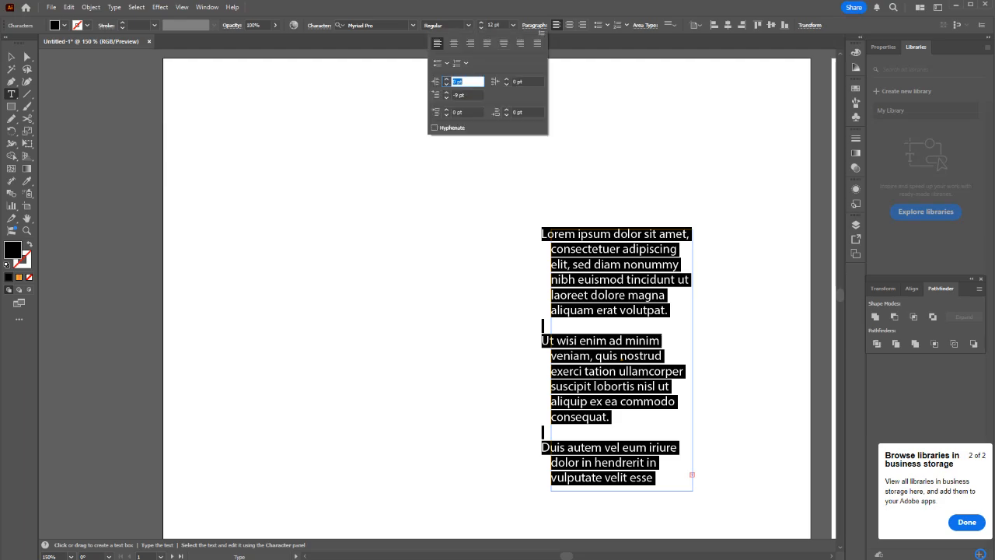
{"action": "left_click", "coordinate": [465, 113]}
{"action": "key", "text": "Down"}
{"action": "key", "text": "Down"}
{"action": "key", "text": "Down"}
{"action": "key", "text": "Down"}
{"action": "key", "text": "Down"}
{"action": "key", "text": "Down"}
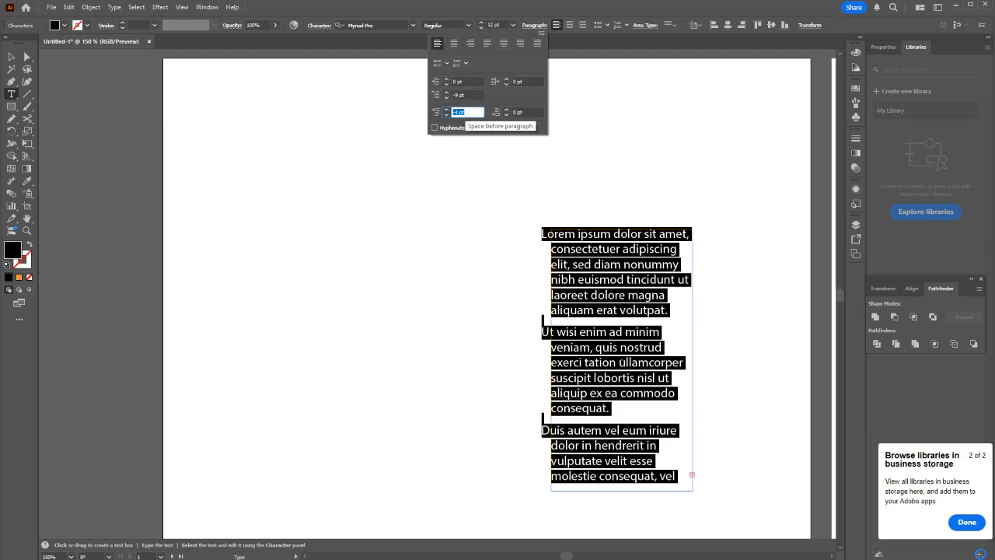
{"action": "scroll", "coordinate": [465, 113], "scroll_direction": "up", "scroll_amount": 3}
{"action": "scroll", "coordinate": [465, 113], "scroll_direction": "down", "scroll_amount": 4}
{"action": "scroll", "coordinate": [465, 112], "scroll_direction": "up", "scroll_amount": 2}
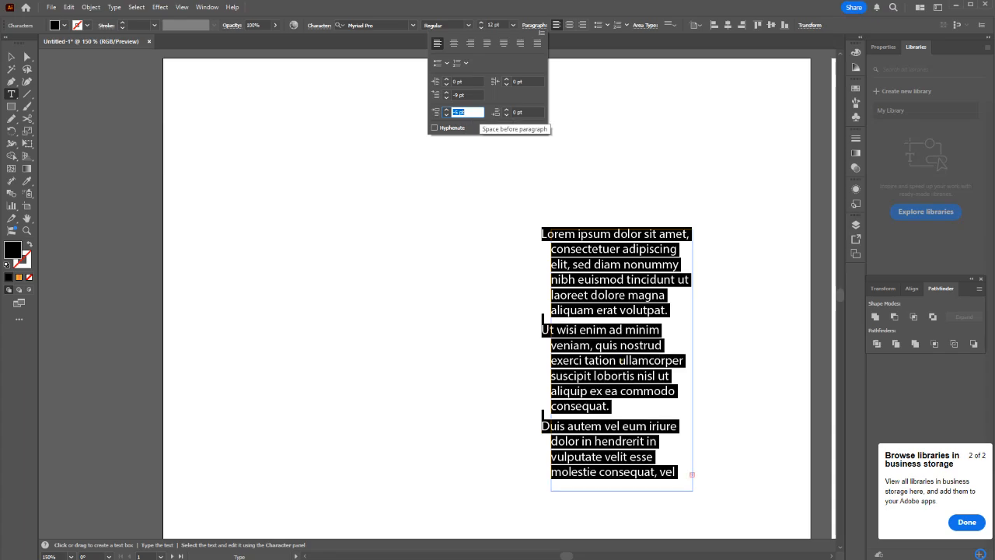
Step: Try out different space-after-paragraph values on all the text and return the setting to 0 pt
{"action": "left_click", "coordinate": [525, 112]}
{"action": "scroll", "coordinate": [525, 113], "scroll_direction": "down", "scroll_amount": 4}
{"action": "scroll", "coordinate": [525, 113], "scroll_direction": "up", "scroll_amount": 4}
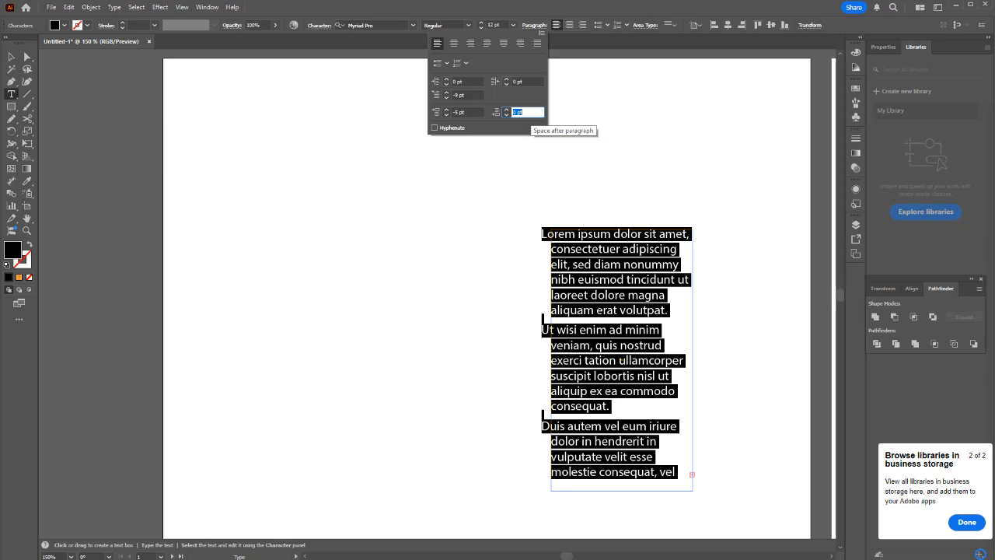
{"action": "scroll", "coordinate": [525, 113], "scroll_direction": "down", "scroll_amount": 4}
{"action": "scroll", "coordinate": [525, 113], "scroll_direction": "up", "scroll_amount": 6}
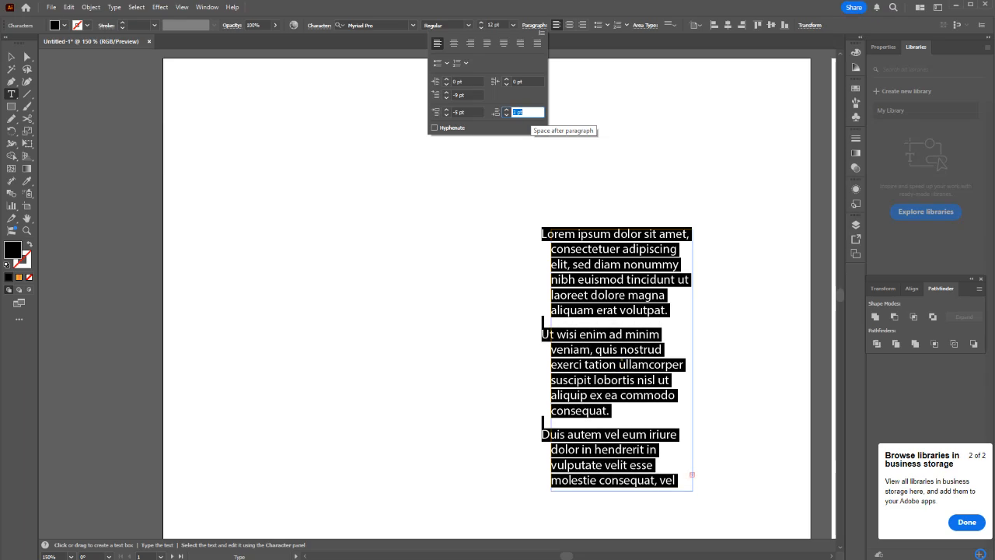
{"action": "scroll", "coordinate": [525, 113], "scroll_direction": "down", "scroll_amount": 4}
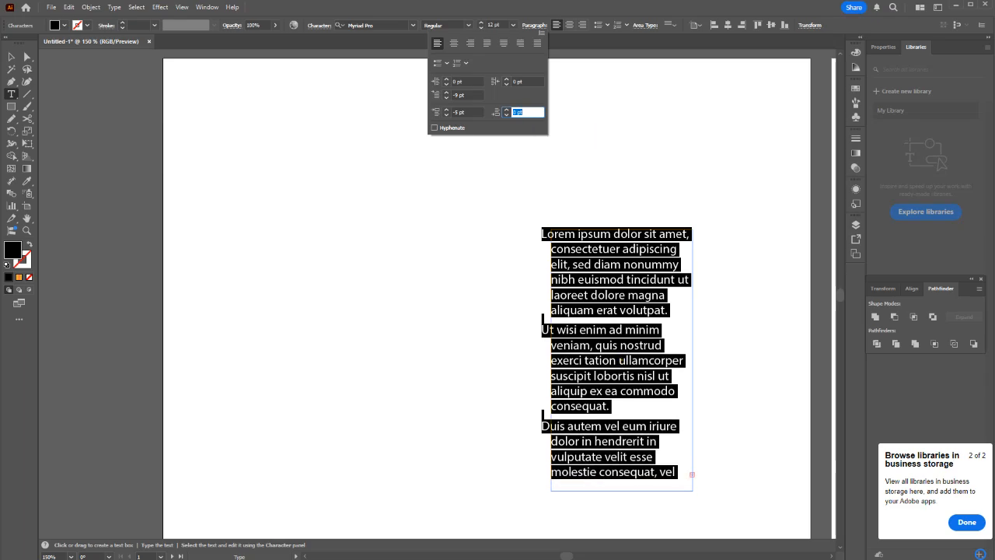
{"action": "left_click", "coordinate": [573, 426]}
{"action": "left_click", "coordinate": [574, 426]}
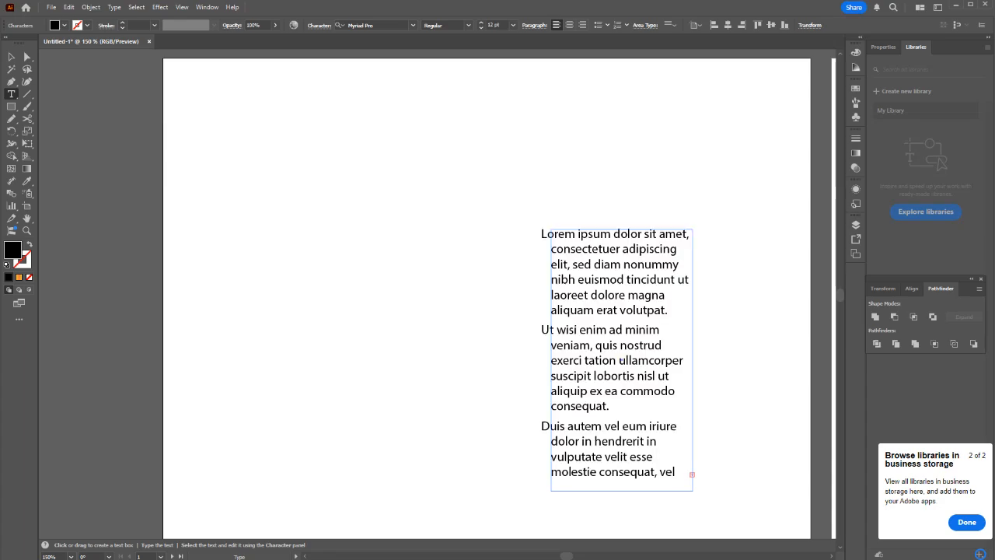
Step: Remove the empty lines between the three paragraphs
{"action": "left_click", "coordinate": [542, 418]}
{"action": "key", "text": "BackSpace"}
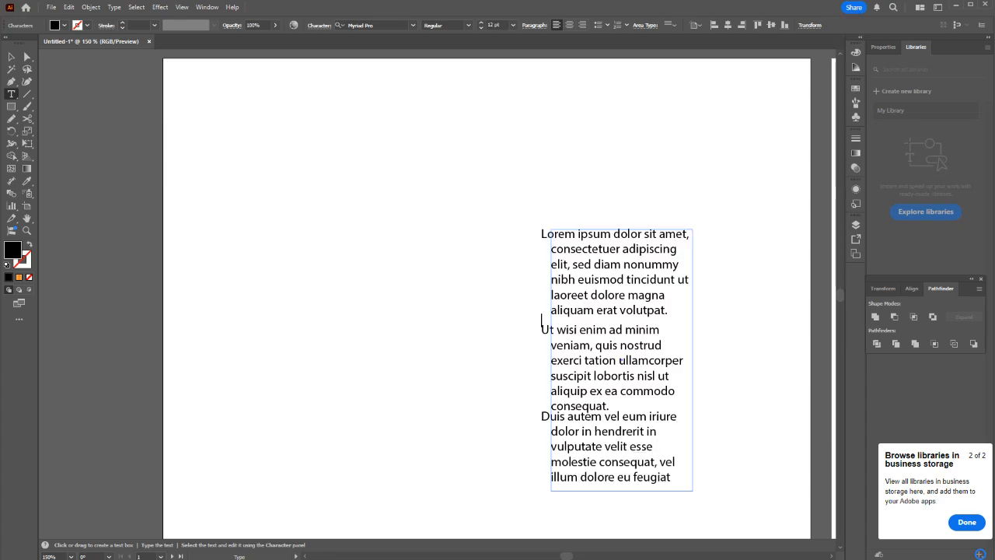
{"action": "left_click", "coordinate": [667, 311]}
{"action": "key", "text": "Return"}
{"action": "key", "text": "BackSpace"}
{"action": "key", "text": "Delete"}
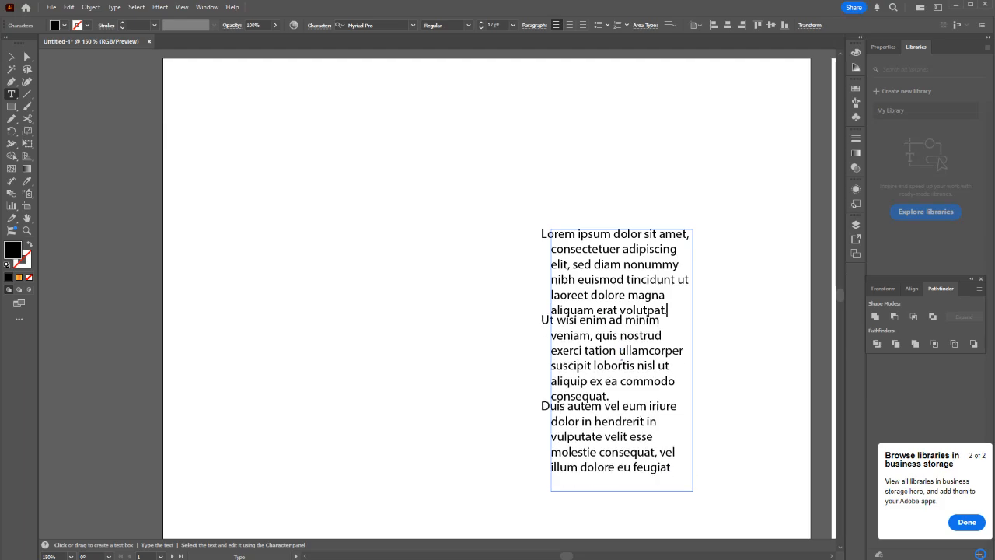
Step: Move the text frame towards the artboard's centre and set the space after all its paragraphs to 2 pt
{"action": "key", "text": "Escape"}
{"action": "left_click_drag", "start_coordinate": [624, 337], "coordinate": [516, 253]}
{"action": "double_click", "coordinate": [515, 254]}
{"action": "key", "text": "ctrl+a"}
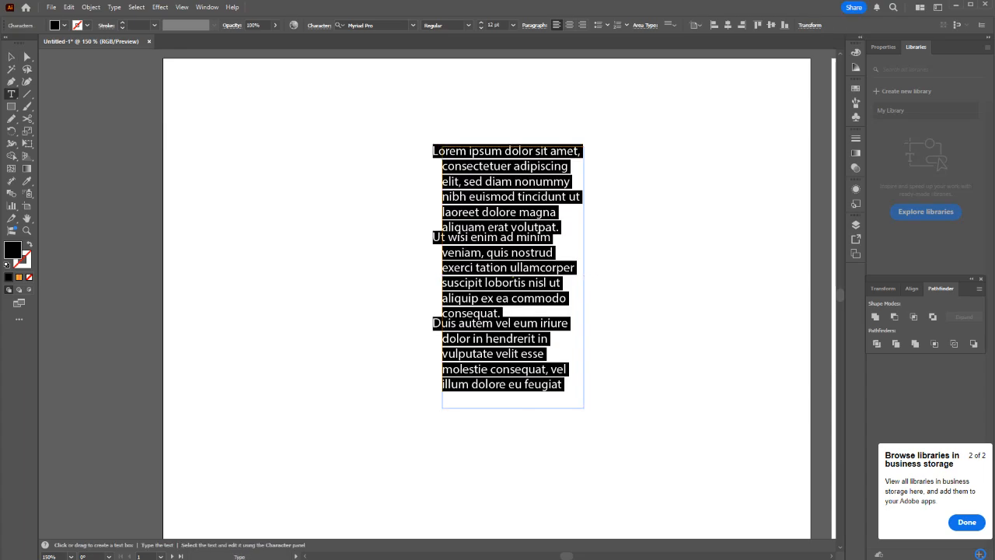
{"action": "left_click", "coordinate": [534, 25]}
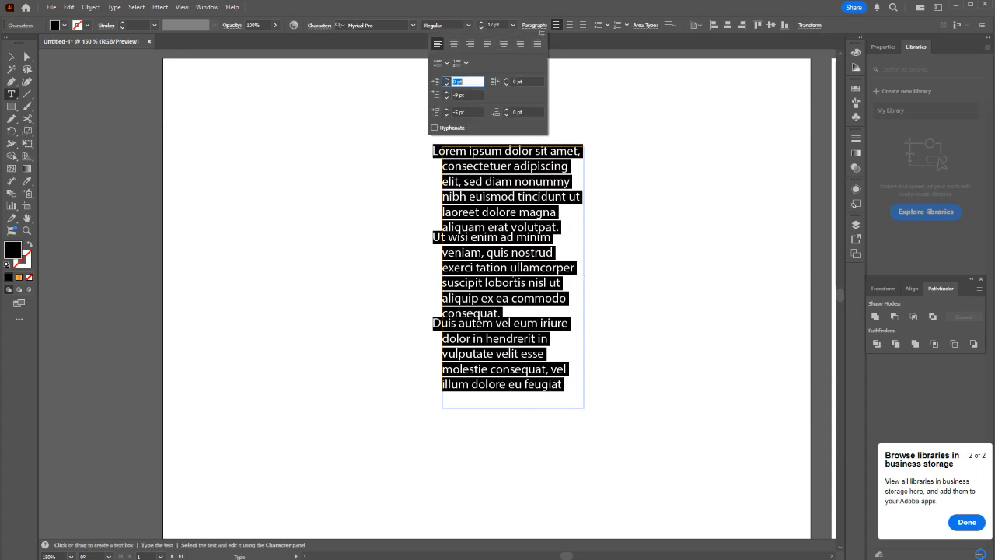
{"action": "left_click", "coordinate": [522, 112]}
{"action": "scroll", "coordinate": [524, 113], "scroll_direction": "up", "scroll_amount": 20}
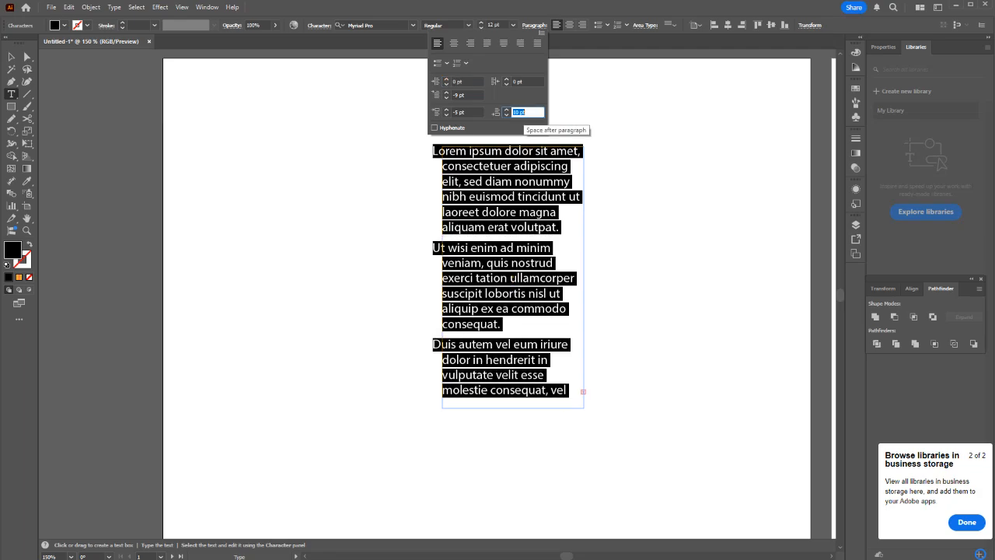
{"action": "scroll", "coordinate": [524, 113], "scroll_direction": "down", "scroll_amount": 20}
{"action": "scroll", "coordinate": [522, 113], "scroll_direction": "down", "scroll_amount": 2}
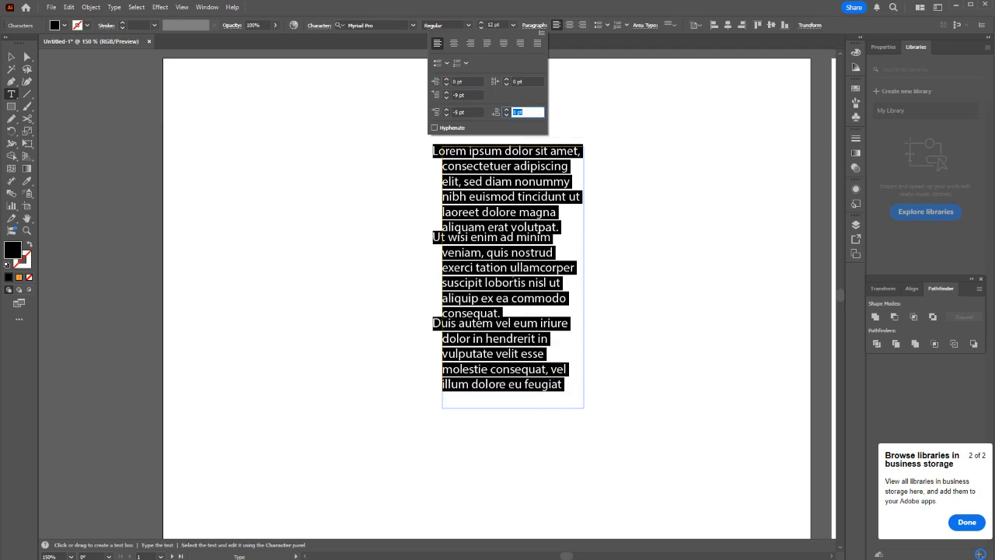
{"action": "scroll", "coordinate": [522, 114], "scroll_direction": "up", "scroll_amount": 1}
Step: Set the space before the paragraphs to 14 pt and turn on hyphenation for the text
{"action": "left_click", "coordinate": [465, 112]}
{"action": "scroll", "coordinate": [465, 112], "scroll_direction": "up", "scroll_amount": 20}
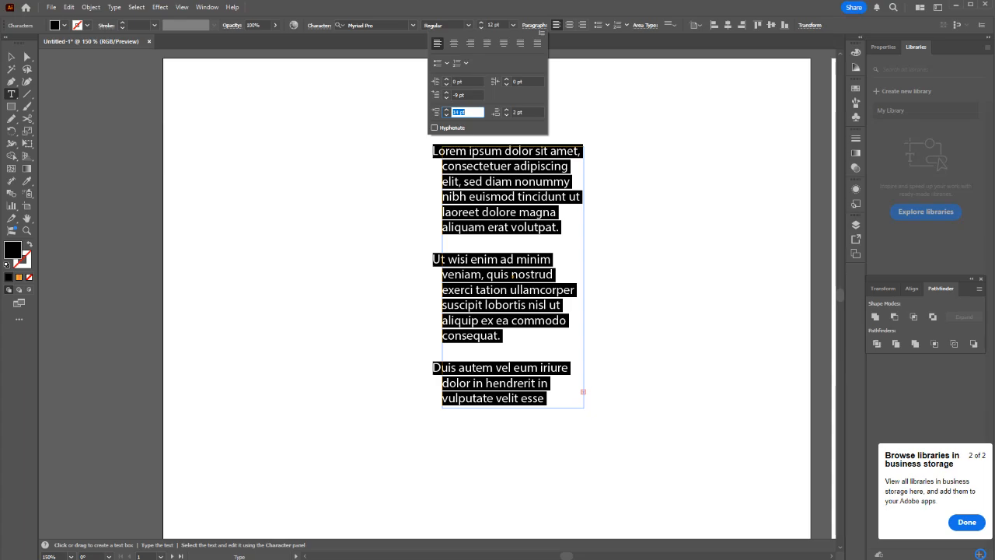
{"action": "left_click", "coordinate": [434, 127]}
{"action": "left_click", "coordinate": [512, 276]}
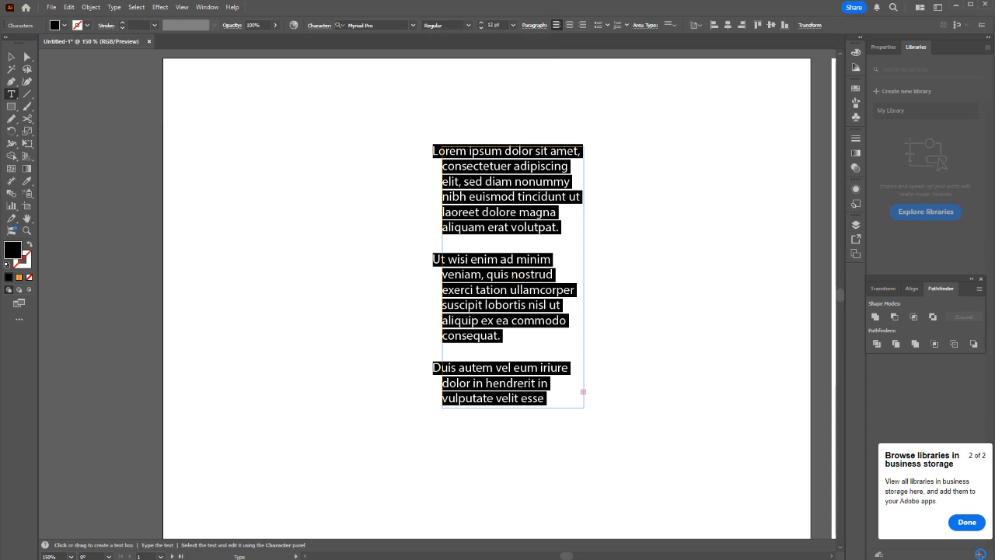
{"action": "left_click", "coordinate": [512, 276]}
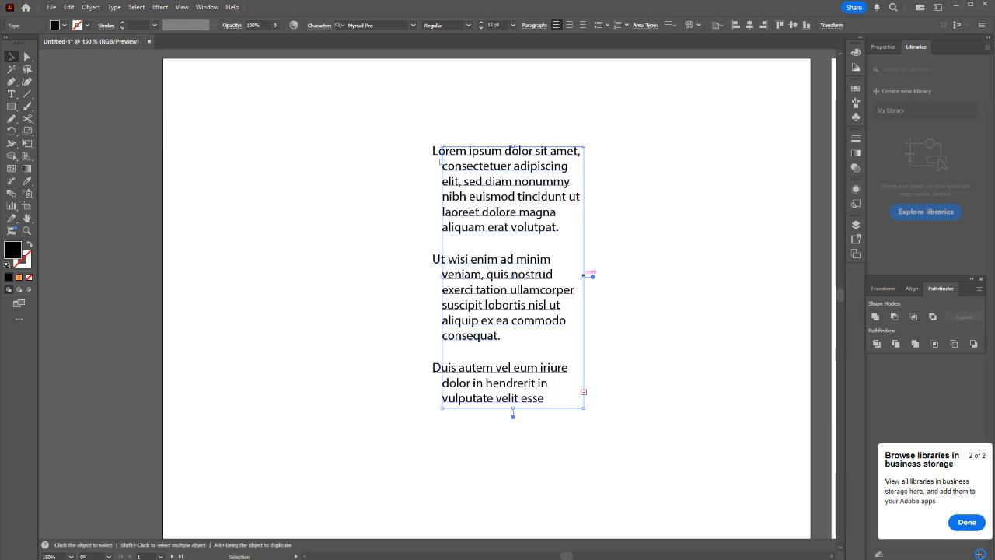
Step: Widen the text frame to about one and a half times its width so the text reflows, and resume text editing
{"action": "key", "text": "Escape"}
{"action": "left_click_drag", "start_coordinate": [583, 276], "coordinate": [659, 276]}
{"action": "key", "text": "t"}
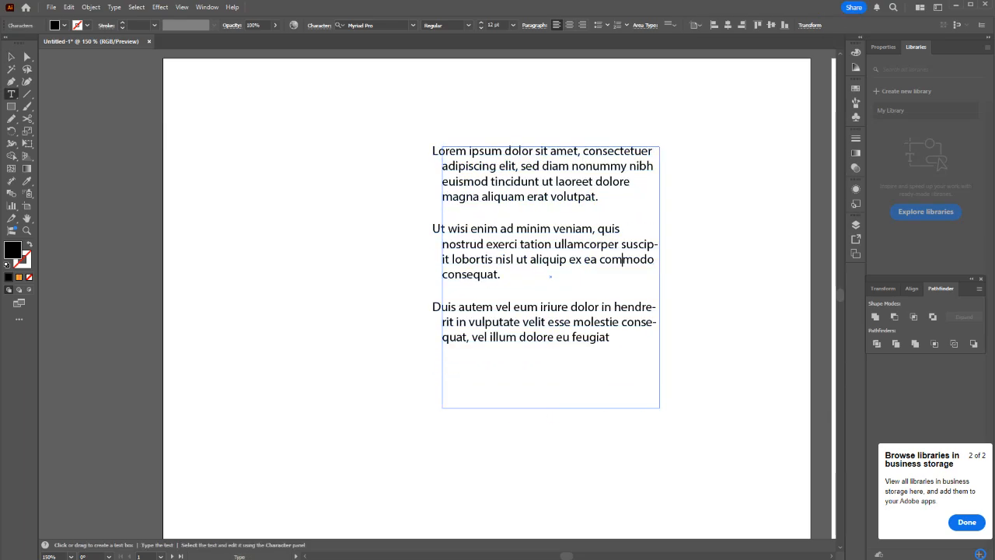
Step: Turn off hyphenation for all the text in the frame and deselect it
{"action": "key", "text": "ctrl+a"}
{"action": "left_click", "coordinate": [535, 25]}
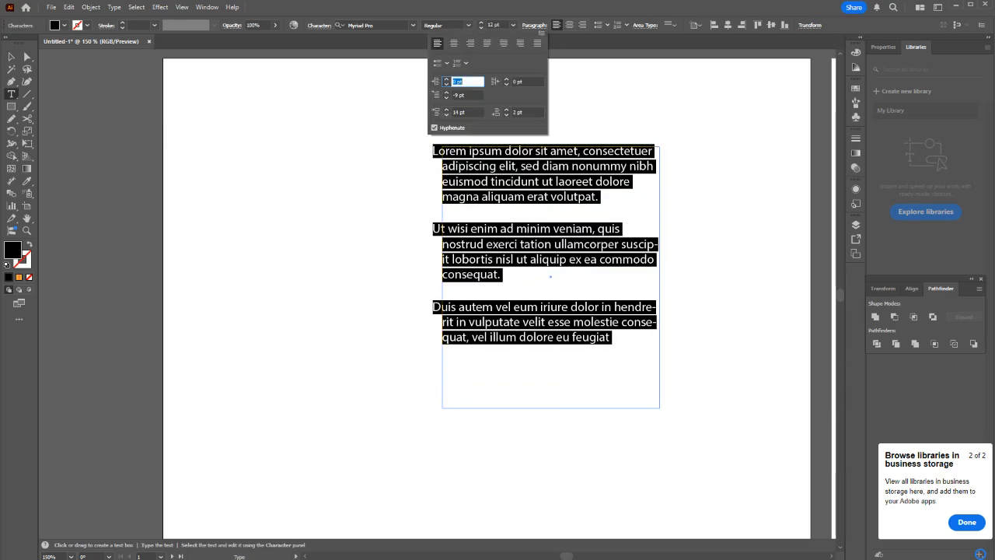
{"action": "left_click", "coordinate": [434, 128]}
{"action": "left_click", "coordinate": [545, 259]}
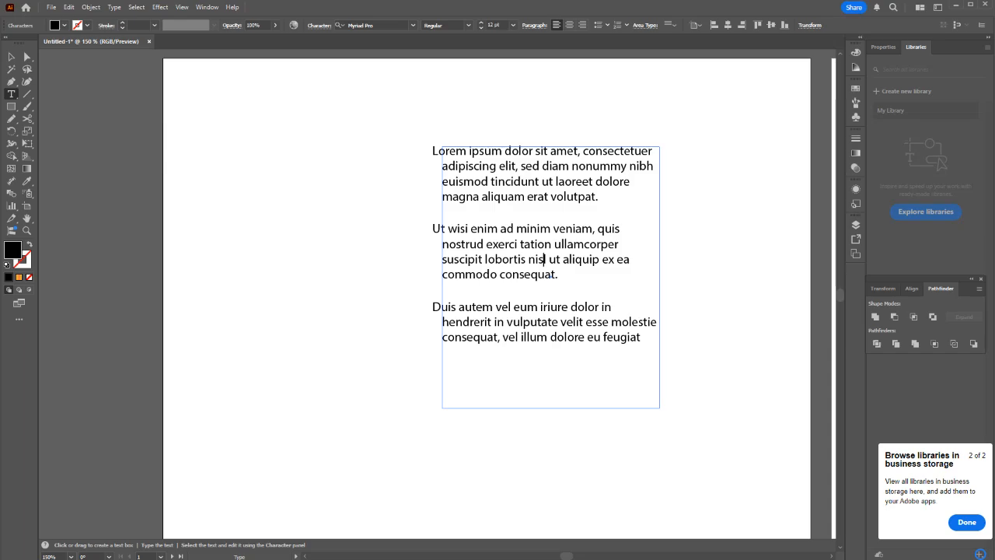
{"action": "key", "text": "Escape"}
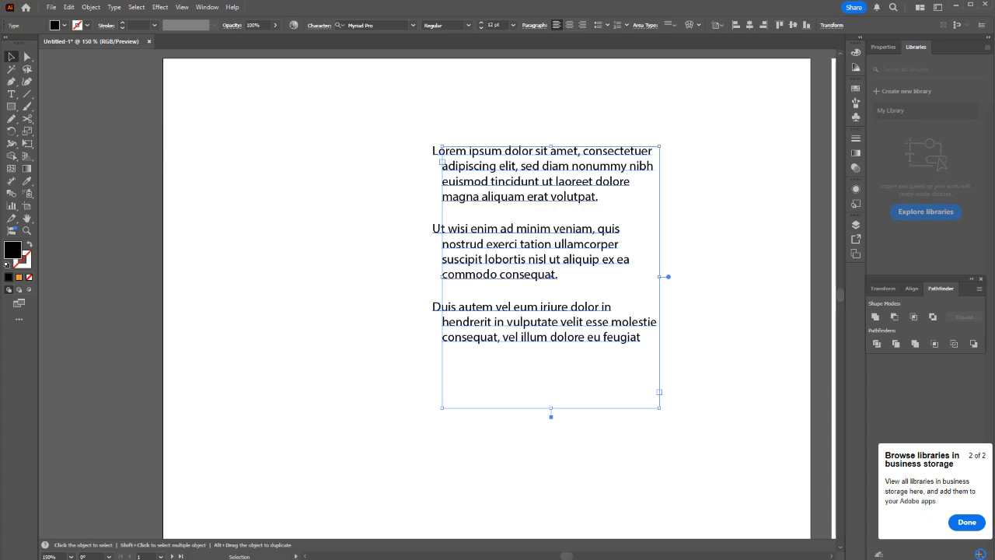
{"action": "key", "text": "ctrl+shift+a"}
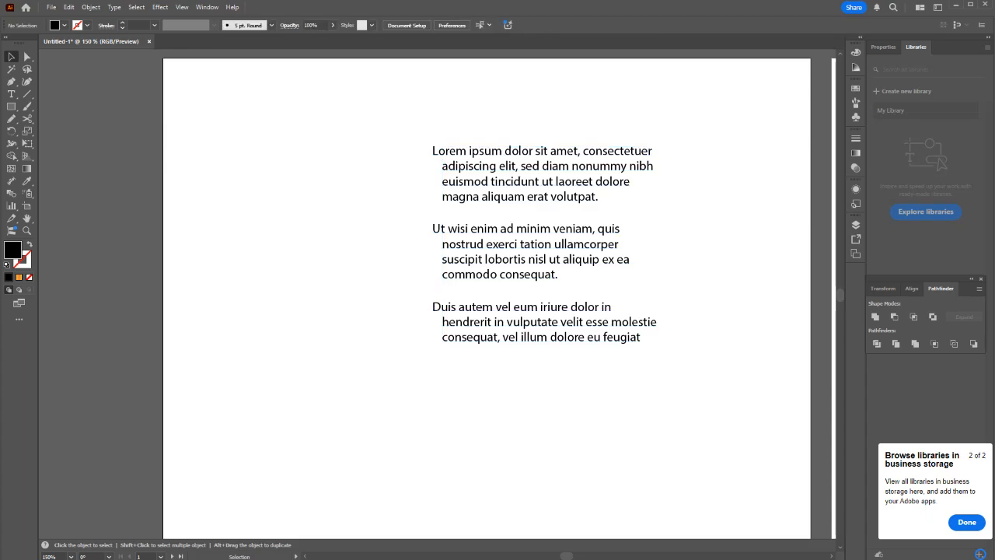
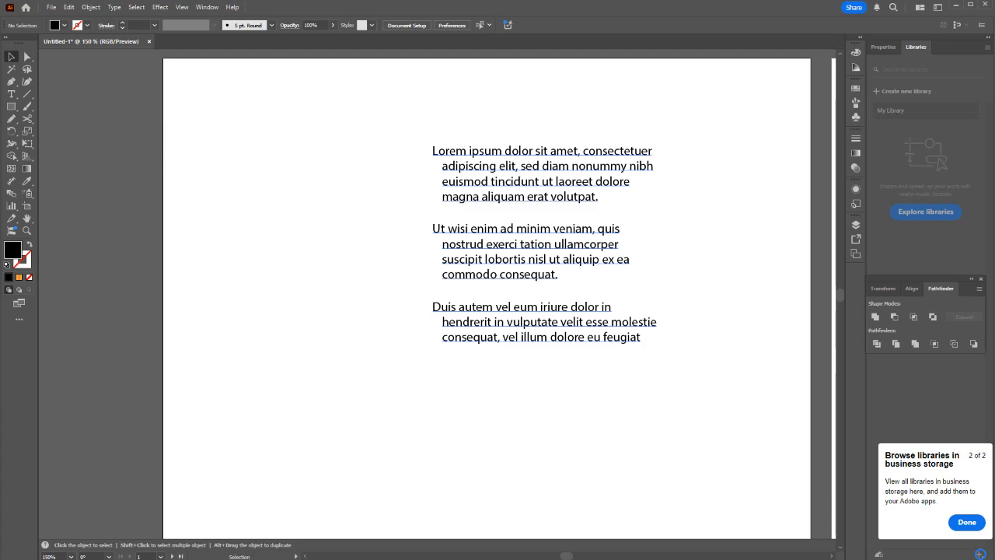
Step: Delete all the text in the frame after the opening words "Lorem ipsum dolor"
{"action": "key", "text": "ctrl+a"}
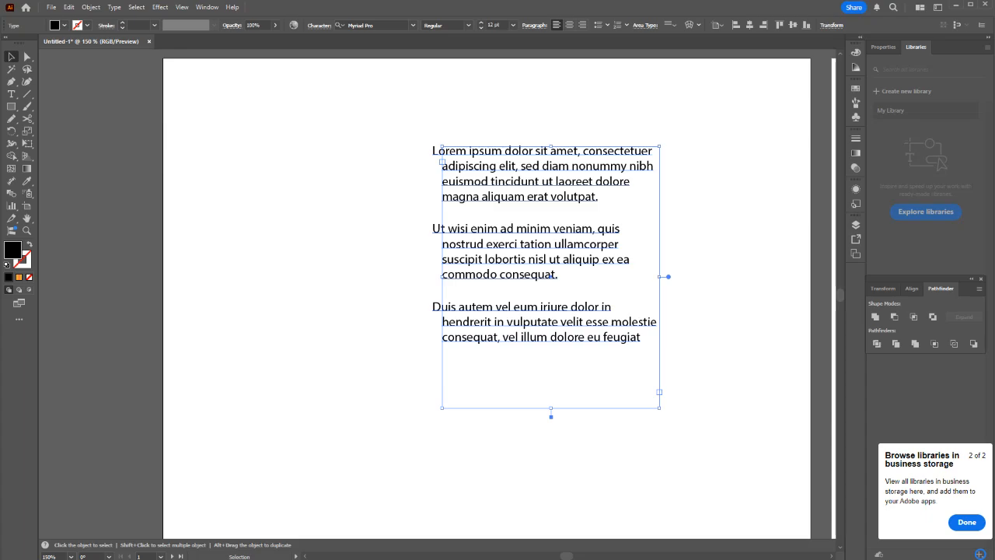
{"action": "key", "text": "t"}
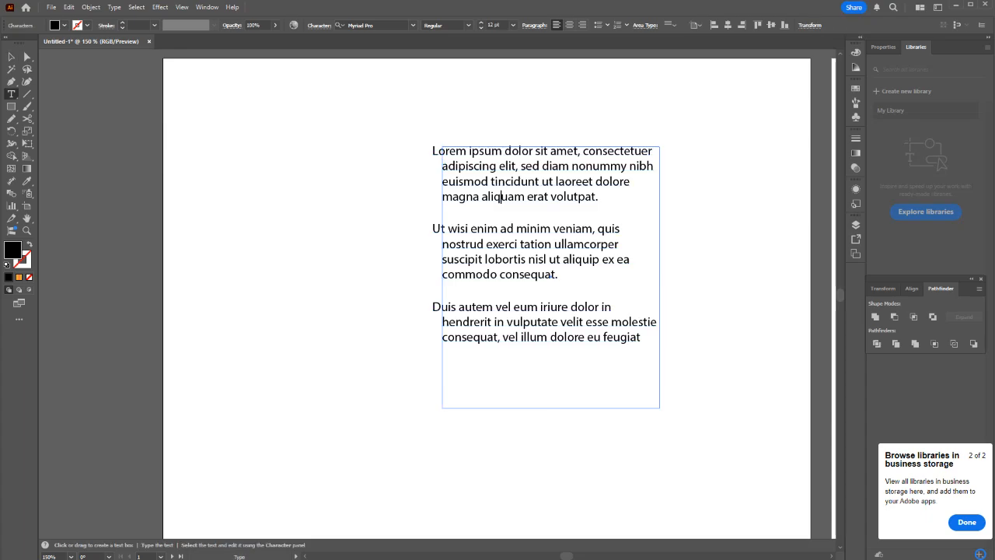
{"action": "left_click_drag", "start_coordinate": [535, 151], "coordinate": [641, 336]}
{"action": "key", "text": "BackSpace"}
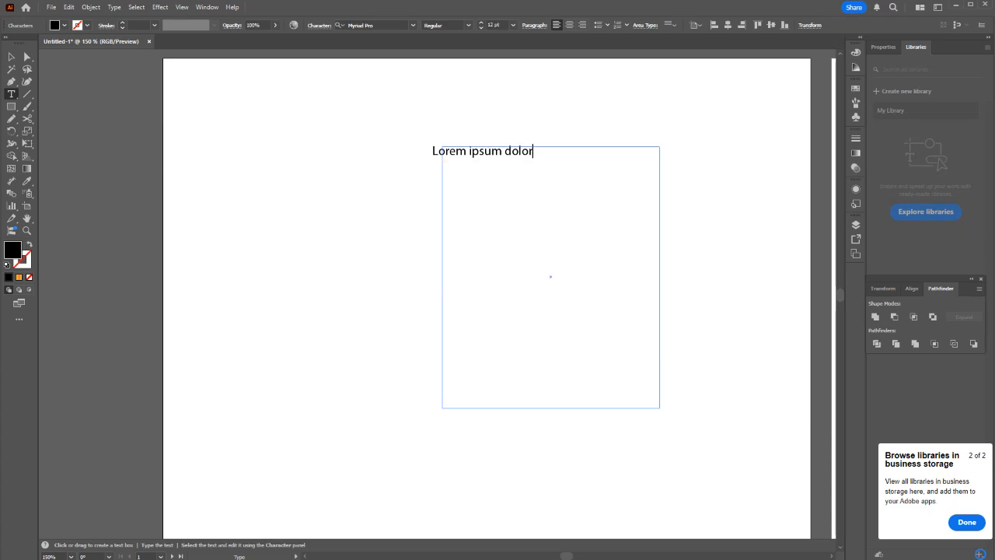
{"action": "key", "text": "Escape"}
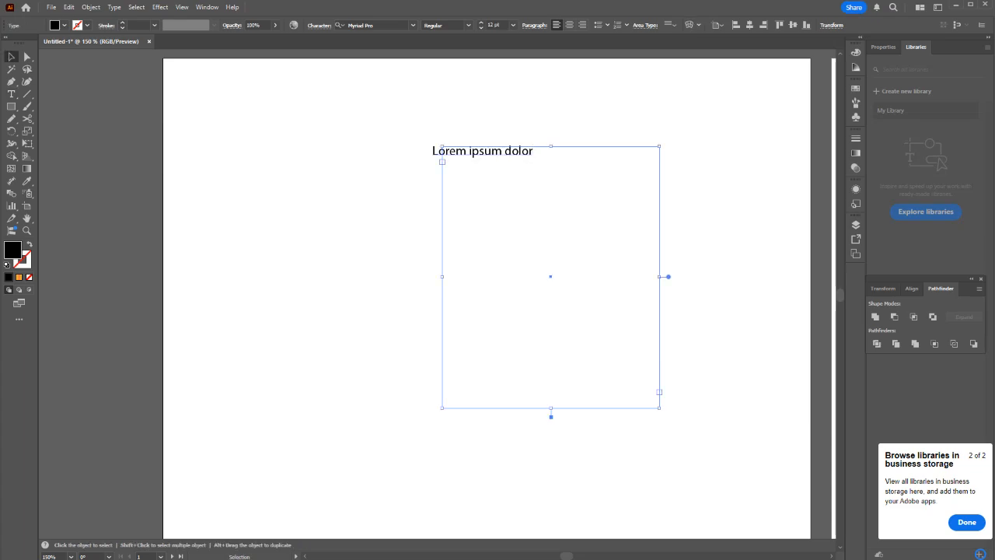
Step: Draw an open arched path with the Pen tool below the text and place placeholder type along it
{"action": "key", "text": "t"}
{"action": "key", "text": "l"}
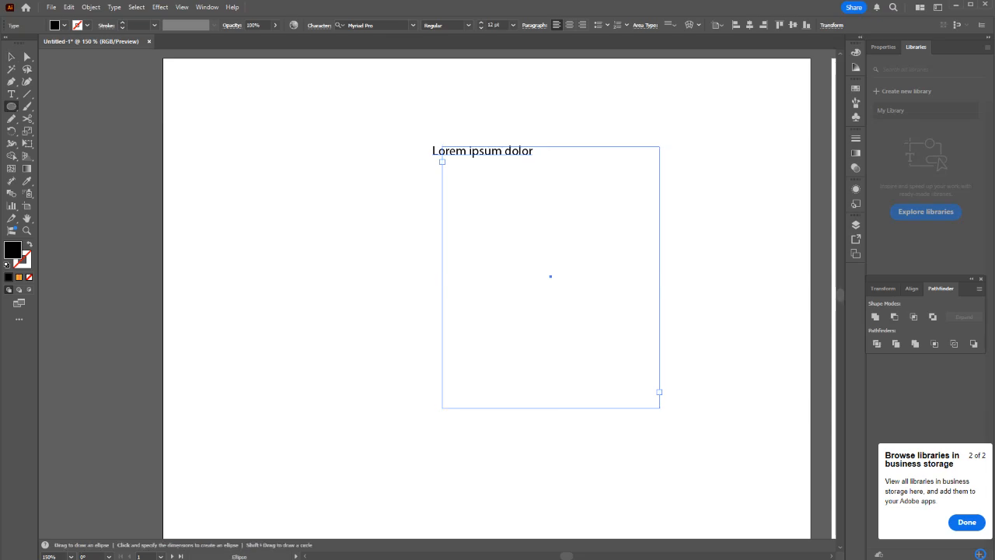
{"action": "key", "text": "p"}
{"action": "left_click", "coordinate": [348, 253]}
{"action": "left_click_drag", "start_coordinate": [492, 253], "coordinate": [559, 323]}
{"action": "key", "text": "t"}
{"action": "left_click", "coordinate": [393, 231]}
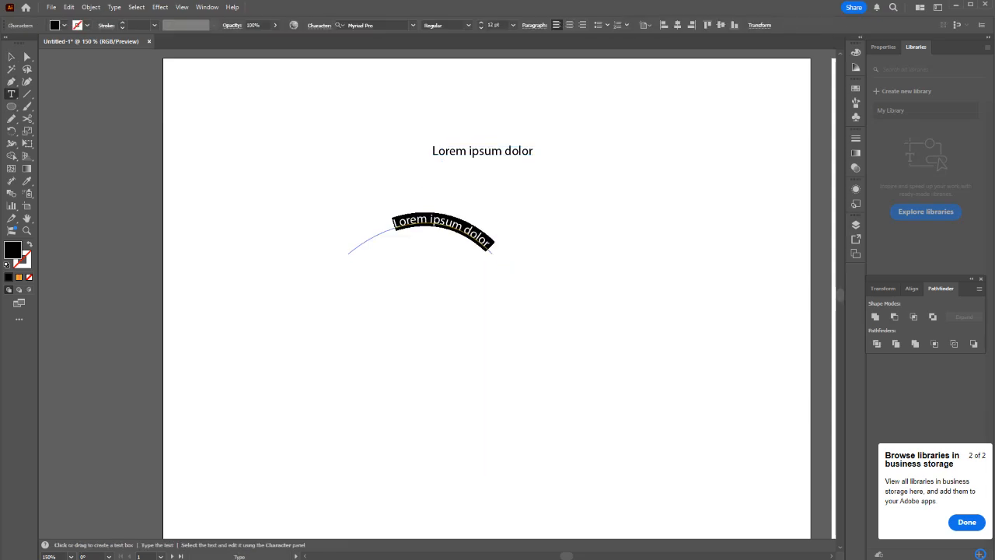
{"action": "key", "text": "Escape"}
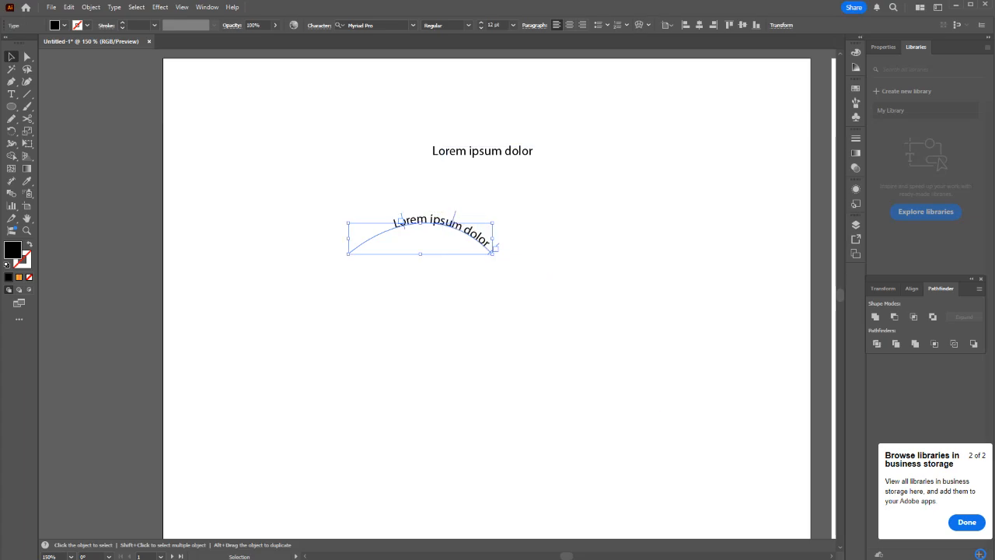
Step: Delete the straight "Lorem ipsum dolor" text frame and select the type on the arched path
{"action": "left_click", "coordinate": [466, 187]}
{"action": "left_click", "coordinate": [482, 151]}
{"action": "key", "text": "Delete"}
{"action": "left_click", "coordinate": [420, 221]}
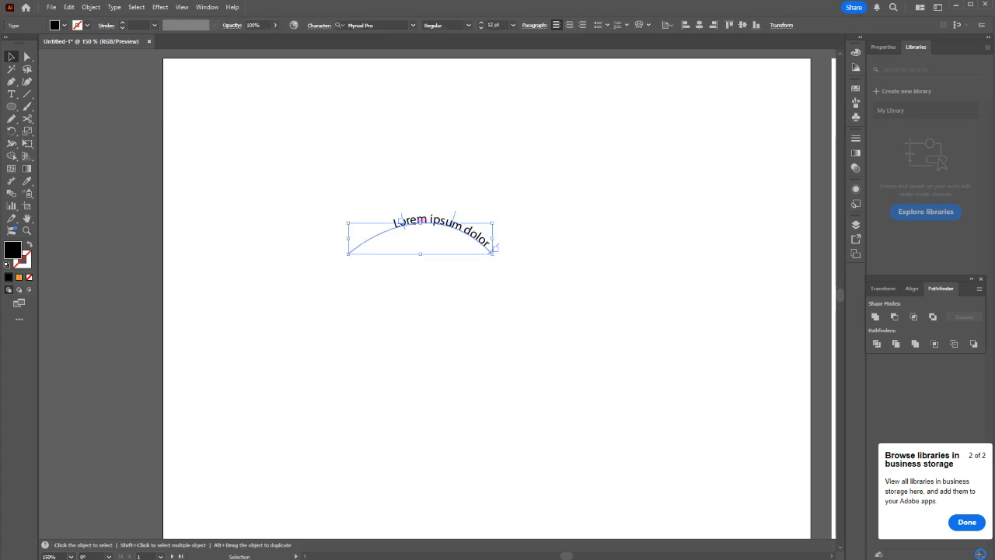
Step: Fill all the type on the arched path with the dark blue swatch
{"action": "double_click", "coordinate": [451, 227]}
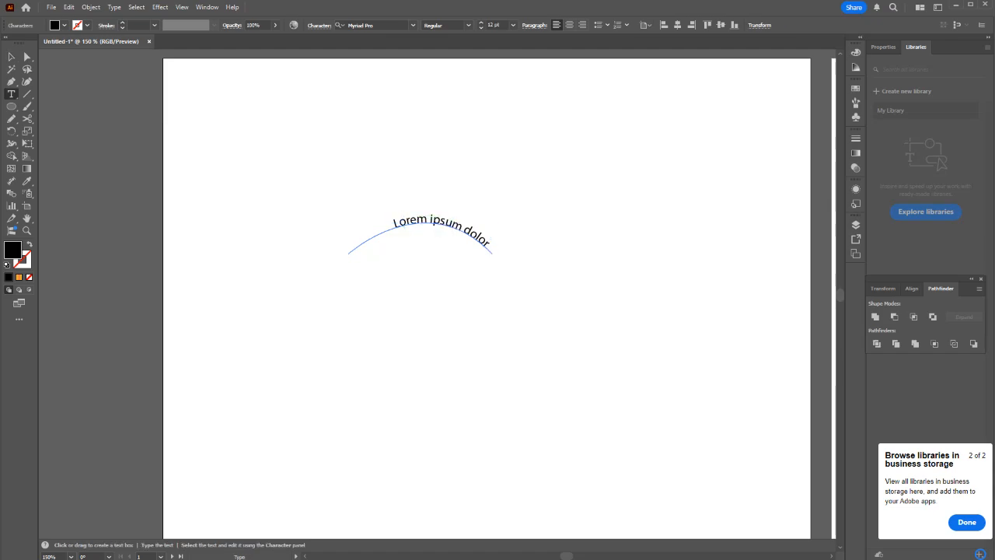
{"action": "key", "text": "ctrl+a"}
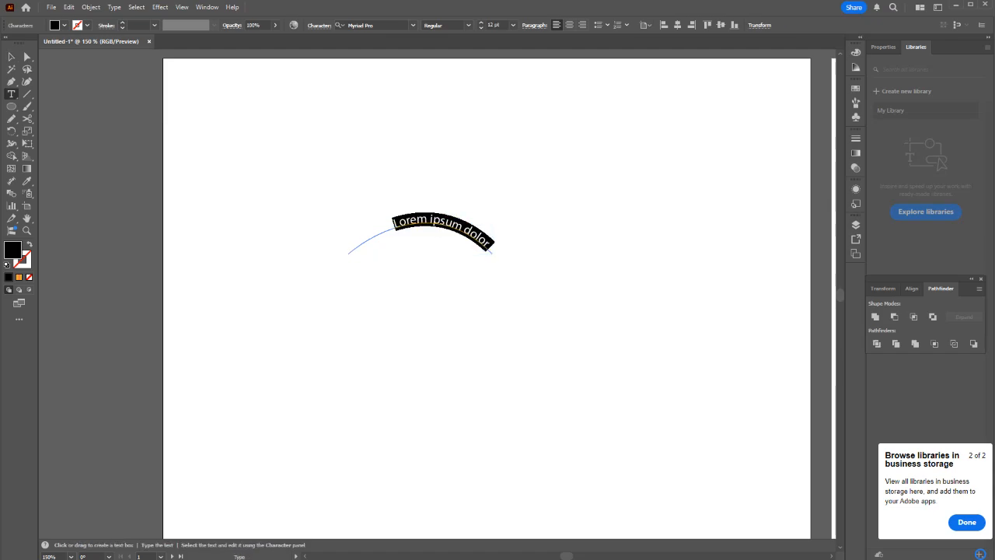
{"action": "left_click", "coordinate": [856, 87]}
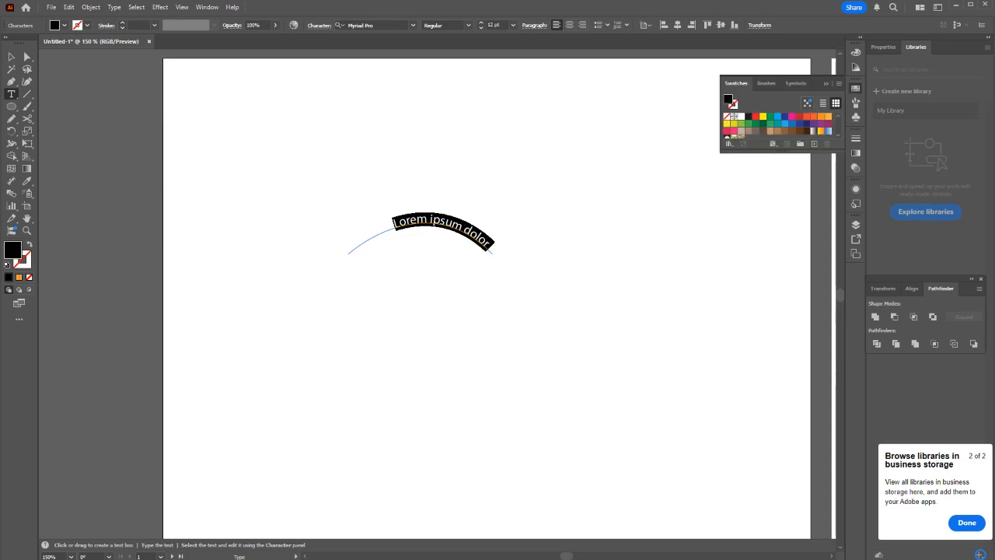
{"action": "left_click", "coordinate": [784, 116]}
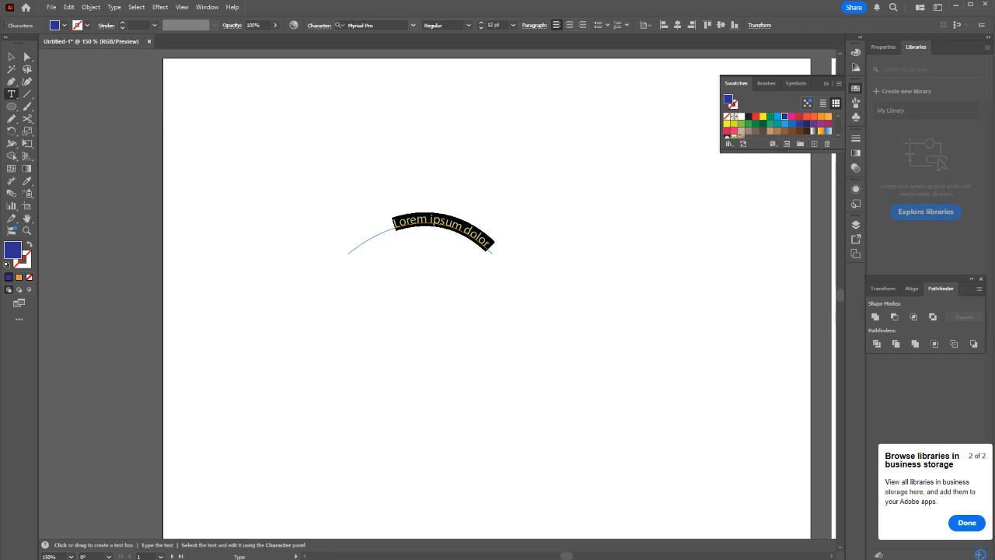
Step: Set the font of the type on the path to Funkydori Bold
{"action": "left_click", "coordinate": [413, 25]}
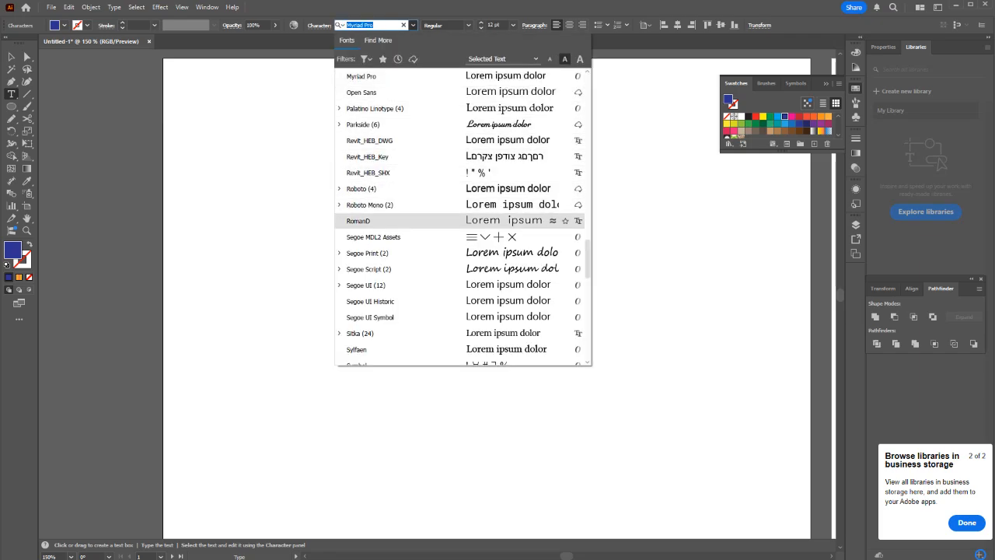
{"action": "left_click", "coordinate": [389, 237]}
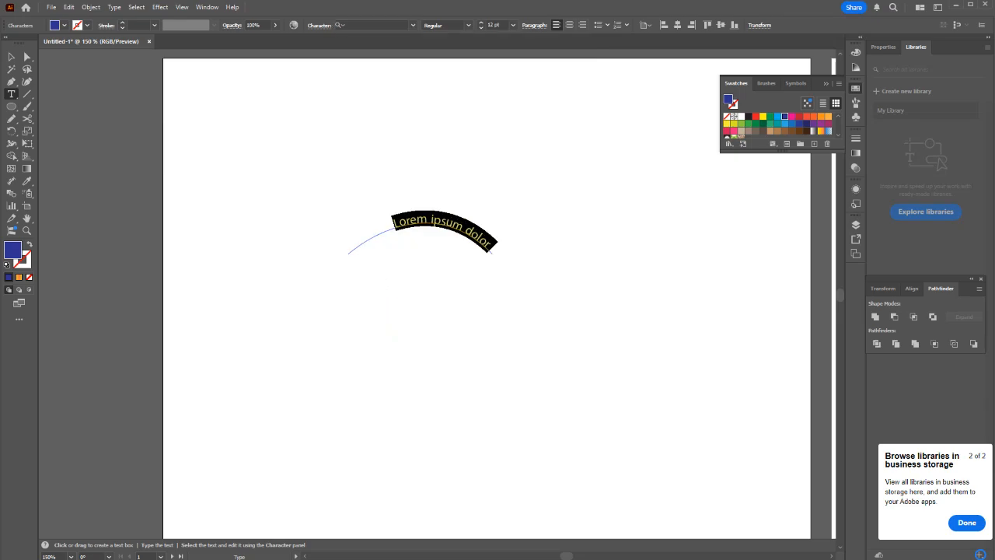
{"action": "left_click", "coordinate": [413, 26]}
{"action": "scroll", "coordinate": [435, 252], "scroll_direction": "down", "scroll_amount": 5}
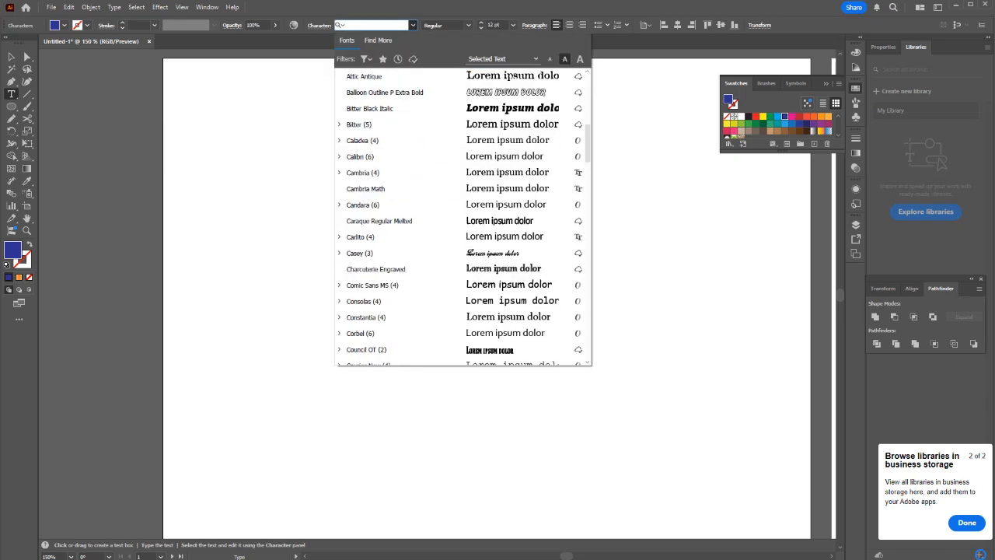
{"action": "scroll", "coordinate": [389, 268], "scroll_direction": "down", "scroll_amount": 5}
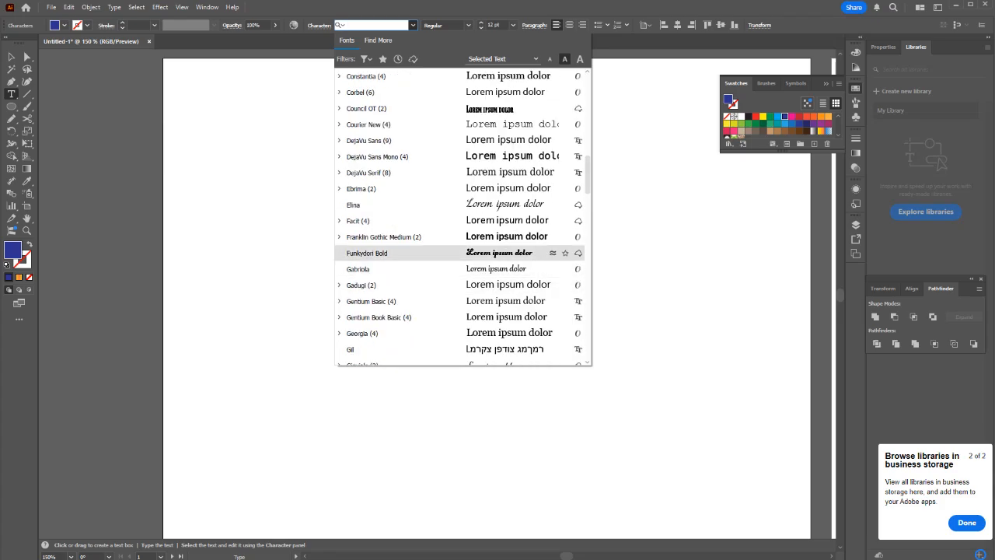
{"action": "left_click", "coordinate": [374, 253]}
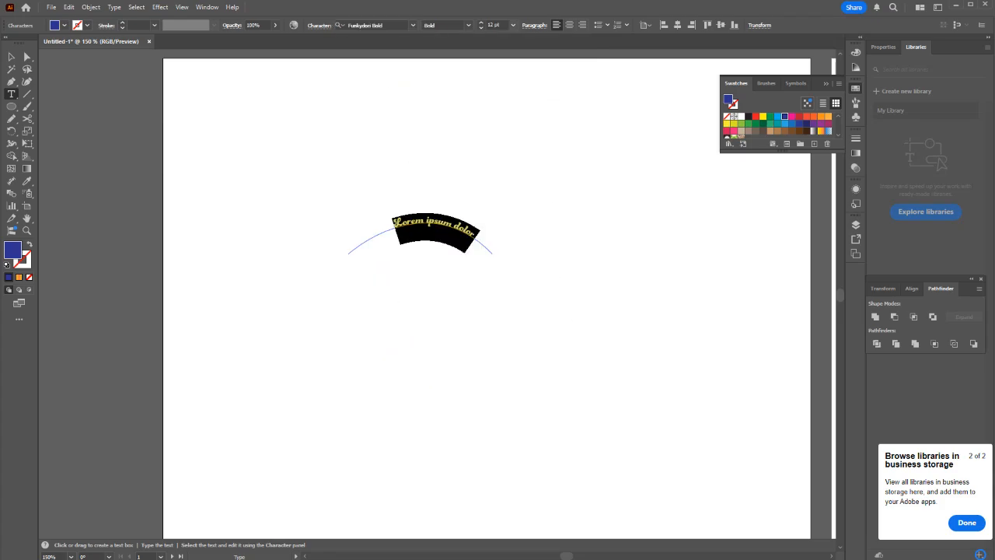
Step: Increase the font size of the type on the path to 29 pt and select the type object
{"action": "left_click", "coordinate": [496, 26]}
{"action": "scroll", "coordinate": [495, 26], "scroll_direction": "up", "scroll_amount": 17}
{"action": "left_click", "coordinate": [520, 183]}
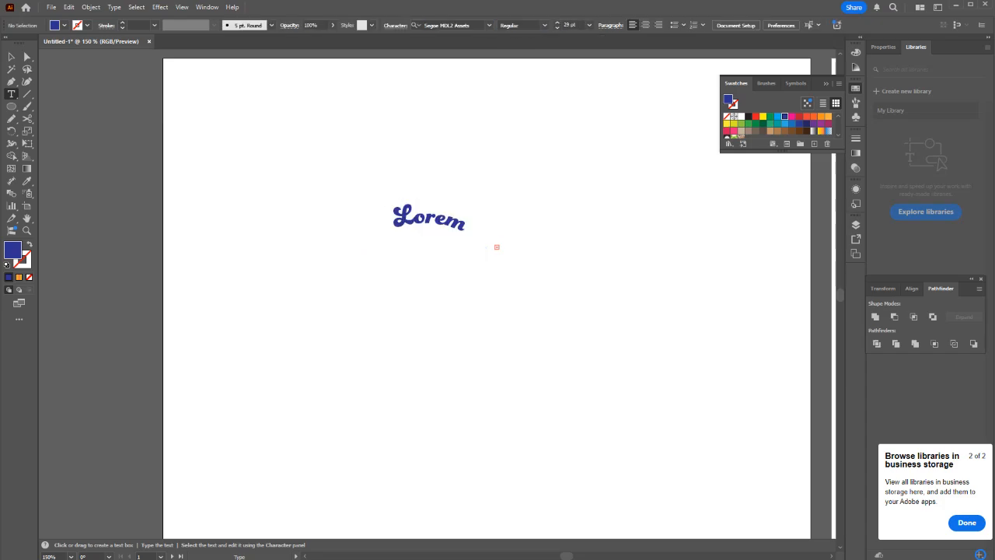
{"action": "double_click", "coordinate": [429, 219]}
{"action": "key", "text": "Escape"}
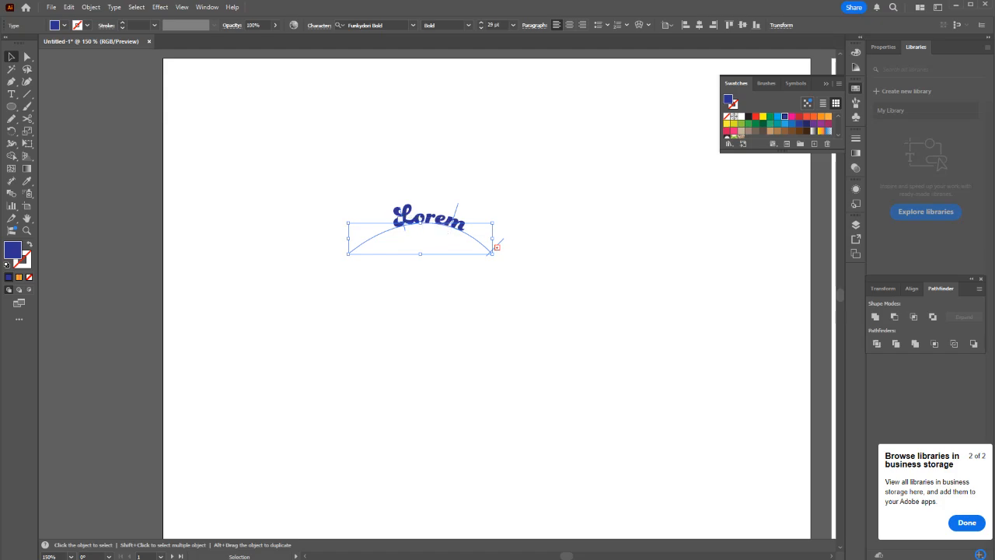
Step: Move the type's start to the path's left end and enlarge the arch so the whole "Lorem ipsum dolor" fits
{"action": "left_click_drag", "start_coordinate": [405, 226], "coordinate": [351, 249]}
{"action": "left_click_drag", "start_coordinate": [492, 252], "coordinate": [586, 321]}
{"action": "left_click", "coordinate": [543, 283]}
{"action": "key", "text": "a"}
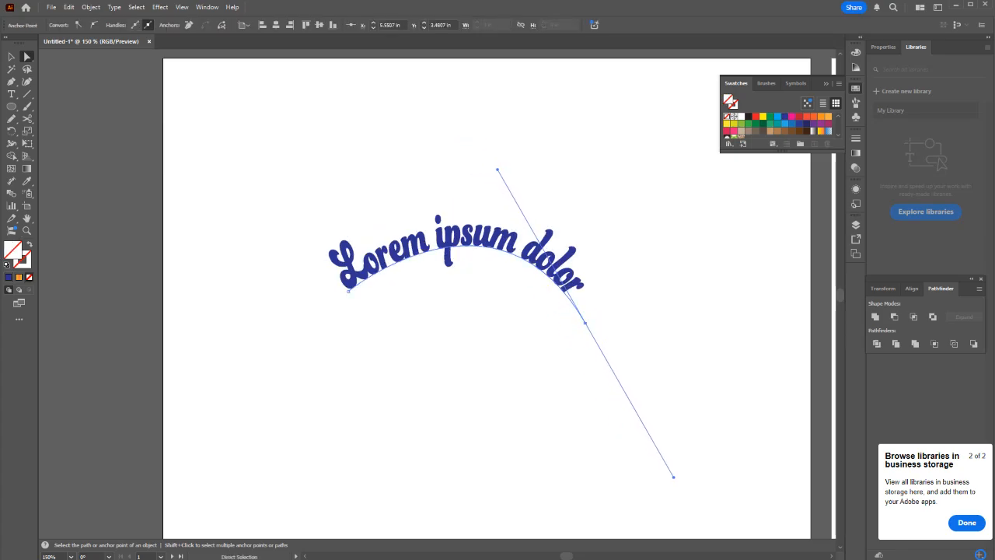
{"action": "left_click", "coordinate": [609, 307]}
{"action": "key", "text": "v"}
{"action": "left_click", "coordinate": [587, 315]}
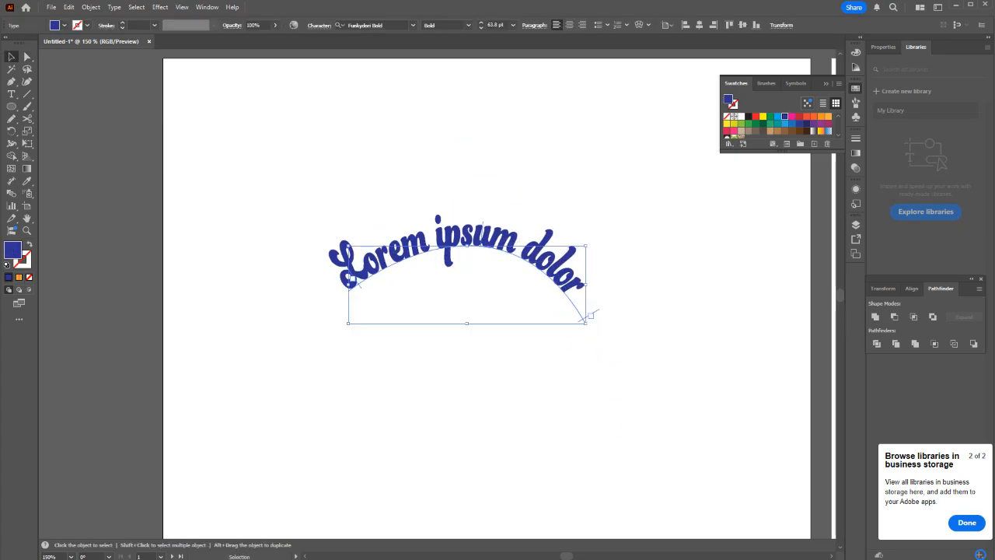
Step: Convert the curved "Lorem ipsum dolor" type to outlines and deselect it
{"action": "right_click", "coordinate": [504, 243]}
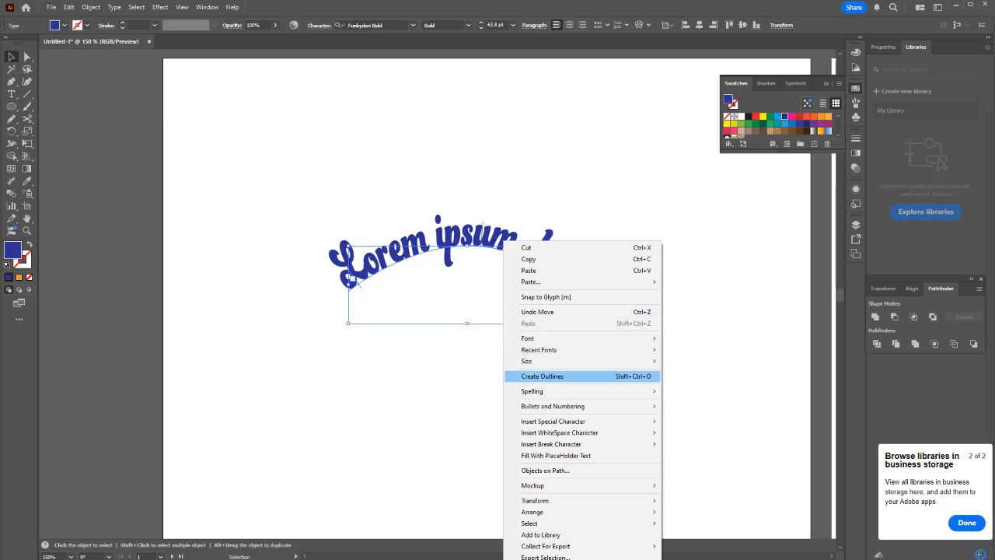
{"action": "left_click", "coordinate": [544, 376]}
{"action": "key", "text": "ctrl+shift+a"}
Step: Reshape the dot of the i in "ipsum" by pulling its left anchor point outward with Direct Selection
{"action": "scroll", "coordinate": [462, 239], "scroll_direction": "up", "scroll_amount": 2}
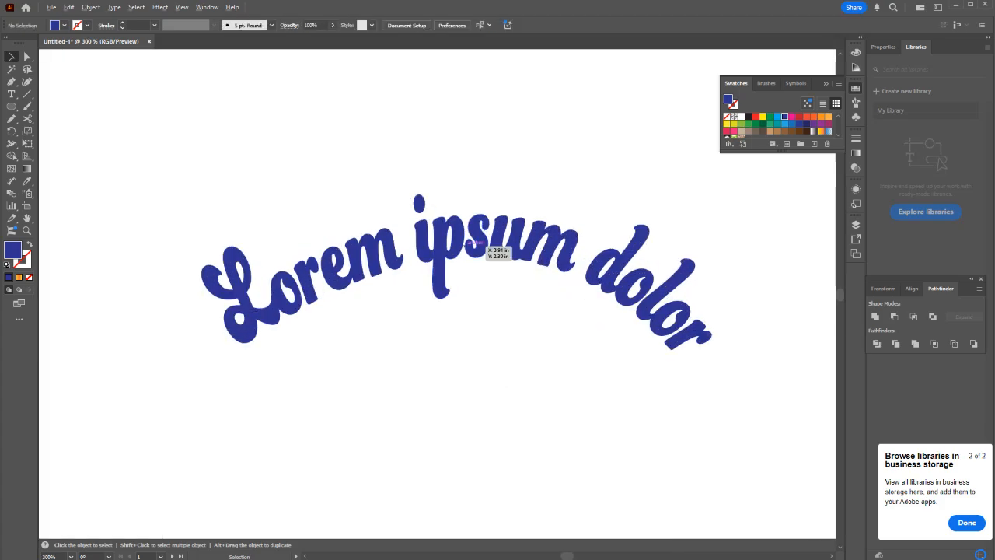
{"action": "scroll", "coordinate": [466, 245], "scroll_direction": "up", "scroll_amount": 2}
{"action": "left_click", "coordinate": [467, 245]}
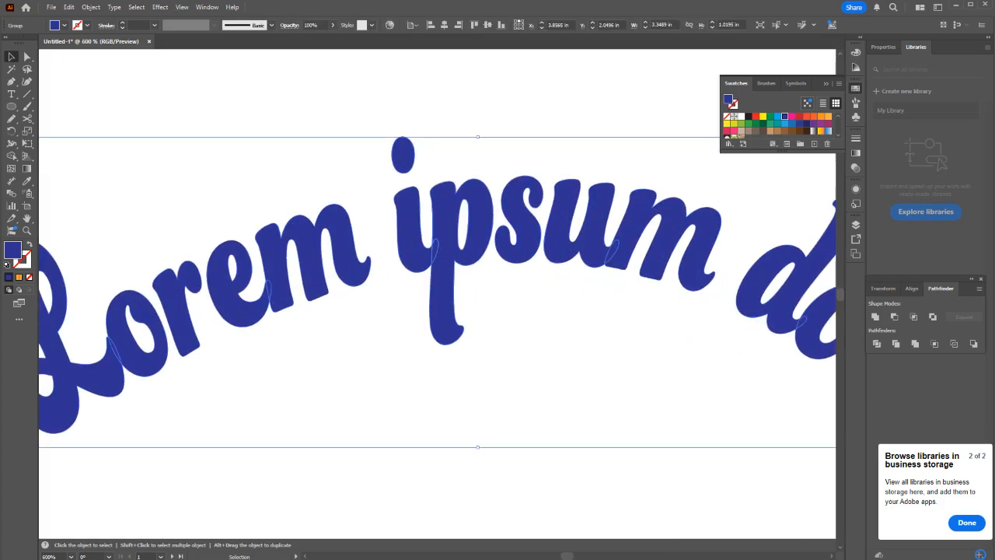
{"action": "key", "text": "a"}
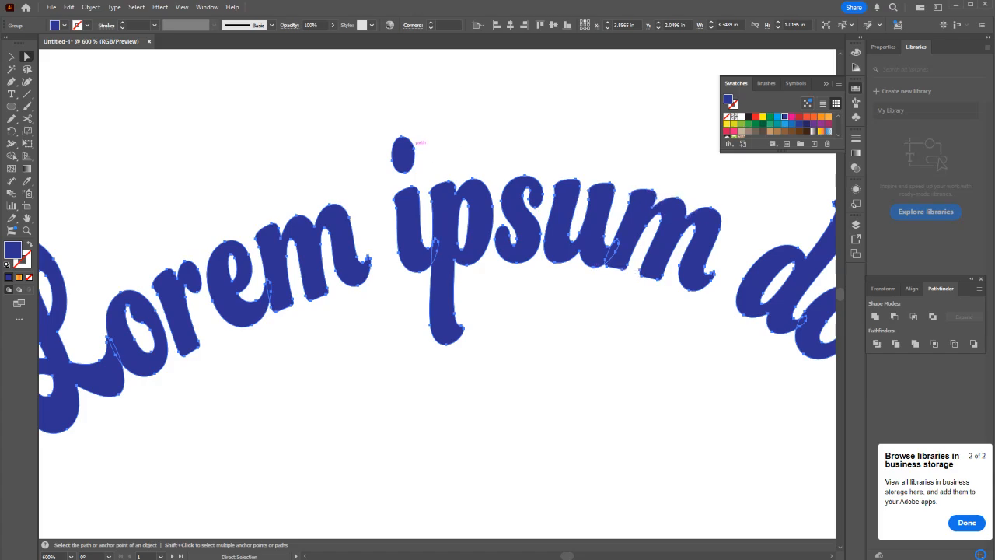
{"action": "mouse_move", "coordinate": [403, 154]}
{"action": "left_mouse_down"}
{"action": "mouse_move", "coordinate": [468, 148]}
{"action": "mouse_move", "coordinate": [405, 154]}
{"action": "left_mouse_up"}
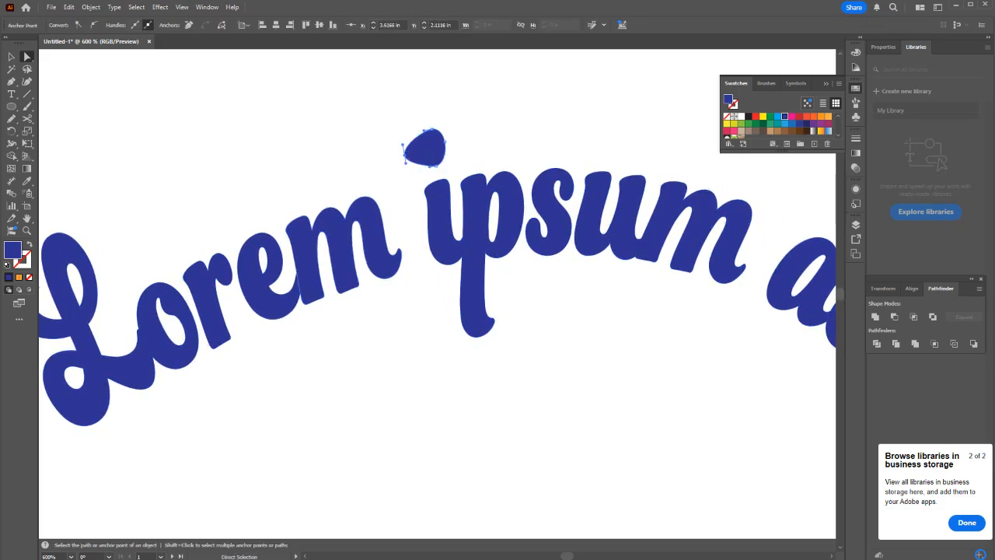
Step: Pull an anchor point of the m in "Lorem" up towards the i to form a pointed spike
{"action": "left_click", "coordinate": [364, 225]}
{"action": "left_click_drag", "start_coordinate": [402, 249], "coordinate": [415, 187]}
{"action": "key", "text": "ctrl+z"}
{"action": "left_click", "coordinate": [369, 167]}
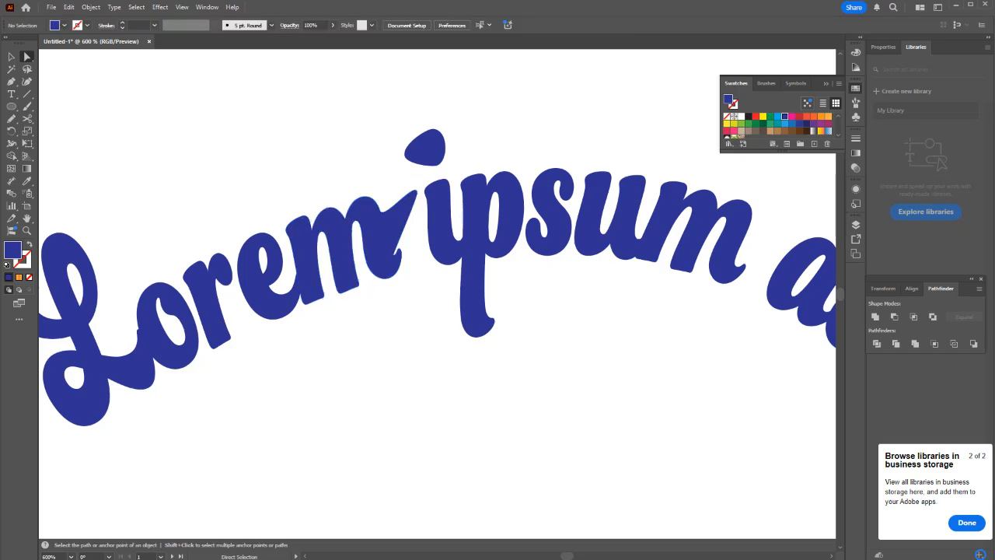
Step: Delete the whole outlined "Lorem ipsum dolor" lettering
{"action": "key", "text": "v"}
{"action": "scroll", "coordinate": [319, 251], "scroll_direction": "down", "scroll_amount": 3}
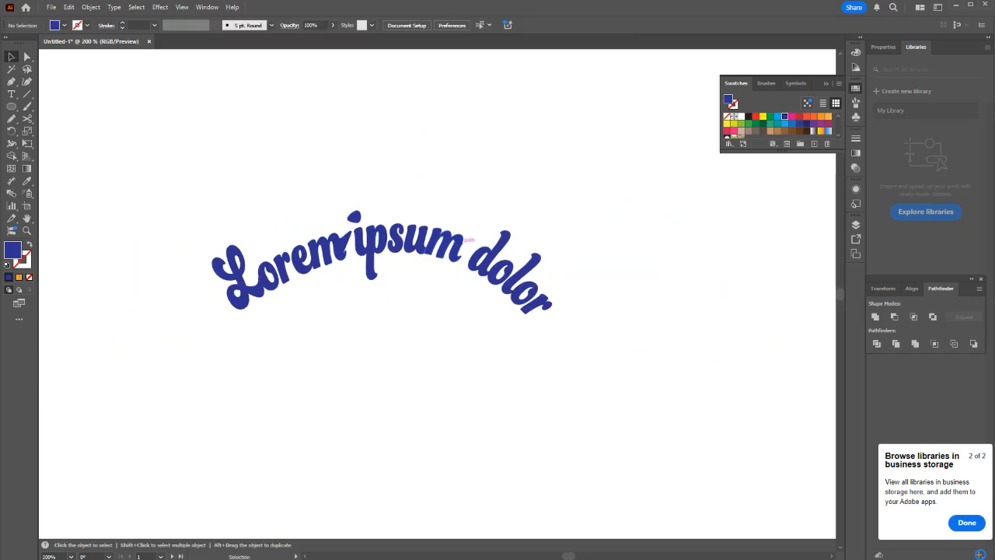
{"action": "left_click_drag", "start_coordinate": [592, 327], "coordinate": [168, 168]}
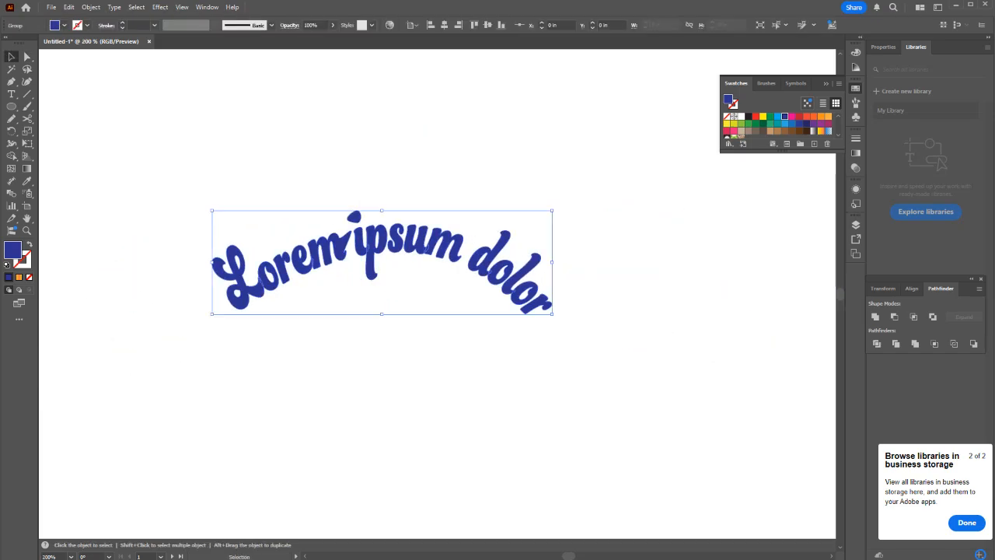
{"action": "key", "text": "Delete"}
Step: Place a "Lorem ipsum" point type object on the empty artboard and convert it to outlines
{"action": "key", "text": "t"}
{"action": "left_click", "coordinate": [246, 173]}
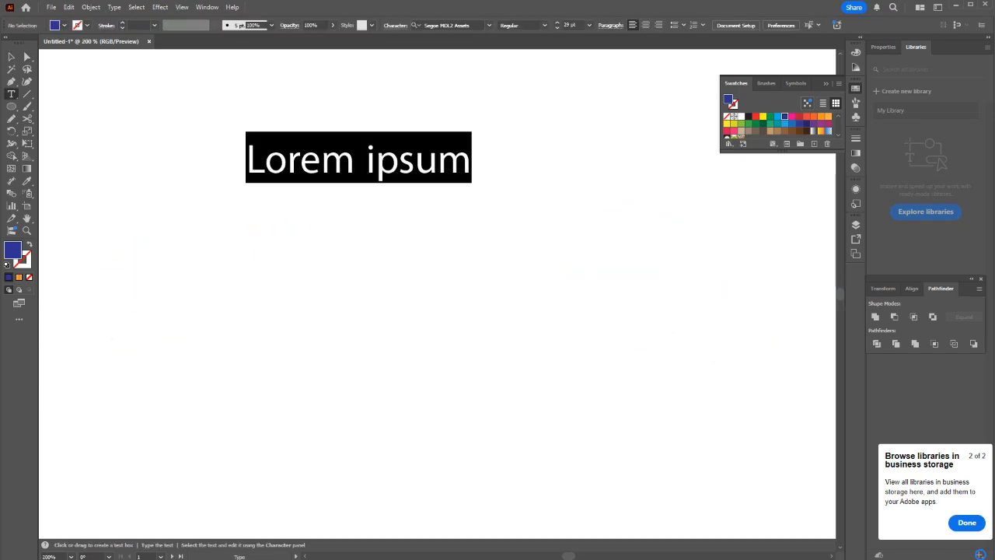
{"action": "key", "text": "Escape"}
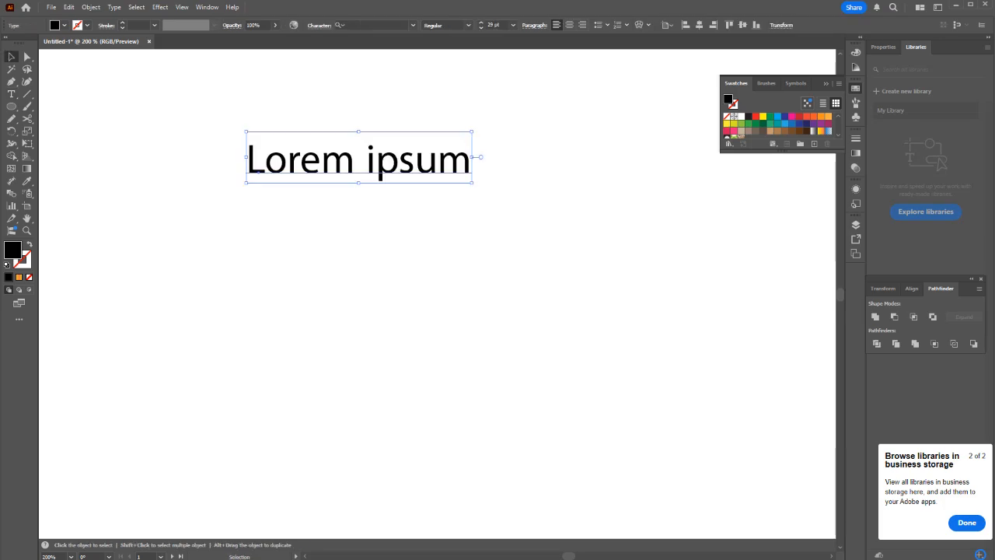
{"action": "right_click", "coordinate": [290, 165]}
{"action": "left_click", "coordinate": [328, 300]}
{"action": "left_click", "coordinate": [329, 312]}
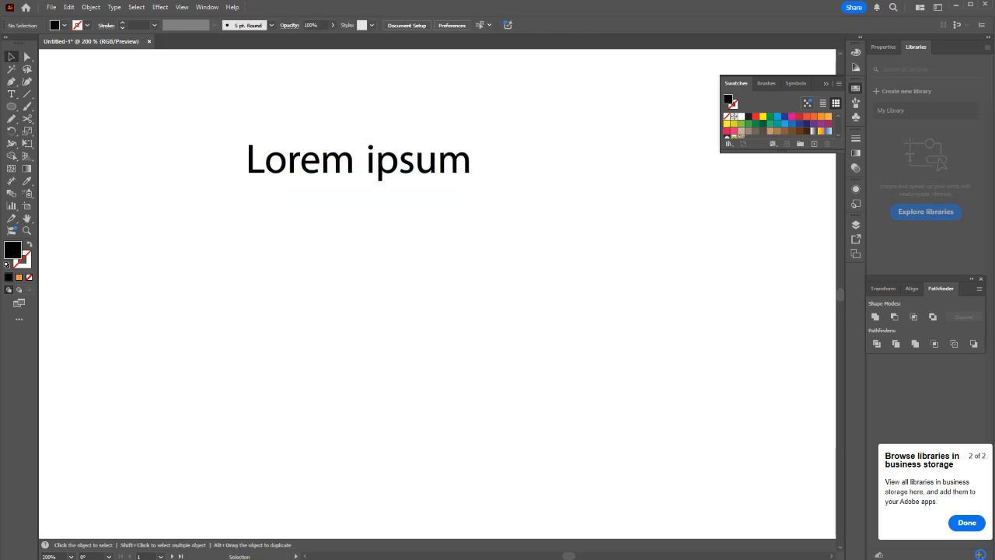
Step: Pull the inner corner anchor of the L up and to the right with Direct Selection
{"action": "scroll", "coordinate": [249, 170], "scroll_direction": "up", "scroll_amount": 10}
{"action": "left_click", "coordinate": [251, 172]}
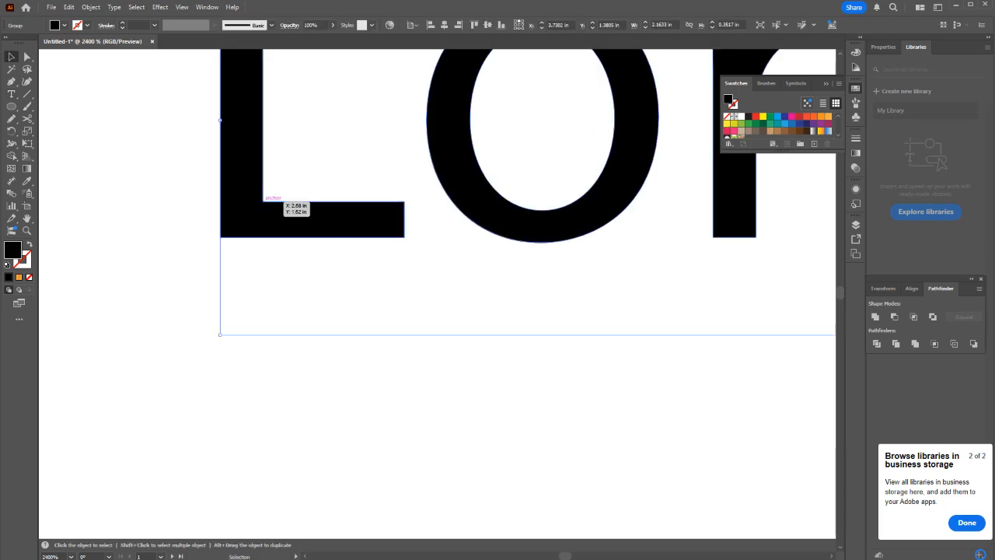
{"action": "key", "text": "a"}
{"action": "left_click_drag", "start_coordinate": [264, 200], "coordinate": [325, 168]}
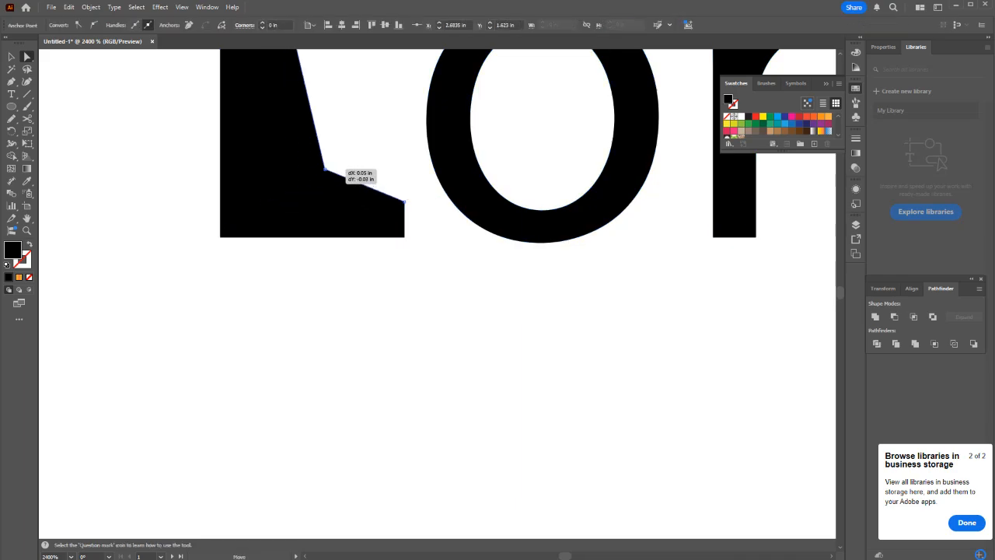
{"action": "left_click", "coordinate": [419, 247]}
Step: Ungroup the outlined "Lorem ipsum" lettering into separate letters and deselect them
{"action": "scroll", "coordinate": [422, 246], "scroll_direction": "down", "scroll_amount": 4}
{"action": "key", "text": "v"}
{"action": "left_click_drag", "start_coordinate": [386, 235], "coordinate": [436, 222]}
{"action": "right_click", "coordinate": [408, 236]}
{"action": "left_click", "coordinate": [437, 373]}
{"action": "left_click", "coordinate": [437, 268]}
Step: Move the o and r of "Lorem" towards the L so that the three letters overlap
{"action": "scroll", "coordinate": [435, 243], "scroll_direction": "up", "scroll_amount": 4}
{"action": "key", "text": "space"}
{"action": "left_click_drag", "start_coordinate": [756, 225], "coordinate": [418, 314]}
{"action": "left_click", "coordinate": [493, 312]}
{"action": "scroll", "coordinate": [493, 312], "scroll_direction": "down", "scroll_amount": 5}
{"action": "key", "text": "space"}
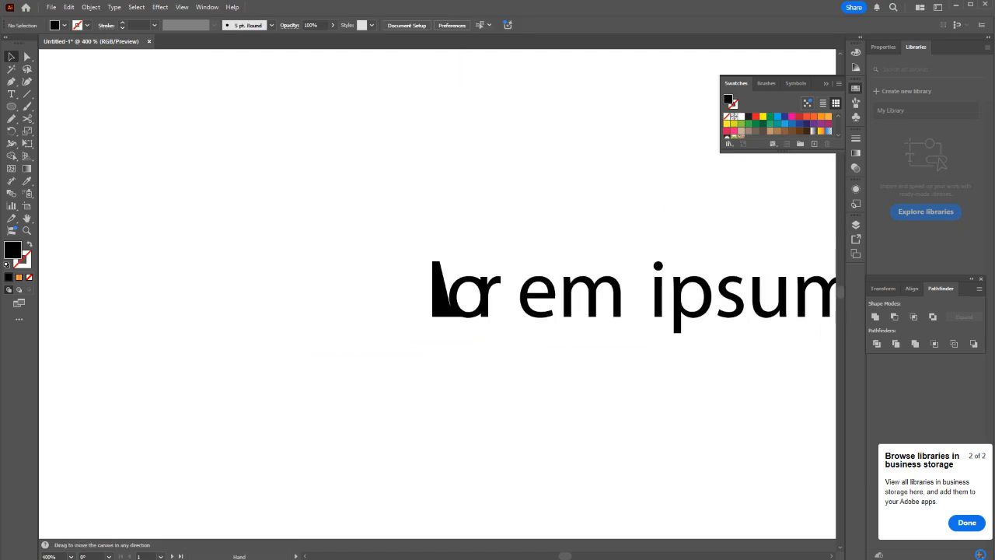
{"action": "left_click_drag", "start_coordinate": [493, 311], "coordinate": [334, 280]}
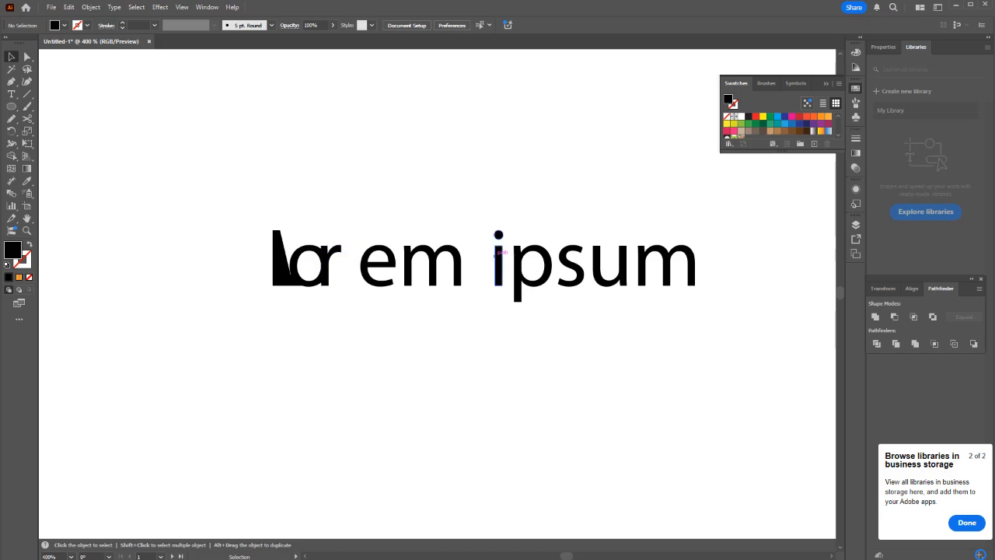
Step: Release the compound path of the i in "ipsum" and move its dot slightly up and to the right
{"action": "left_click", "coordinate": [498, 236]}
{"action": "right_click", "coordinate": [499, 235]}
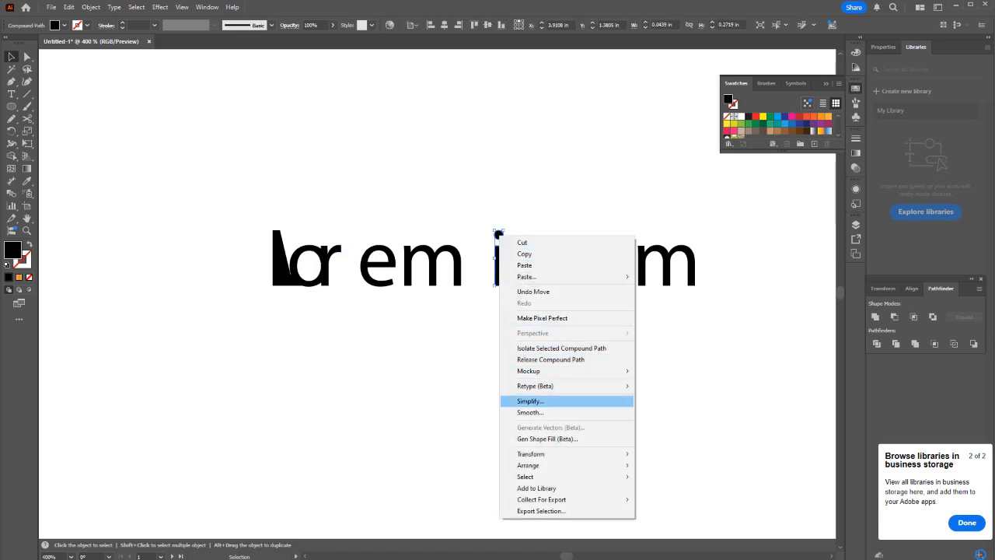
{"action": "left_click", "coordinate": [472, 342]}
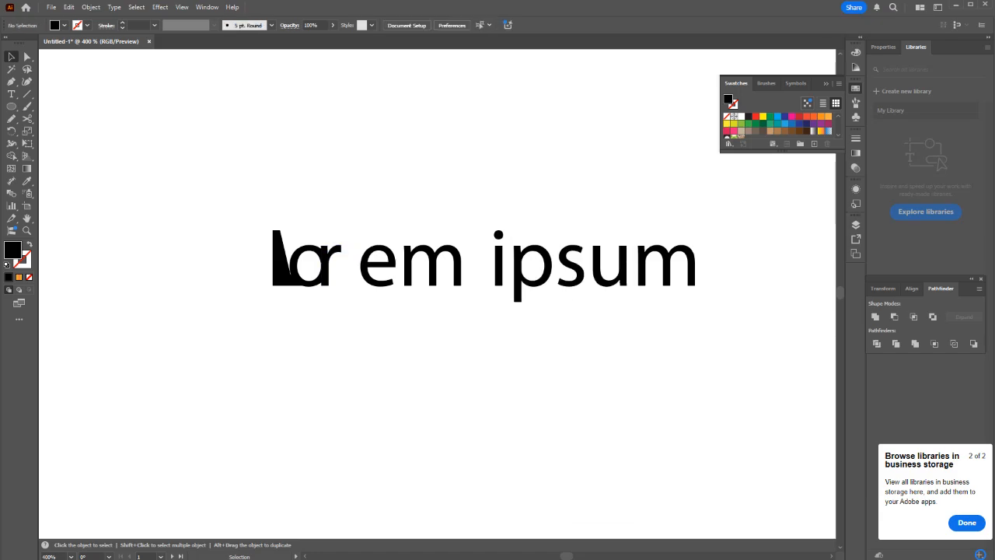
{"action": "right_click", "coordinate": [496, 236]}
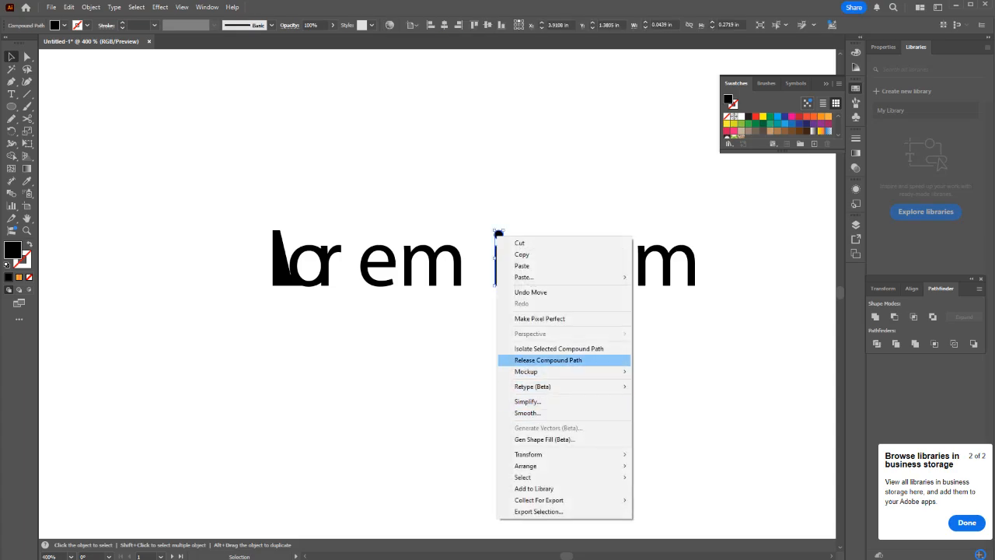
{"action": "left_click", "coordinate": [548, 360]}
{"action": "left_click", "coordinate": [538, 353]}
{"action": "scroll", "coordinate": [506, 257], "scroll_direction": "up", "scroll_amount": 1}
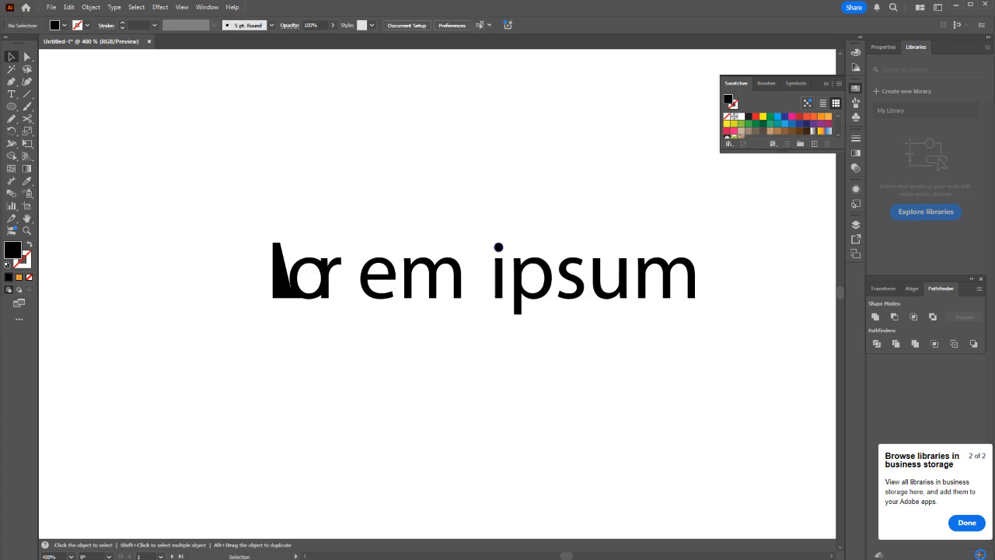
{"action": "left_click_drag", "start_coordinate": [498, 248], "coordinate": [507, 238]}
Step: Release the compound path of the p and shift its inner oval up and to the right
{"action": "left_click", "coordinate": [535, 287]}
{"action": "right_click", "coordinate": [541, 292]}
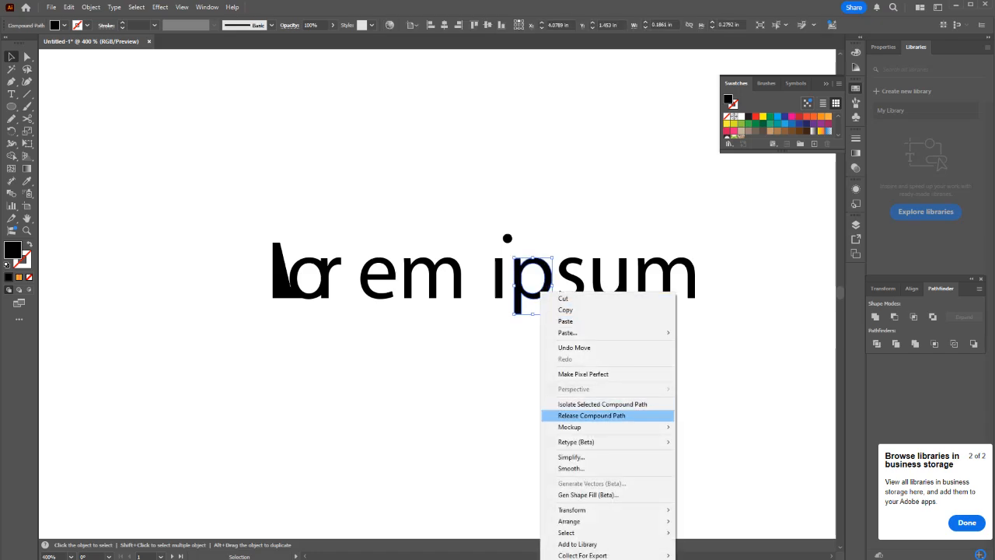
{"action": "left_click", "coordinate": [590, 416]}
{"action": "left_click", "coordinate": [590, 415]}
{"action": "scroll", "coordinate": [537, 272], "scroll_direction": "up", "scroll_amount": 3}
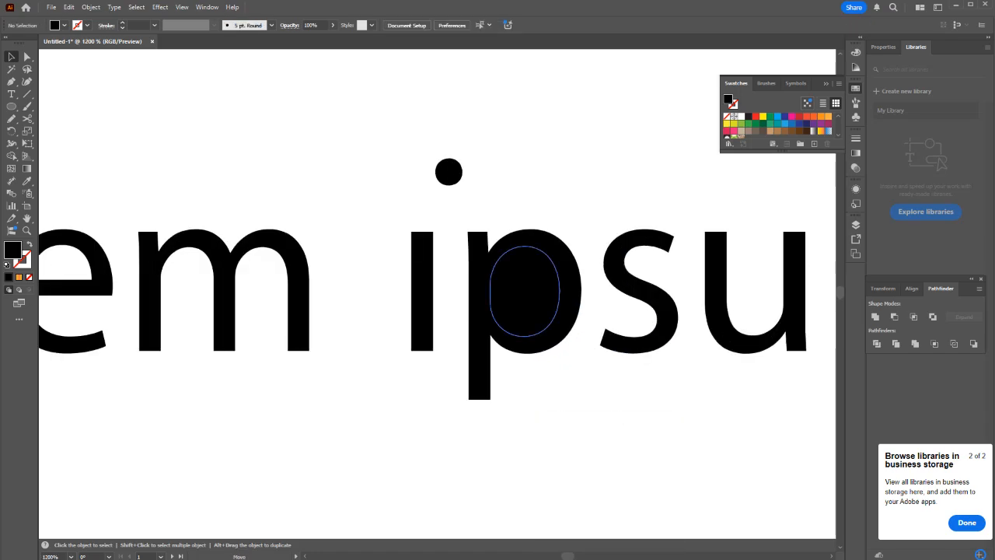
{"action": "left_click_drag", "start_coordinate": [524, 290], "coordinate": [540, 268]}
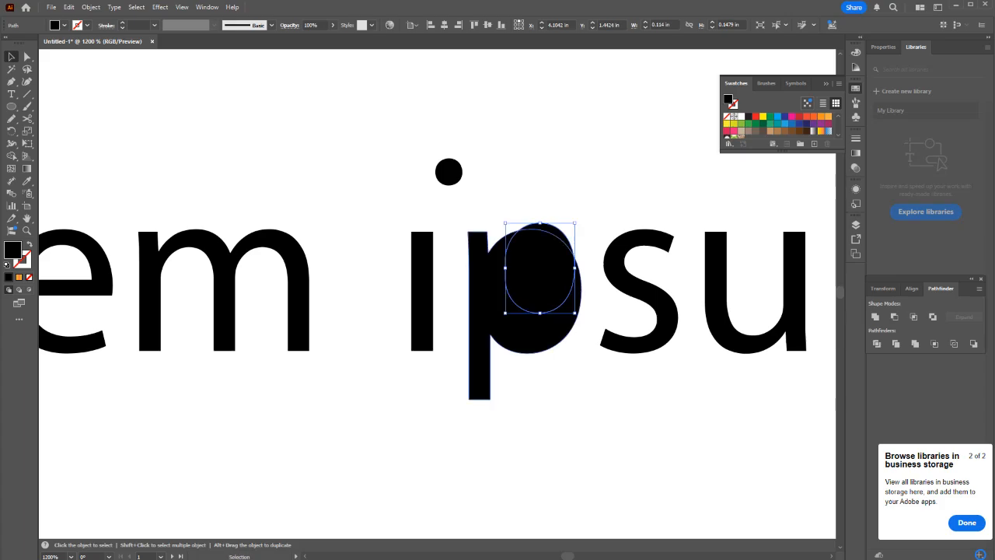
Step: Try to combine the p and its shifted oval into a compound path, and undo it
{"action": "left_click", "coordinate": [479, 342], "text": "shift"}
{"action": "right_click", "coordinate": [537, 294]}
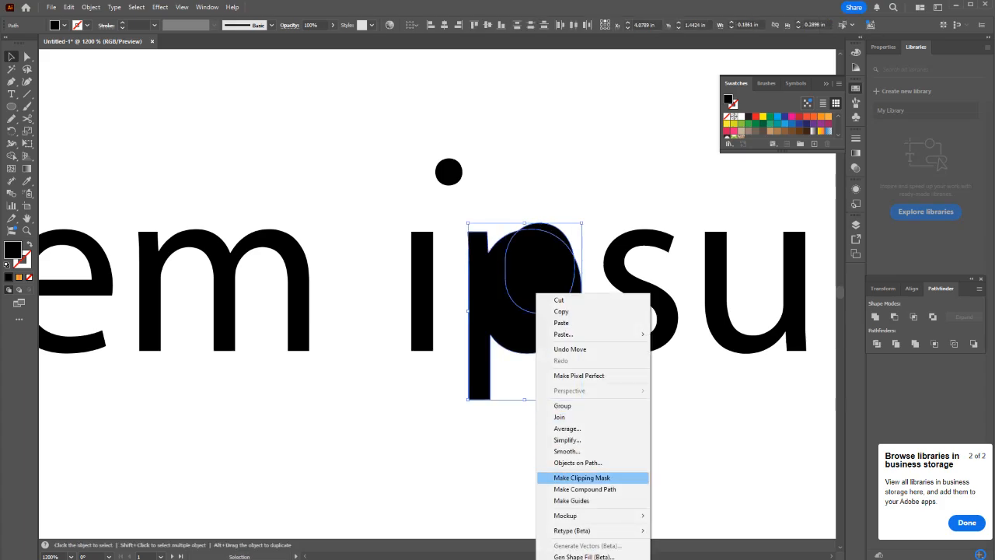
{"action": "left_click", "coordinate": [585, 489]}
{"action": "key", "text": "ctrl+shift+a"}
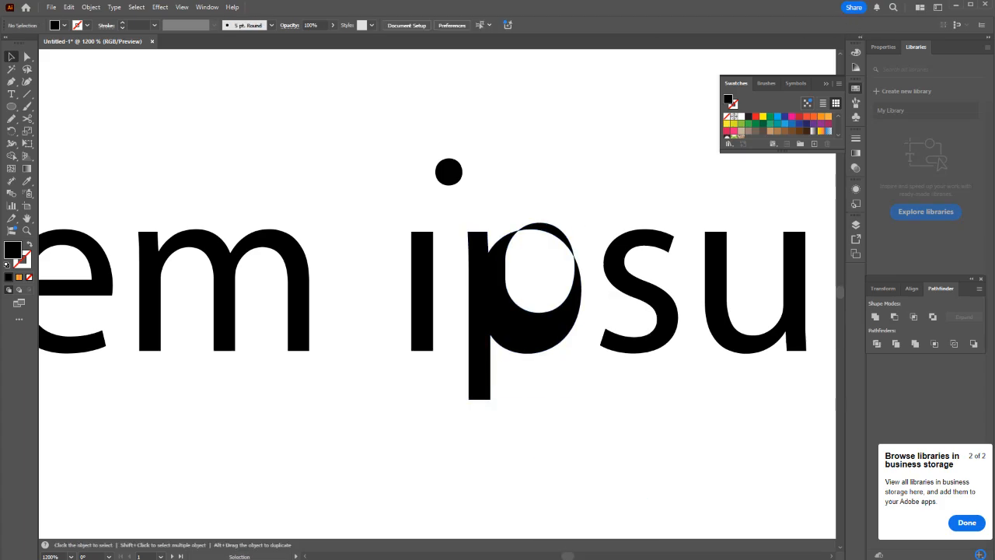
{"action": "key", "text": "ctrl+z"}
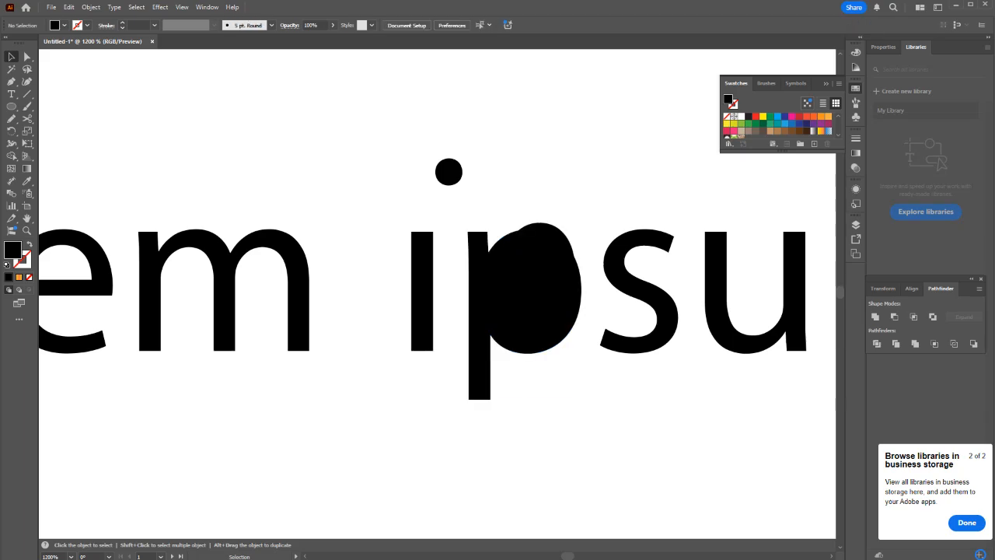
Step: Subtract the shifted oval from the p with Pathfinder Minus Front and deselect the letter
{"action": "left_click_drag", "start_coordinate": [548, 443], "coordinate": [506, 267]}
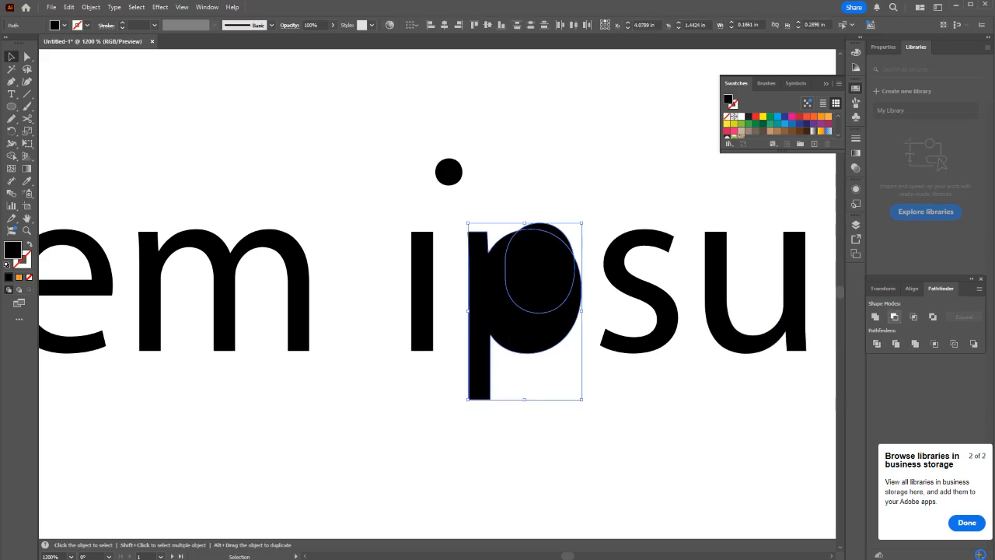
{"action": "left_click", "coordinate": [894, 316]}
{"action": "key", "text": "ctrl+shift+a"}
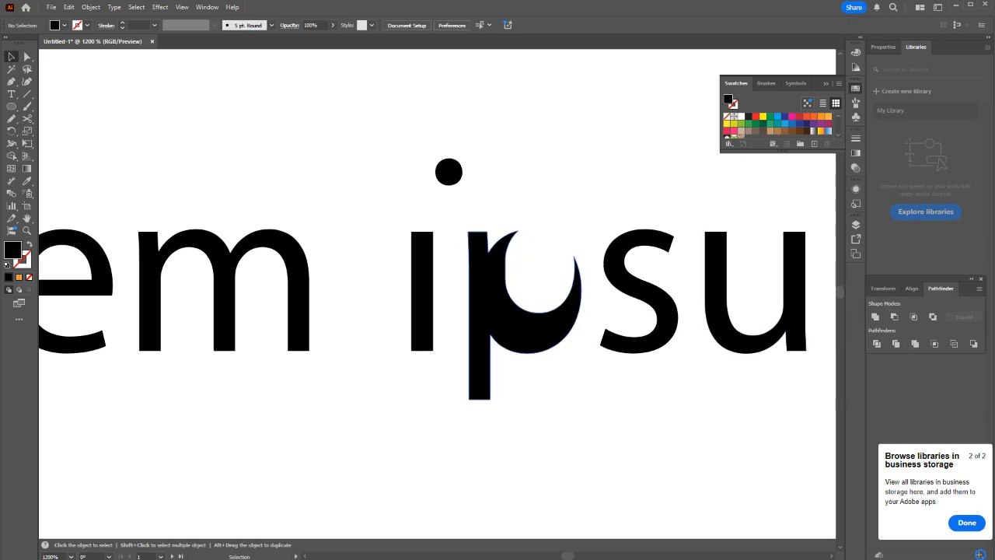
Step: Move the dot of the i into the crescent-shaped cutout of the p and deselect it
{"action": "left_click_drag", "start_coordinate": [451, 173], "coordinate": [545, 248]}
{"action": "key", "text": "ctrl+shift+a"}
{"action": "scroll", "coordinate": [302, 472], "scroll_direction": "down", "scroll_amount": 2}
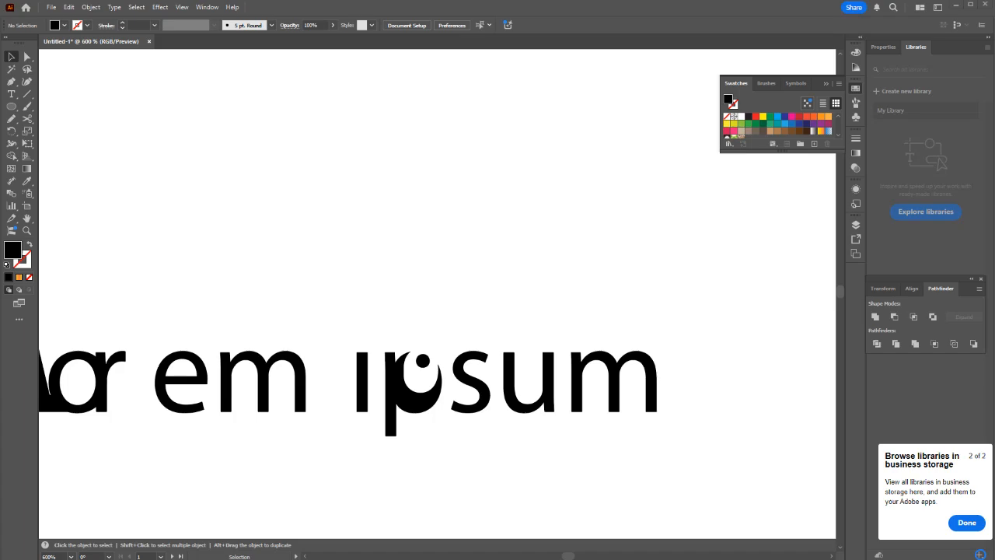
Step: Delete all of the modified "Lorem ipsum" letters from the artboard
{"action": "key", "text": "ctrl+1"}
{"action": "left_click_drag", "start_coordinate": [542, 305], "coordinate": [353, 227]}
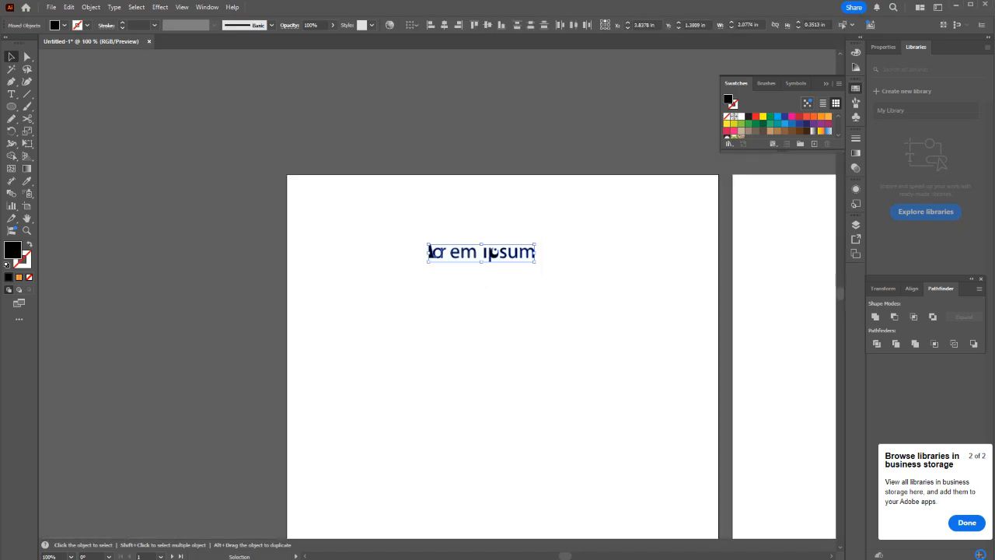
{"action": "key", "text": "Delete"}
Step: Draw an open, three-point angular path with the Pen tool and apply the default white fill and black stroke
{"action": "key", "text": "p"}
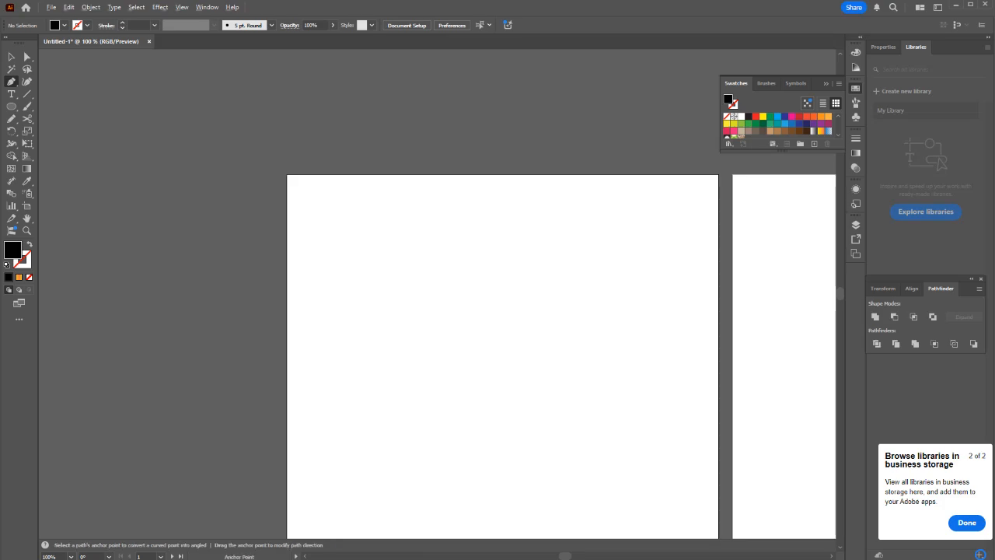
{"action": "key", "text": "ctrl+equal"}
{"action": "key", "text": "ctrl+equal"}
{"action": "left_click", "coordinate": [400, 229]}
{"action": "left_click", "coordinate": [596, 242]}
{"action": "left_click", "coordinate": [440, 384]}
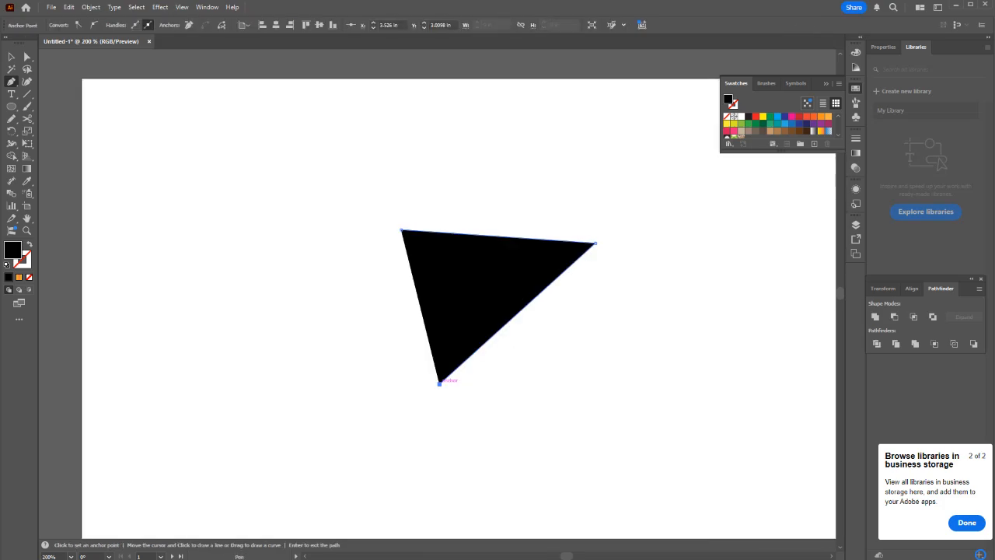
{"action": "key", "text": "v"}
{"action": "key", "text": "d"}
{"action": "key", "text": "d"}
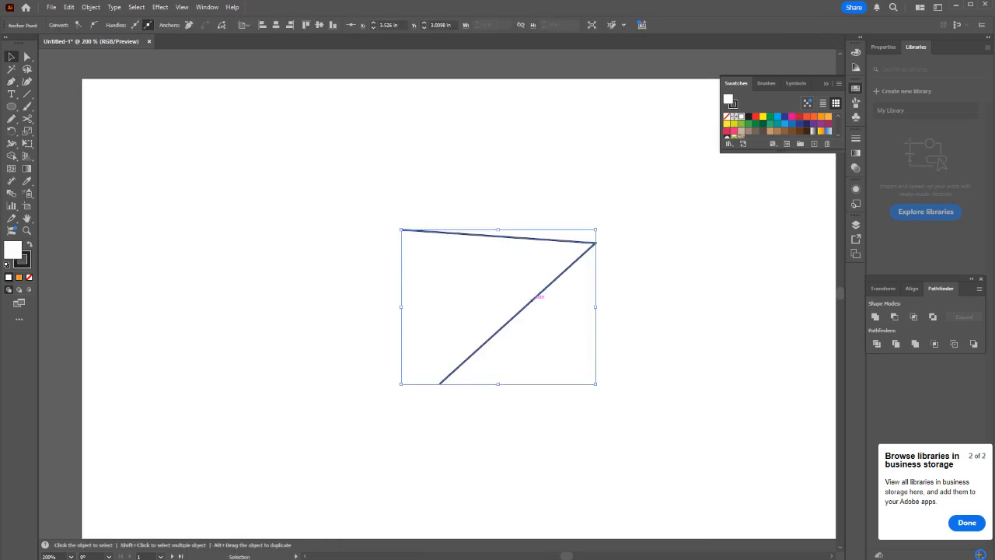
Step: Display the Stroke options and locate the Stroke entry among the available panels, leaving the path deselected
{"action": "left_click", "coordinate": [856, 138]}
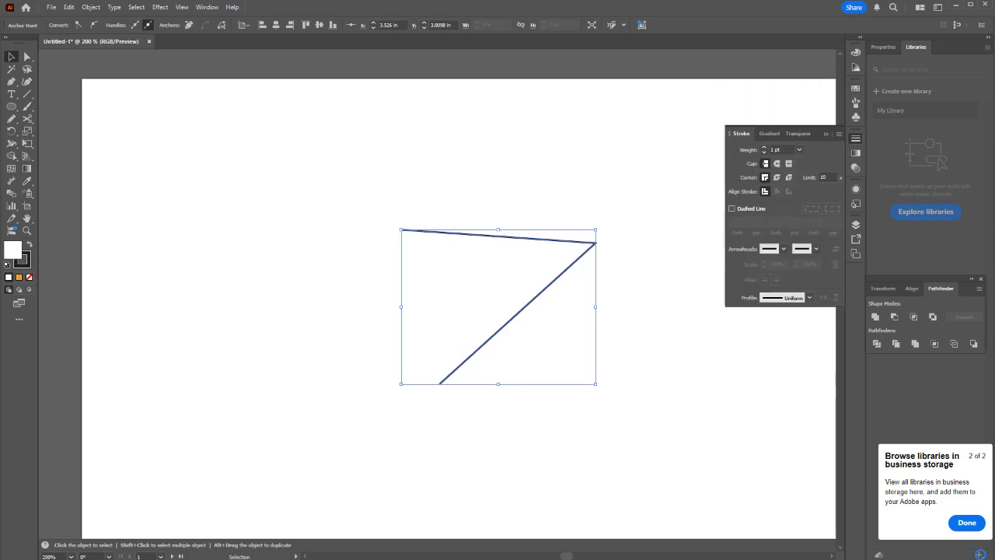
{"action": "left_click", "coordinate": [207, 7]}
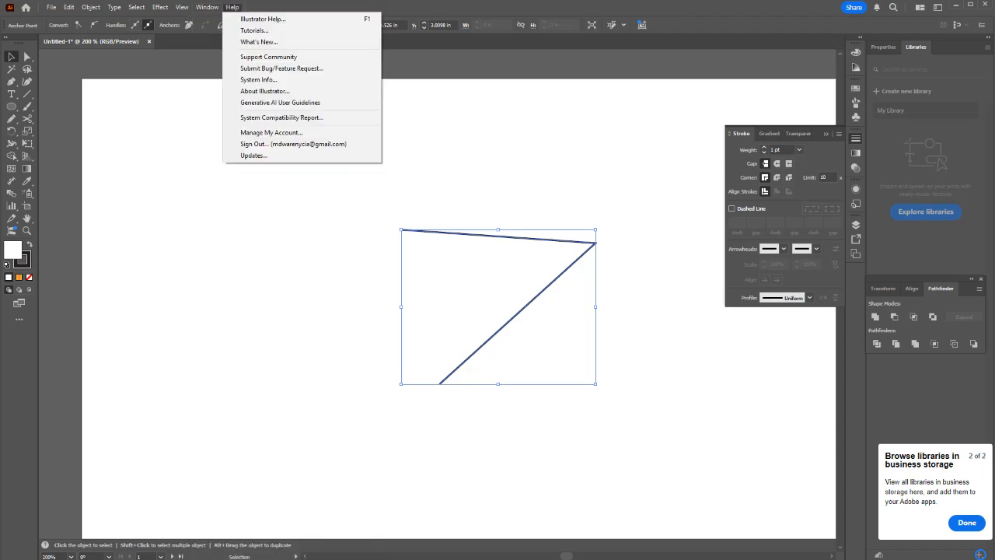
{"action": "left_click", "coordinate": [232, 7]}
{"action": "left_click", "coordinate": [206, 7]}
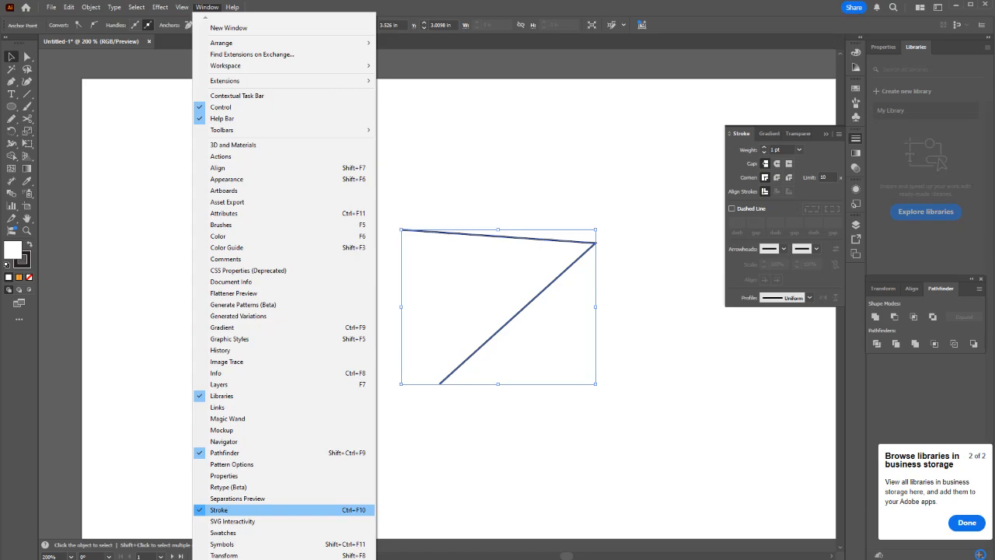
{"action": "mouse_move", "coordinate": [233, 559]}
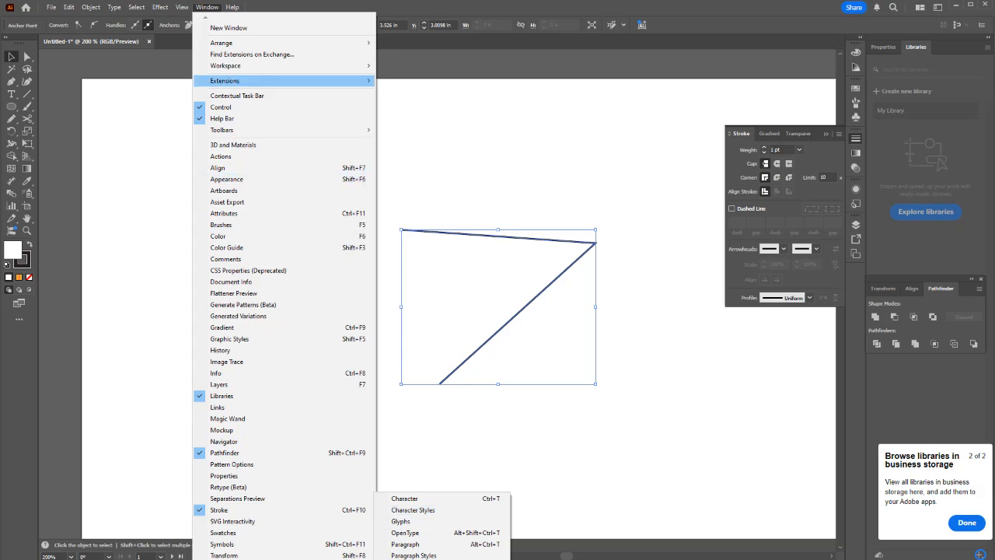
{"action": "mouse_move", "coordinate": [160, 7]}
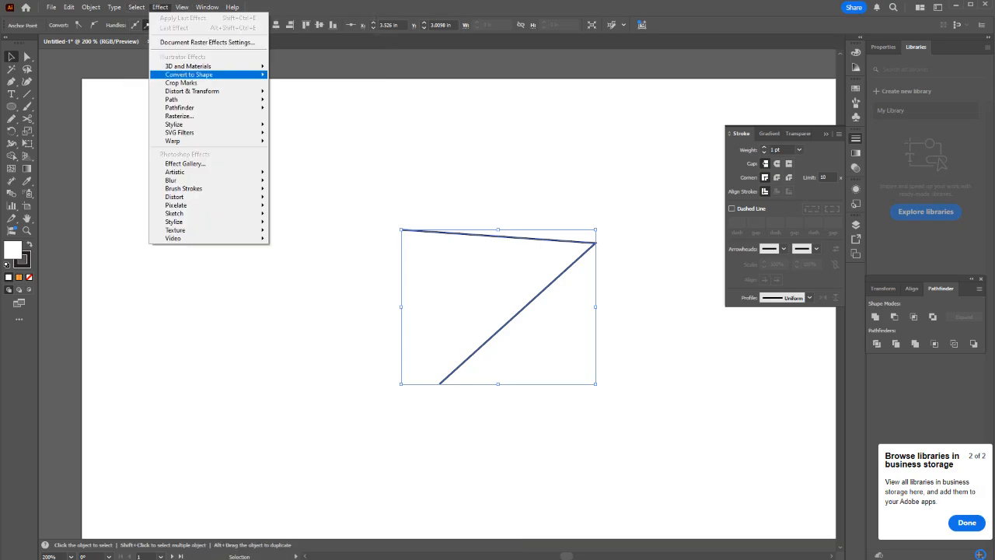
{"action": "left_click", "coordinate": [207, 7]}
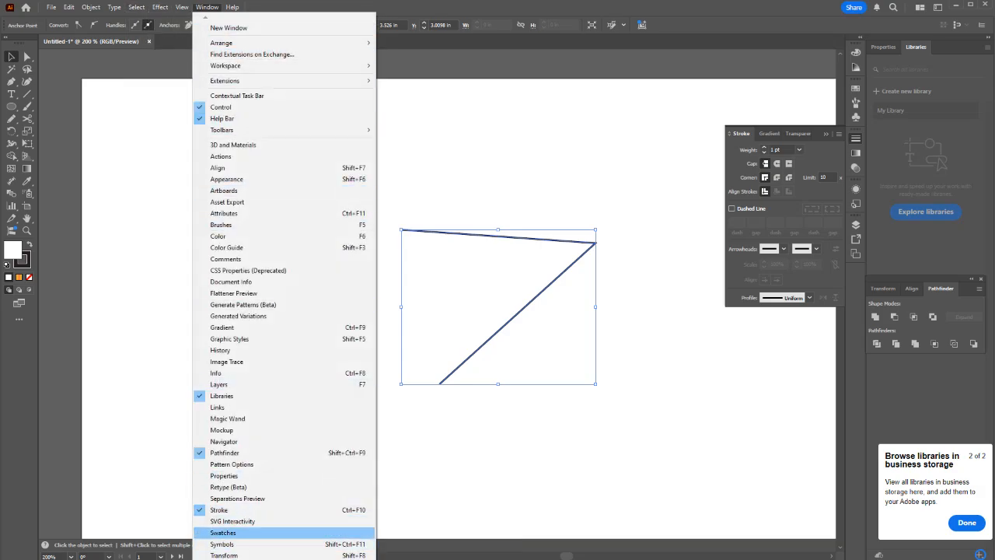
{"action": "left_click", "coordinate": [482, 443]}
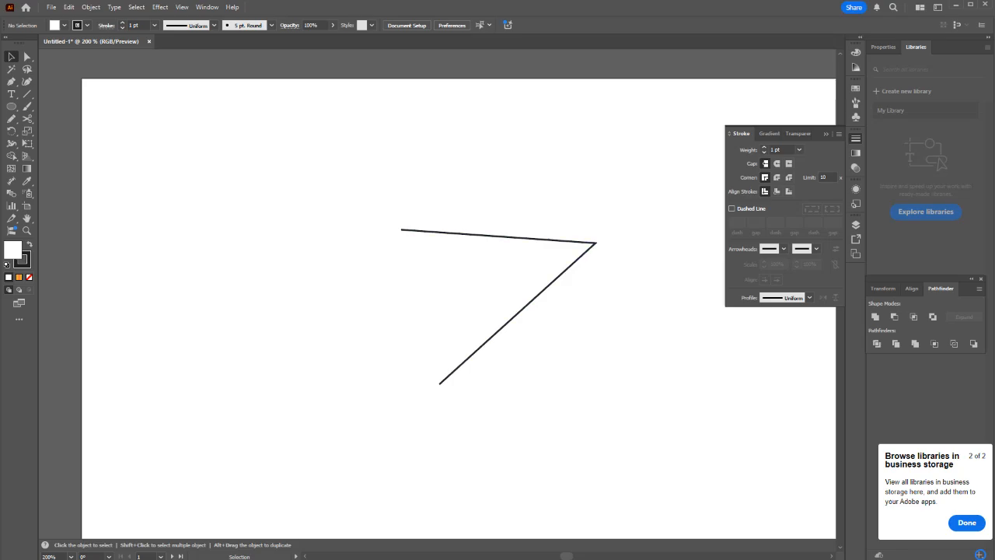
Step: Set the angular path's stroke weight to 15 pt and deselect it
{"action": "left_click_drag", "start_coordinate": [594, 328], "coordinate": [486, 230]}
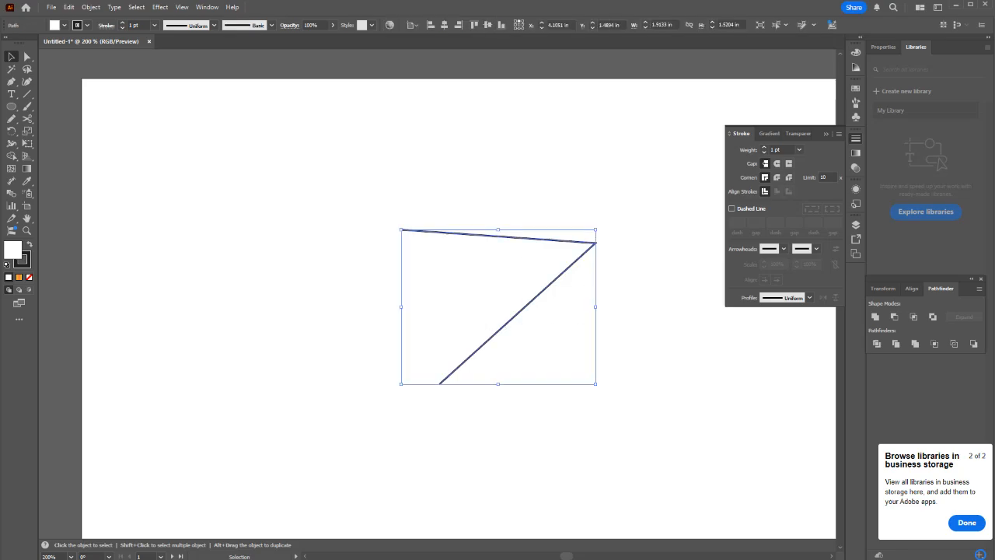
{"action": "key", "text": "Up"}
{"action": "key", "text": "Up"}
{"action": "key", "text": "Up"}
{"action": "key", "text": "Up"}
{"action": "key", "text": "Up"}
{"action": "key", "text": "Up"}
{"action": "key", "text": "Up"}
{"action": "key", "text": "Up"}
{"action": "key", "text": "Up"}
{"action": "key", "text": "Up"}
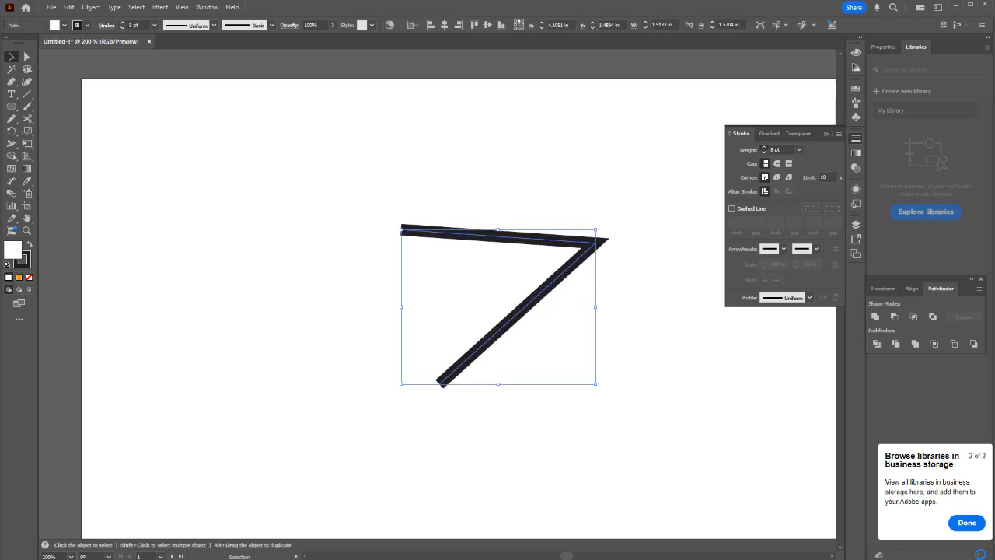
{"action": "key", "text": "Up"}
{"action": "key", "text": "Up"}
{"action": "key", "text": "Up"}
{"action": "key", "text": "Up"}
{"action": "left_click", "coordinate": [576, 289]}
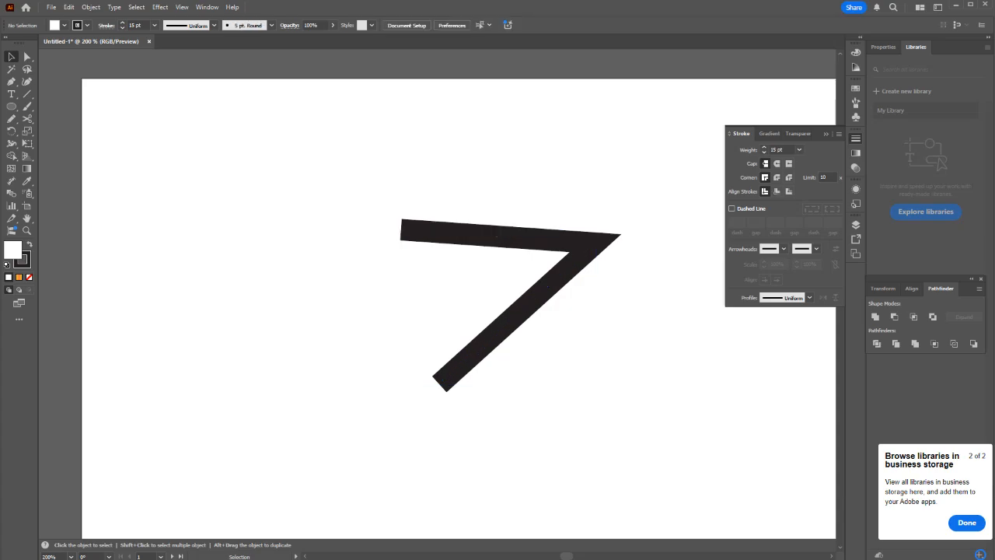
Step: Try the round cap and the projecting cap on the angular path's ends
{"action": "scroll", "coordinate": [575, 289], "scroll_direction": "up", "scroll_amount": 2}
{"action": "left_click", "coordinate": [575, 233]}
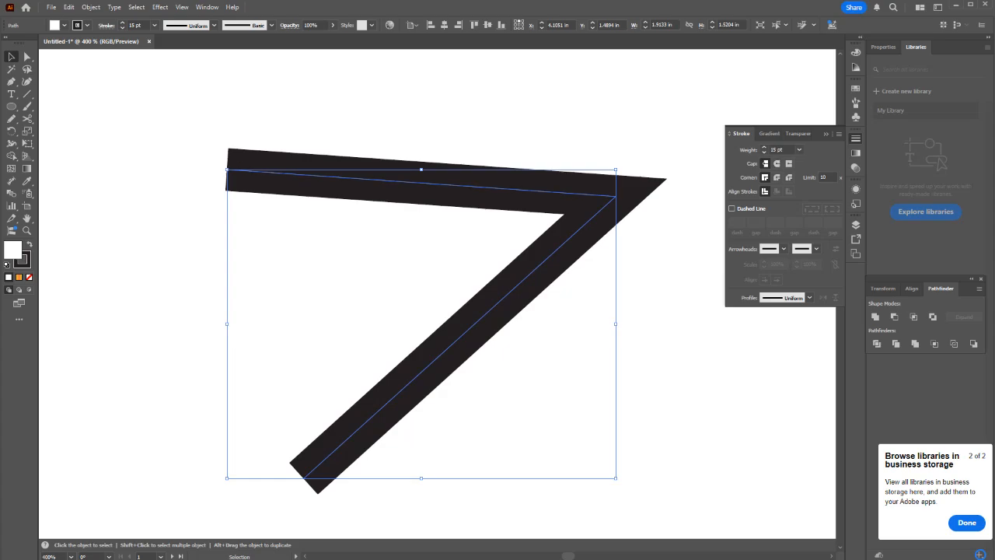
{"action": "left_click", "coordinate": [776, 164]}
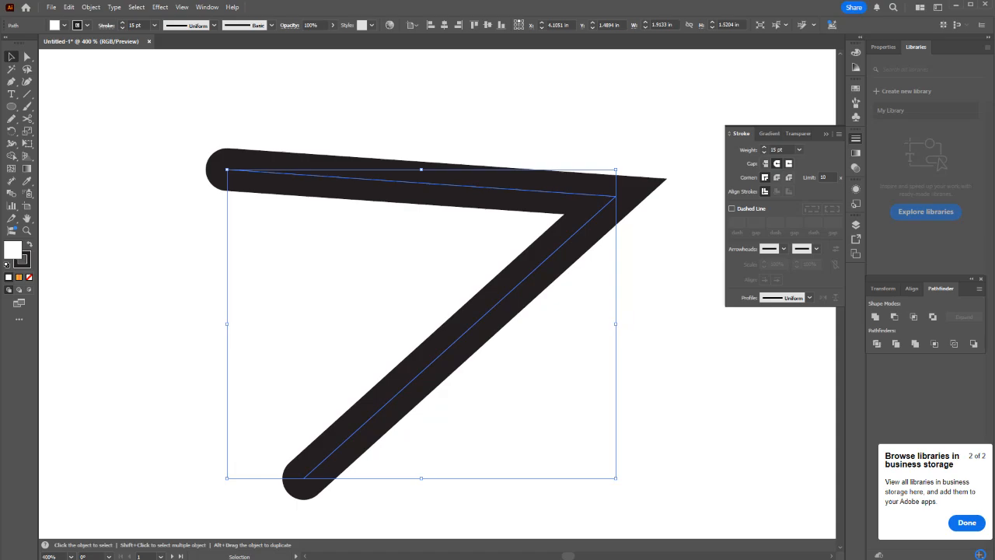
{"action": "left_click", "coordinate": [788, 163]}
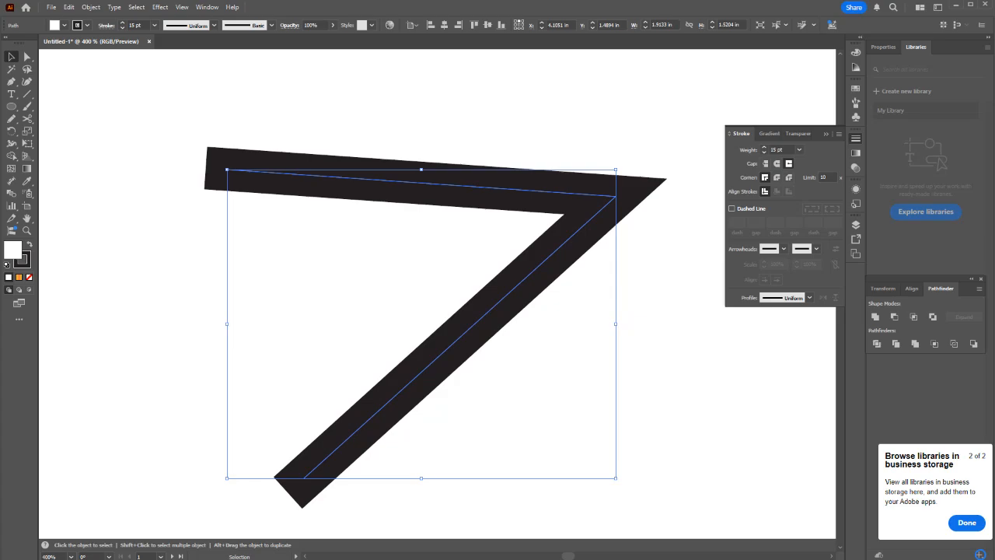
Step: Close the angular path into a triangle with the Pen tool by joining its two endpoints
{"action": "key", "text": "p"}
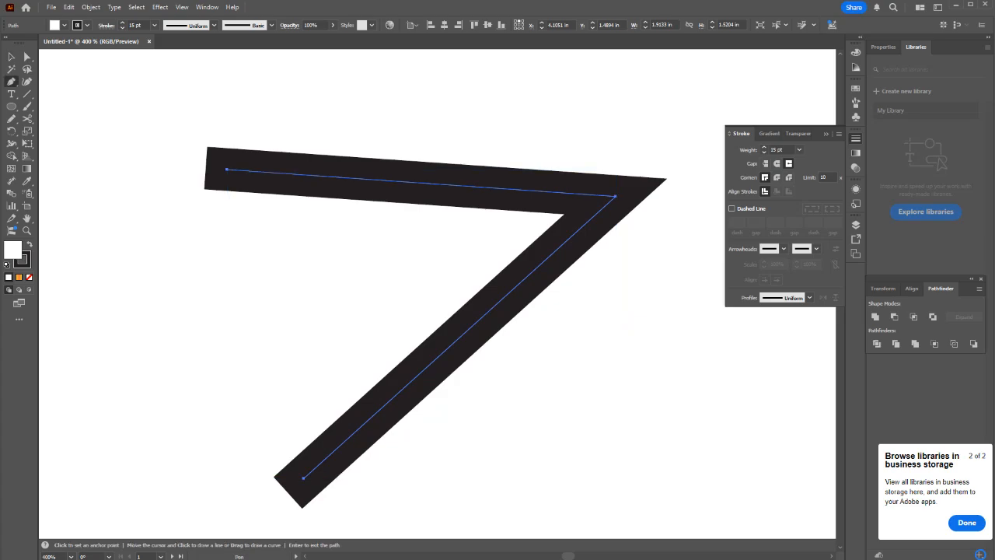
{"action": "left_click", "coordinate": [226, 169]}
{"action": "left_click", "coordinate": [302, 477]}
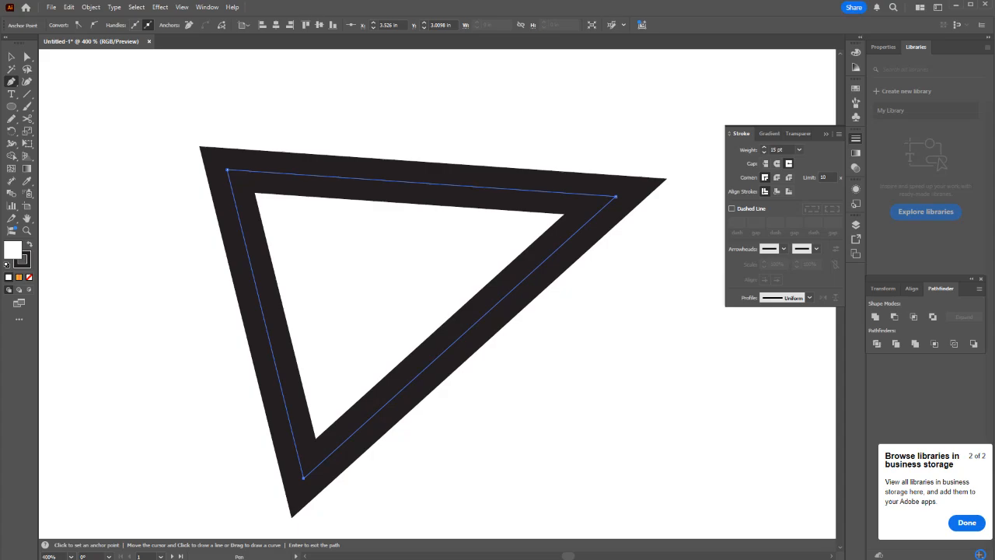
Step: Draw a separate, slightly slanted straight line above the triangle with the Pen tool and deselect it
{"action": "left_click", "coordinate": [232, 110]}
{"action": "left_click", "coordinate": [639, 131]}
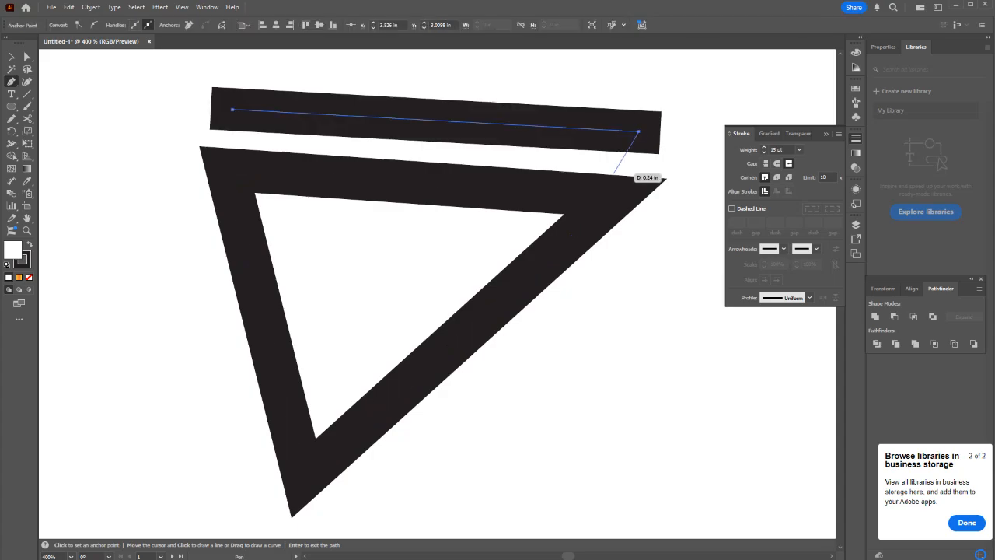
{"action": "key", "text": "v"}
{"action": "key", "text": "ctrl+shift+a"}
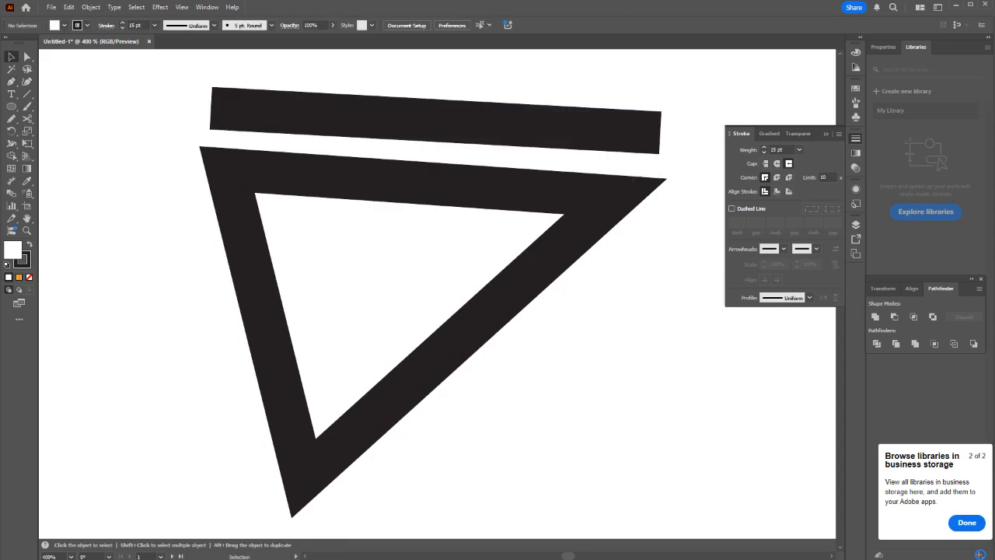
Step: Delete the triangle's left edge with the Direct Selection tool, leaving an open angular path
{"action": "left_click", "coordinate": [636, 129]}
{"action": "left_click", "coordinate": [255, 259]}
{"action": "key", "text": "a"}
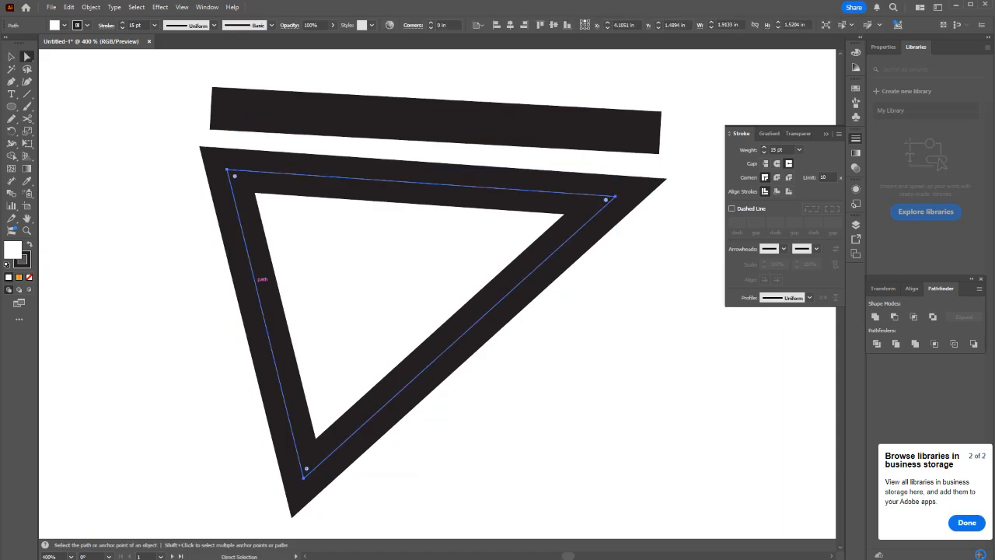
{"action": "key", "text": "ctrl+shift+a"}
{"action": "left_click", "coordinate": [262, 283]}
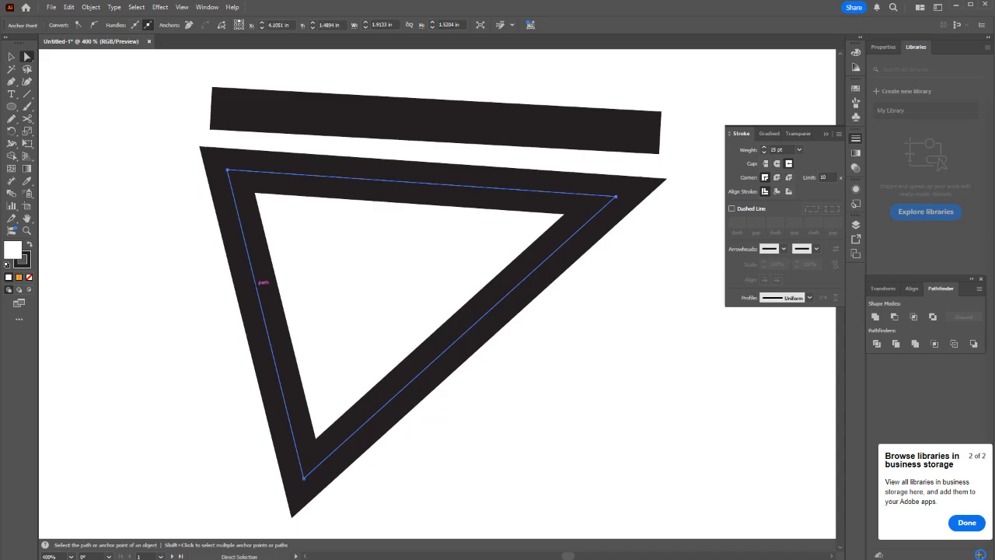
{"action": "key", "text": "Delete"}
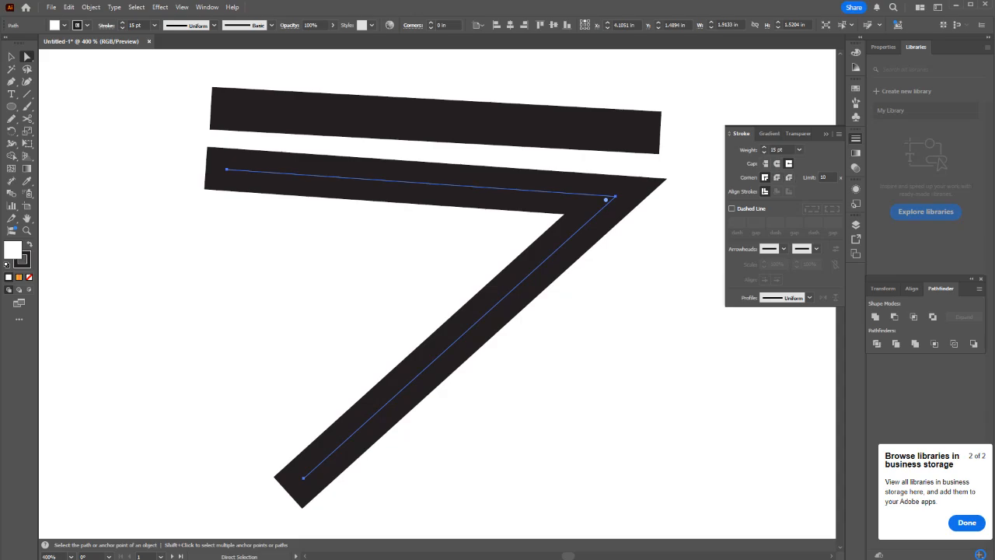
Step: Try a miter limit of 2 on the angular path's corner, restore the limit to 10, and deselect it
{"action": "left_click", "coordinate": [827, 177]}
{"action": "key", "text": "Down"}
{"action": "key", "text": "Down"}
{"action": "key", "text": "Down"}
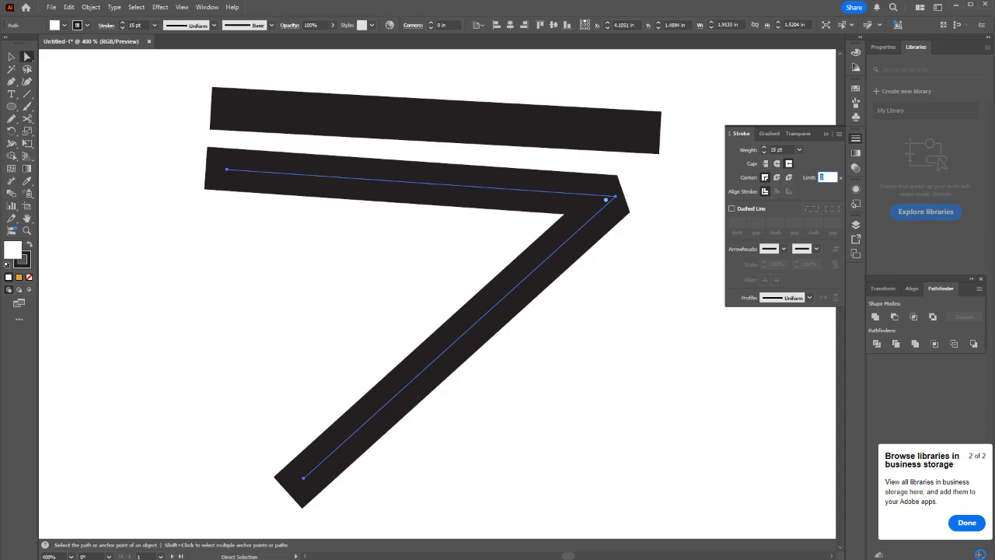
{"action": "key", "text": "Up"}
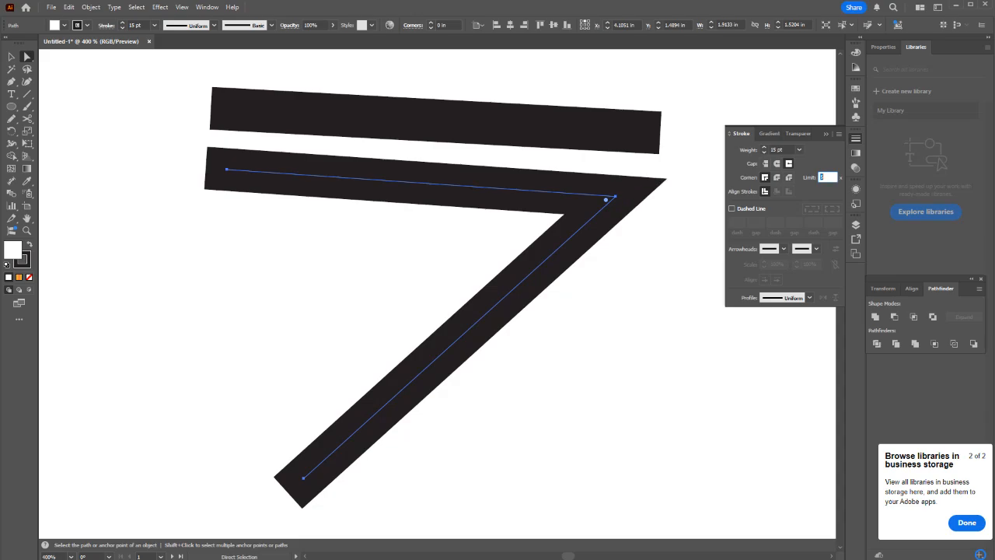
{"action": "key", "text": "Up"}
{"action": "key", "text": "ctrl+shift+a"}
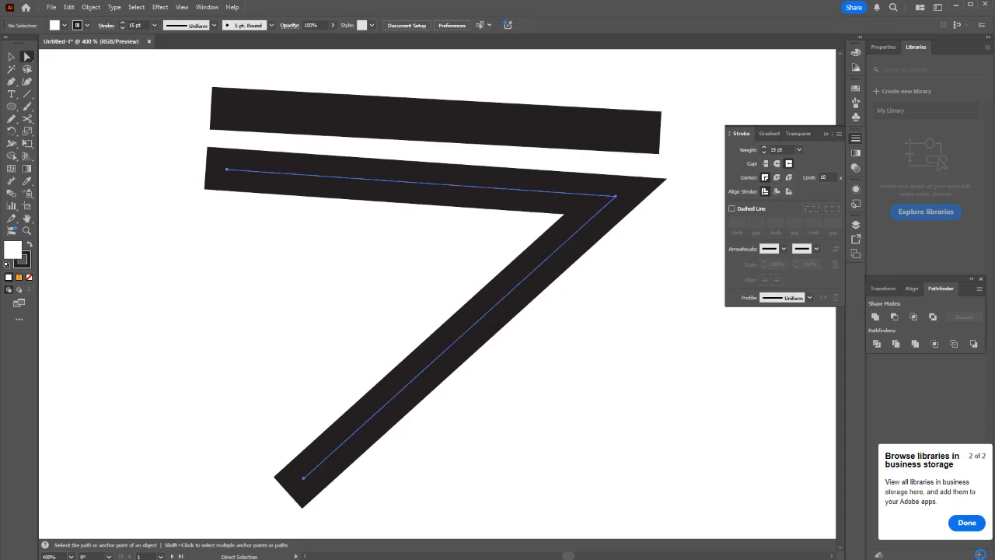
Step: Move the angular path's lower endpoint up beneath its upper endpoint to form a much sharper corner
{"action": "mouse_move", "coordinate": [304, 474]}
{"action": "left_mouse_down"}
{"action": "mouse_move", "coordinate": [269, 440]}
{"action": "mouse_move", "coordinate": [236, 373]}
{"action": "mouse_move", "coordinate": [228, 304]}
{"action": "left_mouse_up"}
{"action": "scroll", "coordinate": [181, 279], "scroll_direction": "down", "scroll_amount": 1}
{"action": "mouse_move", "coordinate": [181, 282]}
{"action": "left_mouse_down"}
{"action": "mouse_move", "coordinate": [69, 351]}
{"action": "mouse_move", "coordinate": [104, 368]}
{"action": "mouse_move", "coordinate": [104, 305]}
{"action": "mouse_move", "coordinate": [122, 356]}
{"action": "left_mouse_up"}
{"action": "scroll", "coordinate": [196, 398], "scroll_direction": "down", "scroll_amount": 1}
{"action": "scroll", "coordinate": [159, 349], "scroll_direction": "up", "scroll_amount": 1}
{"action": "scroll", "coordinate": [499, 326], "scroll_direction": "up", "scroll_amount": 1}
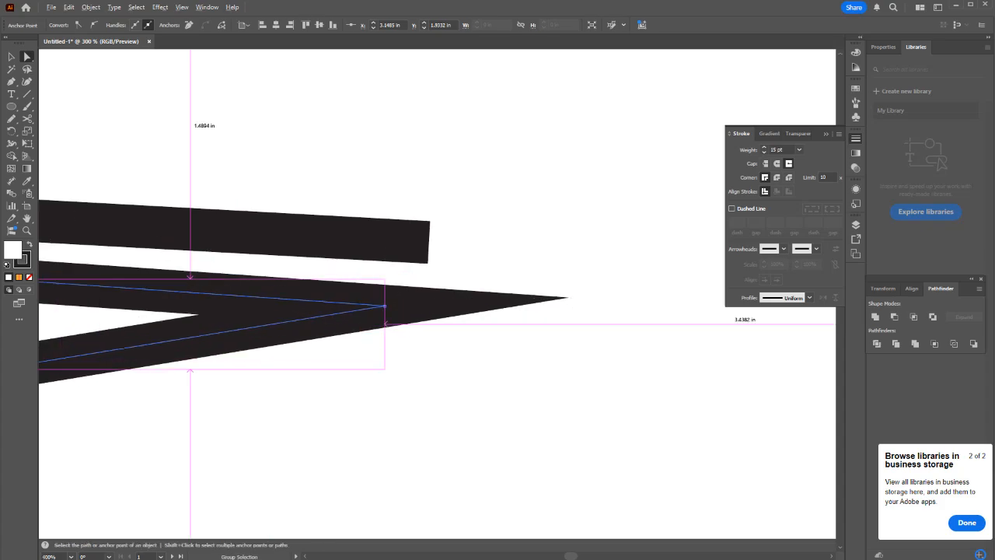
{"action": "scroll", "coordinate": [498, 325], "scroll_direction": "down", "scroll_amount": 1}
{"action": "scroll", "coordinate": [448, 318], "scroll_direction": "up", "scroll_amount": 1}
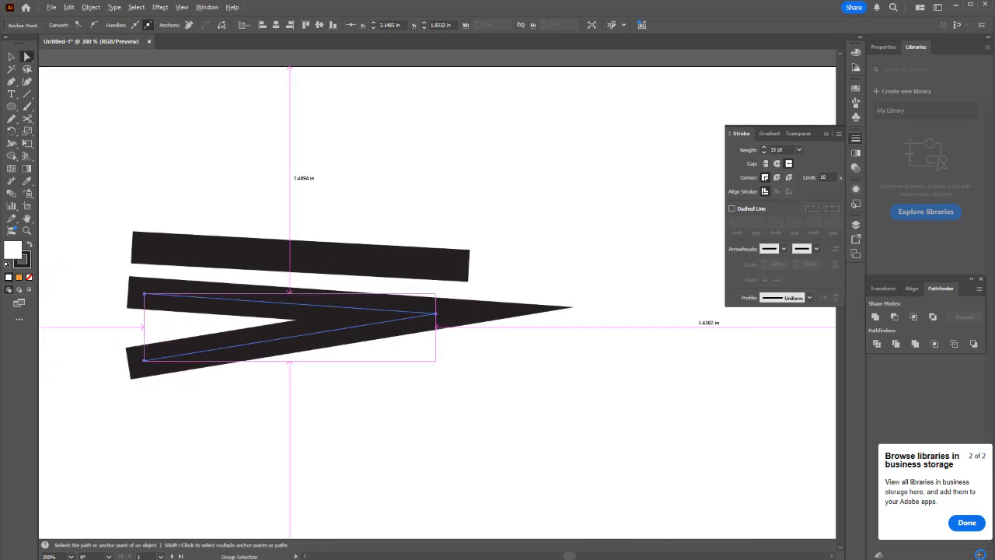
Step: Reduce the sharp-angled path's stroke weight to 1 pt and examine its corner
{"action": "left_click", "coordinate": [765, 153]}
{"action": "left_click", "coordinate": [764, 152]}
{"action": "left_click", "coordinate": [764, 152]}
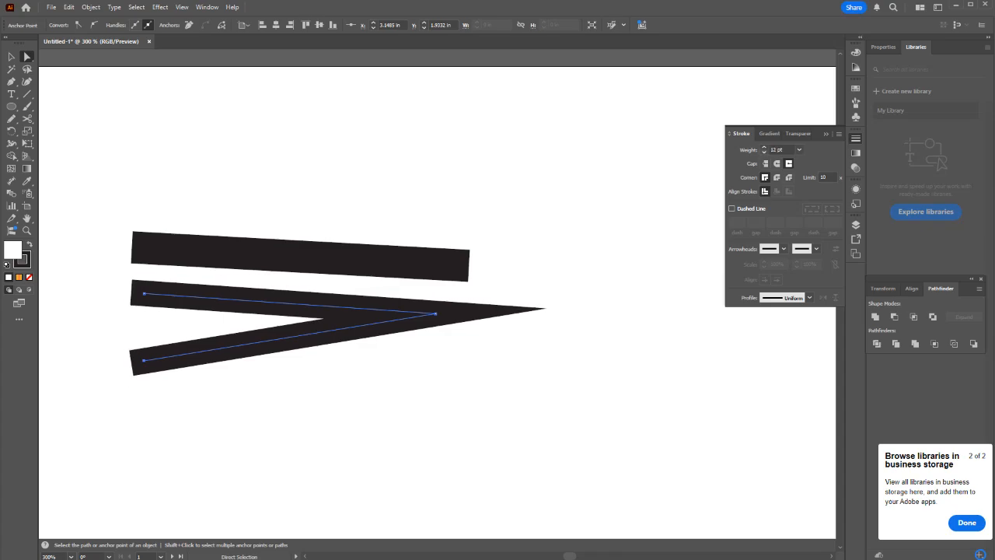
{"action": "left_click", "coordinate": [764, 152]}
{"action": "left_click", "coordinate": [764, 153]}
{"action": "left_click", "coordinate": [765, 152]}
{"action": "left_click", "coordinate": [764, 153]}
{"action": "left_click", "coordinate": [764, 153]}
{"action": "left_click", "coordinate": [764, 152]}
{"action": "left_click", "coordinate": [765, 152]}
{"action": "left_click", "coordinate": [764, 152]}
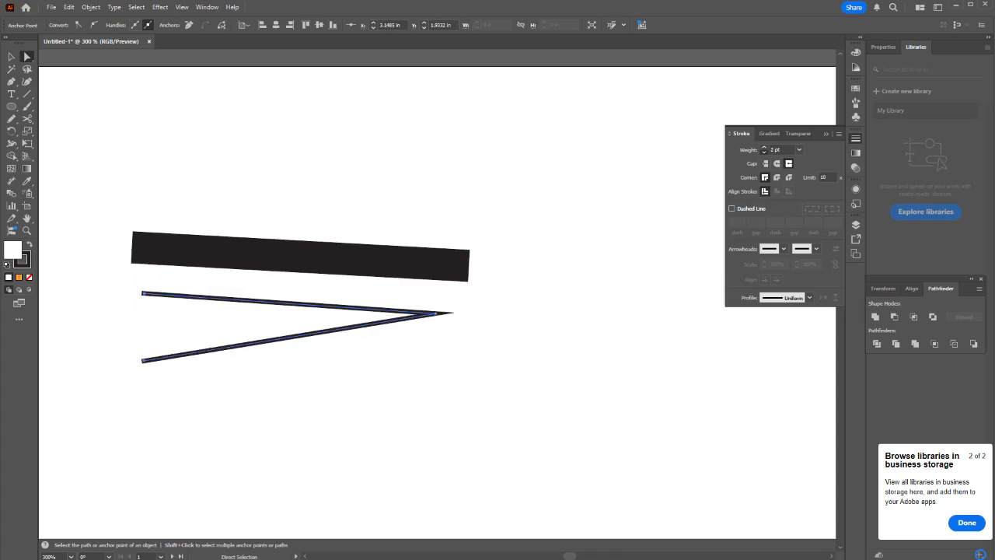
{"action": "left_click", "coordinate": [765, 152]}
{"action": "scroll", "coordinate": [463, 326], "scroll_direction": "up", "scroll_amount": 4}
{"action": "scroll", "coordinate": [381, 282], "scroll_direction": "down", "scroll_amount": 5}
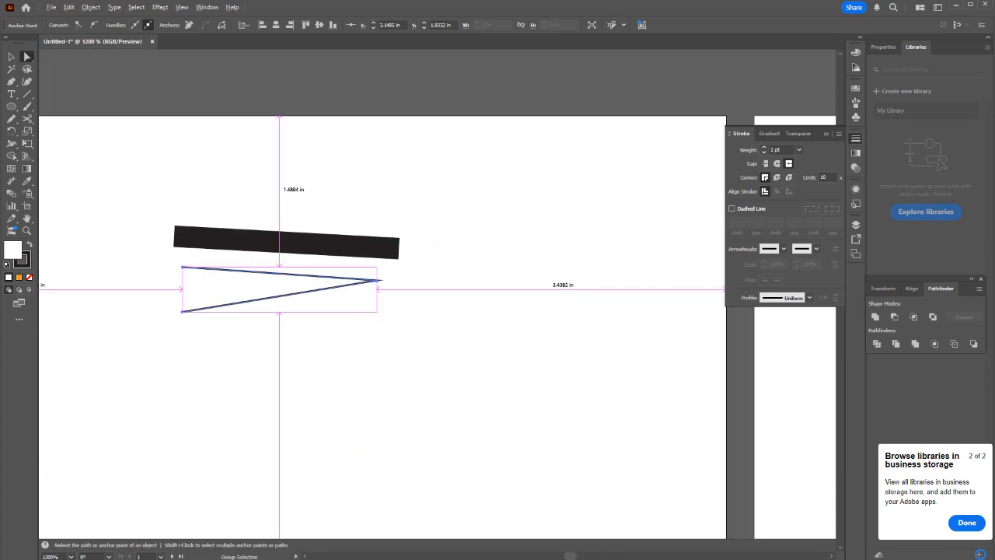
Step: Undo the stroke weight reductions and the endpoint moves on the angular path, and deselect it
{"action": "key", "text": "ctrl+z"}
{"action": "key", "text": "ctrl+z"}
{"action": "key", "text": "ctrl+z"}
{"action": "key", "text": "ctrl+z"}
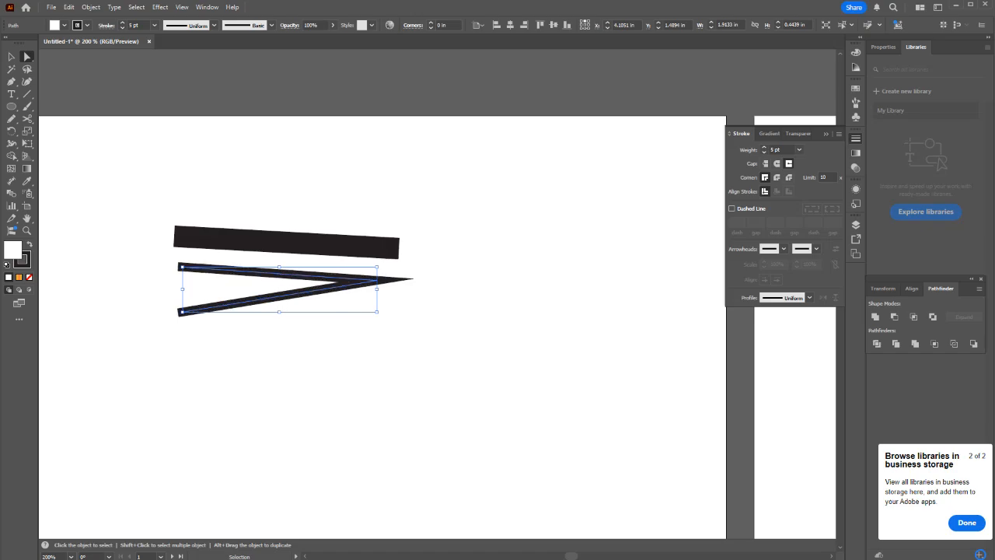
{"action": "key", "text": "ctrl+z"}
{"action": "key", "text": "ctrl+z"}
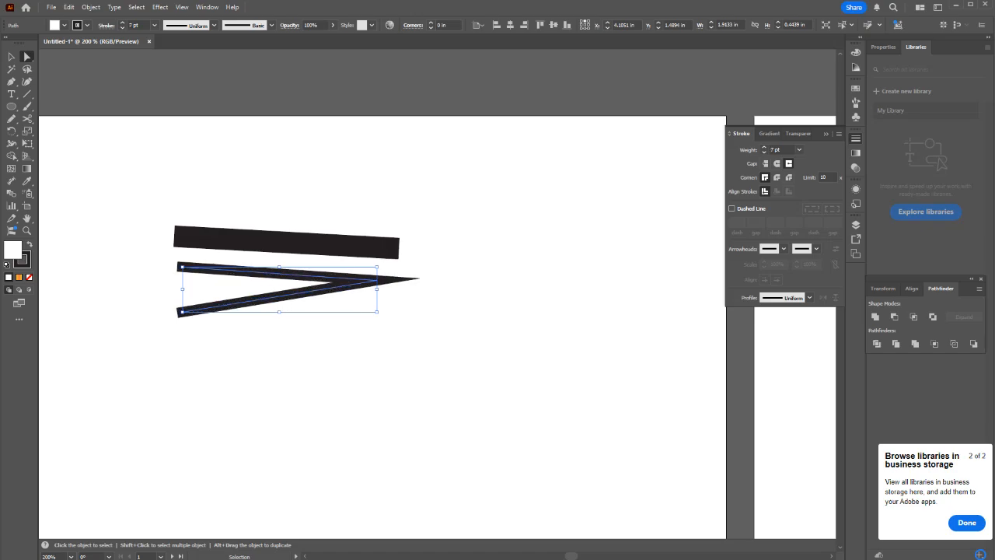
{"action": "key", "text": "ctrl+z"}
{"action": "key", "text": "ctrl+z"}
{"action": "key", "text": "ctrl+z"}
{"action": "key", "text": "ctrl+z"}
{"action": "key", "text": "ctrl+z"}
{"action": "key", "text": "ctrl+z"}
{"action": "key", "text": "ctrl+z"}
{"action": "key", "text": "ctrl+z"}
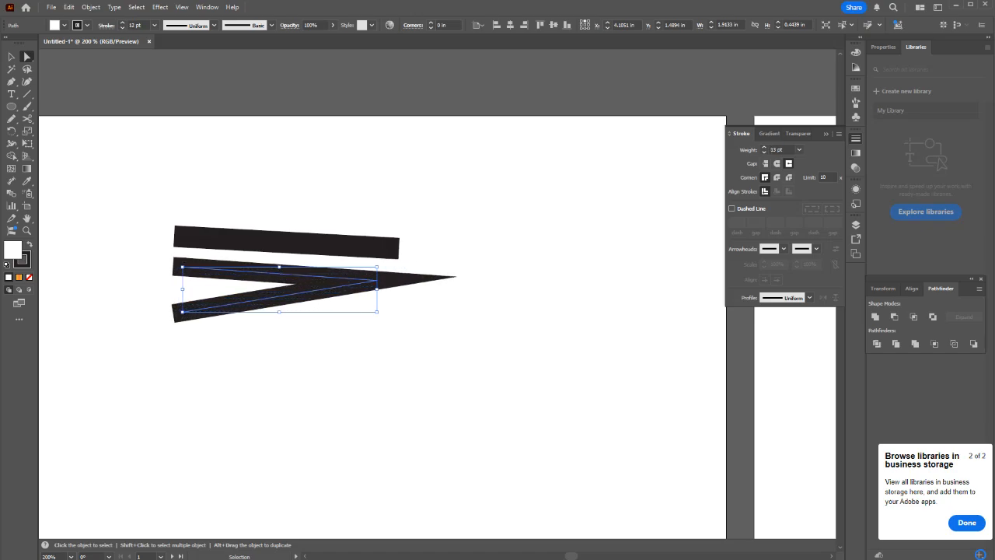
{"action": "key", "text": "ctrl+z"}
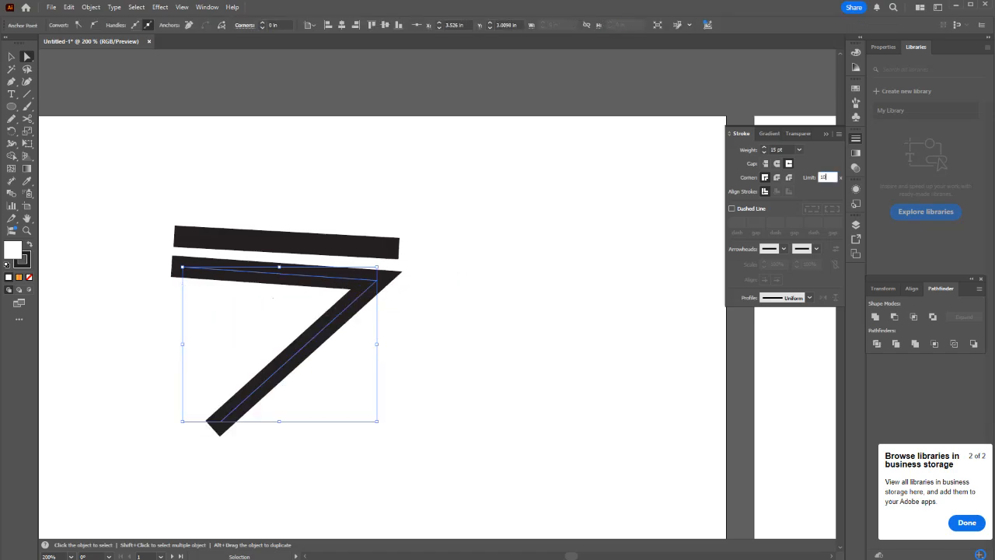
{"action": "key", "text": "a"}
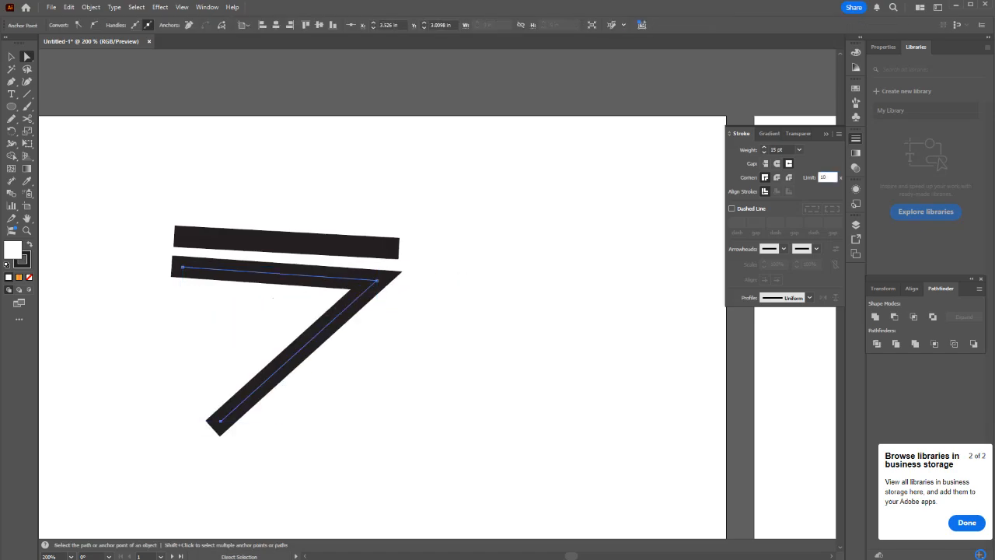
{"action": "left_click", "coordinate": [459, 334]}
Step: Apply a round join and round caps to the angular path, and deselect it
{"action": "key", "text": "v"}
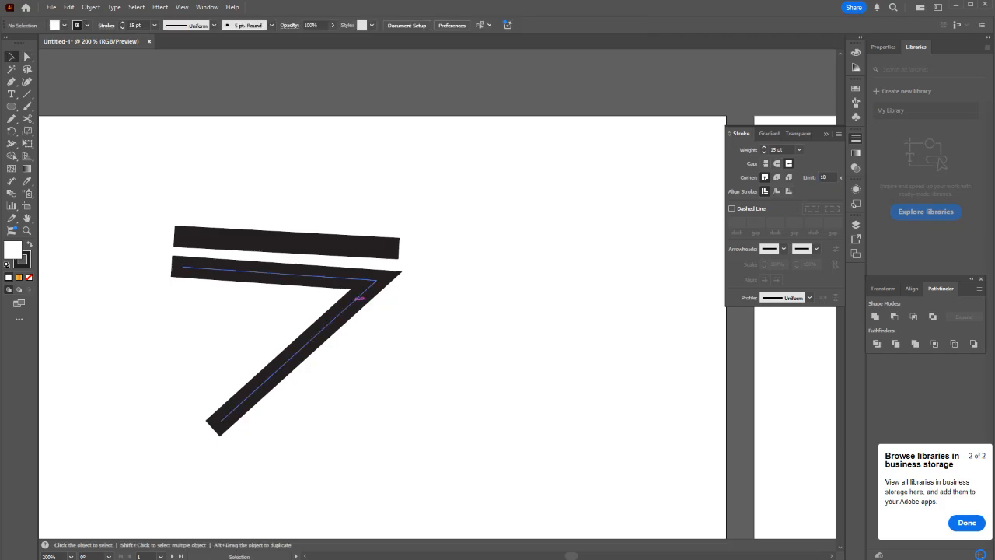
{"action": "left_click", "coordinate": [358, 298]}
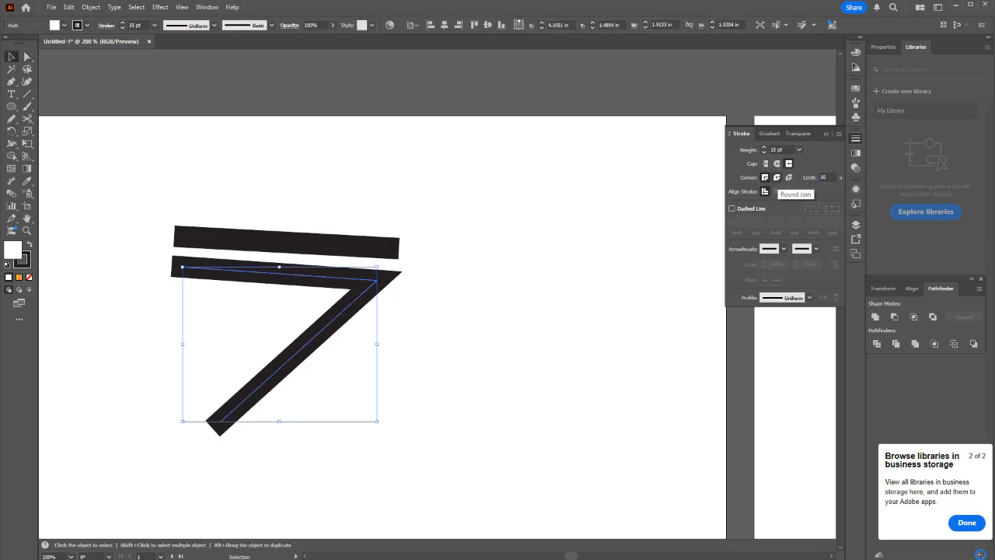
{"action": "left_click", "coordinate": [776, 178]}
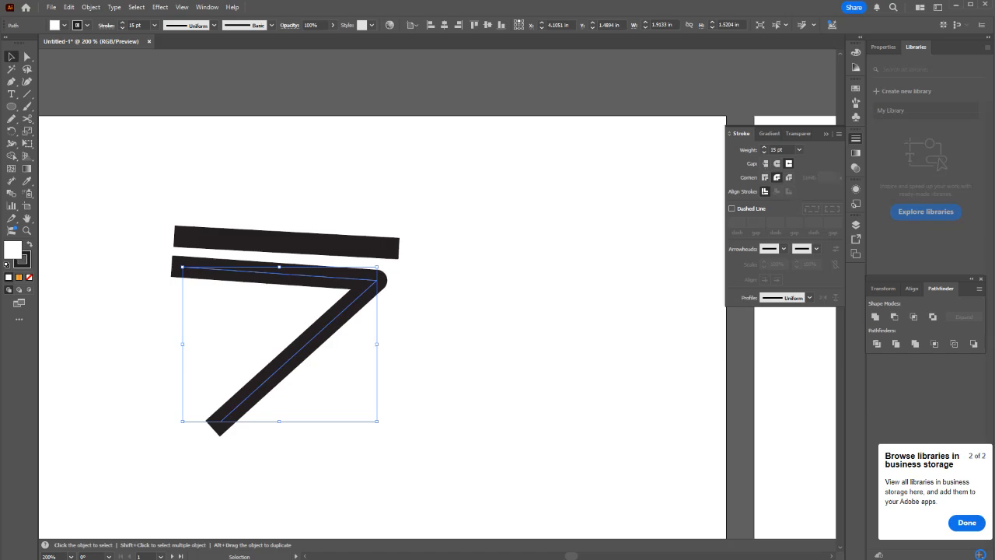
{"action": "left_click", "coordinate": [777, 163]}
{"action": "left_click", "coordinate": [435, 346]}
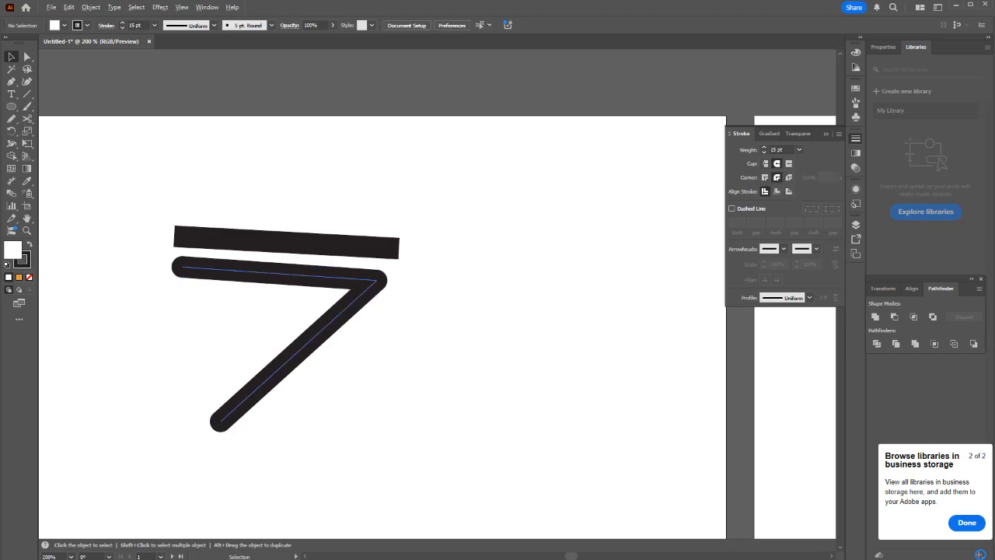
Step: Apply round caps to the straight line above the angular path and deselect it
{"action": "left_click", "coordinate": [319, 334]}
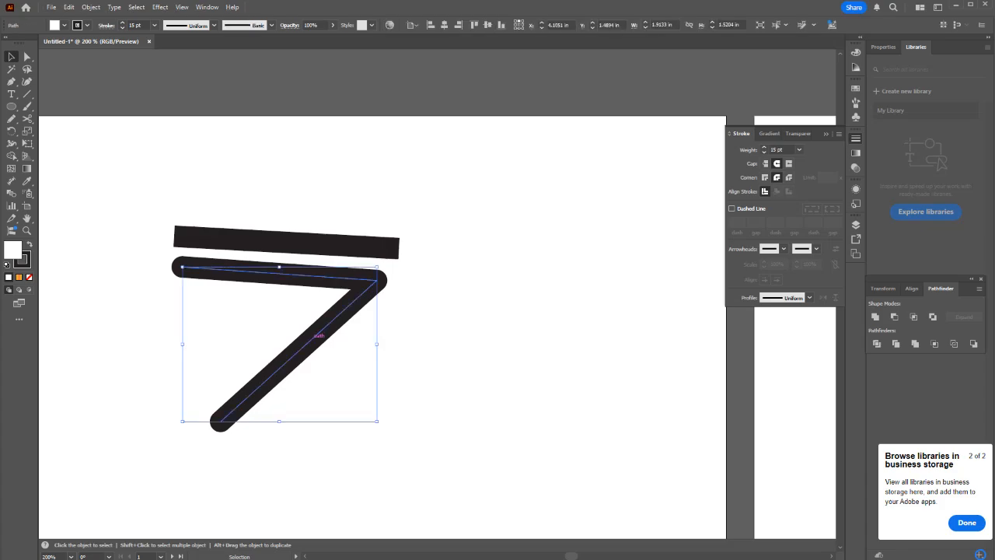
{"action": "left_click", "coordinate": [286, 242]}
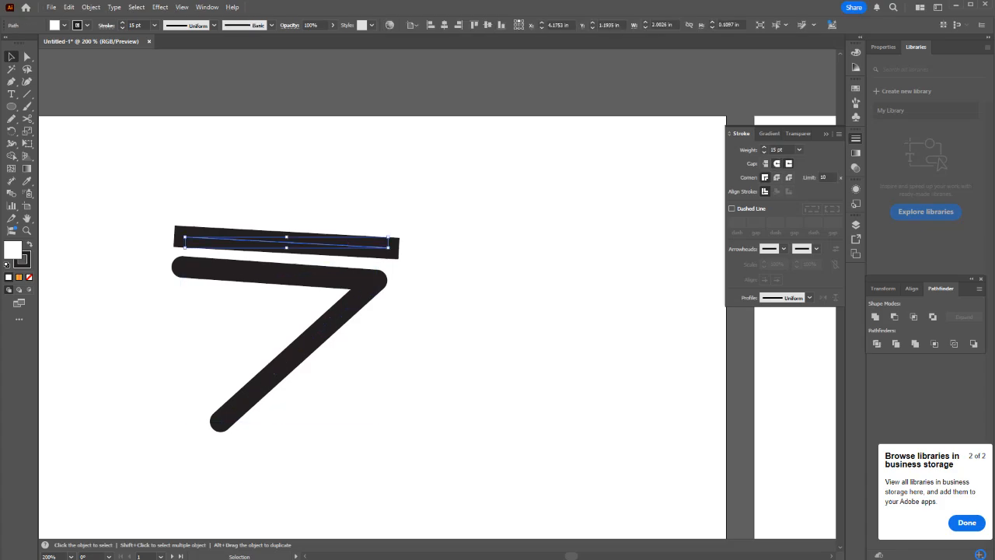
{"action": "left_click", "coordinate": [776, 163]}
{"action": "left_click", "coordinate": [459, 311]}
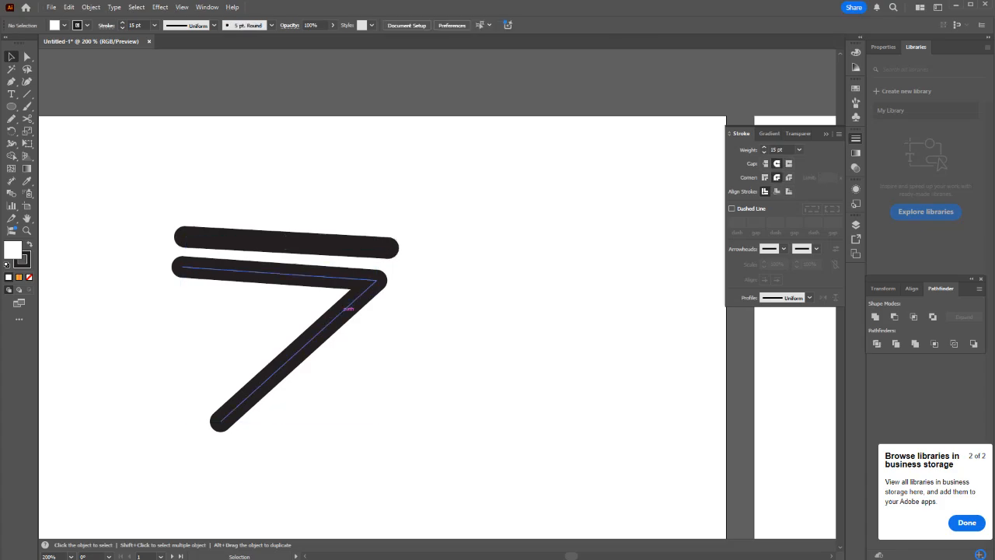
Step: Change the angular path's corner to a bevel join and inspect it up close
{"action": "left_click", "coordinate": [348, 305]}
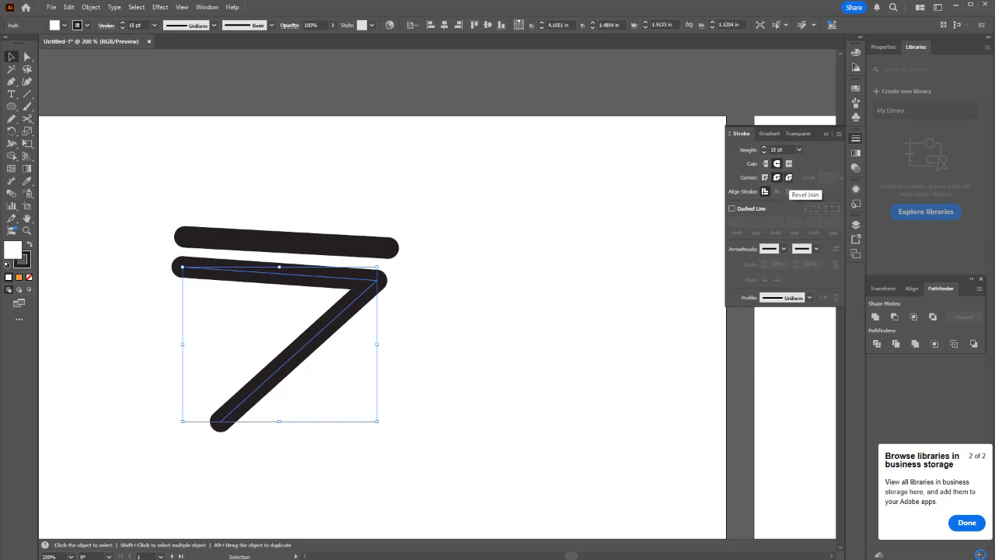
{"action": "left_click", "coordinate": [789, 178]}
{"action": "scroll", "coordinate": [381, 326], "scroll_direction": "up", "scroll_amount": 2}
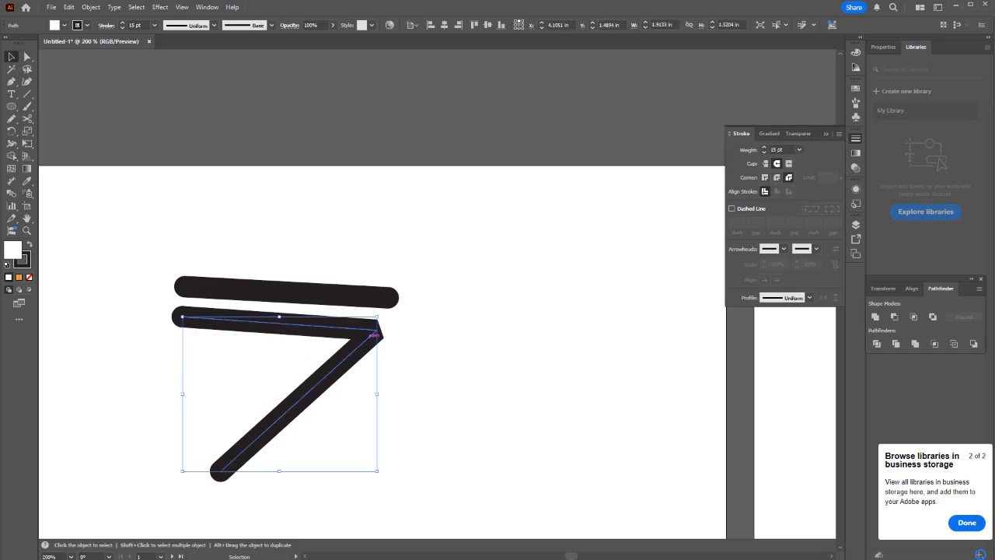
{"action": "scroll", "coordinate": [373, 336], "scroll_direction": "up", "scroll_amount": 1}
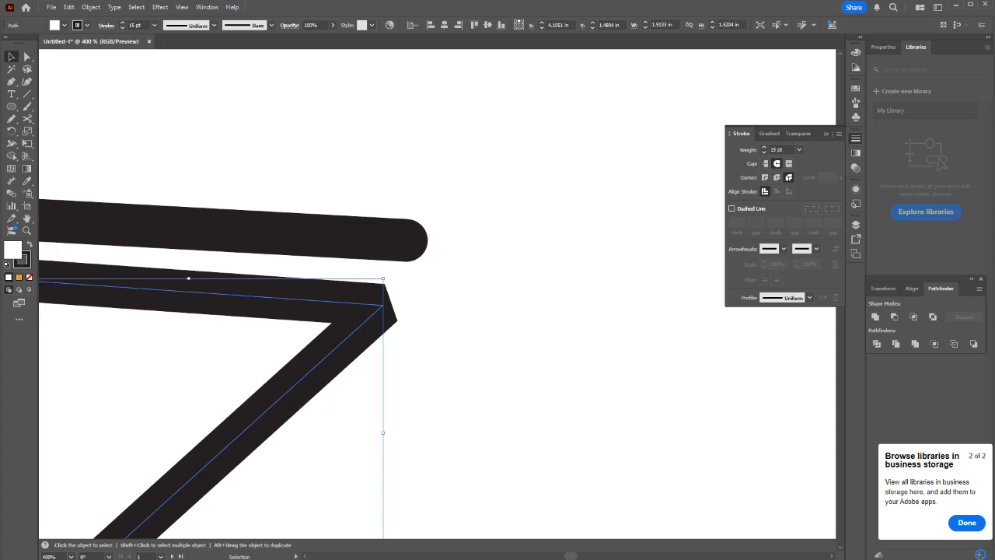
Step: Draw a rectangle about 5.14 by 3.73 in below the two paths and give it a dashed stroke
{"action": "scroll", "coordinate": [469, 313], "scroll_direction": "down", "scroll_amount": 5}
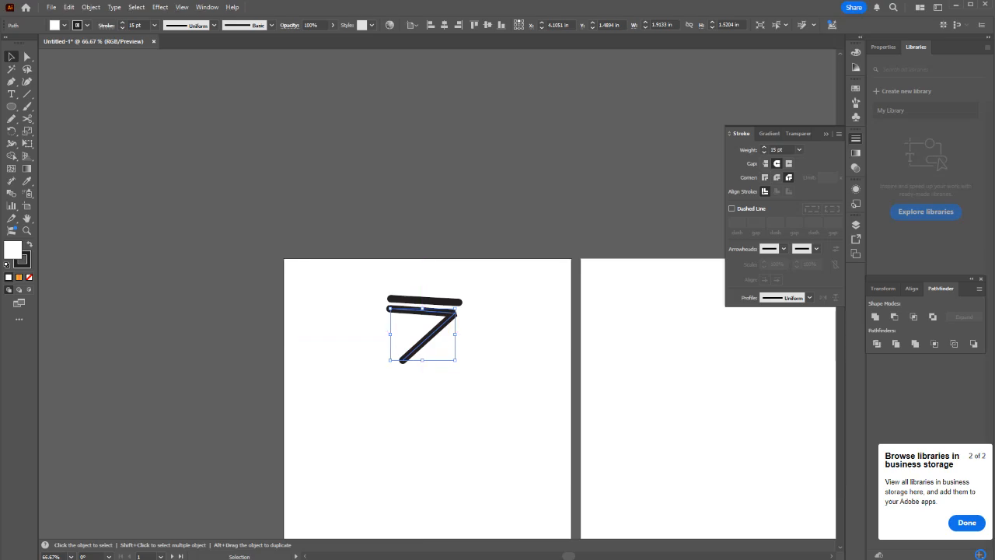
{"action": "left_click_drag", "start_coordinate": [469, 313], "coordinate": [485, 197]}
{"action": "key", "text": "m"}
{"action": "left_click_drag", "start_coordinate": [360, 315], "coordinate": [540, 446]}
{"action": "left_click", "coordinate": [732, 208]}
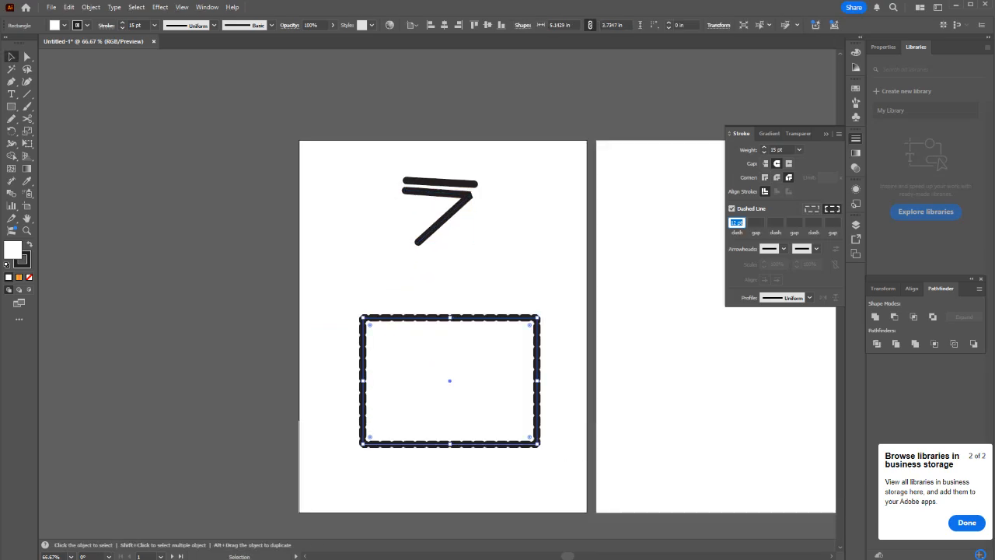
Step: Compare exact dash lengths with dashes aligned to the rectangle's corners, keep the corner-aligned option and use a round join
{"action": "scroll", "coordinate": [436, 342], "scroll_direction": "up", "scroll_amount": 2}
{"action": "left_click", "coordinate": [813, 209]}
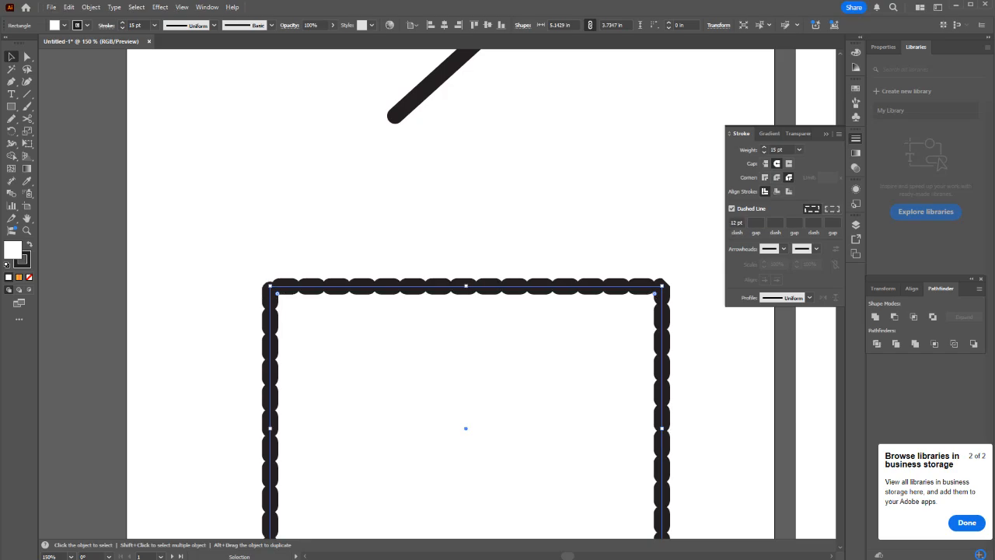
{"action": "left_click", "coordinate": [832, 209]}
{"action": "left_click", "coordinate": [813, 209]}
{"action": "left_click", "coordinate": [832, 210]}
{"action": "left_click", "coordinate": [812, 209]}
{"action": "left_click", "coordinate": [832, 209]}
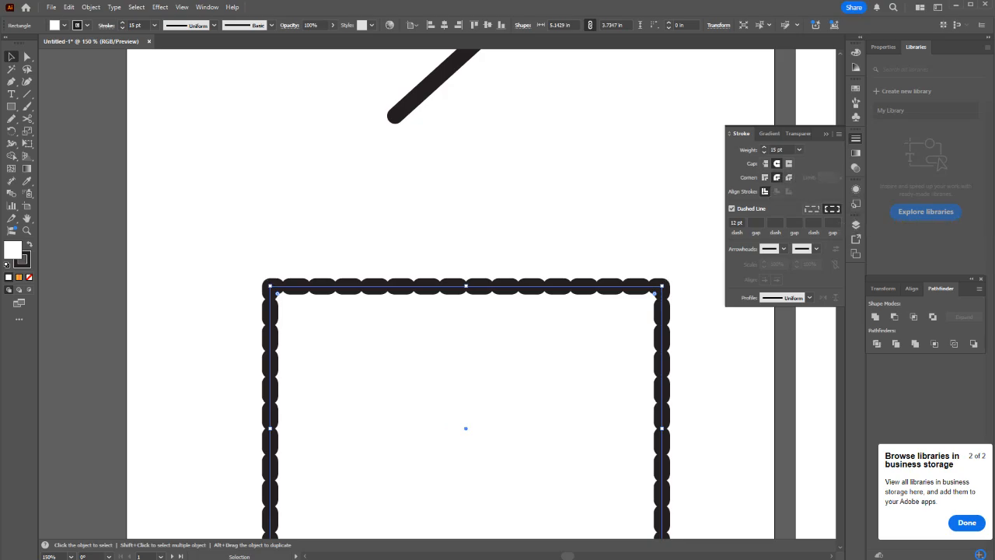
Step: Compare butt and round caps on the rectangle's dashes, keep the round caps and reduce the stroke weight to 10 pt
{"action": "left_click", "coordinate": [765, 163]}
{"action": "left_click", "coordinate": [776, 163]}
{"action": "scroll", "coordinate": [466, 350], "scroll_direction": "down", "scroll_amount": 2}
{"action": "left_click", "coordinate": [764, 153]}
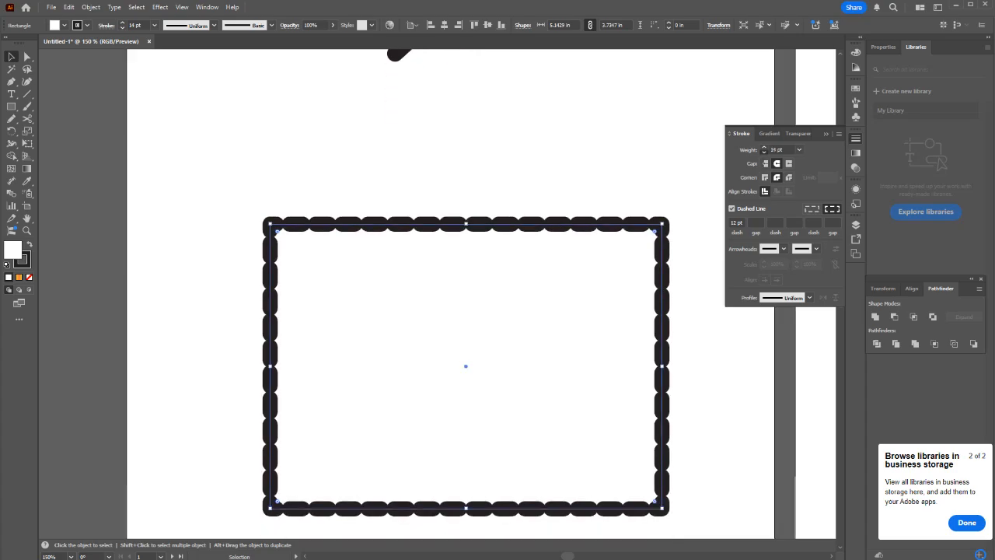
{"action": "left_click", "coordinate": [764, 152]}
{"action": "left_click", "coordinate": [764, 152]}
{"action": "left_click", "coordinate": [765, 152]}
{"action": "left_click", "coordinate": [764, 152]}
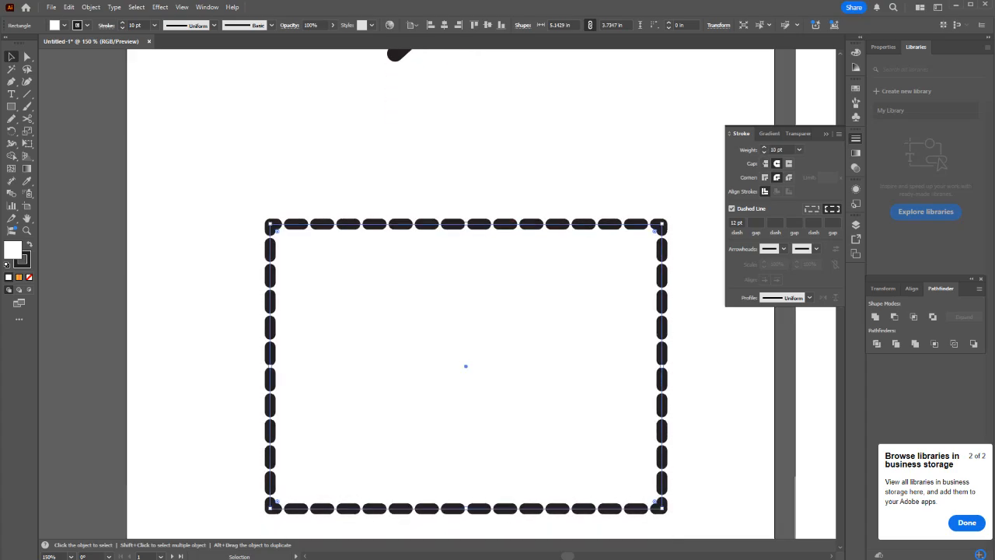
Step: Try a varied dash pattern on the rectangle with alternating dash and gap values of 1, 3, 5, 7, 9 and 11 pt
{"action": "left_click", "coordinate": [739, 223]}
{"action": "key", "text": "BackSpace"}
{"action": "type", "text": "1"}
{"action": "key", "text": "Tab"}
{"action": "type", "text": "3"}
{"action": "key", "text": "Tab"}
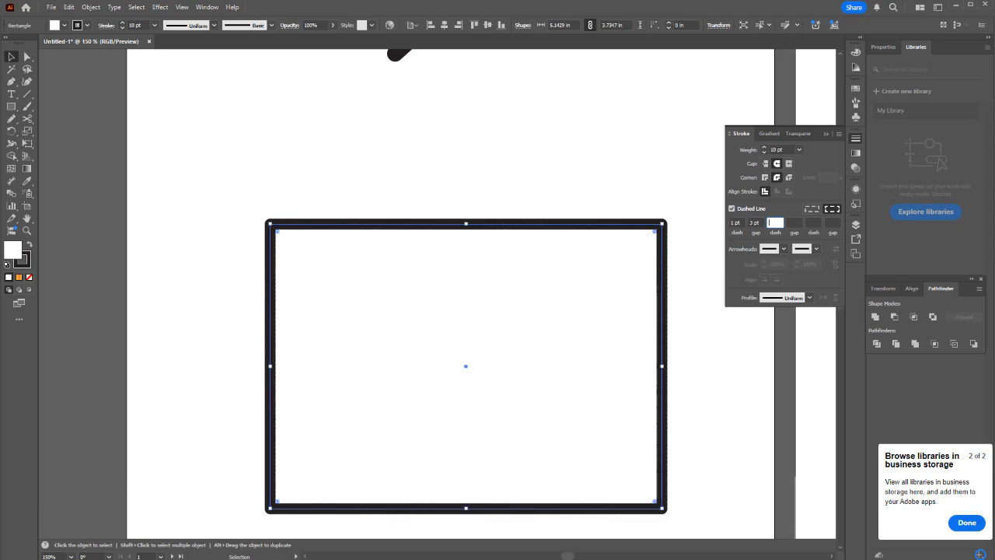
{"action": "type", "text": "5"}
{"action": "key", "text": "Tab"}
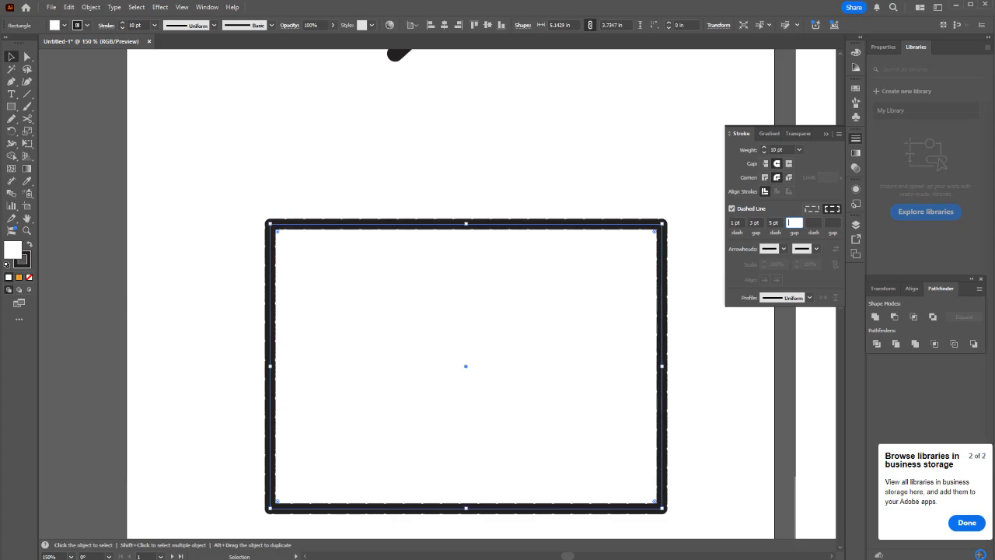
{"action": "type", "text": "7"}
{"action": "key", "text": "Tab"}
{"action": "type", "text": "9"}
{"action": "key", "text": "Tab"}
{"action": "type", "text": "1"}
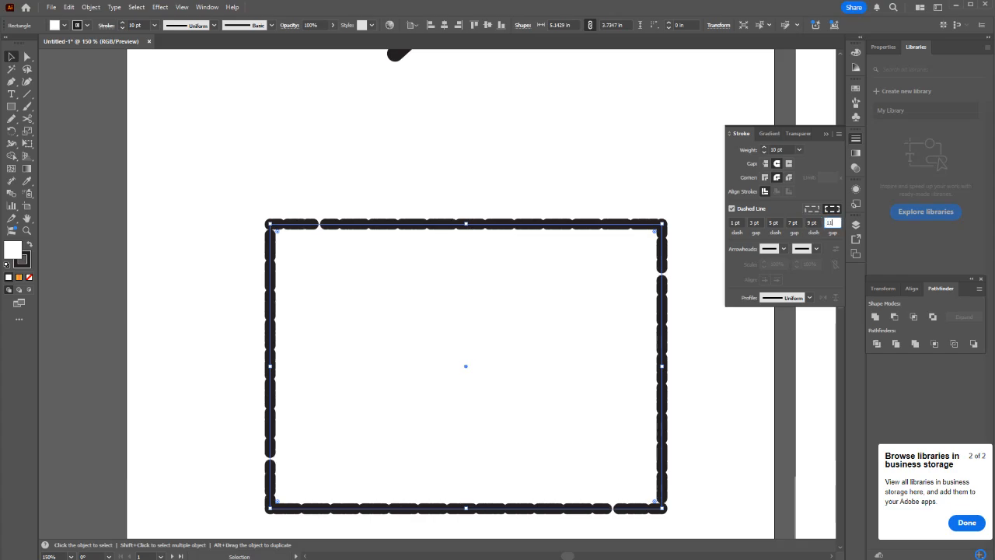
{"action": "type", "text": "1"}
{"action": "key", "text": "Tab"}
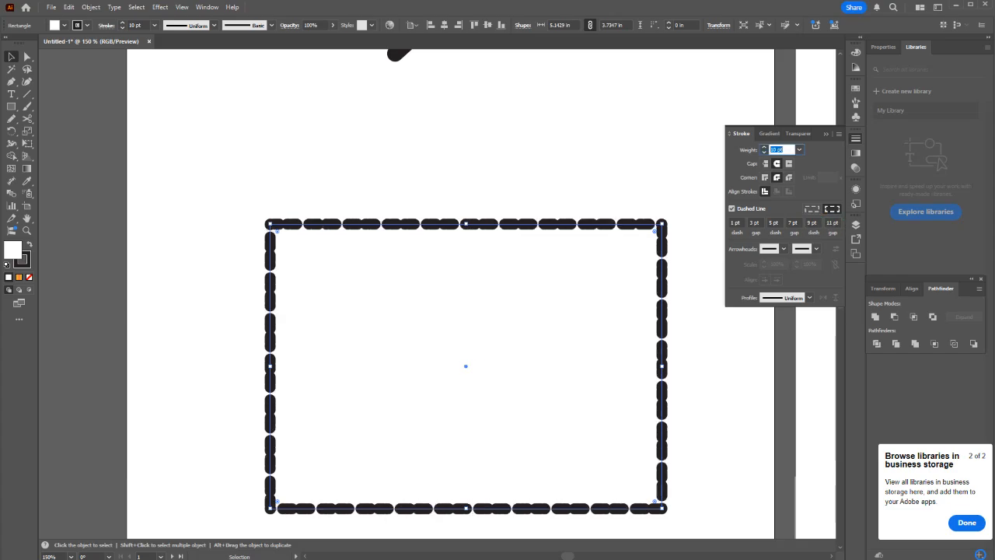
Step: Set the rectangle's dash pattern to a 5 pt dash and 5 pt gap, clearing the remaining dash and gap values
{"action": "key", "text": "Tab"}
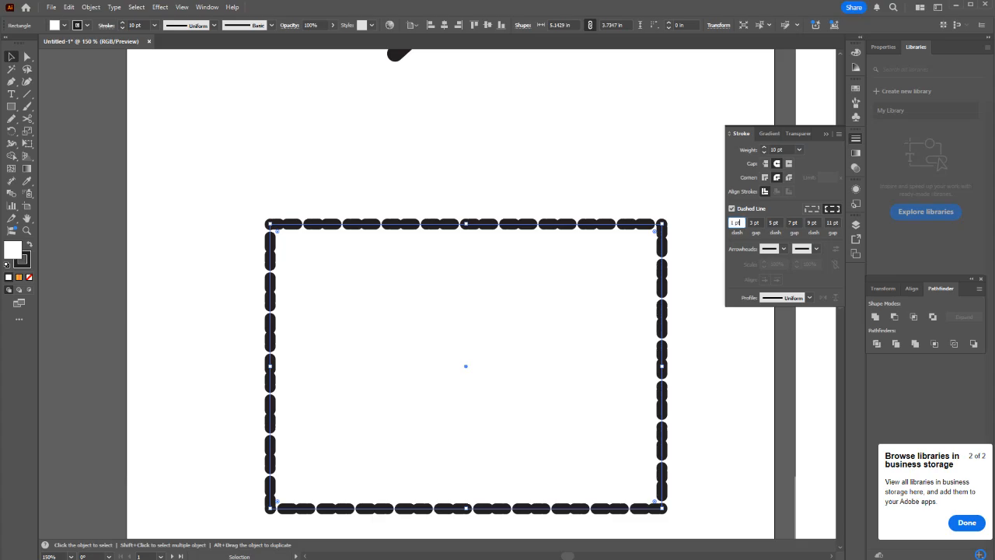
{"action": "type", "text": "5"}
{"action": "key", "text": "Tab"}
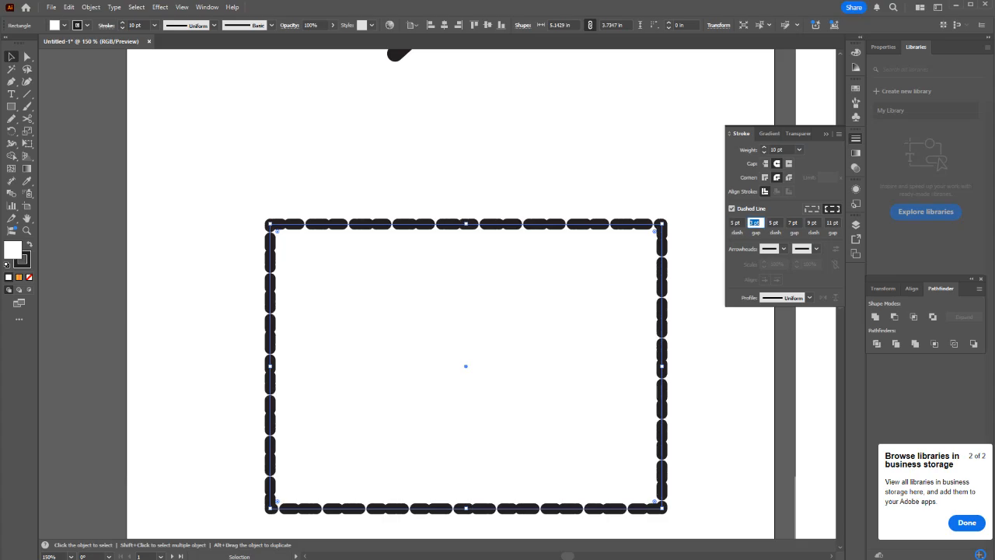
{"action": "key", "text": "Tab"}
{"action": "key", "text": "shift+Tab"}
{"action": "type", "text": "5"}
{"action": "key", "text": "Tab"}
{"action": "key", "text": "BackSpace"}
{"action": "key", "text": "Tab"}
{"action": "key", "text": "Tab"}
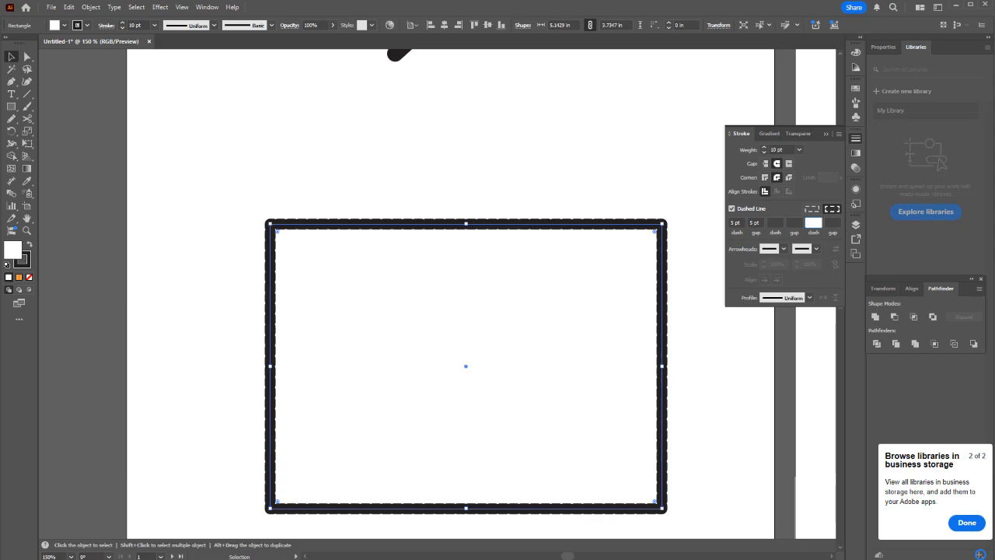
{"action": "key", "text": "shift+Tab"}
{"action": "key", "text": "shift+Tab"}
Step: Reduce the dashed rectangle's stroke weight to 2 pt and leave the rectangle deselected
{"action": "scroll", "coordinate": [437, 230], "scroll_direction": "up", "scroll_amount": 4}
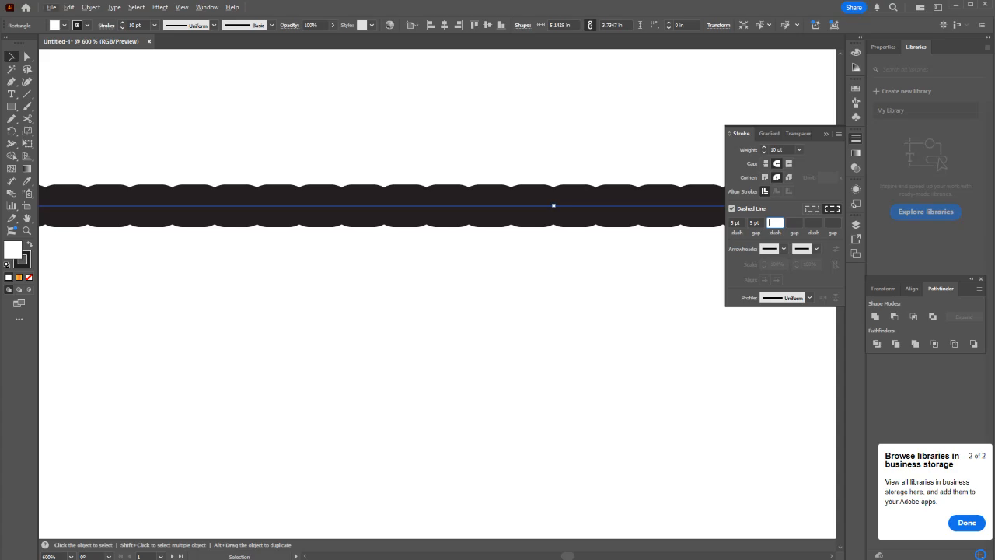
{"action": "left_click", "coordinate": [764, 153]}
{"action": "left_click", "coordinate": [764, 152]}
{"action": "left_click", "coordinate": [764, 152]}
{"action": "left_click", "coordinate": [765, 152]}
{"action": "left_click", "coordinate": [764, 152]}
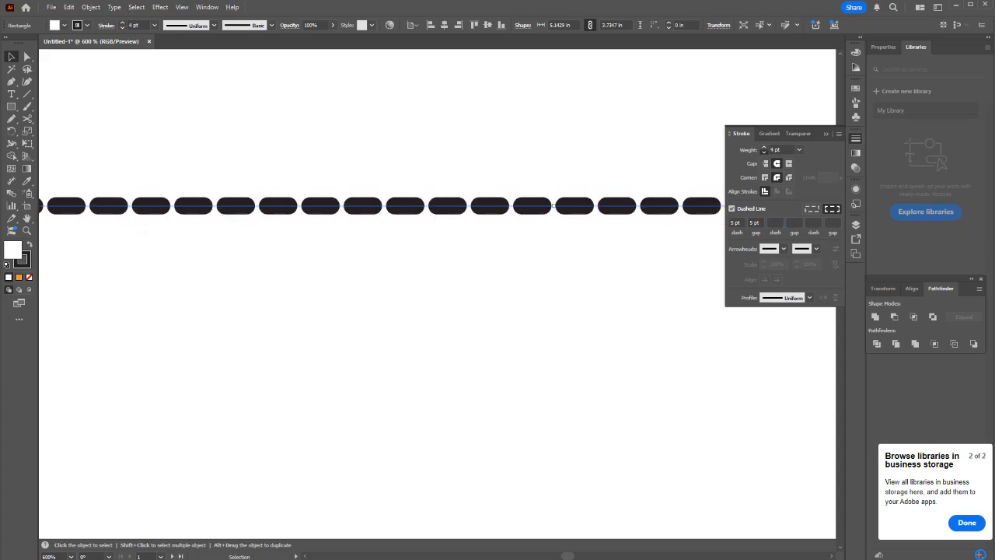
{"action": "left_click", "coordinate": [765, 153]}
{"action": "left_click", "coordinate": [764, 152]}
{"action": "left_click", "coordinate": [764, 152]}
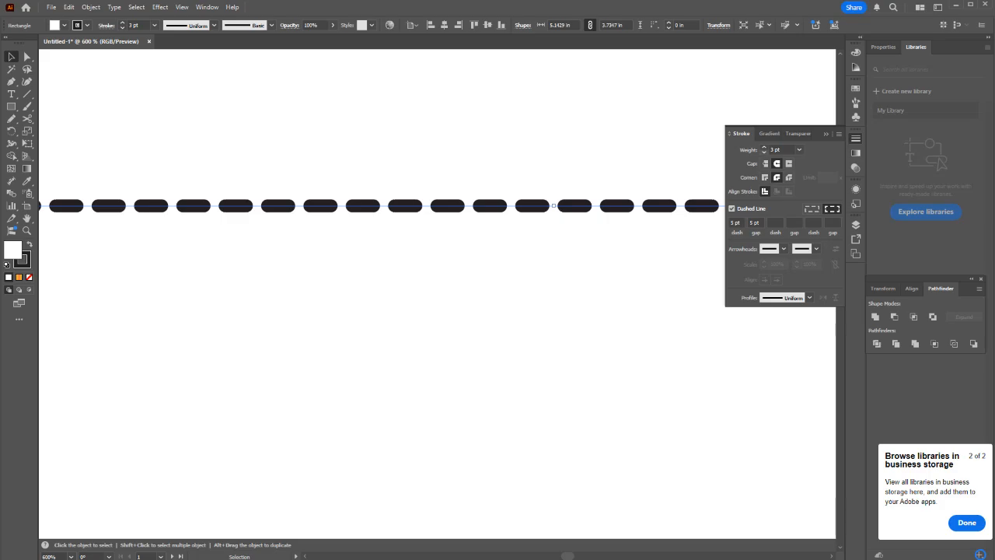
{"action": "left_click", "coordinate": [764, 152]}
{"action": "scroll", "coordinate": [442, 215], "scroll_direction": "down", "scroll_amount": 4}
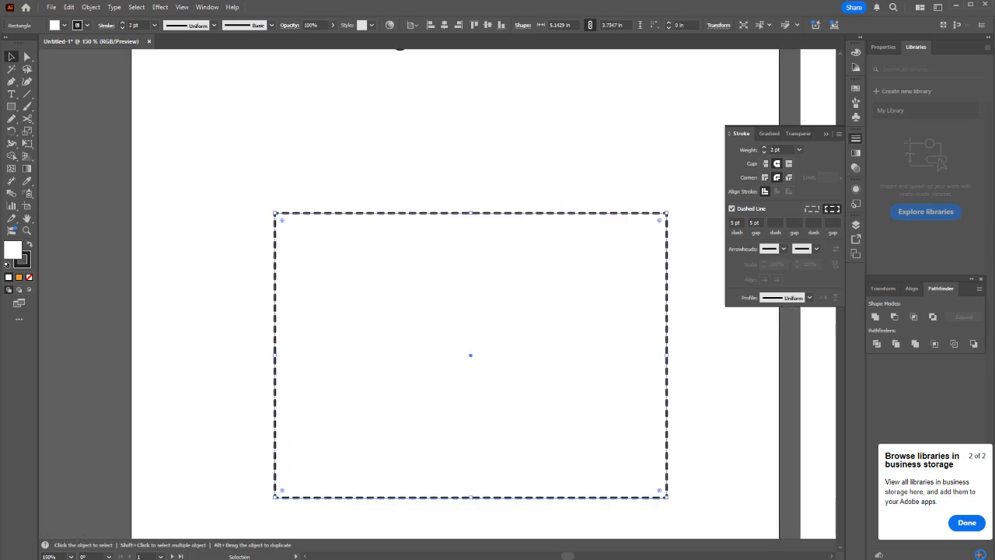
{"action": "left_click", "coordinate": [442, 172]}
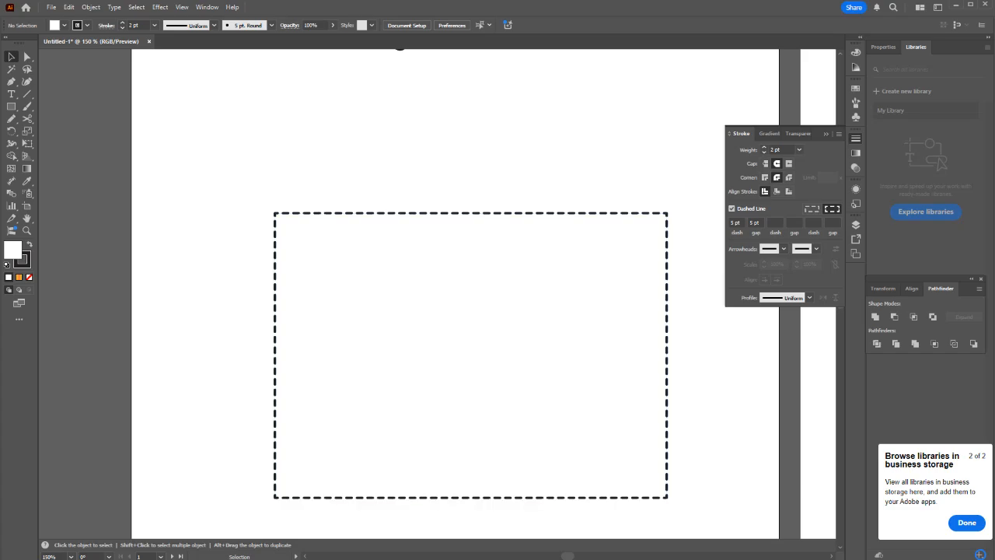
{"action": "scroll", "coordinate": [501, 317], "scroll_direction": "down", "scroll_amount": 2}
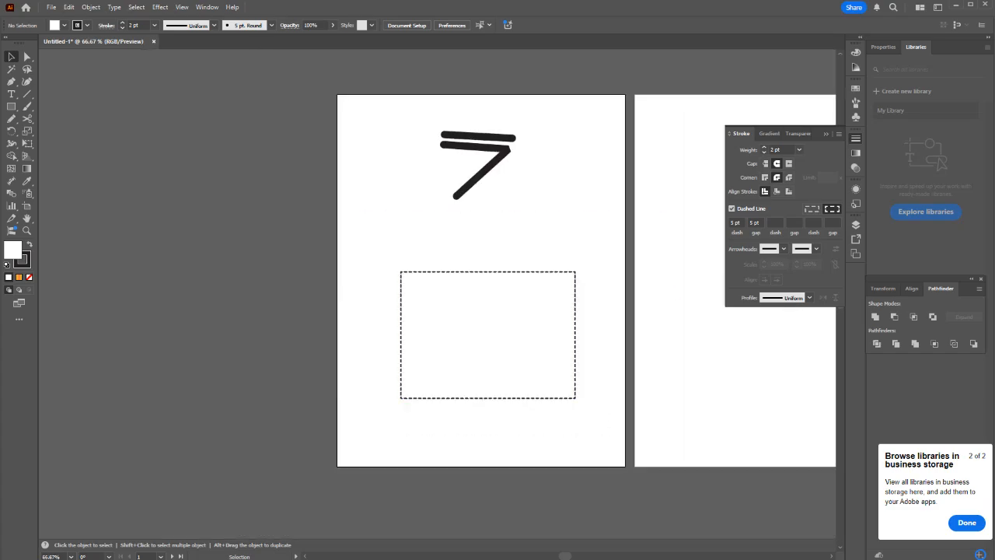
{"action": "left_click_drag", "start_coordinate": [616, 434], "coordinate": [398, 252]}
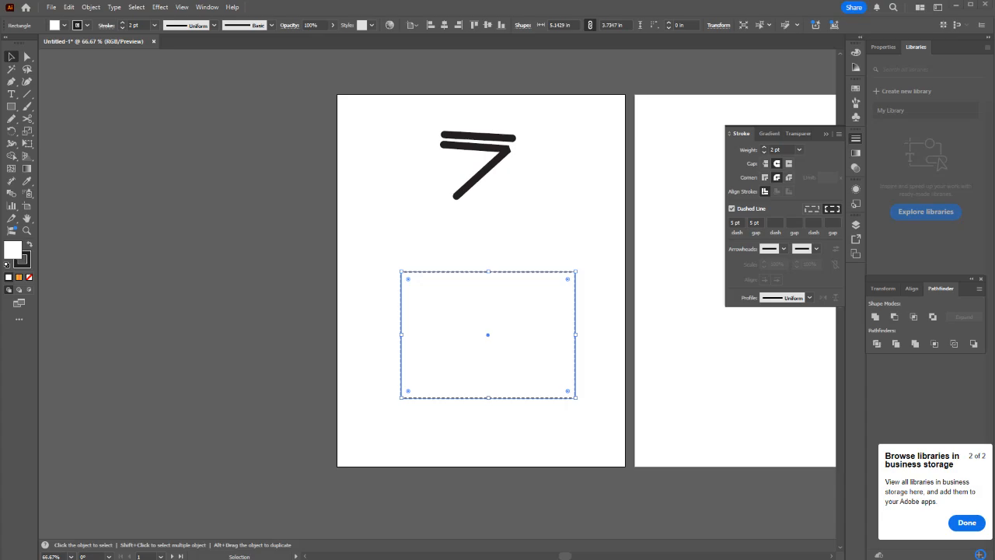
{"action": "left_click", "coordinate": [292, 210]}
Step: Show the glyph list and place it beside the first artboard
{"action": "left_click", "coordinate": [207, 7]}
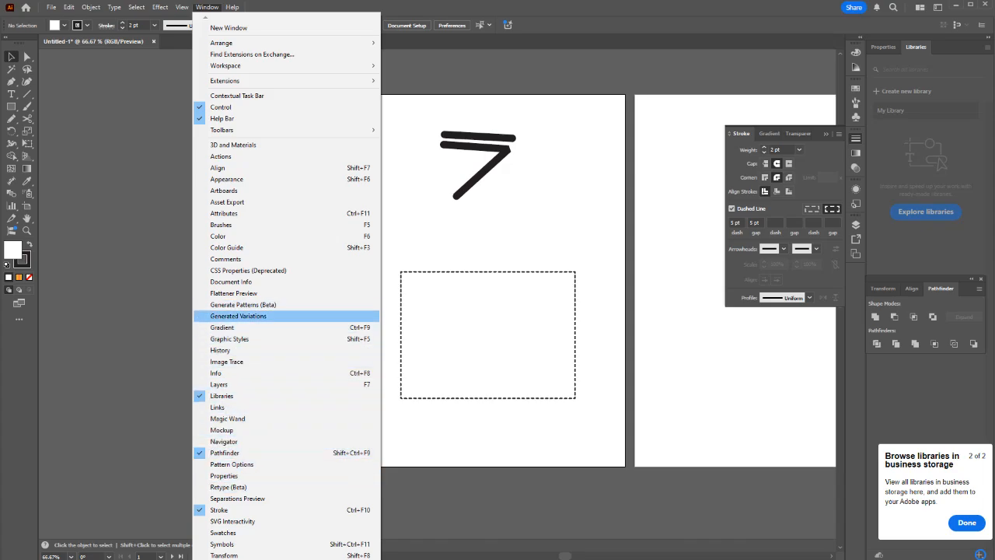
{"action": "mouse_move", "coordinate": [248, 559]}
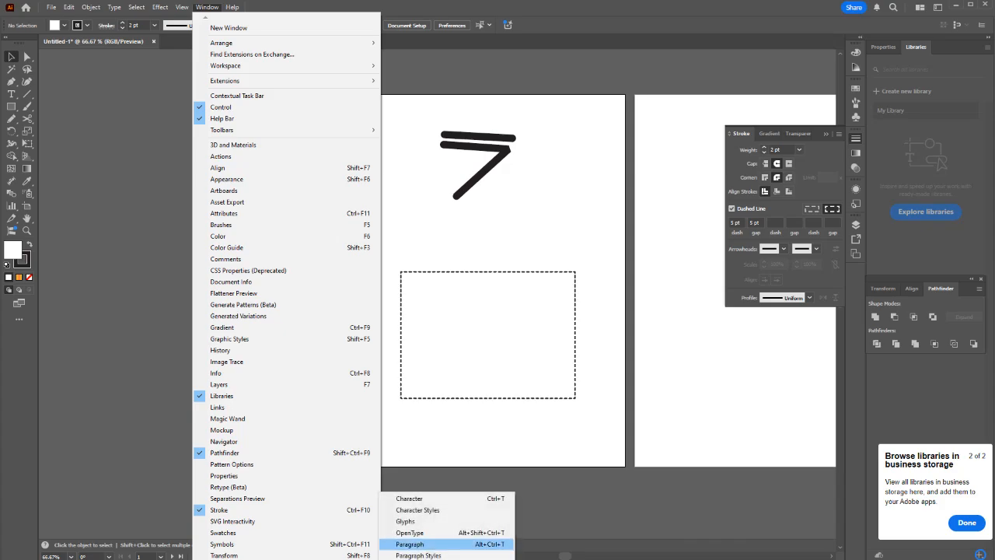
{"action": "left_click", "coordinate": [405, 521]}
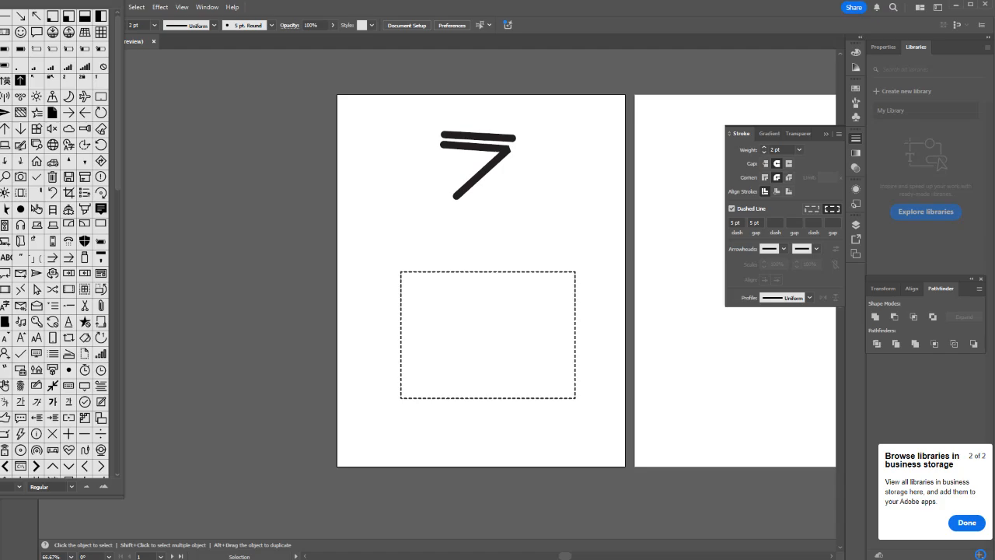
{"action": "mouse_move", "coordinate": [47, 0]}
{"action": "left_mouse_down"}
{"action": "mouse_move", "coordinate": [272, 49]}
{"action": "mouse_move", "coordinate": [799, 58]}
{"action": "mouse_move", "coordinate": [832, 36]}
{"action": "left_mouse_up"}
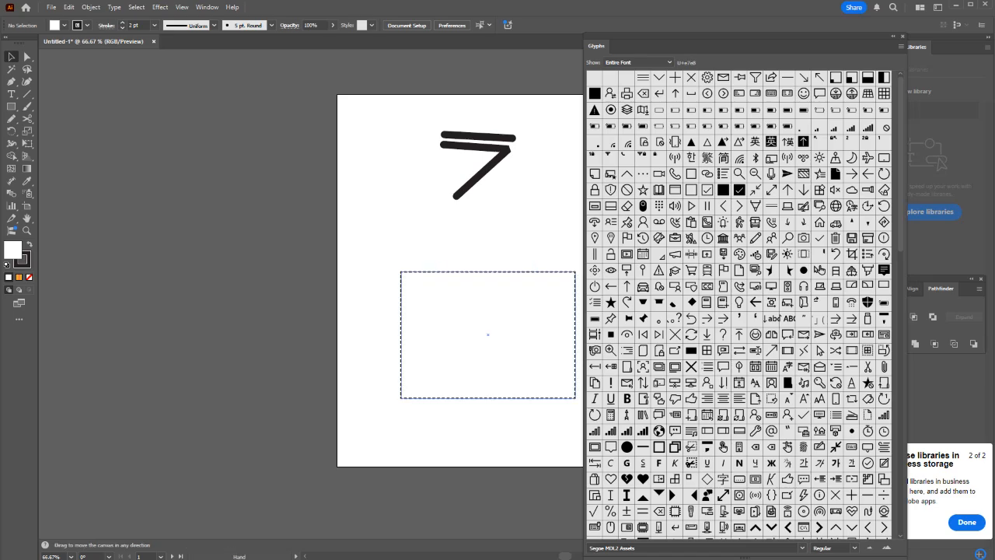
Step: Delete all artwork from the document, including the two paths and the dashed rectangle
{"action": "scroll", "coordinate": [420, 280], "scroll_direction": "right", "scroll_amount": 2}
{"action": "key", "text": "ctrl+a"}
{"action": "key", "text": "Delete"}
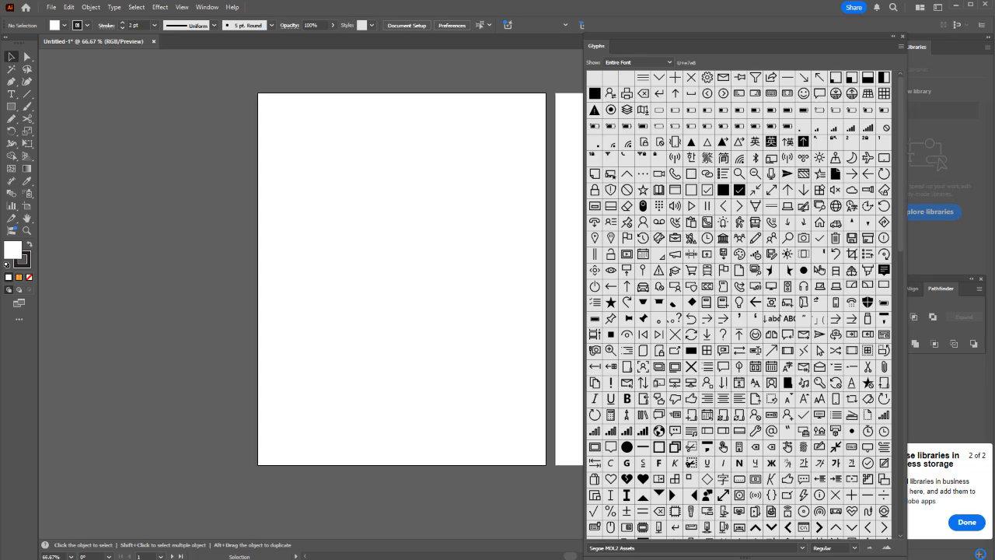
Step: Examine the glyphs available in the Acumin Pro and OpenSymbol fonts using the Type tool
{"action": "key", "text": "t"}
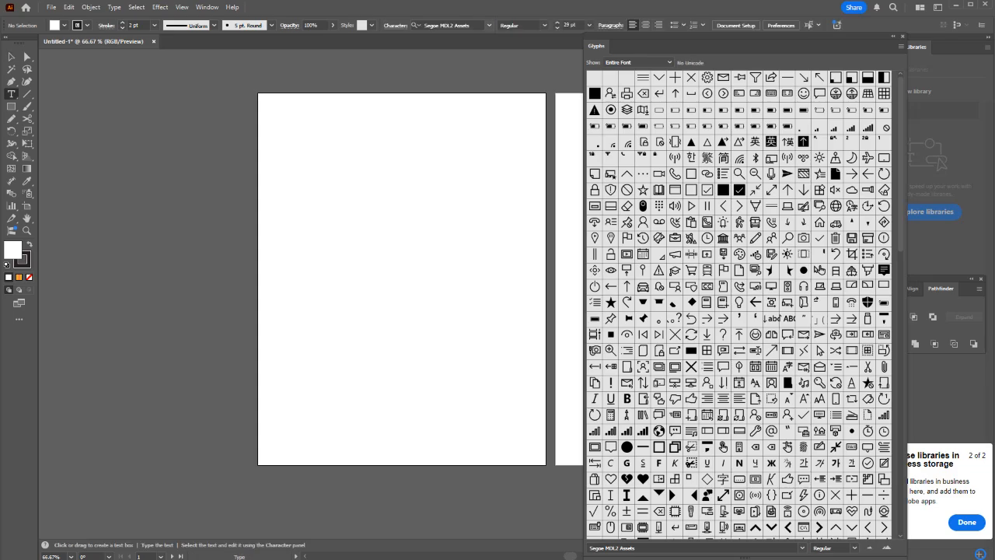
{"action": "left_click", "coordinate": [490, 25]}
{"action": "left_click", "coordinate": [475, 93]}
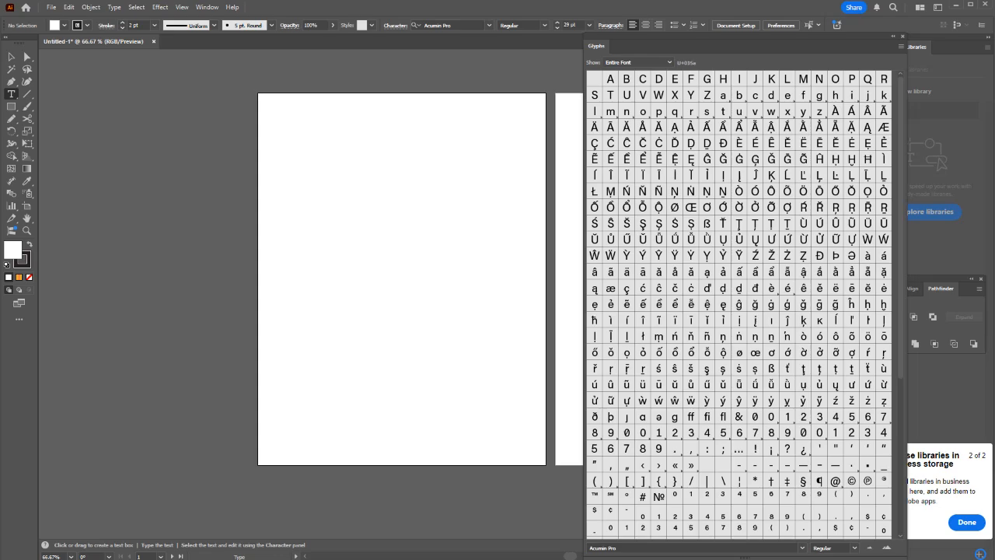
{"action": "left_click", "coordinate": [489, 26]}
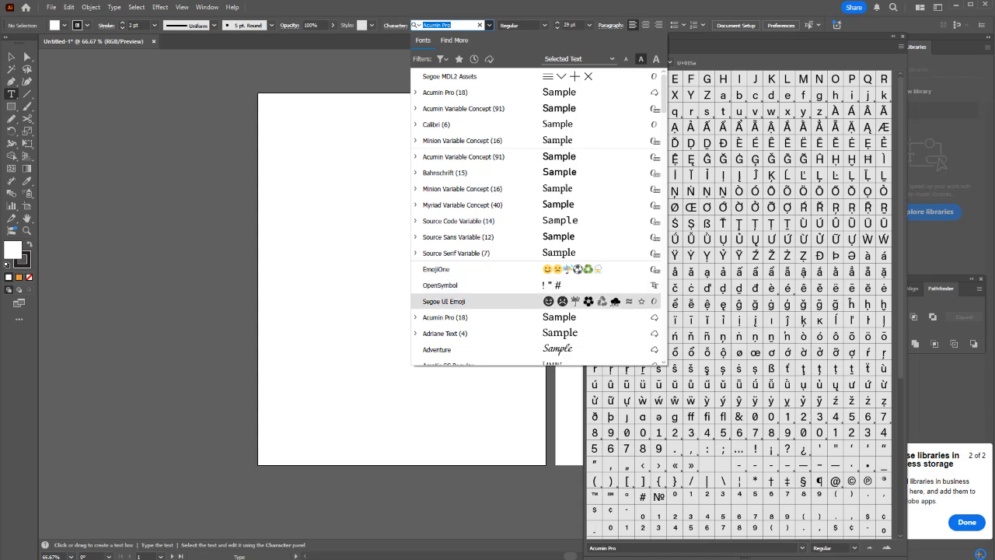
{"action": "left_click", "coordinate": [466, 286]}
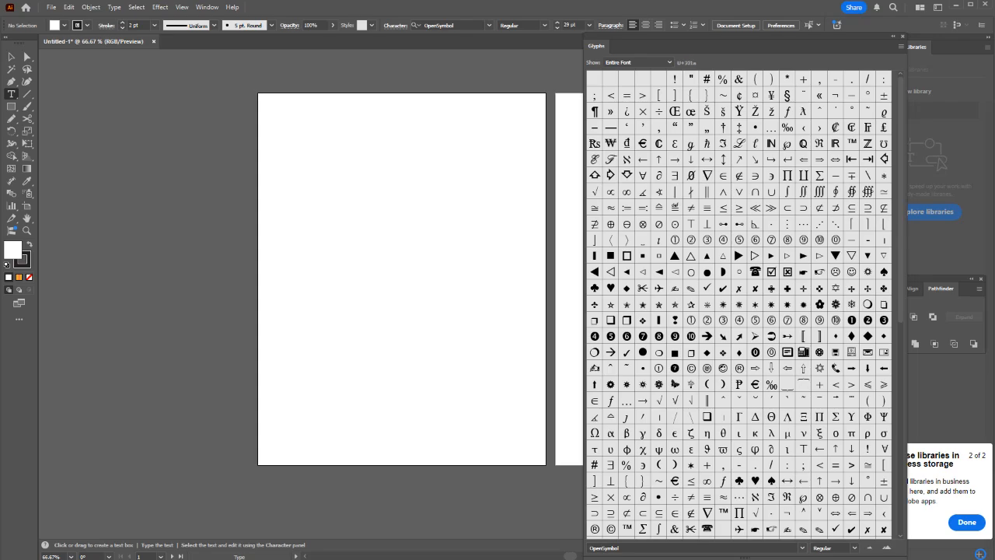
{"action": "scroll", "coordinate": [742, 303], "scroll_direction": "down", "scroll_amount": 5}
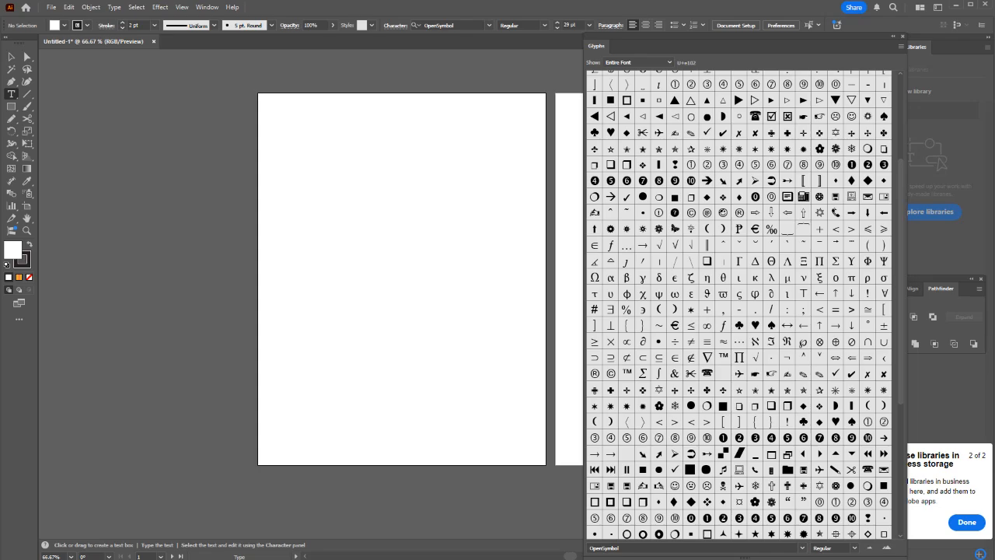
Step: Create a wide text frame on the first artboard and enter a placeholder phone number in it
{"action": "scroll", "coordinate": [359, 272], "scroll_direction": "up", "scroll_amount": 2}
{"action": "left_click_drag", "start_coordinate": [238, 194], "coordinate": [524, 299]}
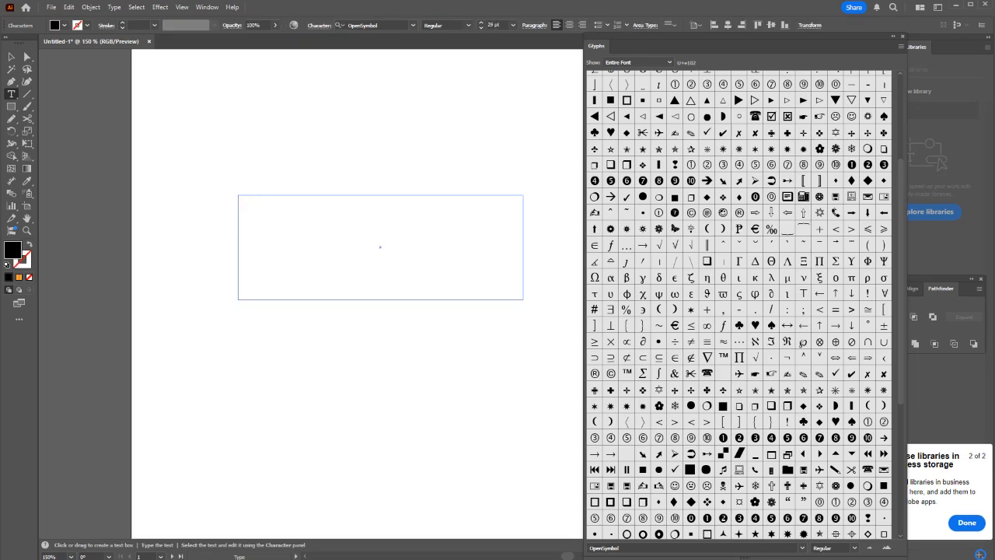
{"action": "type", "text": "123-456-7890"}
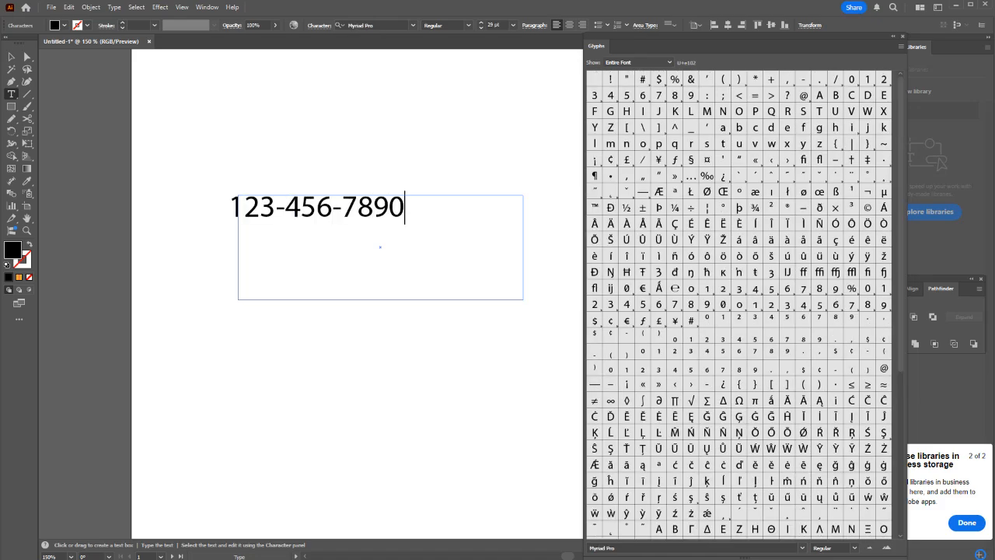
Step: Place the insertion point before the phone number and switch the font there to Segoe UI Emoji to list its glyphs
{"action": "key", "text": "Home"}
{"action": "scroll", "coordinate": [738, 303], "scroll_direction": "down", "scroll_amount": 8}
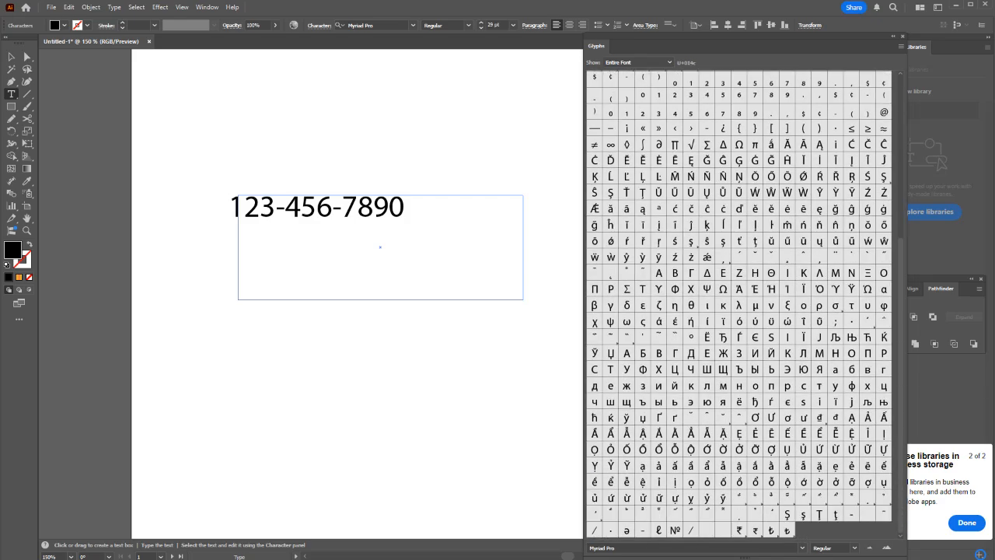
{"action": "scroll", "coordinate": [738, 303], "scroll_direction": "up", "scroll_amount": 8}
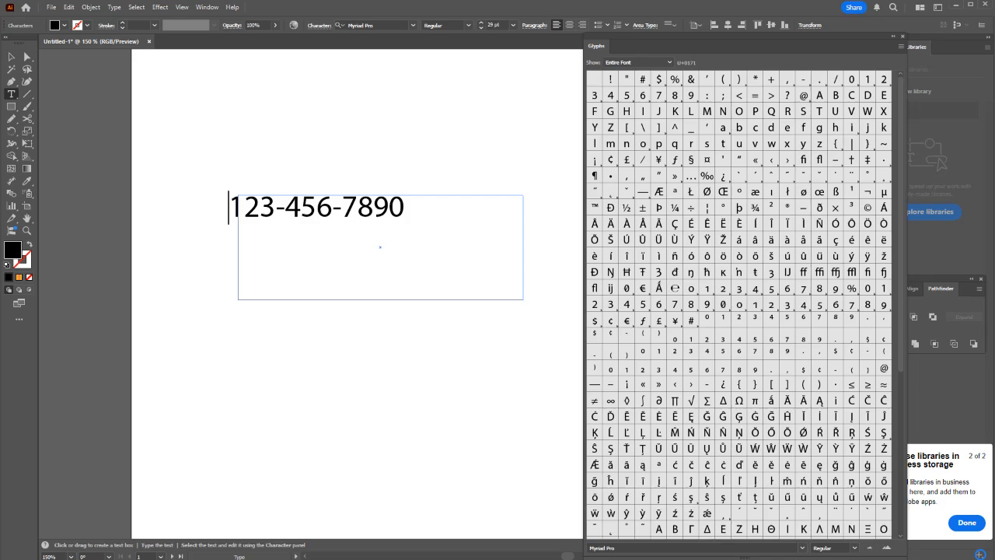
{"action": "left_click", "coordinate": [413, 26]}
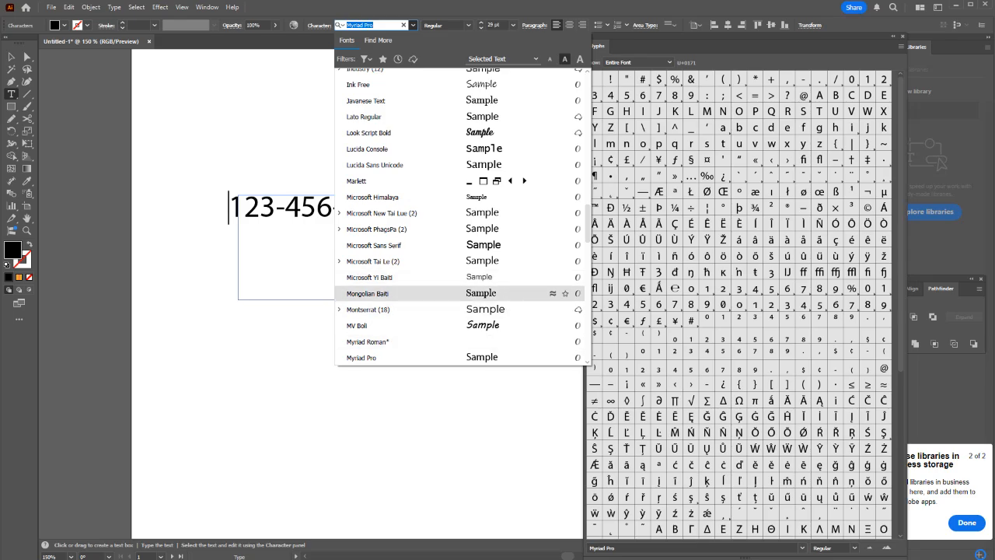
{"action": "scroll", "coordinate": [462, 218], "scroll_direction": "up", "scroll_amount": 15}
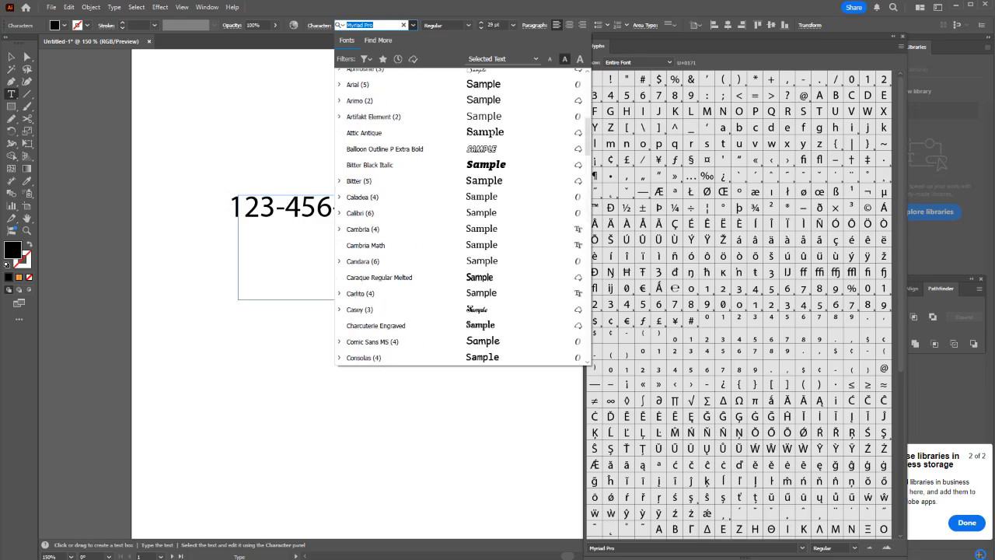
{"action": "key", "text": "Escape"}
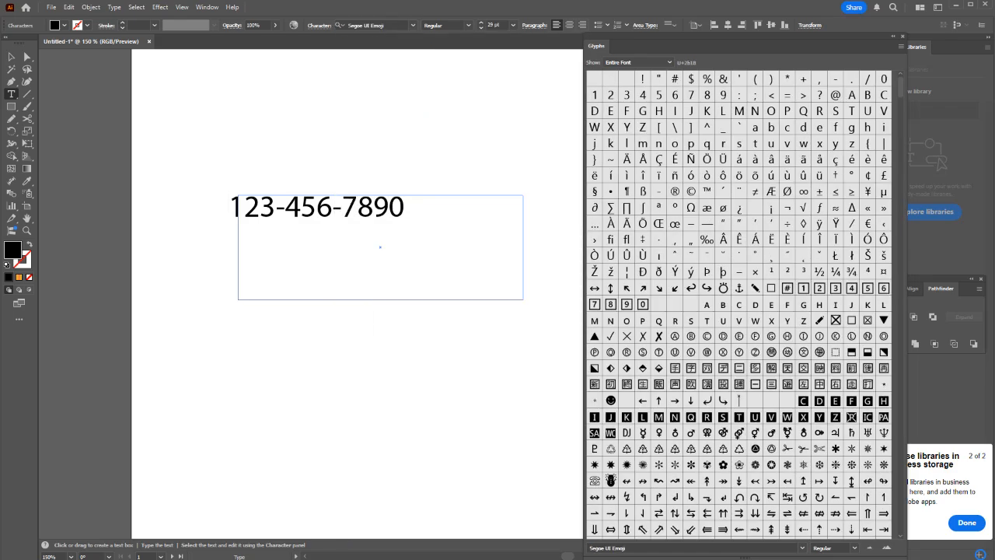
Step: Insert the solid black silhouette glyph from Segoe UI Emoji in front of the phone number
{"action": "scroll", "coordinate": [739, 304], "scroll_direction": "down", "scroll_amount": 4}
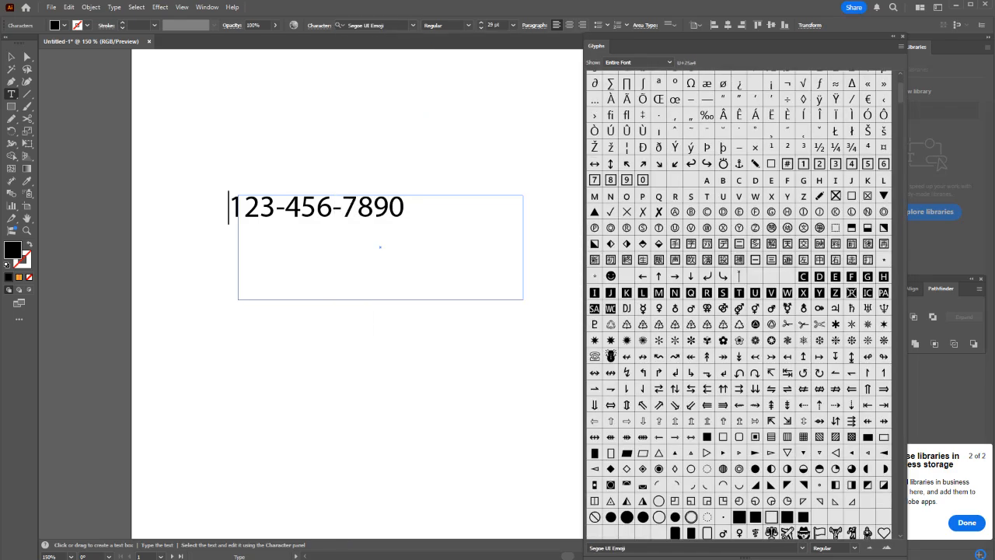
{"action": "scroll", "coordinate": [739, 303], "scroll_direction": "down", "scroll_amount": 4}
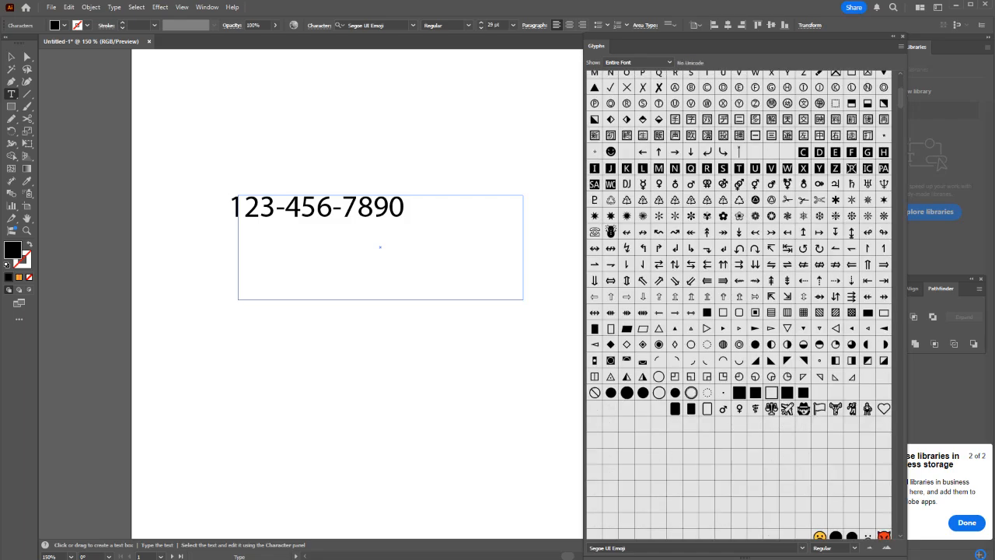
{"action": "scroll", "coordinate": [739, 303], "scroll_direction": "down", "scroll_amount": 12}
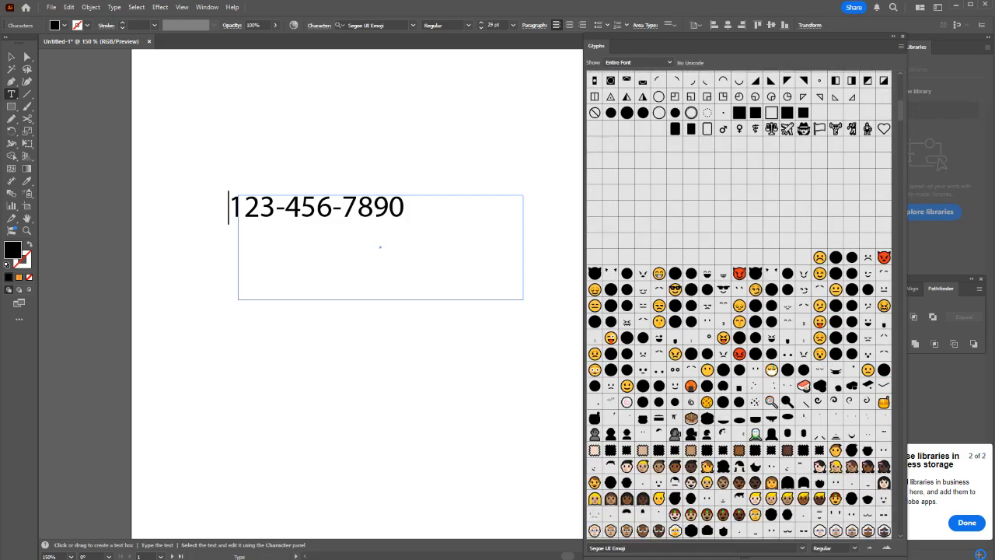
{"action": "scroll", "coordinate": [738, 303], "scroll_direction": "down", "scroll_amount": 9}
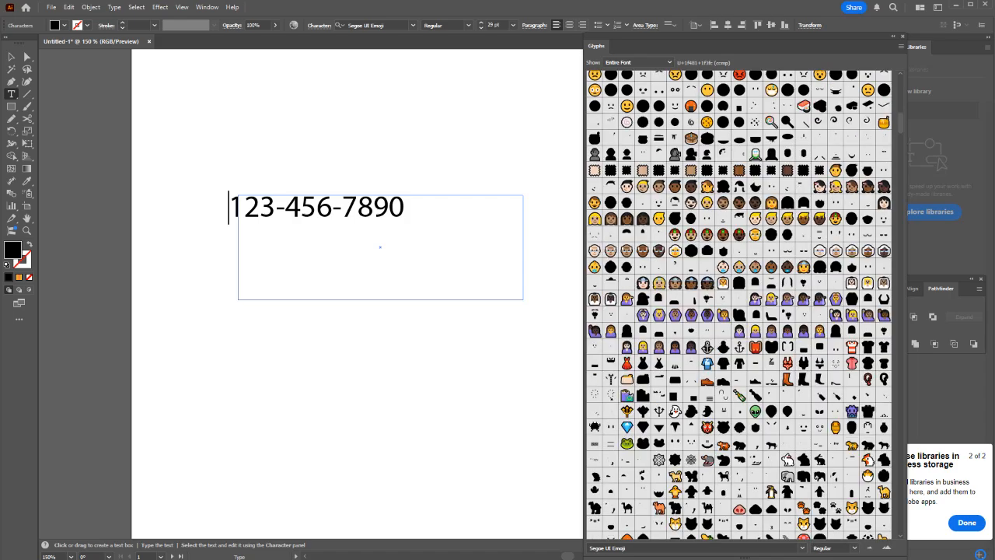
{"action": "scroll", "coordinate": [739, 303], "scroll_direction": "down", "scroll_amount": 11}
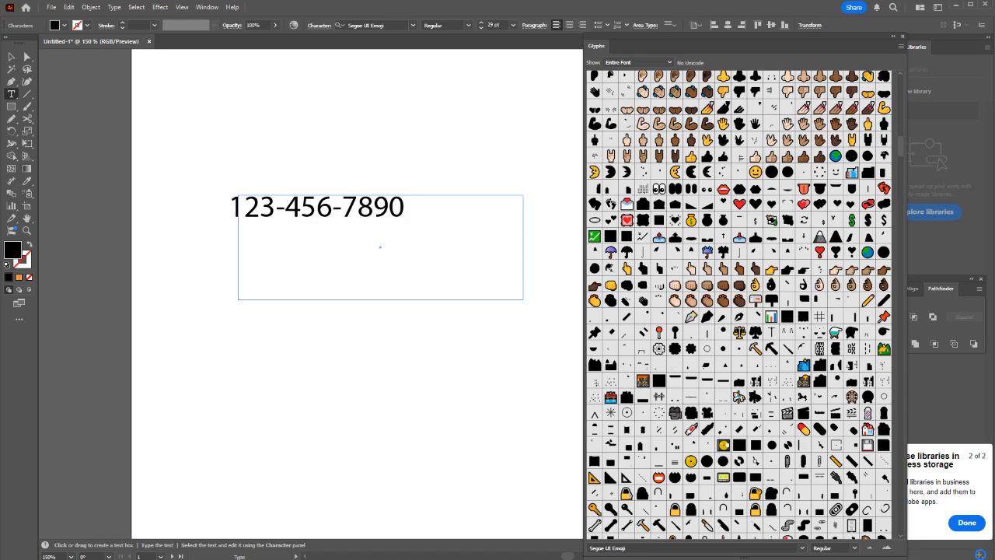
{"action": "scroll", "coordinate": [738, 303], "scroll_direction": "down", "scroll_amount": 5}
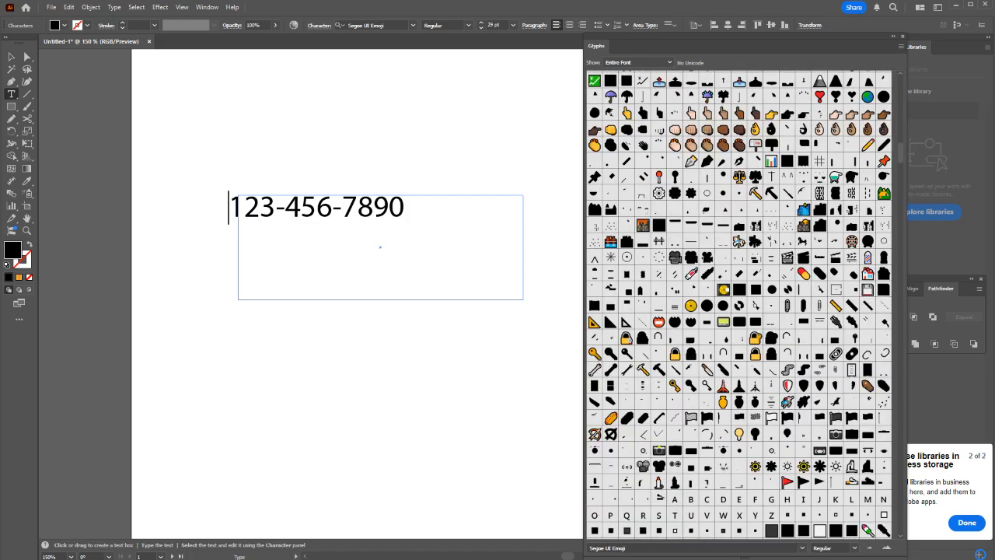
{"action": "scroll", "coordinate": [739, 303], "scroll_direction": "down", "scroll_amount": 4}
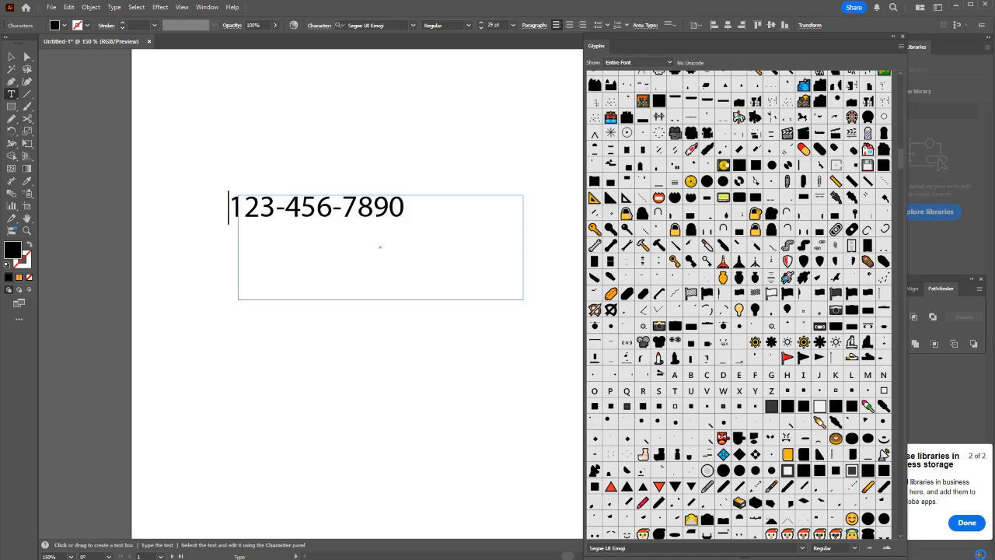
{"action": "scroll", "coordinate": [739, 304], "scroll_direction": "down", "scroll_amount": 2}
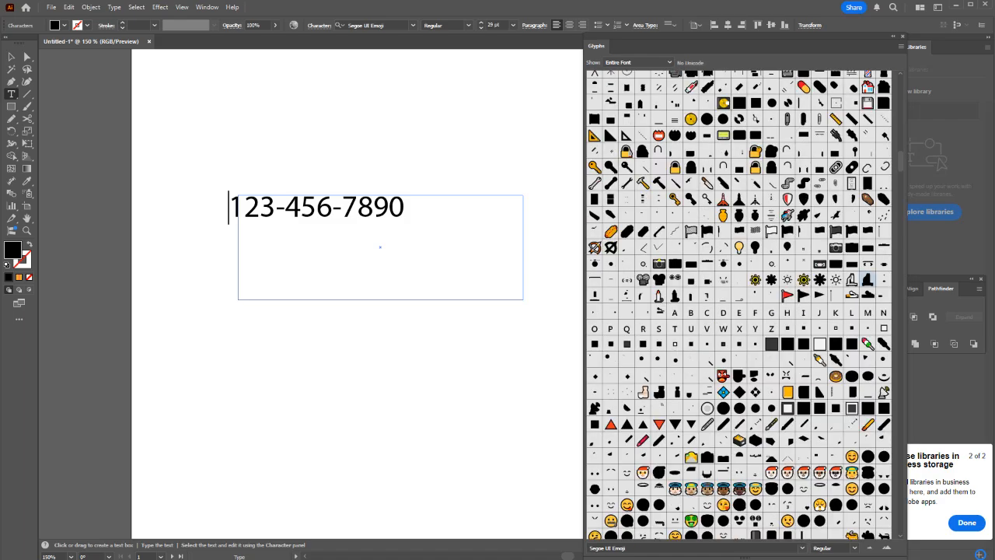
{"action": "double_click", "coordinate": [867, 279]}
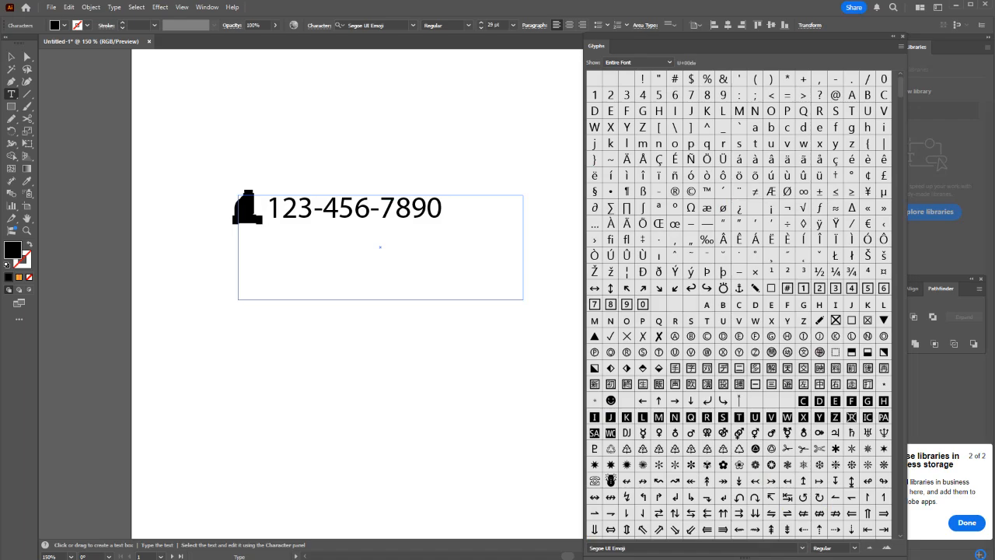
{"action": "scroll", "coordinate": [380, 247], "scroll_direction": "up", "scroll_amount": 1}
{"action": "left_click_drag", "start_coordinate": [230, 209], "coordinate": [269, 211]}
{"action": "key", "text": "Escape"}
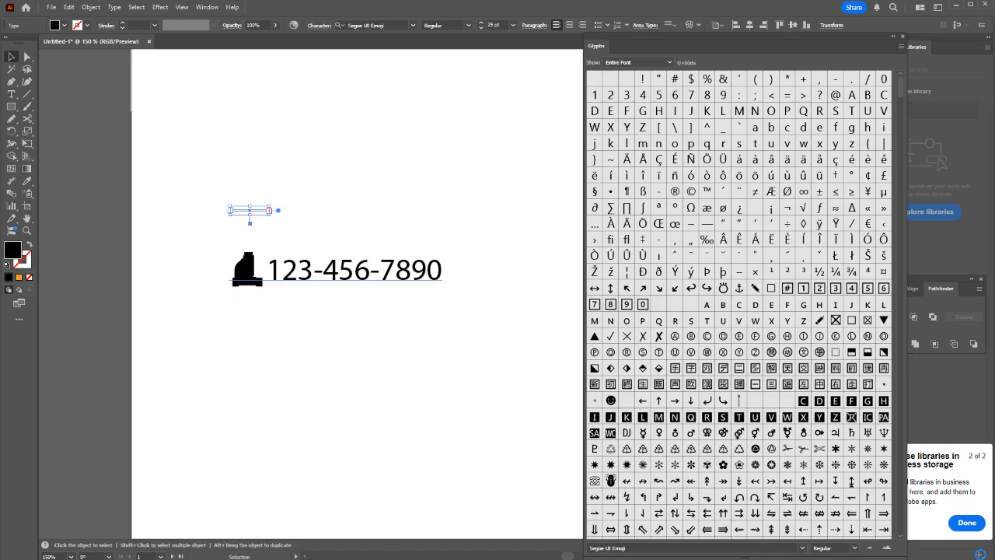
{"action": "key", "text": "Delete"}
Step: Shrink the Glyphs panel to uncover the canvas and set the font size of the glyph before the phone number to 16 pt
{"action": "triple_click", "coordinate": [280, 276]}
{"action": "left_click", "coordinate": [280, 276]}
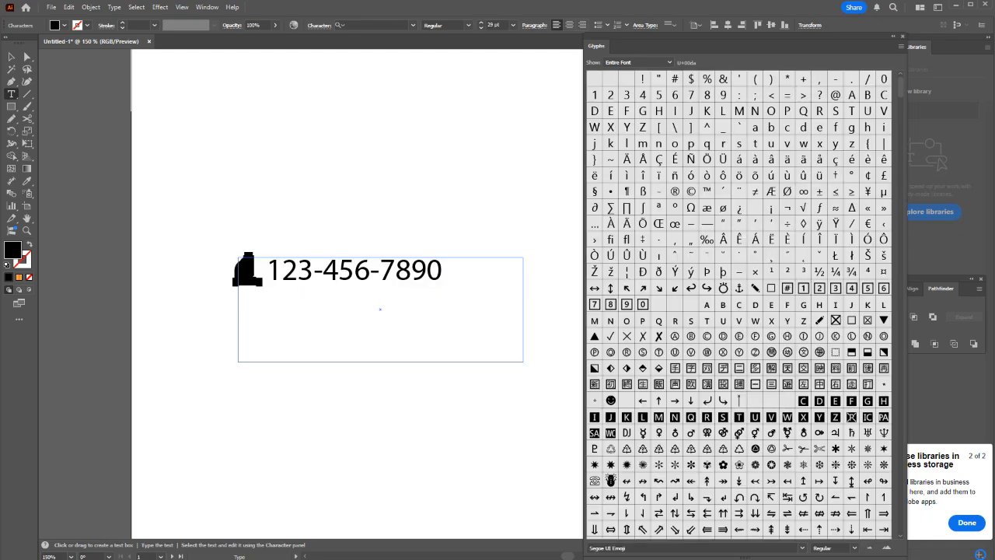
{"action": "key", "text": "Left"}
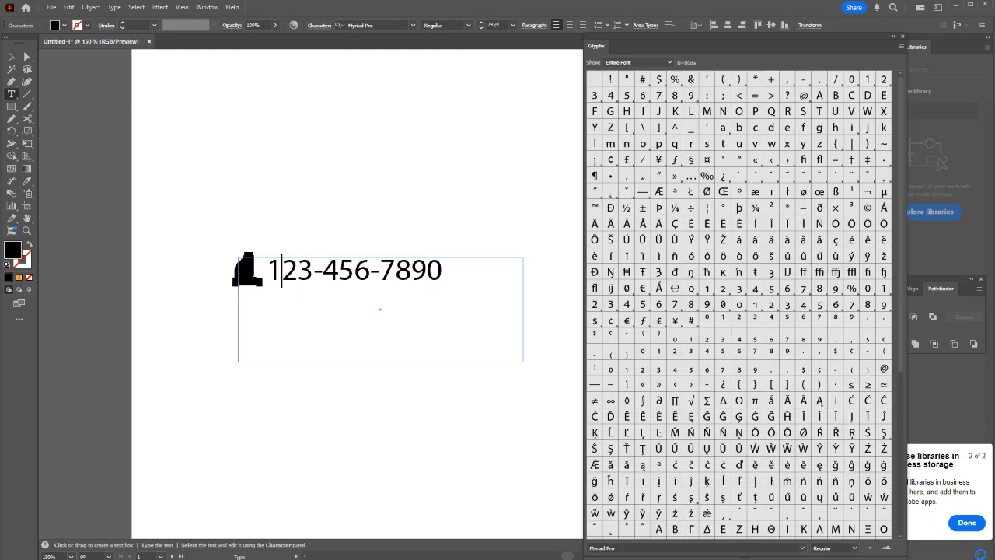
{"action": "key", "text": "Left"}
{"action": "key", "text": "shift+Left"}
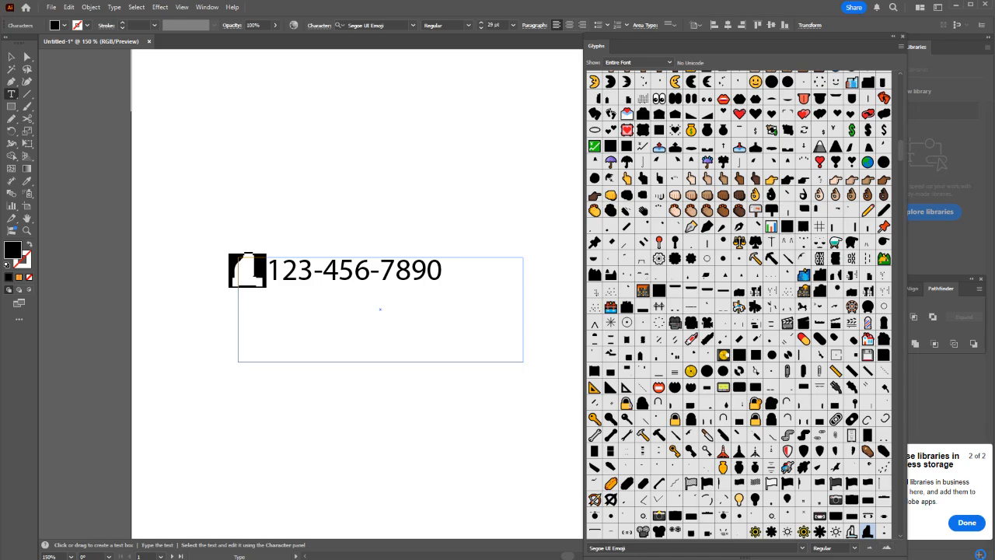
{"action": "left_click_drag", "start_coordinate": [739, 36], "coordinate": [737, 27]}
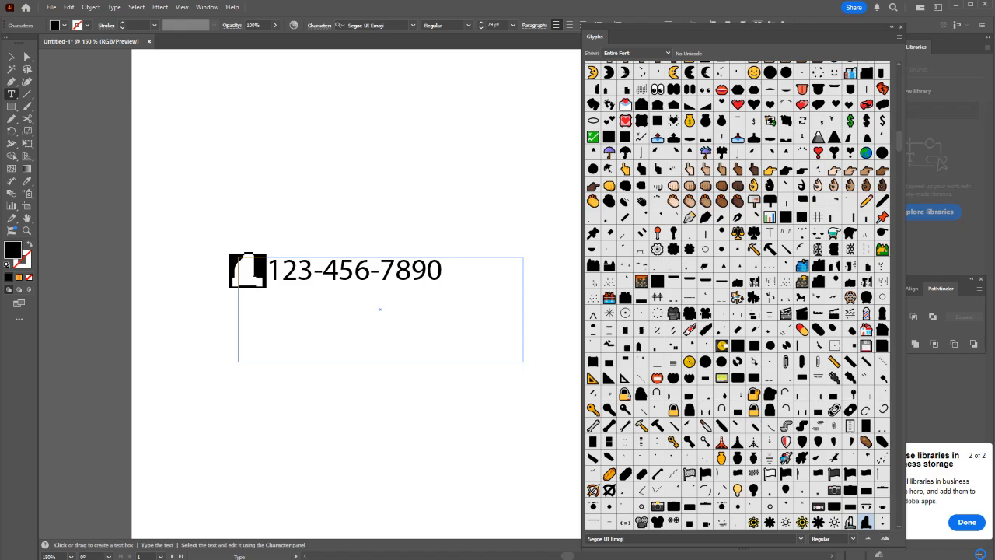
{"action": "left_click_drag", "start_coordinate": [904, 550], "coordinate": [910, 176]}
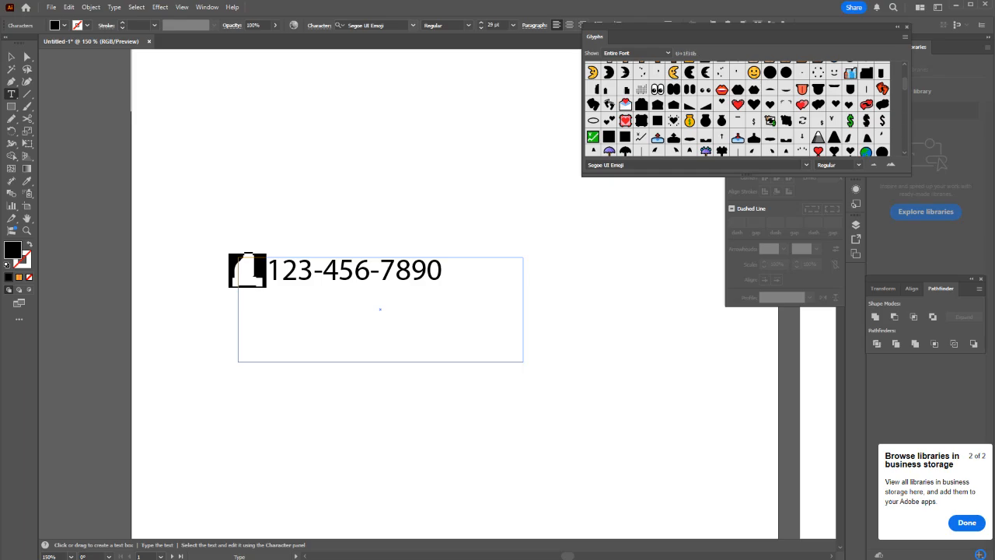
{"action": "left_click", "coordinate": [496, 25]}
{"action": "key", "text": "Down"}
{"action": "key", "text": "Down"}
{"action": "key", "text": "Down"}
{"action": "key", "text": "Down"}
{"action": "key", "text": "Down"}
{"action": "key", "text": "Down"}
{"action": "key", "text": "Down"}
{"action": "key", "text": "Down"}
{"action": "key", "text": "Down"}
{"action": "key", "text": "Down"}
{"action": "key", "text": "Down"}
{"action": "key", "text": "Down"}
{"action": "key", "text": "Down"}
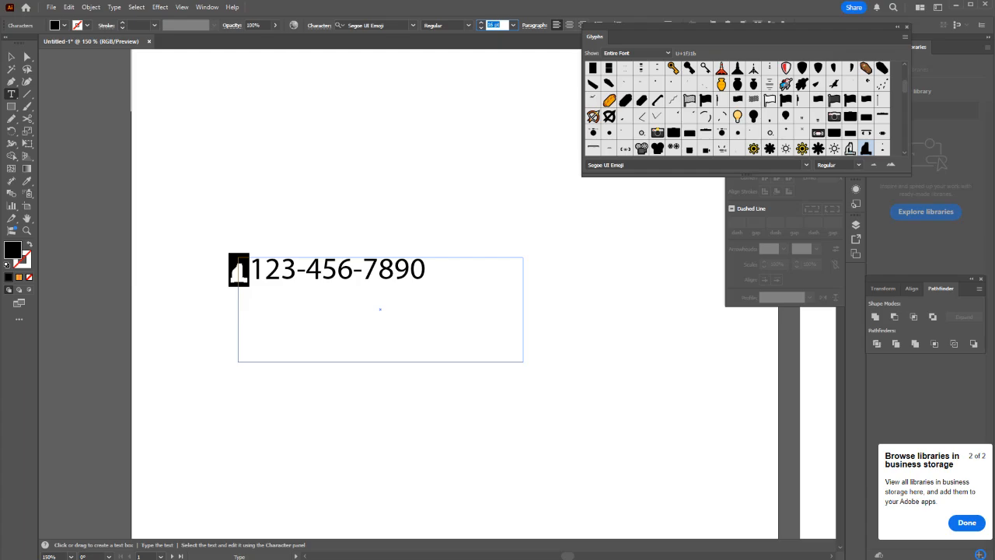
Step: Try lowering the leading of the selected glyph in the character settings
{"action": "left_click", "coordinate": [534, 25]}
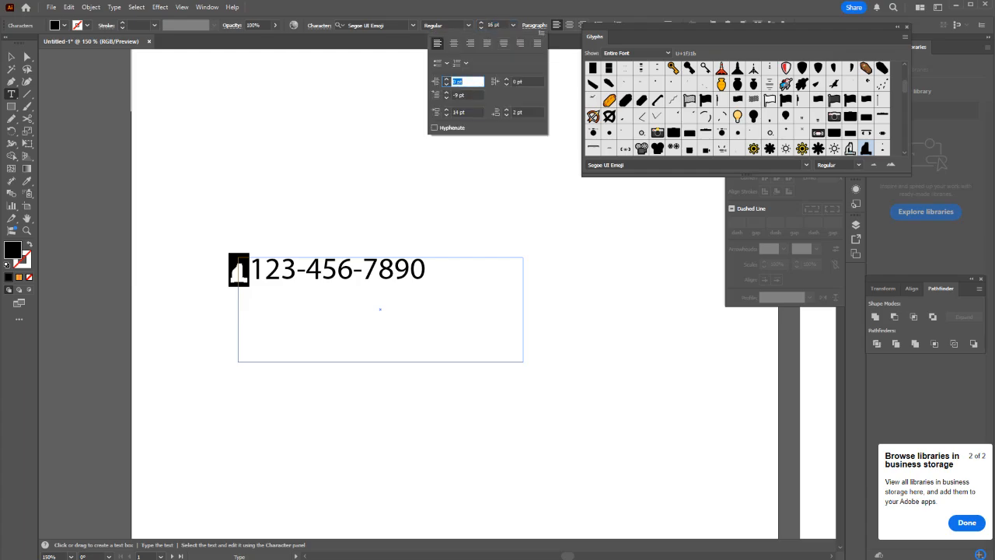
{"action": "left_click", "coordinate": [320, 24]}
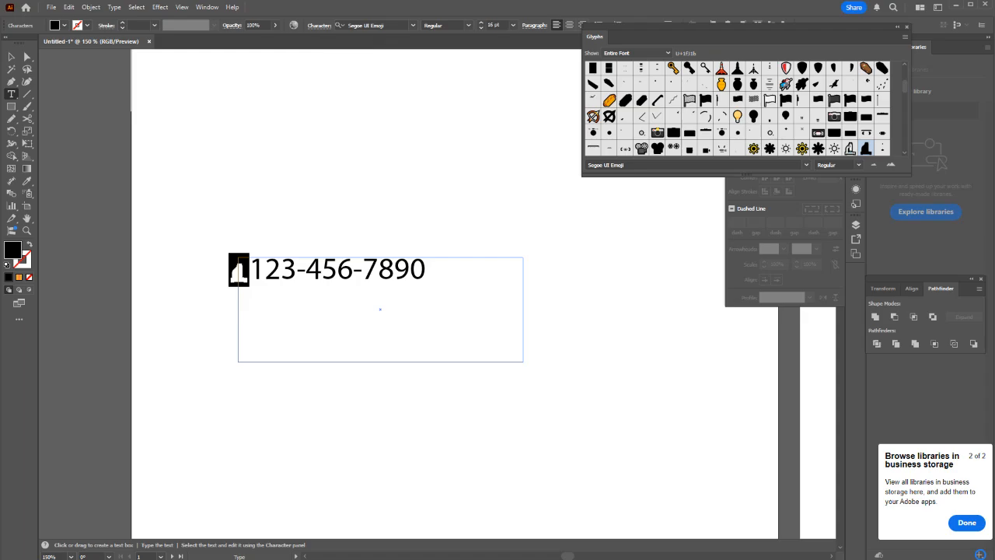
{"action": "left_click", "coordinate": [320, 25]}
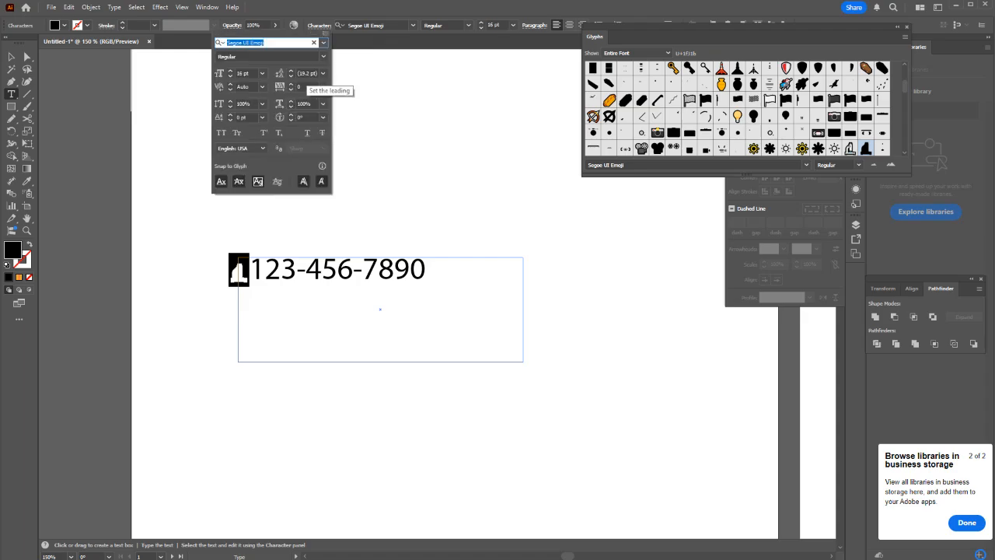
{"action": "left_click", "coordinate": [306, 74]}
{"action": "scroll", "coordinate": [307, 74], "scroll_direction": "down", "scroll_amount": 5}
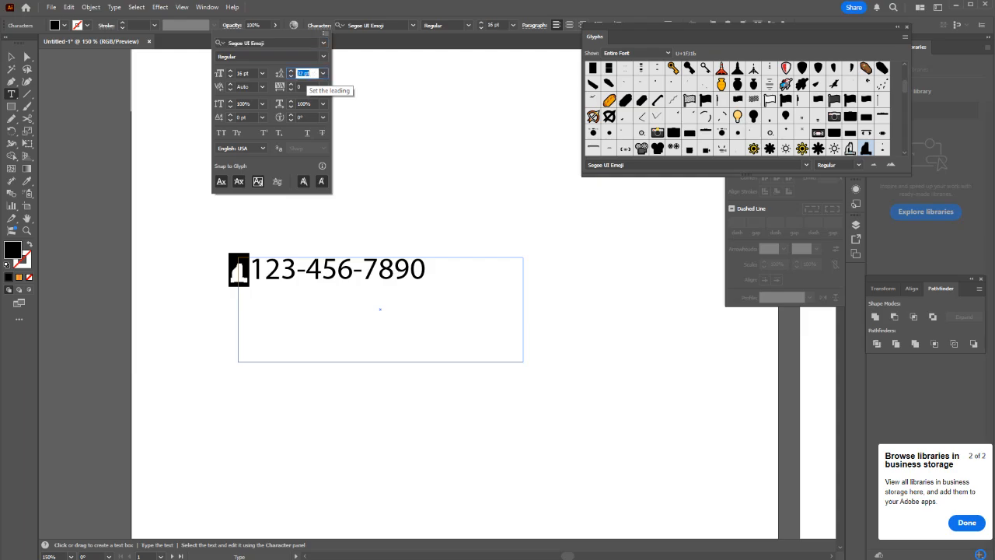
{"action": "scroll", "coordinate": [303, 73], "scroll_direction": "down", "scroll_amount": 2}
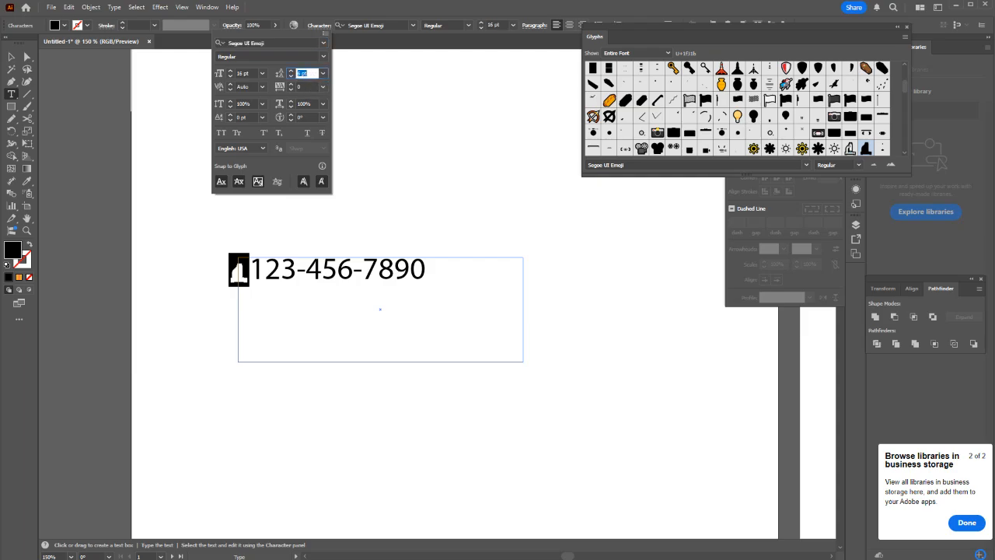
{"action": "key", "text": "Escape"}
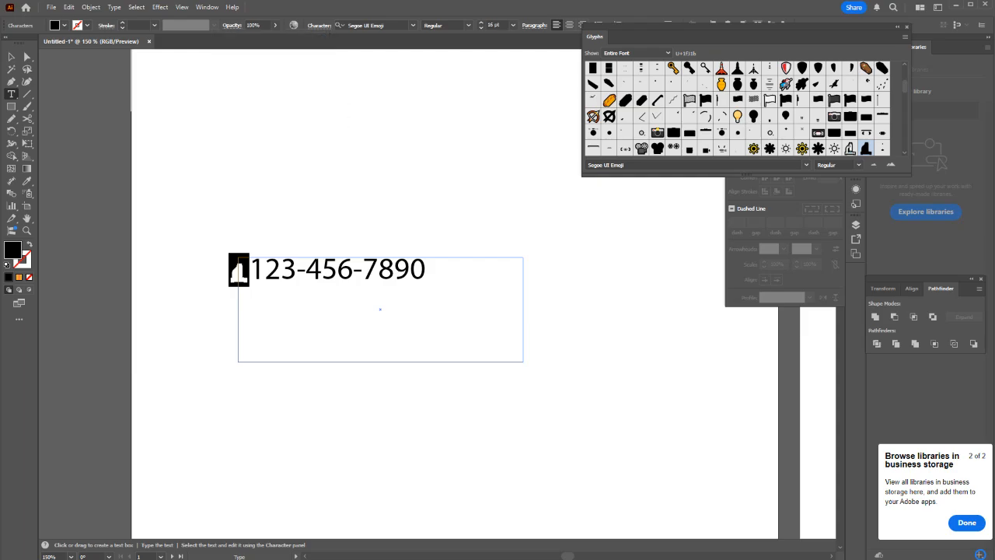
Step: Raise the baseline shift of the selected glyph to center it vertically against the phone number
{"action": "left_click", "coordinate": [319, 26]}
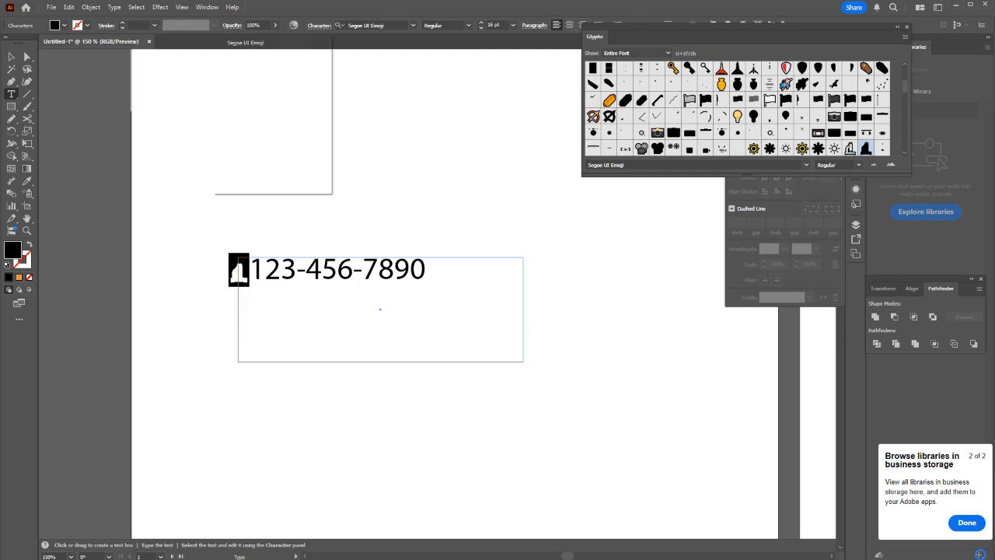
{"action": "left_click", "coordinate": [247, 117]}
{"action": "scroll", "coordinate": [247, 117], "scroll_direction": "down", "scroll_amount": 2}
{"action": "scroll", "coordinate": [247, 117], "scroll_direction": "up", "scroll_amount": 8}
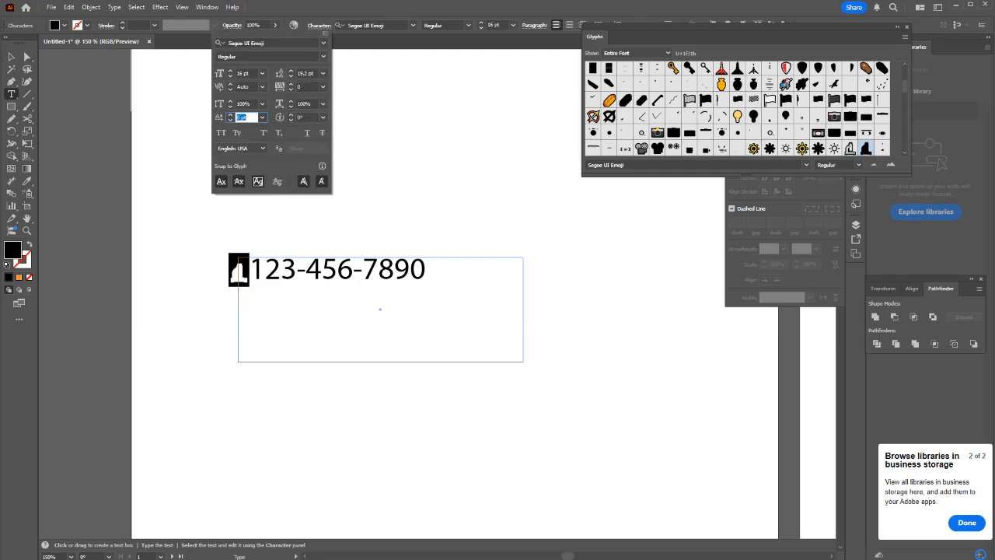
{"action": "scroll", "coordinate": [247, 117], "scroll_direction": "down", "scroll_amount": 4}
{"action": "left_click", "coordinate": [249, 270]}
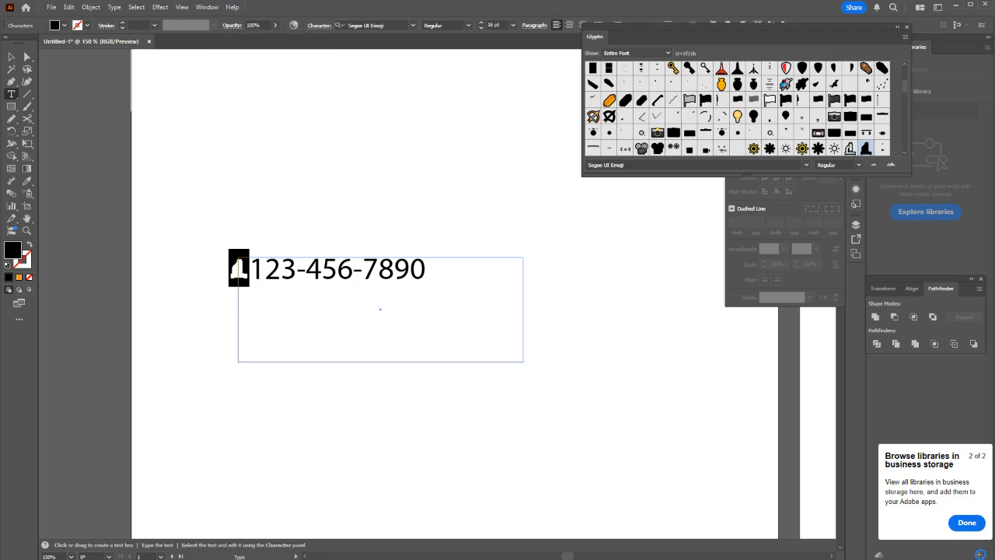
{"action": "left_click", "coordinate": [250, 271]}
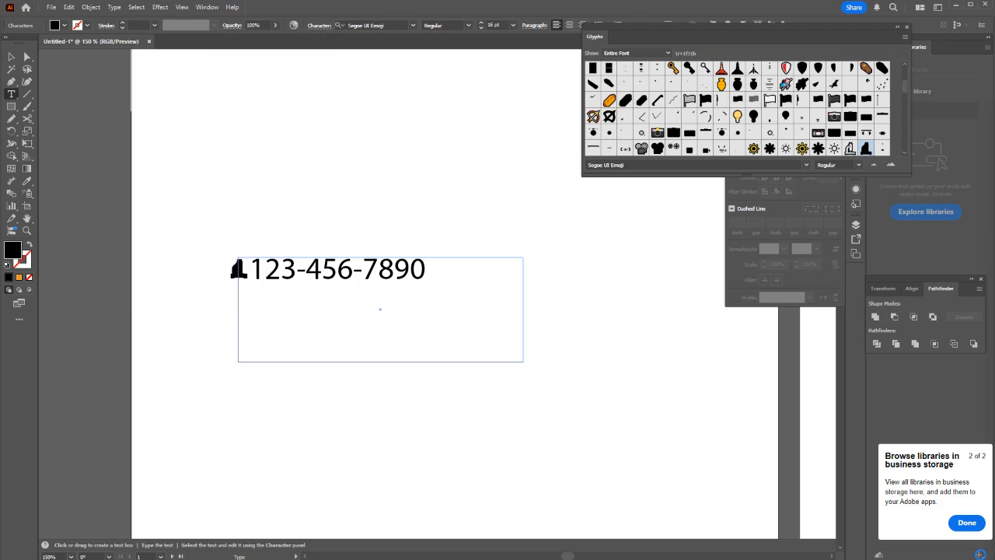
Step: Place the insertion point at the end of the phone number and close the Glyphs panel
{"action": "left_click_drag", "start_coordinate": [249, 271], "coordinate": [426, 270]}
{"action": "left_click", "coordinate": [426, 271]}
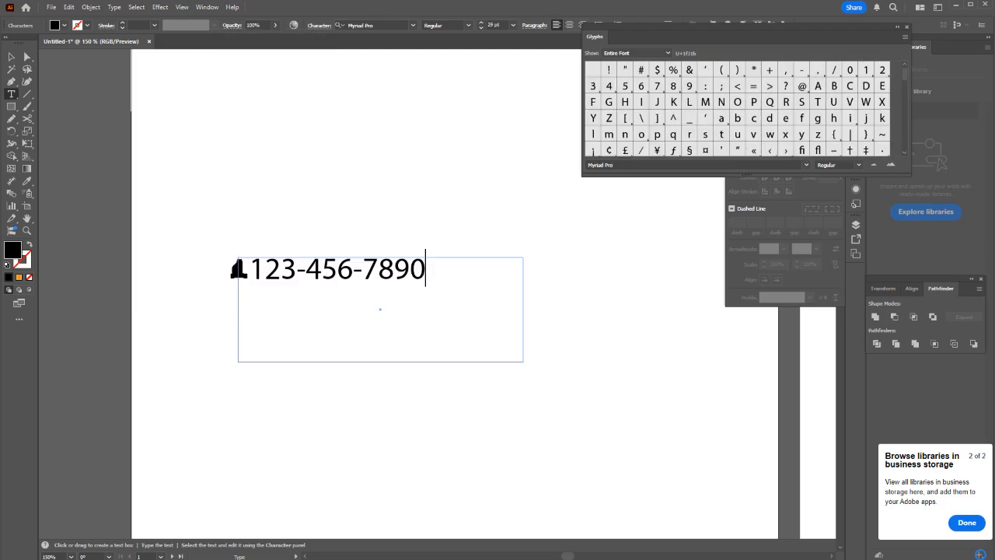
{"action": "left_click", "coordinate": [907, 27]}
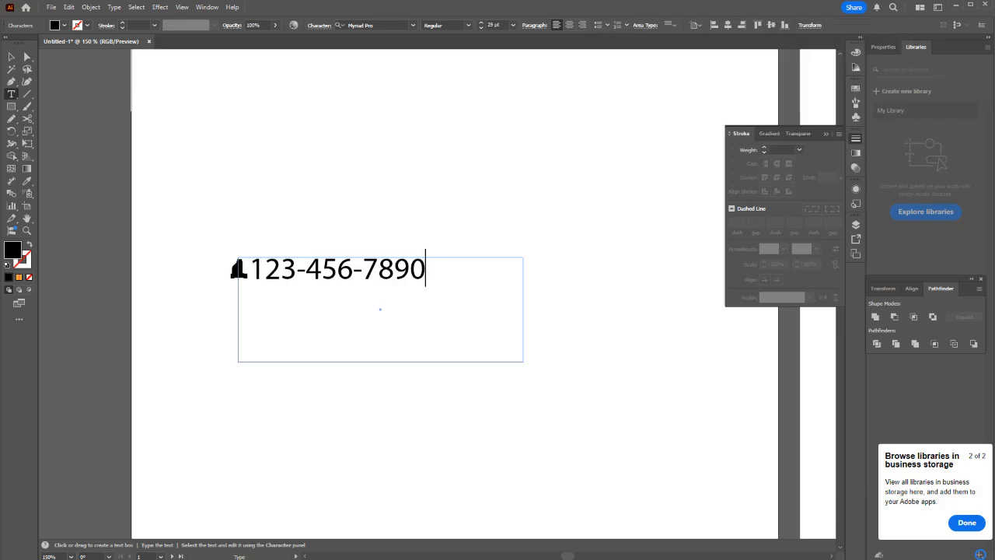
Step: Copy the glyph and phone number onto two new lines below and extend the text frame downward to fit all three lines
{"action": "key", "text": "ctrl+a"}
{"action": "key", "text": "ctrl+c"}
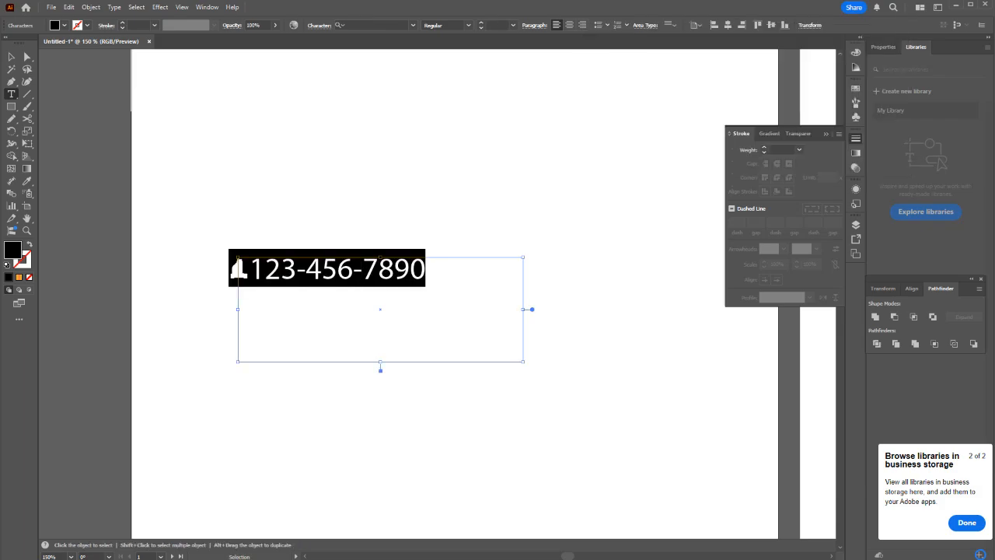
{"action": "key", "text": "Right"}
{"action": "key", "text": "Return"}
{"action": "key", "text": "ctrl+v"}
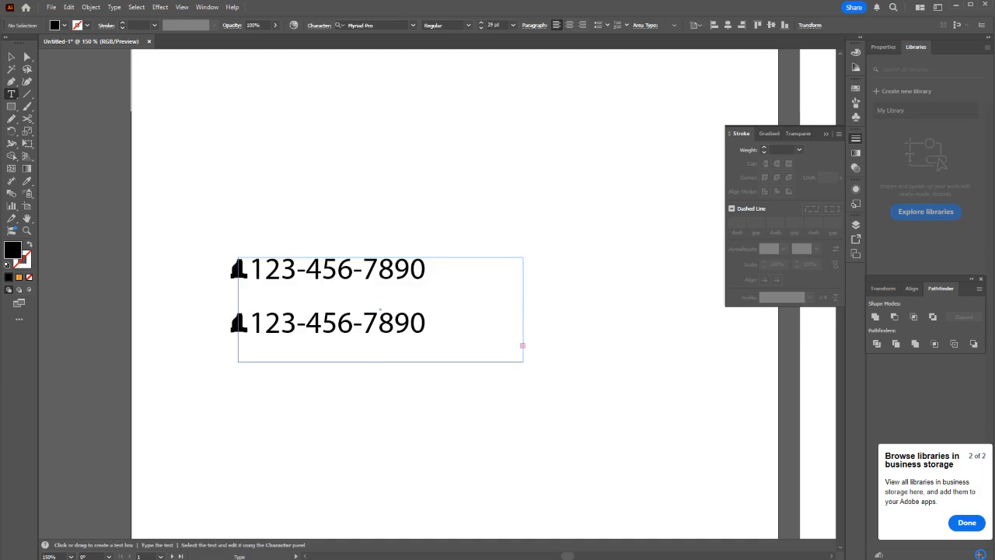
{"action": "key", "text": "Escape"}
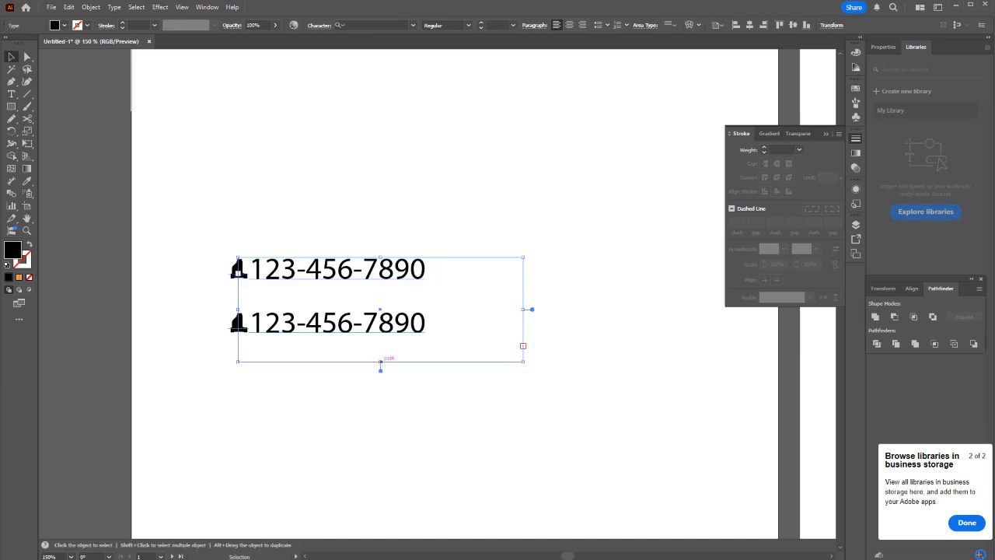
{"action": "left_click_drag", "start_coordinate": [379, 360], "coordinate": [380, 433]}
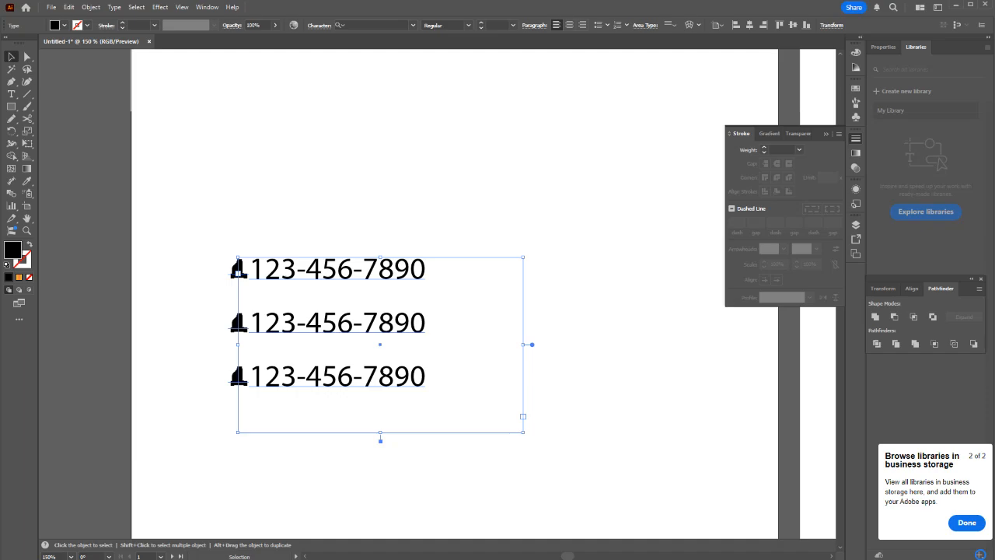
Step: Set the first-line left indent of all three phone number lines to -23 pt
{"action": "double_click", "coordinate": [358, 377]}
{"action": "key", "text": "ctrl+a"}
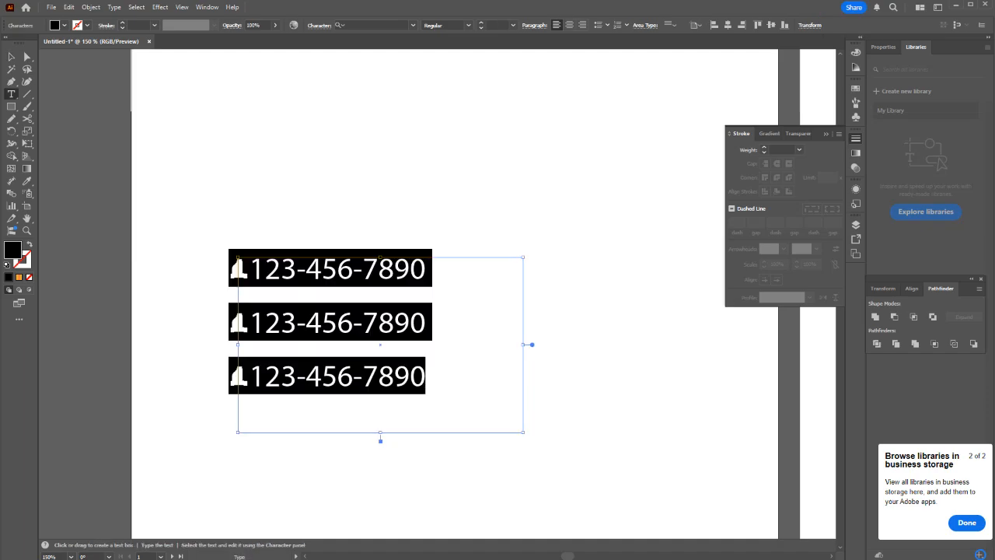
{"action": "left_click", "coordinate": [534, 25]}
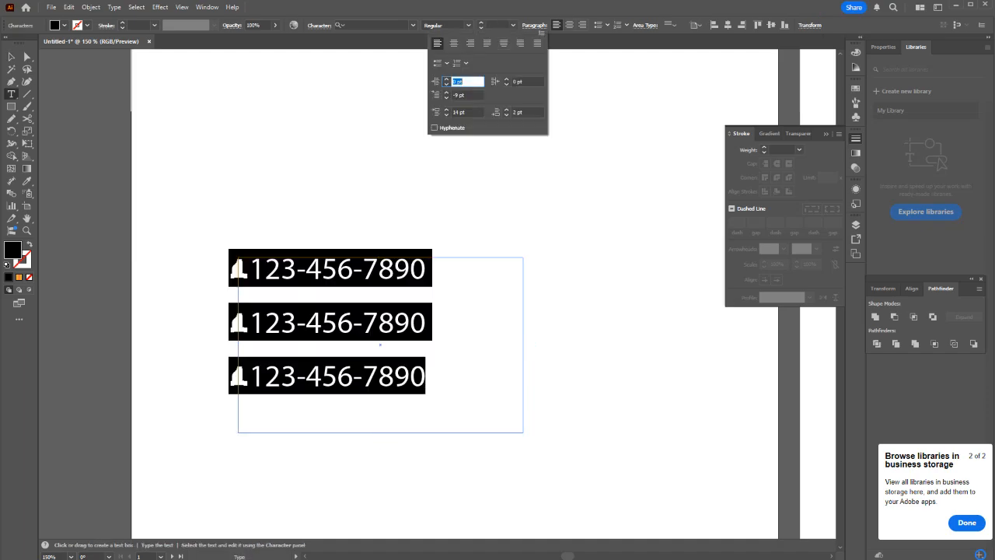
{"action": "key", "text": "Tab"}
{"action": "key", "text": "Down"}
{"action": "key", "text": "Down"}
{"action": "key", "text": "Down"}
{"action": "key", "text": "Down"}
{"action": "key", "text": "Down"}
{"action": "key", "text": "Down"}
{"action": "key", "text": "Down"}
{"action": "key", "text": "Down"}
{"action": "key", "text": "Down"}
{"action": "key", "text": "Down"}
{"action": "key", "text": "Down"}
{"action": "key", "text": "Down"}
{"action": "key", "text": "Down"}
{"action": "key", "text": "Down"}
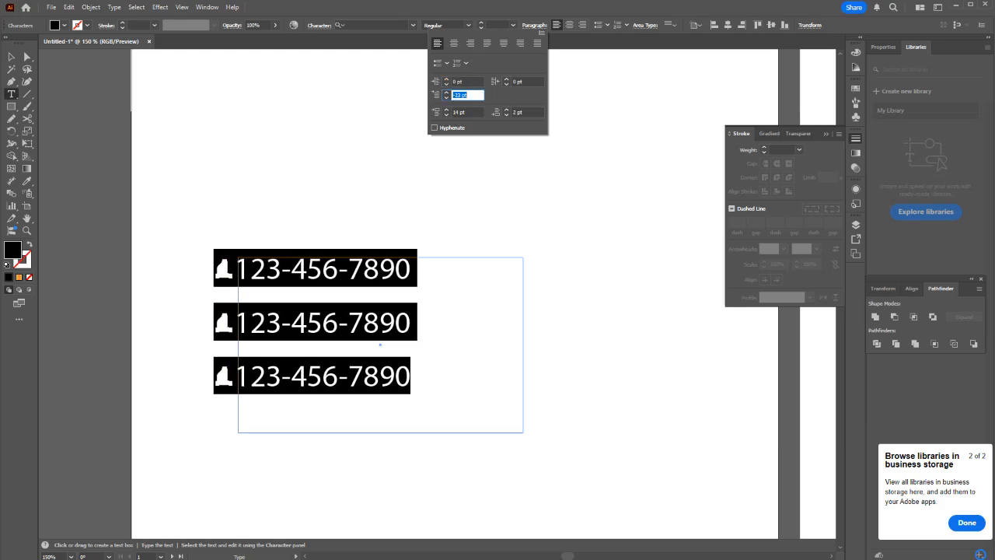
Step: Set the first-line left indent of the three phone number lines to -21 pt
{"action": "key", "text": "Up"}
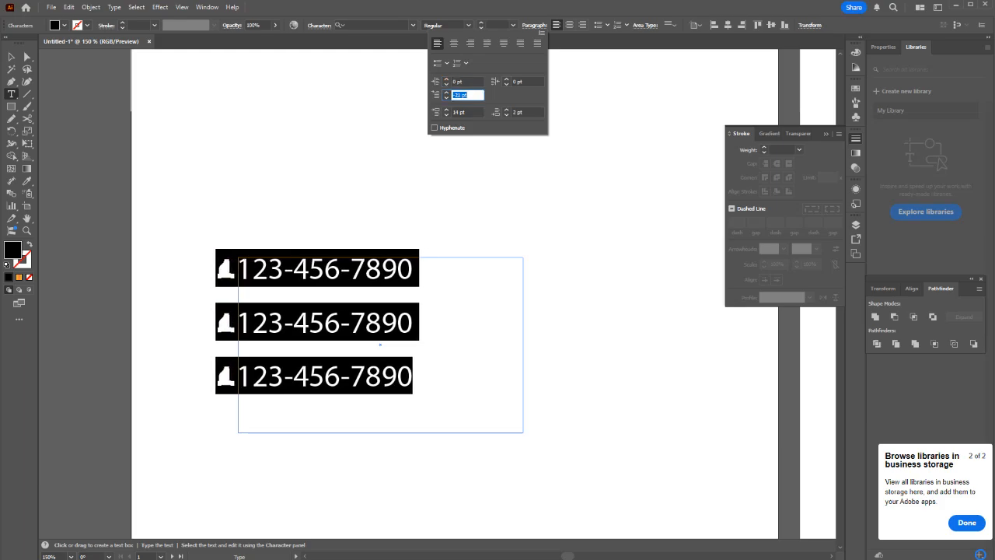
{"action": "key", "text": "Return"}
{"action": "left_click", "coordinate": [252, 376]}
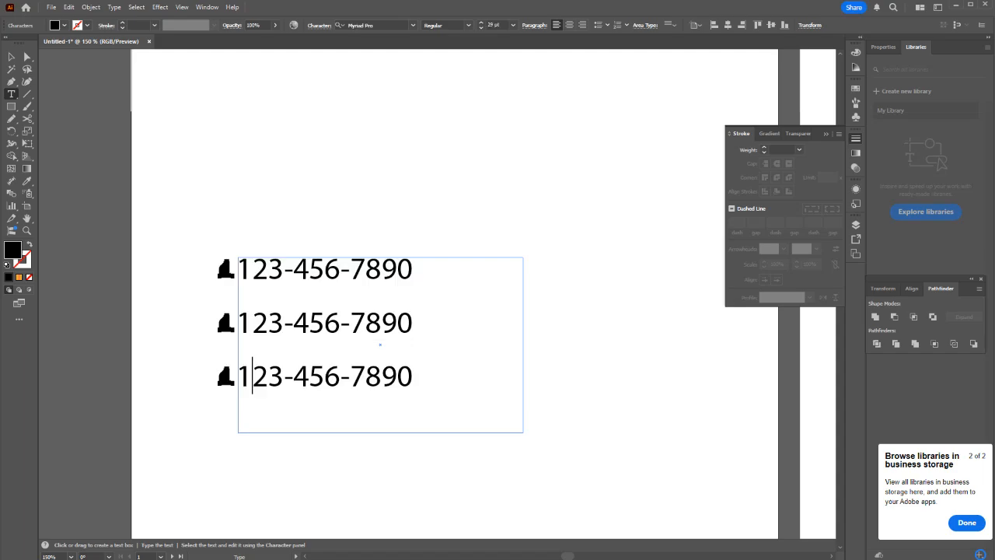
Step: Replace the third line's glyph and phone number with the placeholder text "asdfaasdfasdf"
{"action": "left_click", "coordinate": [413, 376]}
{"action": "key", "text": "Return"}
{"action": "left_click", "coordinate": [268, 376]}
{"action": "triple_click", "coordinate": [413, 377]}
{"action": "type", "text": "asdfa"}
{"action": "key", "text": "ctrl+z"}
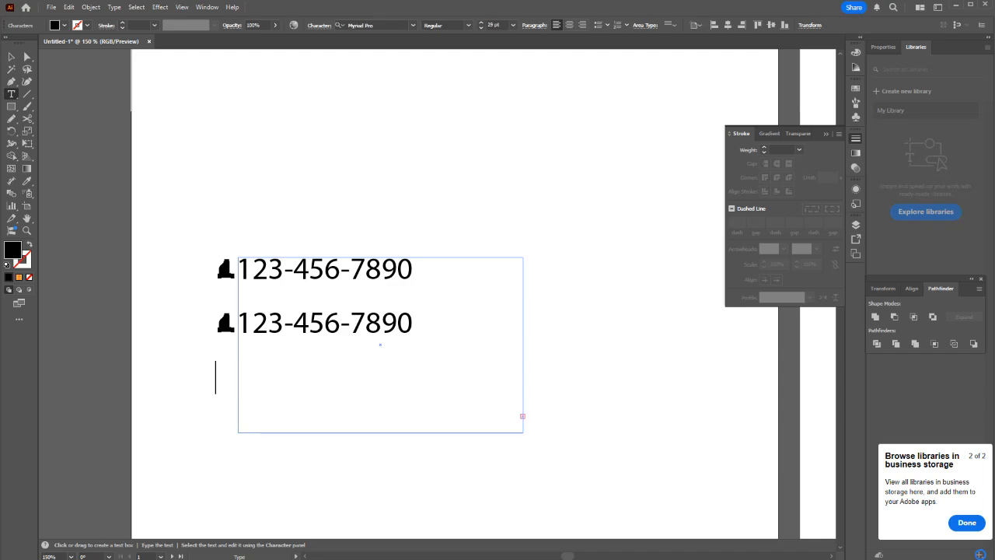
{"action": "key", "text": "ctrl+shift+z"}
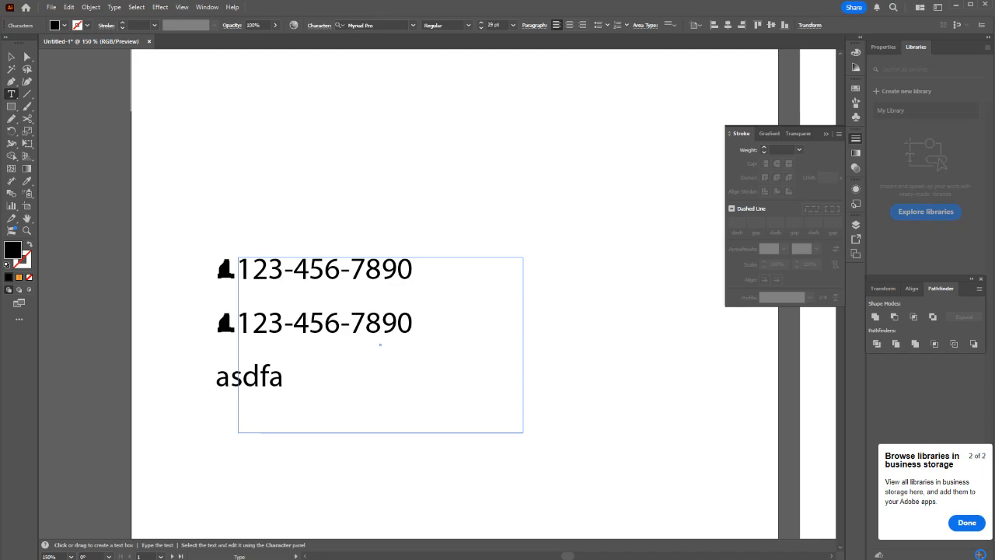
{"action": "left_click", "coordinate": [284, 378]}
{"action": "type", "text": "asdfasdfa"}
Step: Set the first-line left indent of the third, placeholder text line to 0 pt
{"action": "key", "text": "ctrl+a"}
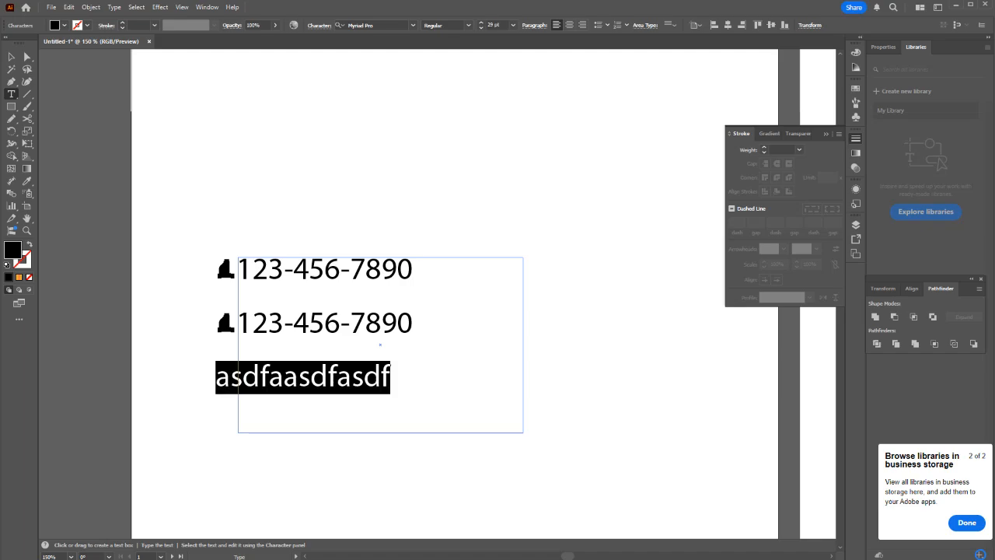
{"action": "left_click", "coordinate": [535, 25]}
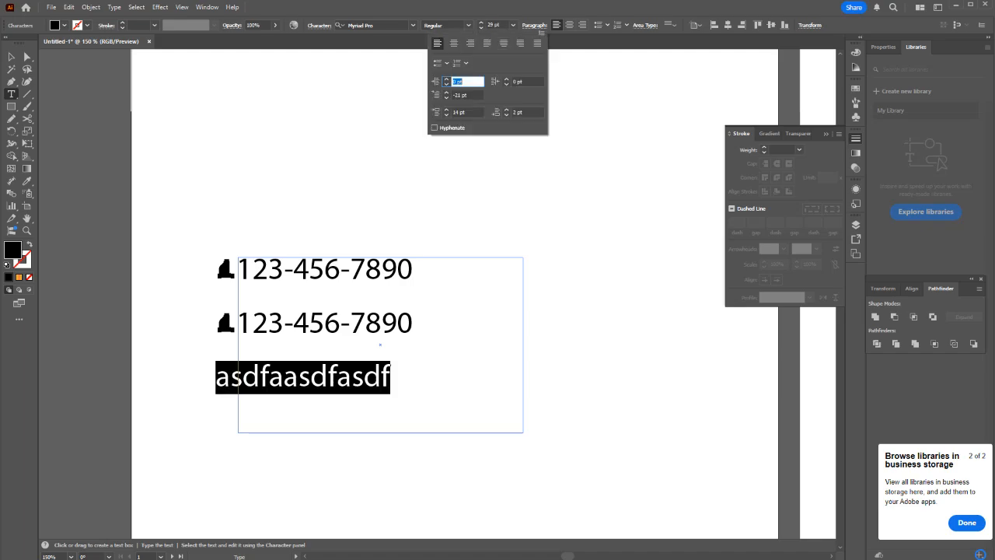
{"action": "left_click", "coordinate": [461, 95]}
{"action": "type", "text": "0"}
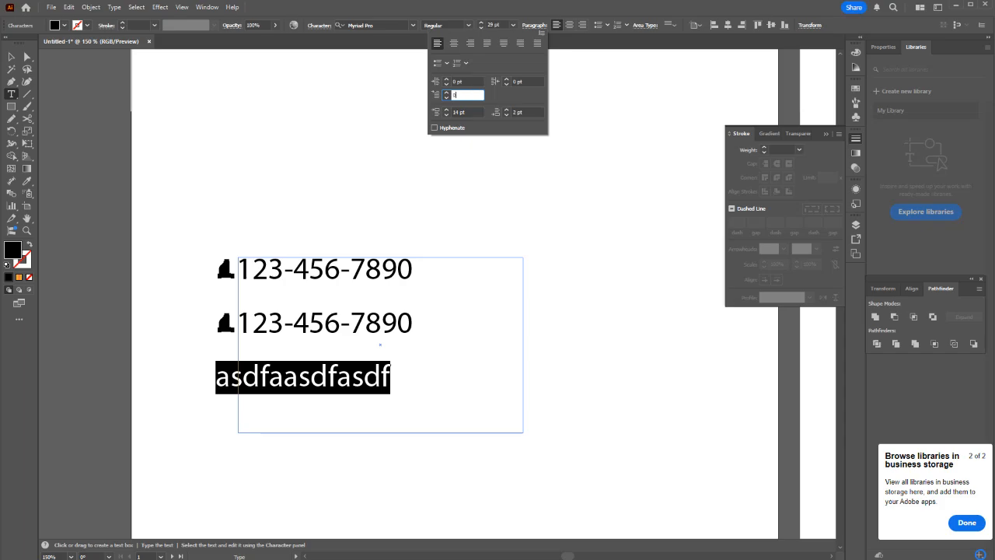
{"action": "key", "text": "Return"}
{"action": "left_click", "coordinate": [412, 378]}
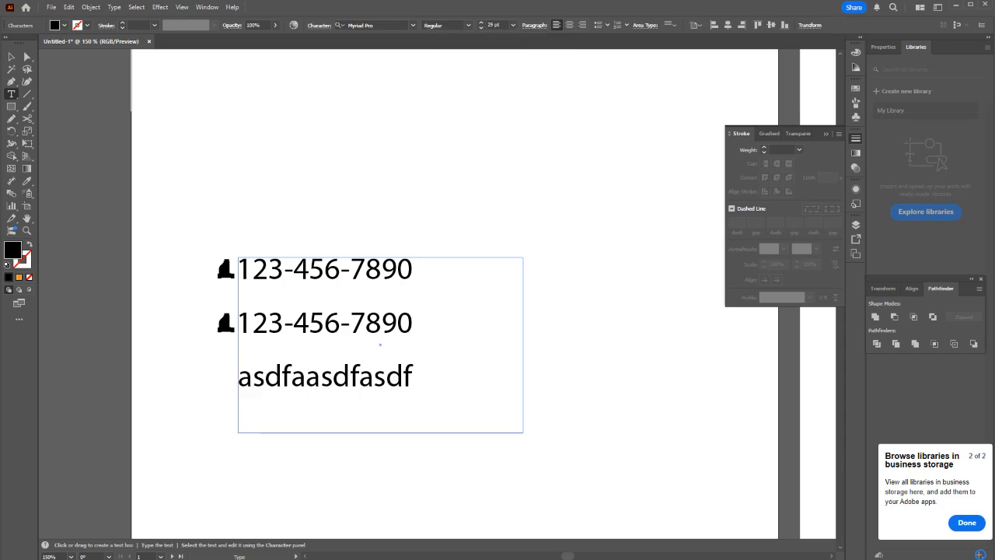
{"action": "key", "text": "Escape"}
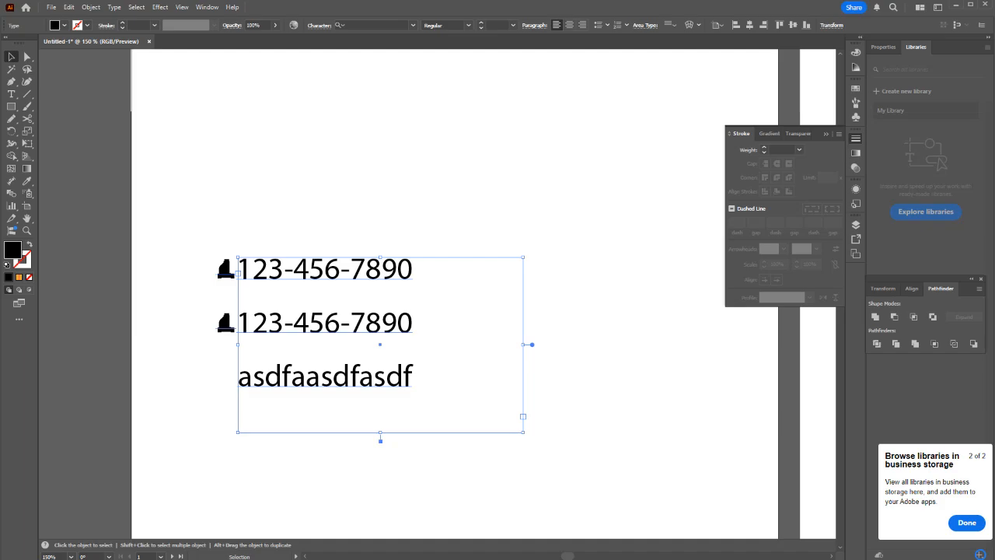
Step: Remove the whole text frame with the phone number lines from the artboard
{"action": "key", "text": "t"}
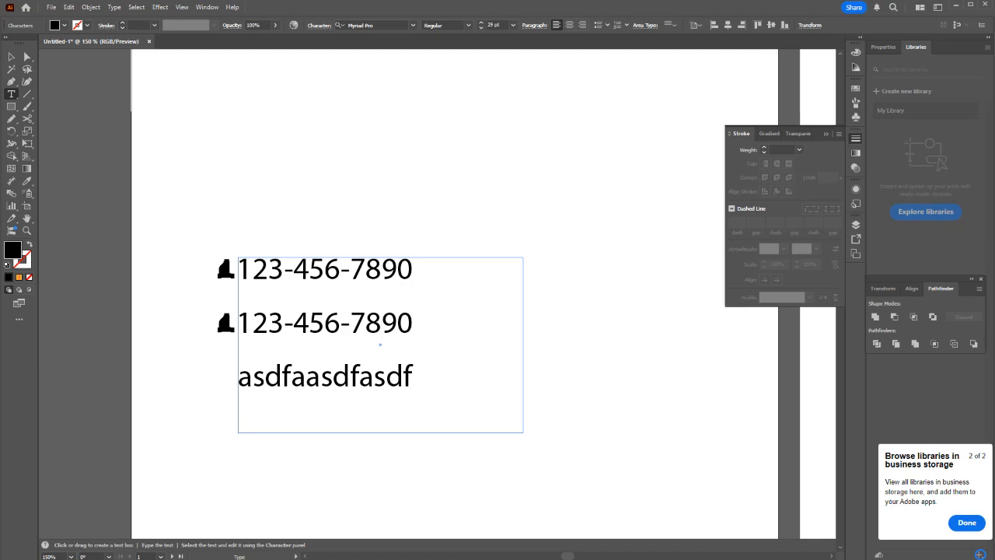
{"action": "key", "text": "Escape"}
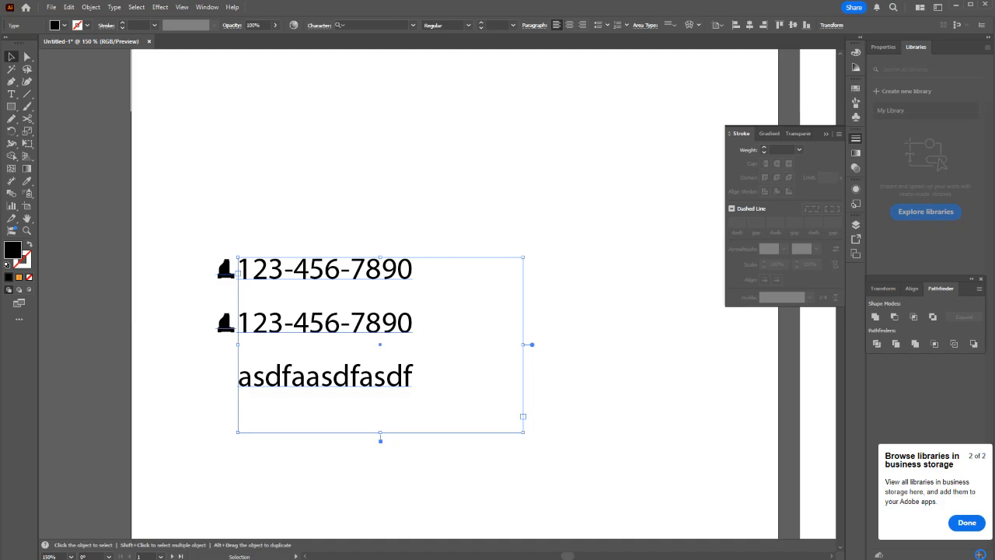
{"action": "key", "text": "Delete"}
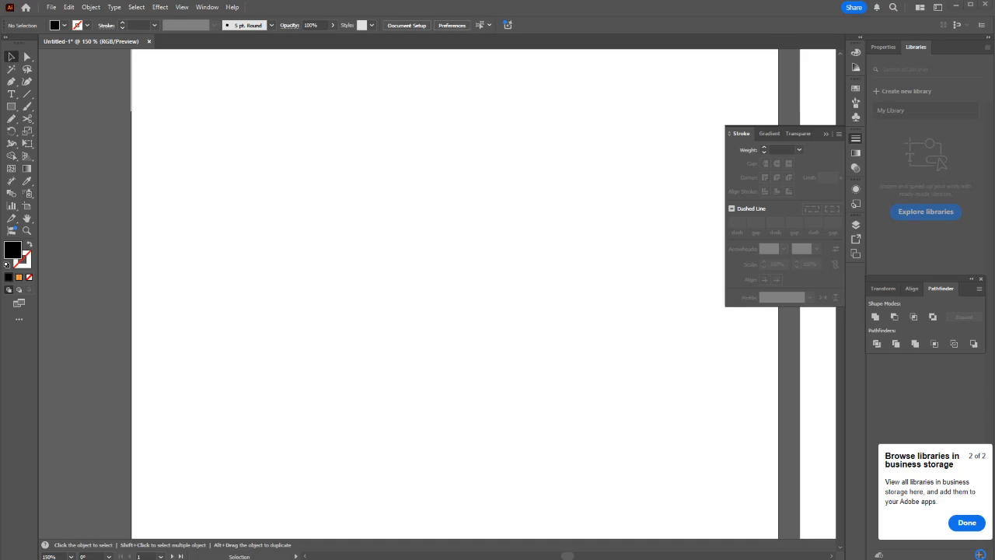
{"action": "key", "text": "ctrl+z"}
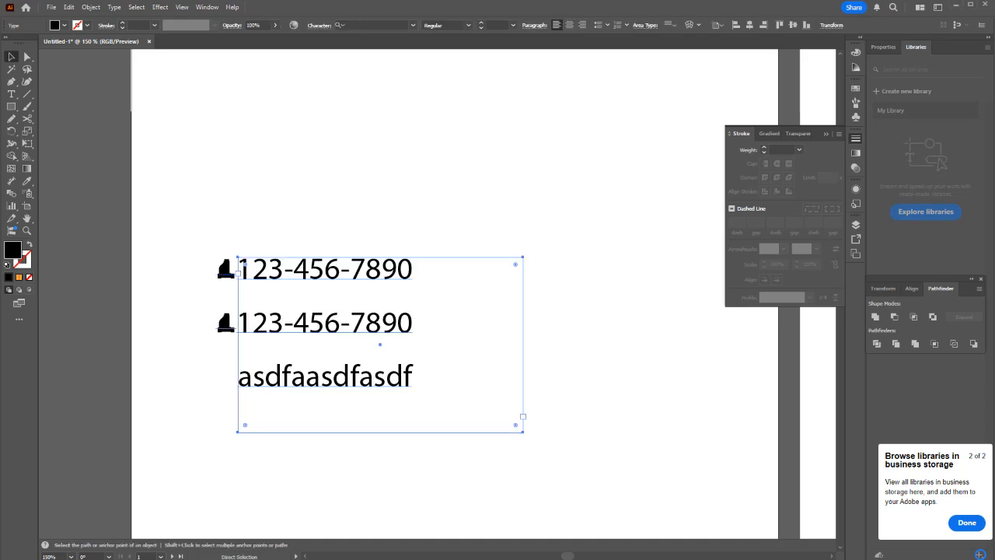
{"action": "key", "text": "ctrl+z"}
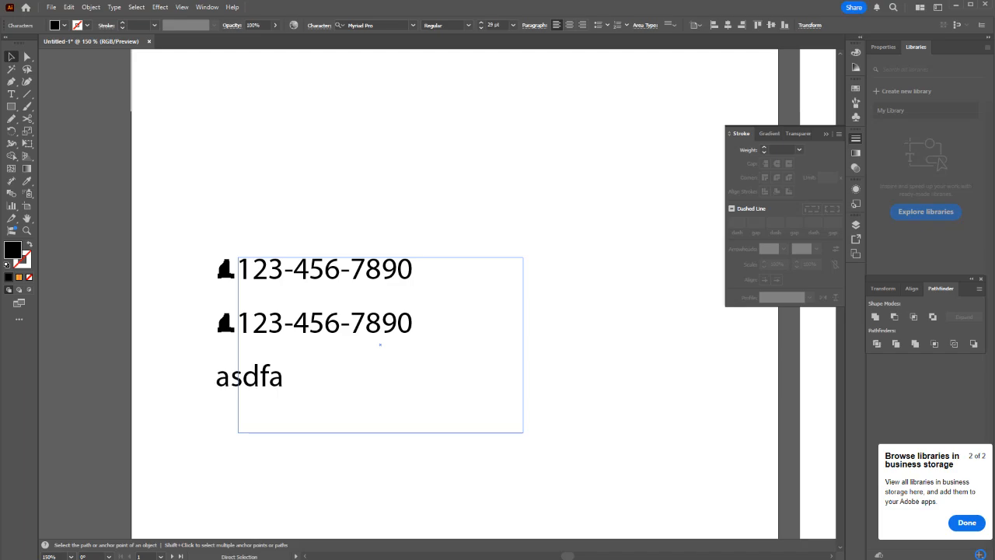
{"action": "key", "text": "ctrl+z"}
{"action": "key", "text": "ctrl+z"}
{"action": "key", "text": "ctrl+z"}
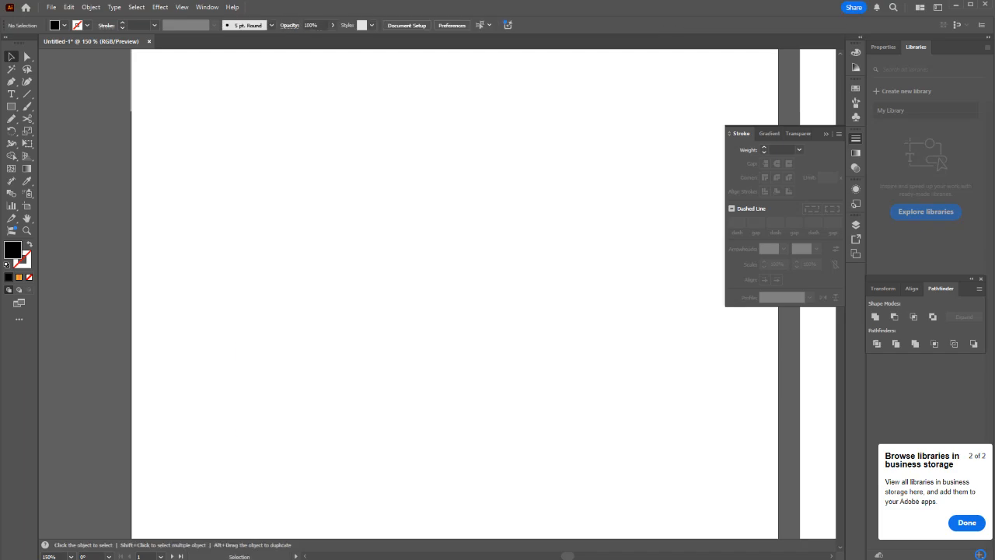
Step: Add the point text "asdf" on the empty artboard and open the Glyphs panel
{"action": "key", "text": "t"}
{"action": "left_click", "coordinate": [290, 190]}
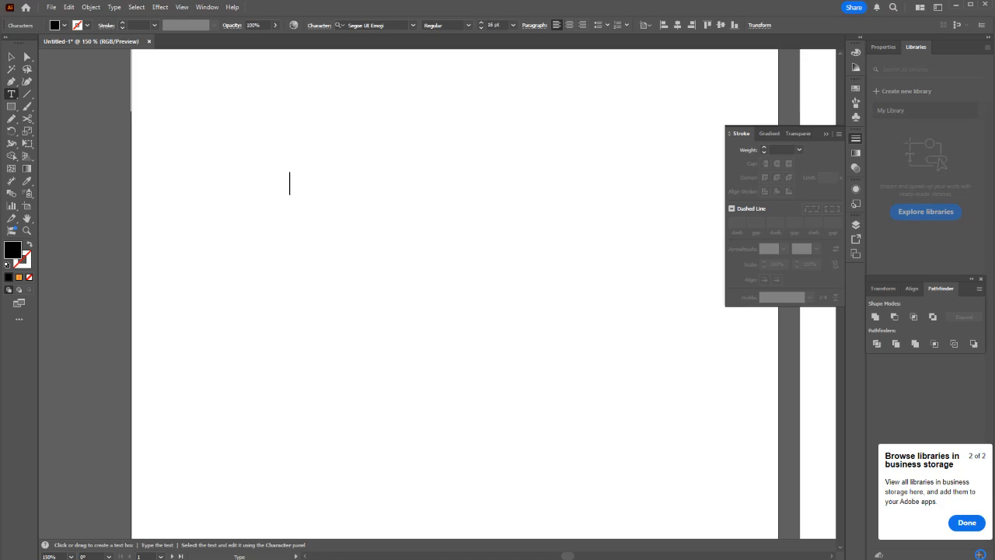
{"action": "type", "text": "asdf"}
{"action": "key", "text": "Escape"}
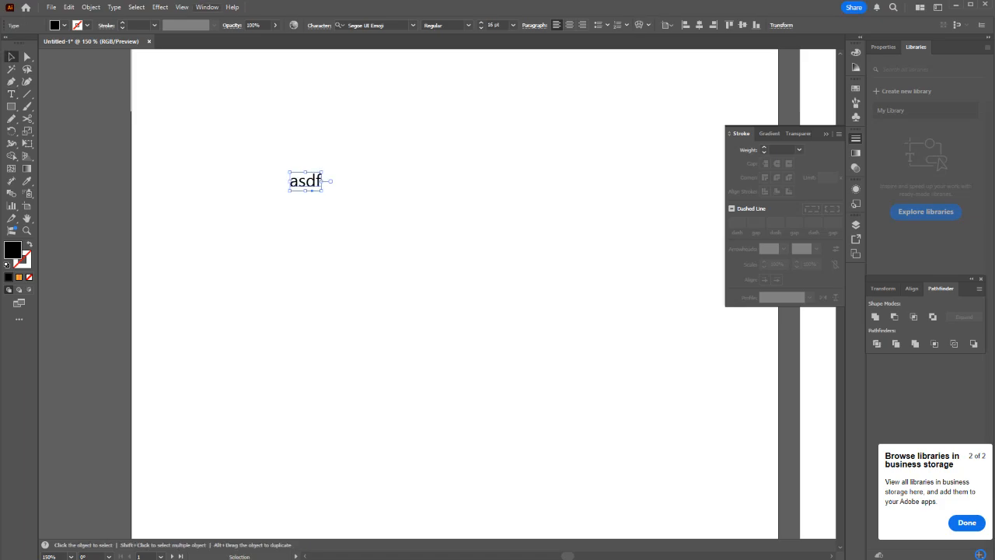
{"action": "left_click", "coordinate": [207, 7]}
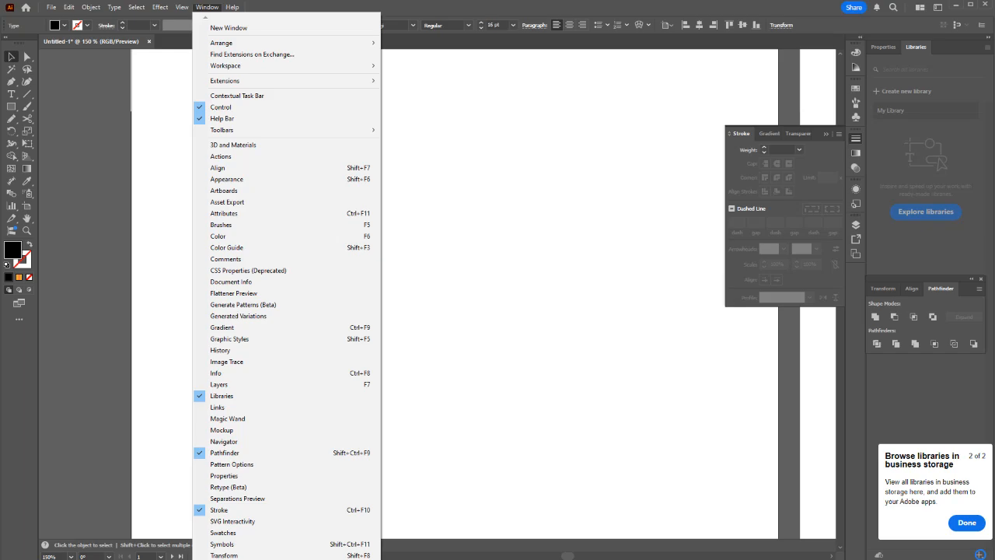
{"action": "mouse_move", "coordinate": [327, 497]}
{"action": "left_click", "coordinate": [404, 520]}
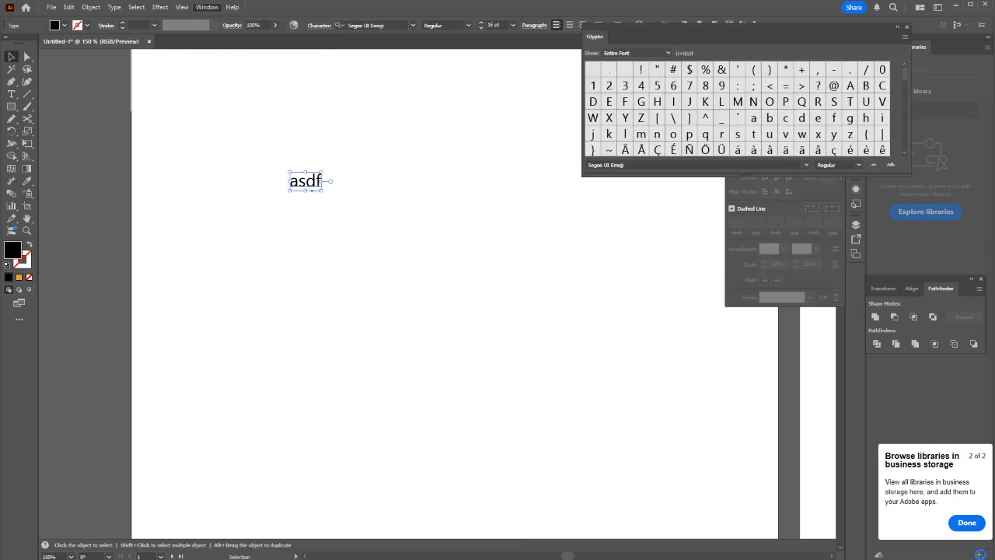
Step: Replace the text "asdf" with the grinning face emoji glyph from the Segoe UI Emoji font
{"action": "double_click", "coordinate": [305, 181]}
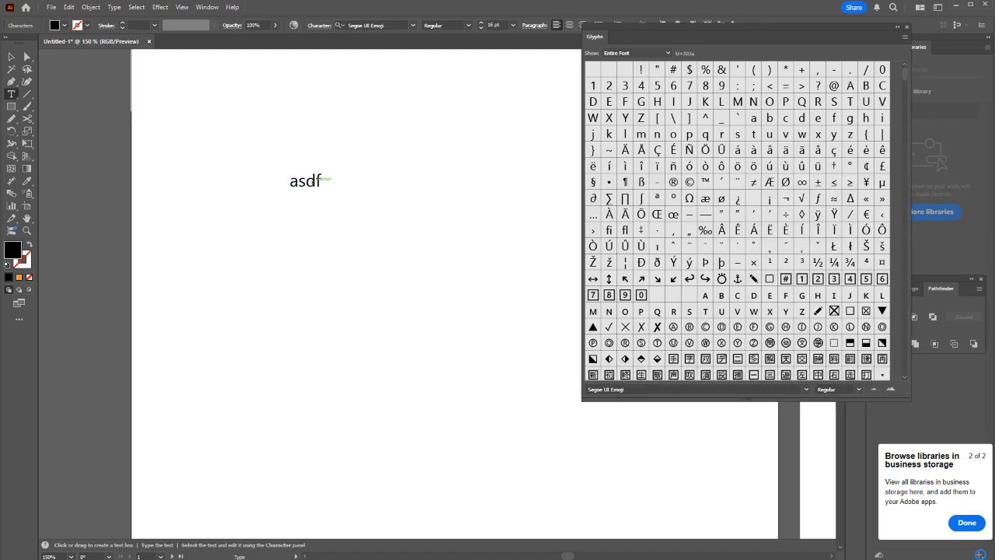
{"action": "key", "text": "ctrl+a"}
{"action": "scroll", "coordinate": [738, 221], "scroll_direction": "down", "scroll_amount": 15}
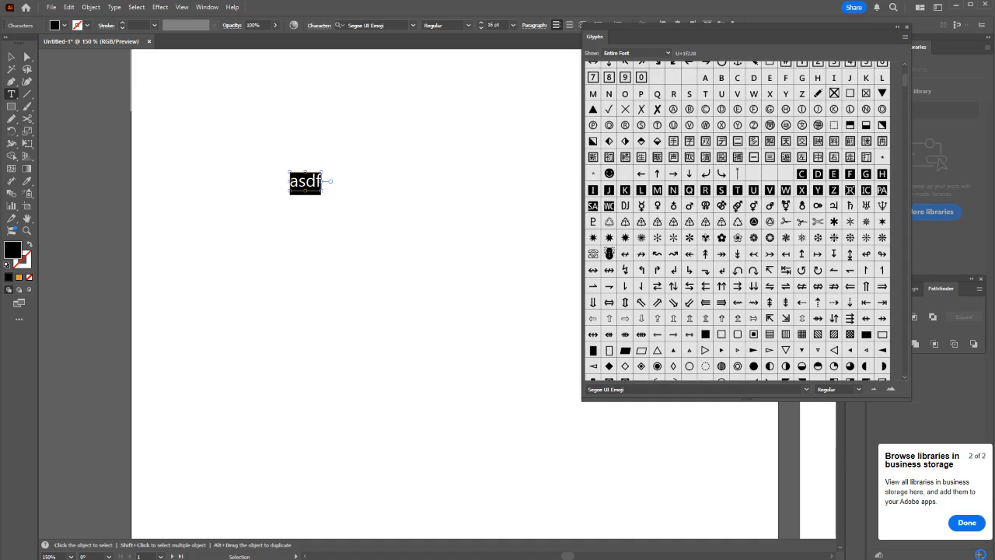
{"action": "scroll", "coordinate": [738, 221], "scroll_direction": "up", "scroll_amount": 3}
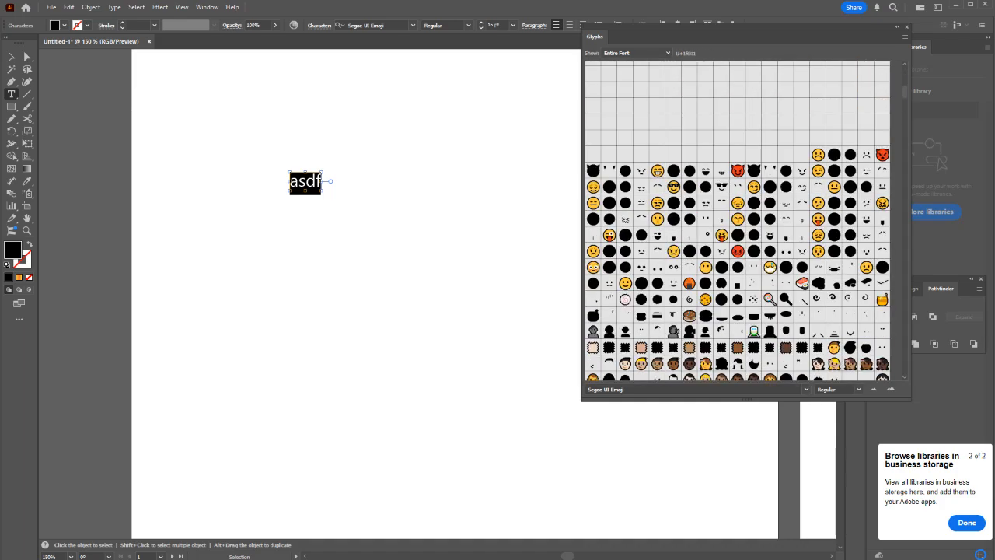
{"action": "double_click", "coordinate": [658, 170]}
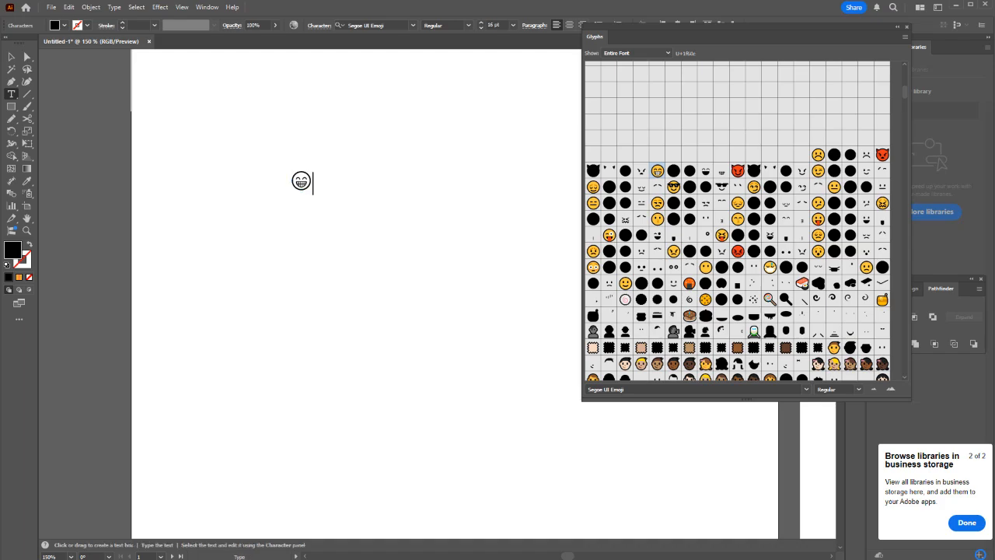
{"action": "key", "text": "Escape"}
Step: Convert the grinning emoji glyph to outlines and select the resulting colored artwork
{"action": "scroll", "coordinate": [300, 179], "scroll_direction": "up", "scroll_amount": 9}
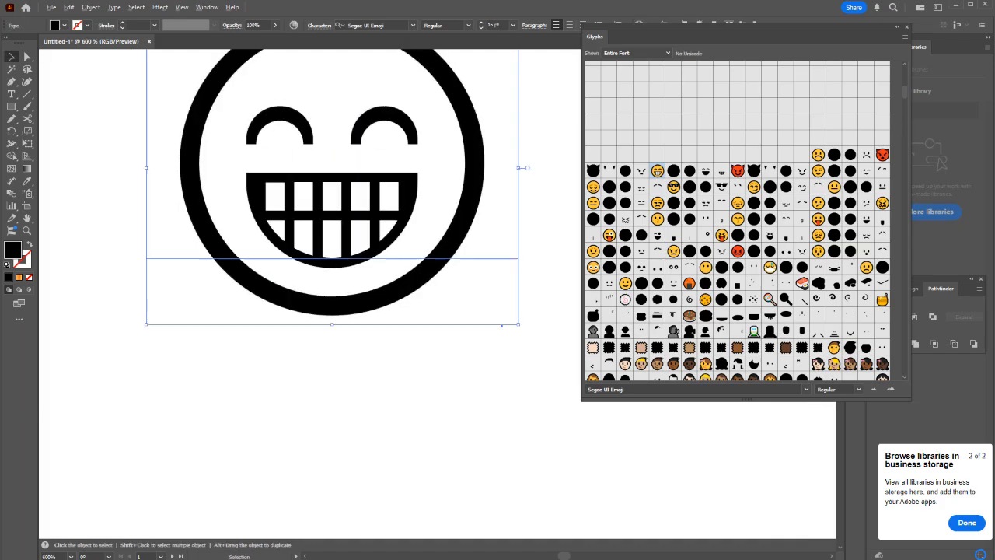
{"action": "right_click", "coordinate": [350, 246]}
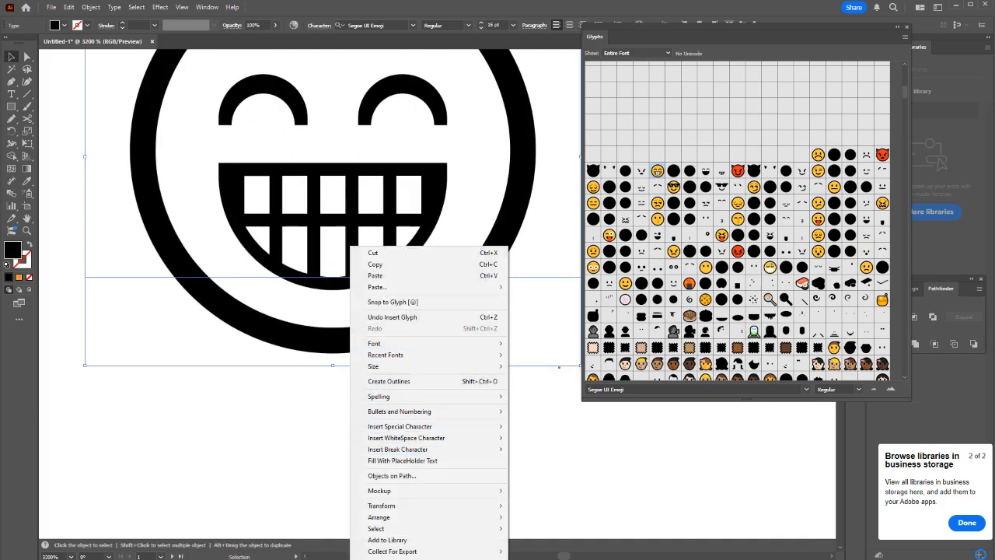
{"action": "left_click", "coordinate": [234, 407]}
{"action": "scroll", "coordinate": [234, 408], "scroll_direction": "down", "scroll_amount": 2}
{"action": "left_click", "coordinate": [328, 323]}
{"action": "right_click", "coordinate": [328, 322]}
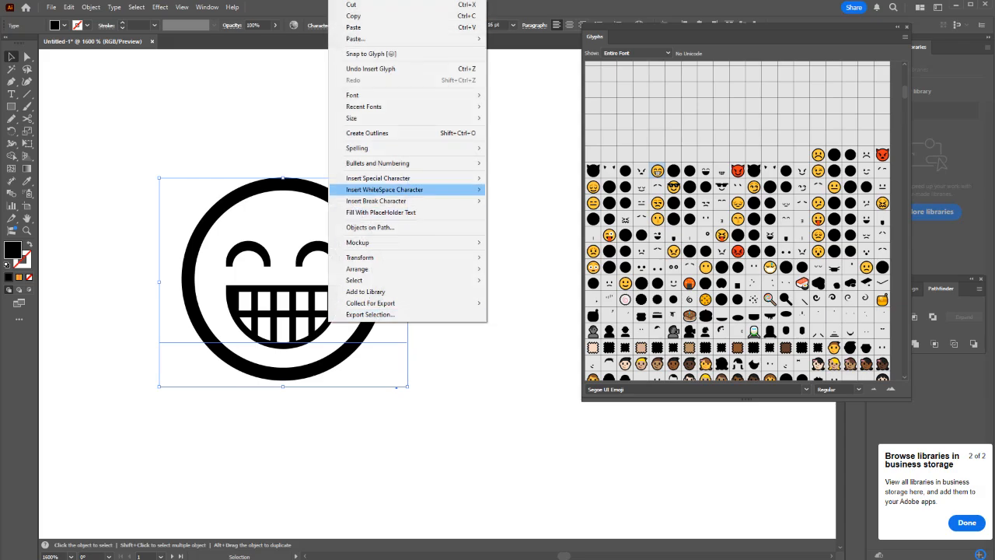
{"action": "left_click", "coordinate": [367, 133]}
{"action": "key", "text": "ctrl+shift+a"}
{"action": "left_click", "coordinate": [340, 296]}
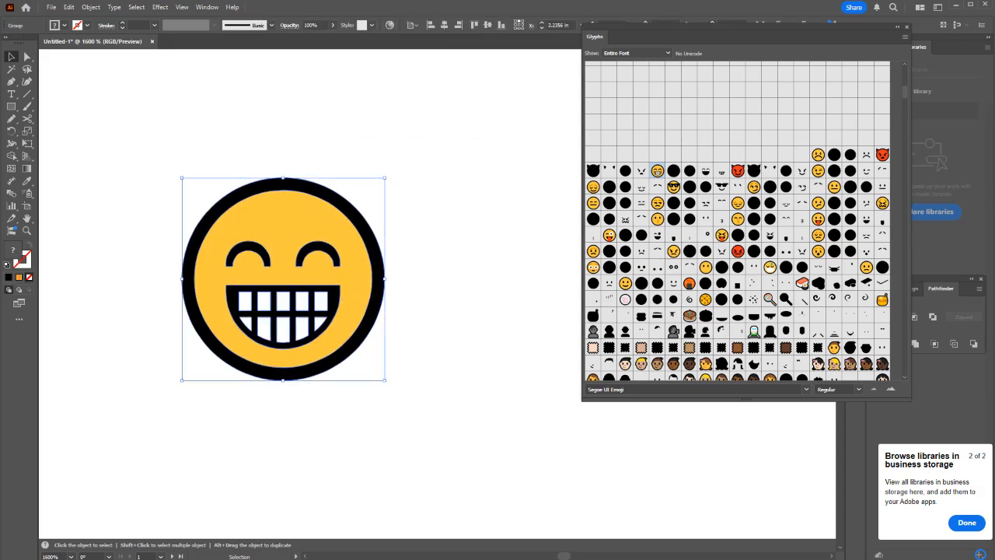
{"action": "scroll", "coordinate": [271, 282], "scroll_direction": "up", "scroll_amount": 2}
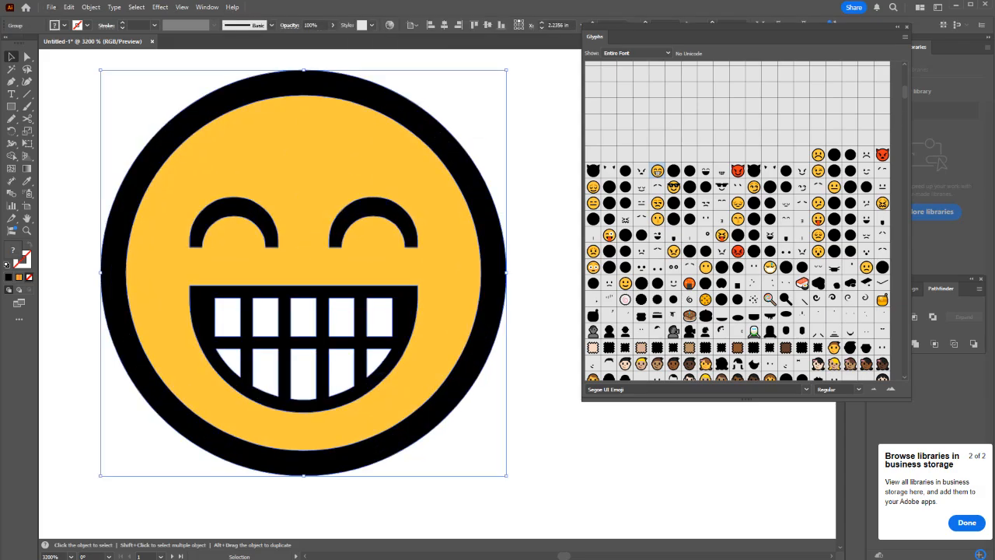
Step: Draw a circle about 0.039 in wide inside the emoji's left eye arch, filled with the teeth's white
{"action": "key", "text": "ctrl+shift+a"}
{"action": "key", "text": "l"}
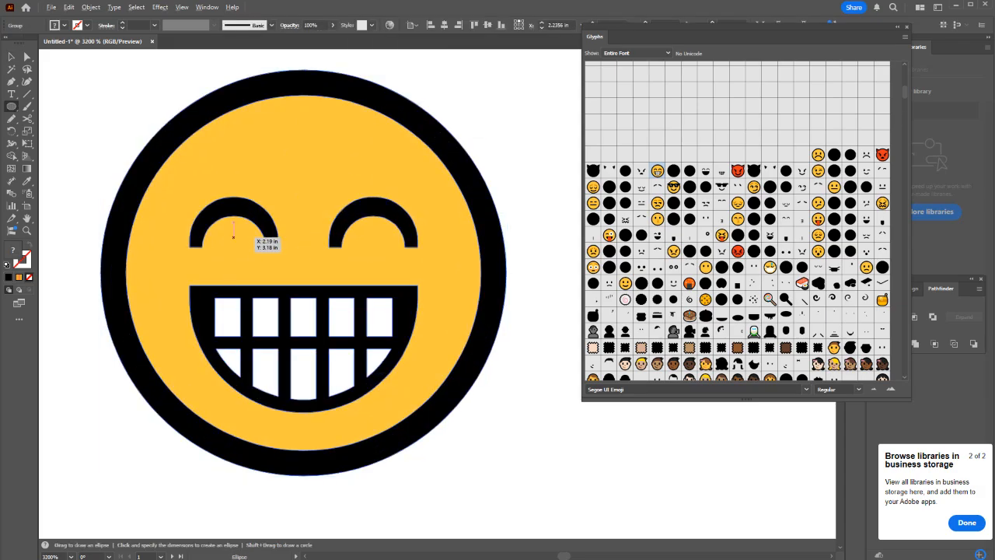
{"action": "mouse_move", "coordinate": [233, 236]}
{"action": "left_mouse_down"}
{"action": "mouse_move", "coordinate": [266, 268]}
{"action": "mouse_move", "coordinate": [278, 239]}
{"action": "mouse_move", "coordinate": [365, 237]}
{"action": "left_mouse_up"}
{"action": "key", "text": "i"}
{"action": "left_click", "coordinate": [266, 316]}
{"action": "key", "text": "v"}
{"action": "key", "text": "ctrl+z"}
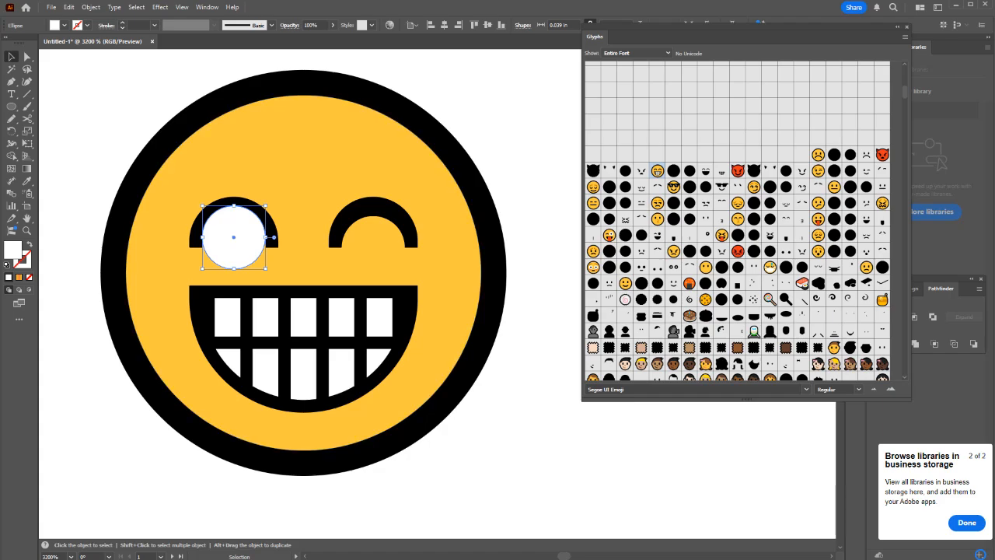
Step: Draw a circle about 0.019 in wide inside the white left eye as a pupil, with black fill and no stroke
{"action": "key", "text": "l"}
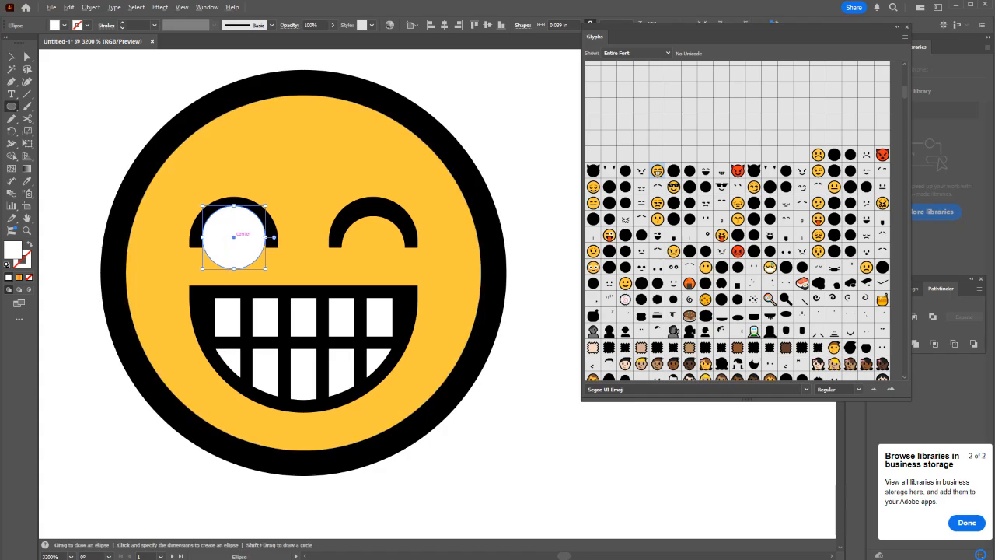
{"action": "left_click_drag", "start_coordinate": [234, 243], "coordinate": [263, 238]}
{"action": "key", "text": "d"}
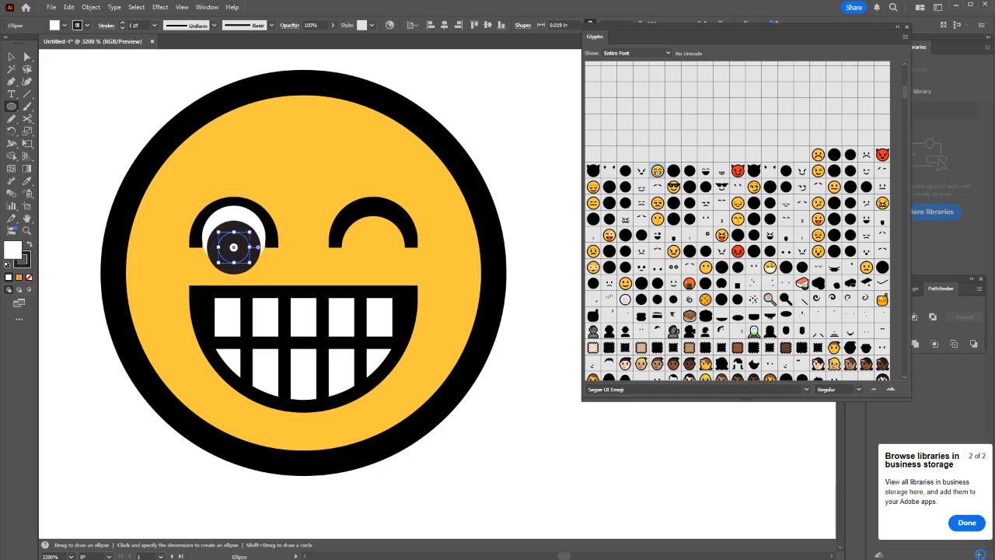
{"action": "key", "text": "shift+x"}
{"action": "key", "text": "x"}
{"action": "key", "text": "/"}
{"action": "key", "text": "/"}
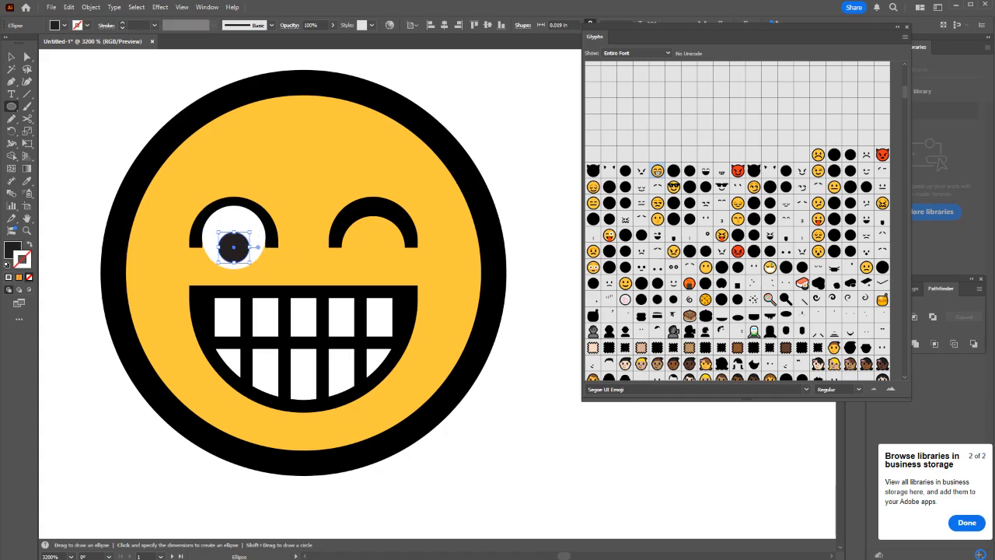
Step: Duplicate the white eye and its dark pupil into the emoji's right eye arch, and clear the selection
{"action": "key", "text": "v"}
{"action": "left_click_drag", "start_coordinate": [234, 247], "coordinate": [373, 237]}
{"action": "left_click", "coordinate": [257, 242], "text": "shift"}
{"action": "key", "text": "ctrl+shift+a"}
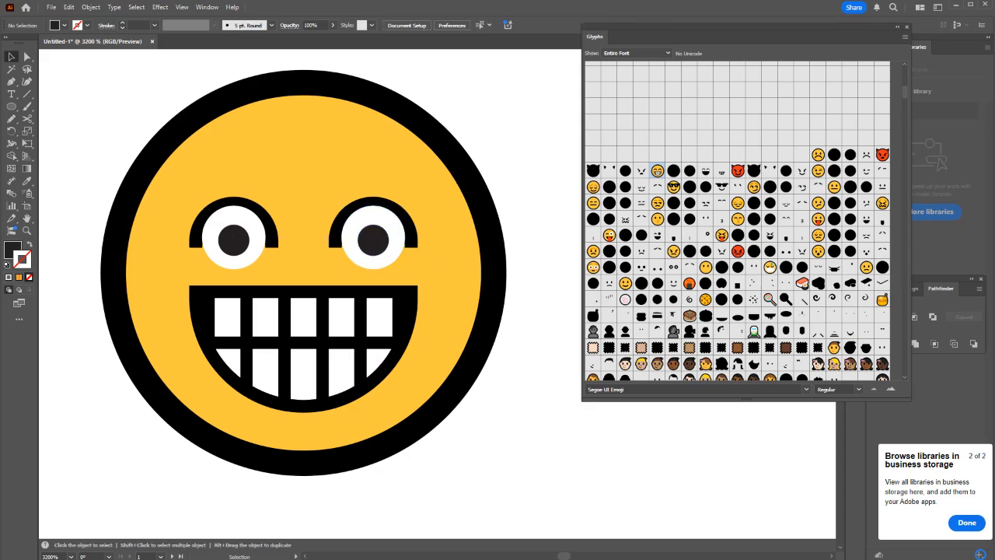
{"action": "scroll", "coordinate": [347, 225], "scroll_direction": "down", "scroll_amount": 1}
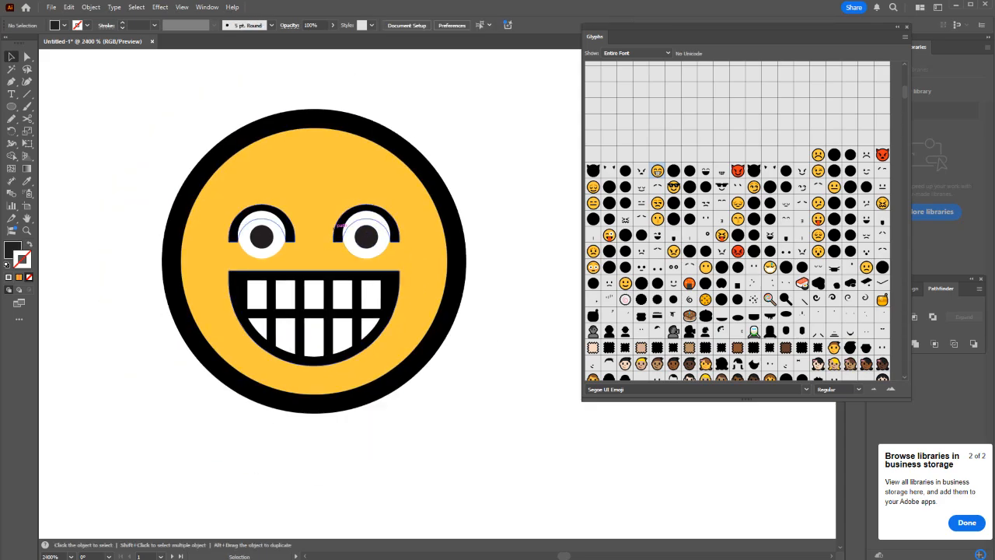
Step: Switch the glyph collection's font to Segoe UI Symbol
{"action": "scroll", "coordinate": [412, 374], "scroll_direction": "down", "scroll_amount": 3}
{"action": "left_click", "coordinate": [806, 389]}
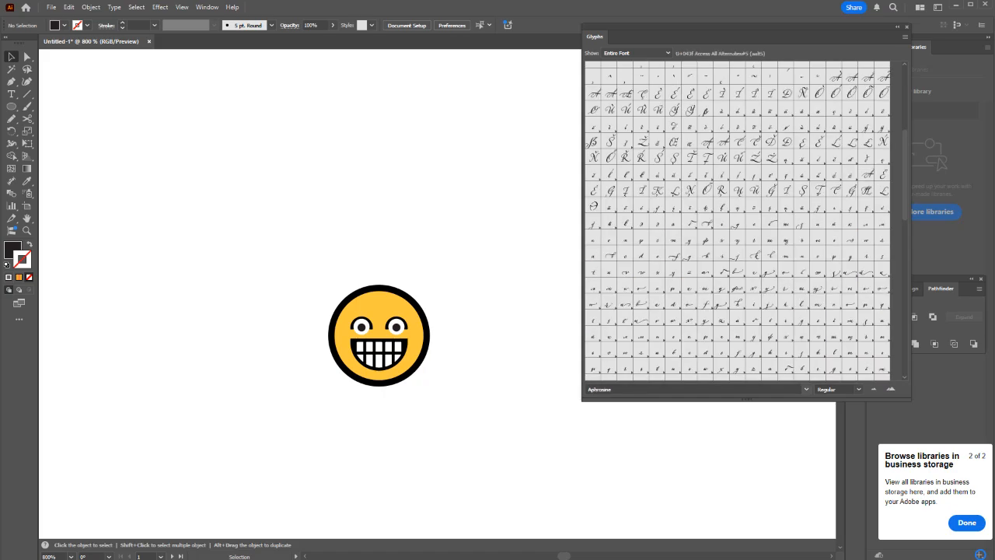
{"action": "left_click", "coordinate": [807, 390]}
{"action": "left_click", "coordinate": [806, 389]}
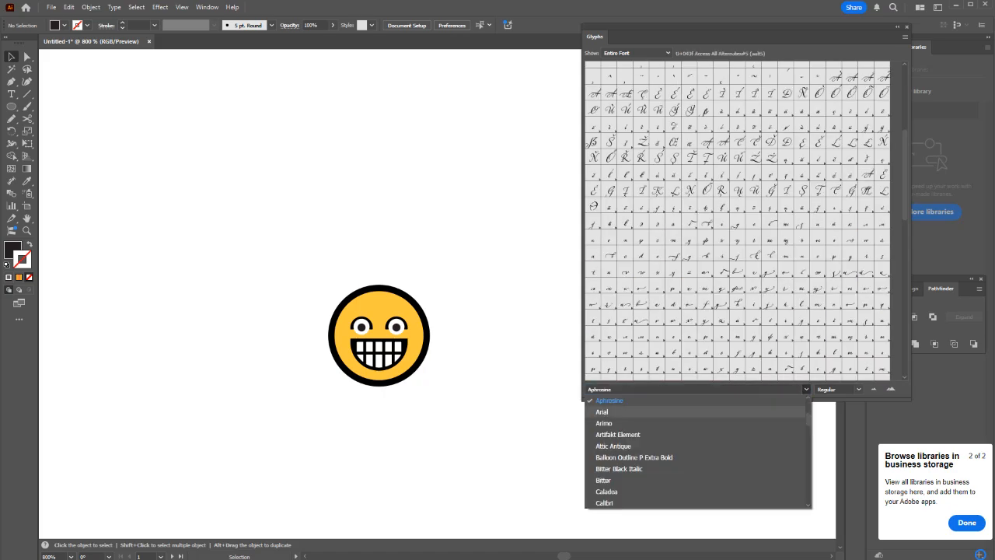
{"action": "left_click_drag", "start_coordinate": [808, 416], "coordinate": [808, 468]}
{"action": "scroll", "coordinate": [698, 469], "scroll_direction": "down", "scroll_amount": 6}
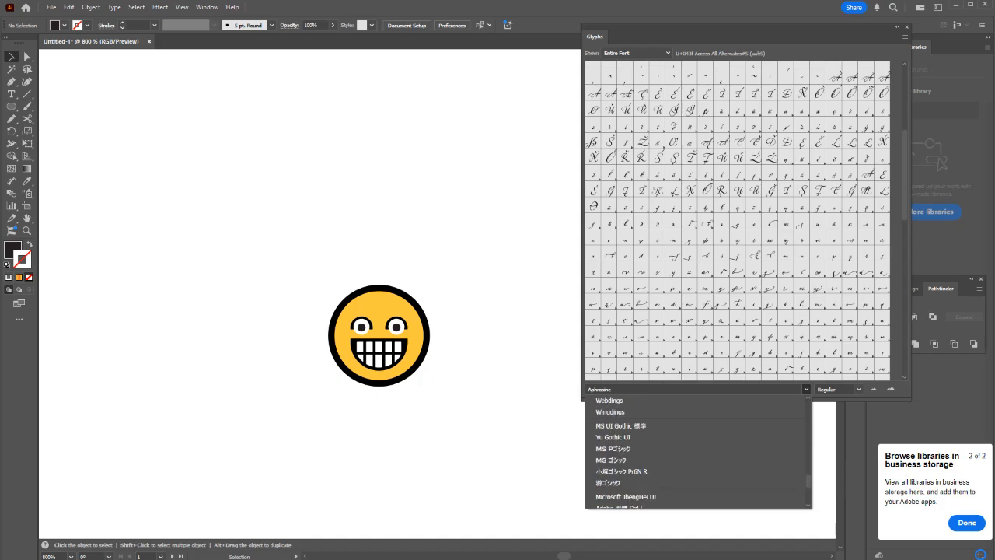
{"action": "scroll", "coordinate": [698, 469], "scroll_direction": "up", "scroll_amount": 3}
{"action": "left_click", "coordinate": [630, 401]}
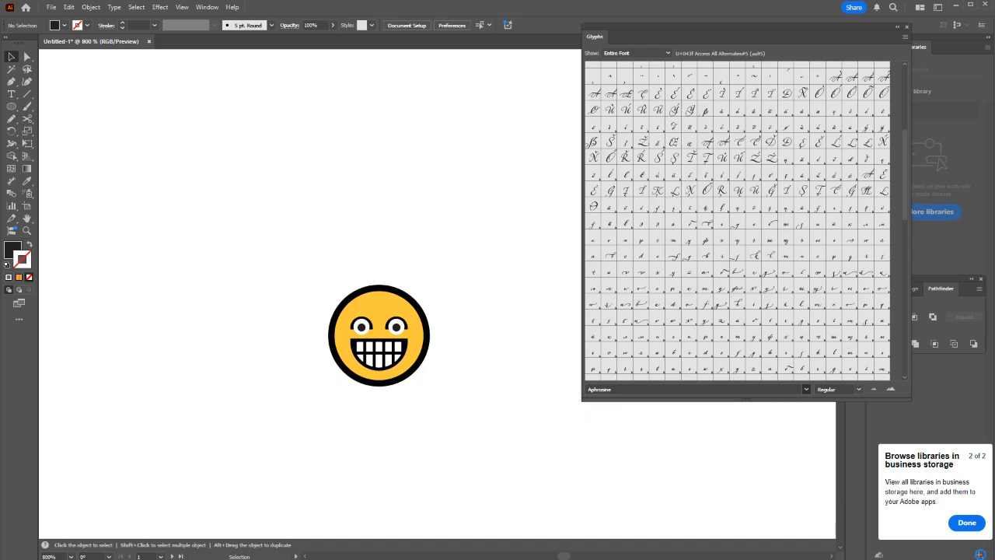
Step: Browse the Segoe UI Symbol glyphs and examine the available icons, such as phones, arrows, faces and interface symbols
{"action": "scroll", "coordinate": [738, 222], "scroll_direction": "down", "scroll_amount": 6}
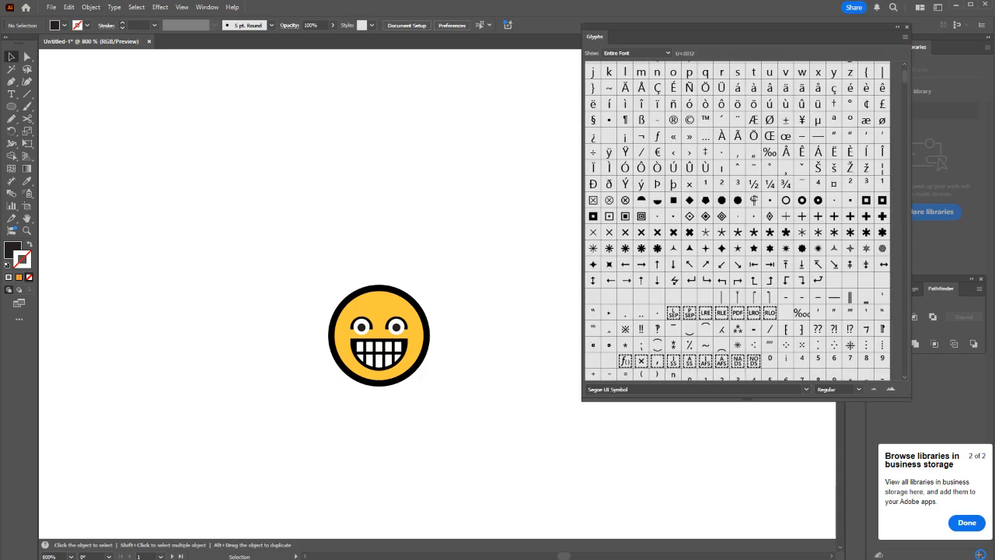
{"action": "scroll", "coordinate": [737, 191], "scroll_direction": "down", "scroll_amount": 15}
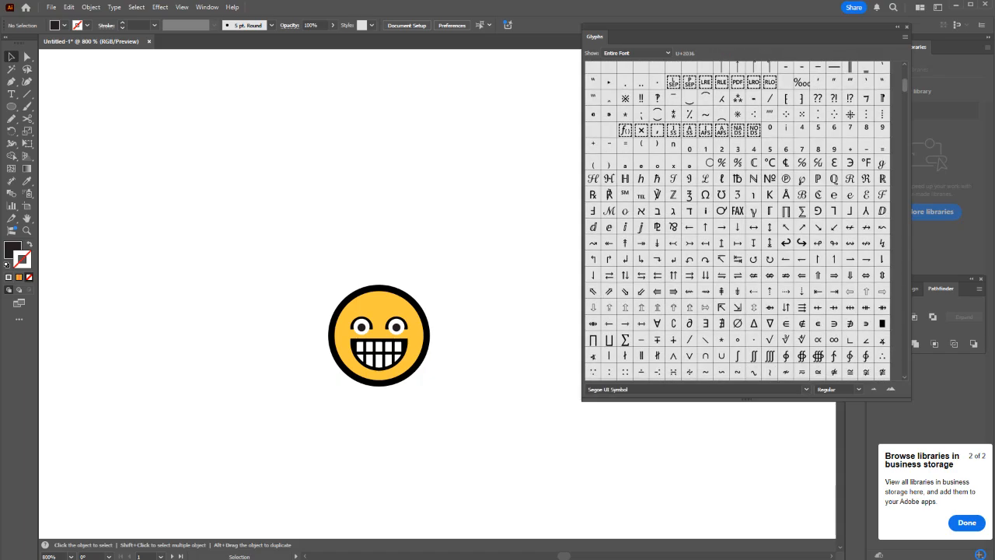
{"action": "scroll", "coordinate": [737, 191], "scroll_direction": "down", "scroll_amount": 20}
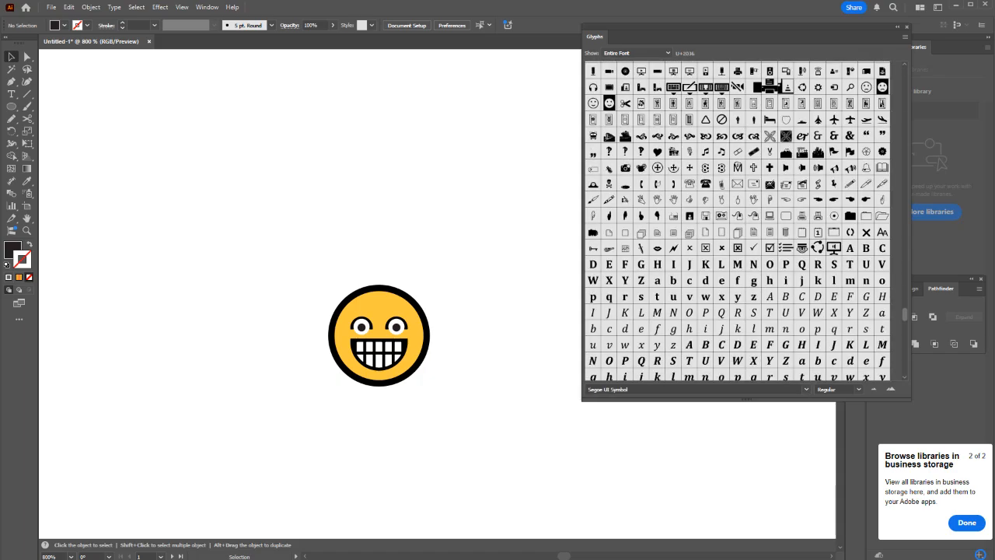
{"action": "scroll", "coordinate": [738, 220], "scroll_direction": "down", "scroll_amount": 6}
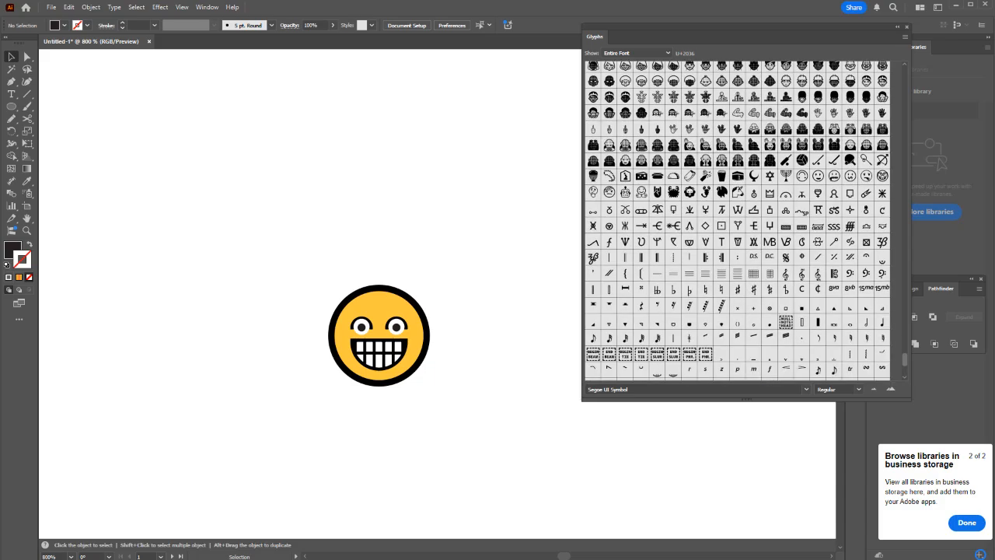
{"action": "scroll", "coordinate": [738, 221], "scroll_direction": "down", "scroll_amount": 5}
{"action": "scroll", "coordinate": [738, 244], "scroll_direction": "up", "scroll_amount": 15}
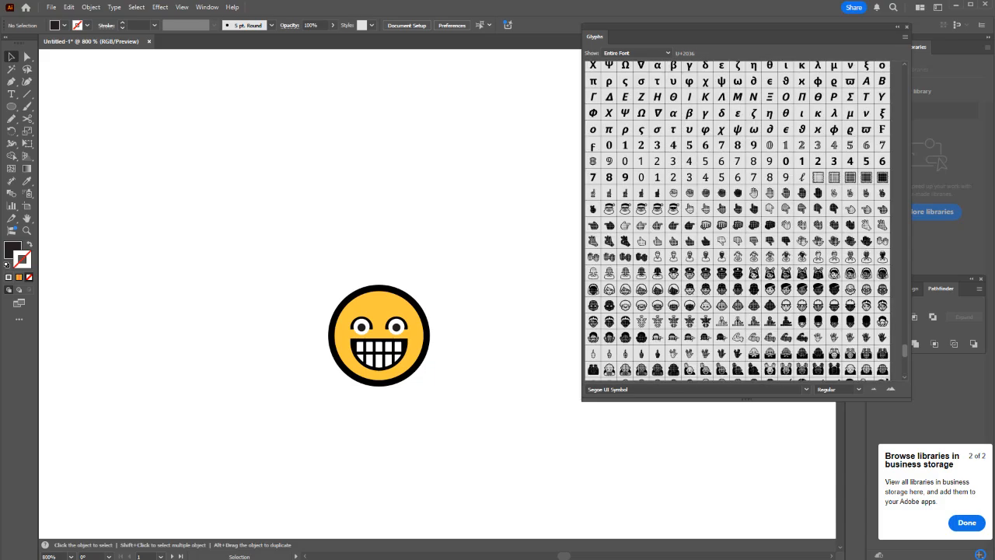
{"action": "scroll", "coordinate": [738, 243], "scroll_direction": "up", "scroll_amount": 10}
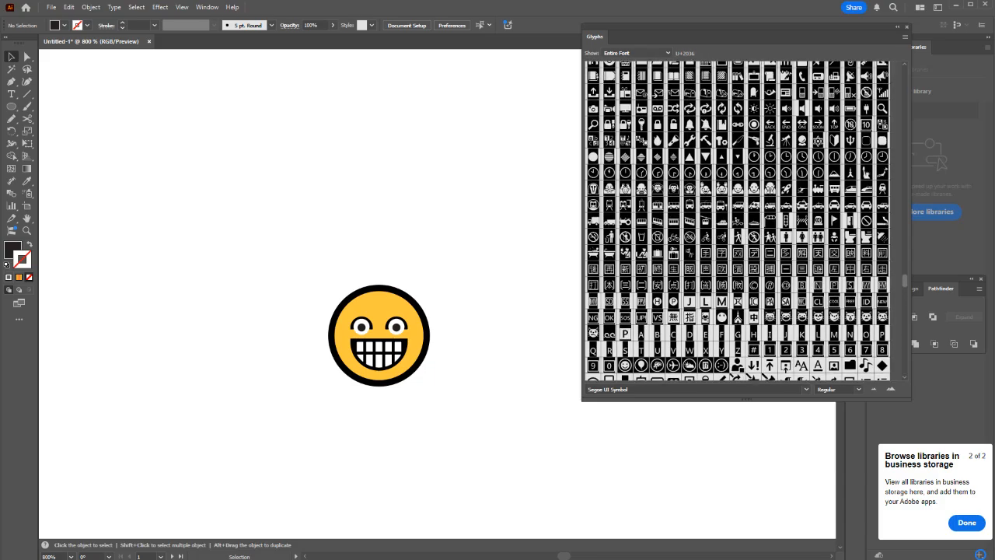
{"action": "scroll", "coordinate": [738, 243], "scroll_direction": "up", "scroll_amount": 5}
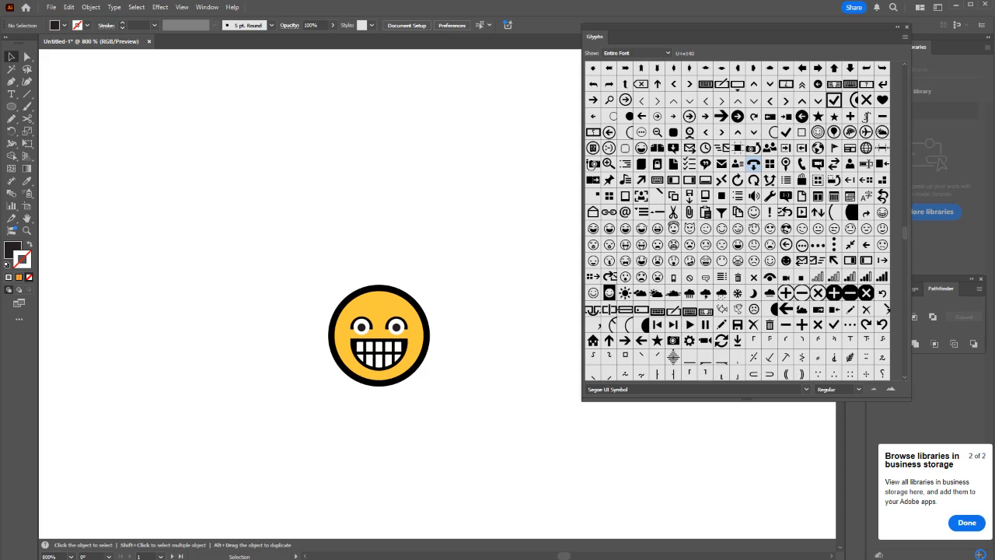
Step: Insert the phone handset with down arrow glyph as new 16 pt text and move it to the emoji's upper left
{"action": "key", "text": "t"}
{"action": "left_click", "coordinate": [148, 133]}
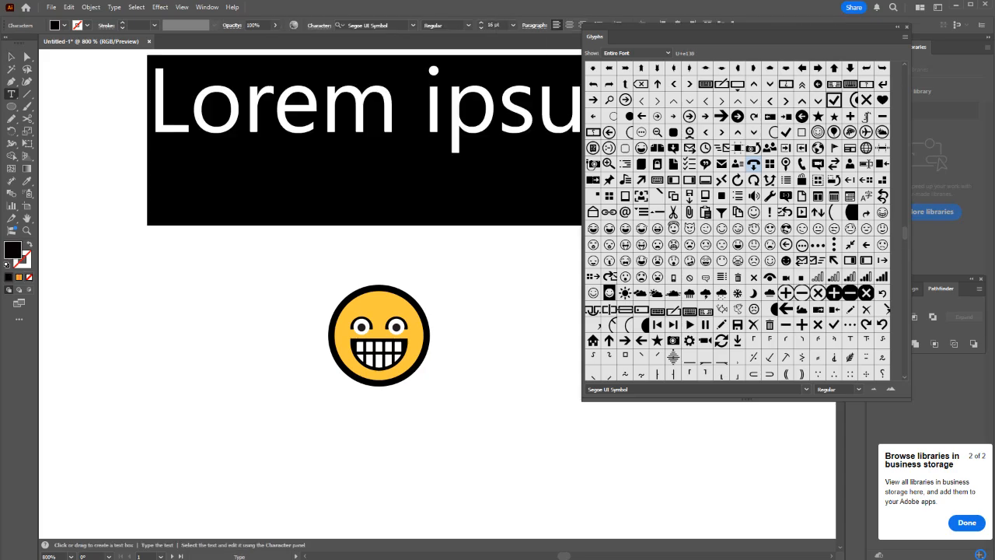
{"action": "double_click", "coordinate": [753, 163]}
{"action": "key", "text": "Escape"}
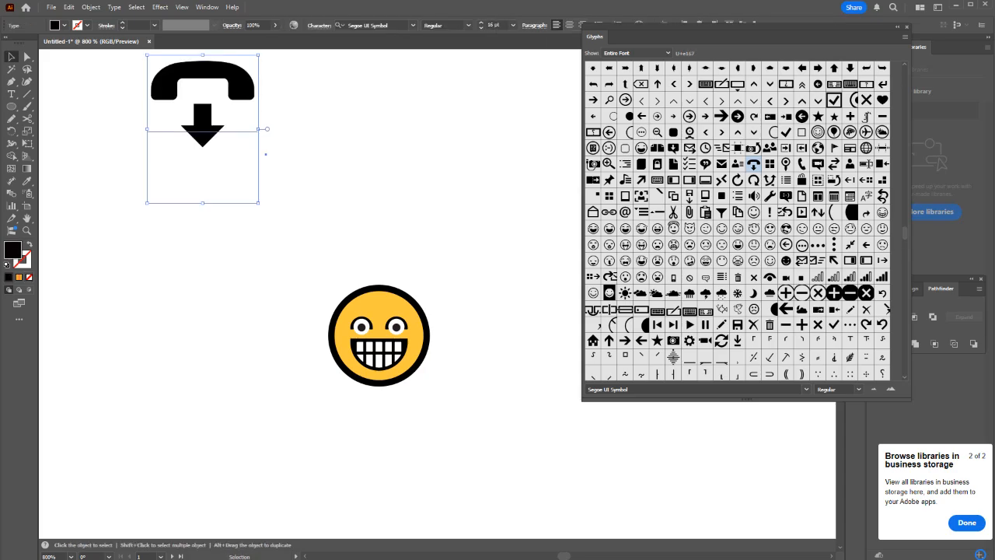
{"action": "left_click_drag", "start_coordinate": [214, 110], "coordinate": [251, 285]}
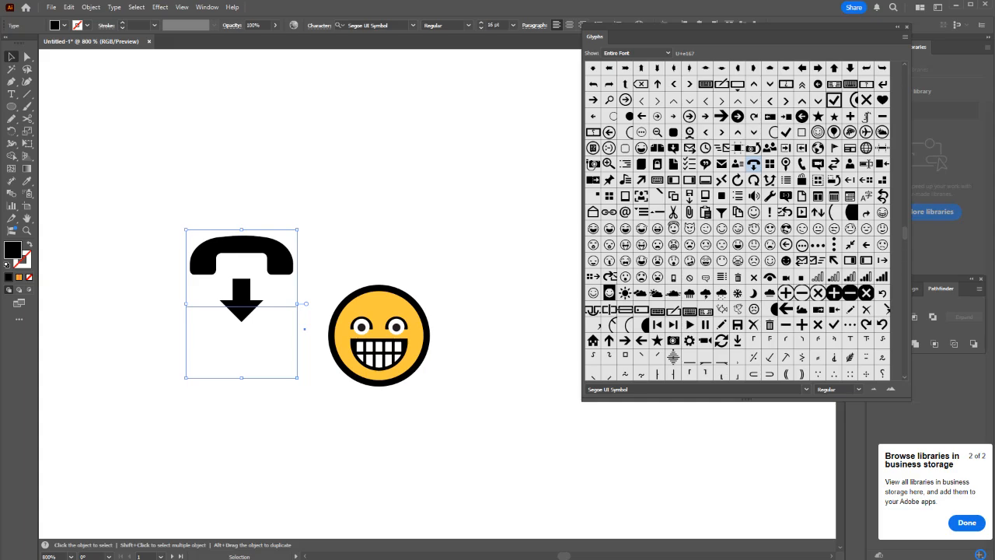
Step: Convert the phone handset glyph to outlines and ungroup the resulting artwork
{"action": "right_click", "coordinate": [248, 261]}
{"action": "left_click", "coordinate": [286, 395]}
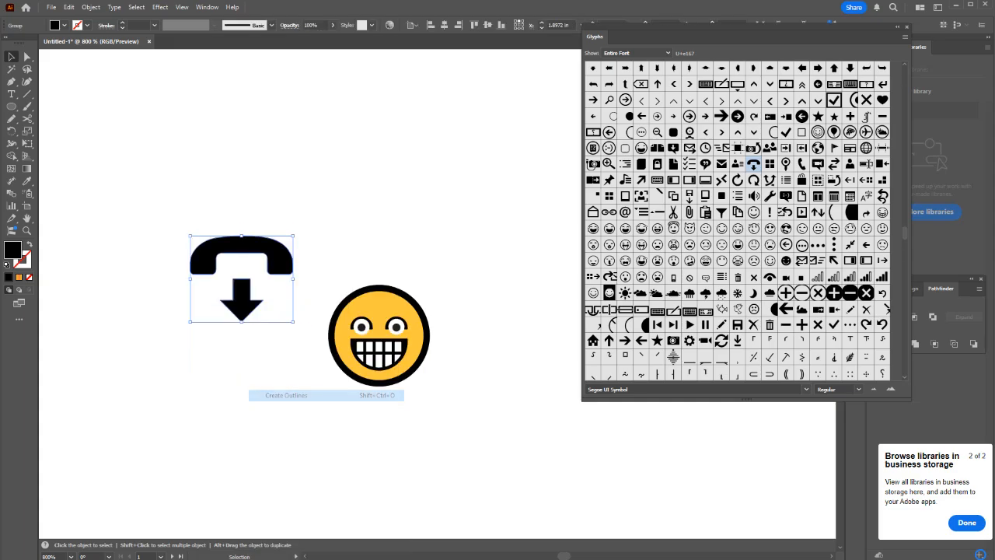
{"action": "left_click", "coordinate": [255, 317]}
{"action": "left_click", "coordinate": [241, 313]}
{"action": "right_click", "coordinate": [240, 313]}
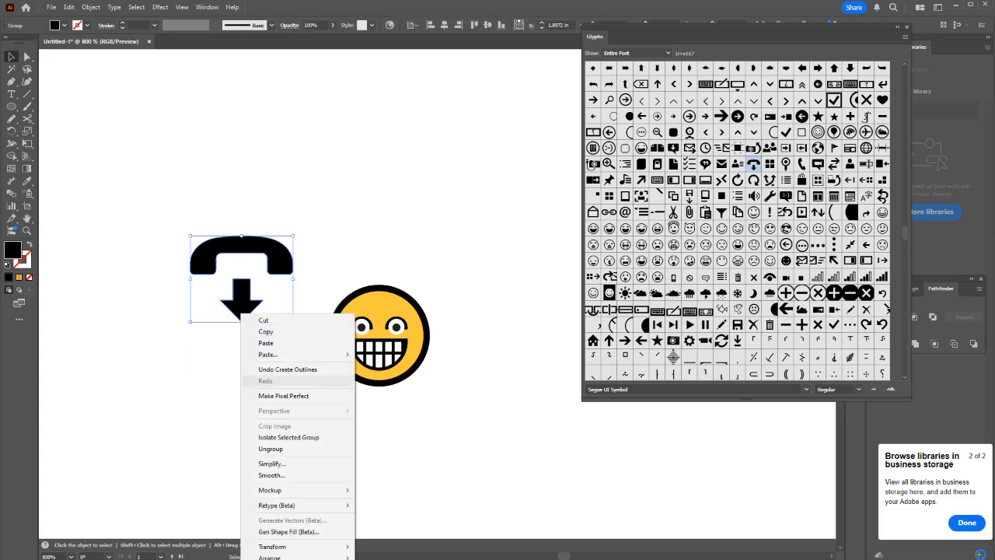
{"action": "left_click", "coordinate": [271, 449]}
{"action": "key", "text": "Delete"}
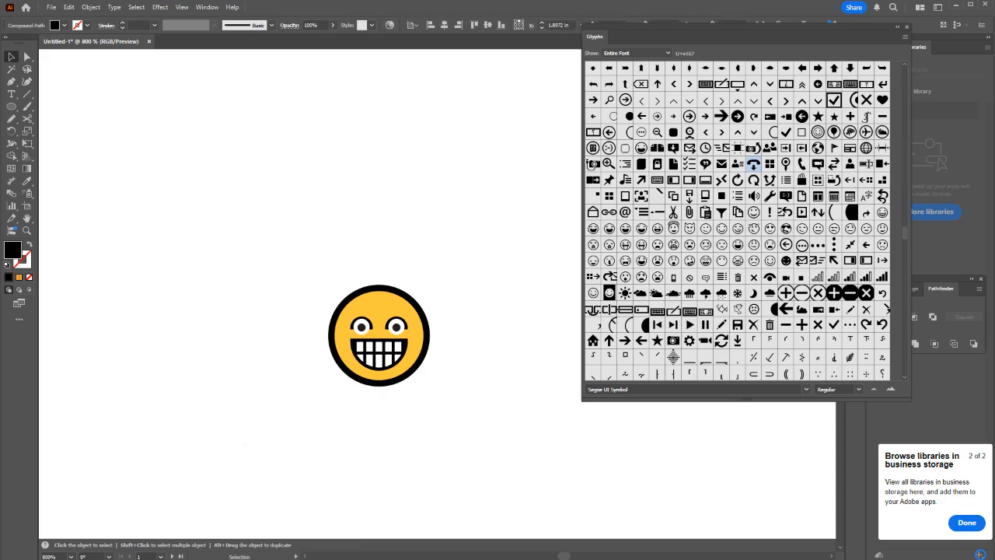
{"action": "key", "text": "a"}
{"action": "key", "text": "ctrl+z"}
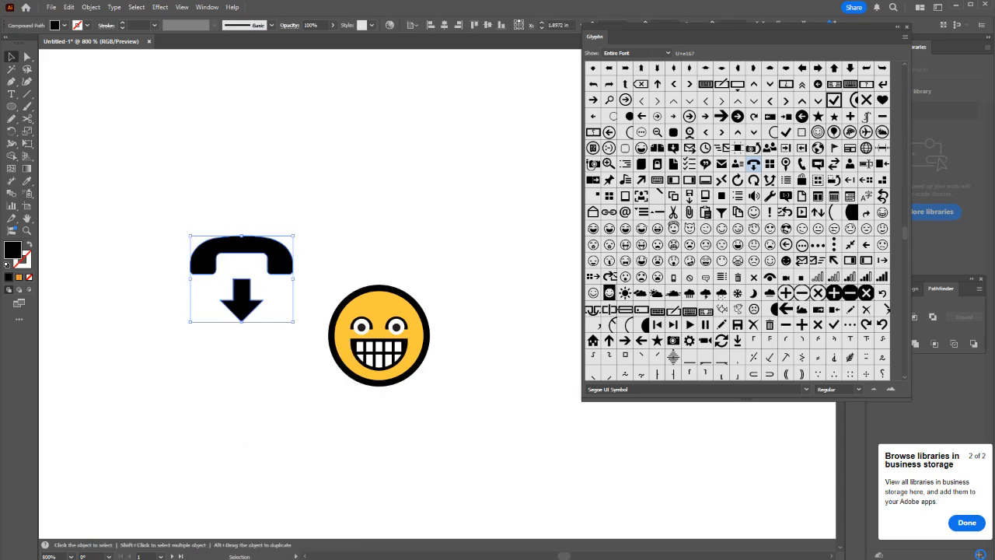
Step: Release the phone icon's compound path and delete the down arrow beneath the handset
{"action": "right_click", "coordinate": [241, 307]}
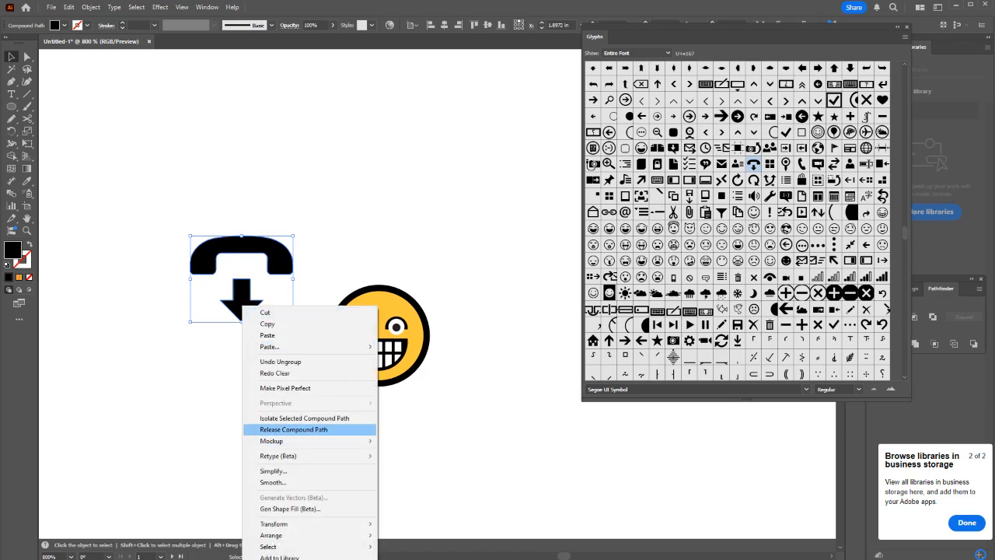
{"action": "left_click", "coordinate": [294, 430]}
{"action": "left_click_drag", "start_coordinate": [226, 365], "coordinate": [262, 311]}
{"action": "key", "text": "Delete"}
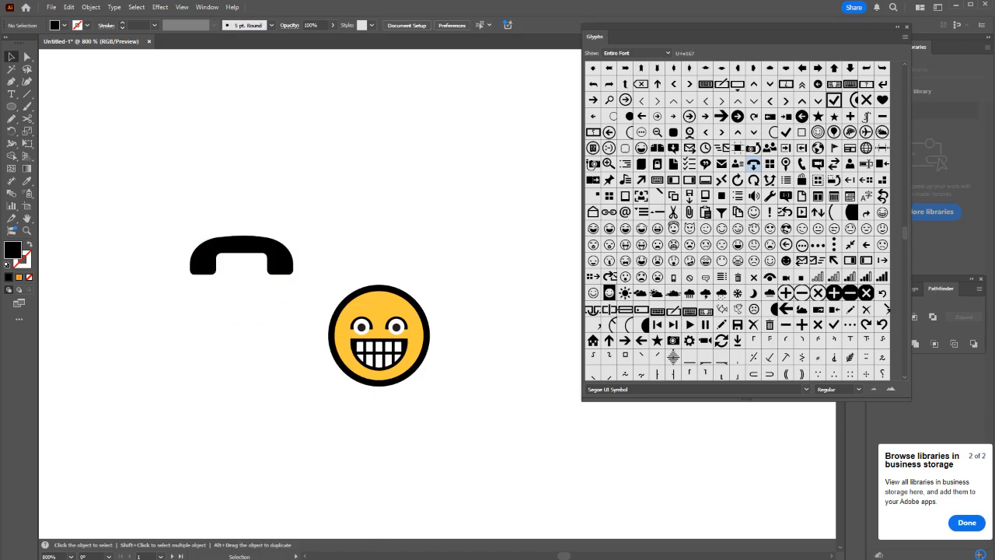
Step: Rotate the phone handset 90 degrees so it stands upright, and scale it down
{"action": "left_click", "coordinate": [279, 260]}
{"action": "left_click_drag", "start_coordinate": [299, 277], "coordinate": [246, 245]}
Step: Add a phone number as 16 pt Segoe UI Symbol text and align it directly to the right of the handset icon
{"action": "key", "text": "t"}
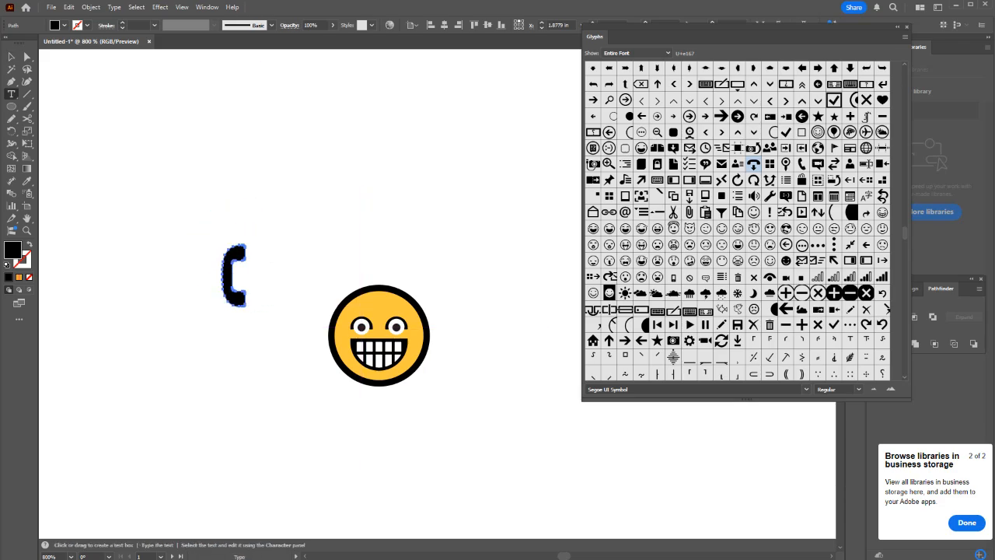
{"action": "left_click", "coordinate": [147, 254]}
{"action": "type", "text": "123-456-78"}
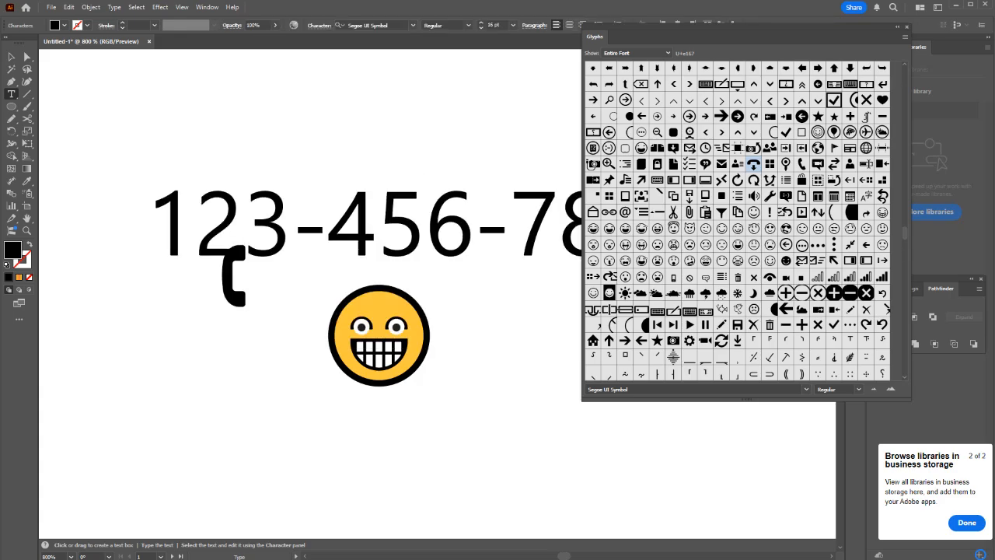
{"action": "key", "text": "Escape"}
{"action": "left_click_drag", "start_coordinate": [300, 241], "coordinate": [424, 291]}
{"action": "left_click_drag", "start_coordinate": [424, 395], "coordinate": [356, 344]}
{"action": "left_click", "coordinate": [466, 373]}
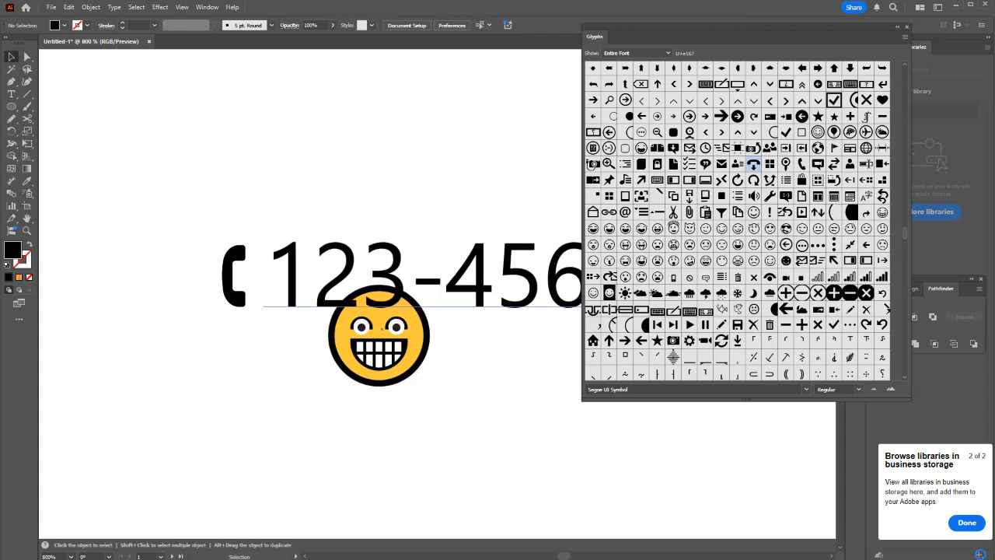
Step: Move the phone number text up above the handset icon
{"action": "left_click", "coordinate": [467, 291]}
{"action": "key", "text": "Delete"}
{"action": "key", "text": "ctrl+z"}
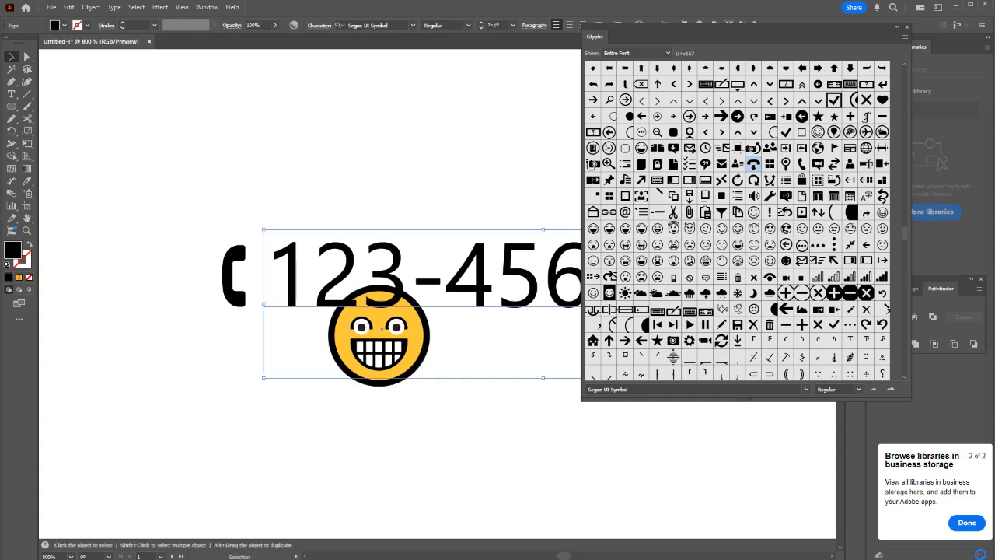
{"action": "left_click_drag", "start_coordinate": [466, 426], "coordinate": [356, 459]}
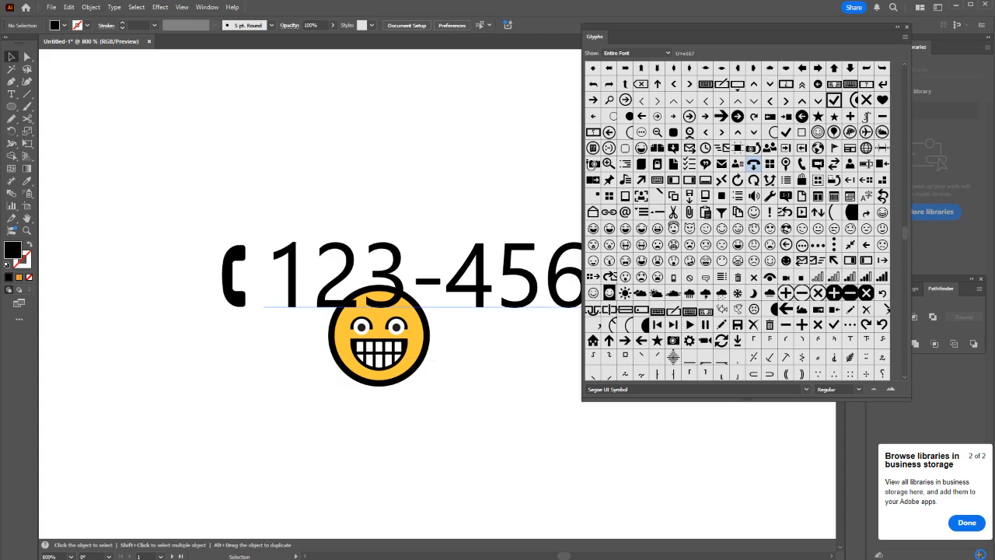
{"action": "left_click_drag", "start_coordinate": [510, 264], "coordinate": [431, 299]}
{"action": "left_click_drag", "start_coordinate": [479, 403], "coordinate": [390, 276]}
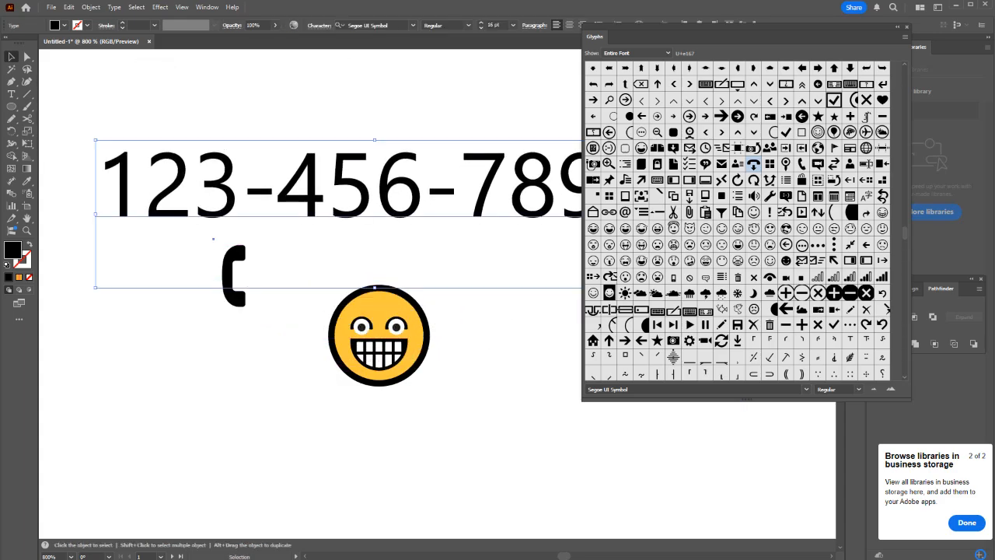
Step: Delete all the artwork and draw a rectangle about 0.31 by 0.32 in with the default white fill and black stroke
{"action": "left_click_drag", "start_coordinate": [514, 455], "coordinate": [259, 244]}
{"action": "key", "text": "Delete"}
{"action": "key", "text": "m"}
{"action": "key", "text": "d"}
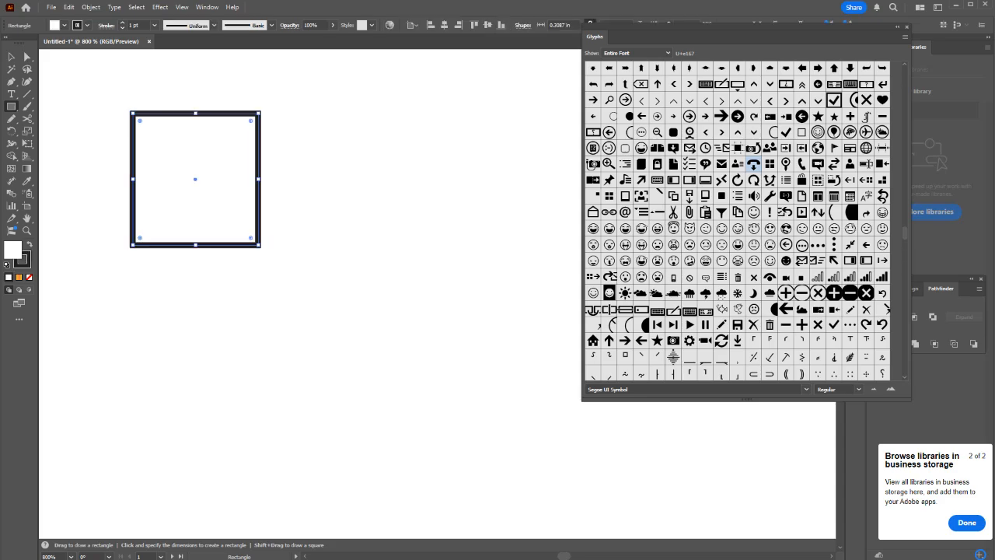
Step: Close the Glyphs panel and open the Color panel
{"action": "mouse_move", "coordinate": [595, 36]}
{"action": "left_mouse_down"}
{"action": "mouse_move", "coordinate": [825, 358]}
{"action": "mouse_move", "coordinate": [848, 272]}
{"action": "mouse_move", "coordinate": [854, 284]}
{"action": "mouse_move", "coordinate": [788, 351]}
{"action": "mouse_move", "coordinate": [856, 274]}
{"action": "left_mouse_up"}
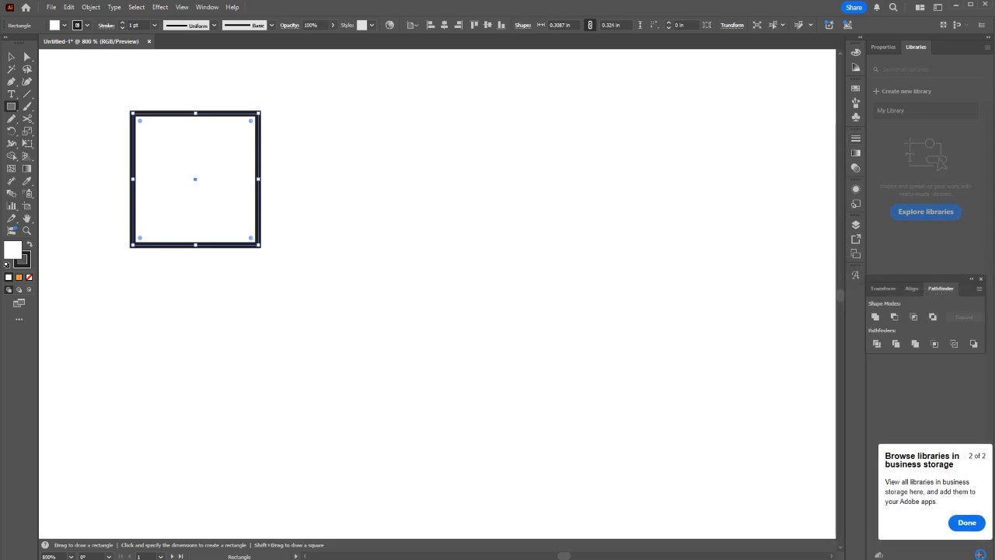
{"action": "left_click", "coordinate": [856, 52]}
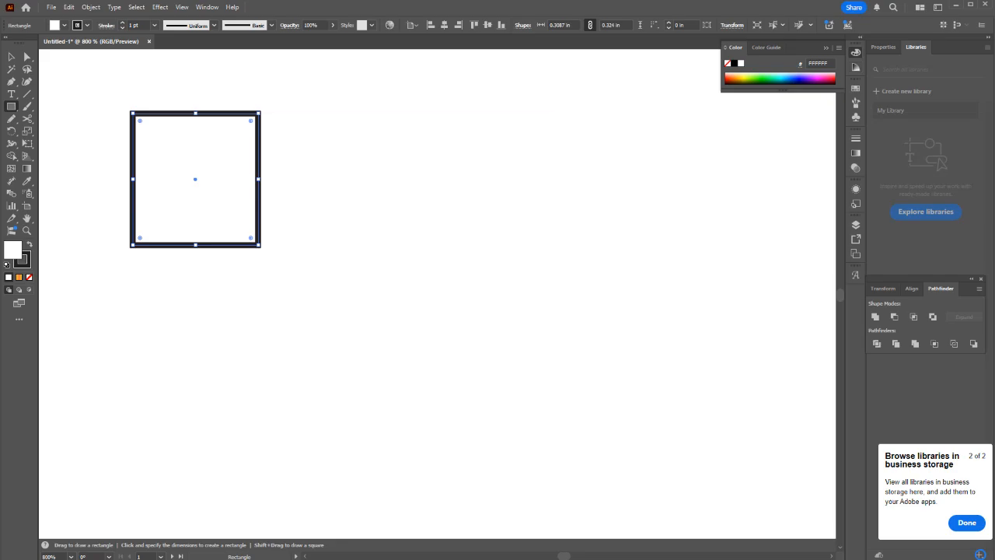
Step: Draw two more squares, about 0.3 in and 0.32 in wide, each overlapping the previous shape diagonally down to the right
{"action": "key", "text": "n"}
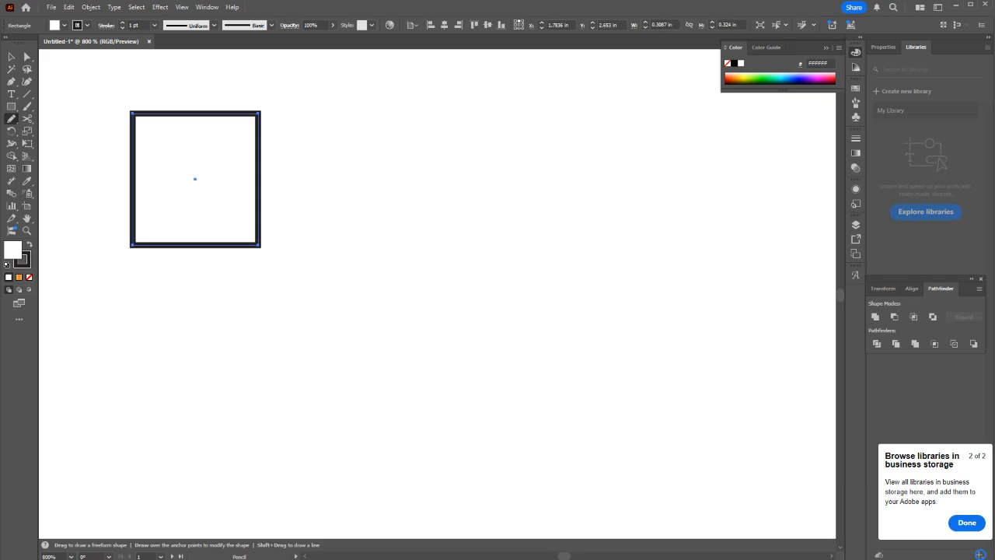
{"action": "key", "text": "m"}
{"action": "mouse_move", "coordinate": [176, 159]}
{"action": "left_mouse_down"}
{"action": "mouse_move", "coordinate": [344, 289]}
{"action": "mouse_move", "coordinate": [296, 278]}
{"action": "left_mouse_up"}
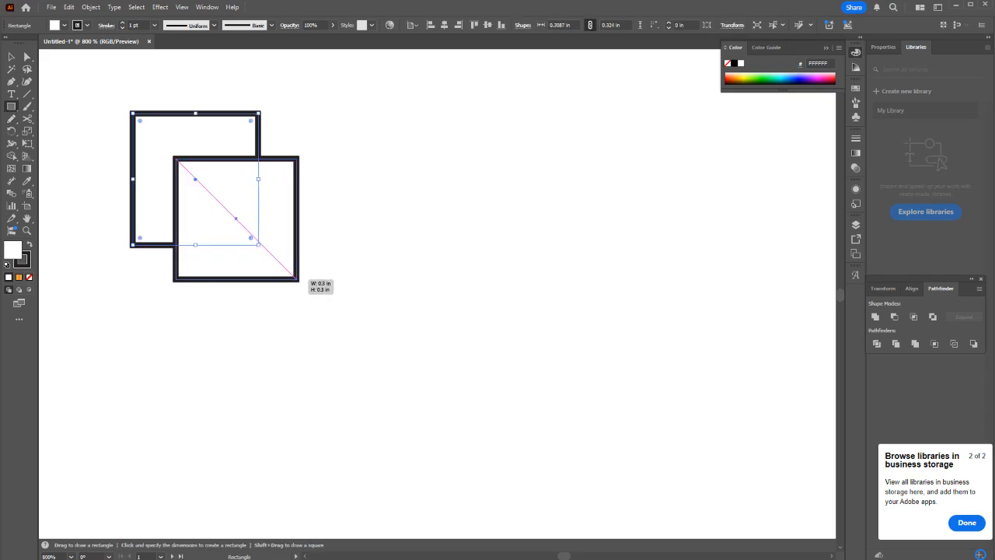
{"action": "left_click_drag", "start_coordinate": [209, 203], "coordinate": [345, 335]}
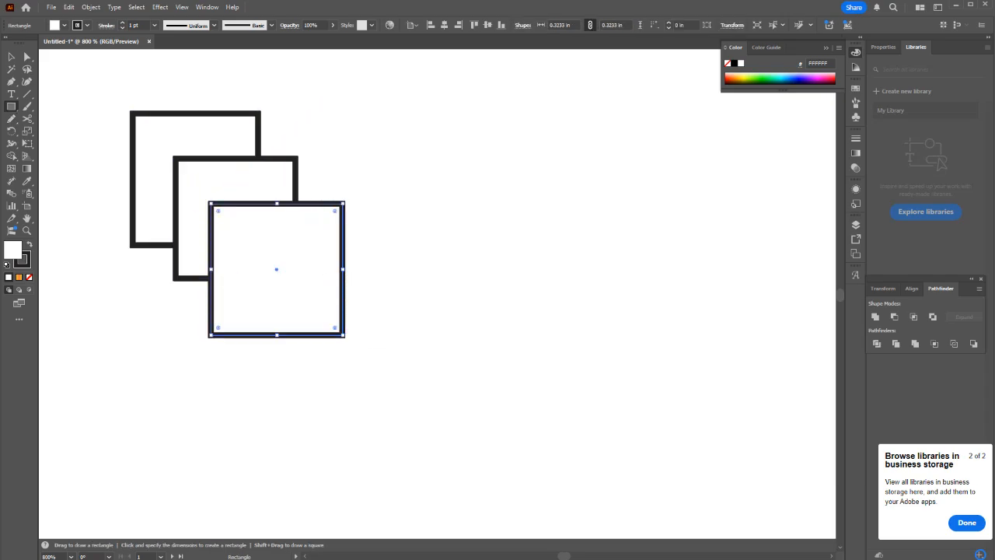
Step: Draw a fourth overlapping square about 0.41 in wide at the stack's lower right, and undo it
{"action": "left_click_drag", "start_coordinate": [252, 250], "coordinate": [422, 418]}
{"action": "key", "text": "v"}
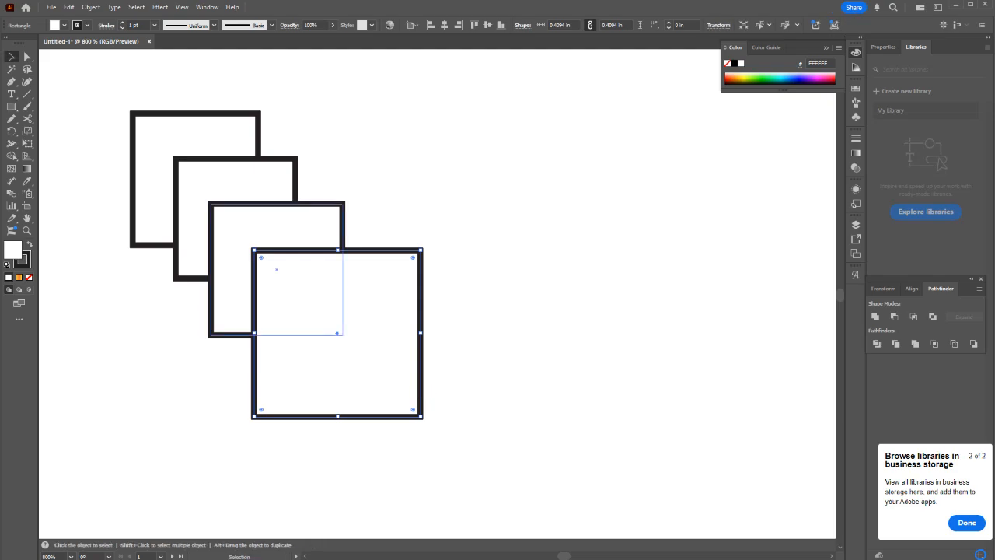
{"action": "left_click", "coordinate": [195, 179]}
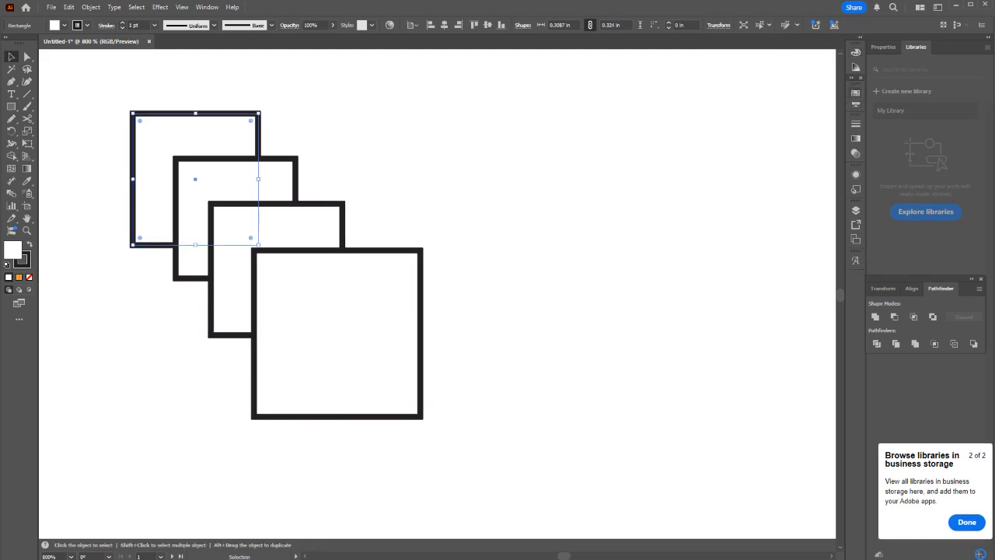
{"action": "key", "text": "ctrl+z"}
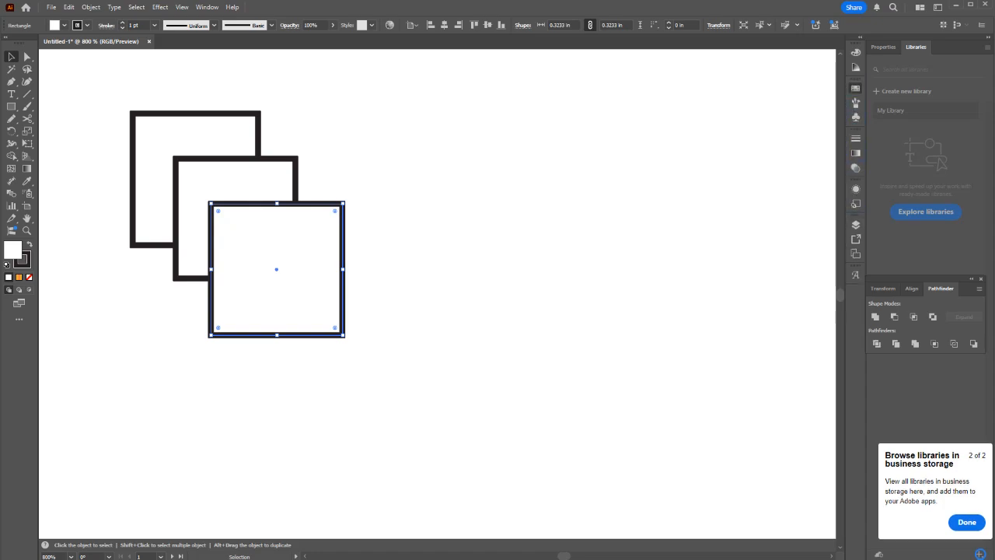
Step: Fill the front square with red, the middle one with yellow and the back one with green from the Swatches panel
{"action": "left_click", "coordinate": [855, 88]}
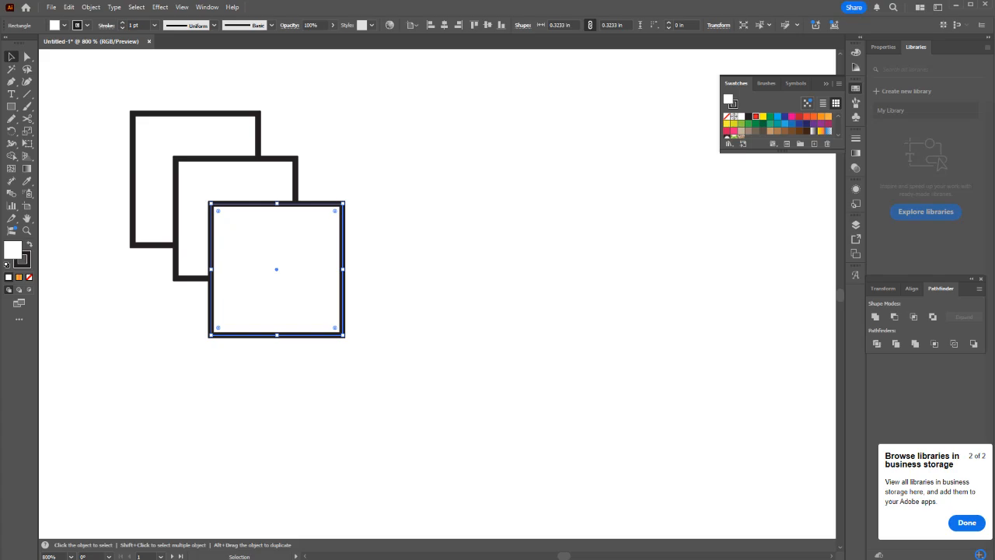
{"action": "left_click", "coordinate": [756, 117]}
{"action": "left_click", "coordinate": [252, 183]}
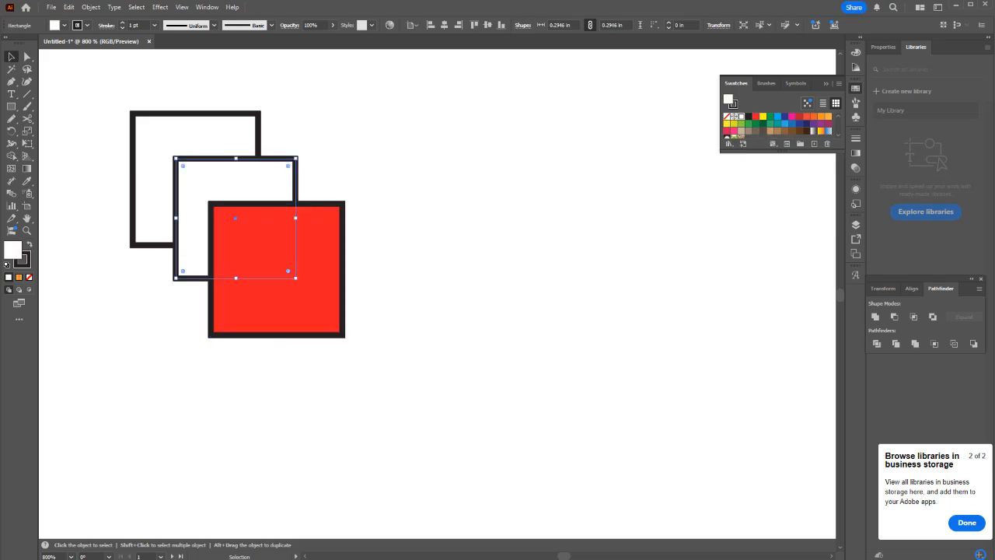
{"action": "left_click", "coordinate": [755, 117]}
{"action": "left_click", "coordinate": [763, 116]}
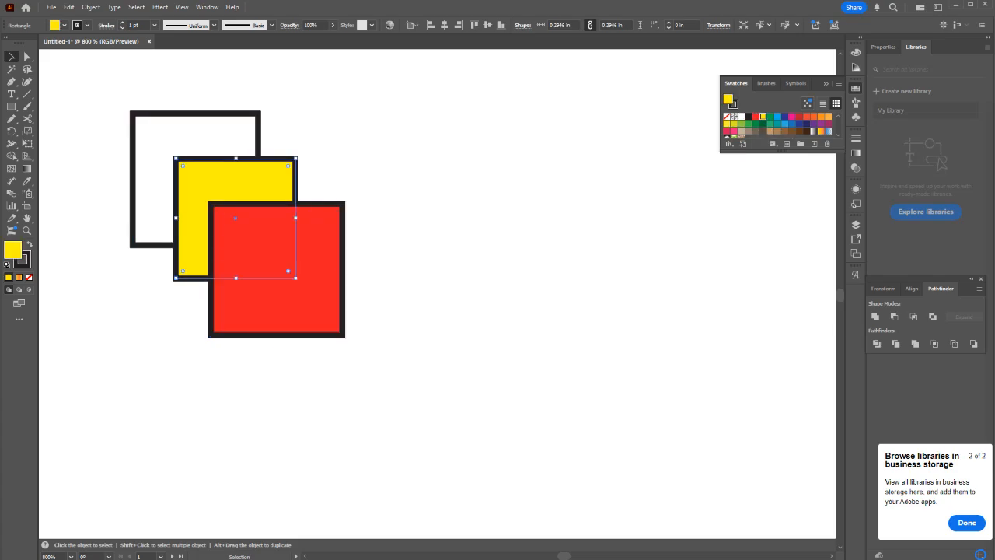
{"action": "left_click", "coordinate": [195, 140]}
{"action": "left_click", "coordinate": [770, 117]}
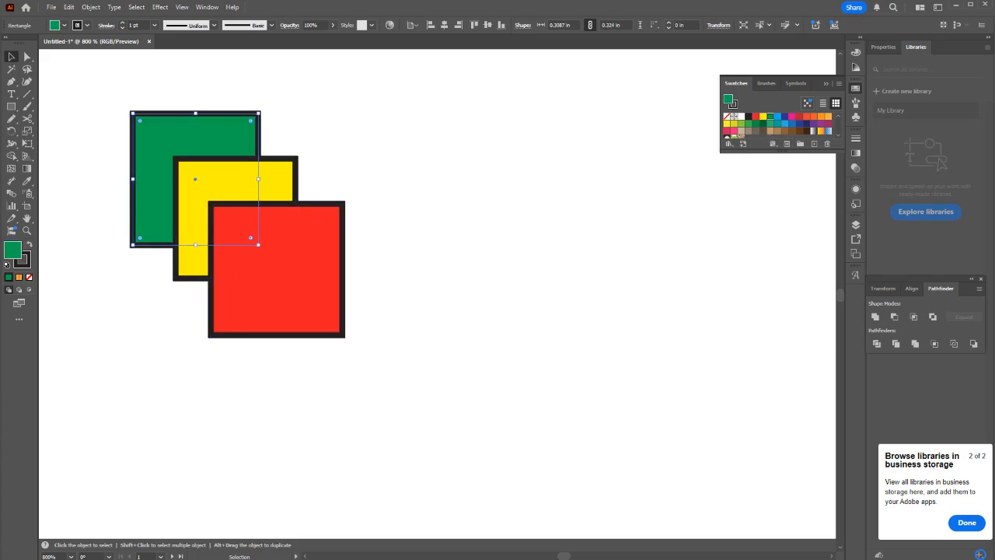
{"action": "left_click", "coordinate": [467, 210]}
Step: Send the red square one level backward behind the yellow one, and bring it forward again
{"action": "left_click", "coordinate": [299, 265]}
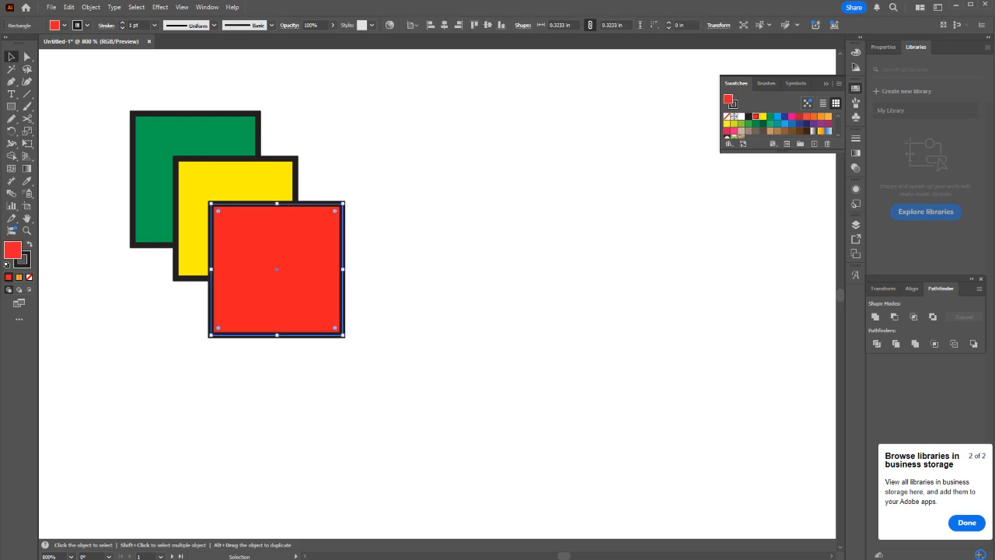
{"action": "key", "text": "a"}
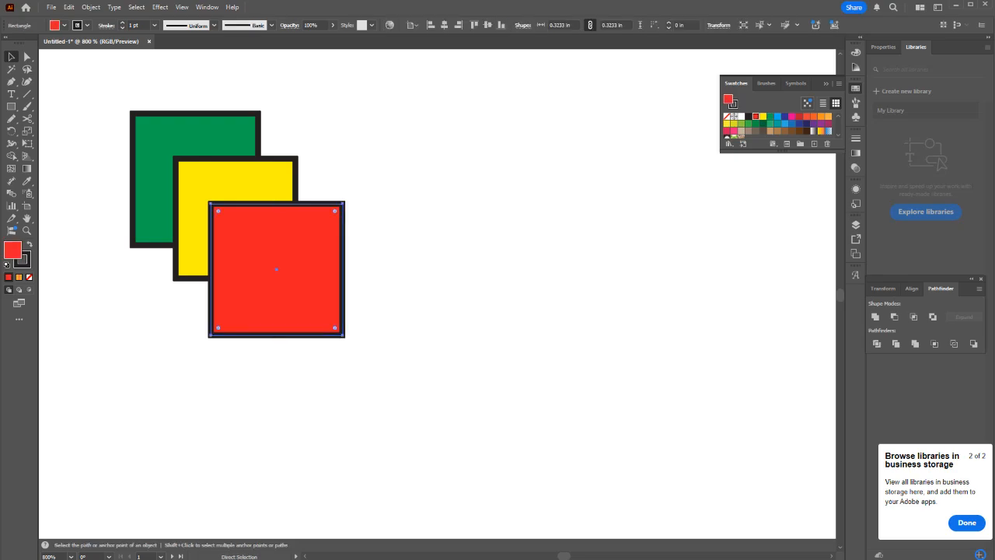
{"action": "key", "text": "v"}
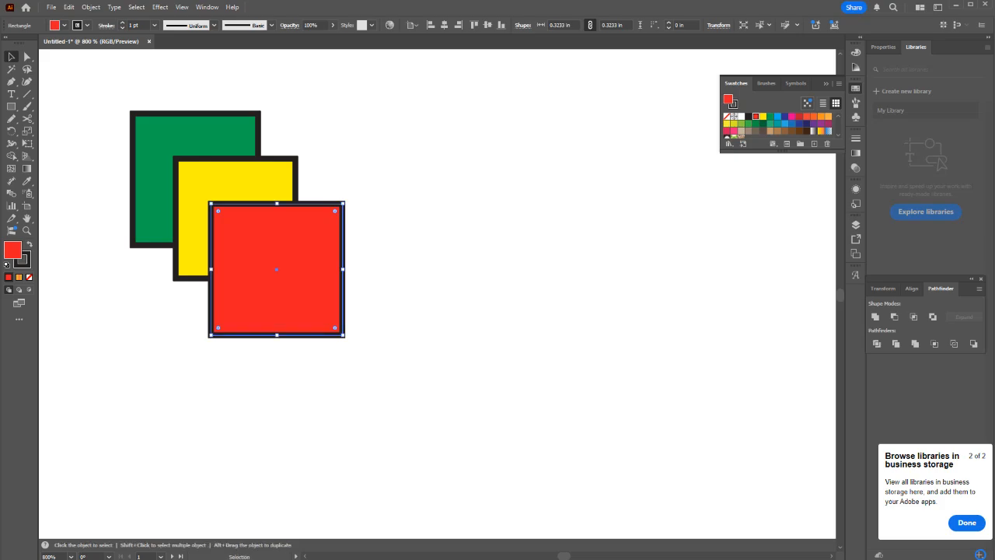
{"action": "key", "text": "a"}
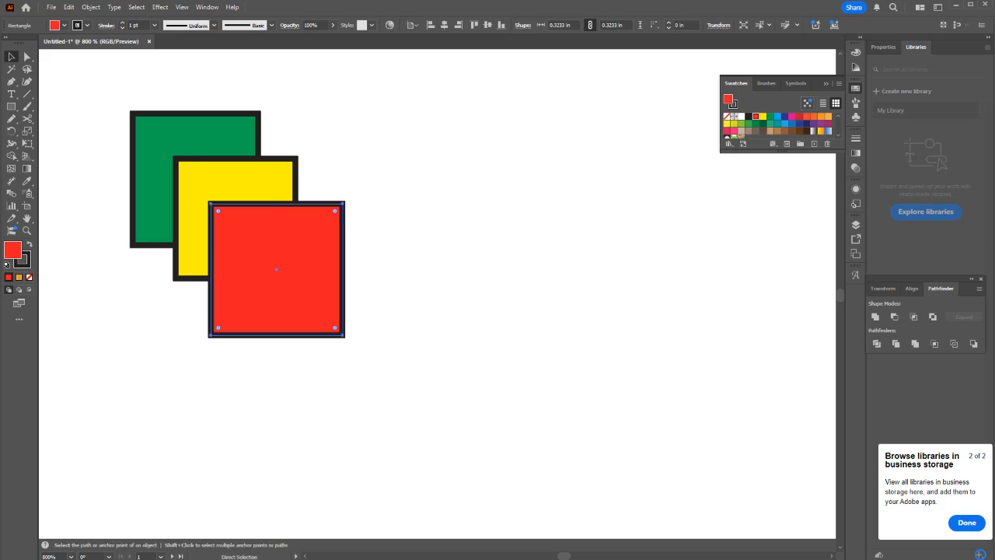
{"action": "key", "text": "ctrl+bracketleft"}
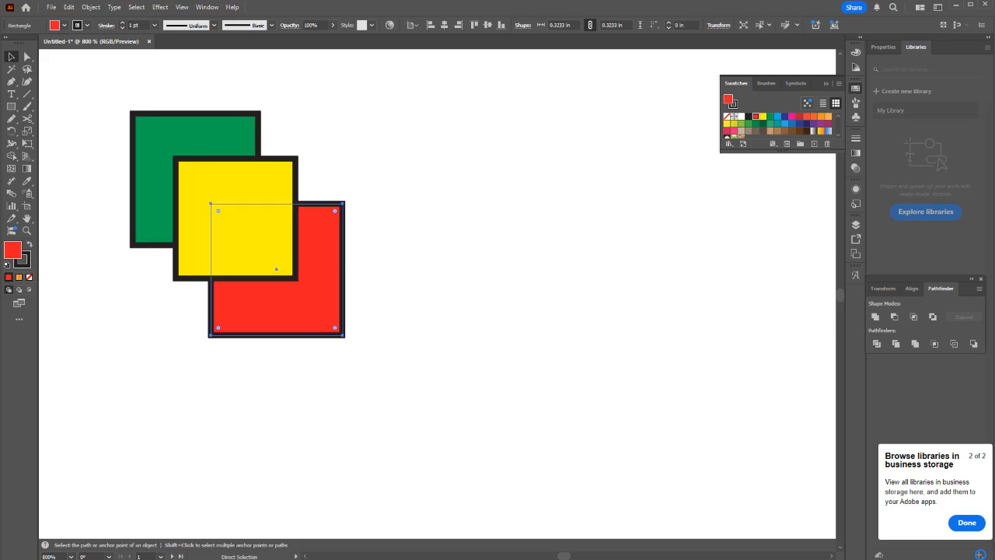
{"action": "key", "text": "ctrl+bracketright"}
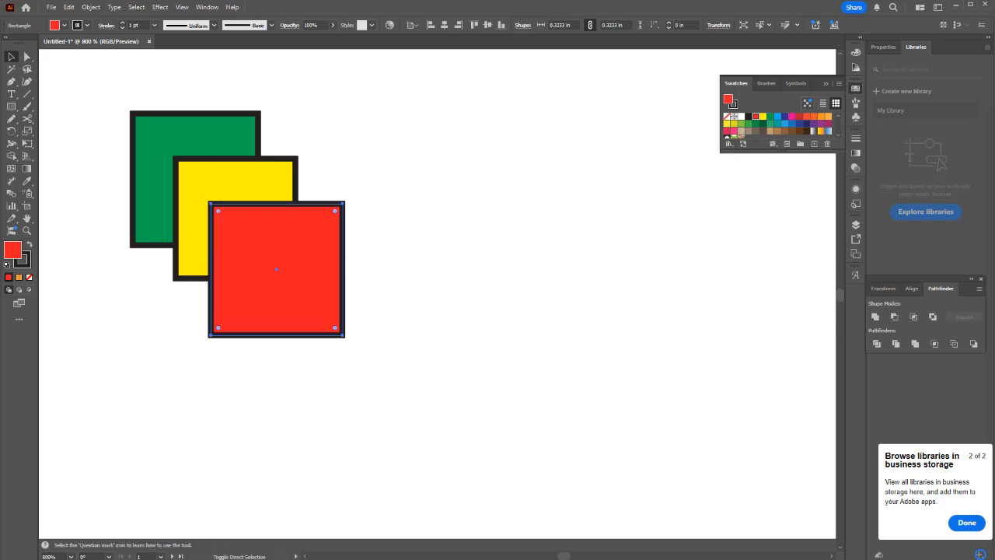
Step: Move the red square up so it overlaps both the green and yellow squares
{"action": "key", "text": "v"}
{"action": "left_click_drag", "start_coordinate": [320, 258], "coordinate": [339, 147]}
{"action": "key", "text": "a"}
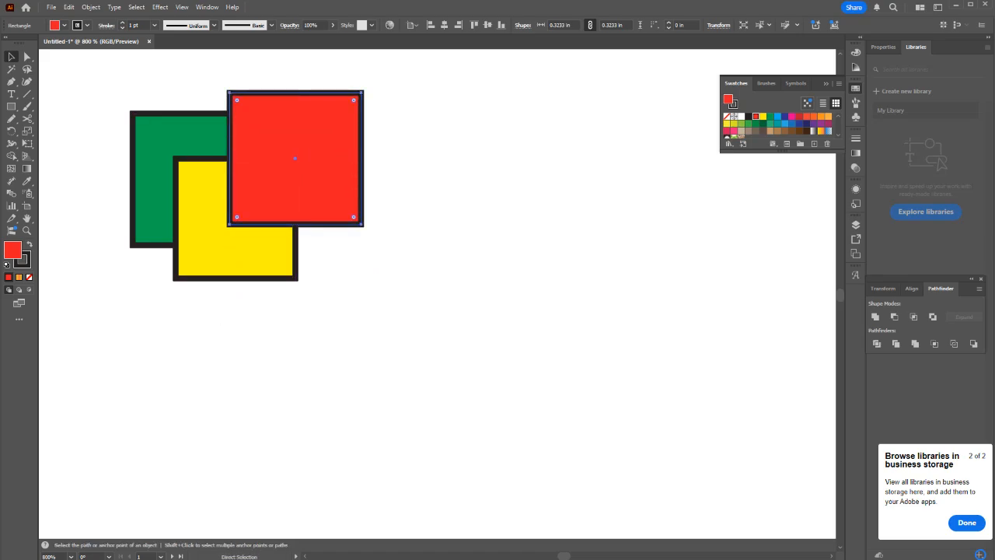
Step: Send the red square backward two levels behind the green and yellow squares, and bring it forward two levels again
{"action": "key", "text": "ctrl+bracketleft"}
{"action": "key", "text": "ctrl+bracketleft"}
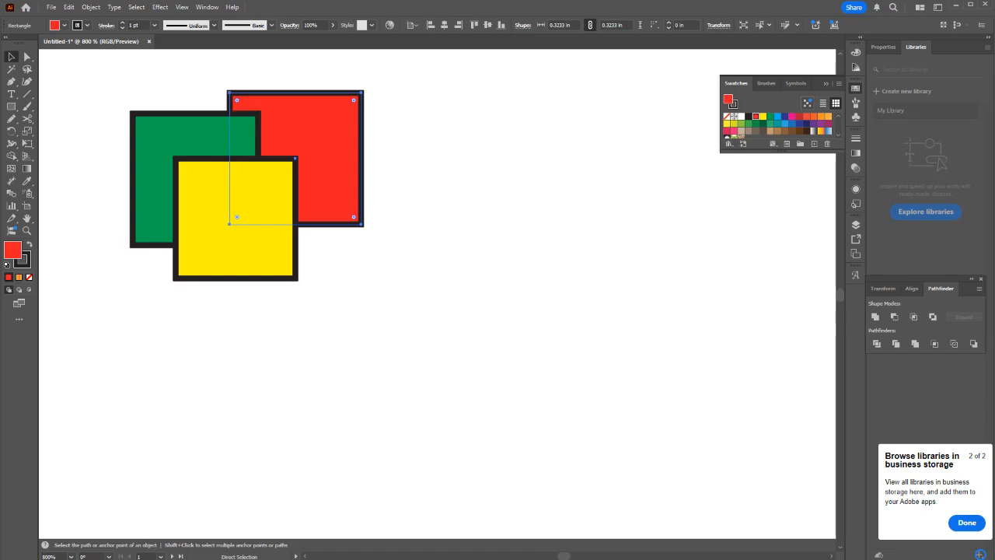
{"action": "key", "text": "ctrl+bracketright"}
{"action": "key", "text": "ctrl+bracketright"}
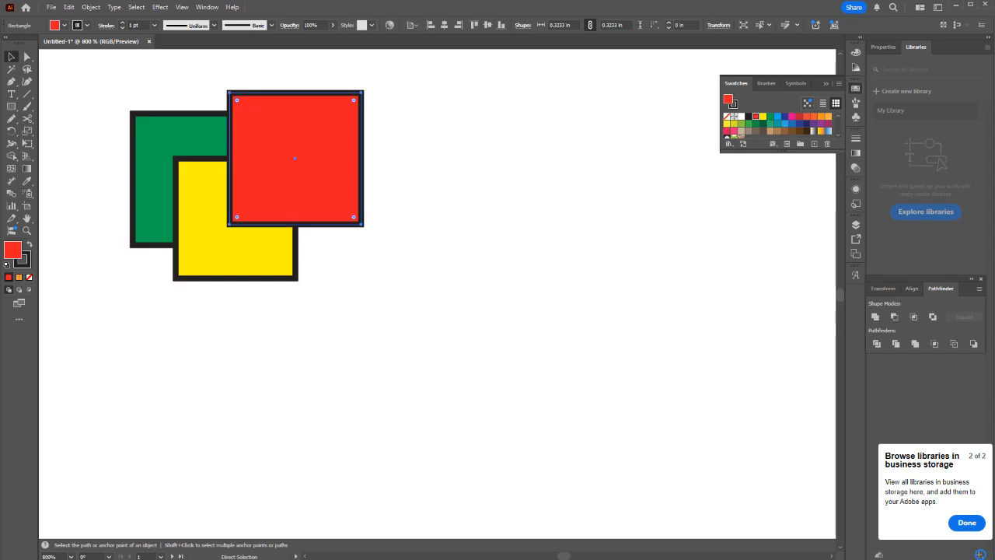
{"action": "key", "text": "v"}
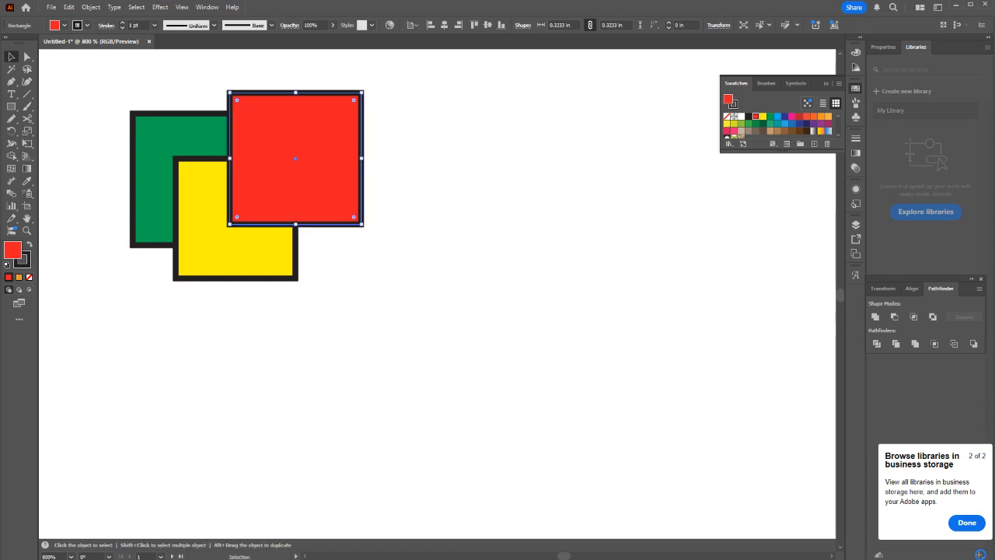
Step: Draw three more overlapping rectangles stepping diagonally down to the right, about 0.49 by 0.49, 0.56 by 0.51 and 0.53 by 0.49 in
{"action": "key", "text": "m"}
{"action": "key", "text": "ctrl+shift+a"}
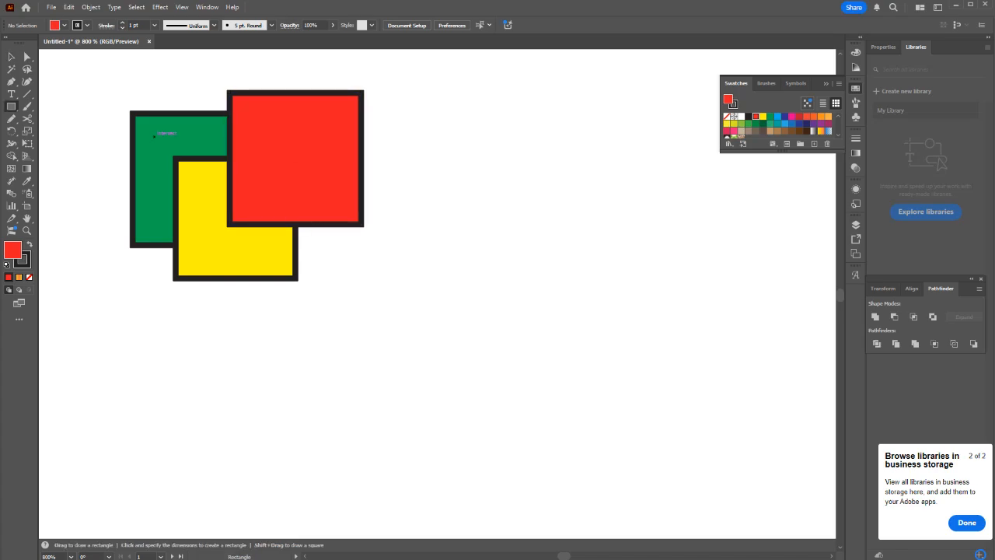
{"action": "left_click_drag", "start_coordinate": [154, 138], "coordinate": [355, 337]}
{"action": "left_click_drag", "start_coordinate": [204, 195], "coordinate": [432, 403]}
{"action": "left_click_drag", "start_coordinate": [265, 247], "coordinate": [481, 446]}
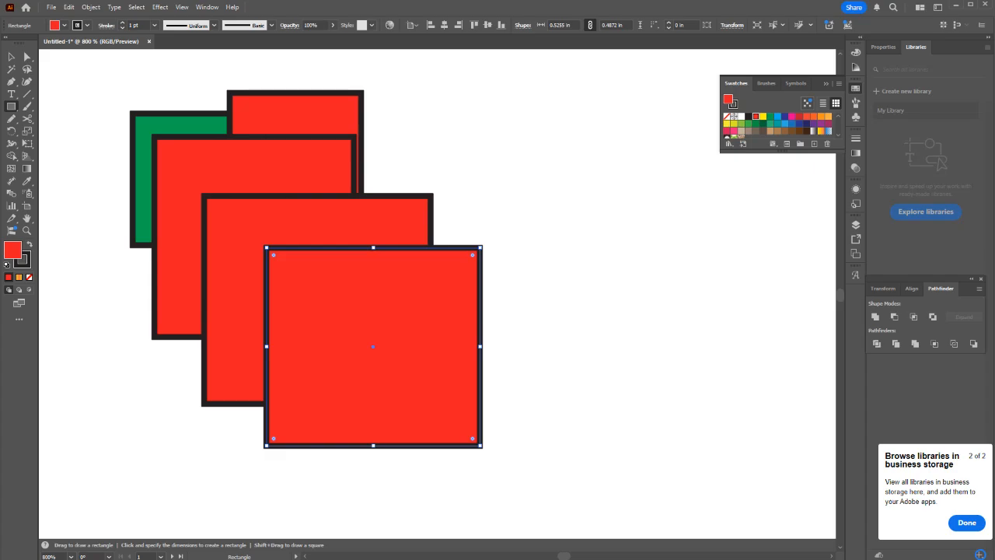
Step: Fill the three new rectangles with dark blue for the front one, light blue for the middle one and brown for the rear one
{"action": "left_click", "coordinate": [785, 116]}
{"action": "key", "text": "v"}
{"action": "left_click", "coordinate": [238, 221]}
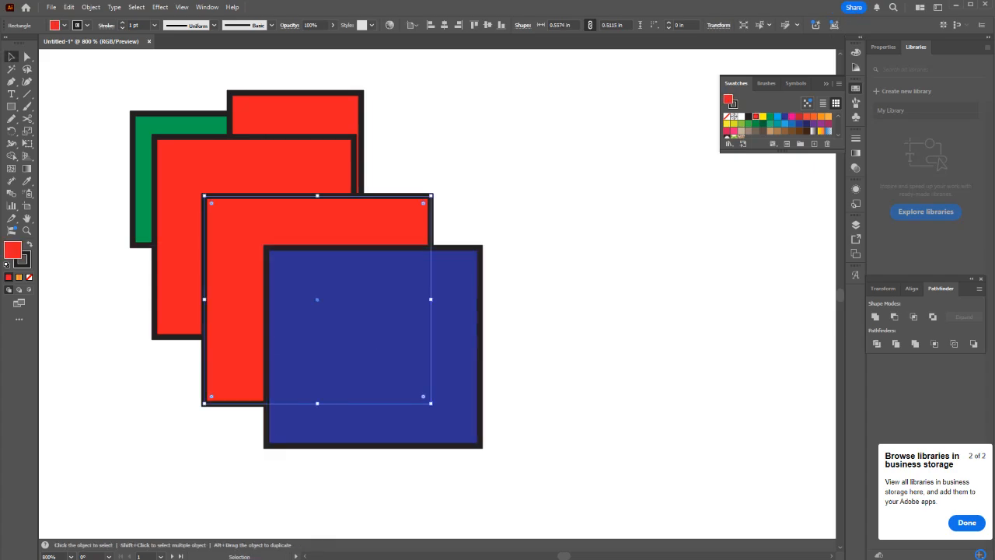
{"action": "left_click", "coordinate": [777, 117]}
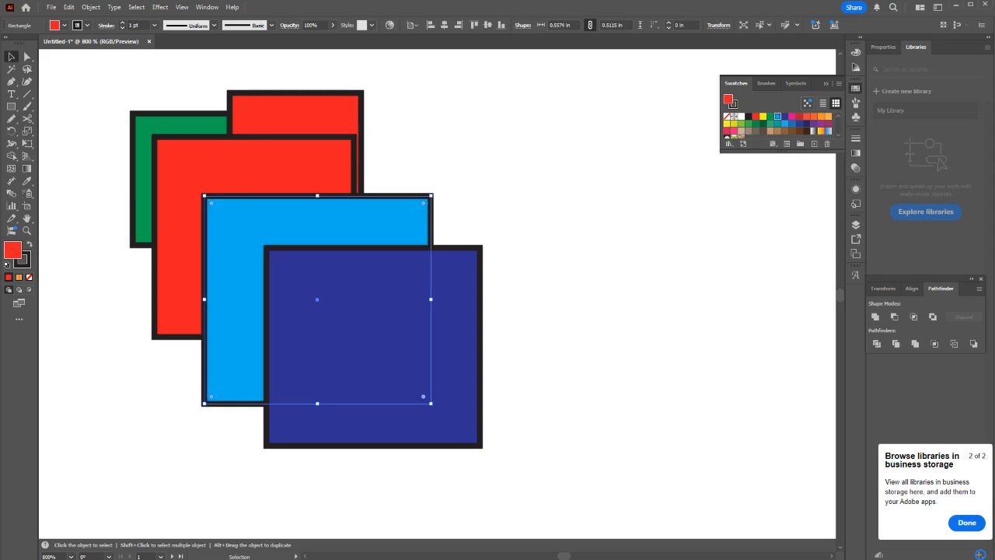
{"action": "left_click", "coordinate": [257, 170]}
{"action": "left_click", "coordinate": [770, 116]}
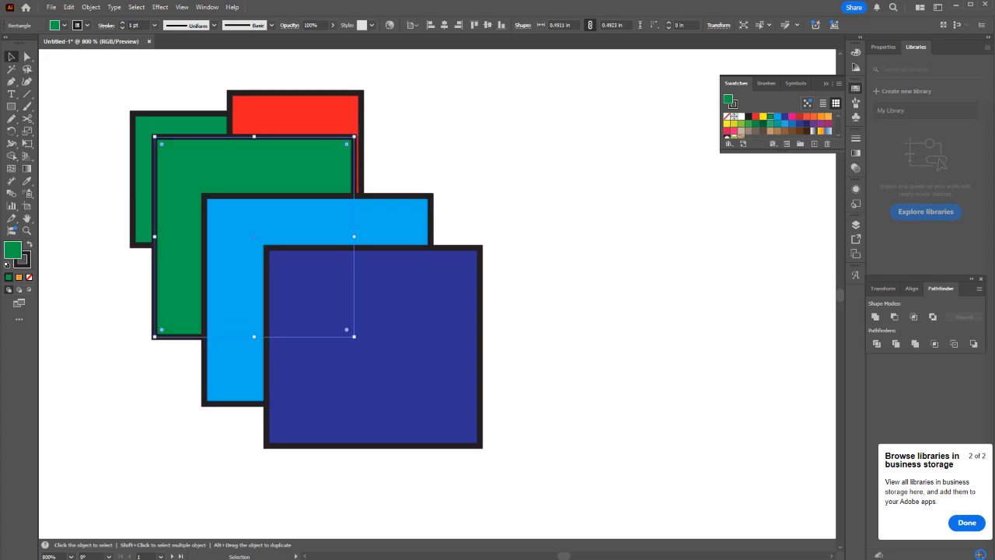
{"action": "left_click", "coordinate": [806, 116]}
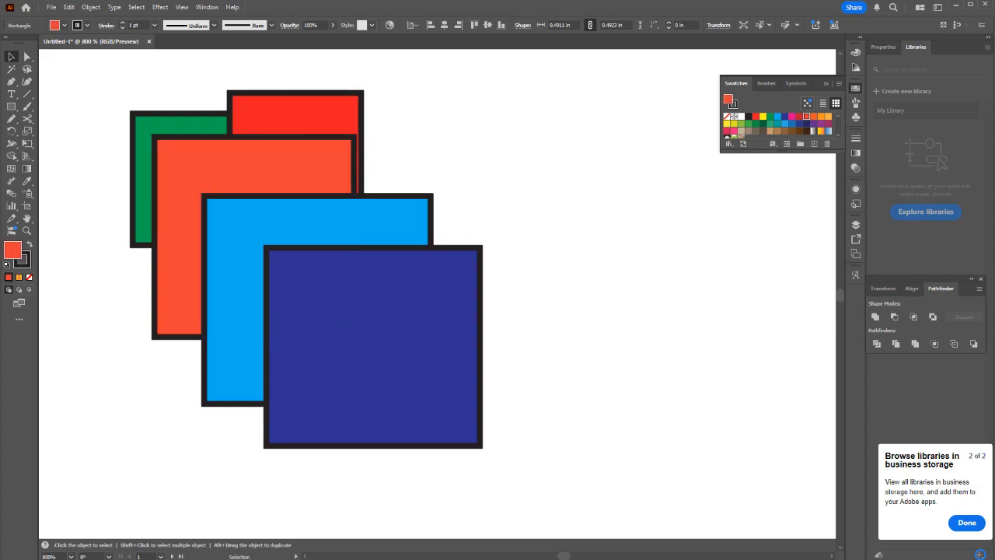
{"action": "left_click", "coordinate": [762, 131]}
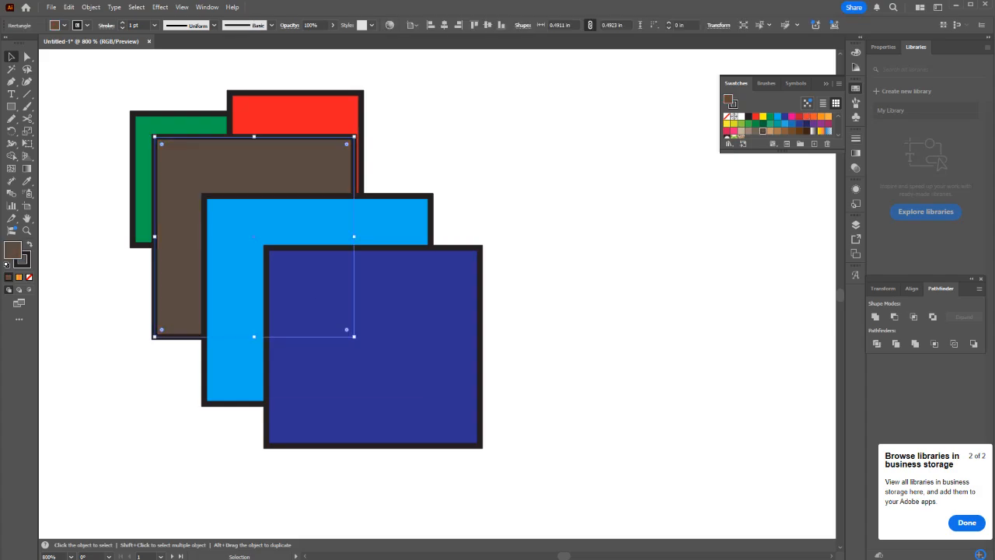
Step: Move the brown rectangle to the right and the dark blue rectangle up so they overlap the other shapes
{"action": "left_click_drag", "start_coordinate": [333, 157], "coordinate": [513, 140]}
{"action": "left_click", "coordinate": [458, 268]}
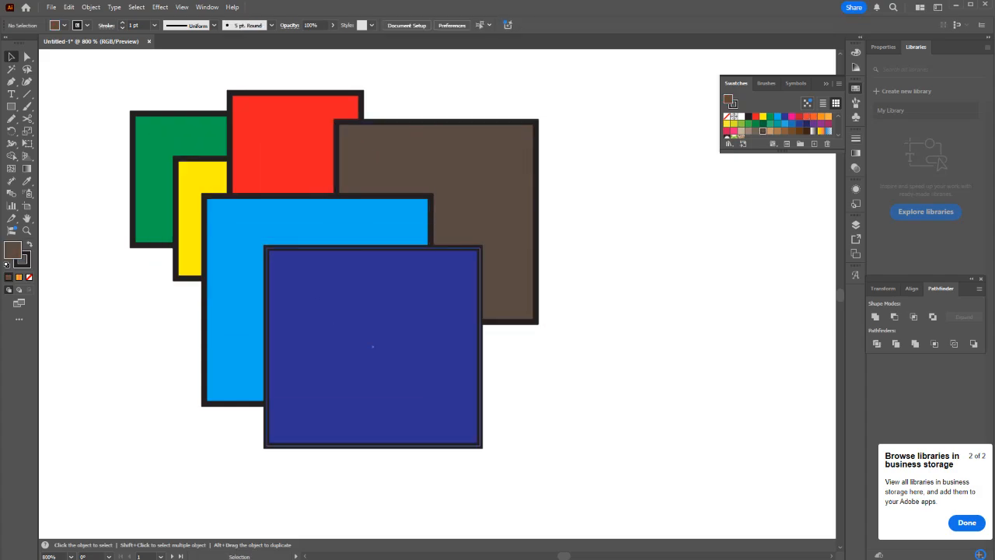
{"action": "left_click_drag", "start_coordinate": [424, 358], "coordinate": [419, 212]}
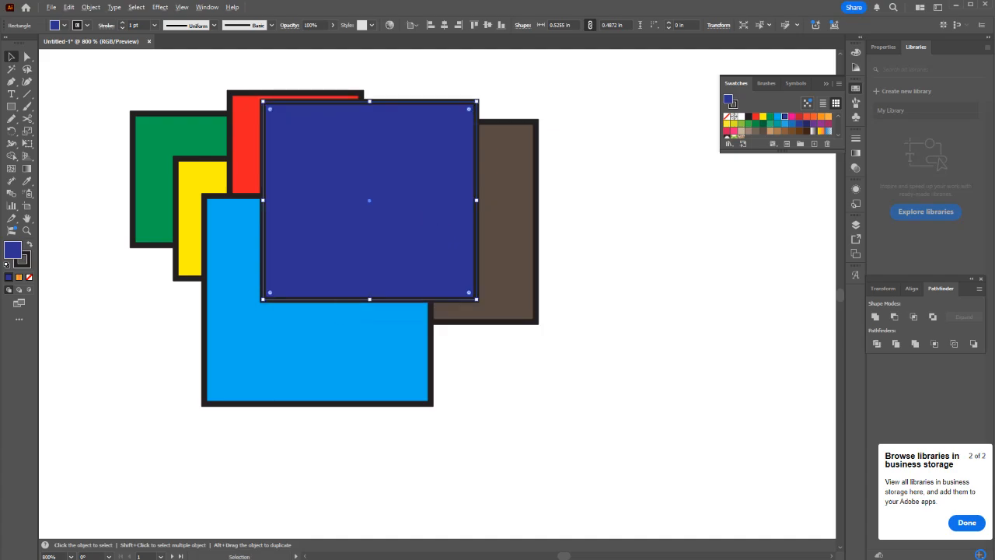
Step: Resize the dark blue rectangle to about 0.24 by 0.62 in and send it three levels backward behind the red square
{"action": "left_click_drag", "start_coordinate": [484, 103], "coordinate": [440, 71]}
{"action": "key", "text": "ctrl+z"}
{"action": "left_click_drag", "start_coordinate": [477, 101], "coordinate": [421, 72]}
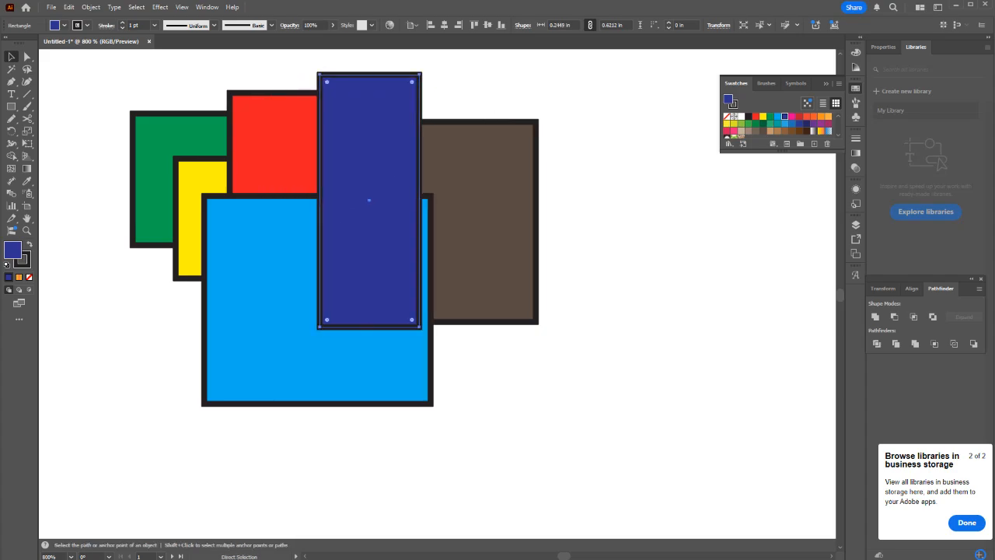
{"action": "key", "text": "ctrl+bracketleft"}
{"action": "key", "text": "ctrl+bracketleft"}
{"action": "key", "text": "ctrl+bracketleft"}
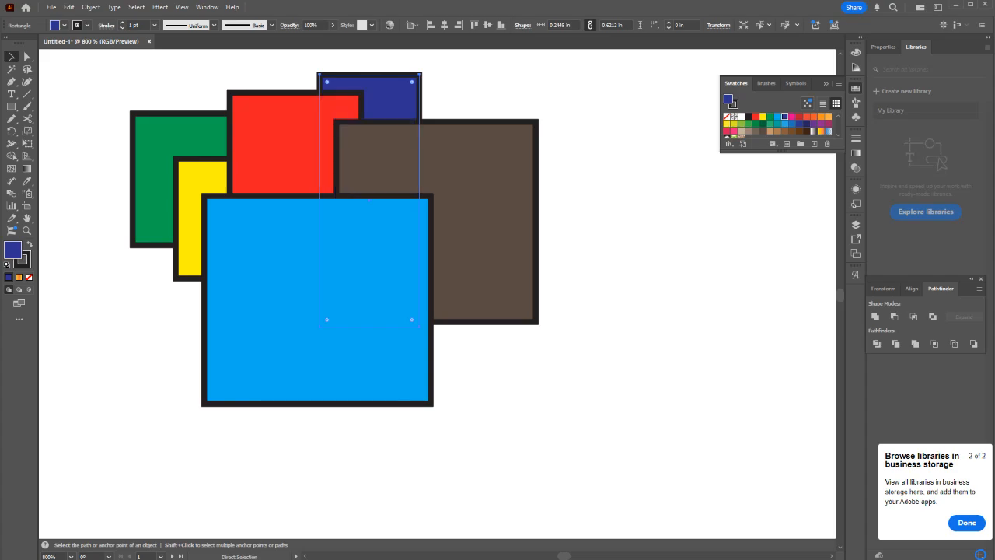
Step: Move the light blue rectangle up, enlarge it to about 1.2 by 0.7 in around all the shapes, and send it to the back
{"action": "left_click_drag", "start_coordinate": [342, 349], "coordinate": [356, 268]}
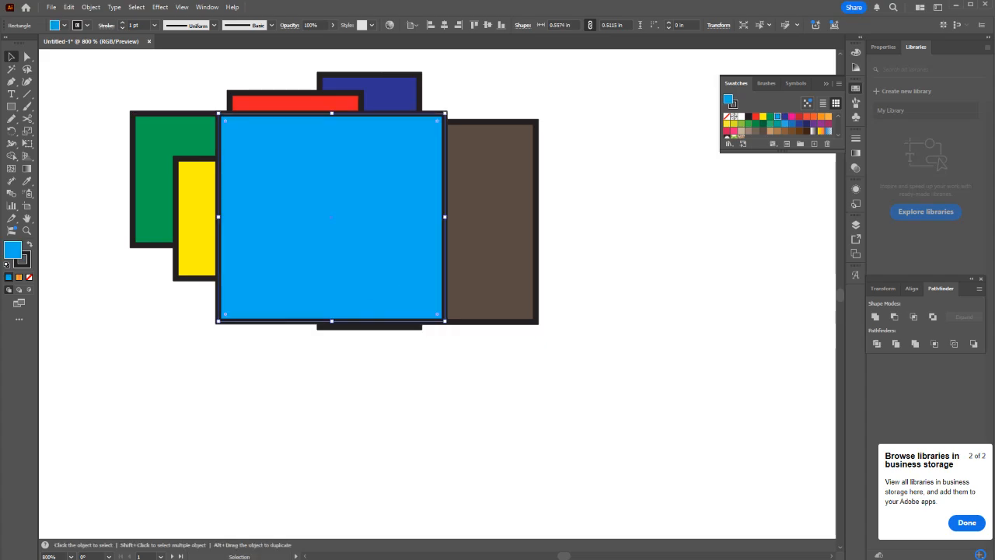
{"action": "left_click_drag", "start_coordinate": [331, 321], "coordinate": [332, 322]}
{"action": "left_click_drag", "start_coordinate": [447, 114], "coordinate": [576, 72]}
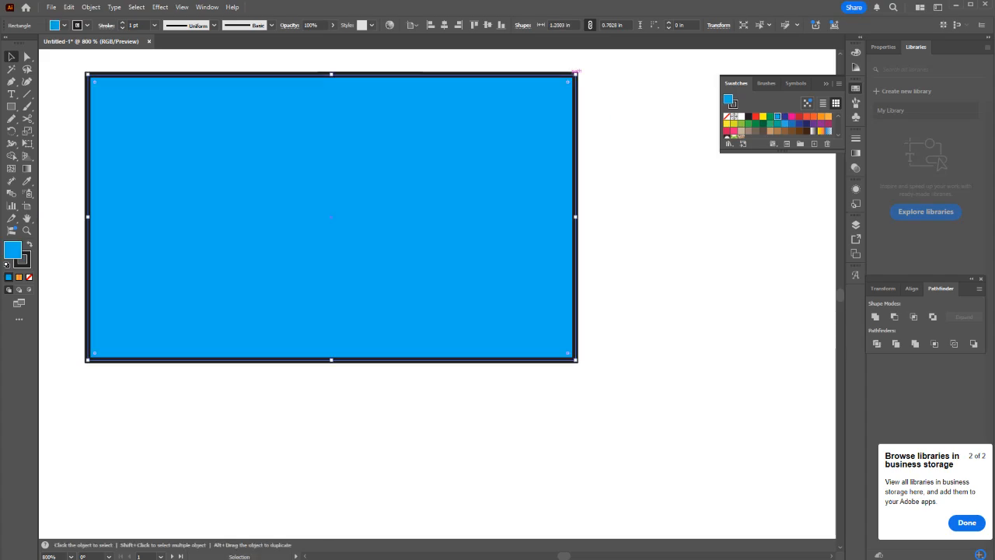
{"action": "key", "text": "ctrl"}
{"action": "key", "text": "ctrl+shift+bracketleft"}
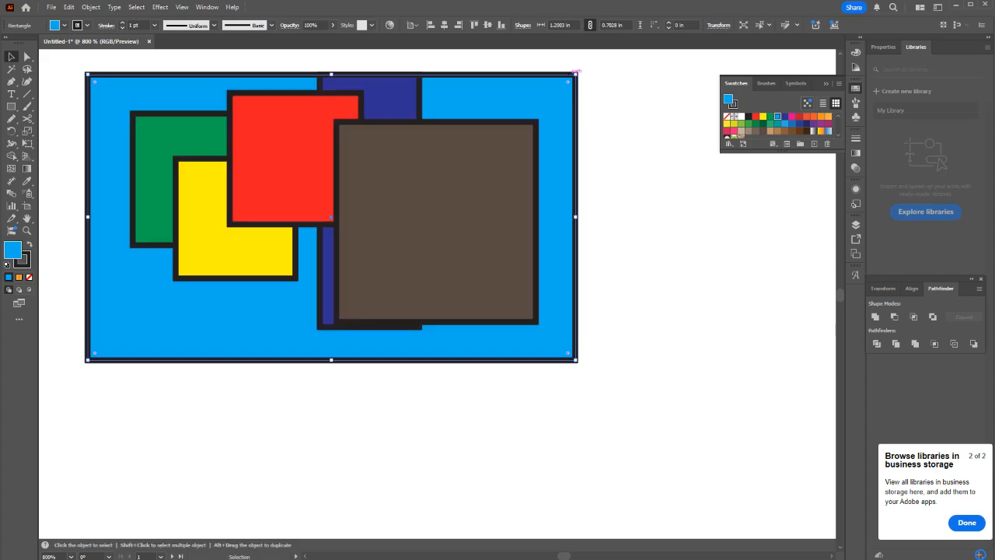
Step: Bring the light blue rectangle forward one level at a time until it is in front of all the other shapes
{"action": "key", "text": "a"}
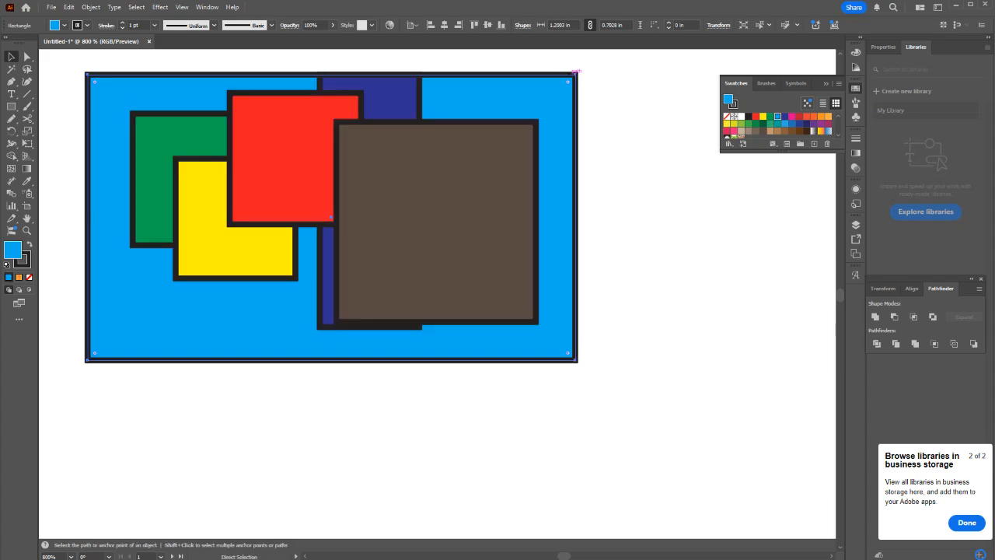
{"action": "key", "text": "ctrl+bracketright"}
{"action": "key", "text": "ctrl+bracketright"}
{"action": "key", "text": "ctrl+bracketright"}
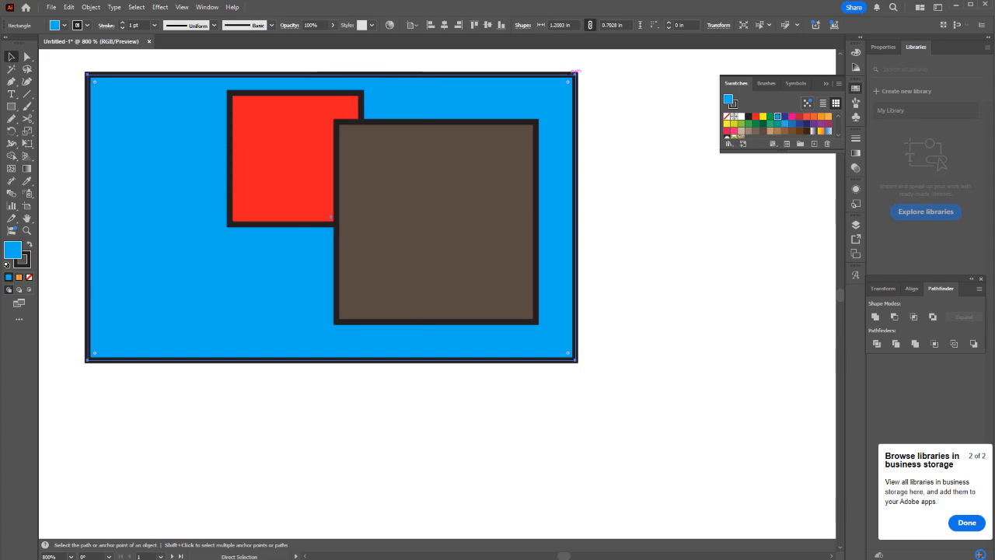
{"action": "key", "text": "ctrl+bracketright"}
{"action": "key", "text": "ctrl+bracketright"}
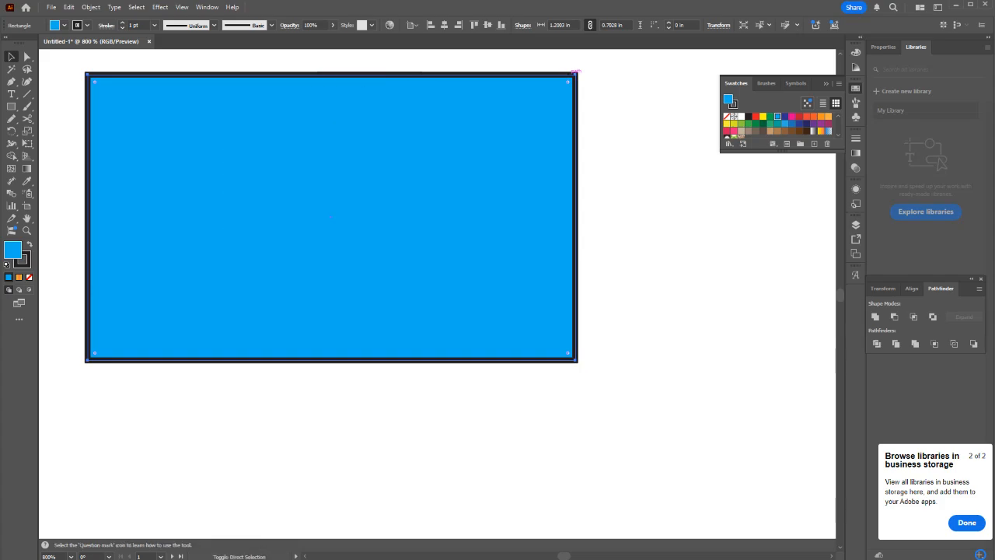
Step: Send the light blue rectangle directly to the back, and bring it directly to the front again
{"action": "key", "text": "ctrl+shift+bracketleft"}
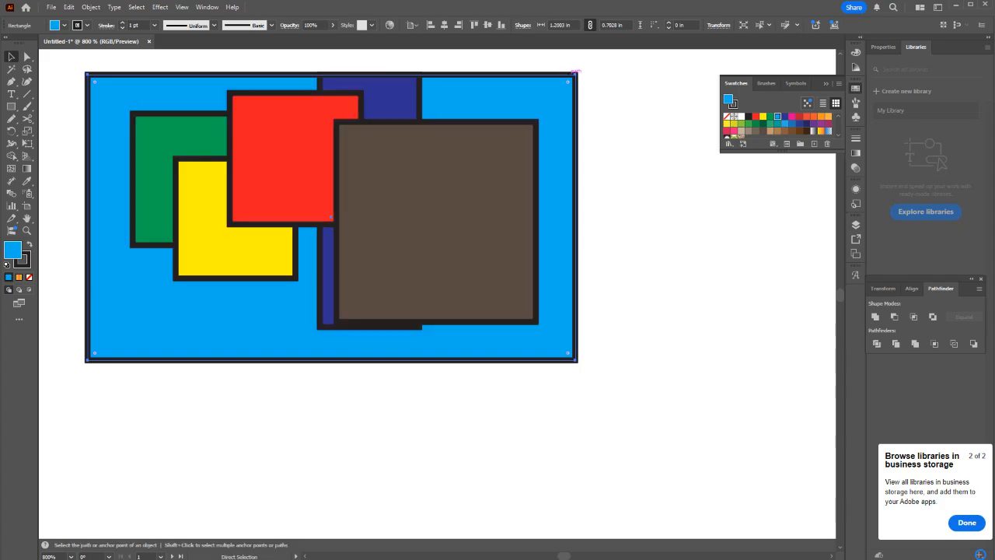
{"action": "key", "text": "ctrl+shift+bracketright"}
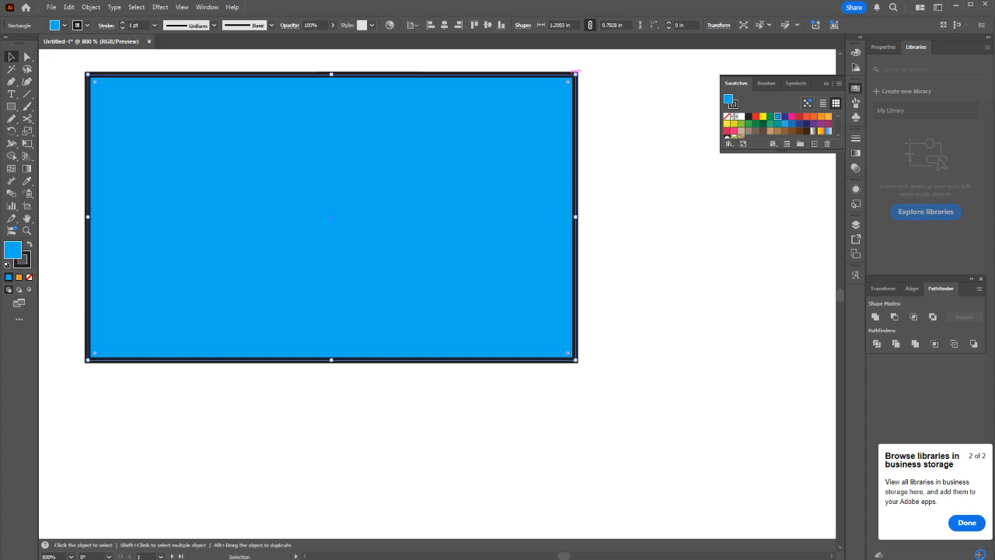
Step: Create a new layer above Layer 1 and move the light blue rectangle down away from the upper shapes
{"action": "left_click", "coordinate": [856, 225]}
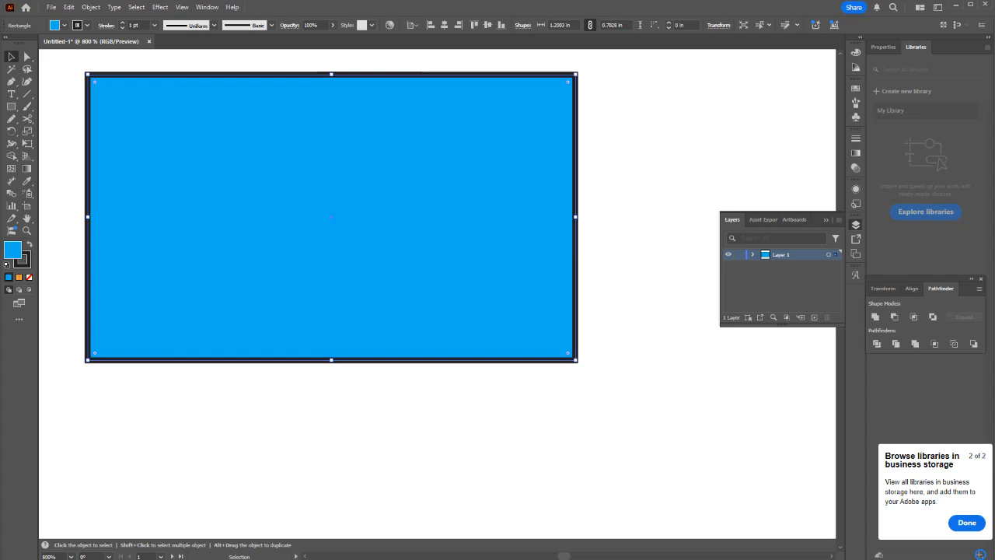
{"action": "left_click", "coordinate": [814, 317]}
{"action": "left_click_drag", "start_coordinate": [453, 203], "coordinate": [527, 394]}
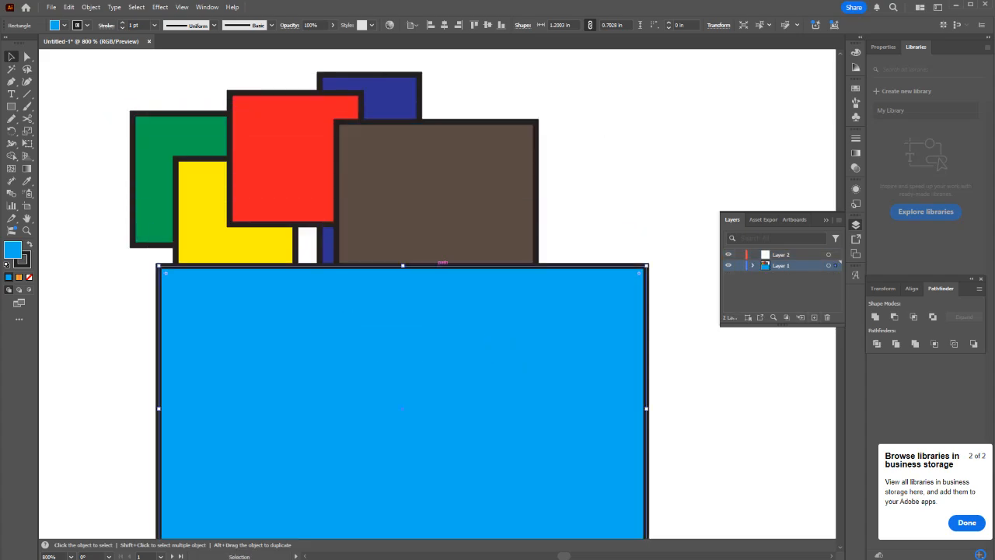
Step: Move the brown and light blue rectangles onto Layer 2 and place that layer below Layer 1
{"action": "left_click", "coordinate": [459, 204], "text": "shift"}
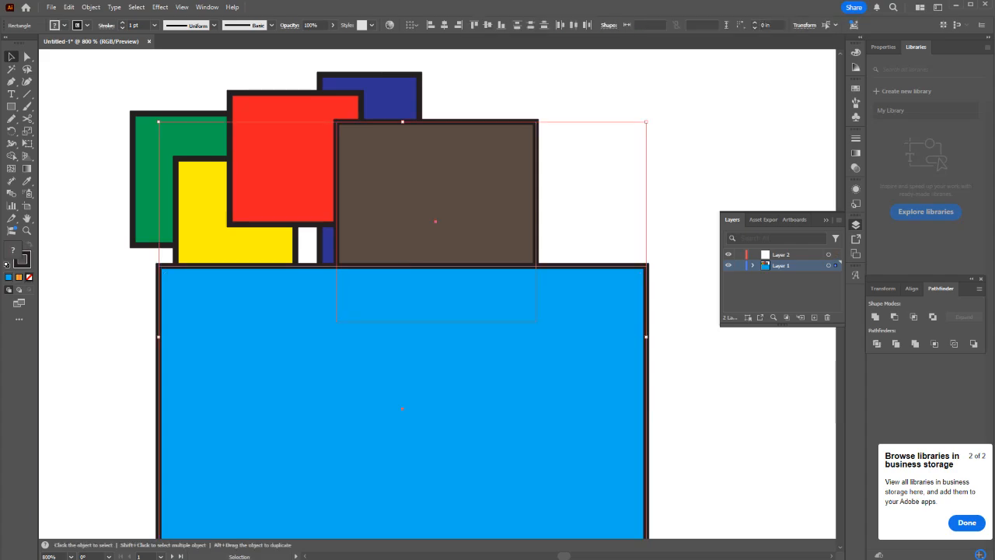
{"action": "mouse_move", "coordinate": [836, 265]}
{"action": "left_mouse_down"}
{"action": "mouse_move", "coordinate": [836, 255]}
{"action": "mouse_move", "coordinate": [786, 271]}
{"action": "left_mouse_up"}
Step: Shift the brown and light blue rectangles up behind the other shapes, and nudge the light blue one further up and to the left
{"action": "left_click_drag", "start_coordinate": [534, 345], "coordinate": [499, 254]}
{"action": "left_click", "coordinate": [678, 334]}
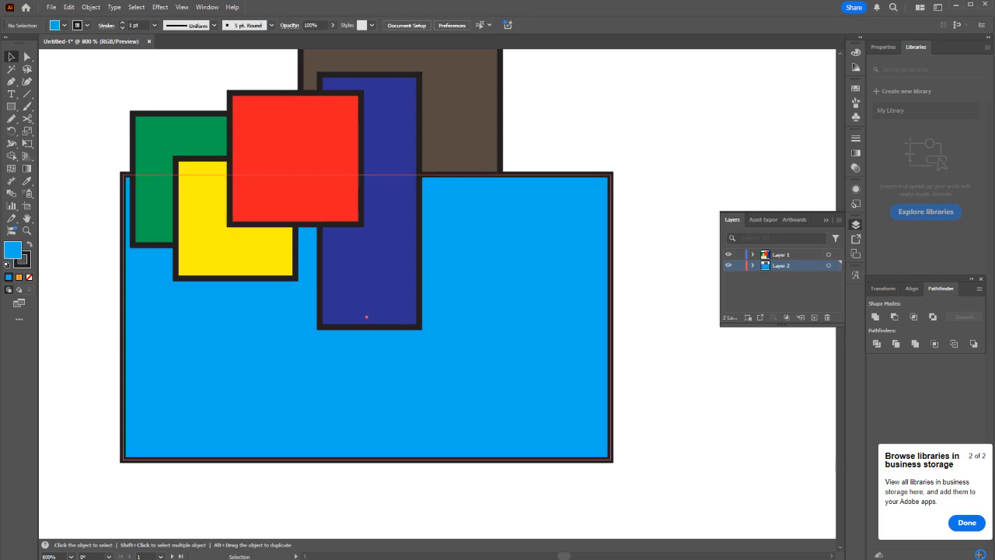
{"action": "left_click", "coordinate": [520, 318]}
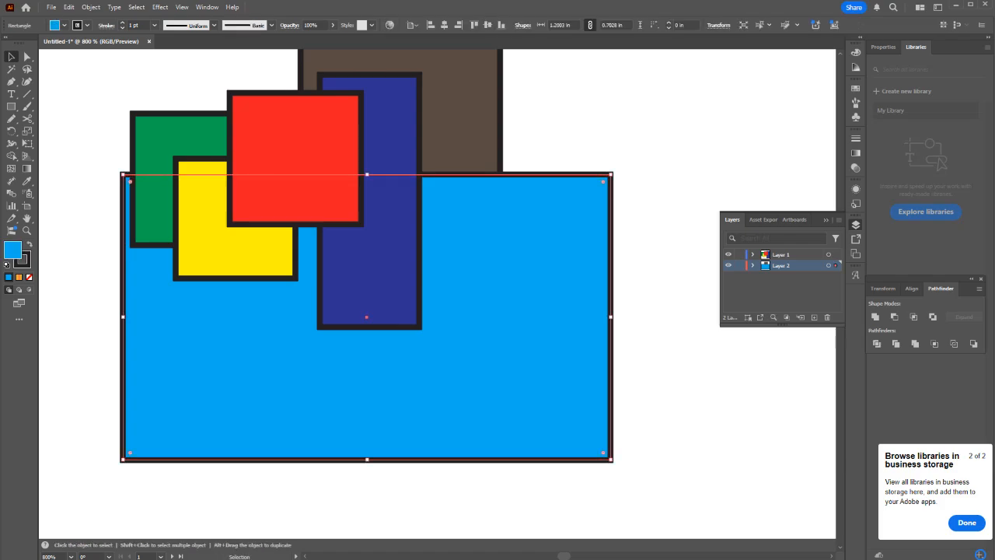
{"action": "left_click_drag", "start_coordinate": [501, 350], "coordinate": [480, 312]}
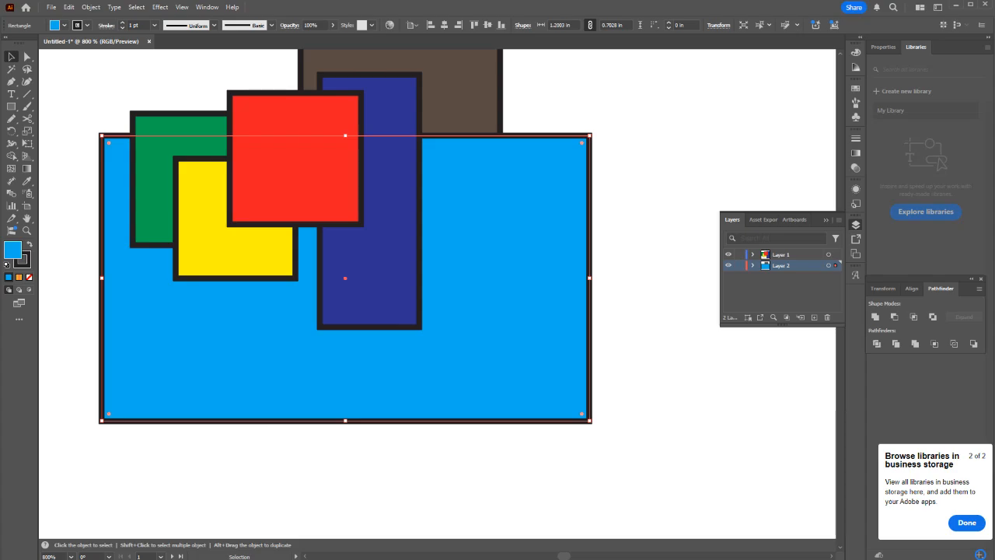
Step: Create a new empty layer above Layer 1
{"action": "left_click", "coordinate": [781, 255]}
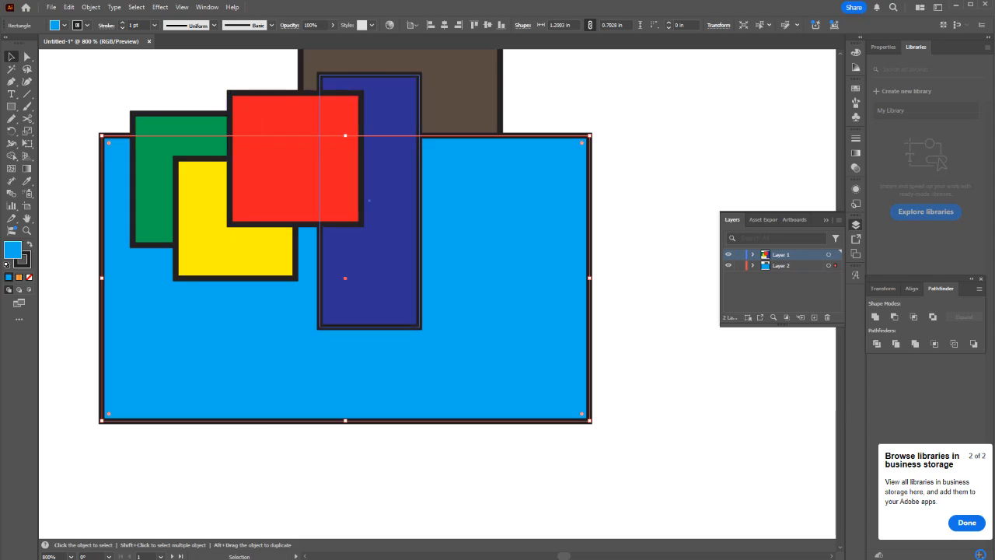
{"action": "scroll", "coordinate": [345, 267], "scroll_direction": "up", "scroll_amount": 2}
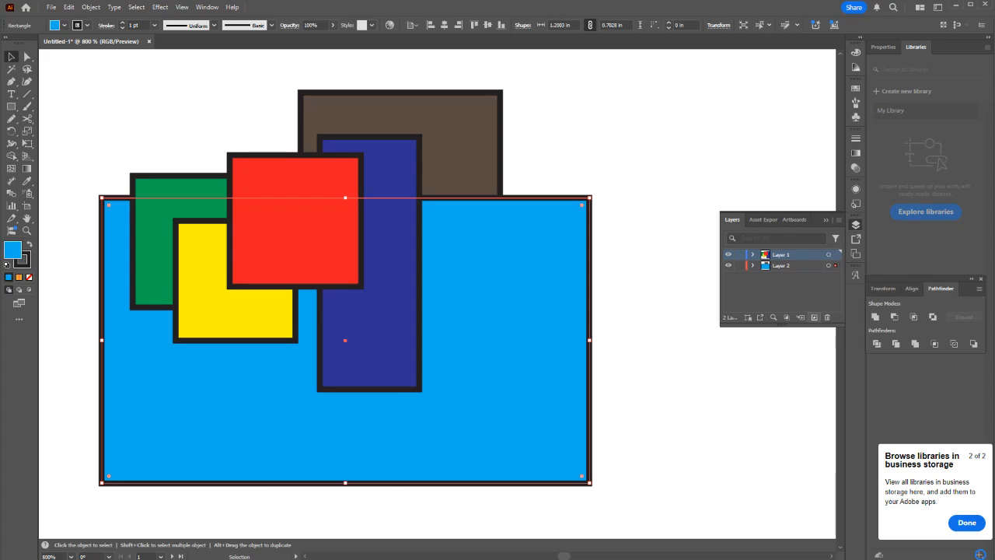
{"action": "left_click", "coordinate": [814, 317]}
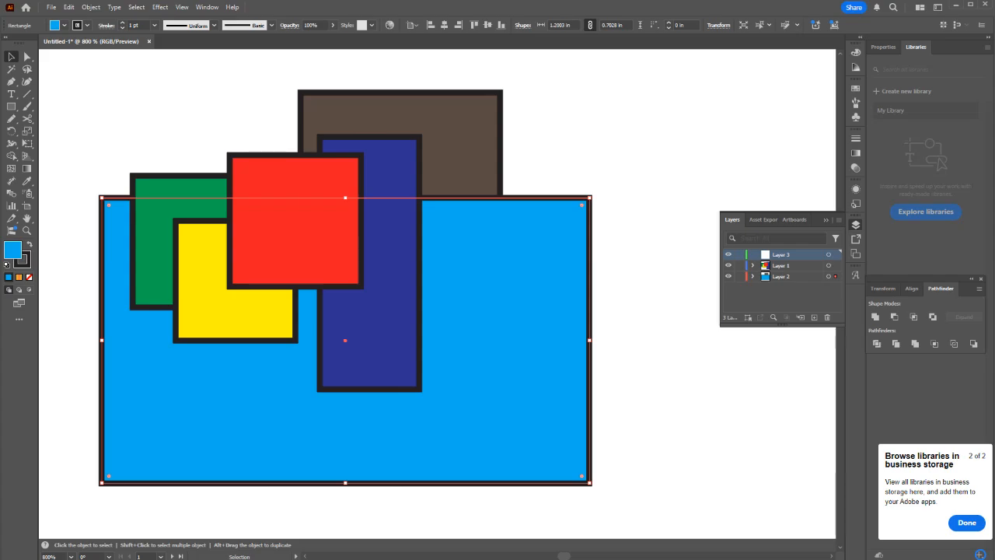
Step: Select all the rectangles to check which layers they belong to, and clear the selection
{"action": "left_click", "coordinate": [702, 460]}
{"action": "left_click_drag", "start_coordinate": [701, 460], "coordinate": [100, 80]}
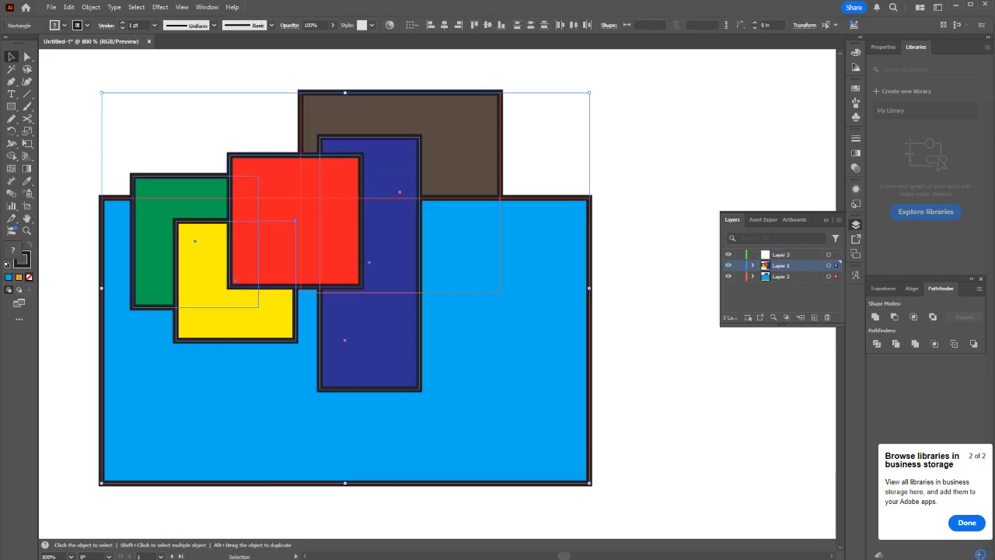
{"action": "key", "text": "ctrl+shift+a"}
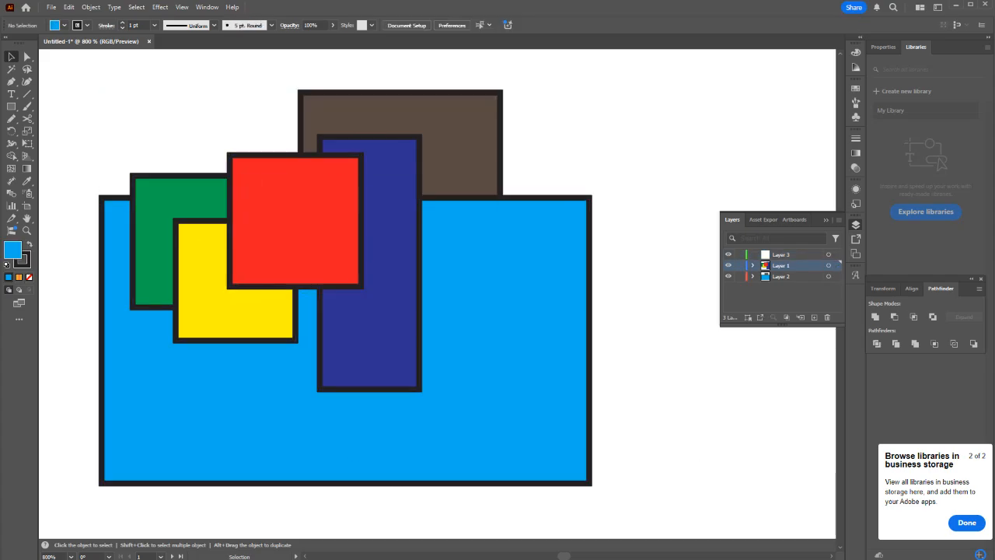
{"action": "left_click", "coordinate": [728, 276], "text": "alt"}
{"action": "left_click_drag", "start_coordinate": [739, 254], "coordinate": [739, 276]}
Step: Move the light blue rectangle from Layer 2 onto Layer 3, in front of all the other shapes
{"action": "left_click", "coordinate": [498, 326]}
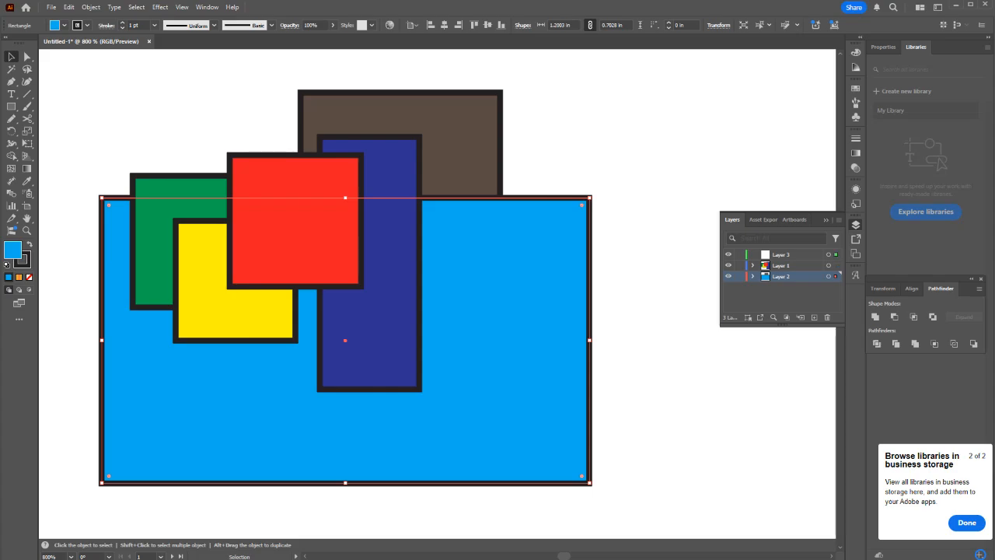
{"action": "left_click_drag", "start_coordinate": [837, 276], "coordinate": [836, 254]}
{"action": "key", "text": "ctrl+shift+a"}
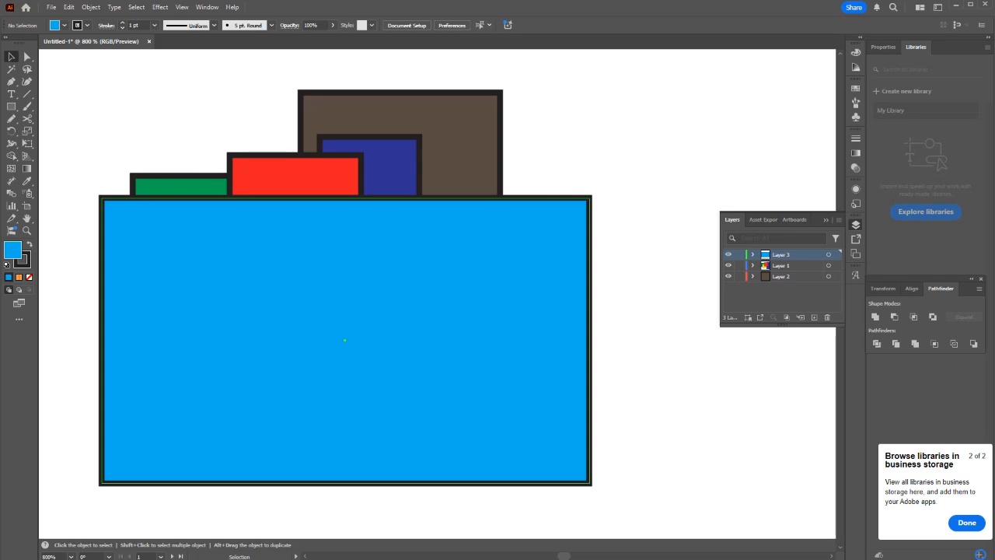
{"action": "key", "text": "ctrl+z"}
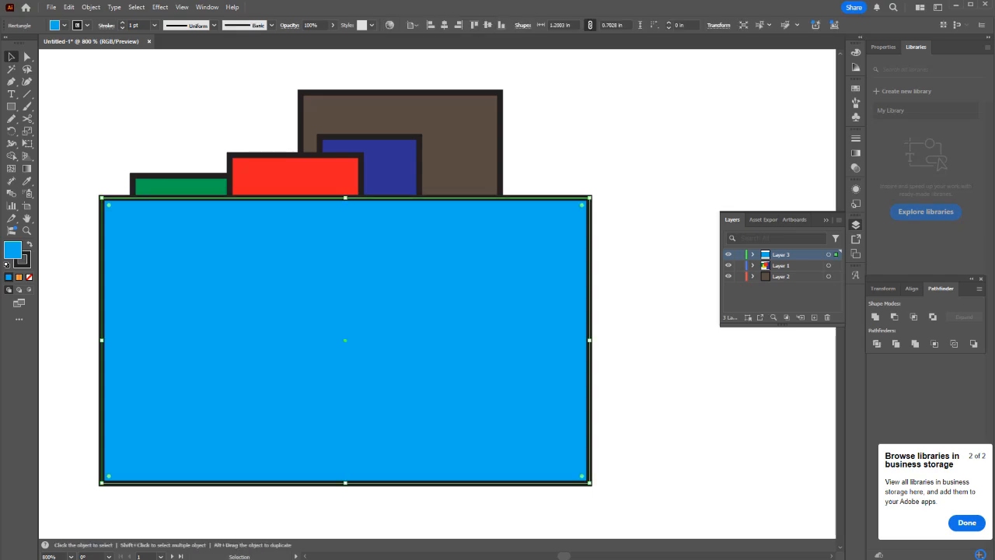